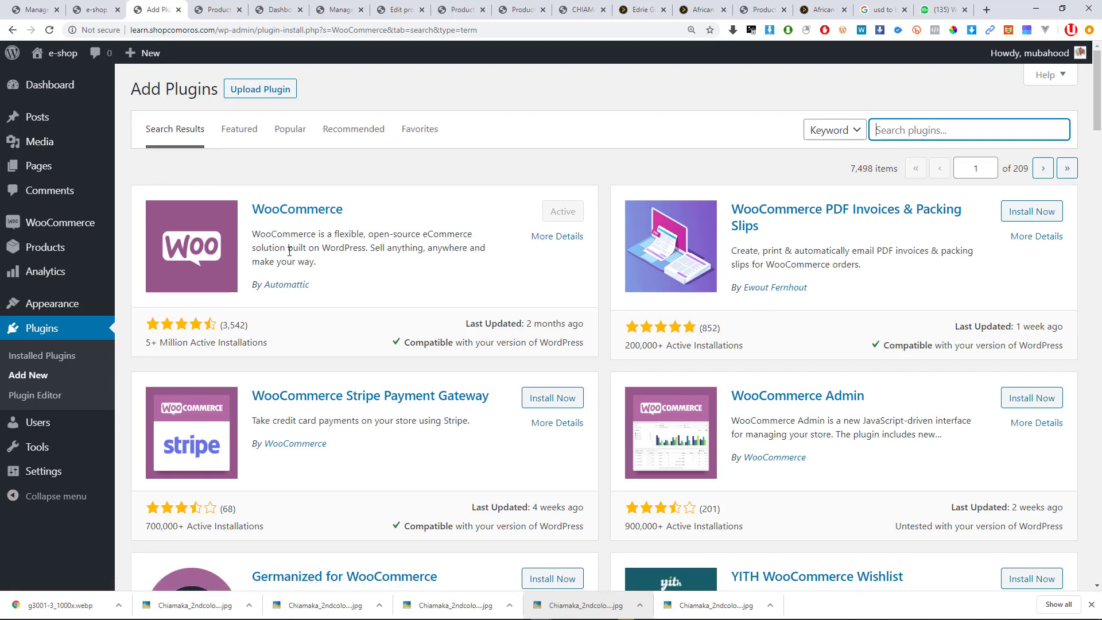
Examine the store's full list of product categories and subcategories.
left_click(200, 8)
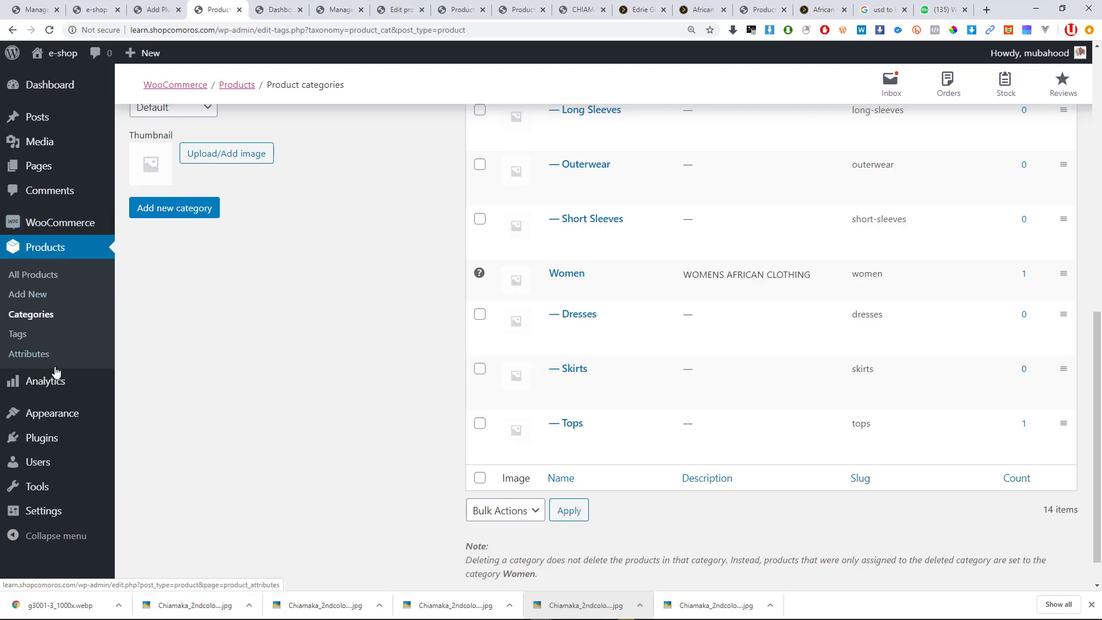
mouse_move(48, 389)
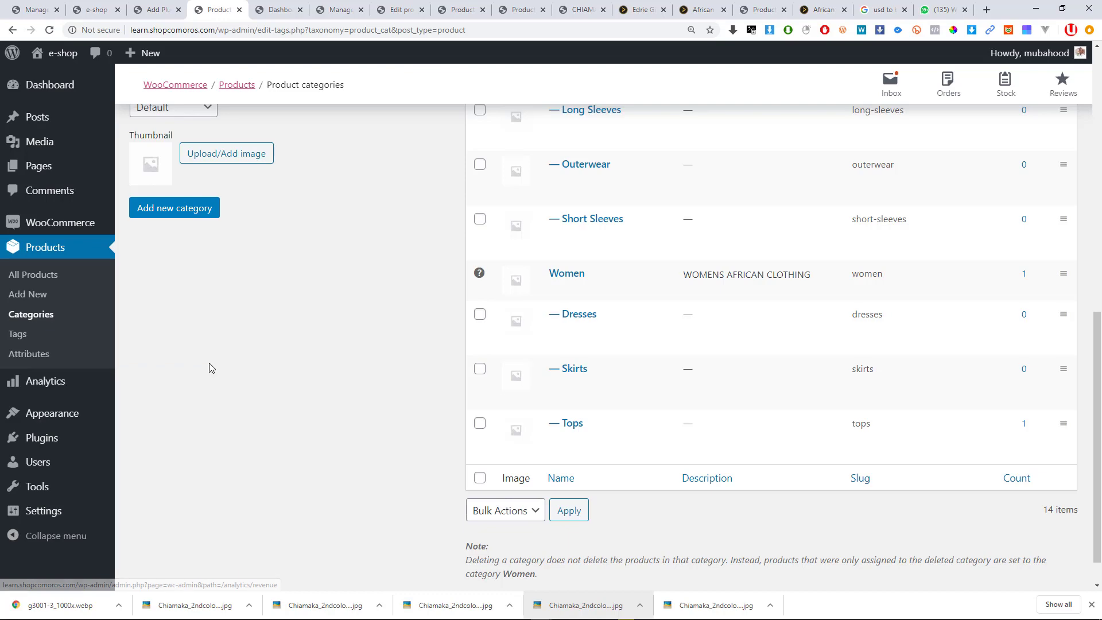
scroll(212, 365, "up", 7)
scroll(340, 339, "up", 3)
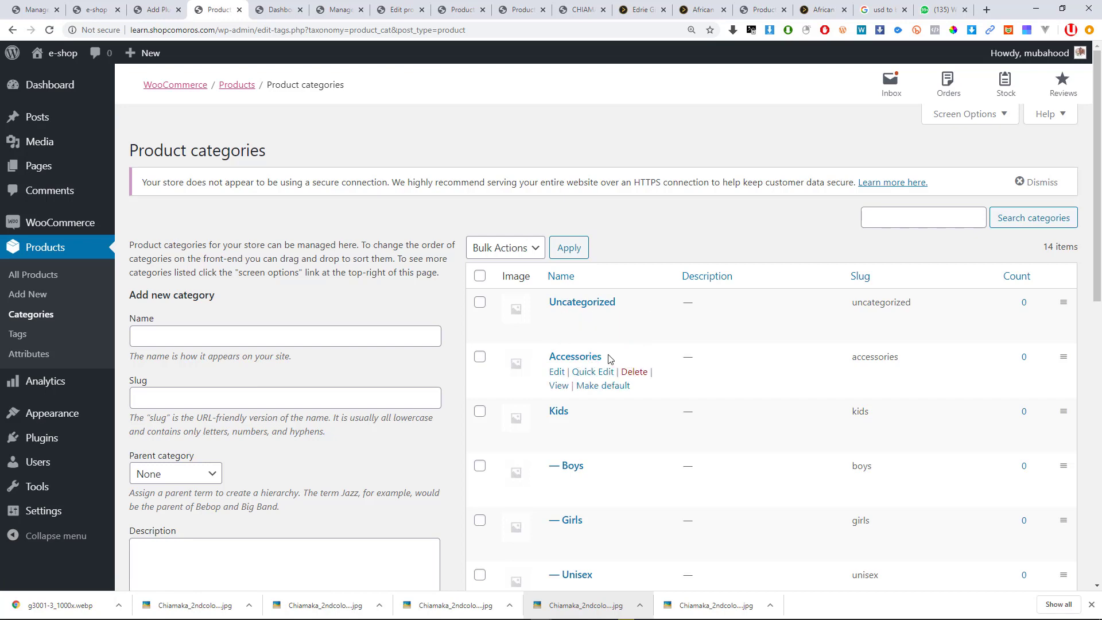
scroll(607, 359, "down", 1)
scroll(572, 309, "down", 9)
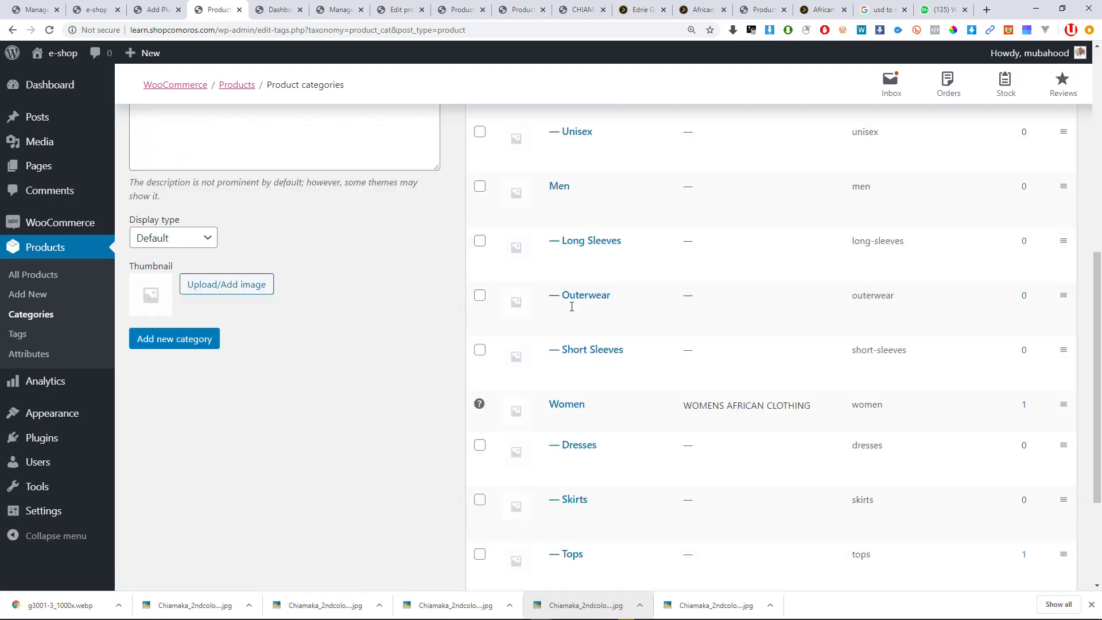
scroll(573, 307, "up", 10)
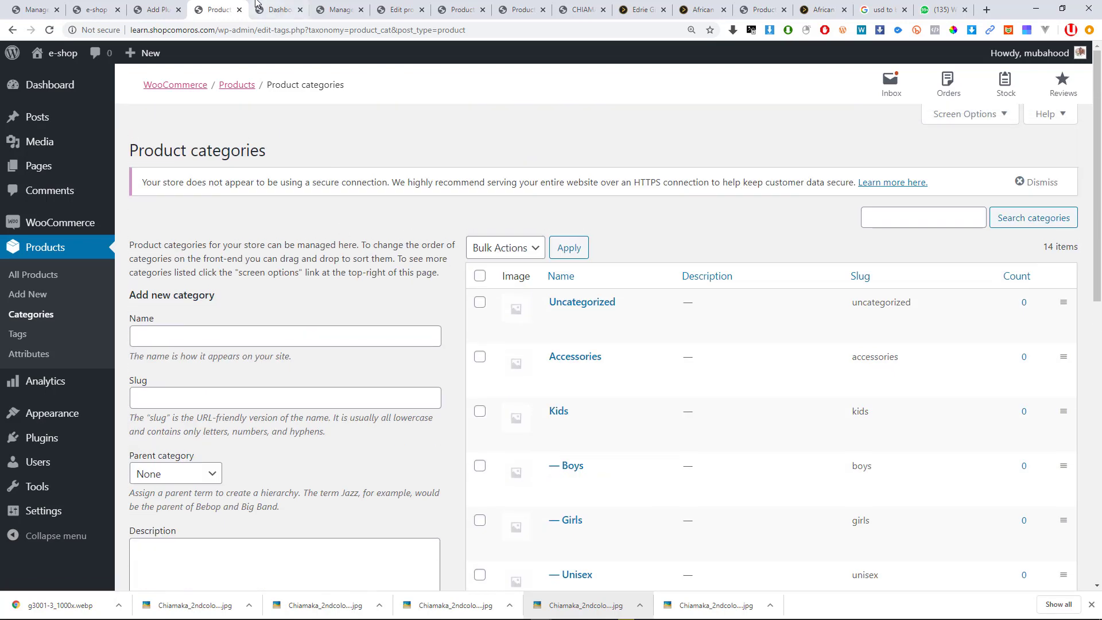
Review the performance figures and charts on the WooCommerce dashboard, and view the installed themes.
left_click(279, 9)
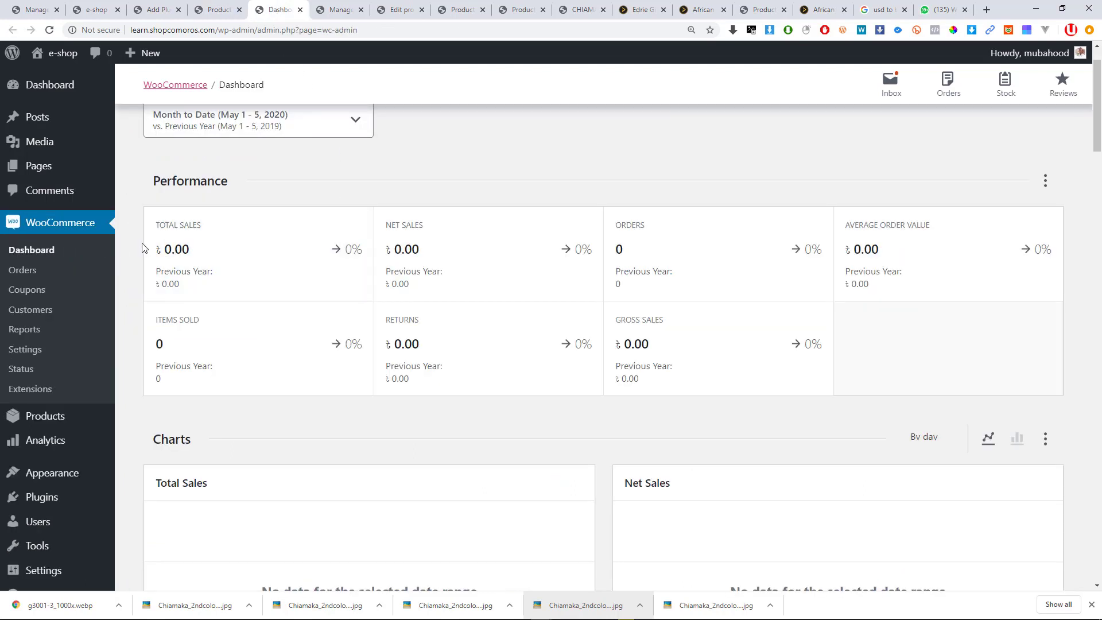
scroll(608, 312, "up", 1)
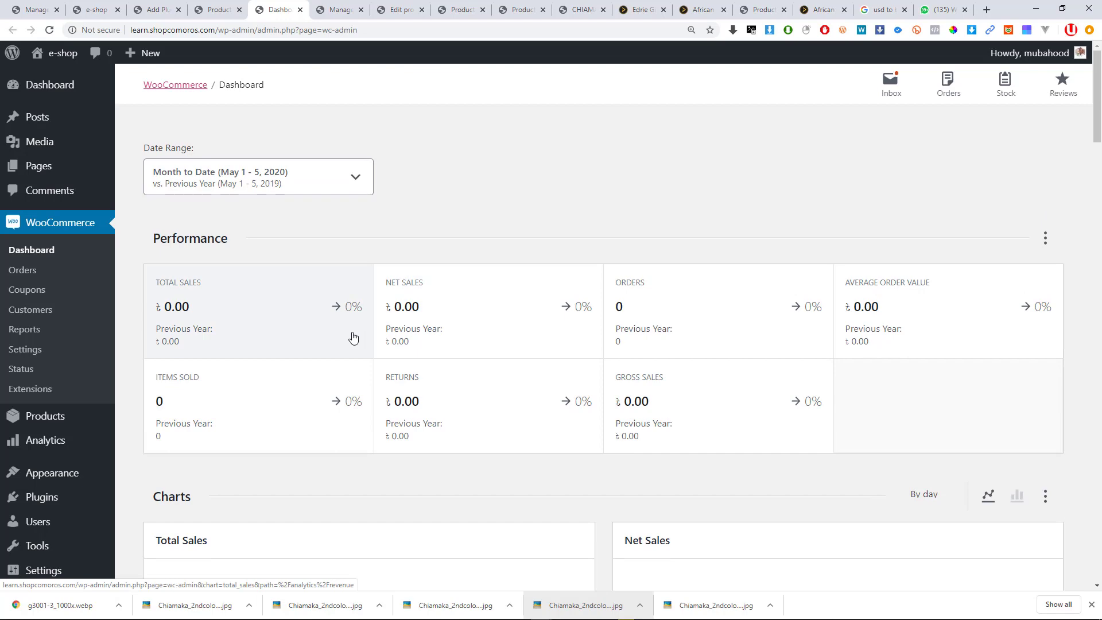
scroll(691, 340, "down", 18)
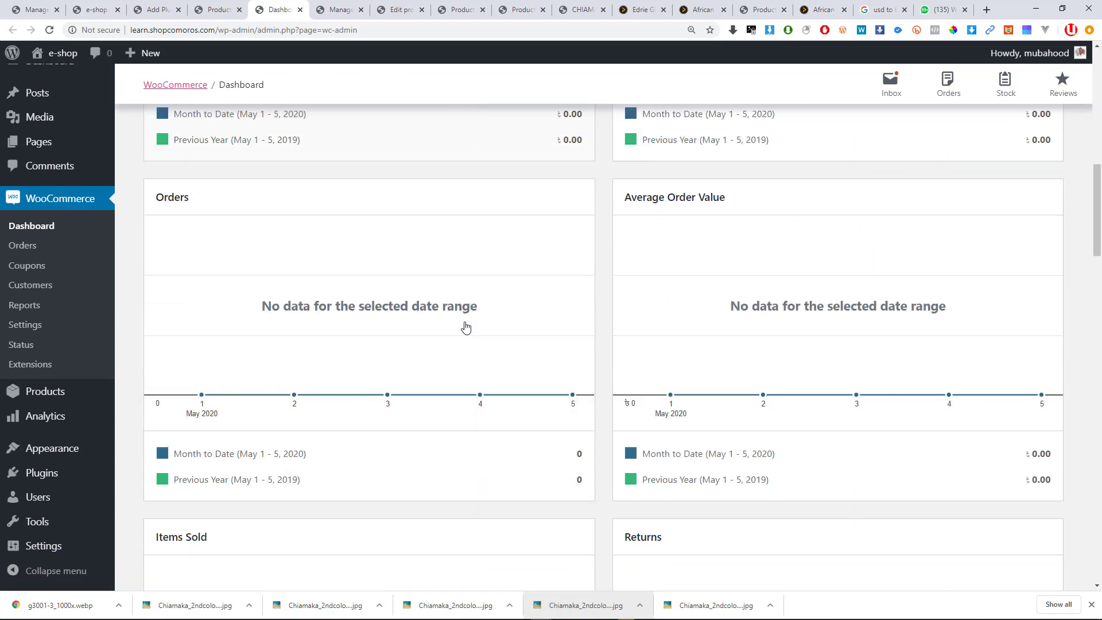
left_click(352, 6)
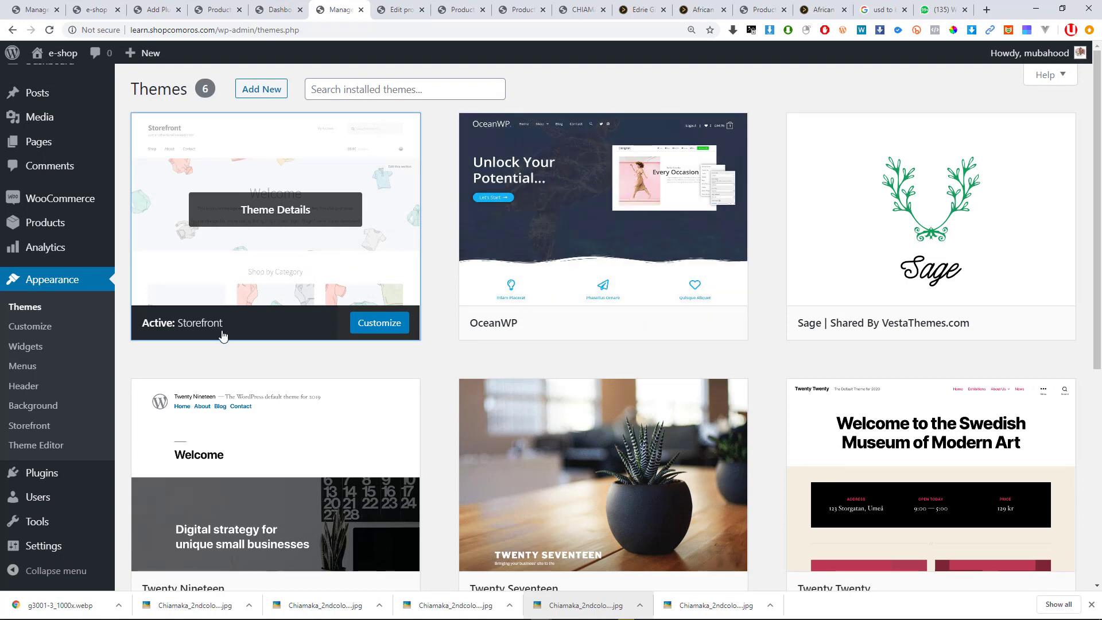
Examine the Chiamaka peplum blouse's edit page, including its description, categories and product data.
left_click(407, 7)
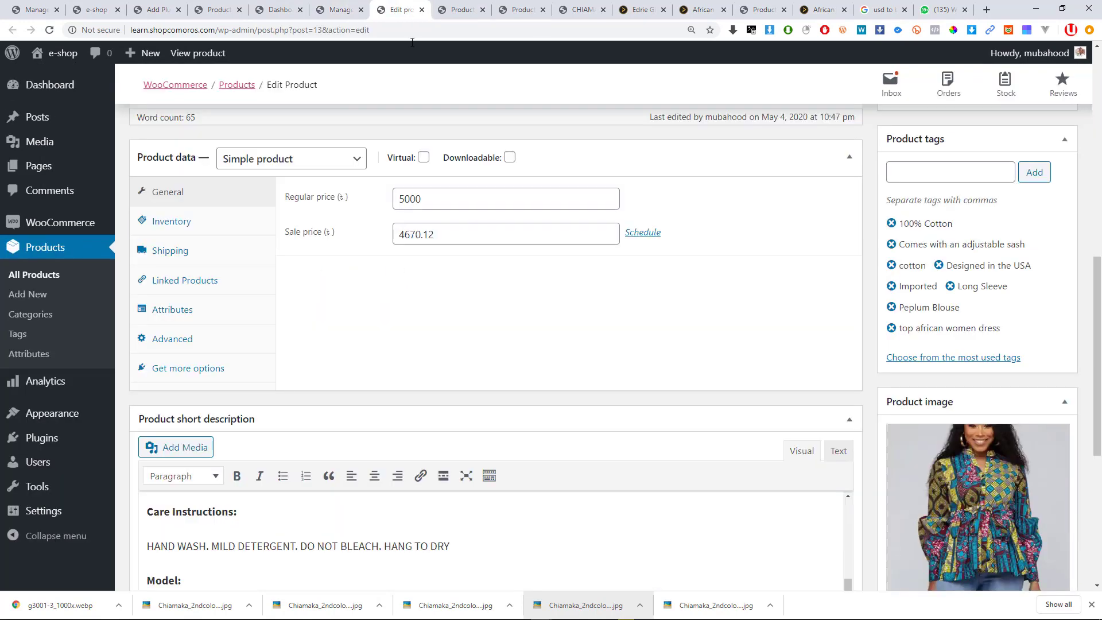
scroll(453, 265, "up", 15)
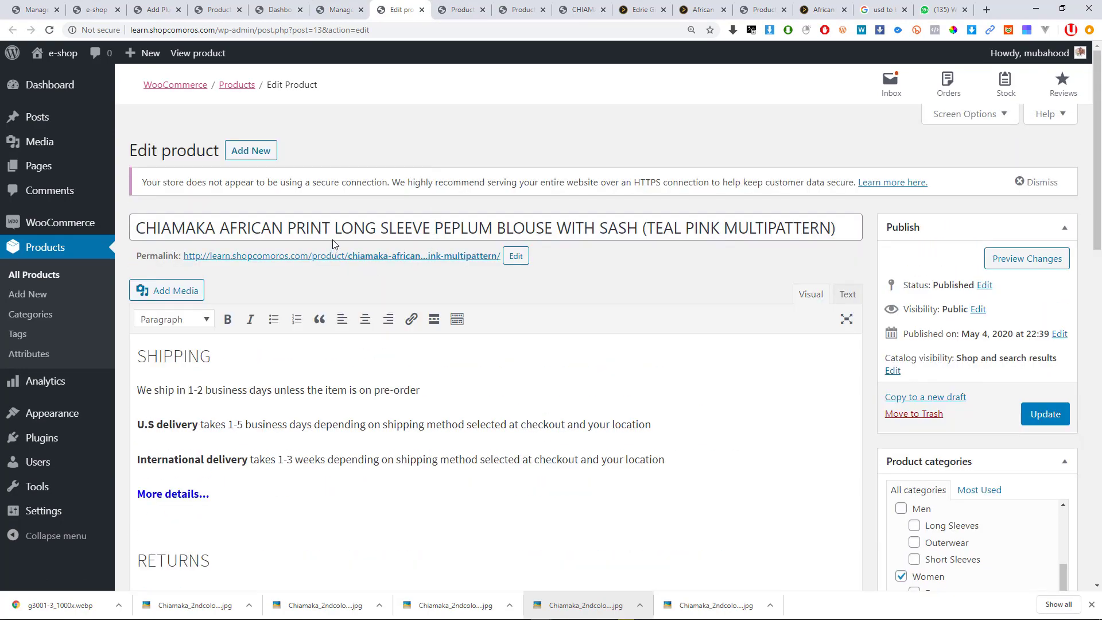
scroll(943, 352, "down", 4)
scroll(718, 376, "down", 3)
scroll(726, 345, "up", 7)
scroll(928, 388, "down", 5)
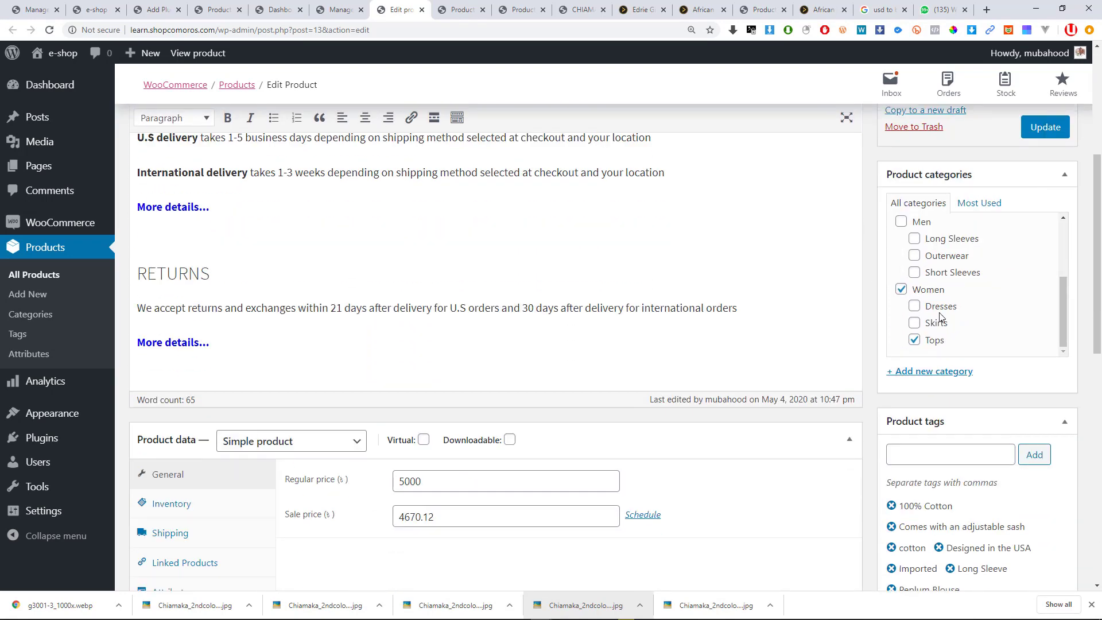
scroll(912, 347, "down", 4)
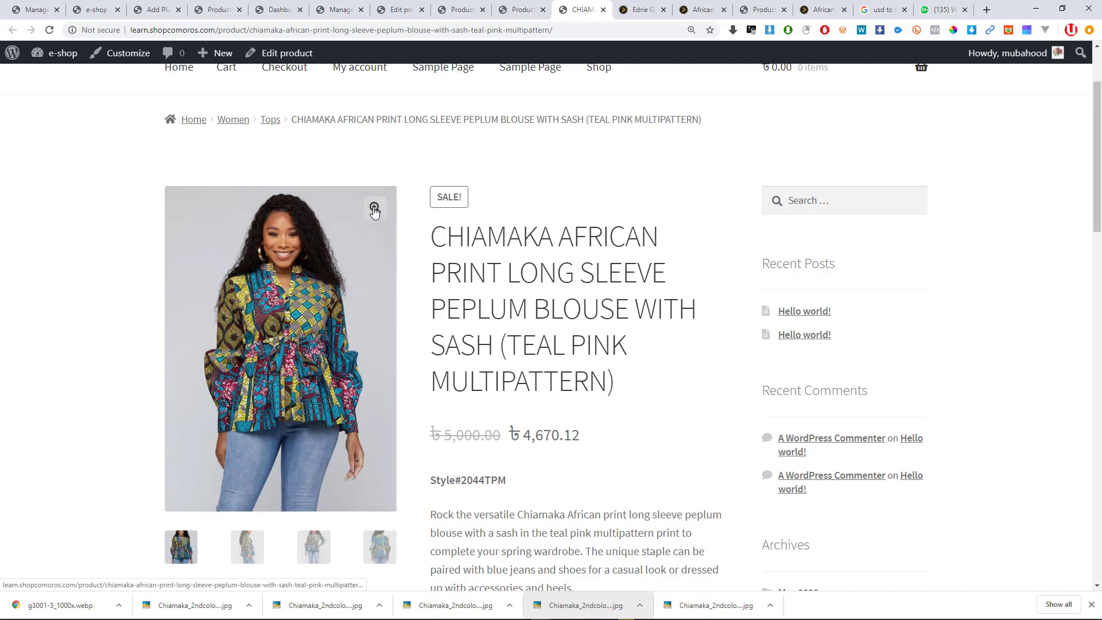
View the blouse's enlarged gallery image on its storefront page, close it and look over the product page.
left_click(375, 210)
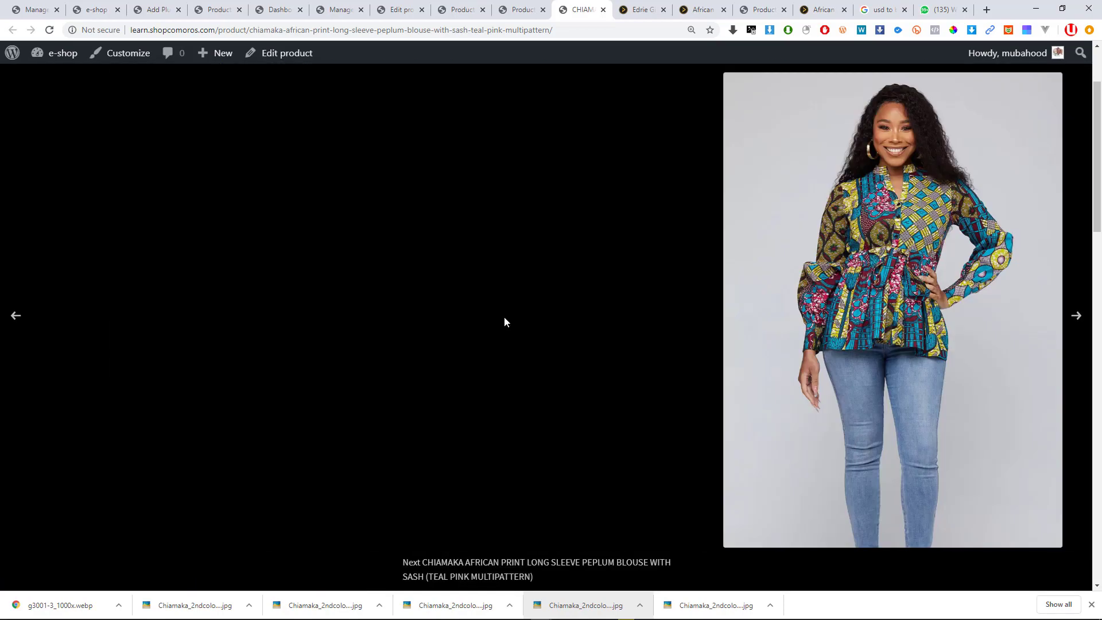
left_click(504, 317)
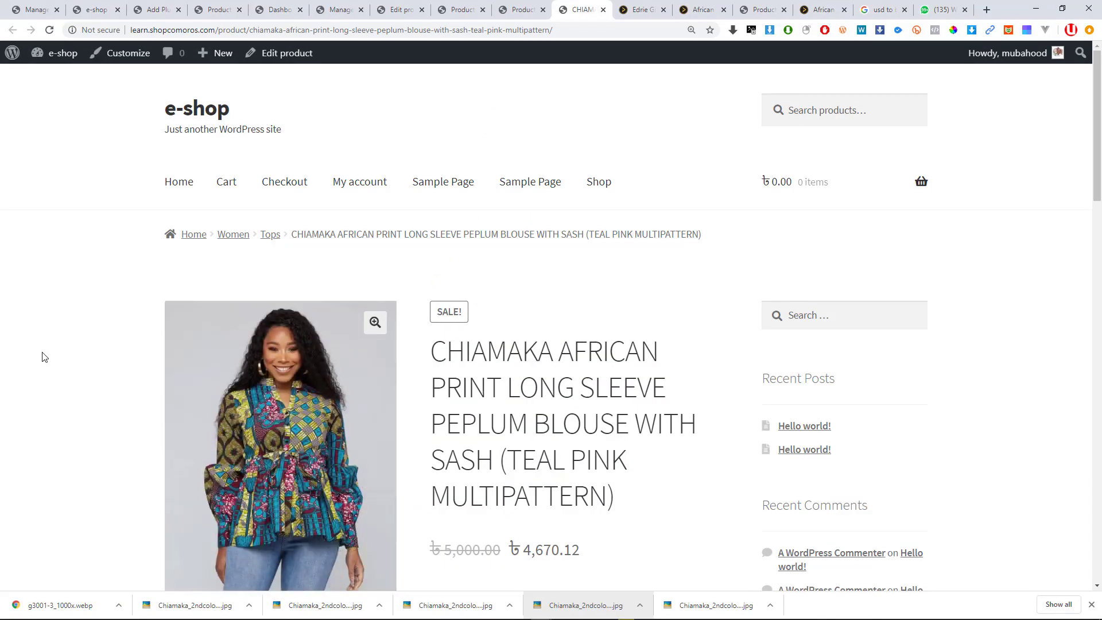
scroll(68, 353, "down", 4)
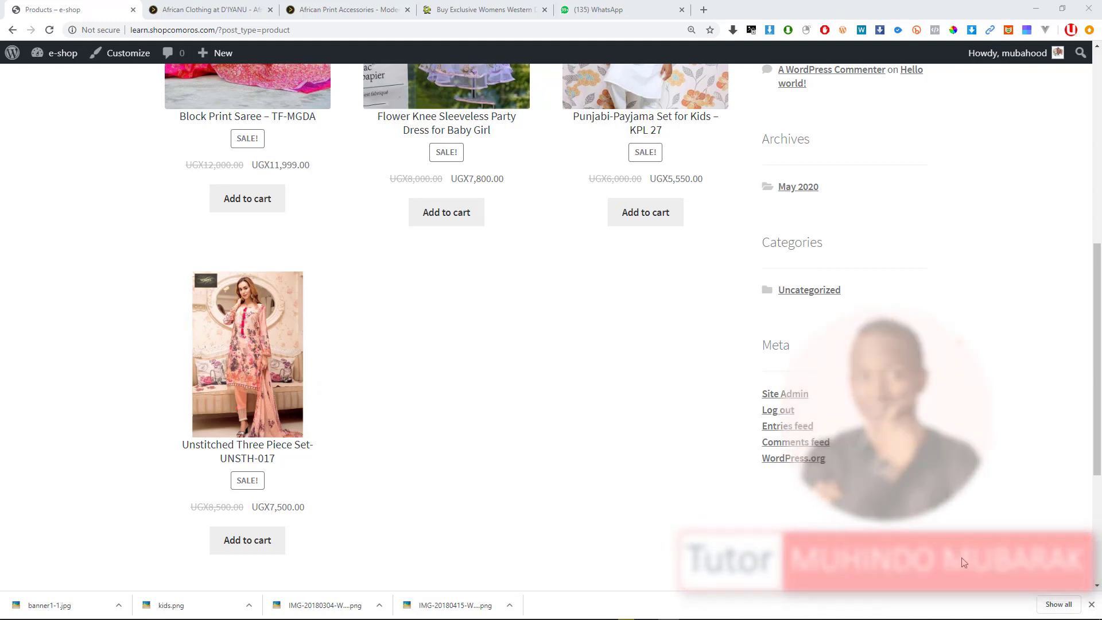
Look through the product listing on the e-shop's Shop page.
scroll(575, 438, "up", 2)
scroll(530, 420, "up", 3)
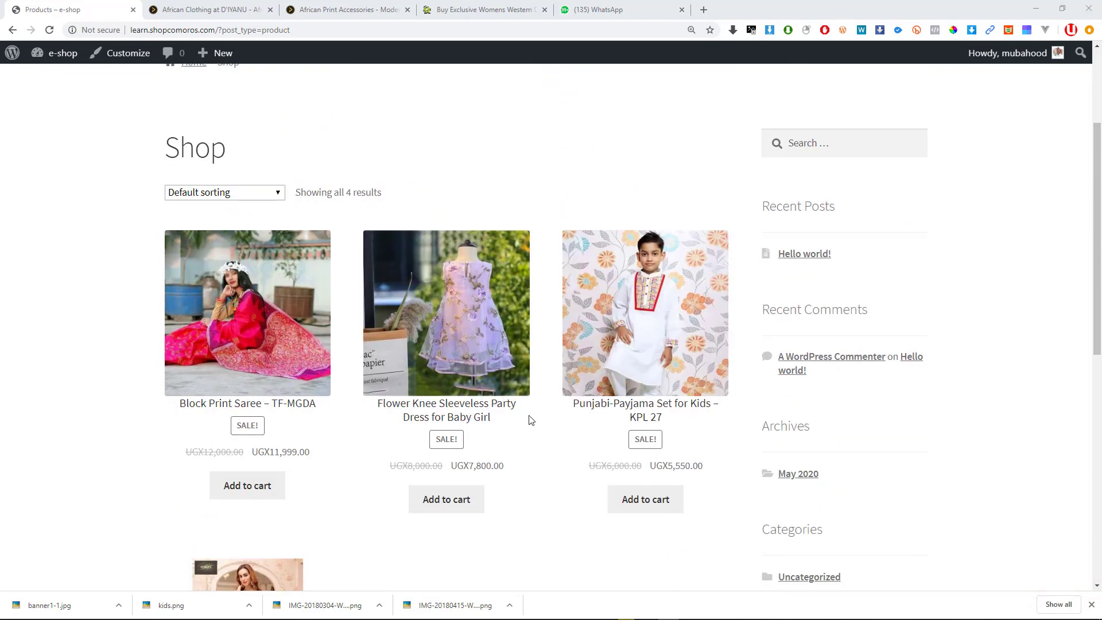
scroll(529, 420, "up", 3)
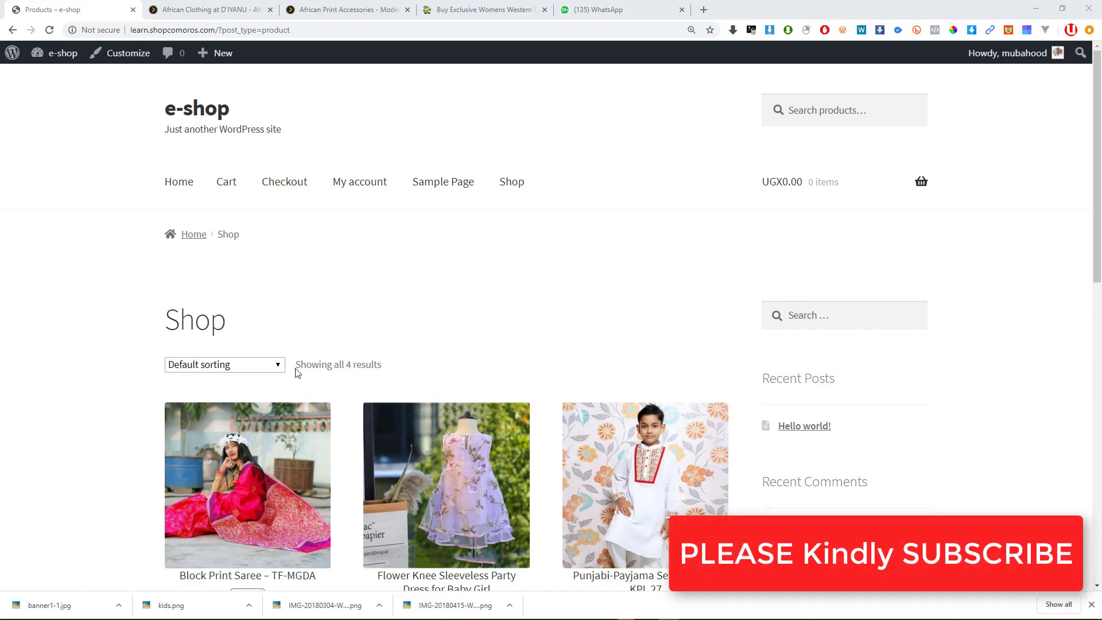
scroll(295, 370, "down", 5)
scroll(295, 369, "up", 5)
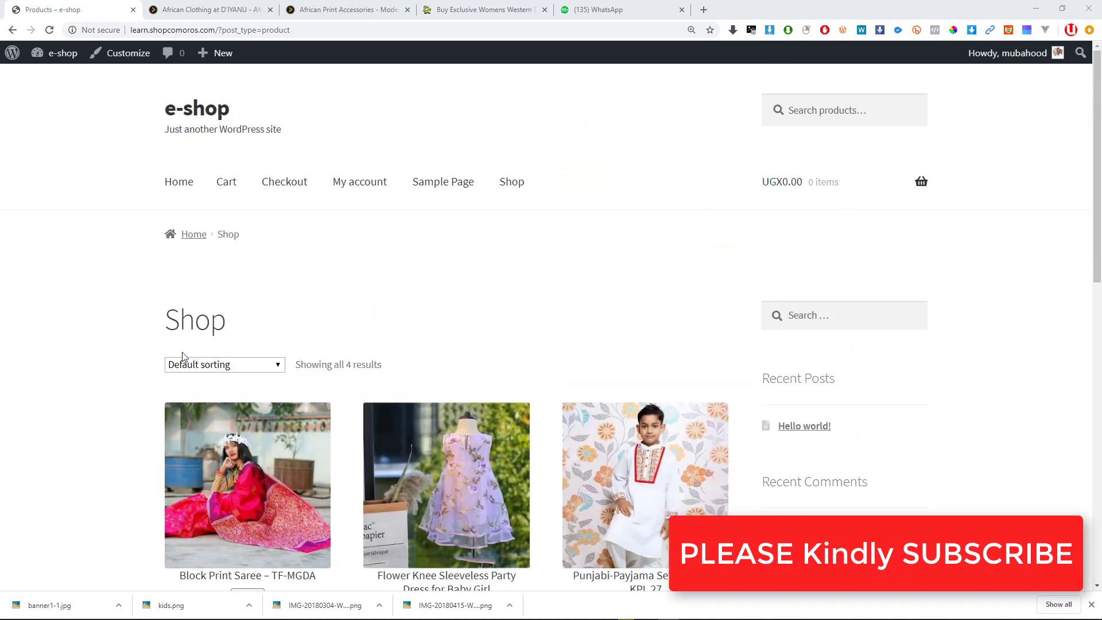
Open the e-shop home page and look it over down to the footer.
left_click(195, 117)
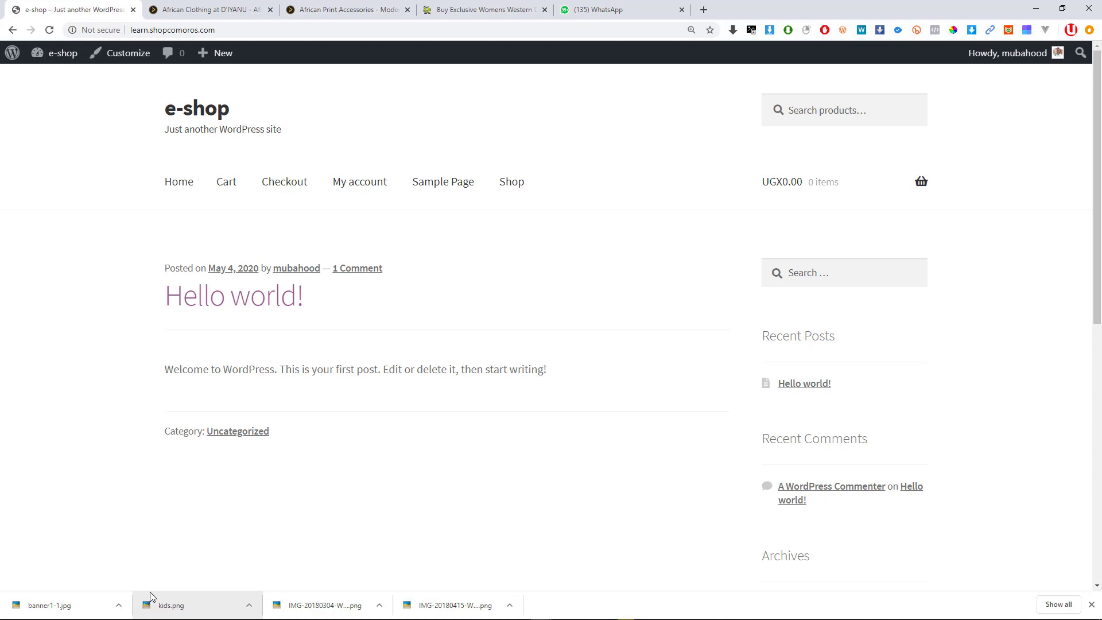
scroll(406, 369, "down", 10)
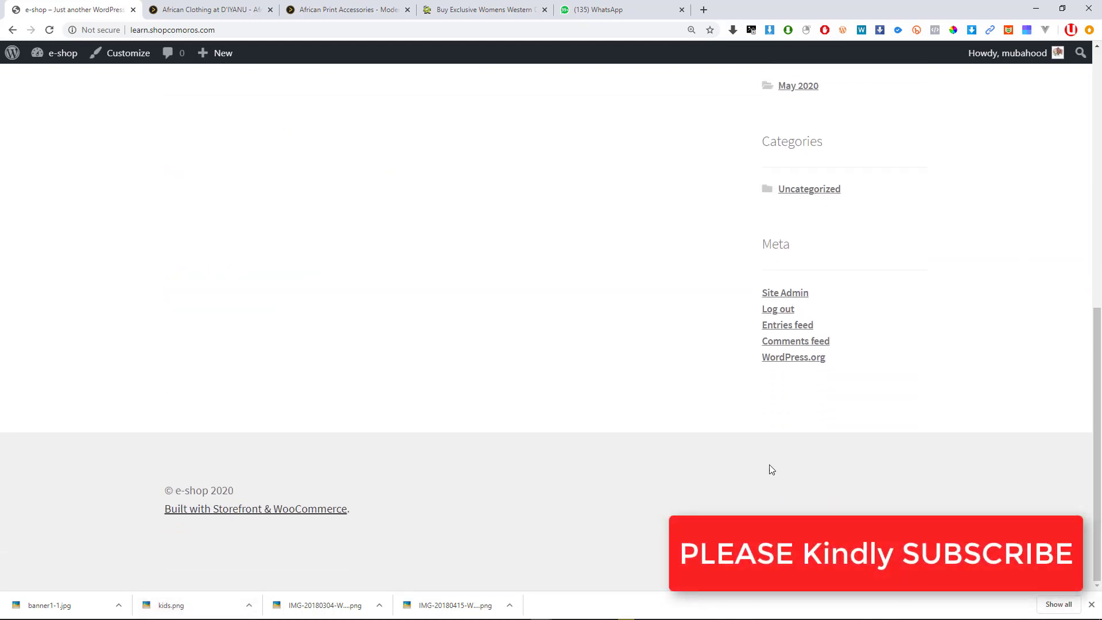
scroll(771, 469, "up", 10)
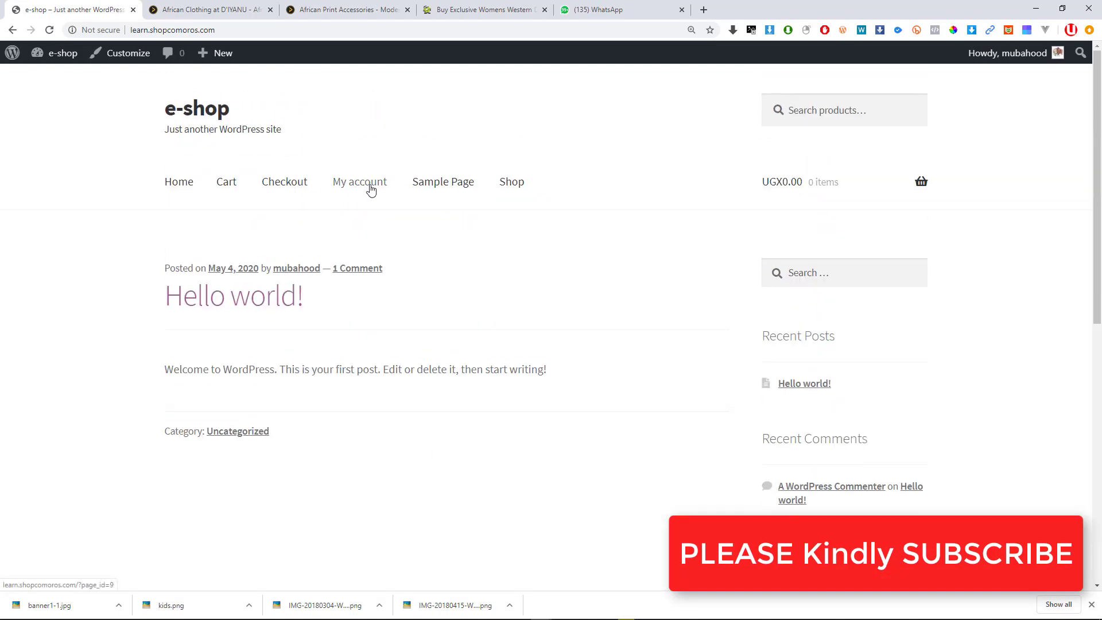
Return to the Shop page and look over its products again.
left_click(520, 185)
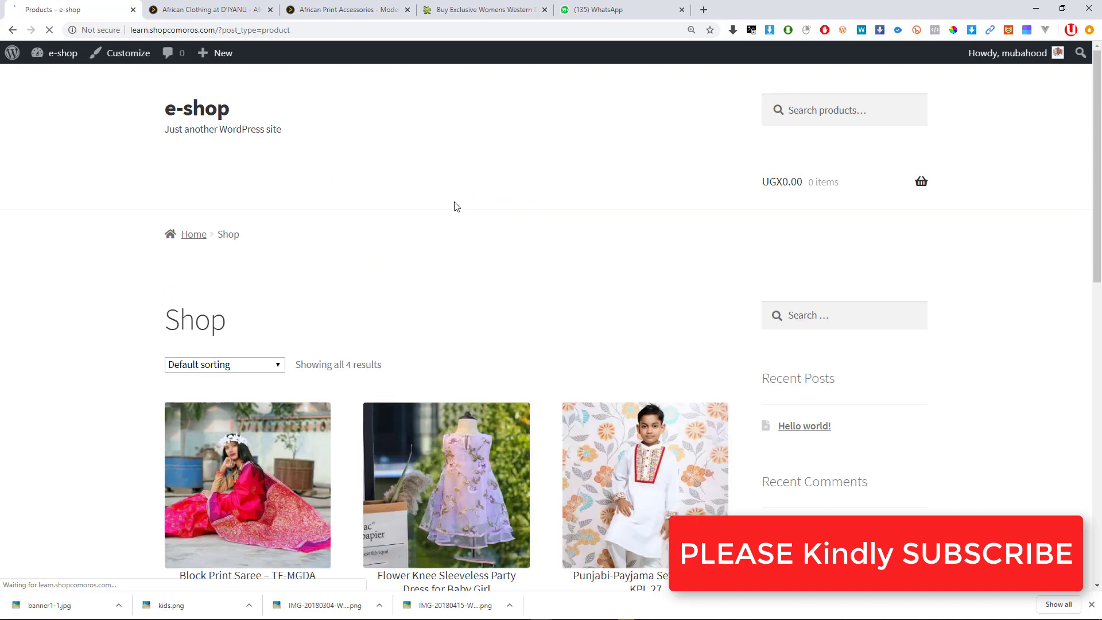
scroll(460, 287, "down", 10)
scroll(572, 361, "up", 10)
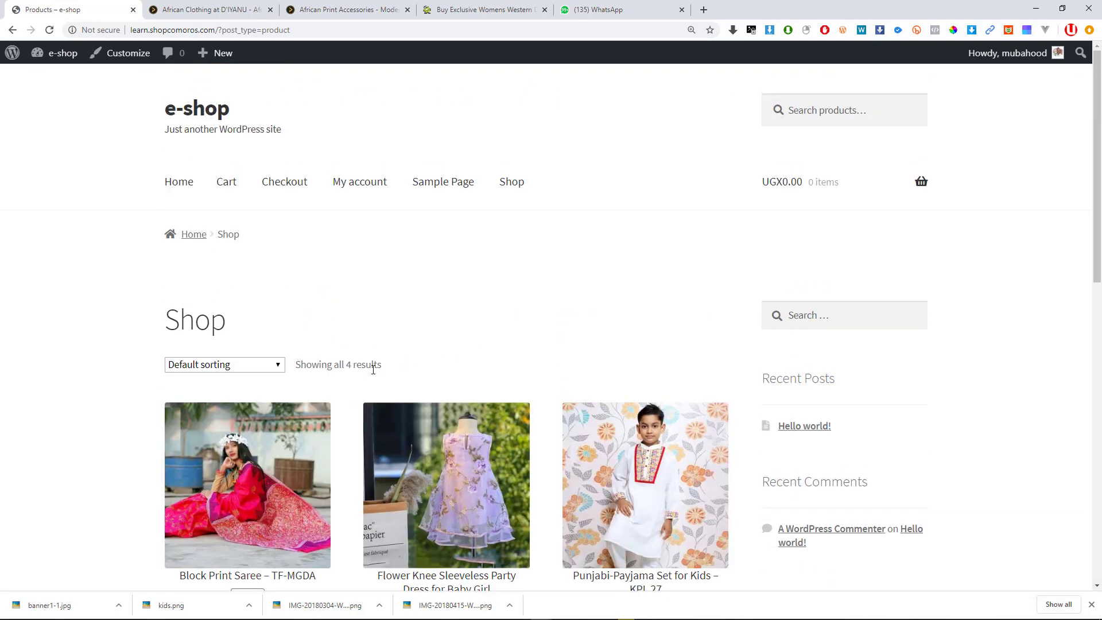
Open the e-shop's WordPress admin dashboard from the home page and review its widgets down to WooCommerce Status.
left_click(198, 109)
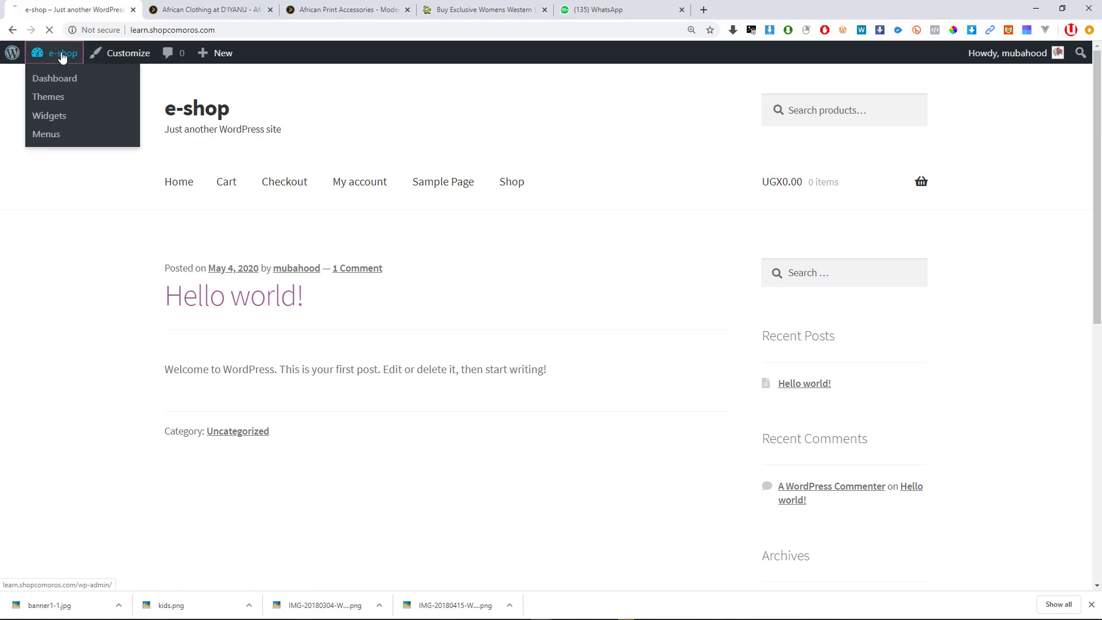
left_click(43, 69)
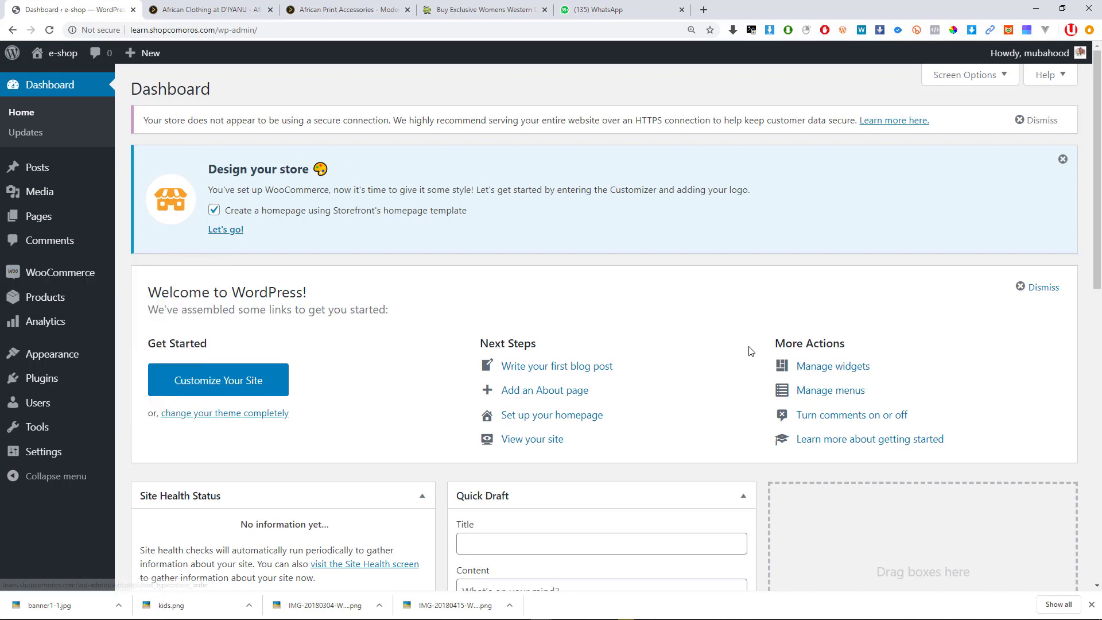
scroll(628, 307, "down", 3)
scroll(628, 307, "down", 3)
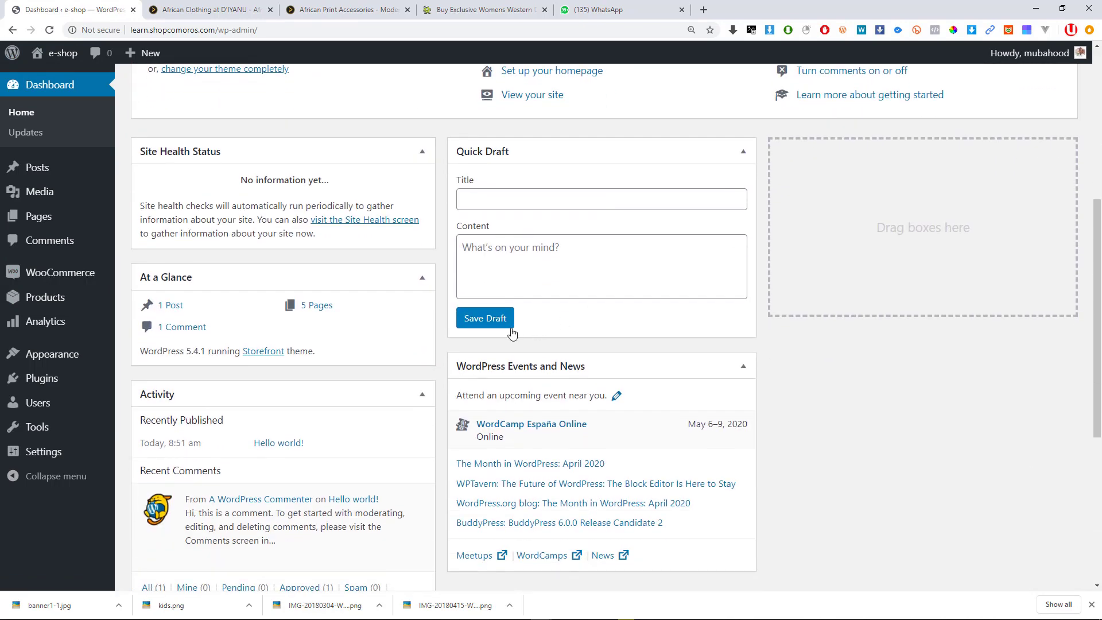
scroll(513, 333, "down", 5)
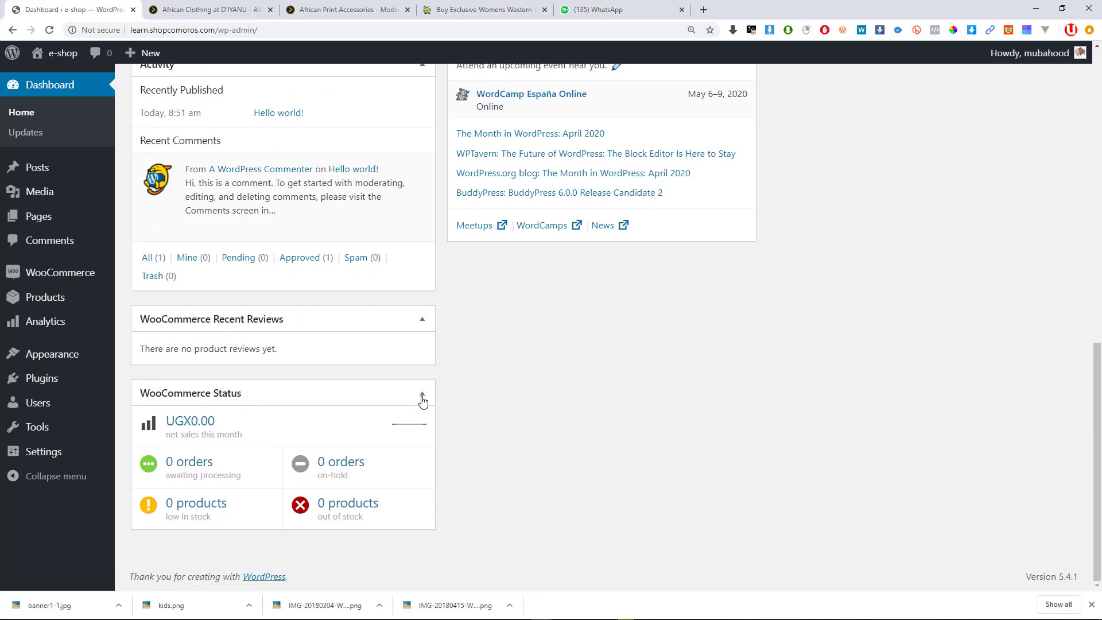
scroll(69, 134, "up", 1)
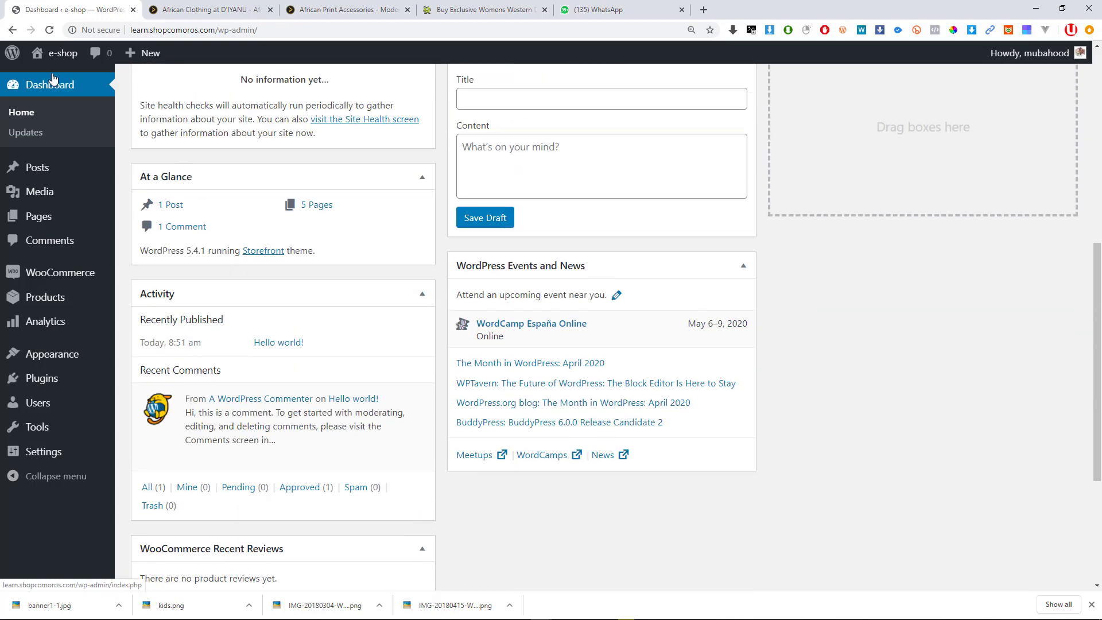
middle_click(60, 53)
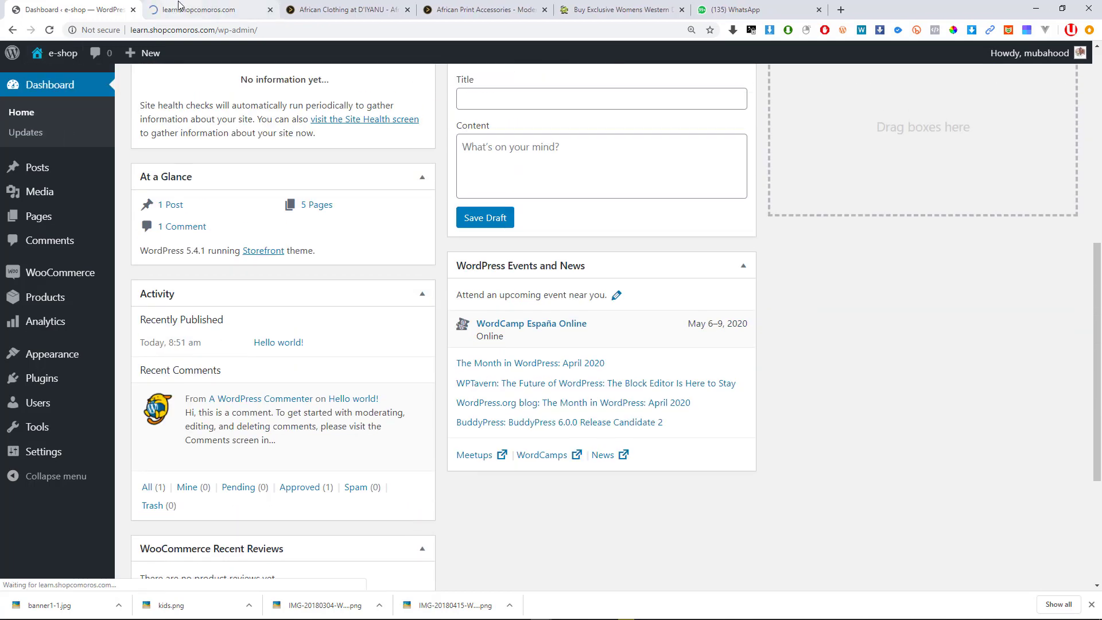
left_click(233, 11)
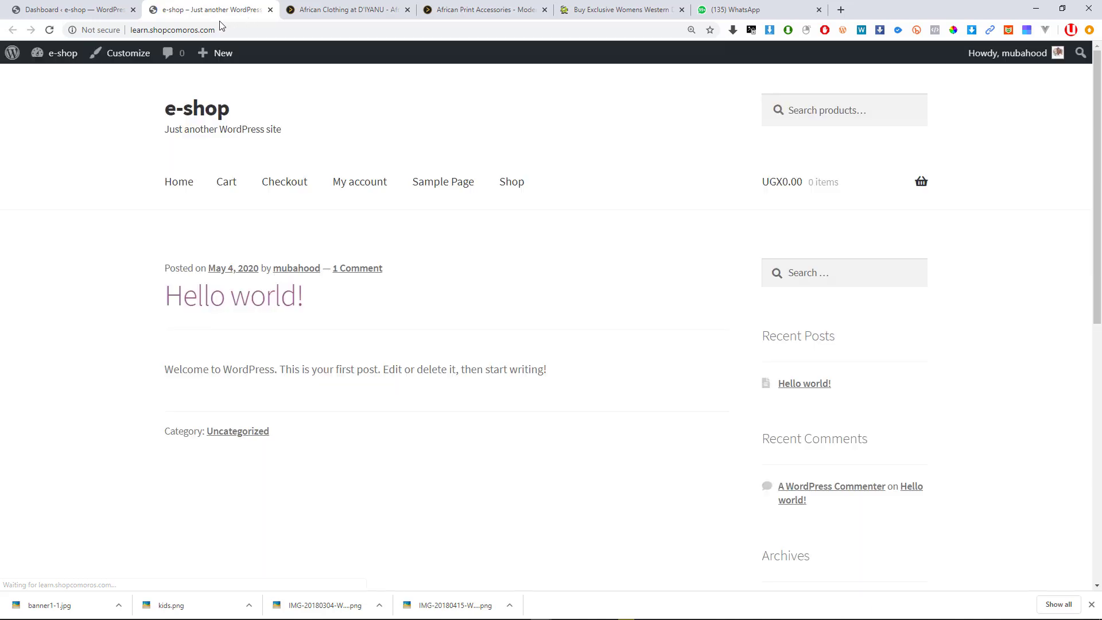
left_click(517, 194)
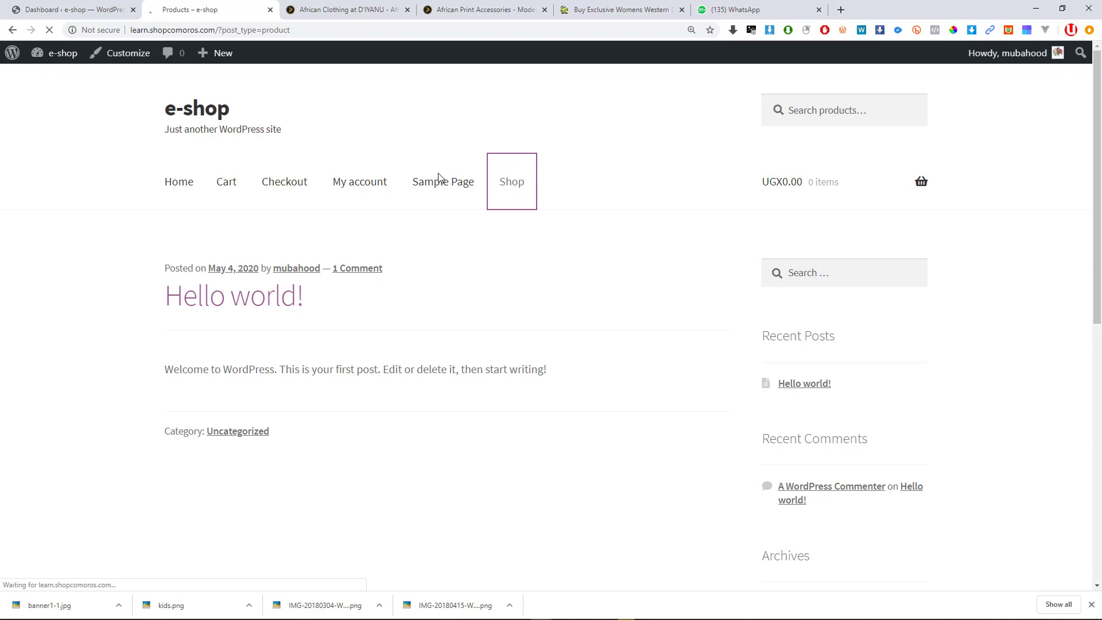
left_click(269, 10)
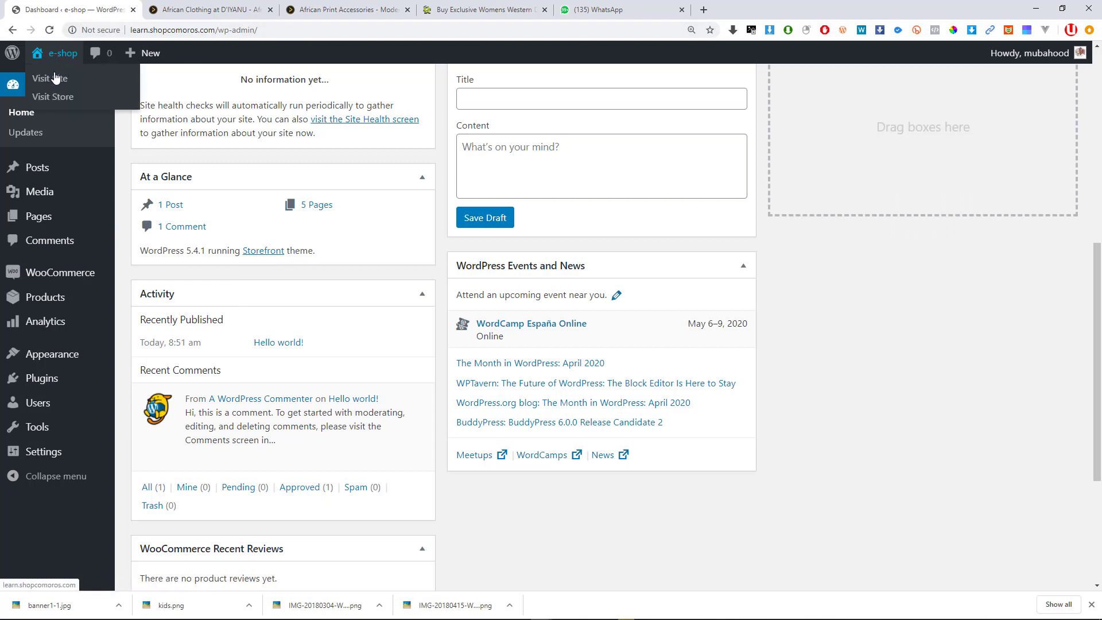
Open the e-shop storefront in a separate browser tab and go to its Shop page.
middle_click(98, 52)
left_click(175, 8)
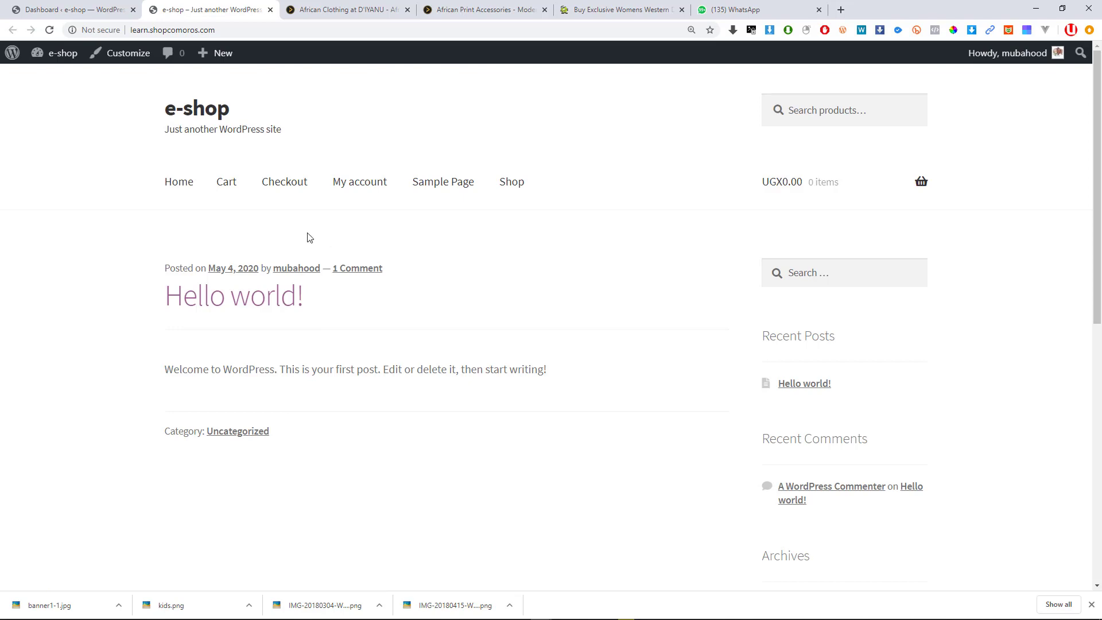
left_click(508, 183)
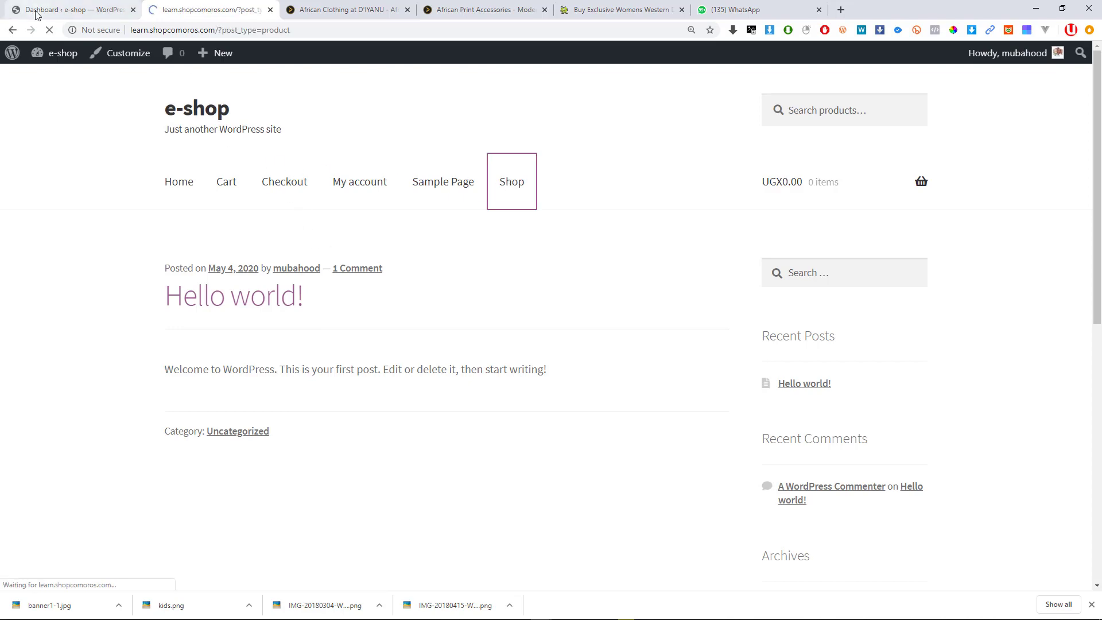
Return to the e-shop admin, open the installed plugins list, and start deleting WPForms Lite but cancel the deletion.
left_click(54, 9)
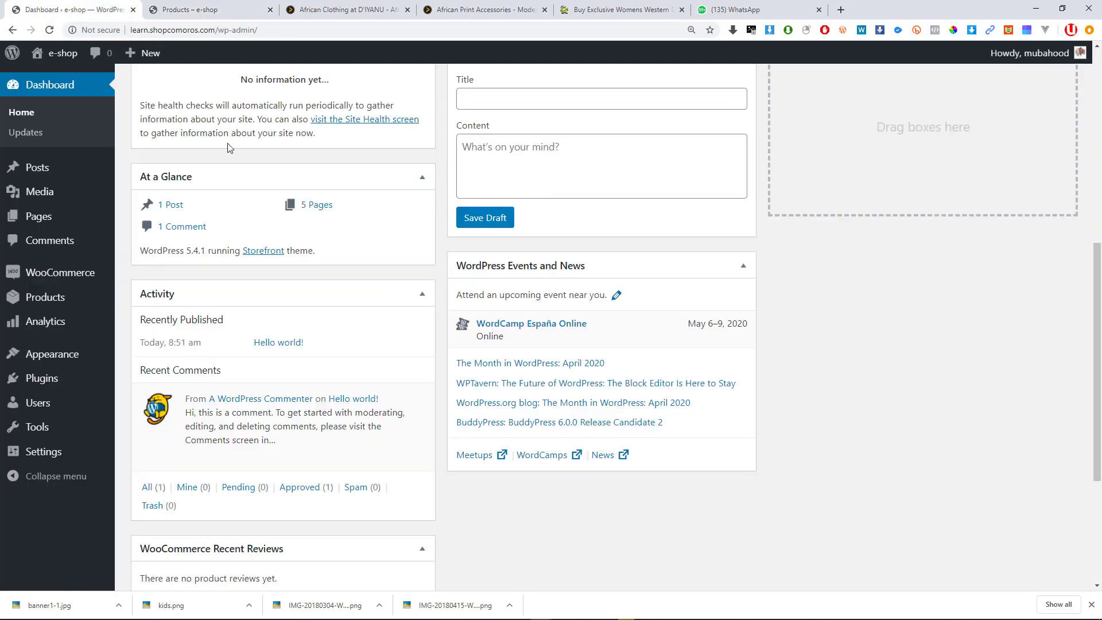
mouse_move(45, 326)
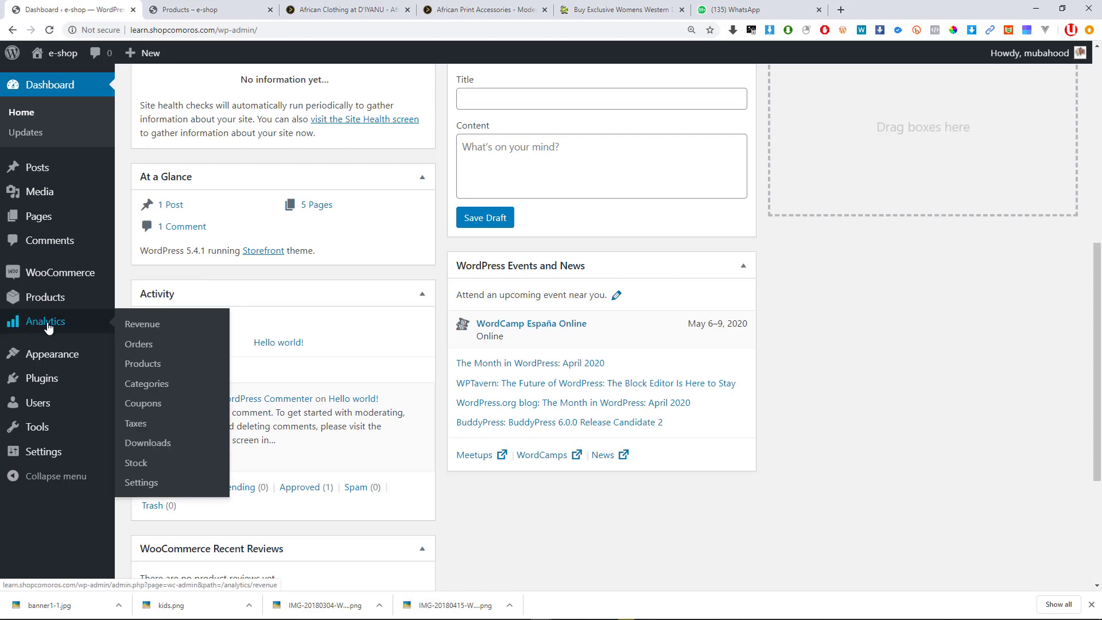
left_click(61, 380)
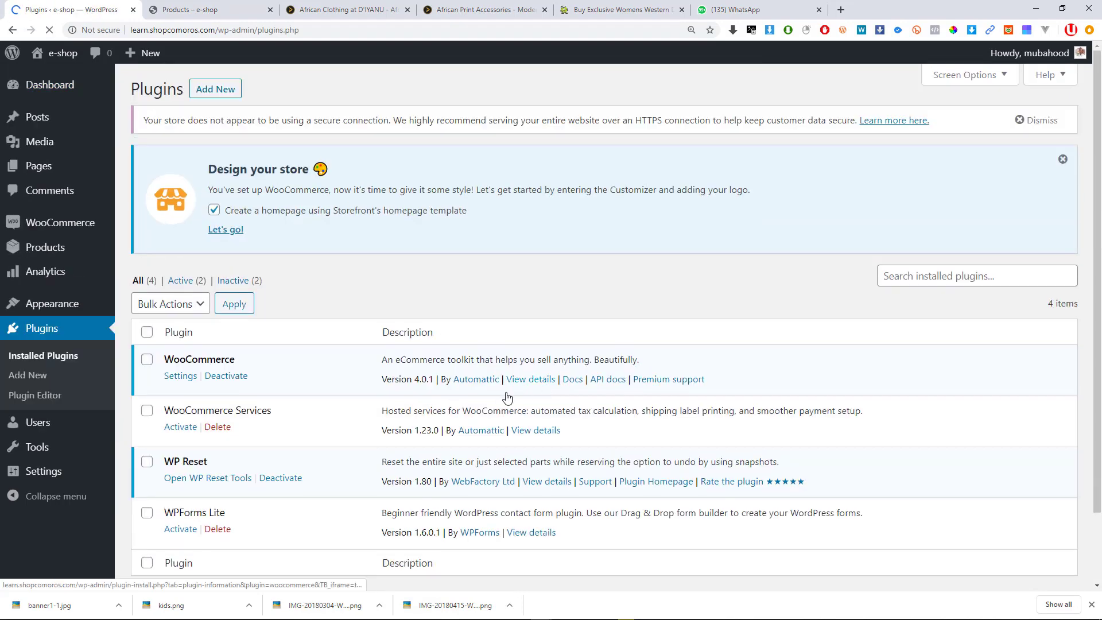
scroll(500, 403, "down", 2)
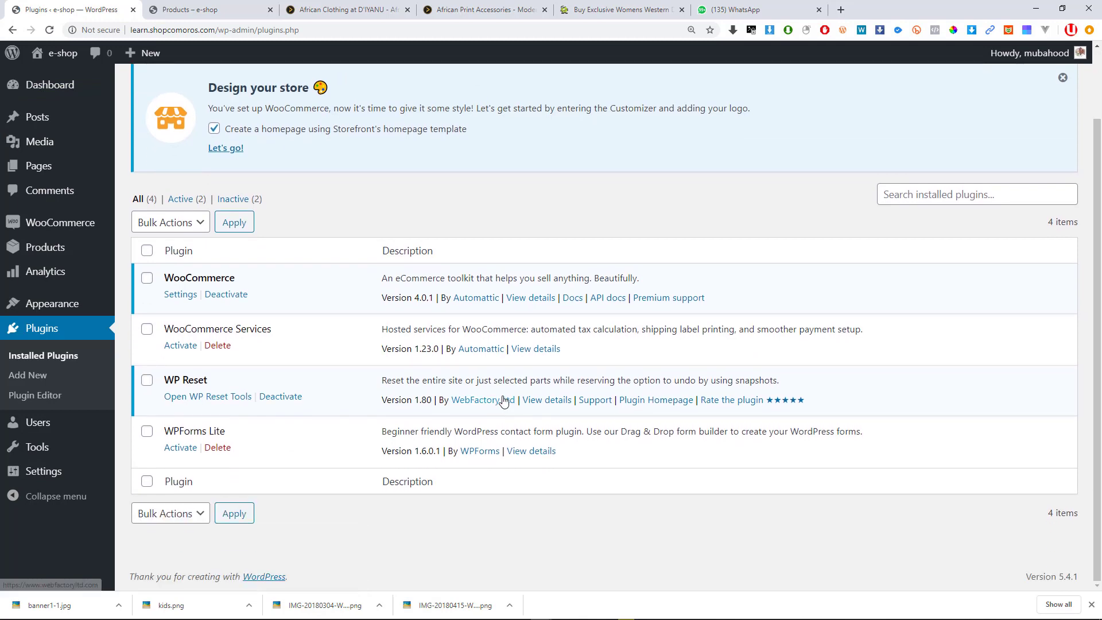
left_click(217, 452)
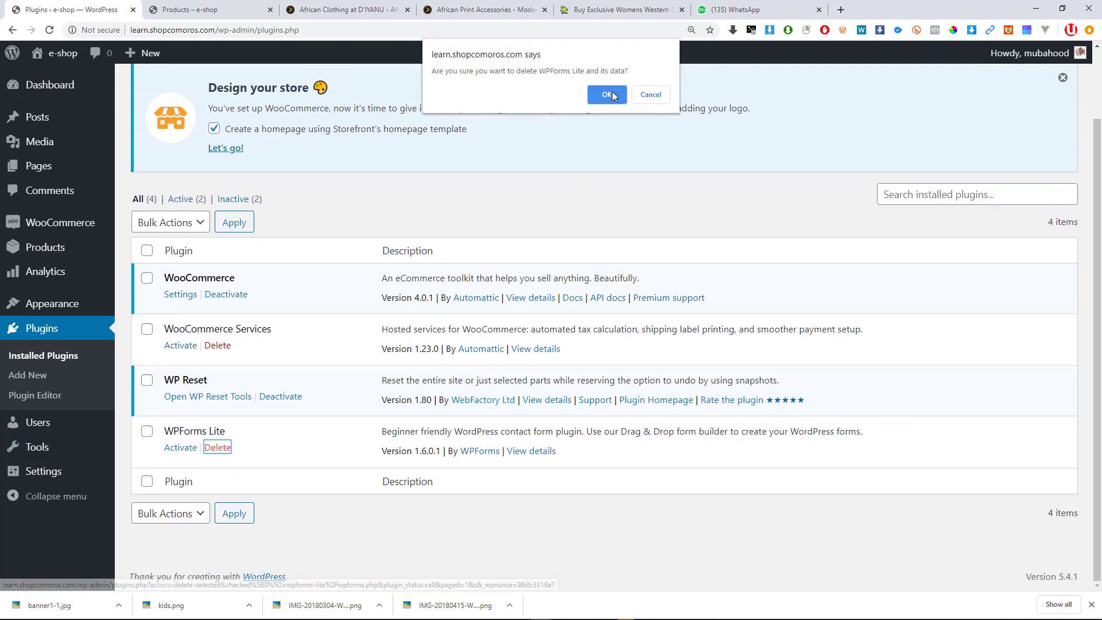
left_click(651, 94)
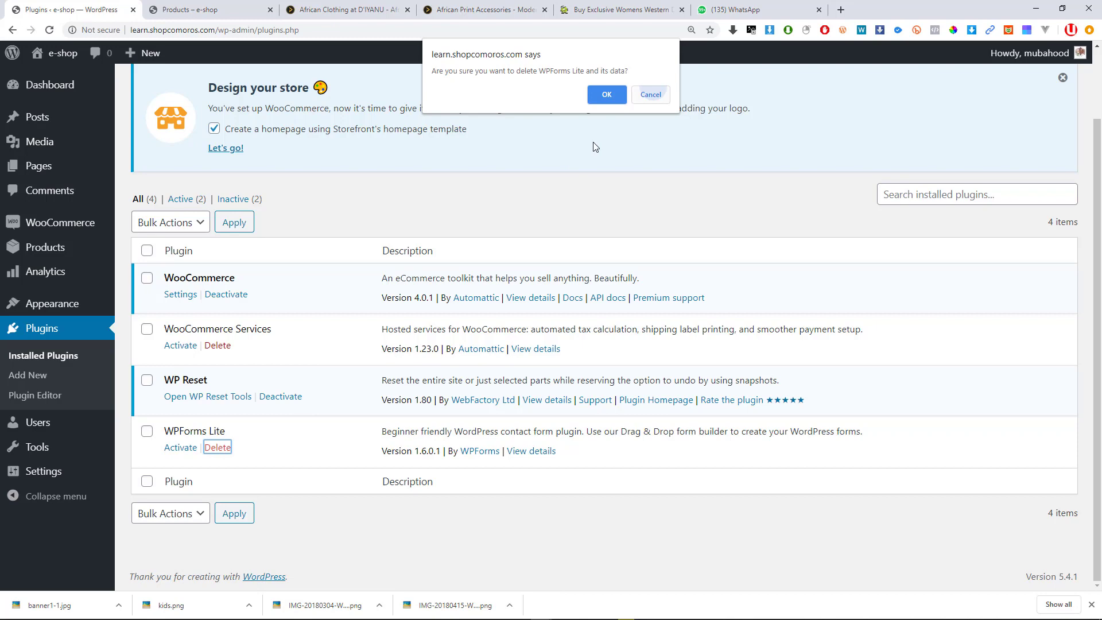
Deactivate the WP Reset plugin and delete it along with its data.
left_click(267, 397)
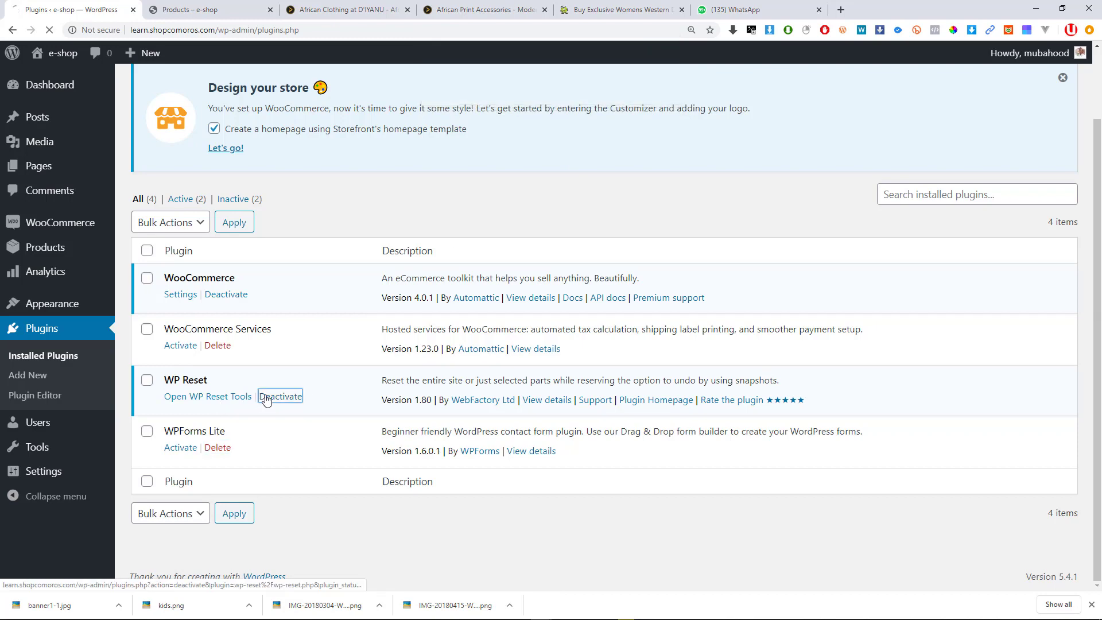
scroll(239, 484, "down", 3)
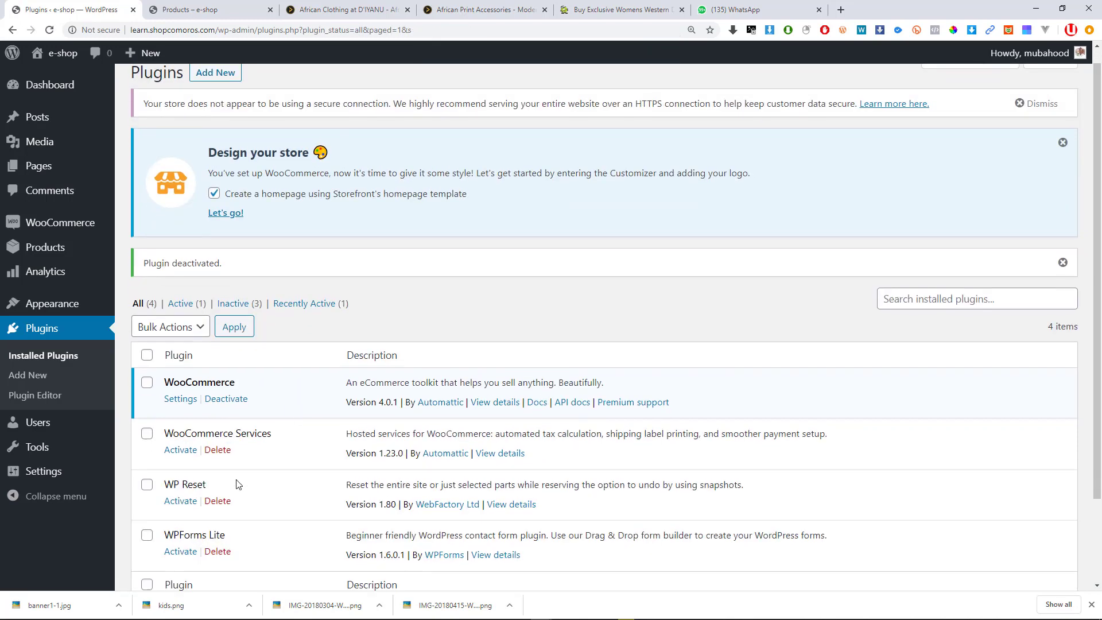
left_click(218, 399)
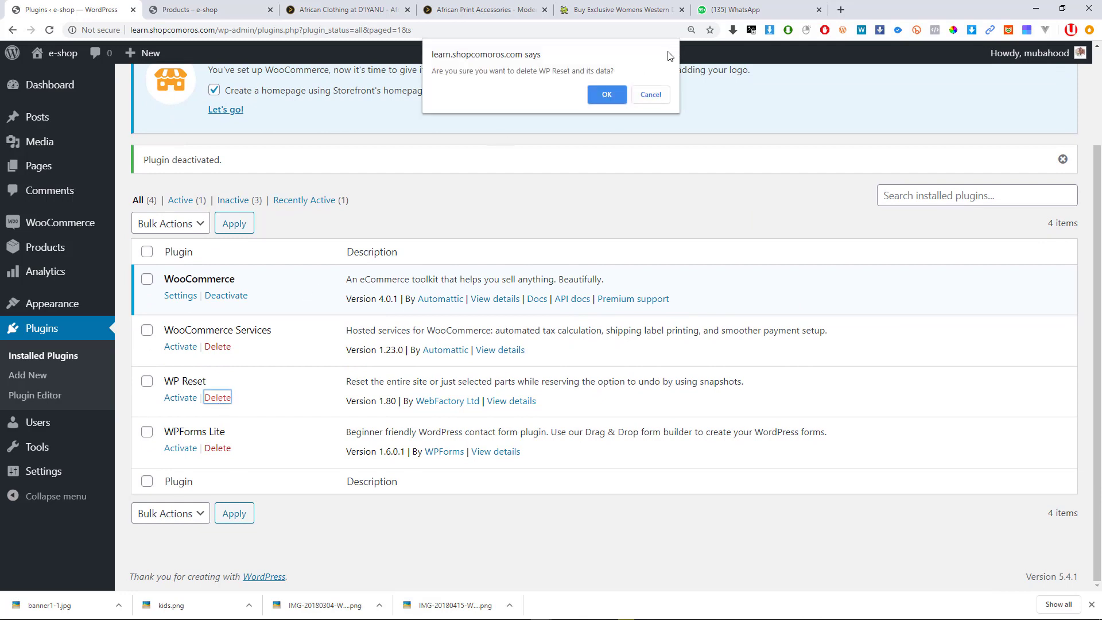
left_click(606, 95)
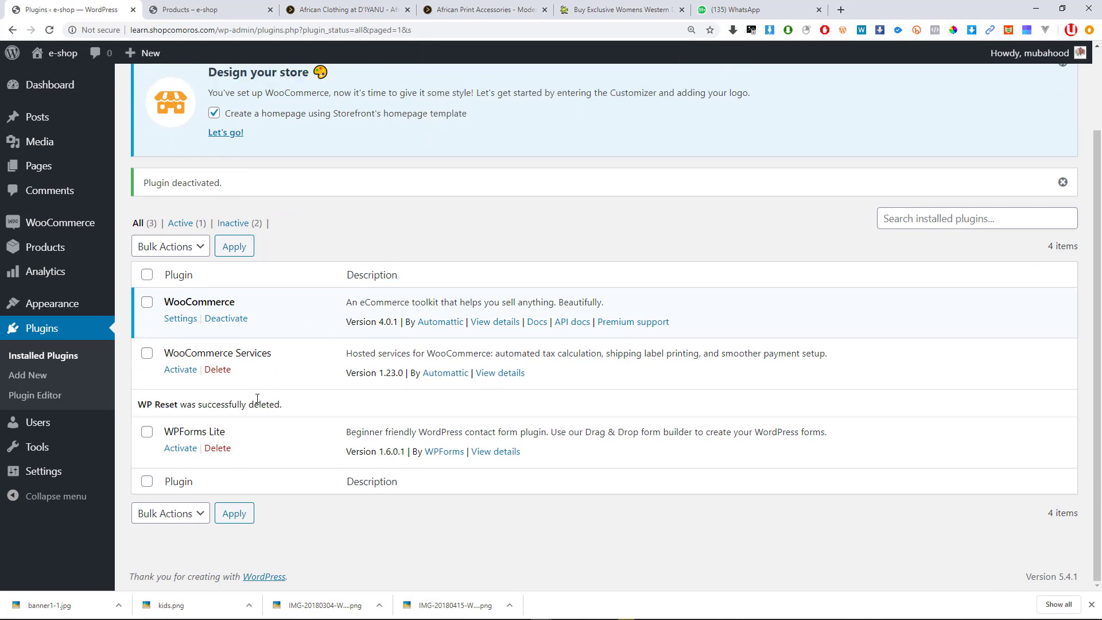
Delete the WooCommerce Services plugin, and deactivate and delete the WooCommerce plugin.
left_click(218, 370)
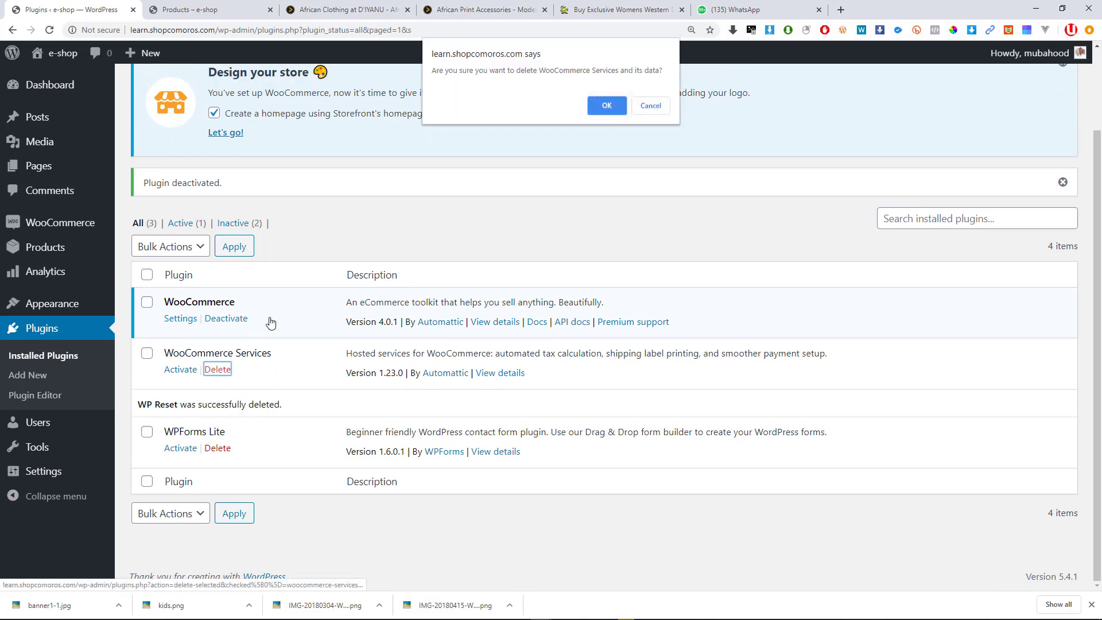
left_click(606, 106)
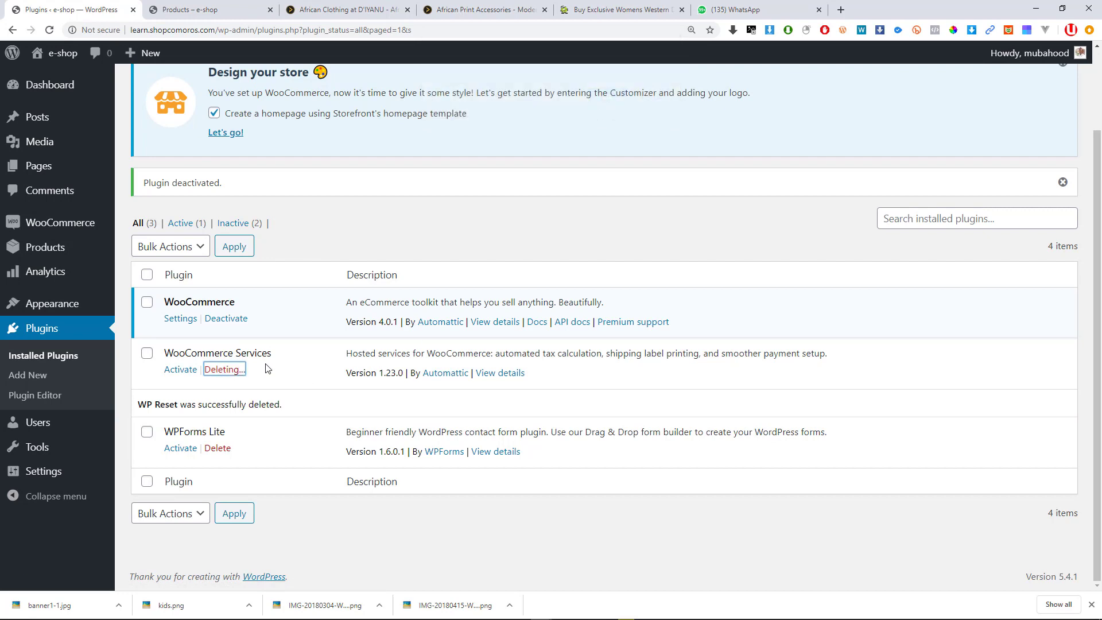
left_click(237, 342)
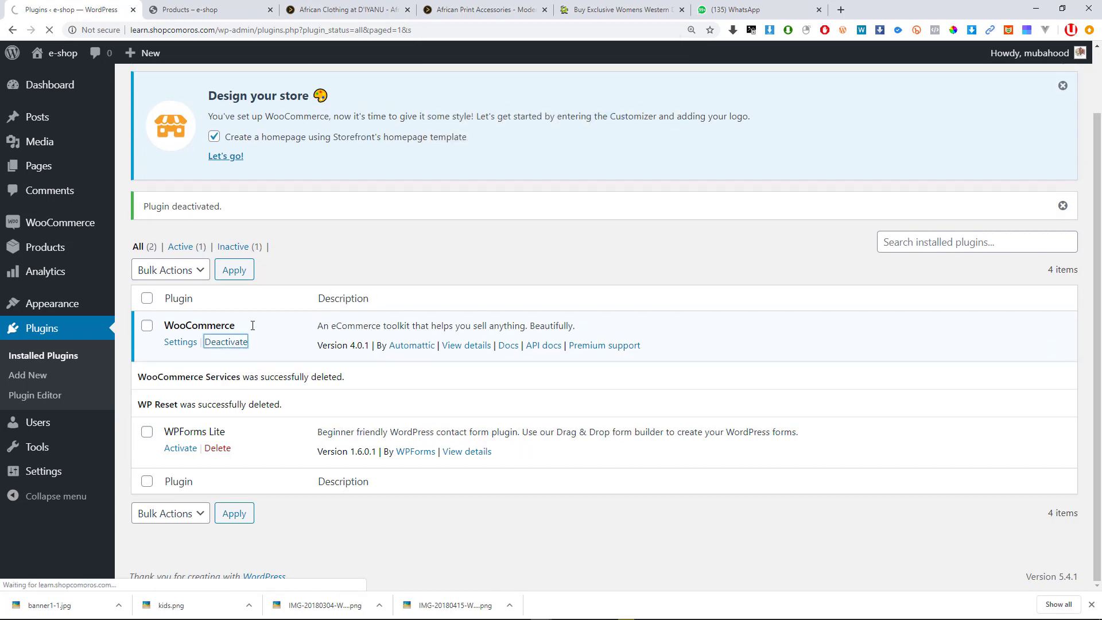
left_click(216, 351)
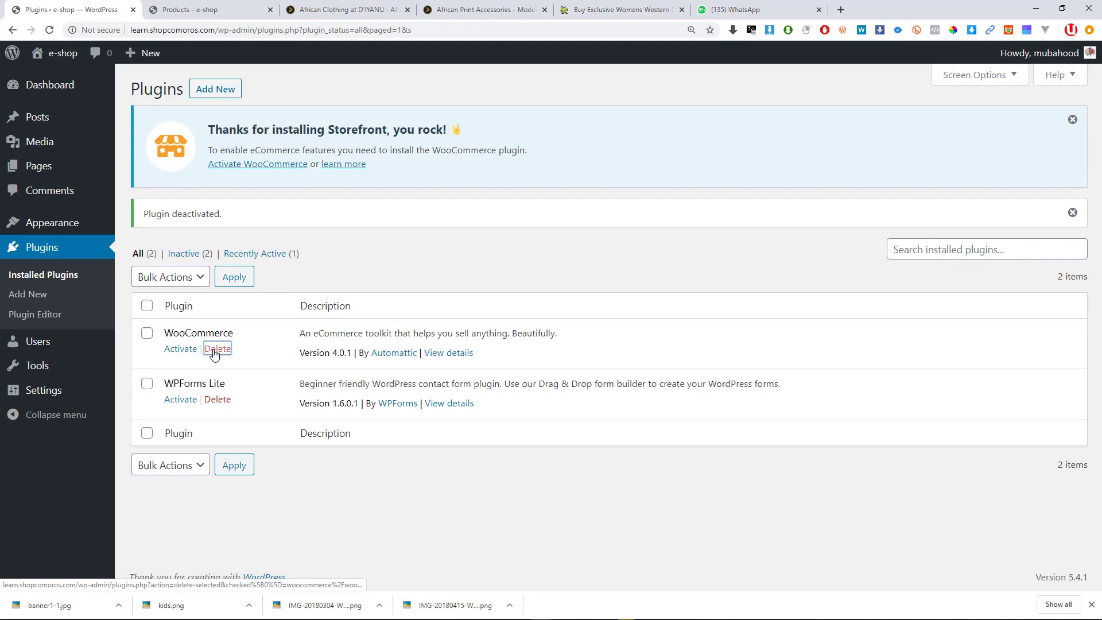
left_click(601, 95)
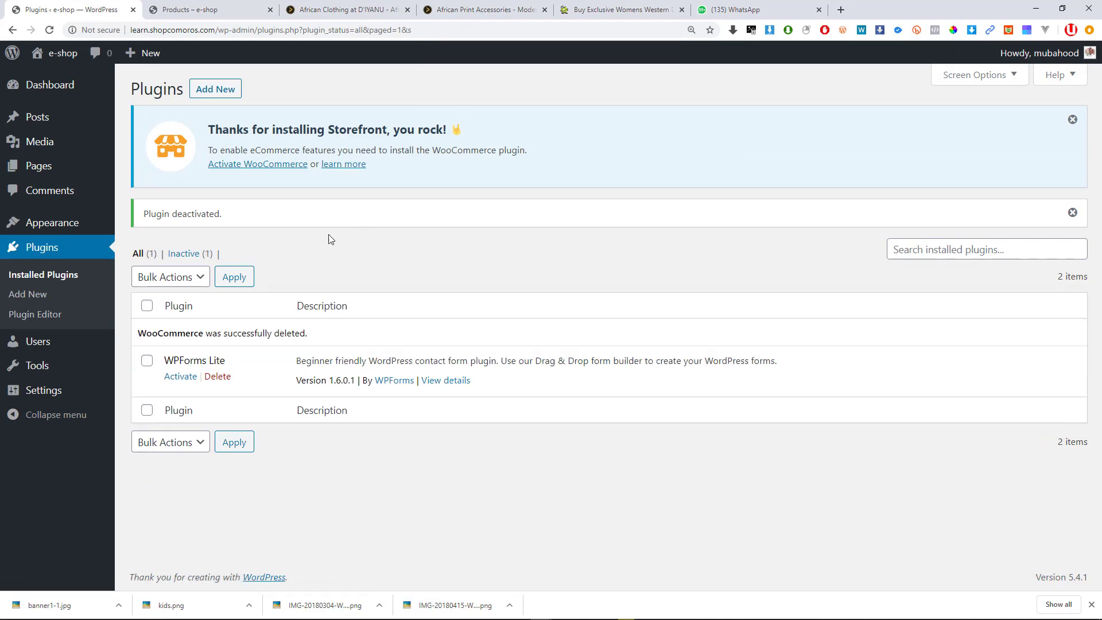
Glance at the Shop page, return to the admin and search the plugins available to add for "wp reset".
left_click(205, 8)
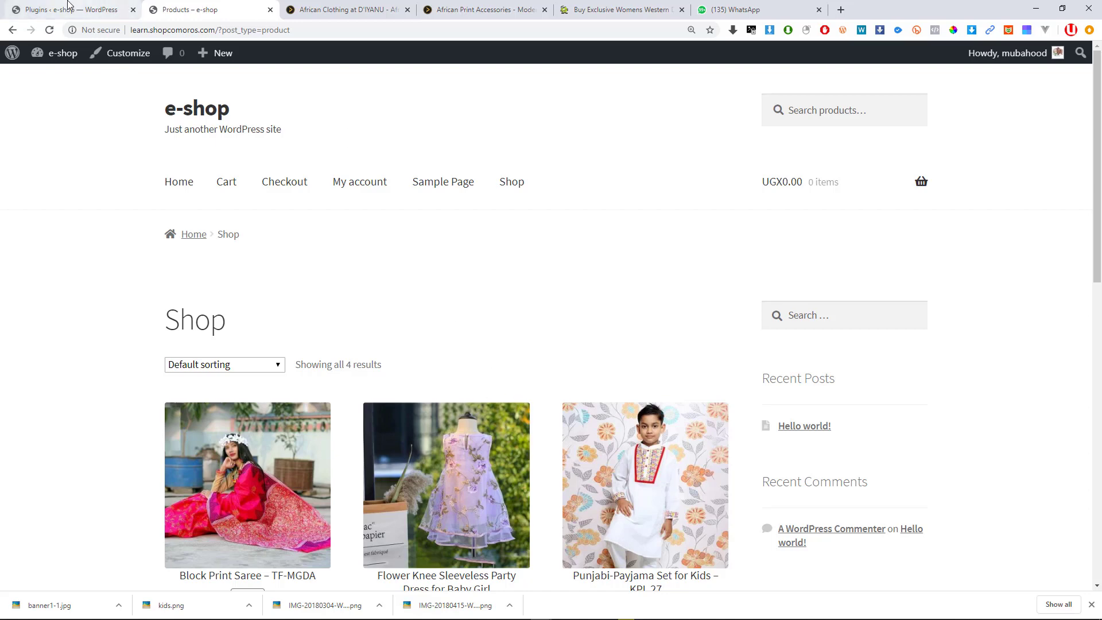
left_click(86, 9)
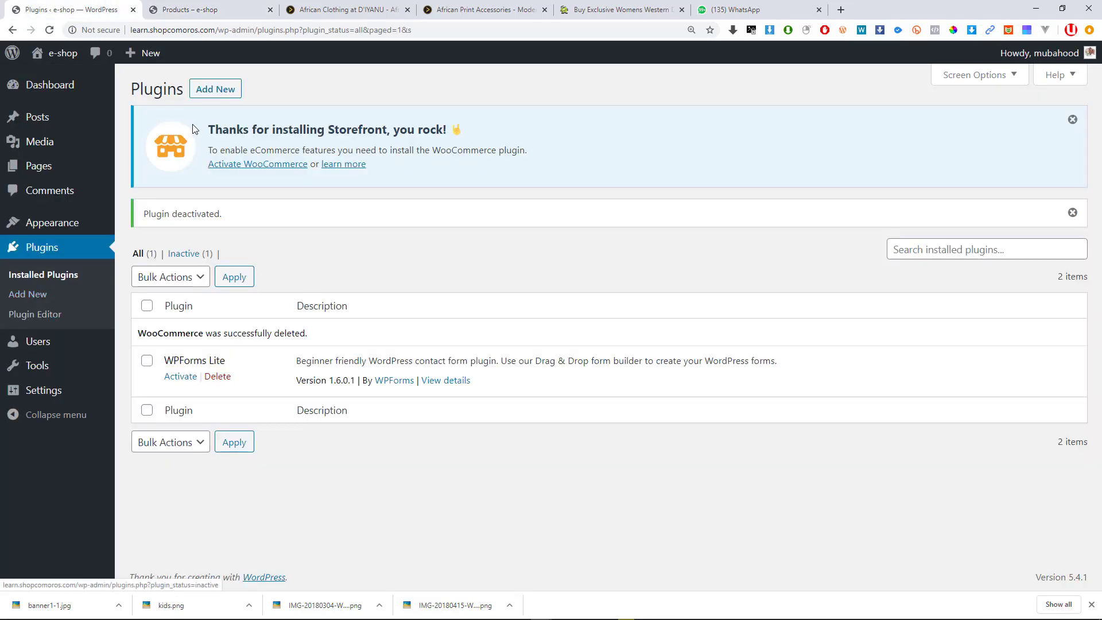
left_click(210, 92)
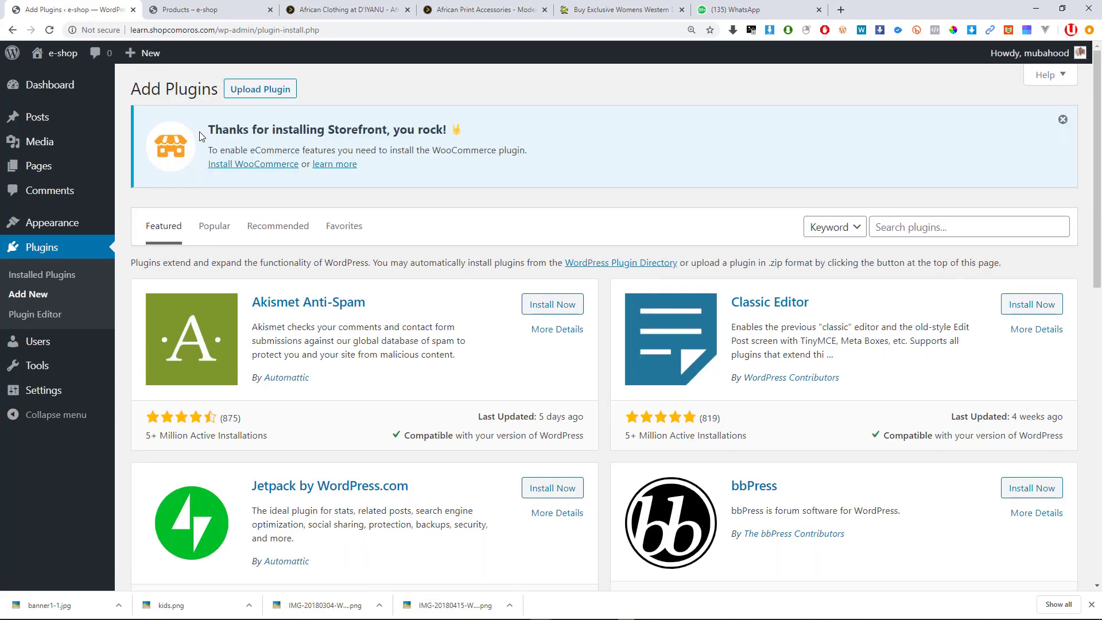
left_click(958, 228)
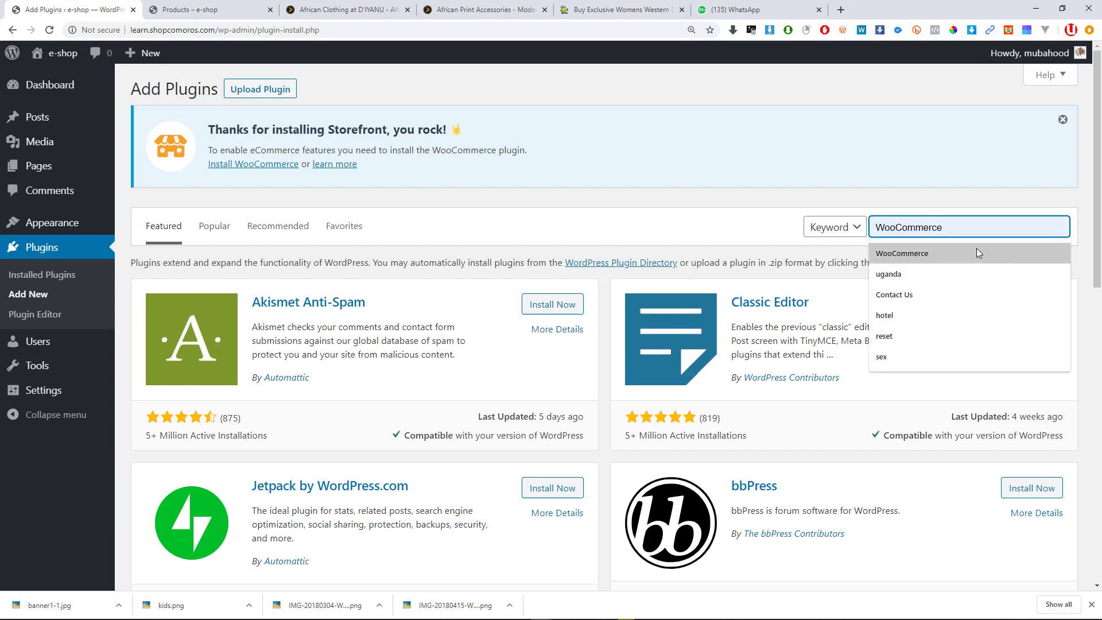
type("wp rese")
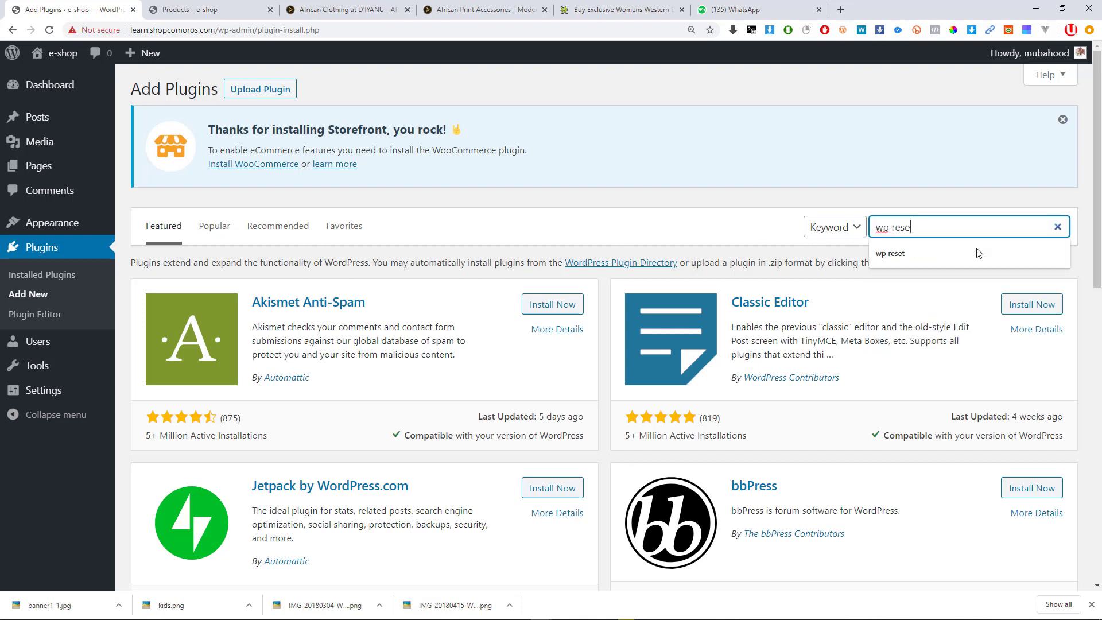
type("t")
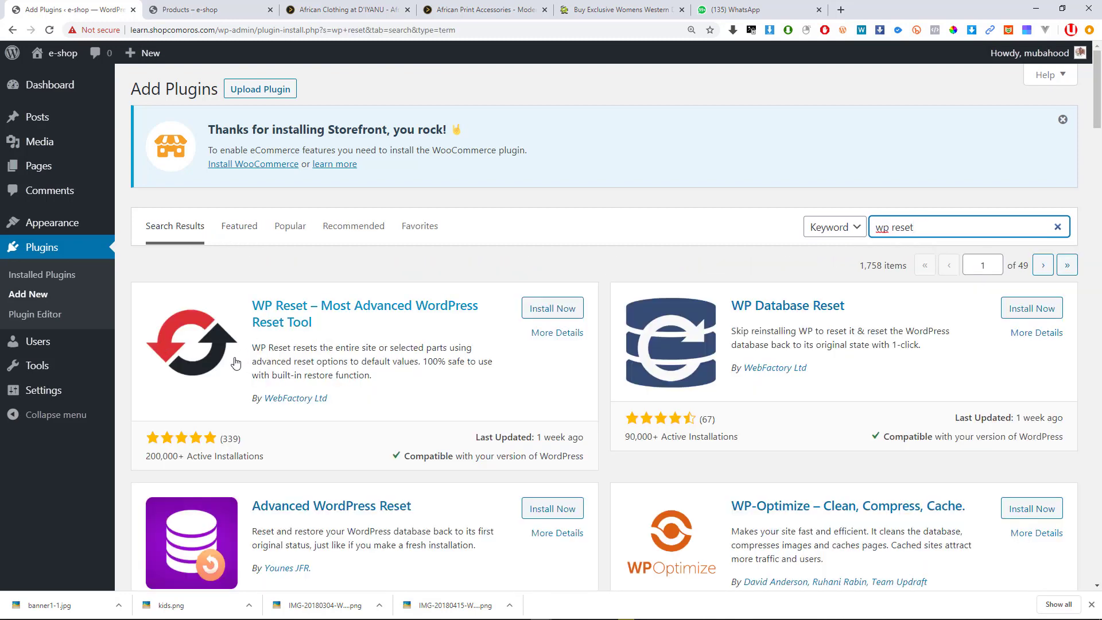
Install and activate the "WP Reset – Most Advanced WordPress Reset Tool" plugin and dismiss its welcome notice.
scroll(259, 404, "down", 4)
scroll(261, 403, "down", 2)
scroll(263, 402, "up", 5)
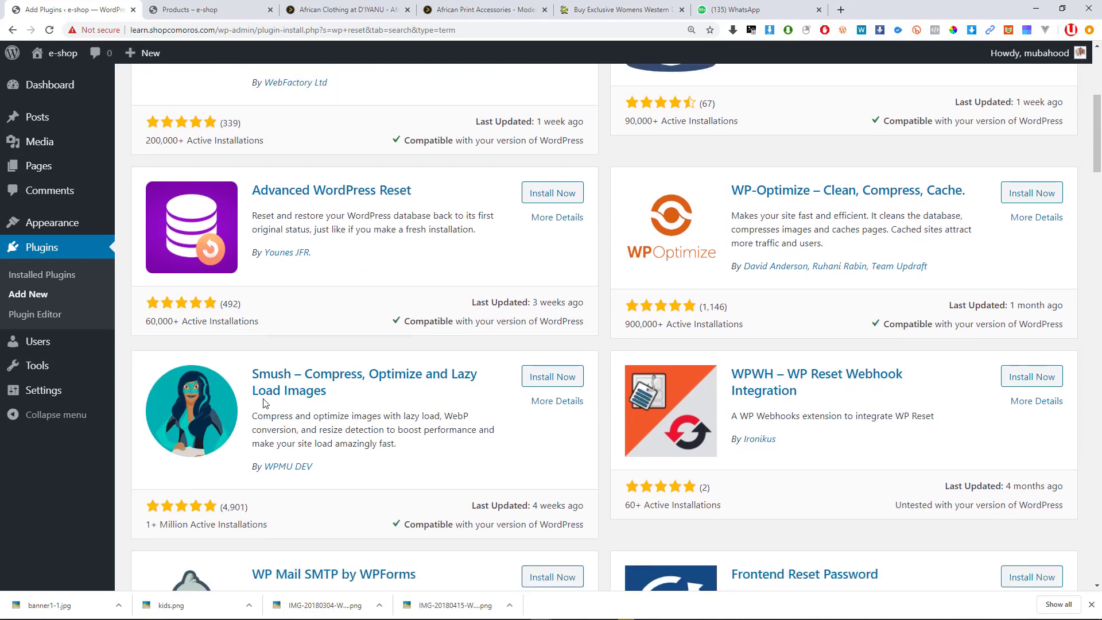
scroll(882, 419, "down", 4)
scroll(876, 424, "up", 5)
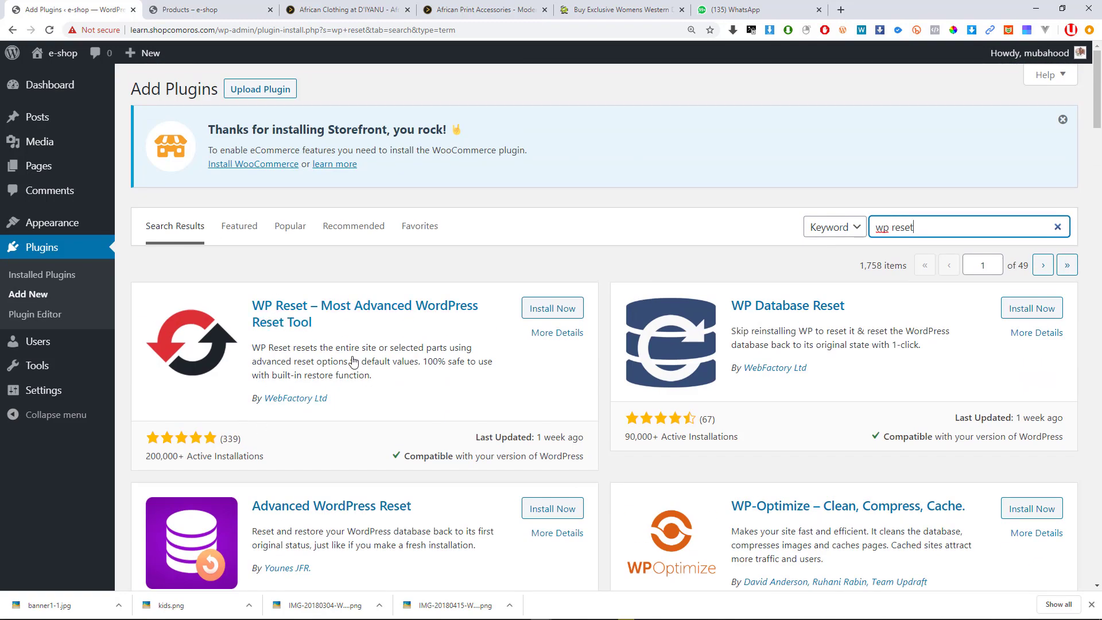
left_click(558, 312)
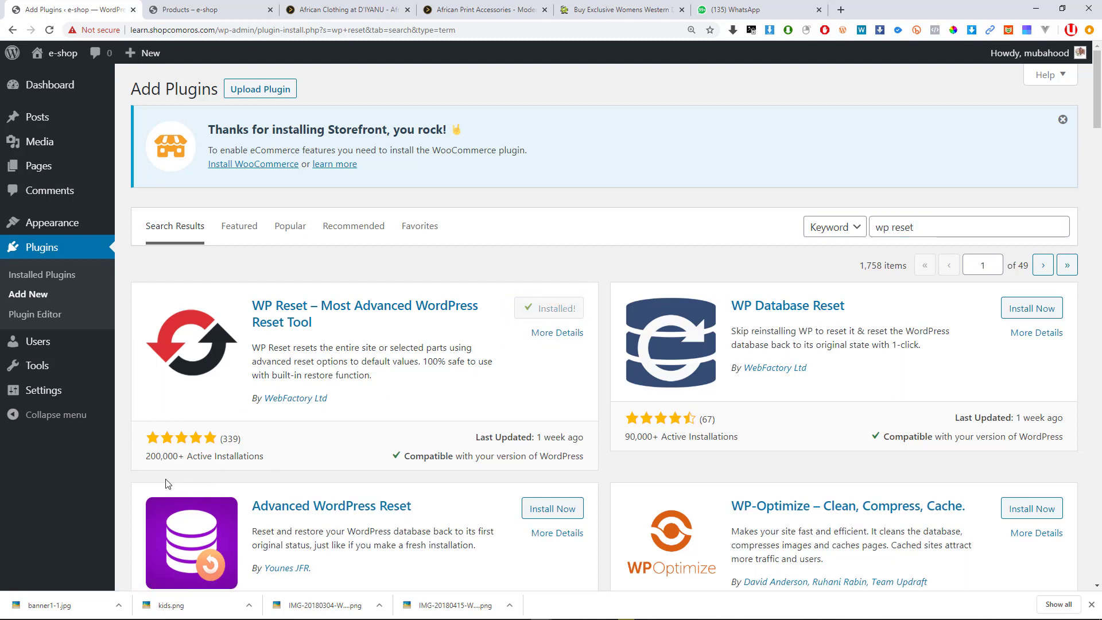
left_click(1093, 604)
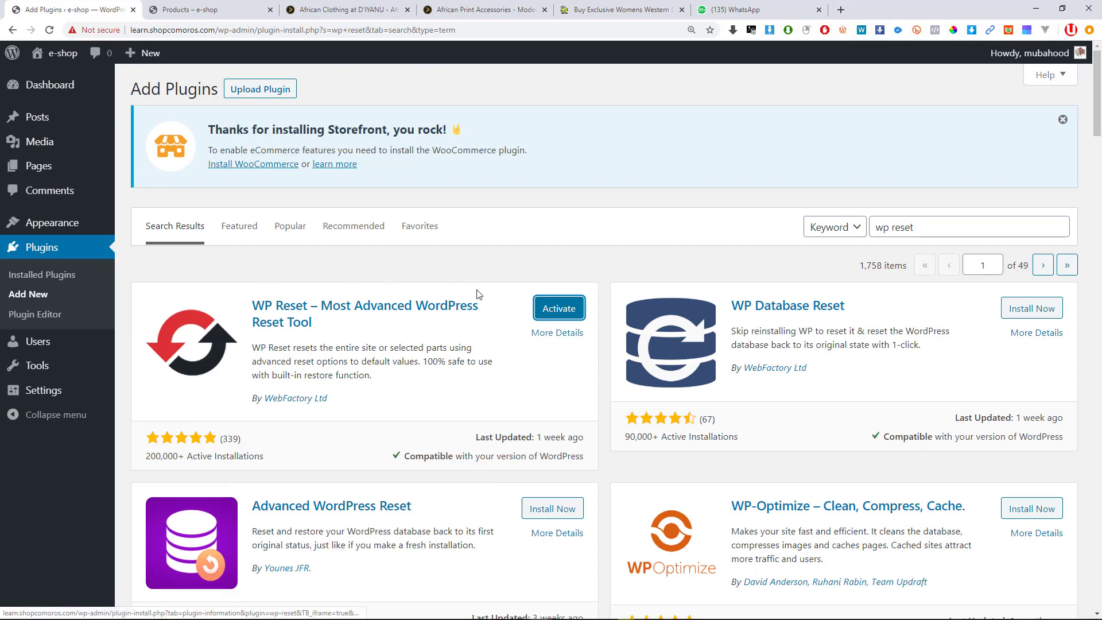
left_click(551, 308)
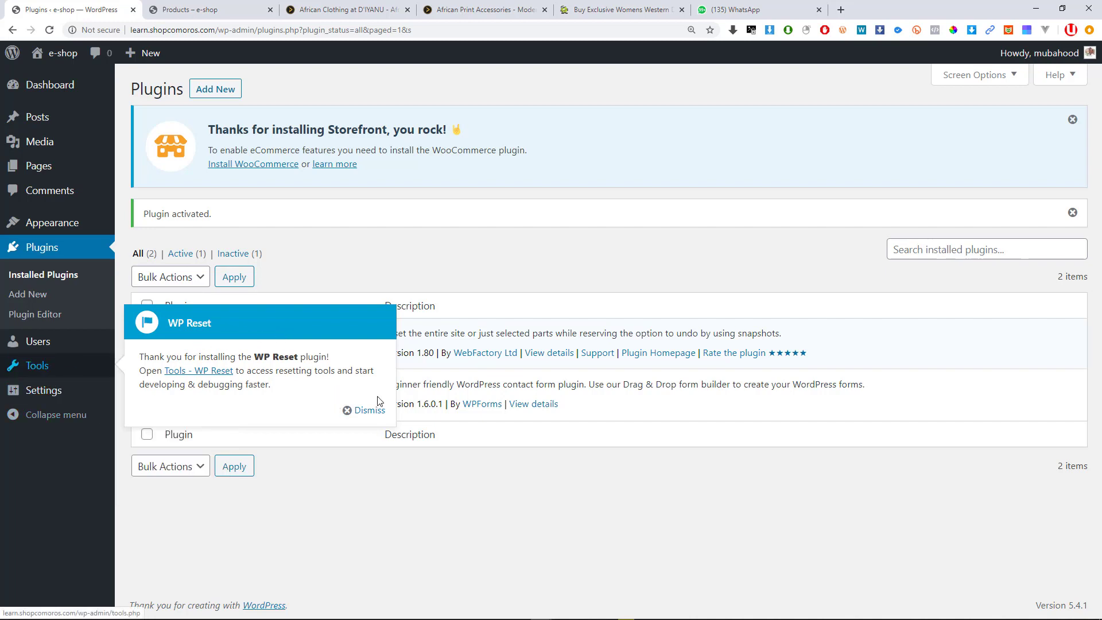
left_click(367, 410)
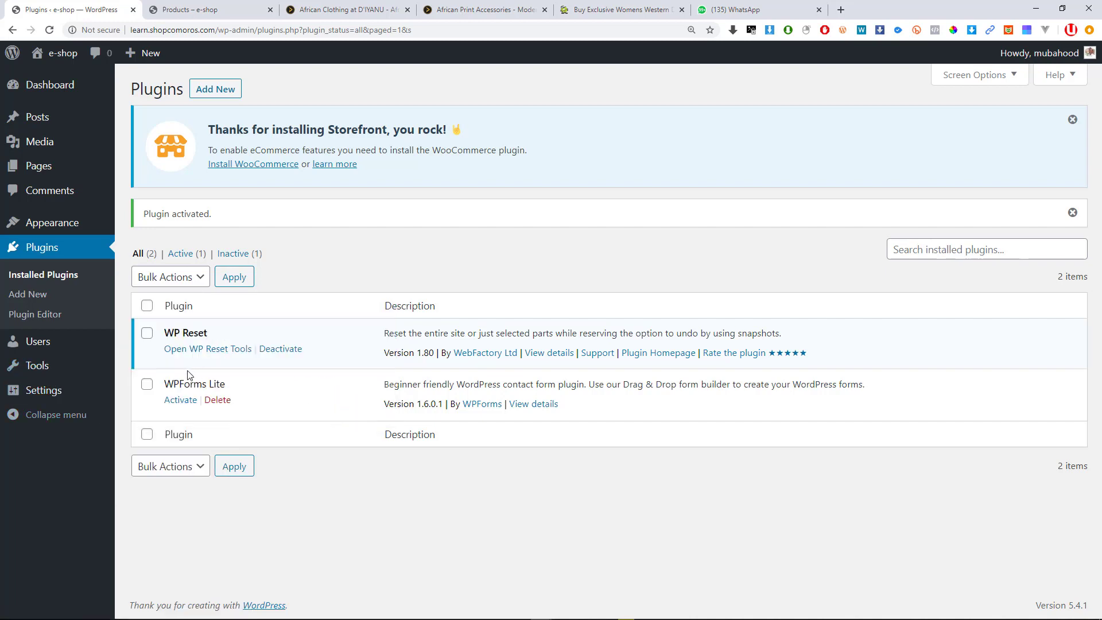
Open the WP Reset tool and review its table of deleted data down to the Site Reset section.
left_click(67, 252)
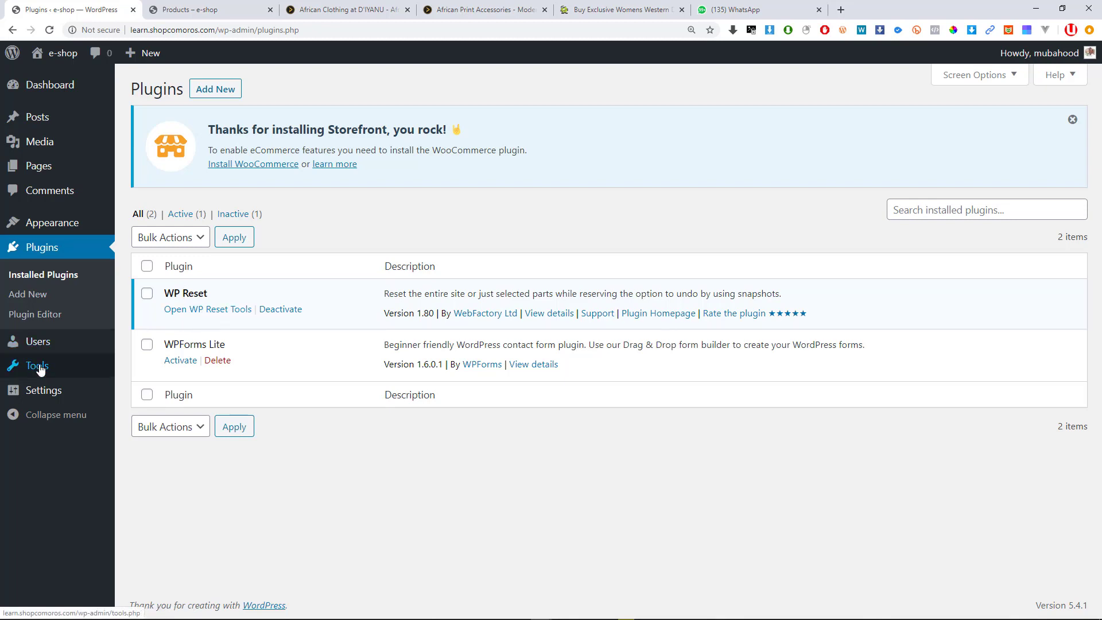
mouse_move(40, 368)
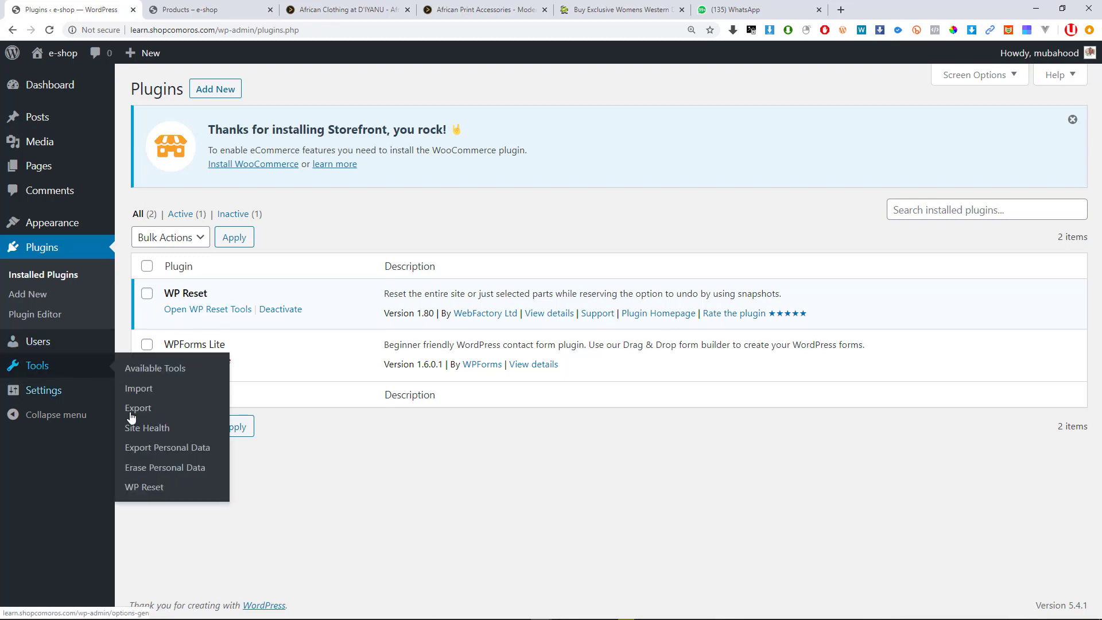
left_click(152, 488)
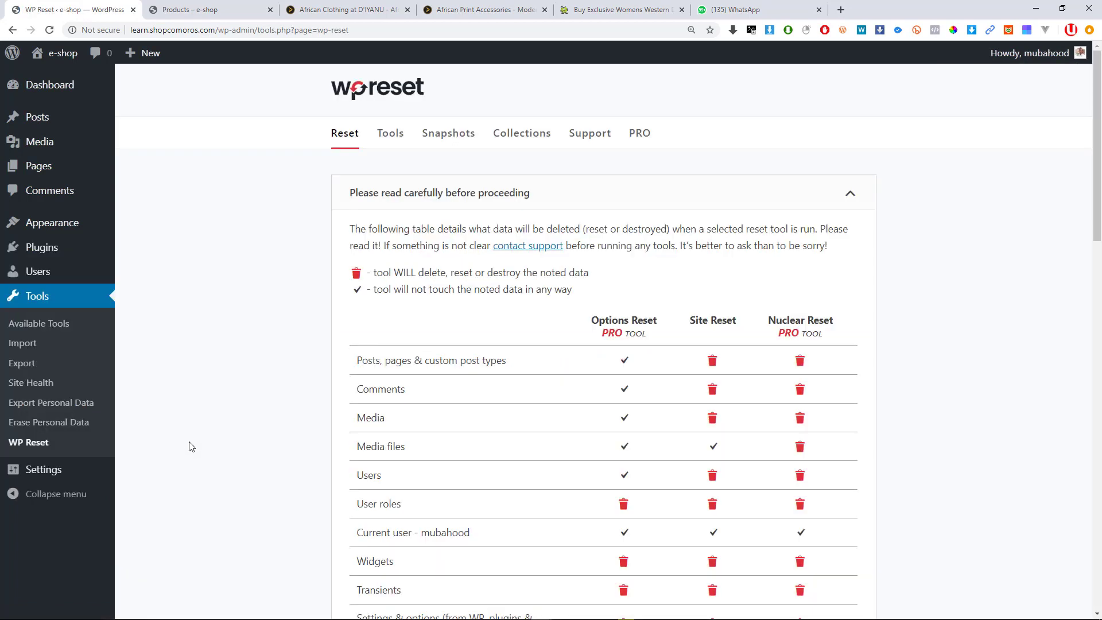
scroll(191, 447, "down", 1)
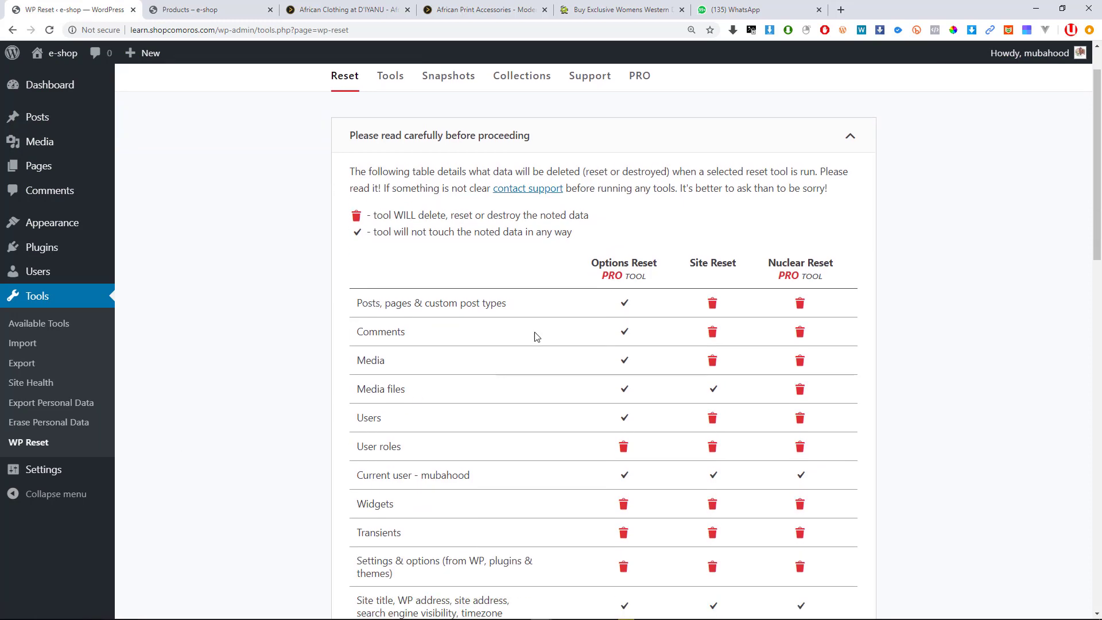
scroll(538, 336, "down", 9)
scroll(539, 338, "down", 3)
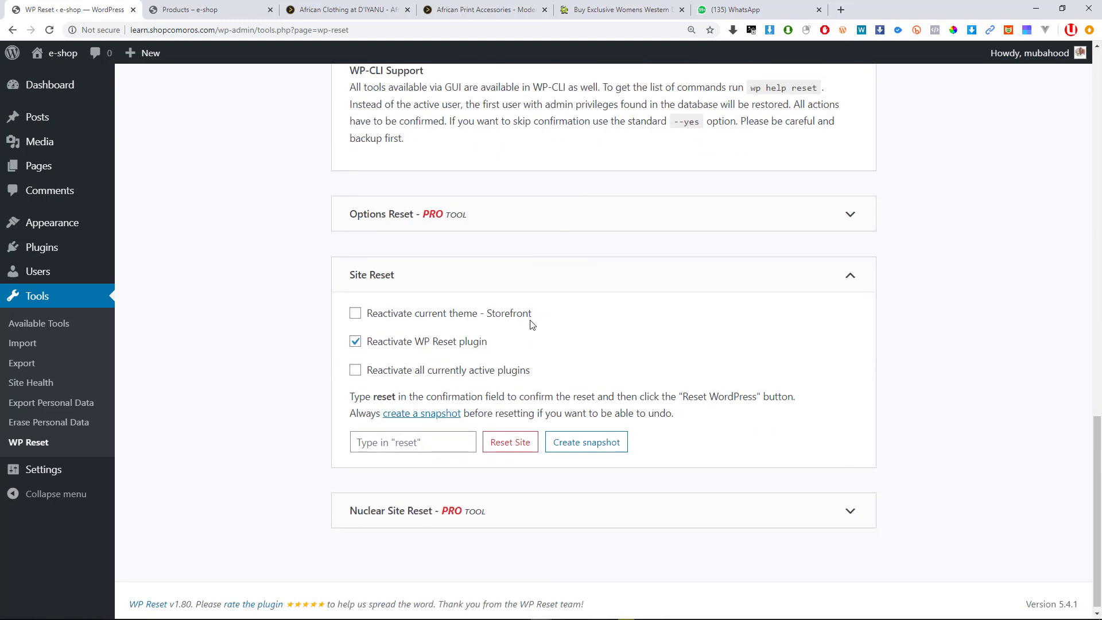
Run Site Reset, entering "reset" as the confirmation word and confirming the WordPress reset.
left_click(402, 436)
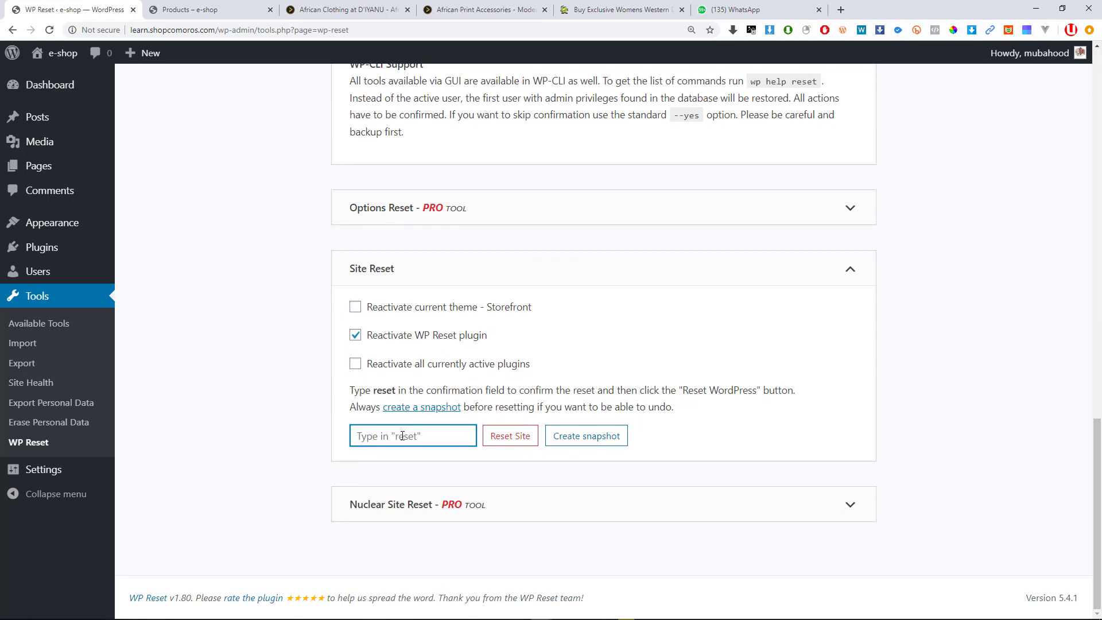
type("re")
left_click_drag(404, 427, 295, 442)
key("BackSpace")
type("reset")
left_click(519, 439)
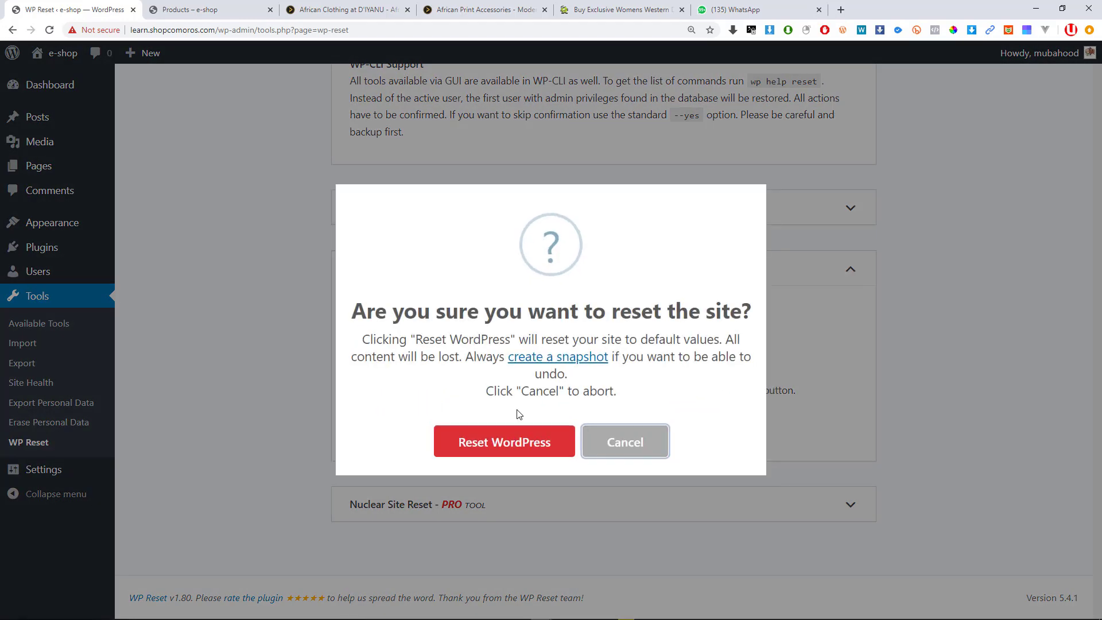
left_click(499, 448)
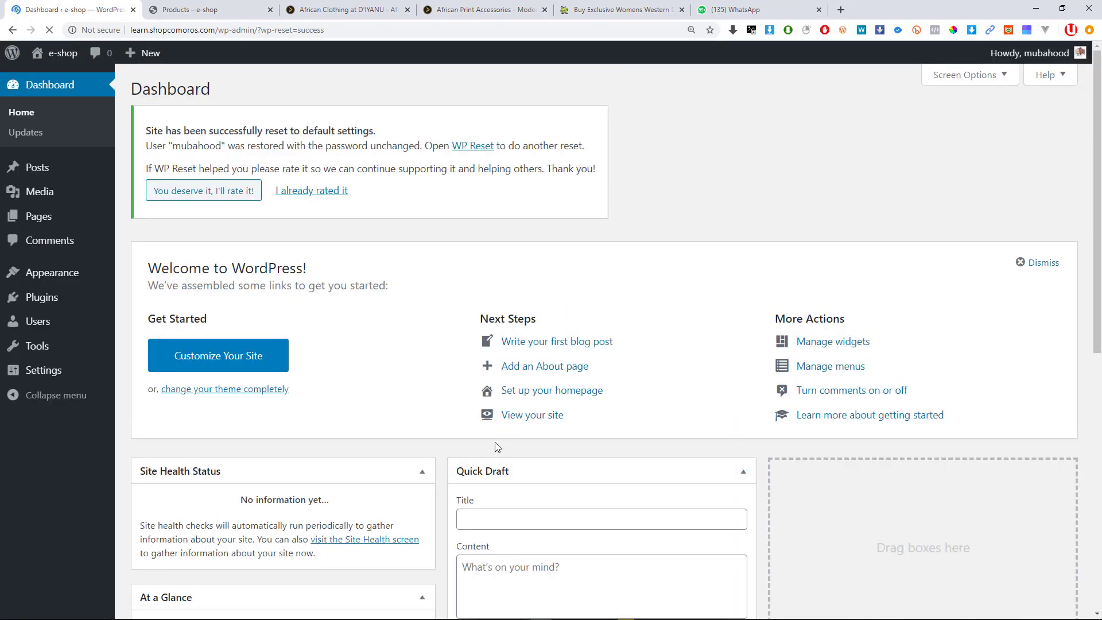
Open the e-shop site's home page and examine the default posts, sidebar sections and footer after the reset.
scroll(578, 389, "down", 5)
left_click(207, 7)
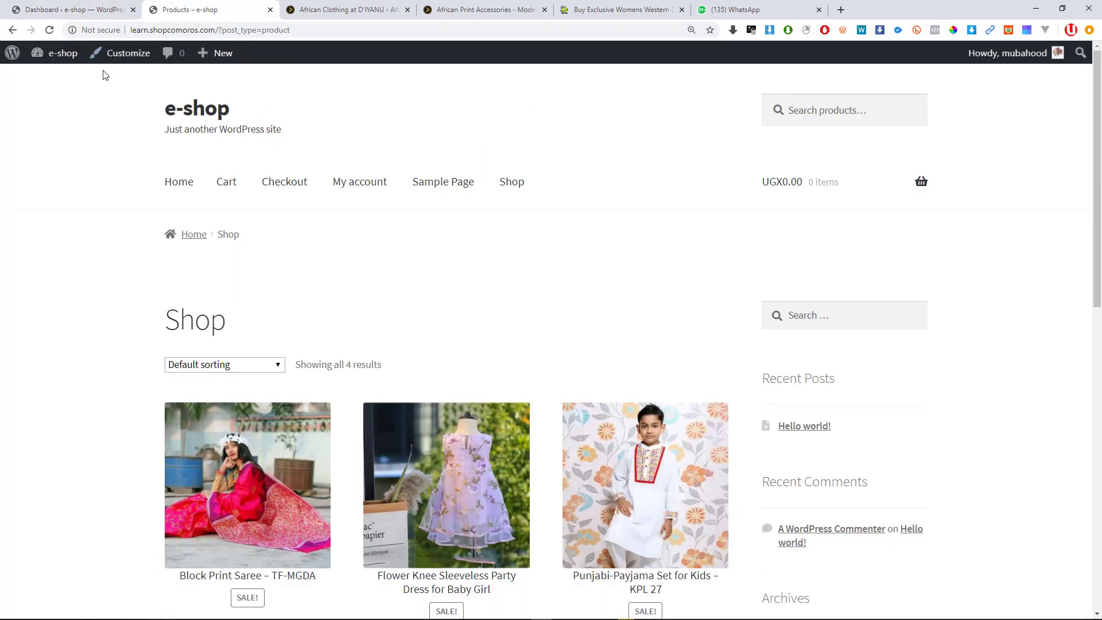
left_click(178, 184)
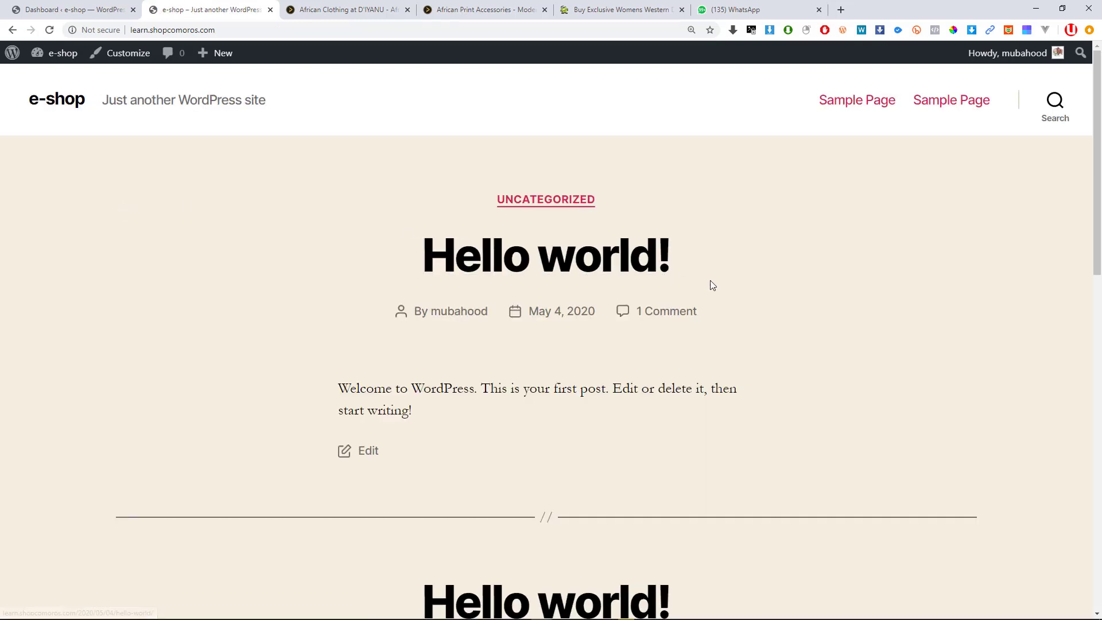
scroll(521, 367, "down", 9)
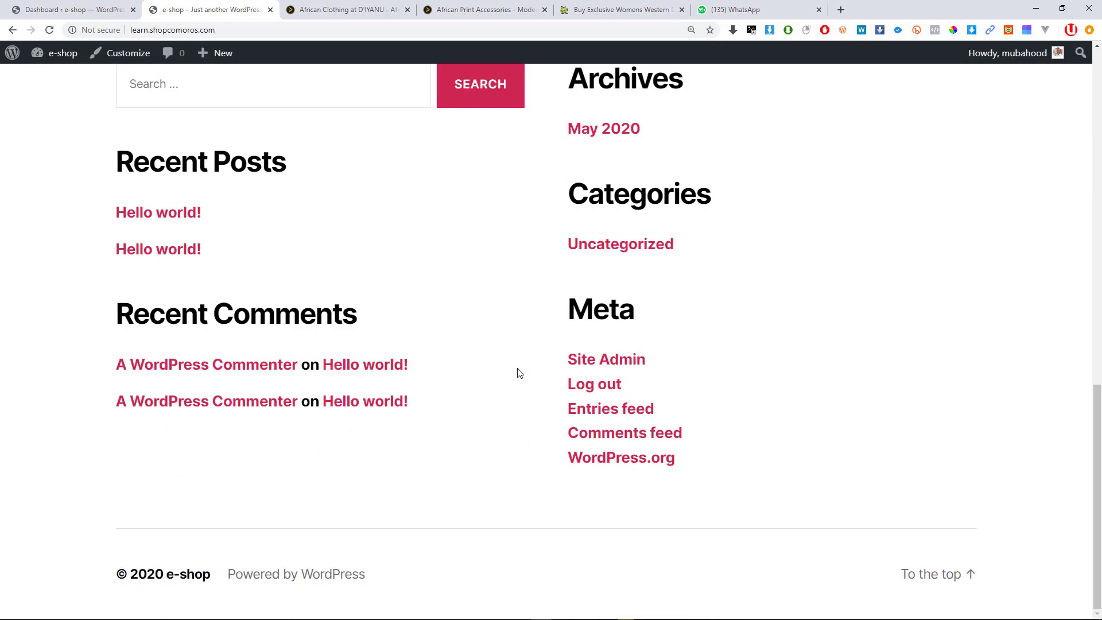
scroll(522, 373, "up", 14)
scroll(525, 371, "down", 7)
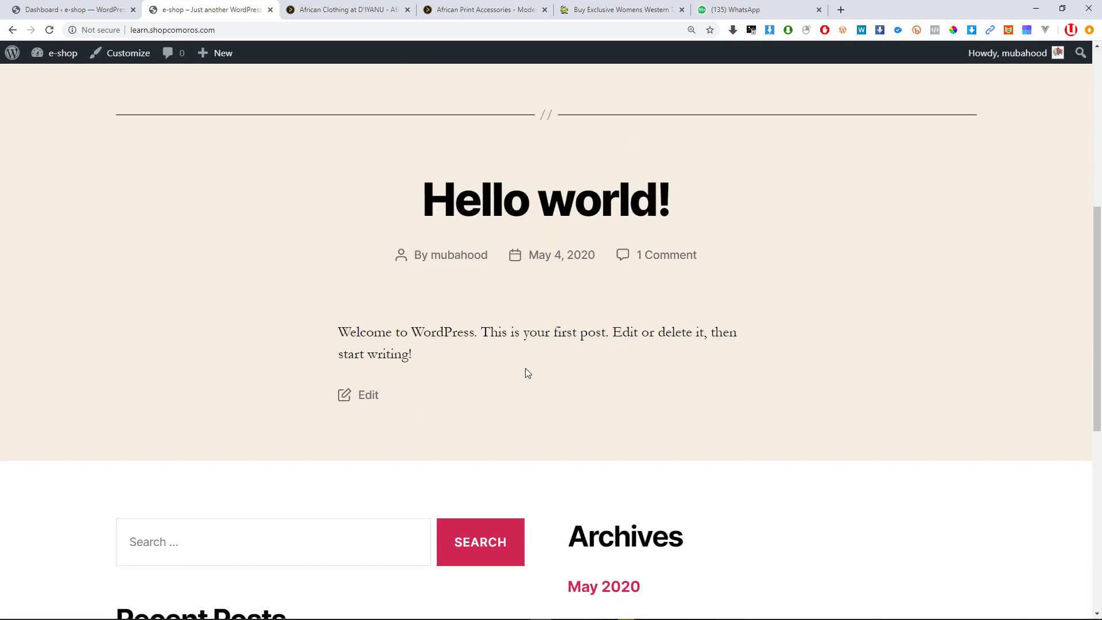
scroll(527, 372, "down", 8)
scroll(527, 373, "up", 14)
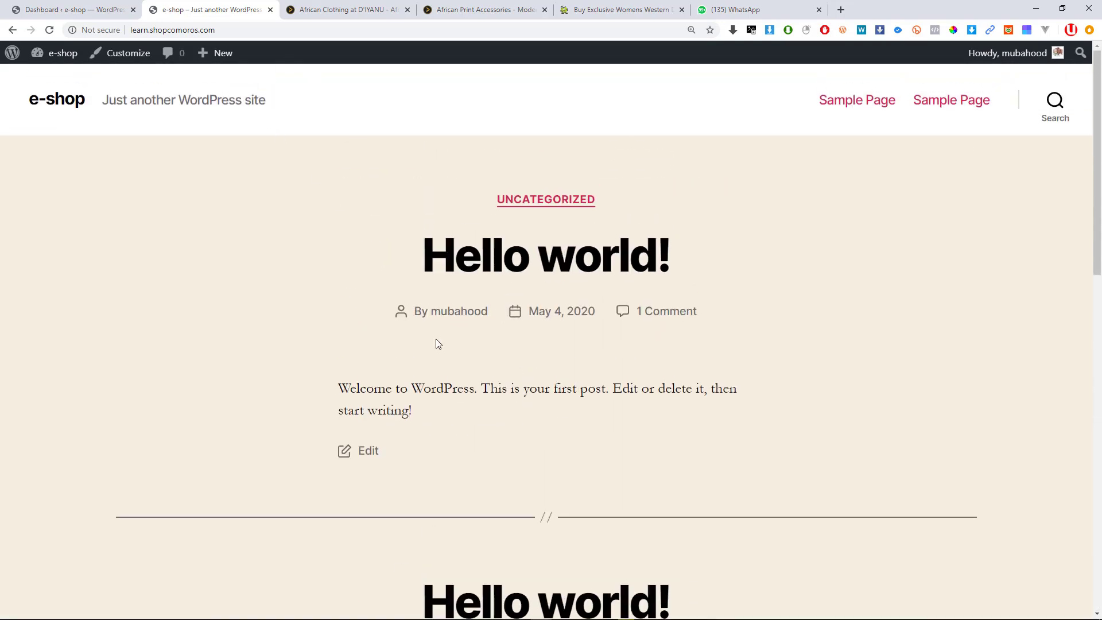
scroll(438, 344, "down", 14)
scroll(448, 294, "up", 7)
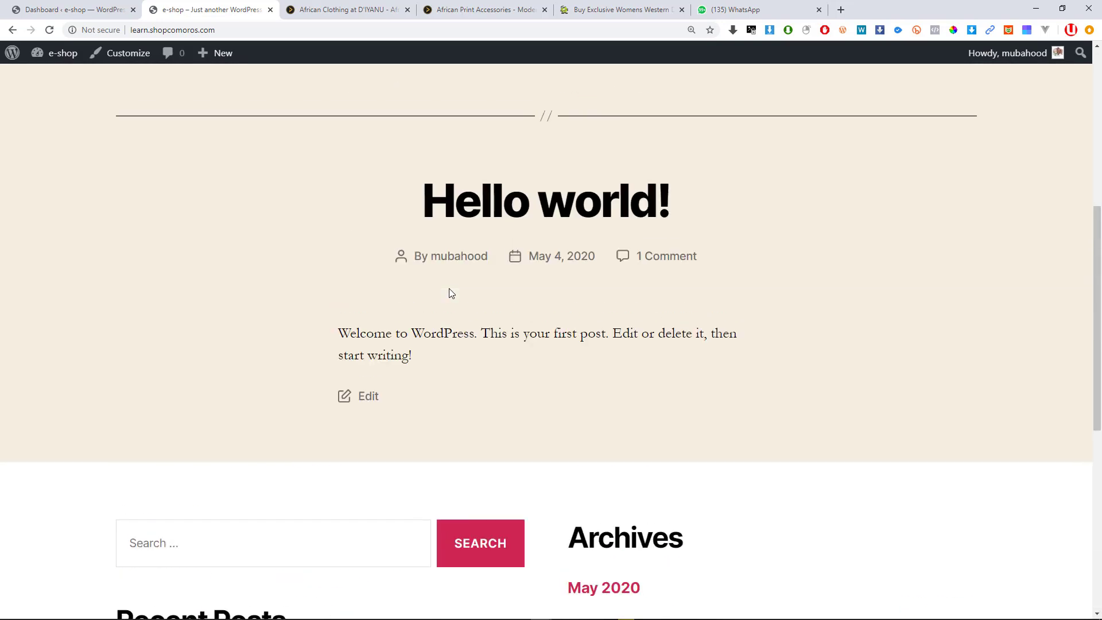
scroll(449, 290, "up", 7)
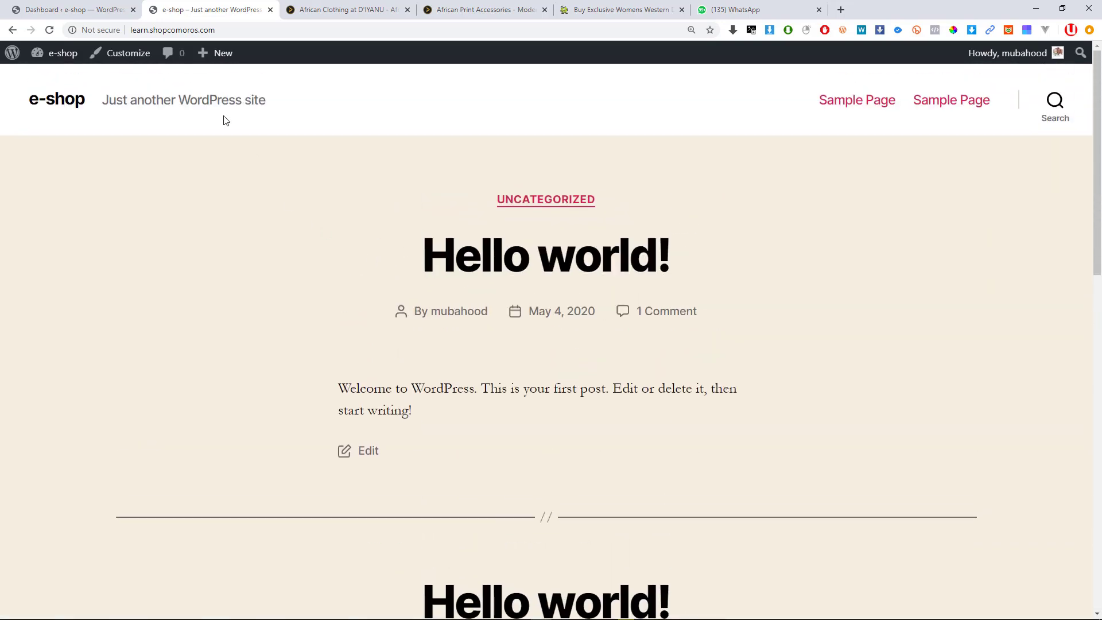
Return to the admin and delete the inactive WPForms Lite plugin from the installed plugins, confirming the deletion.
left_click(74, 10)
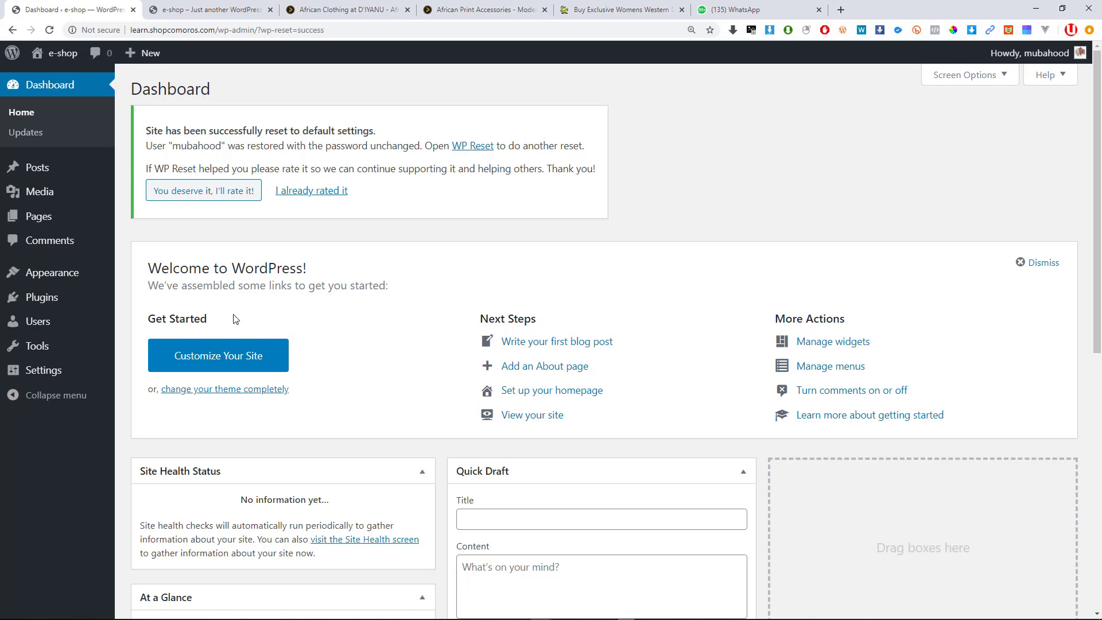
left_click(21, 300)
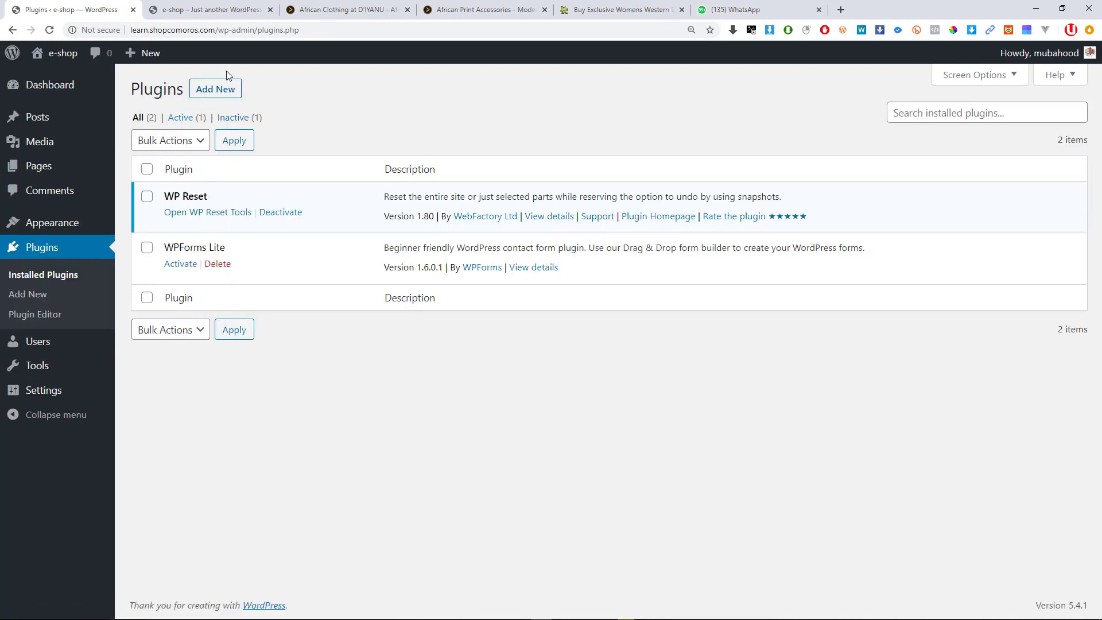
left_click(214, 266)
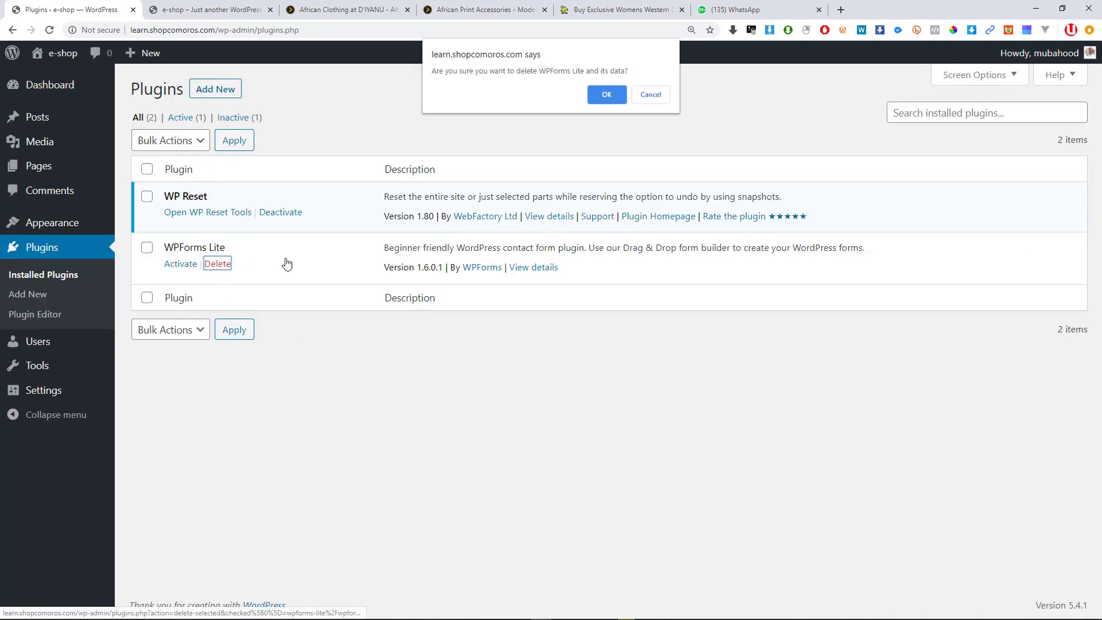
left_click(588, 94)
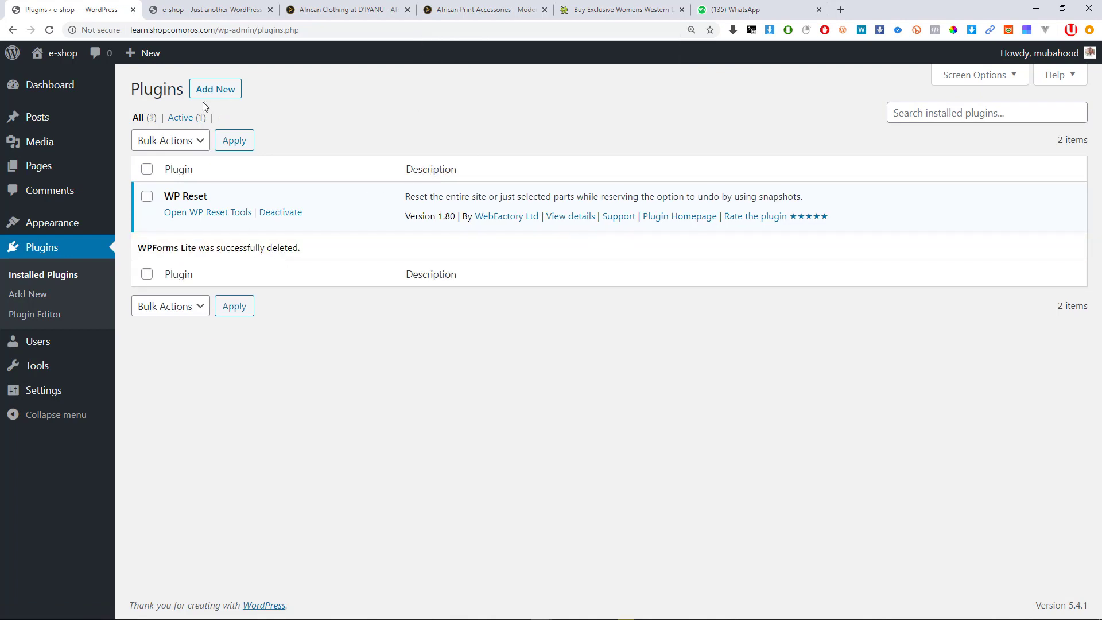
Search the plugins available to add for "WooCommerce", then install and activate the WooCommerce plugin by Automattic.
left_click(212, 93)
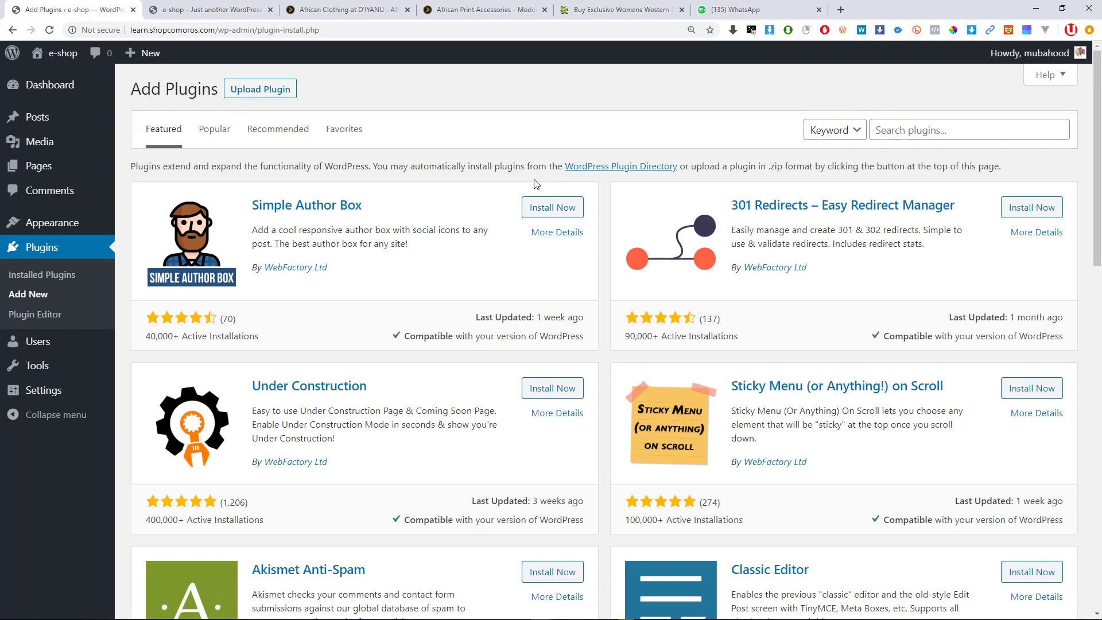
left_click(922, 127)
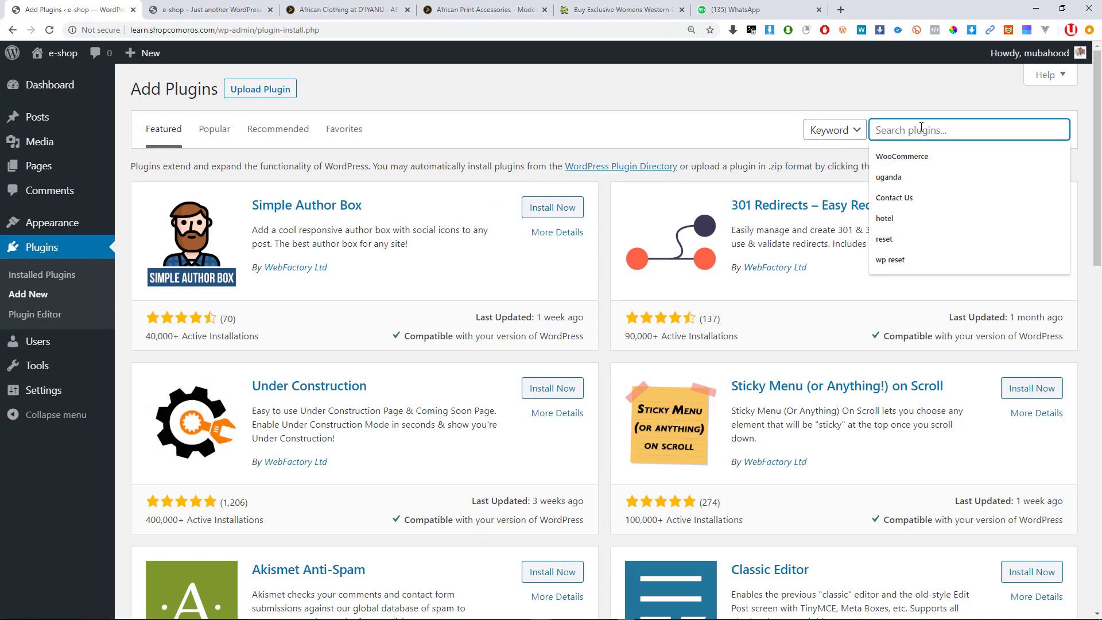
left_click(902, 156)
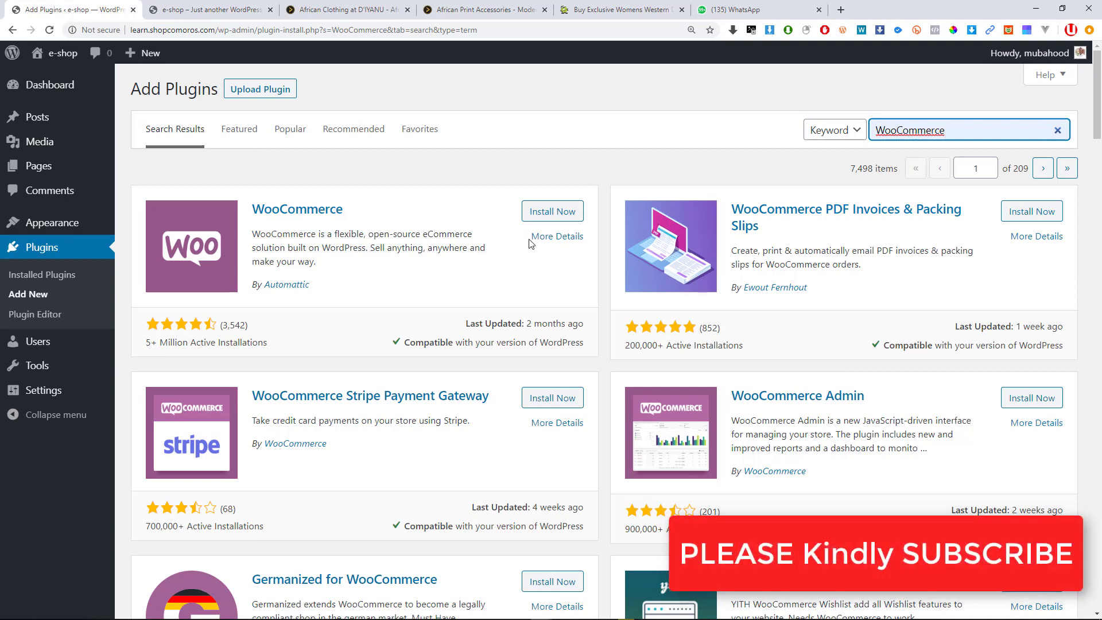
left_click(552, 214)
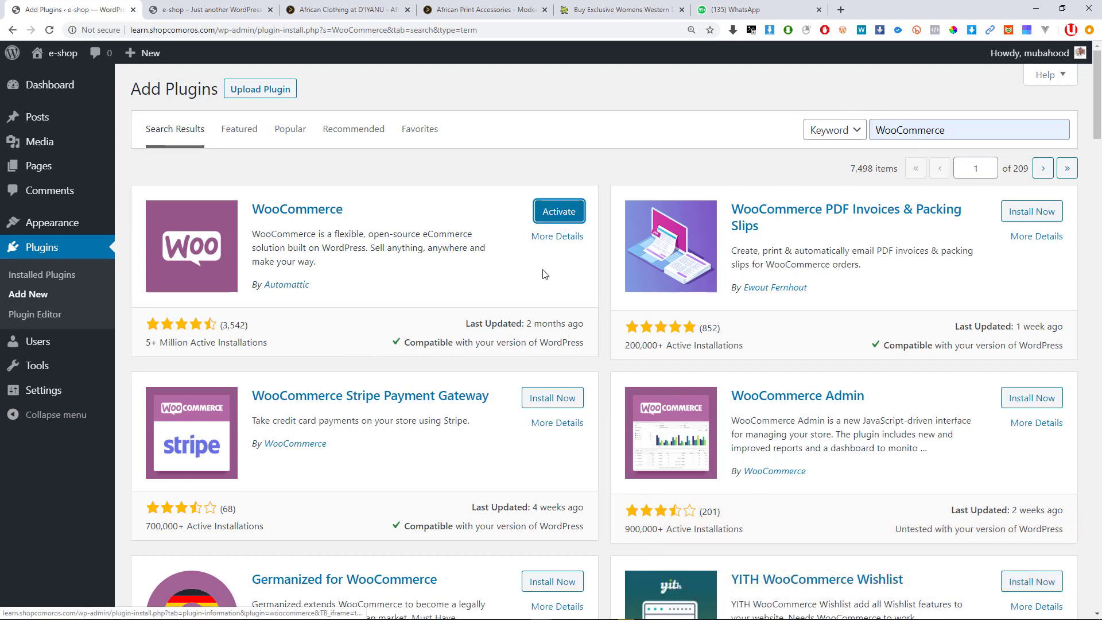
left_click(558, 216)
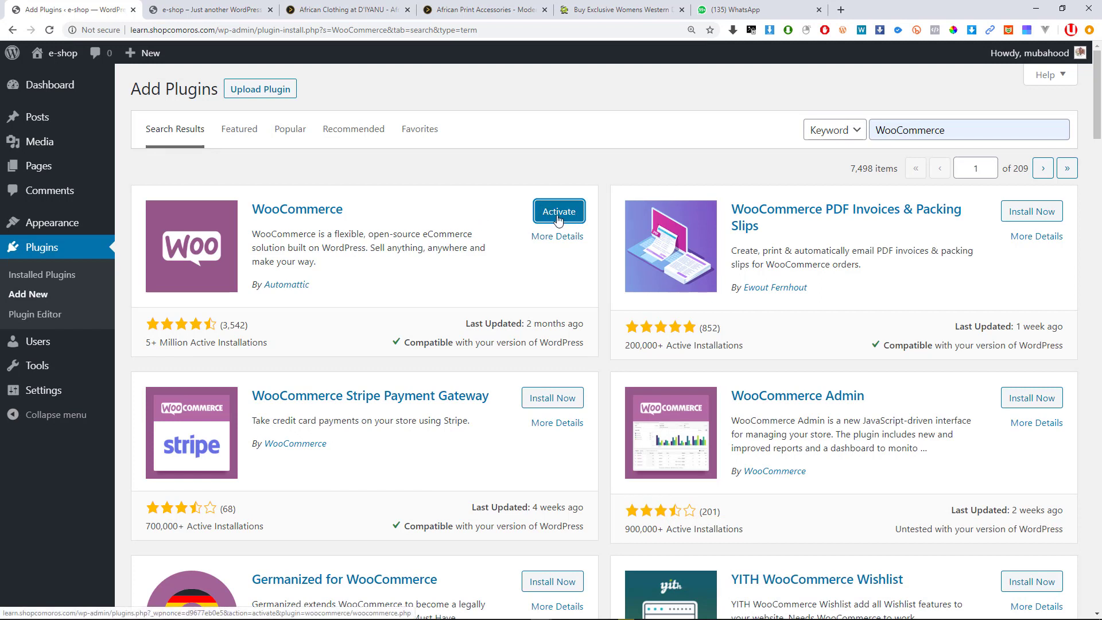
left_click(558, 216)
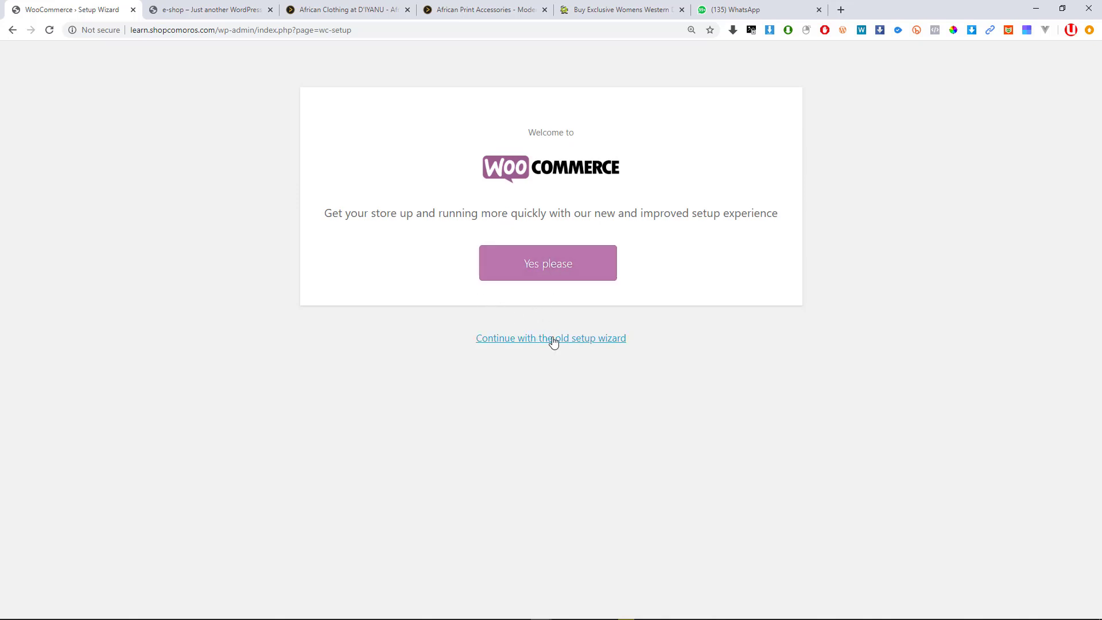
Continue with the old WooCommerce setup wizard and set the store's country to Bangladesh.
left_click(574, 343)
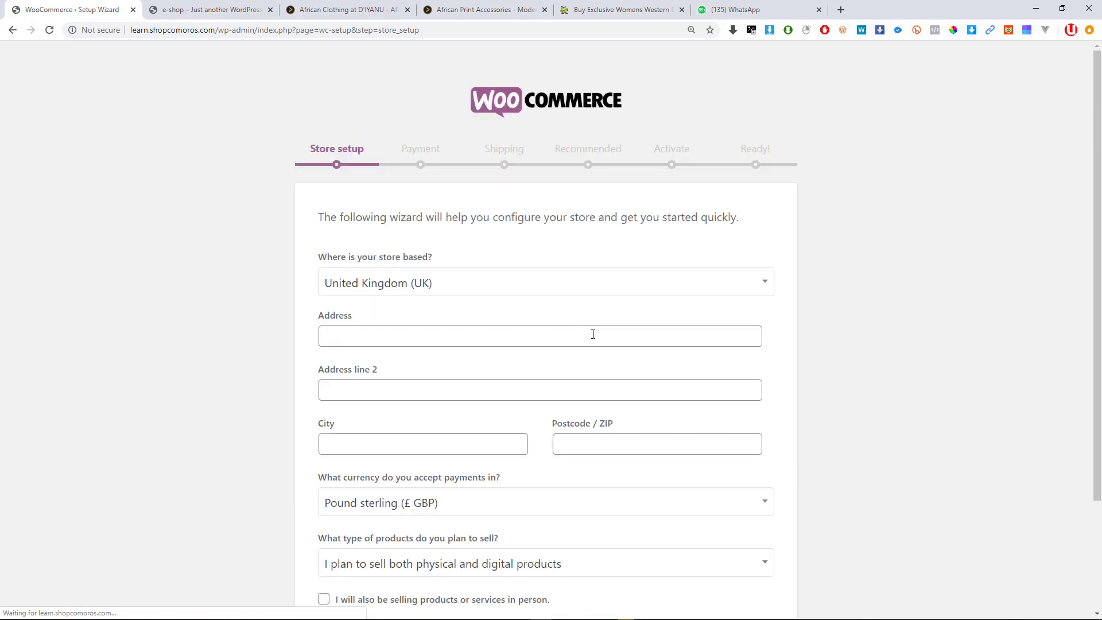
scroll(356, 244, "down", 2)
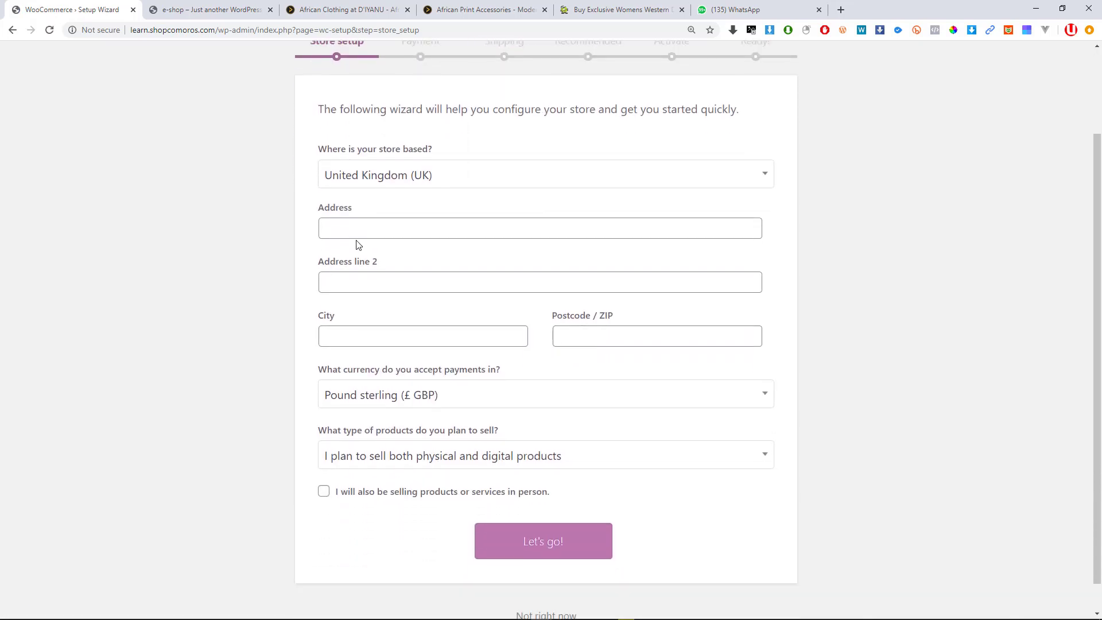
scroll(374, 173, "up", 2)
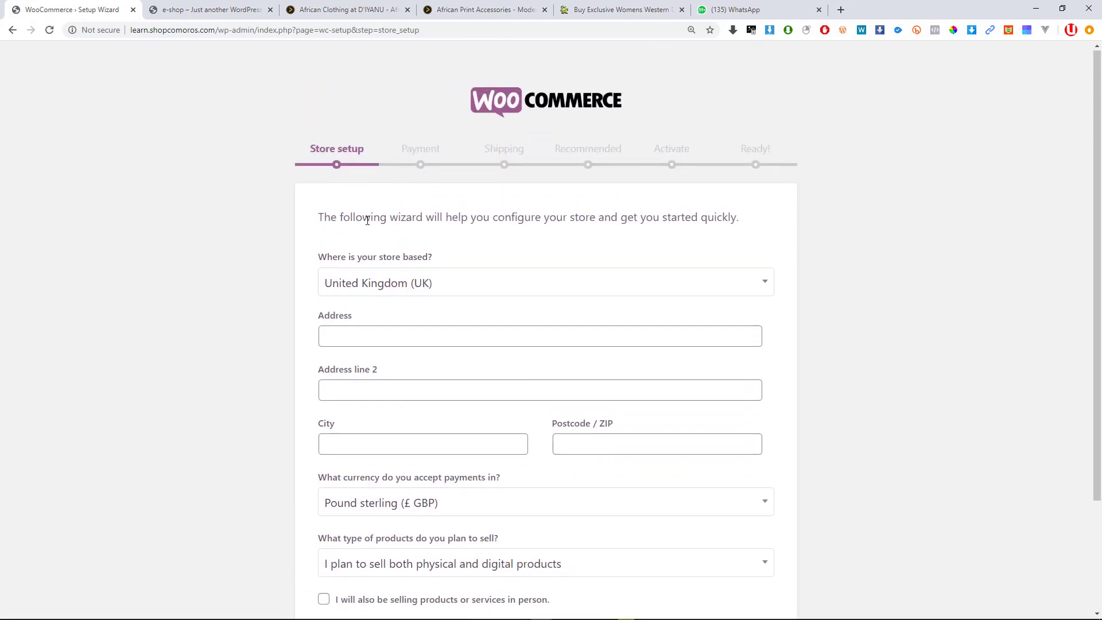
left_click(422, 288)
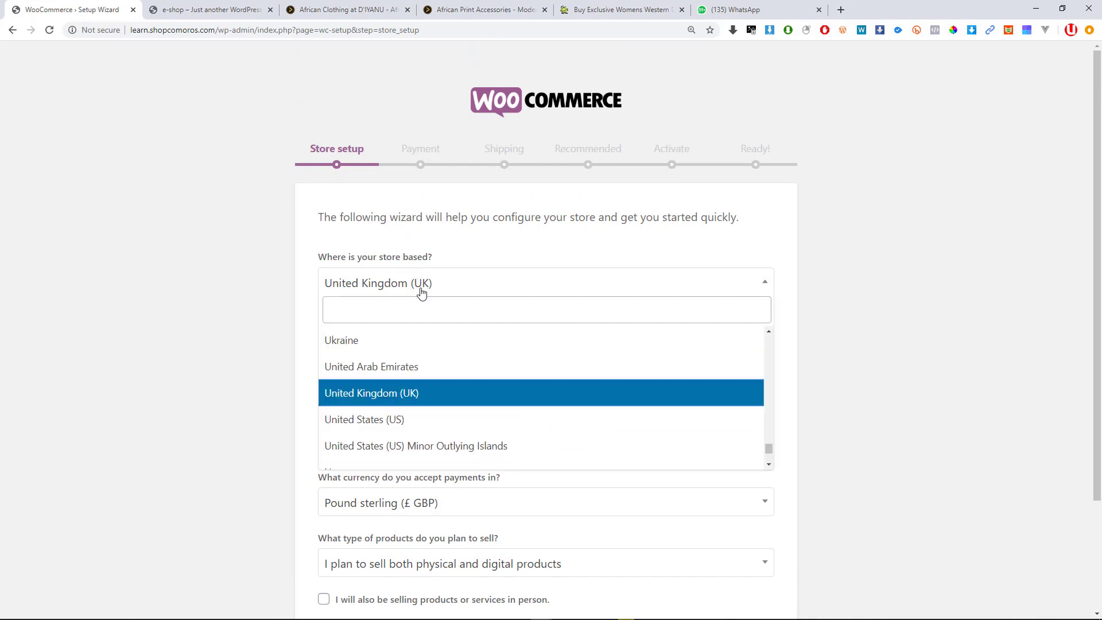
left_click(371, 318)
type("Ba")
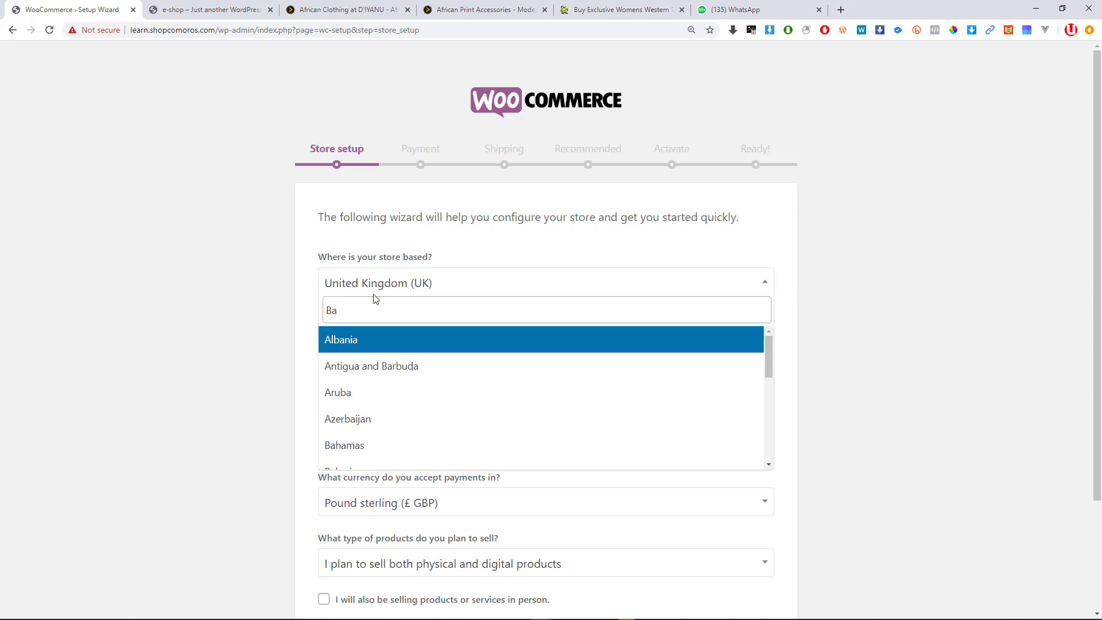
type("ng")
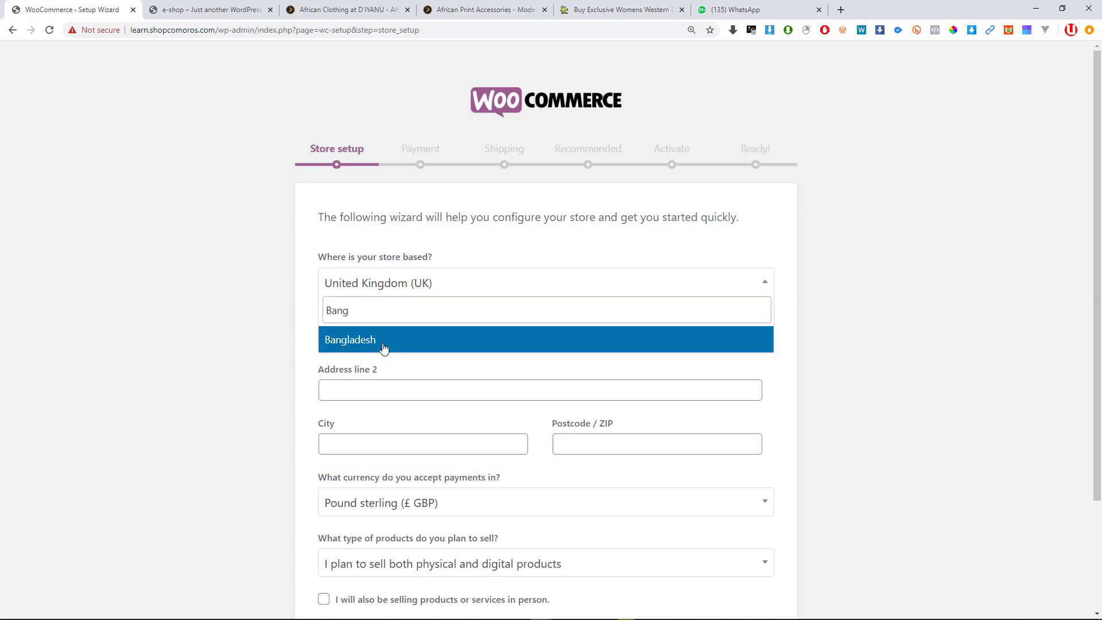
left_click(383, 345)
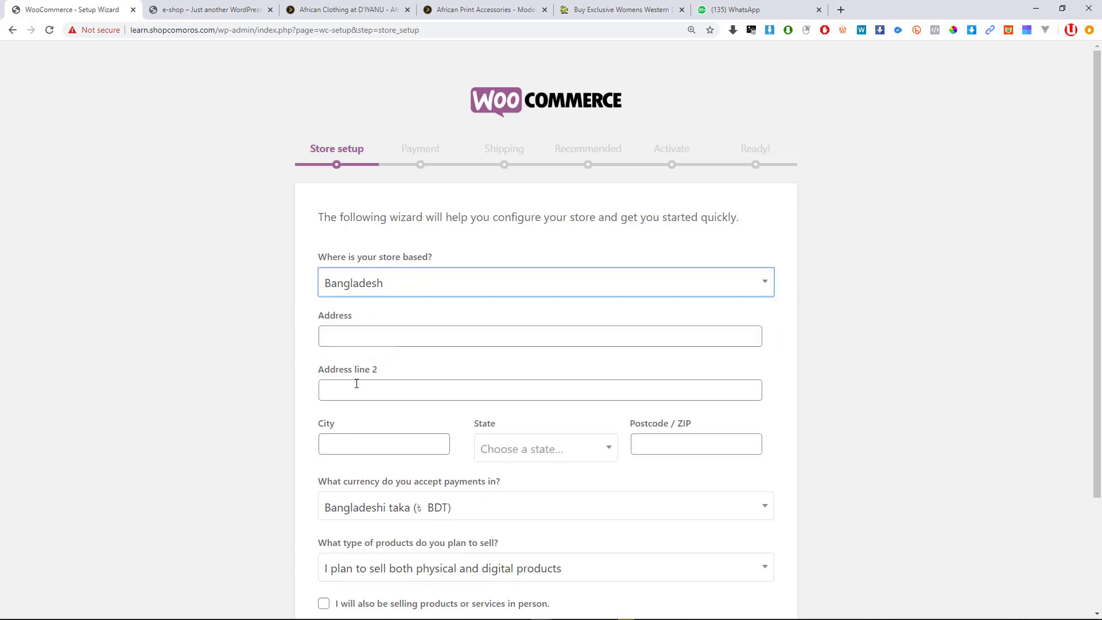
Fill in the store's address lines, city, state and postcode with the saved Bangladesh address.
left_click(358, 340)
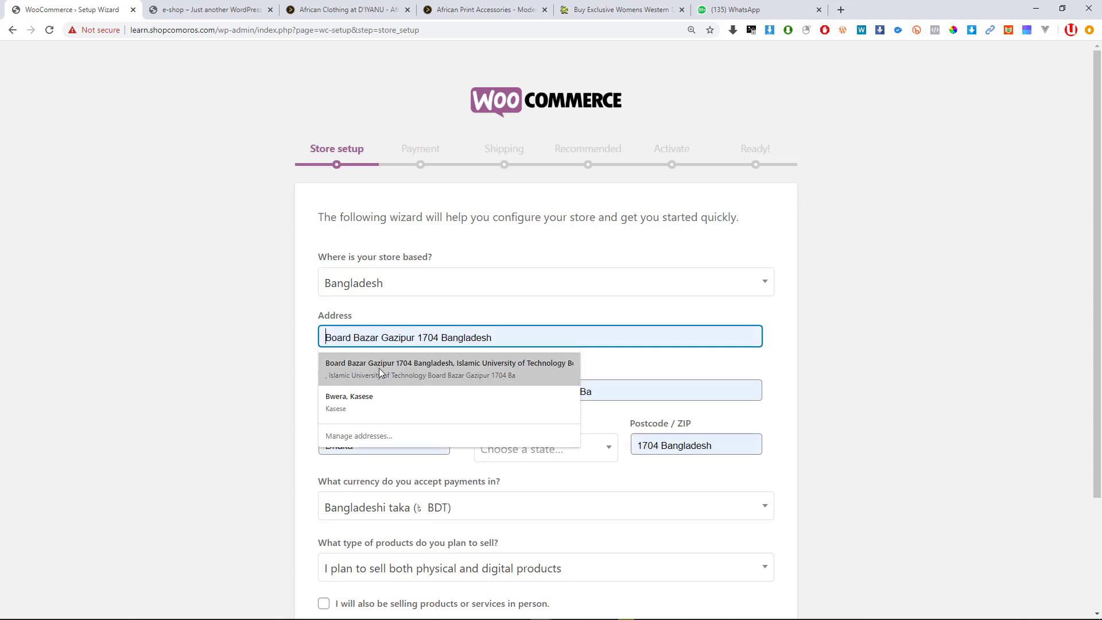
left_click(389, 372)
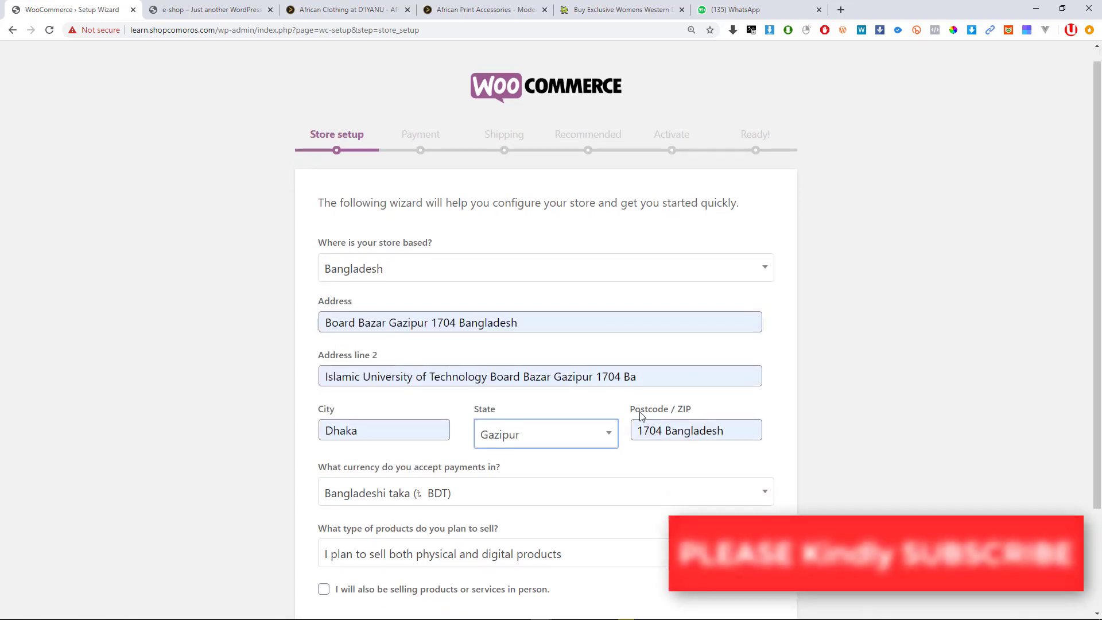
scroll(515, 369, "down", 1)
scroll(380, 335, "down", 1)
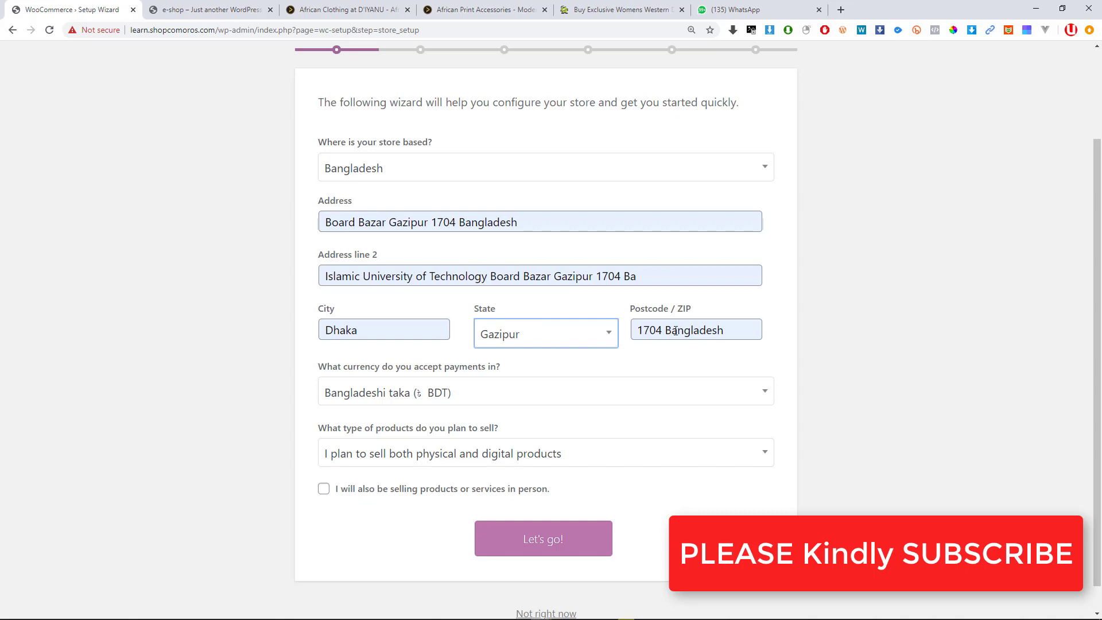
scroll(593, 359, "down", 1)
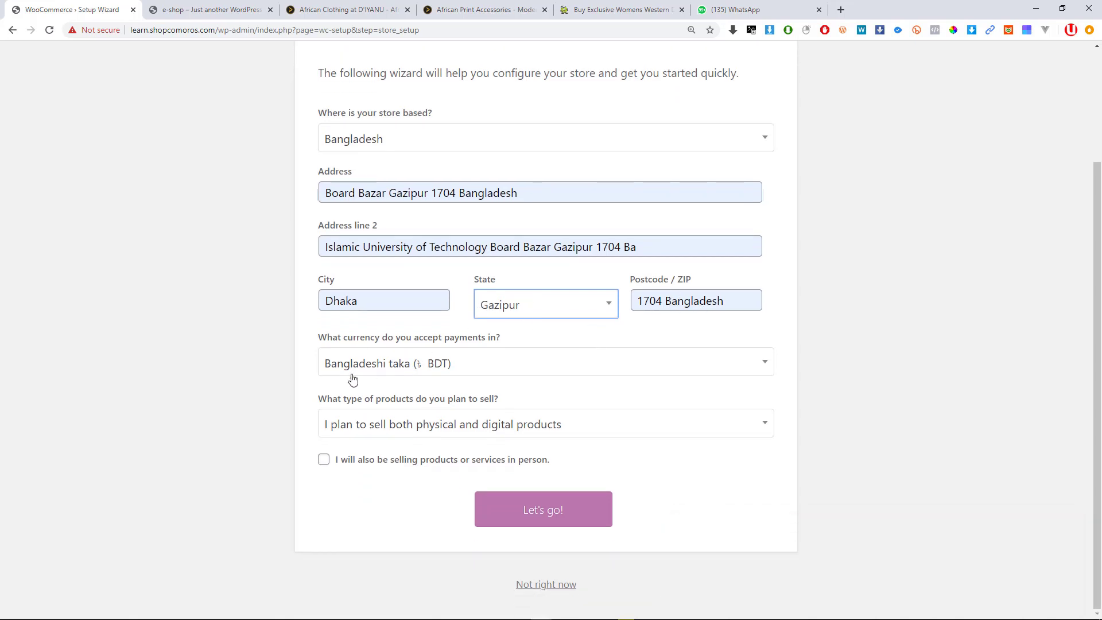
Look through the payment currency choices and keep Bangladeshi taka (BDT) selected.
left_click(447, 365)
left_click(447, 365)
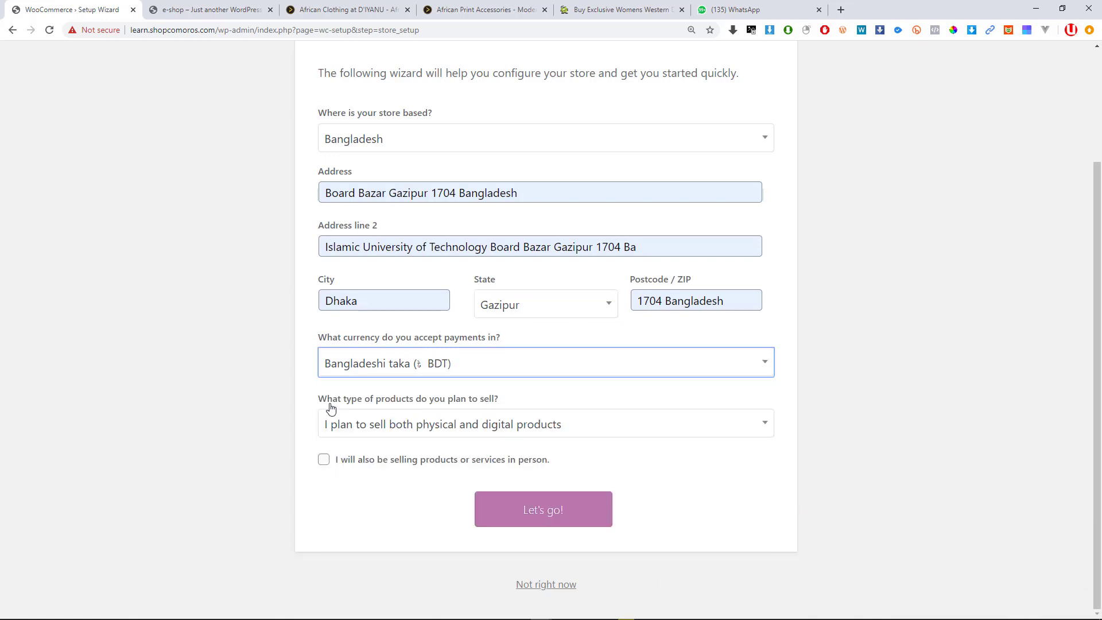
left_click(427, 372)
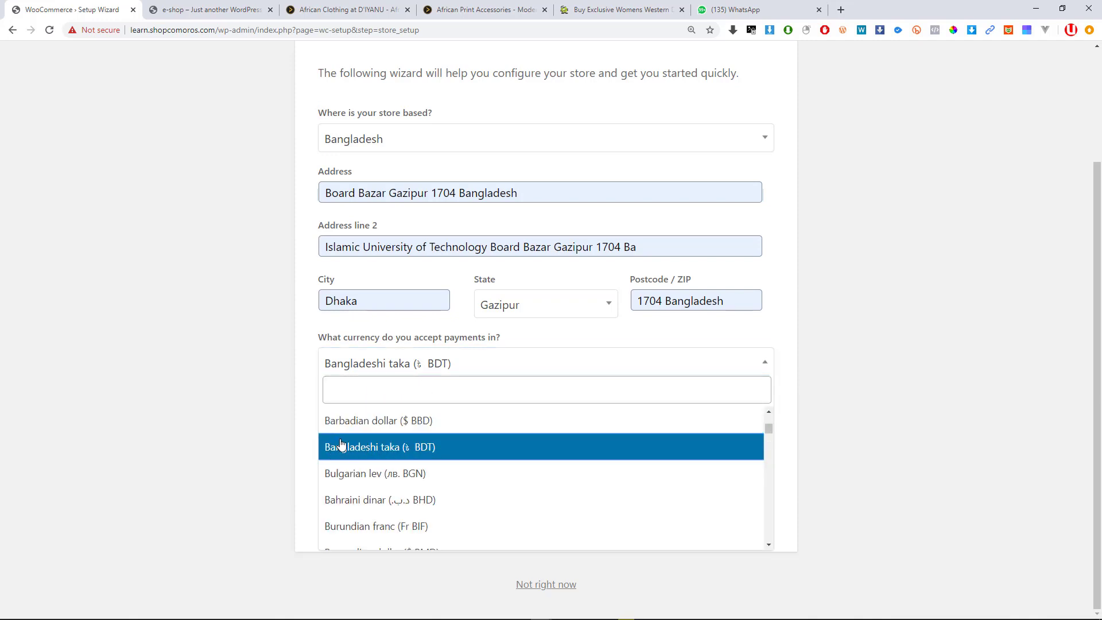
left_click(264, 430)
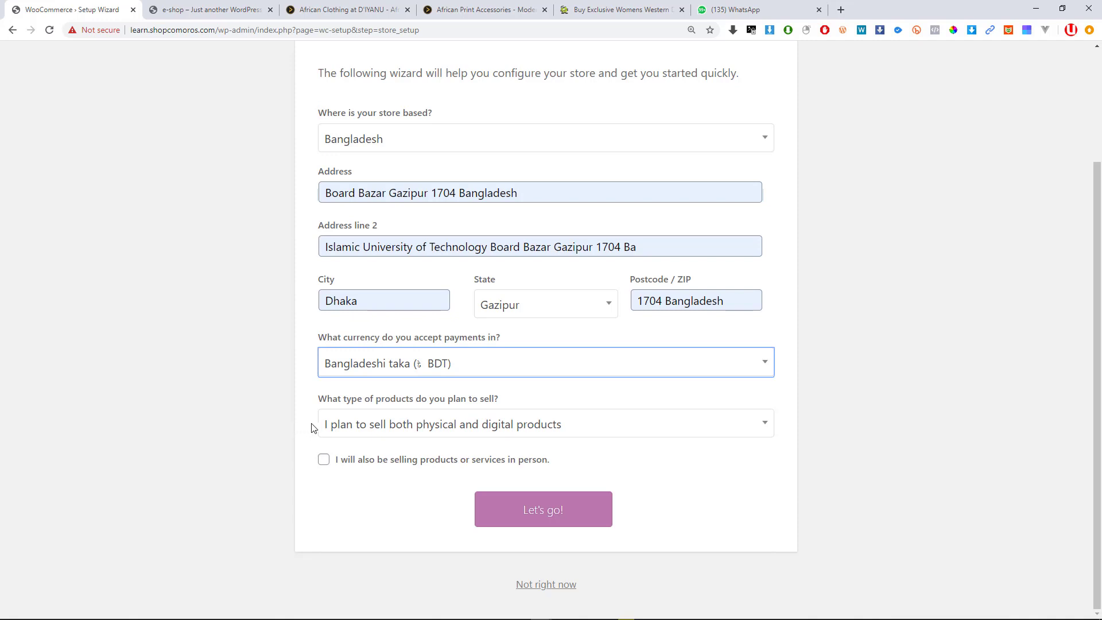
Choose both physical and digital products, enable selling products or services in person, and submit the store setup.
left_click(533, 430)
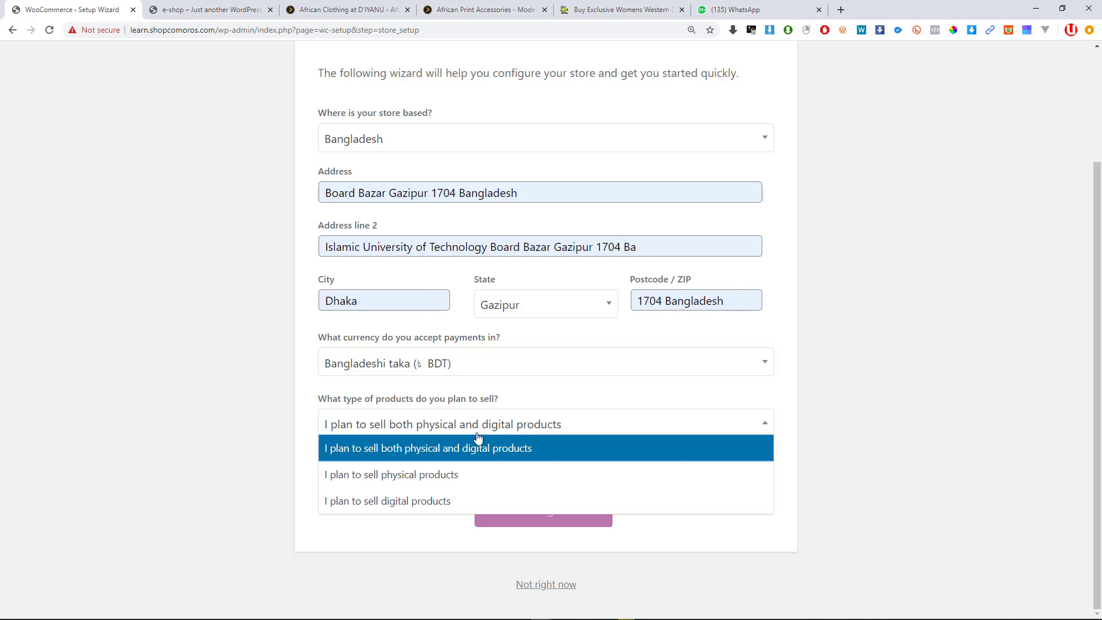
left_click(380, 450)
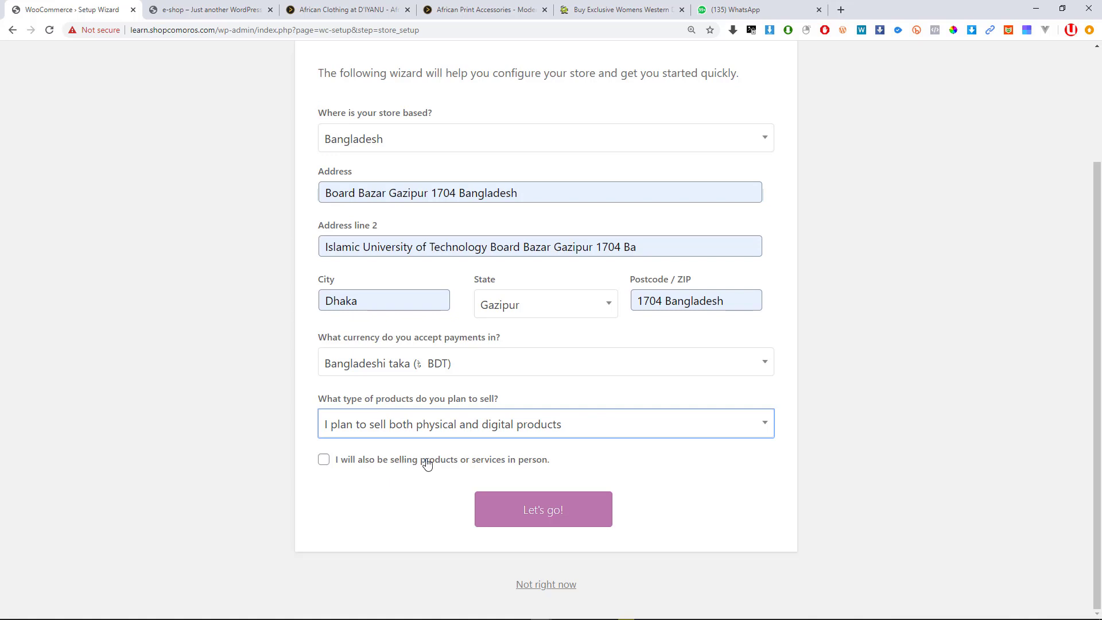
left_click(404, 463)
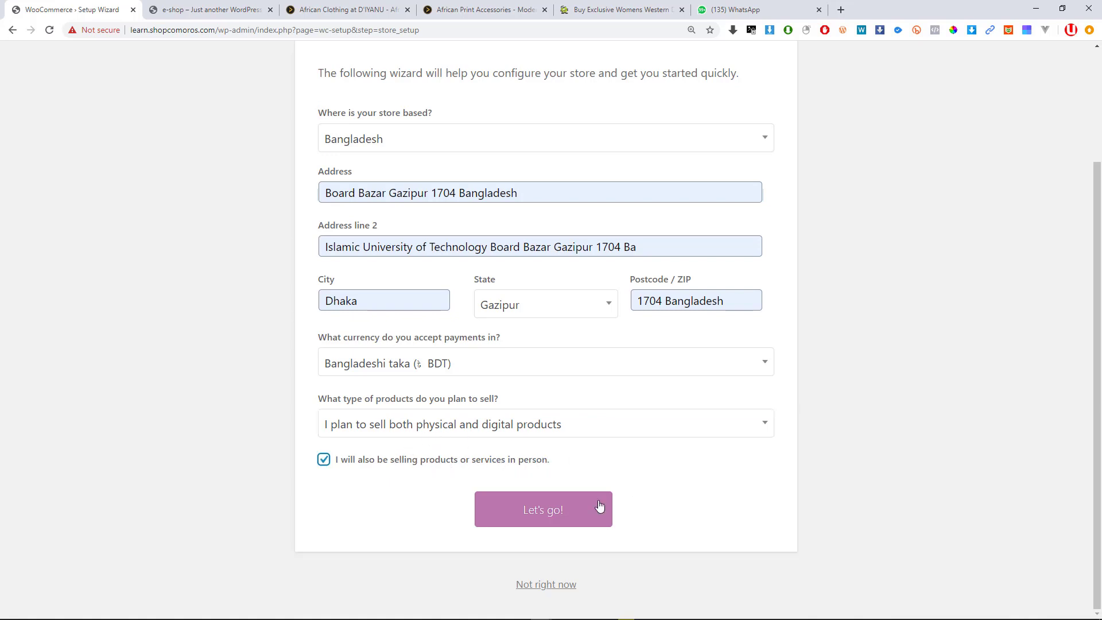
left_click(550, 517)
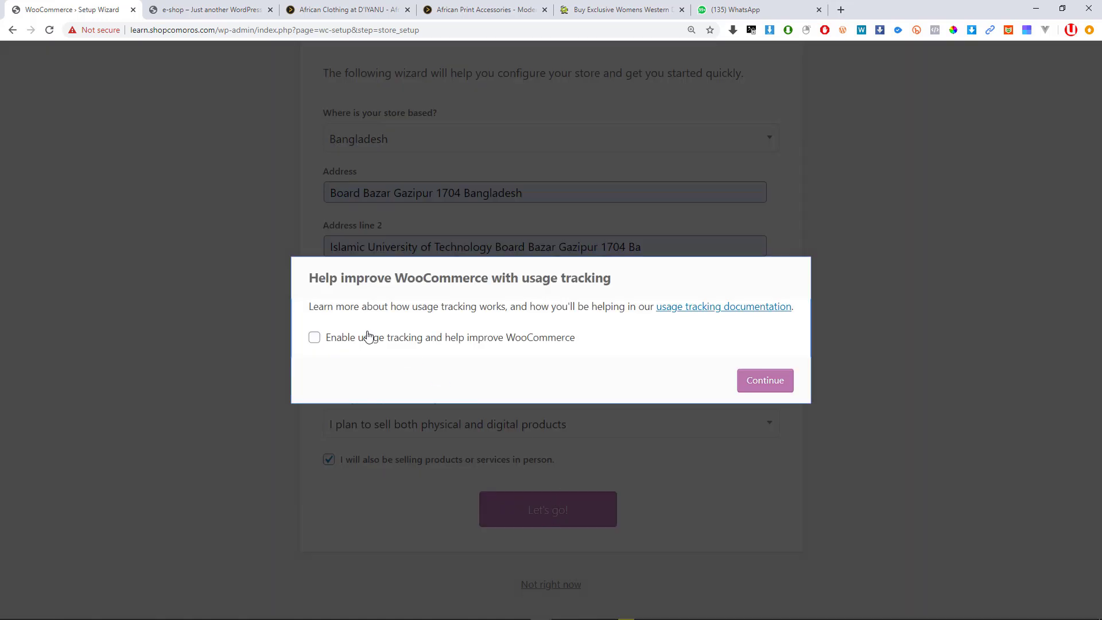
Continue without usage tracking, enable check, bank transfer (BACS) and cash on delivery payments, and submit the payment settings.
left_click(740, 387)
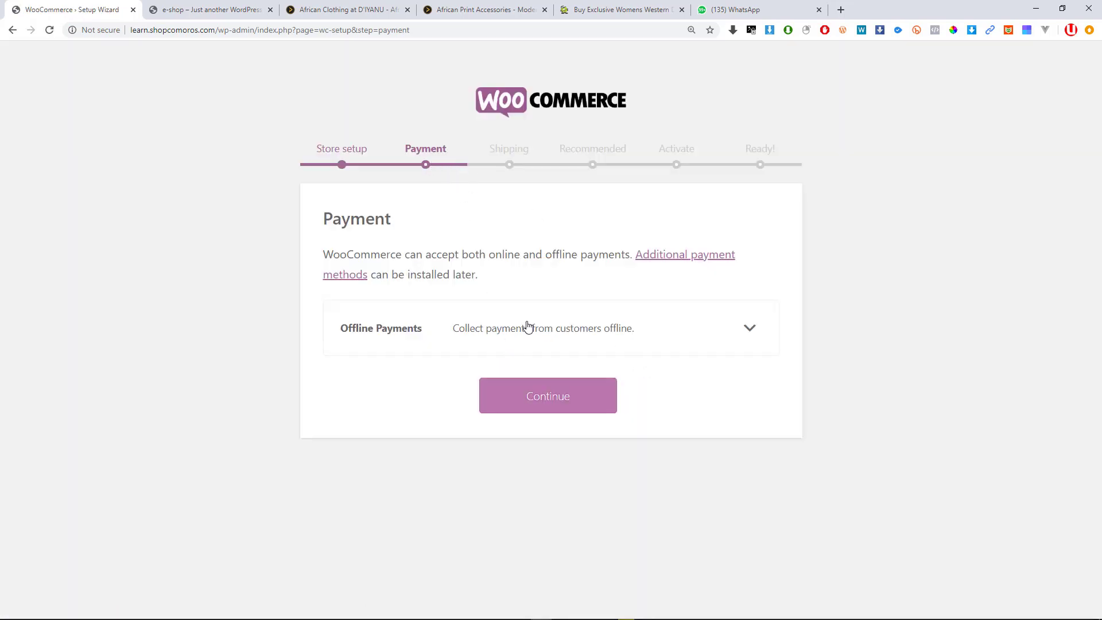
left_click_drag(529, 326, 525, 327)
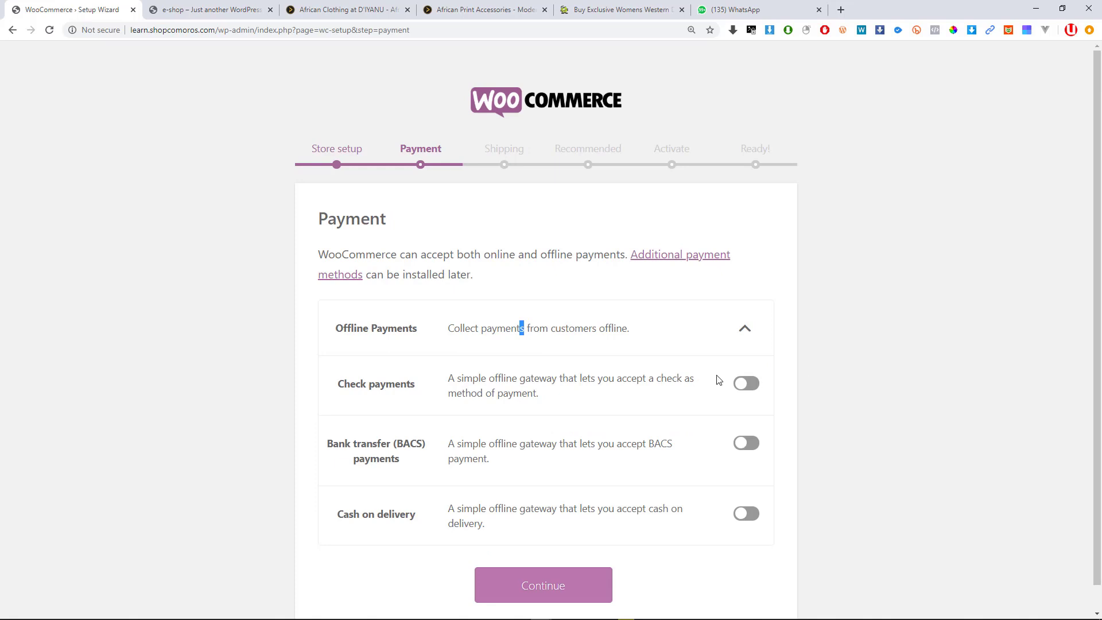
left_click(752, 383)
scroll(485, 408, "down", 1)
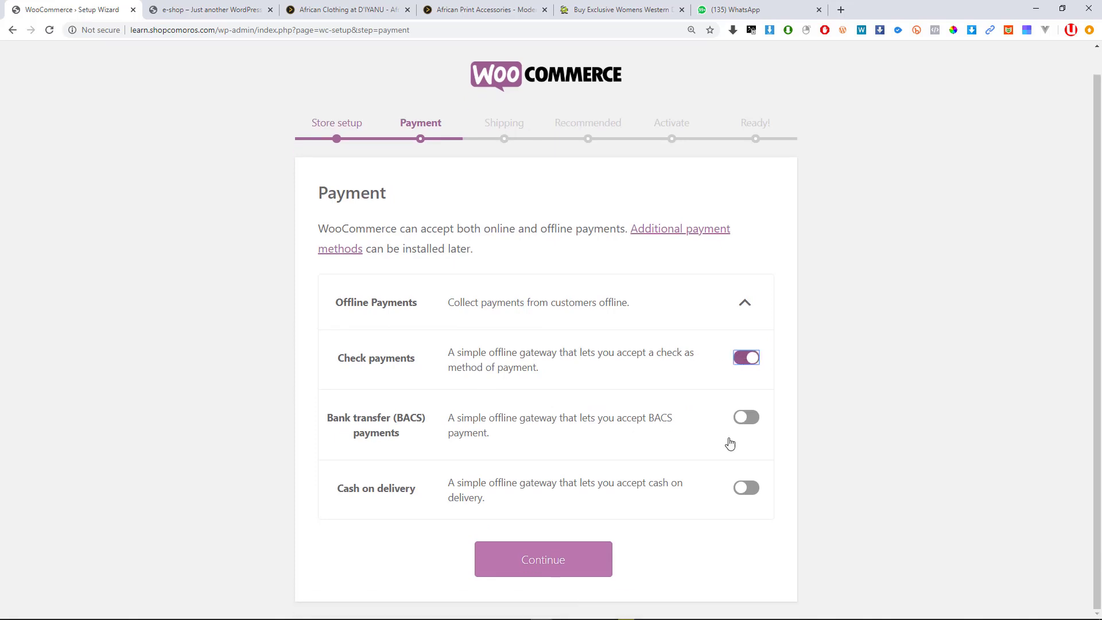
left_click(742, 418)
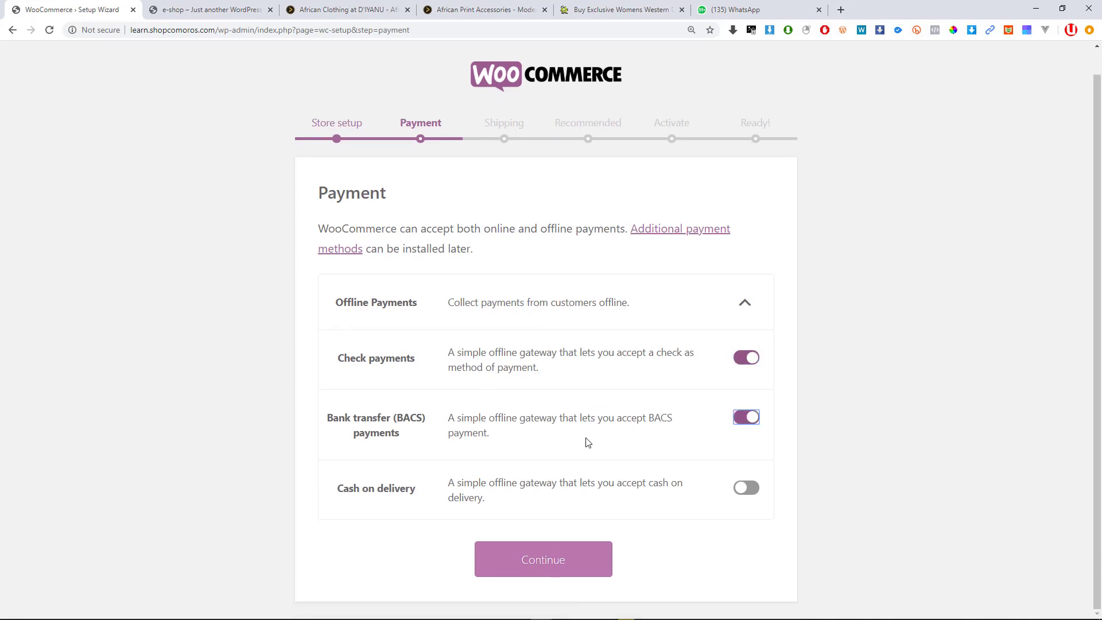
left_click(747, 488)
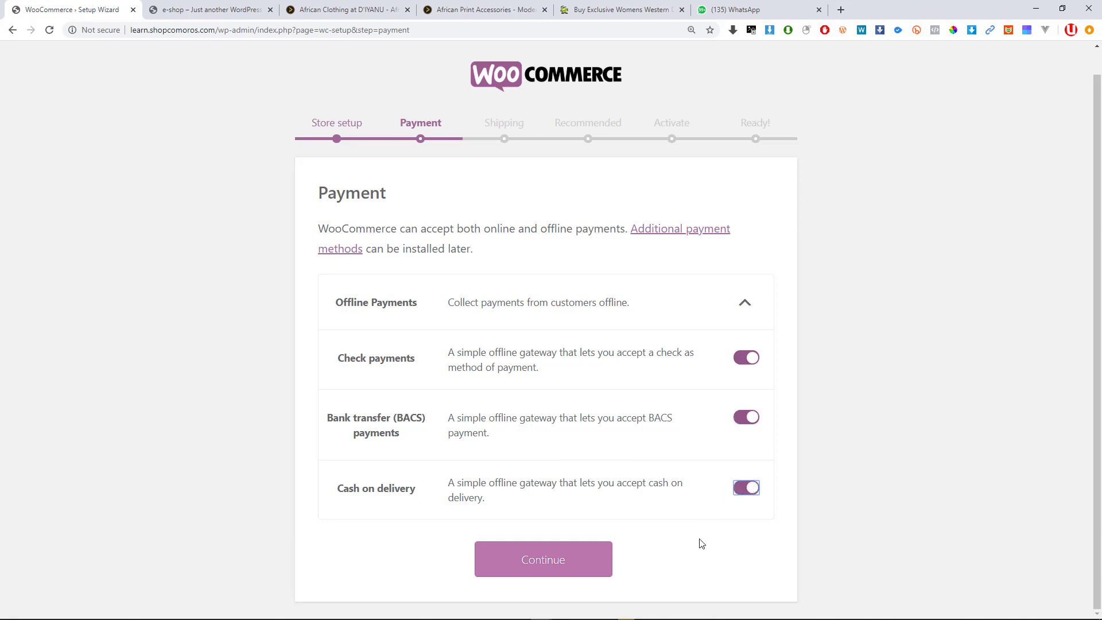
left_click(555, 561)
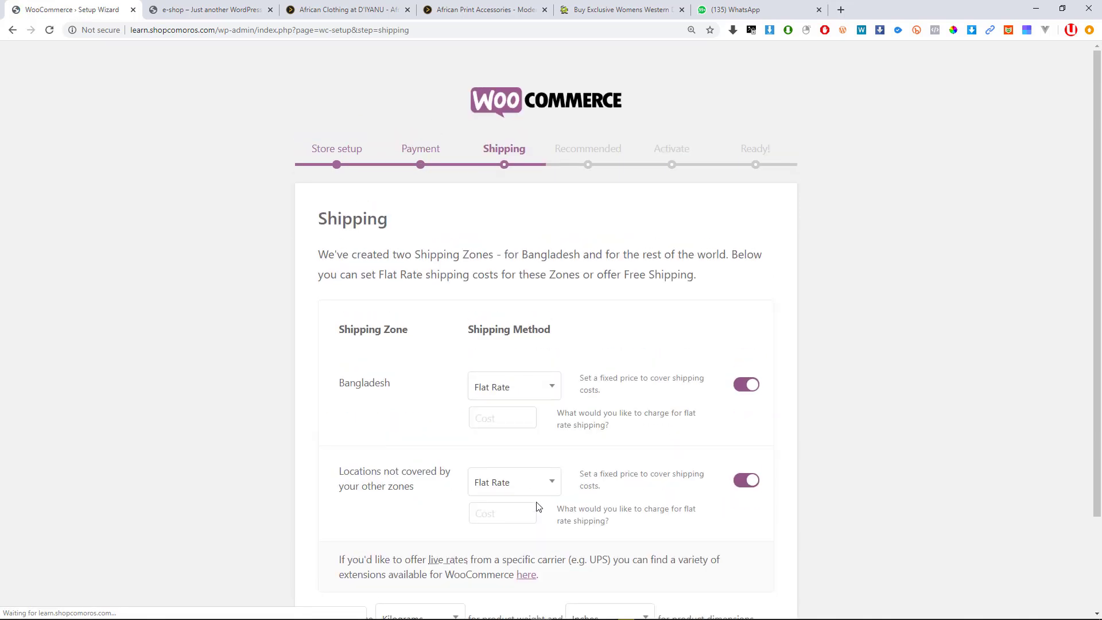
Try Free Shipping for the Bangladesh zone, and return it to Flat Rate with a cost of 100.
scroll(494, 382, "down", 2)
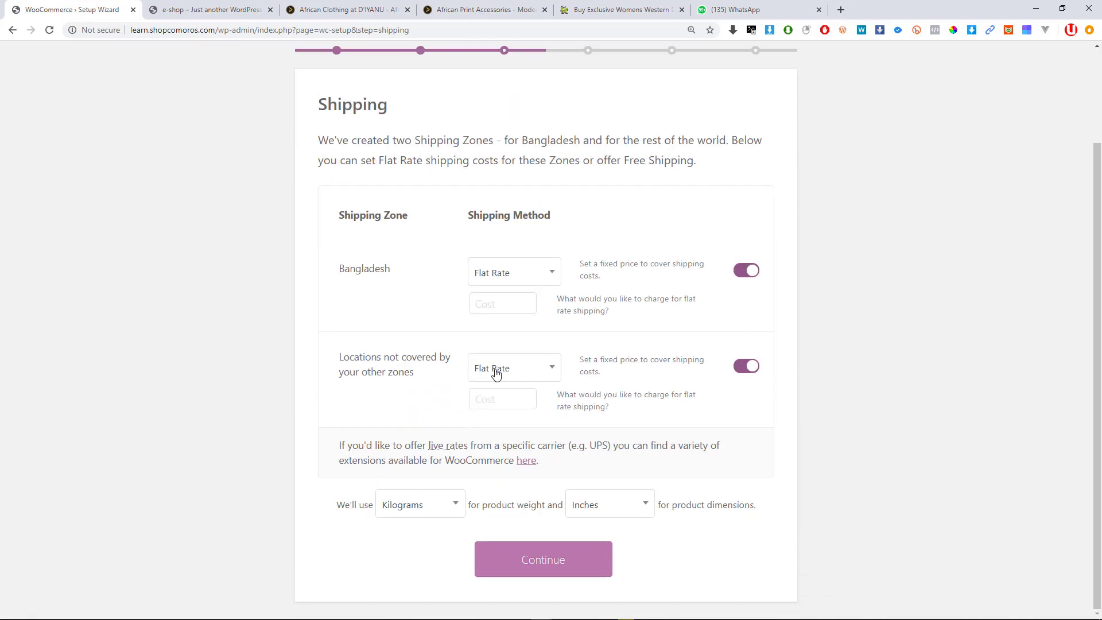
left_click(519, 277)
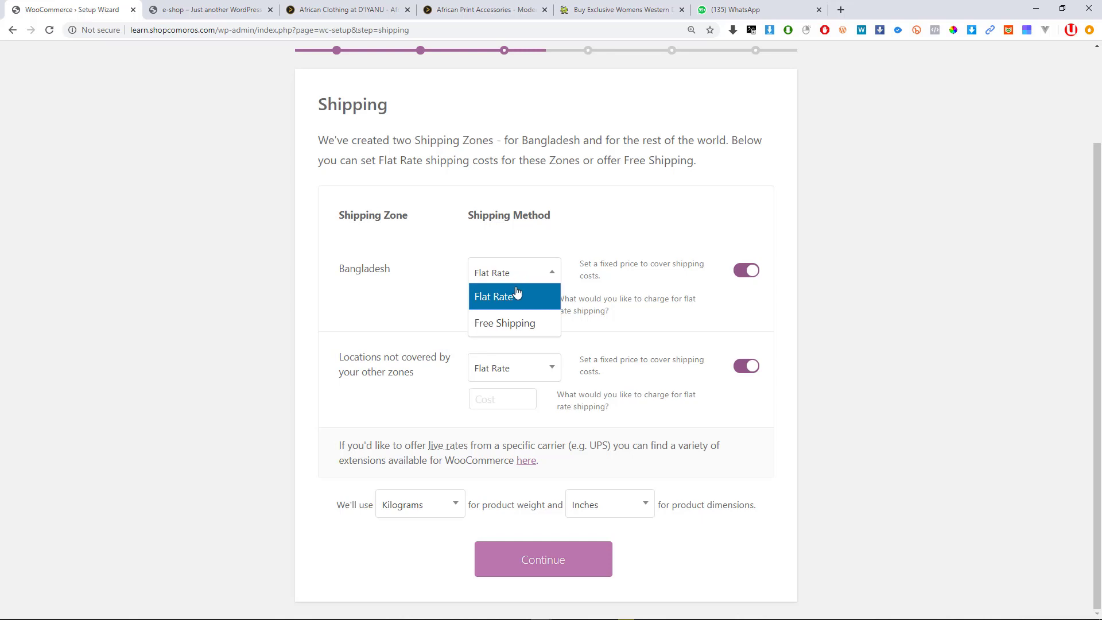
left_click(519, 323)
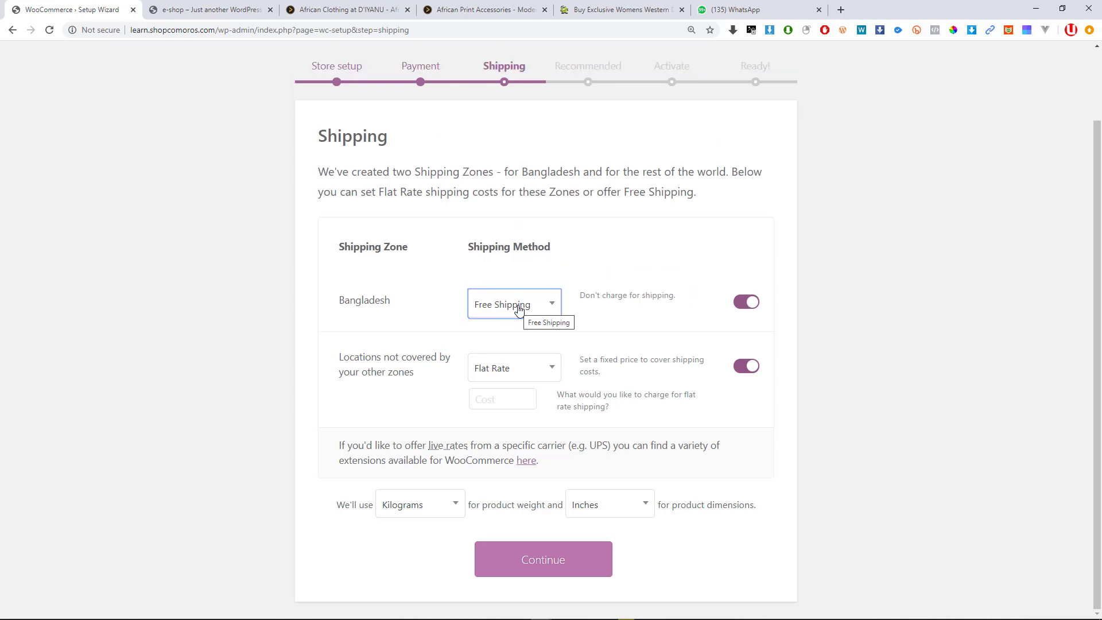
left_click(519, 304)
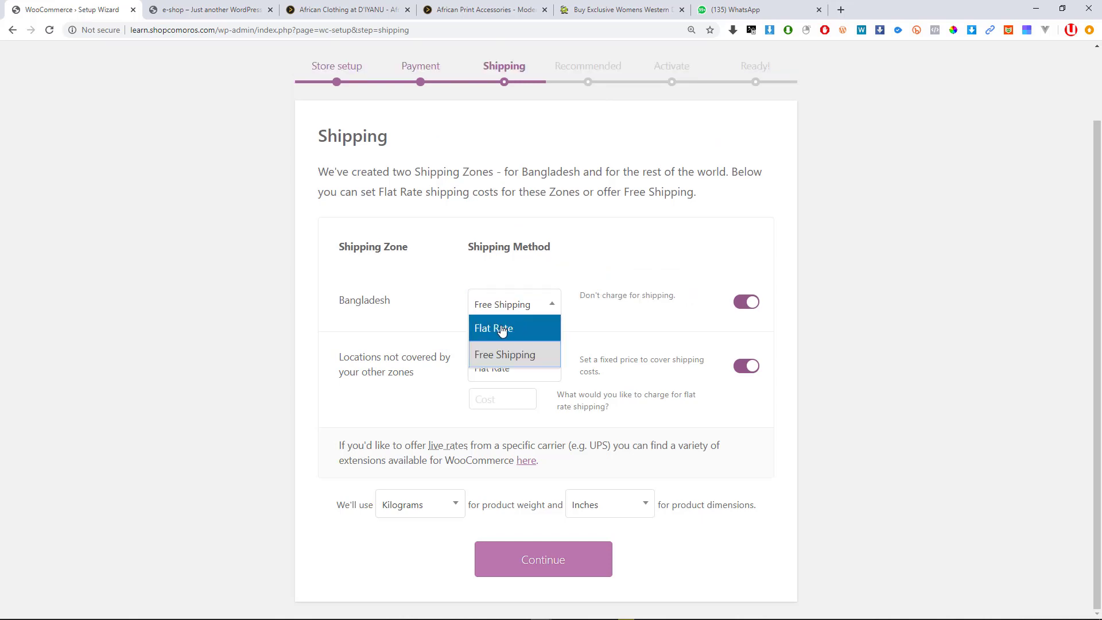
left_click(501, 329)
left_click(499, 300)
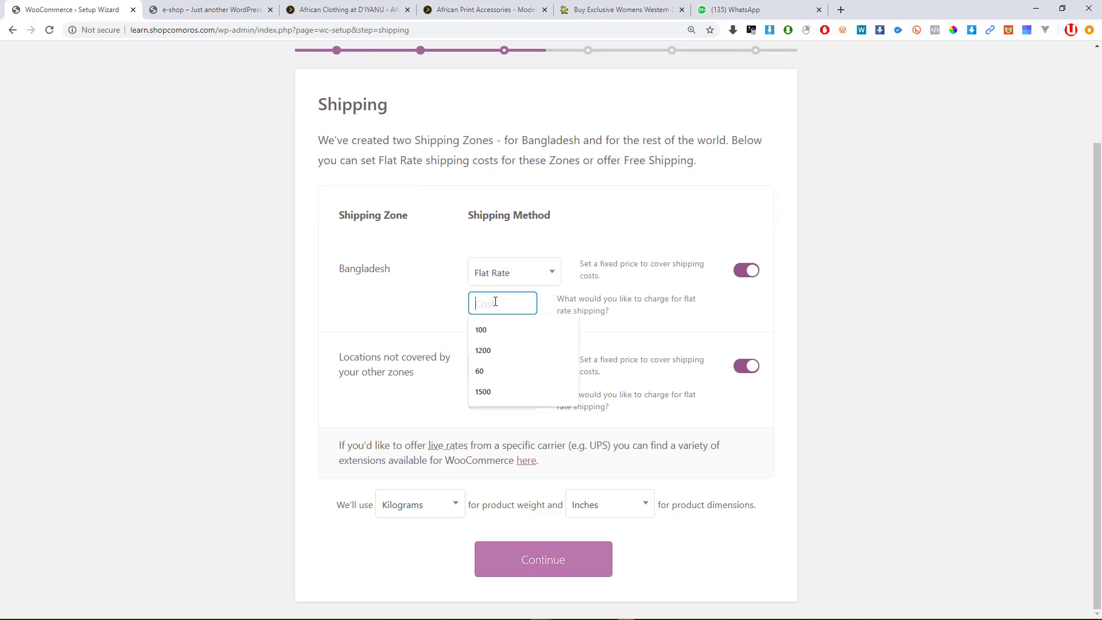
left_click(487, 332)
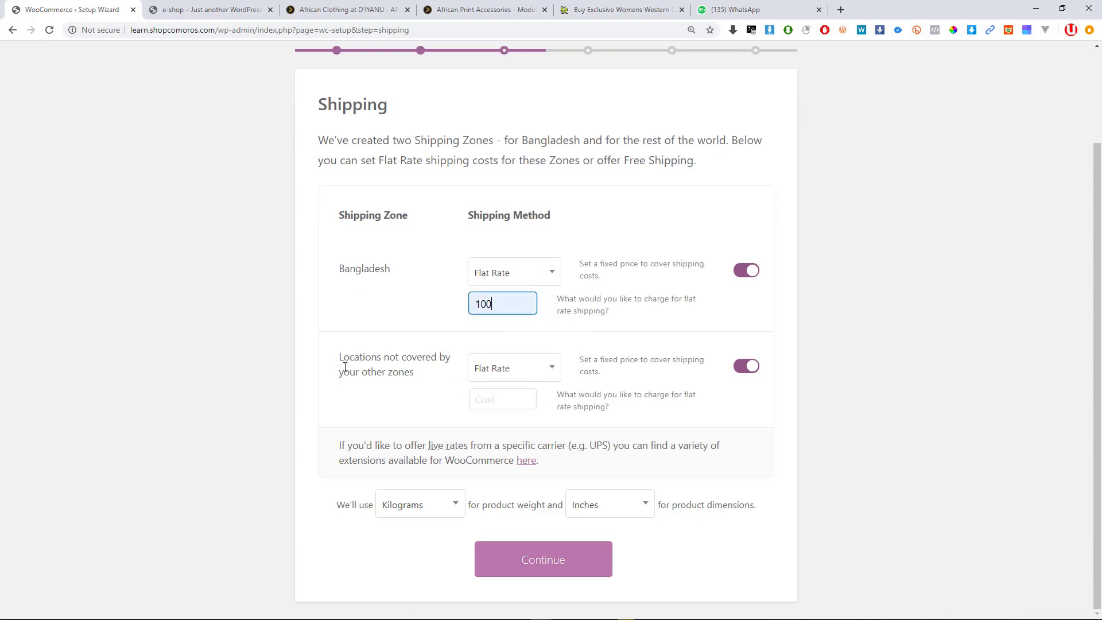
Switch both the zone for locations not covered and the Bangladesh zone to Free Shipping.
left_click(502, 369)
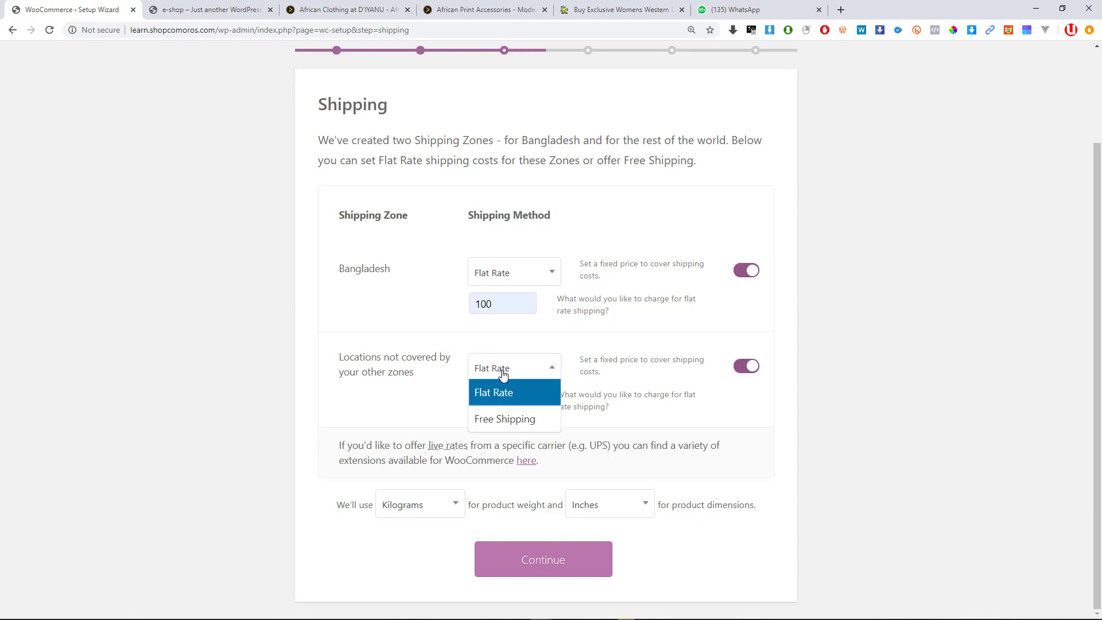
left_click(497, 420)
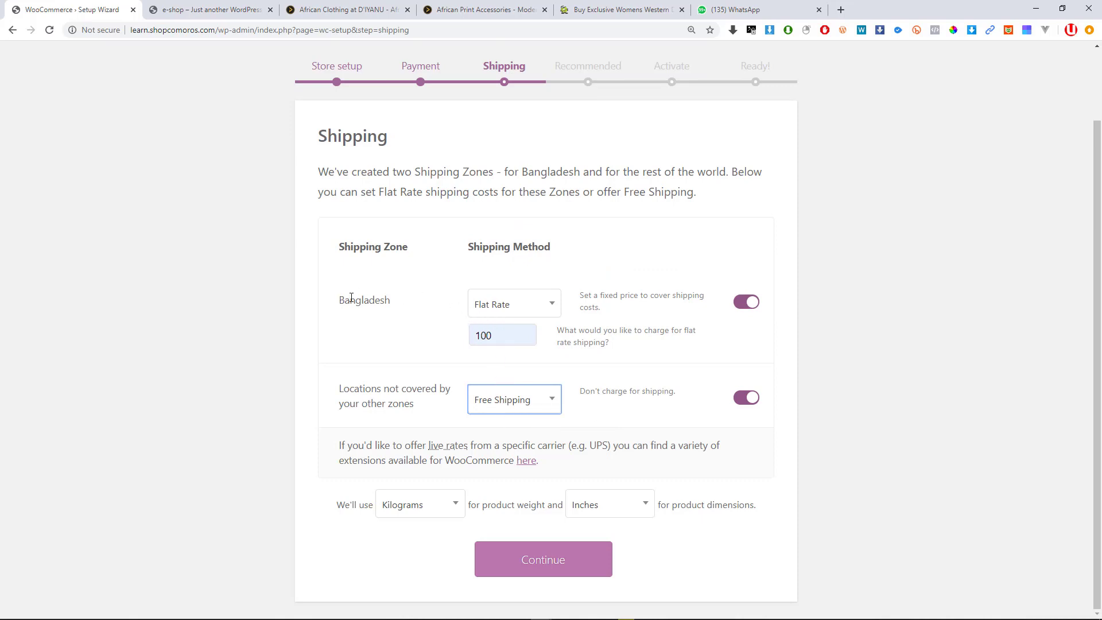
left_click(515, 309)
left_click(485, 356)
Set shipping for locations not covered by other zones to Flat Rate with a cost of 1500.
left_click(487, 400)
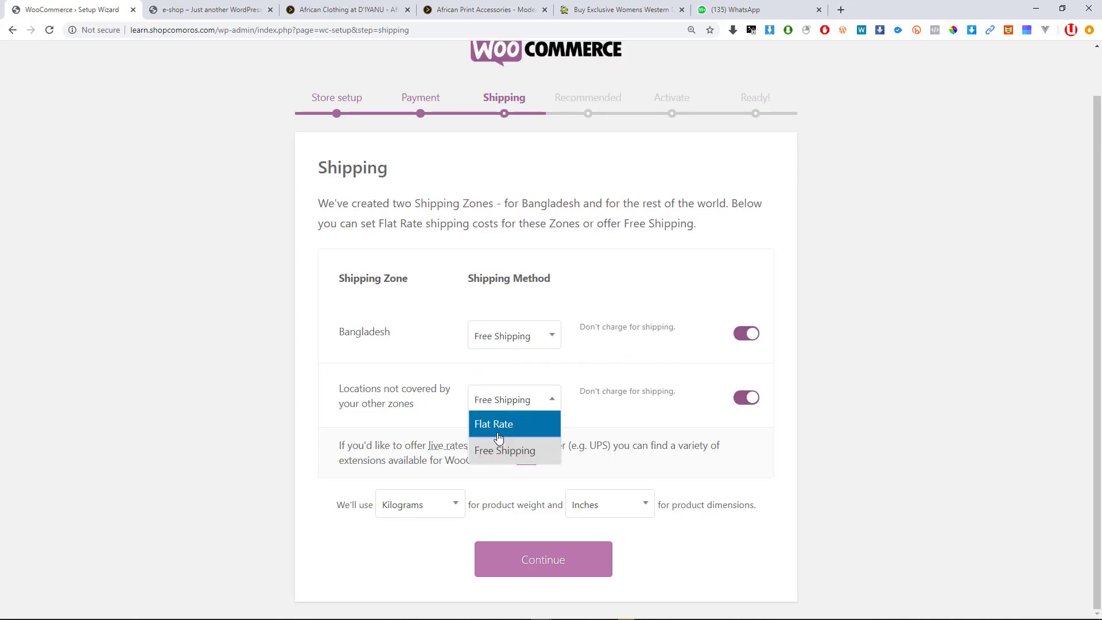
left_click(499, 434)
left_click(496, 398)
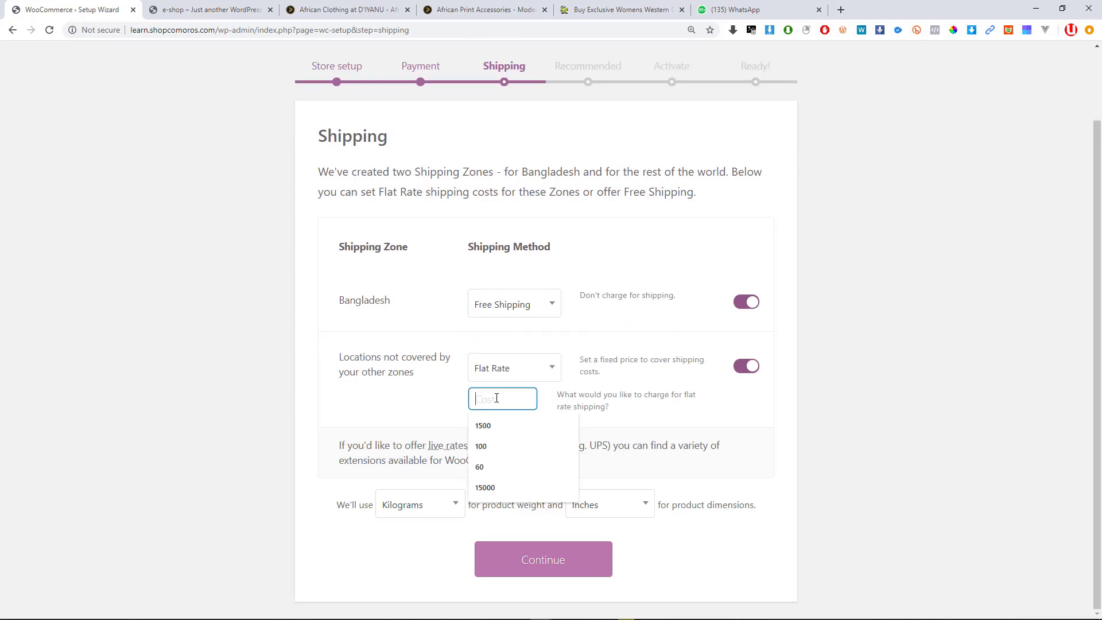
left_click(497, 428)
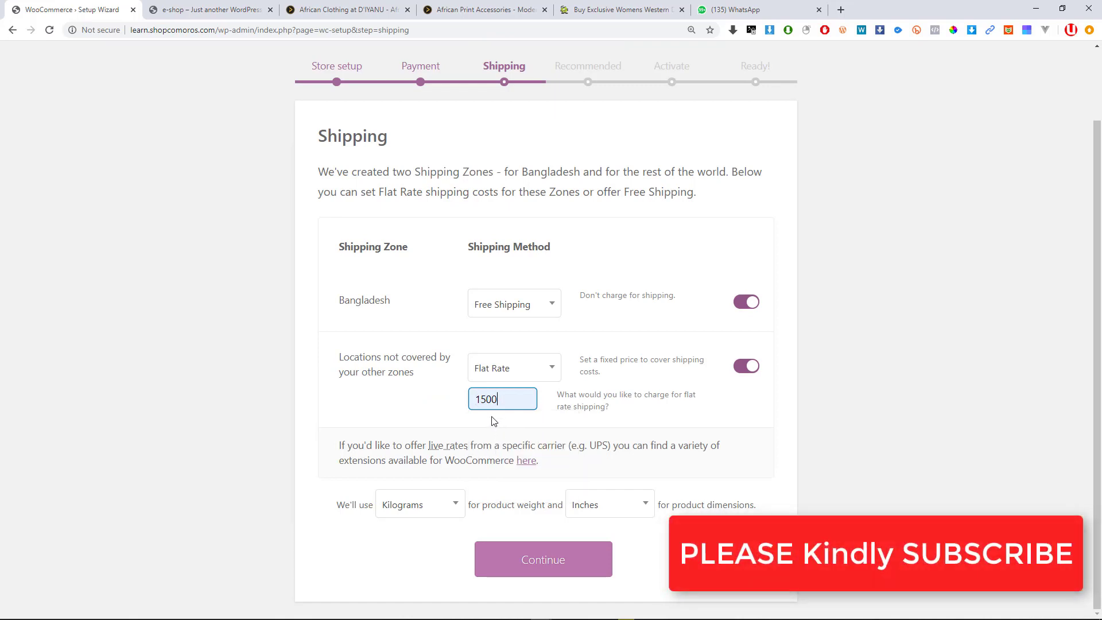
Set the Bangladesh zone's shipping method to Flat Rate and its cost to 1000.
left_click(528, 308)
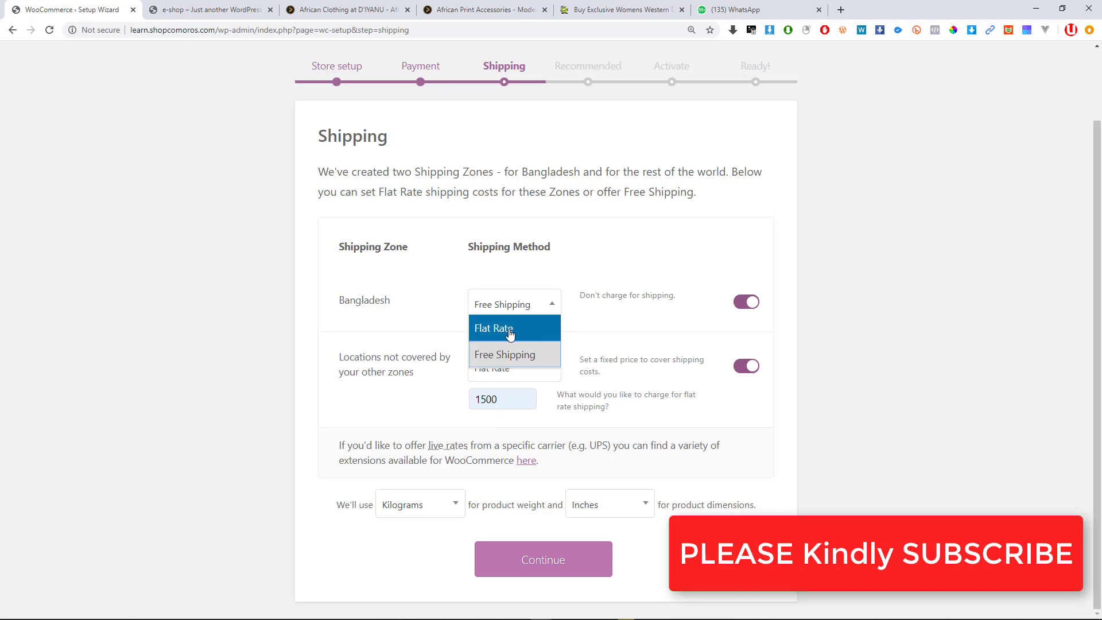
left_click(510, 328)
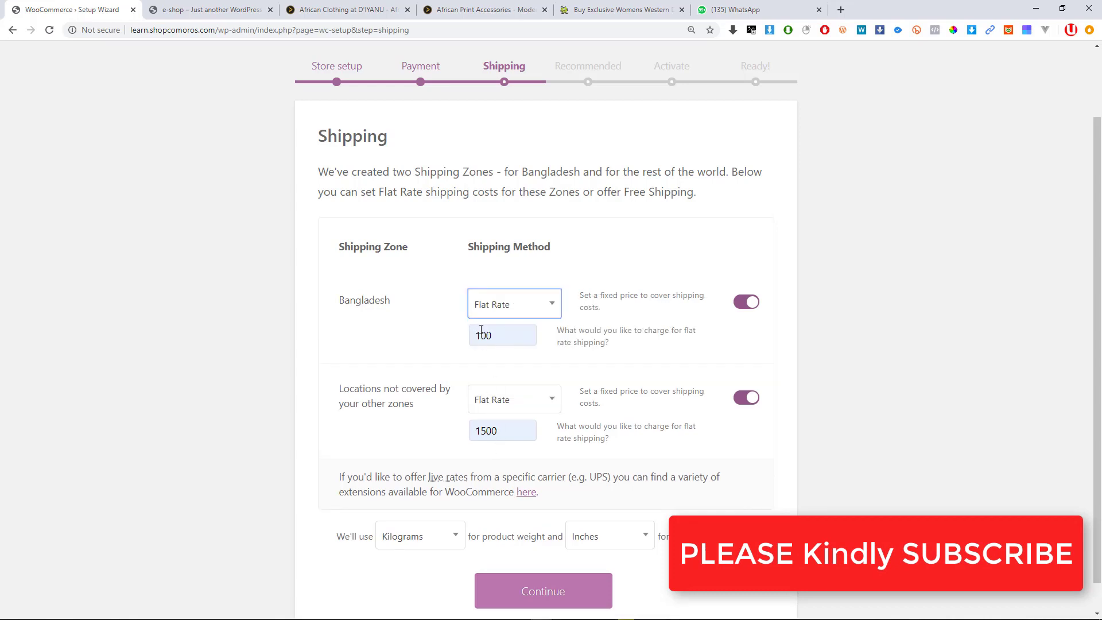
left_click(482, 335)
type("0")
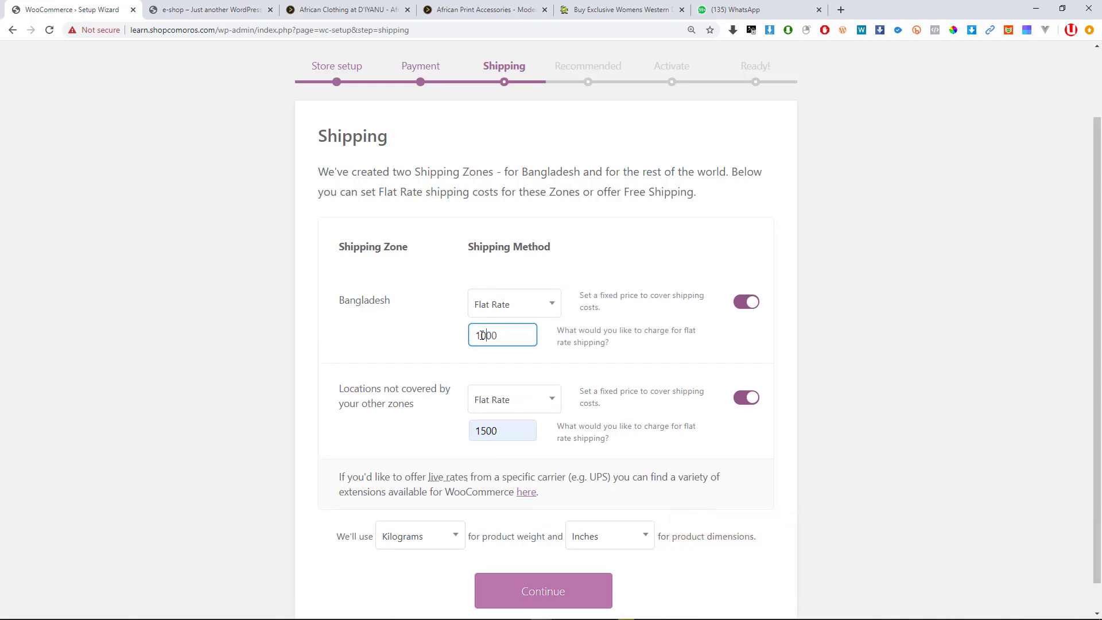
left_click(1052, 396)
Keep kilograms for product weight, set product dimensions to centimeters, and submit the shipping settings.
scroll(444, 506, "down", 1)
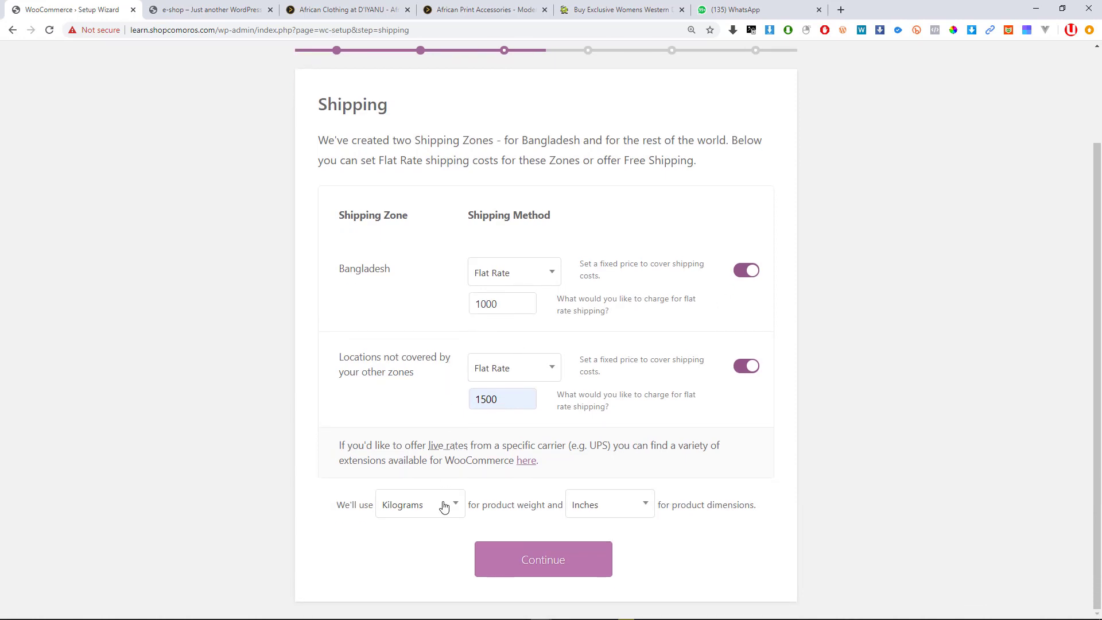
left_click(414, 506)
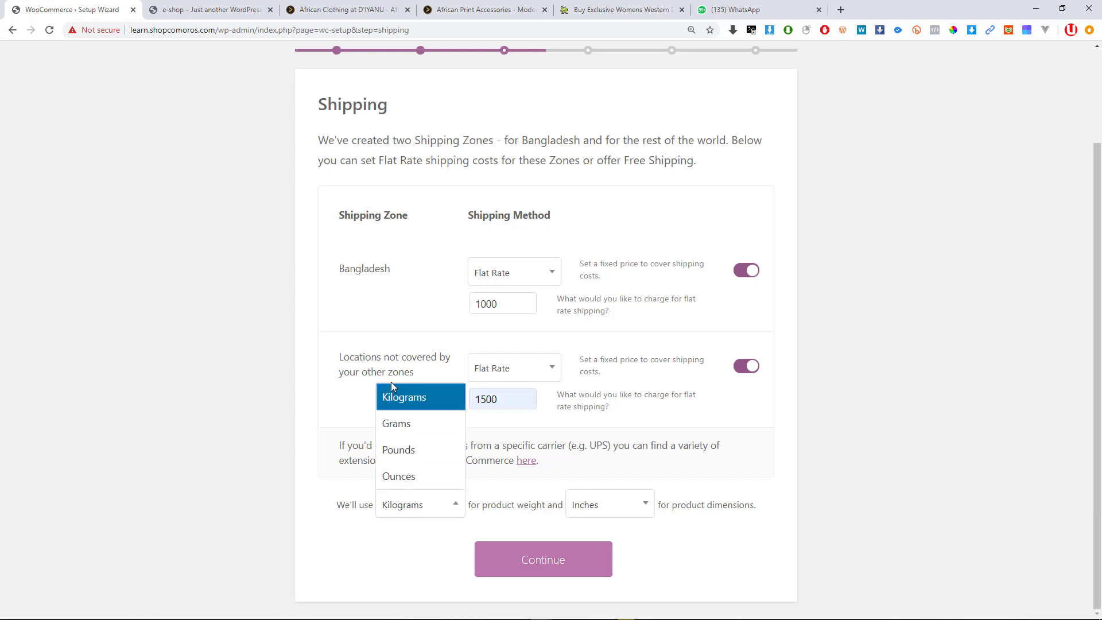
left_click(234, 448)
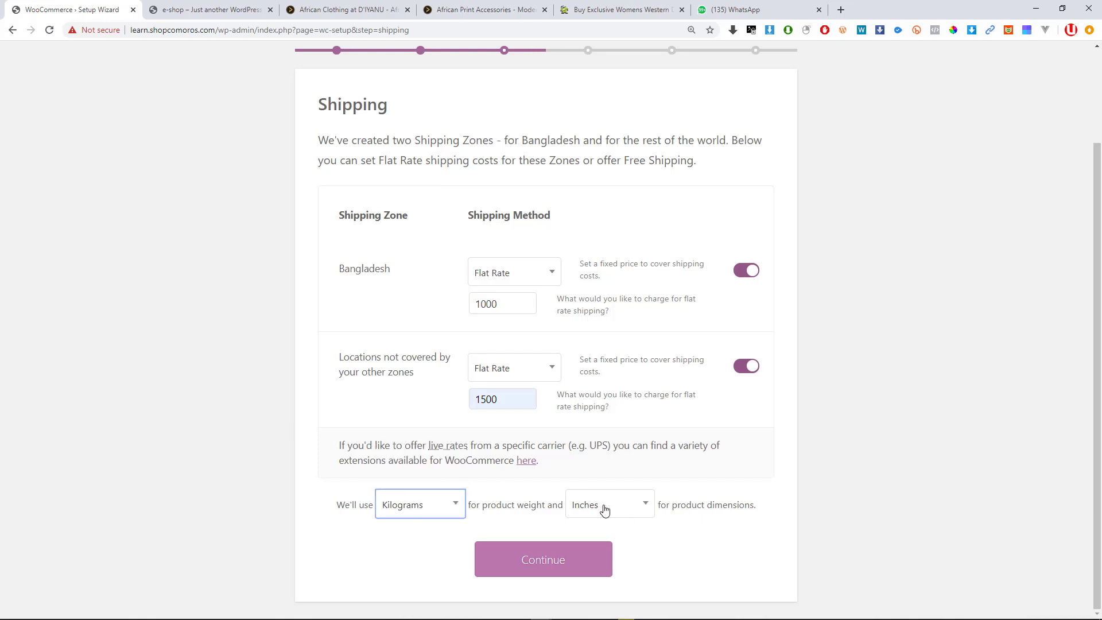
left_click(603, 510)
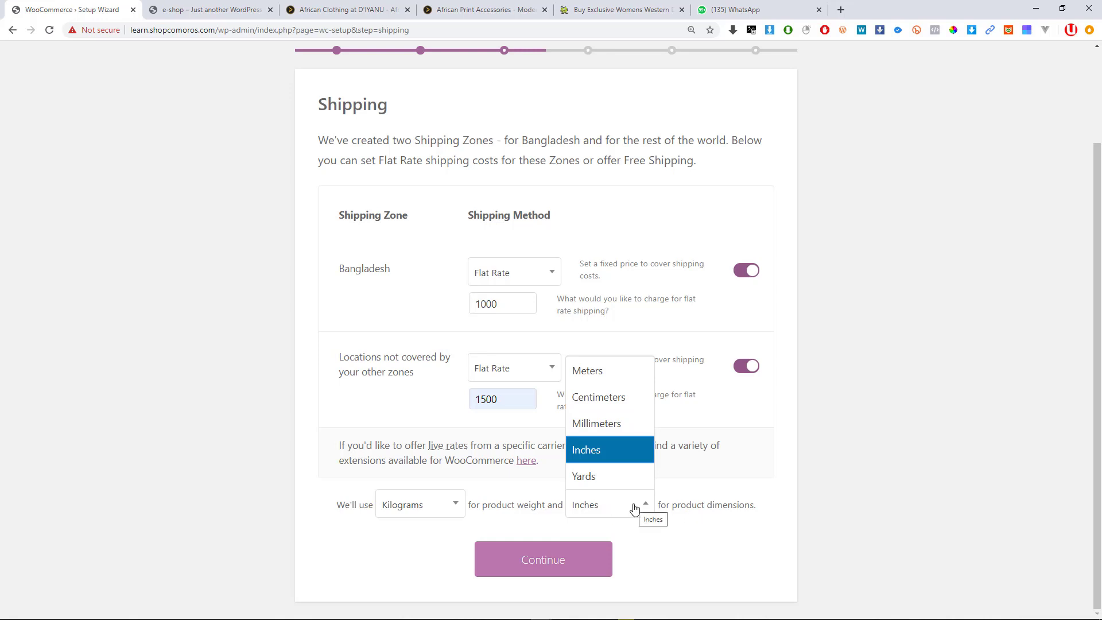
left_click(906, 511)
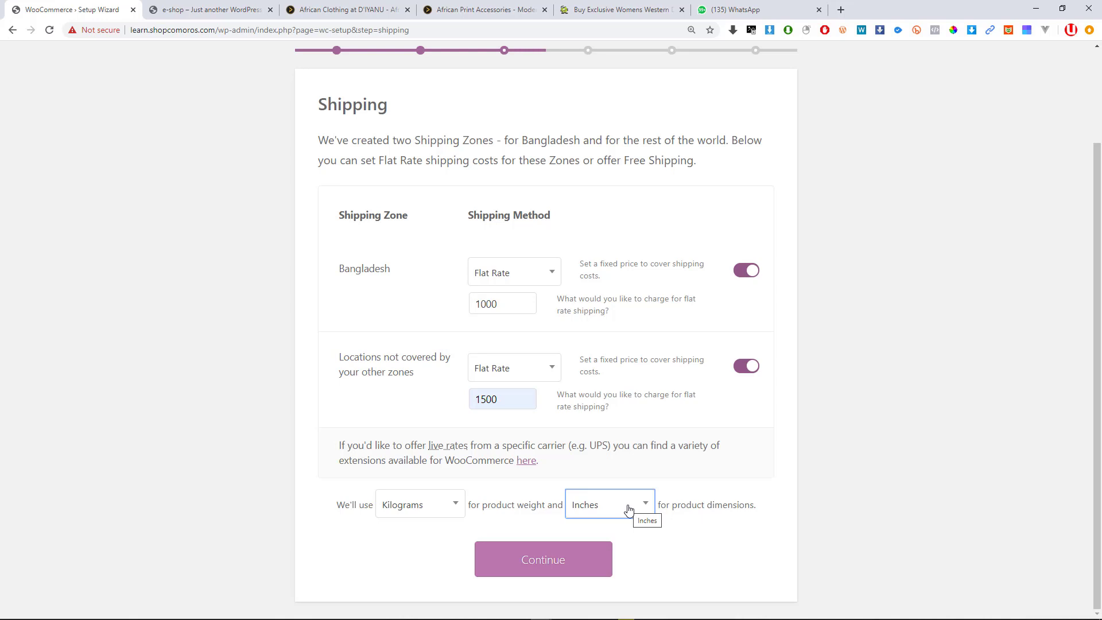
left_click(629, 509)
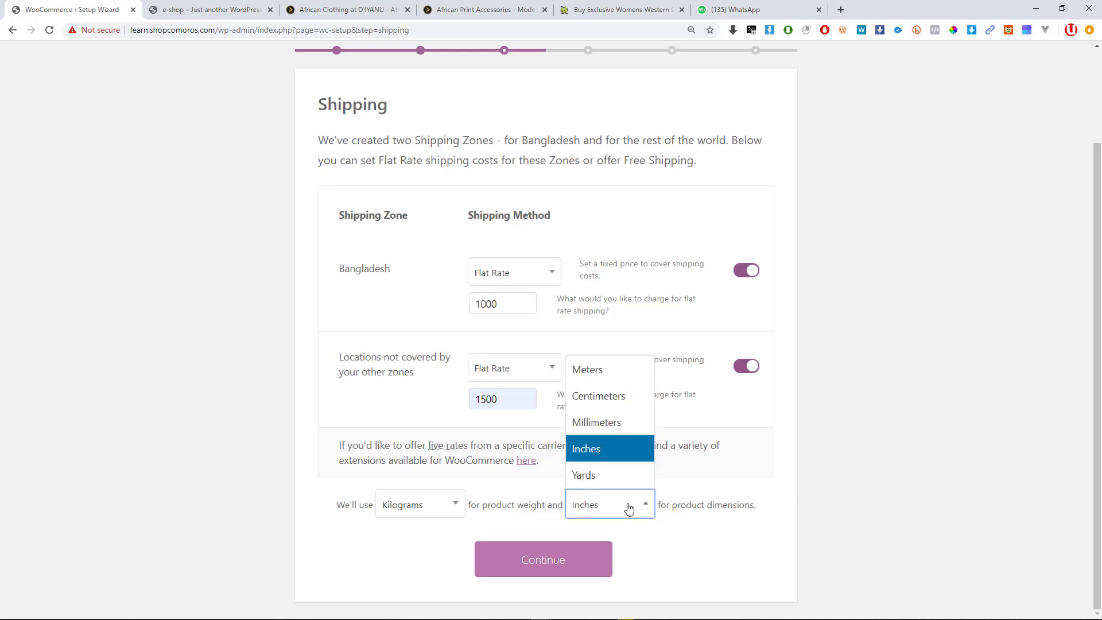
left_click(612, 395)
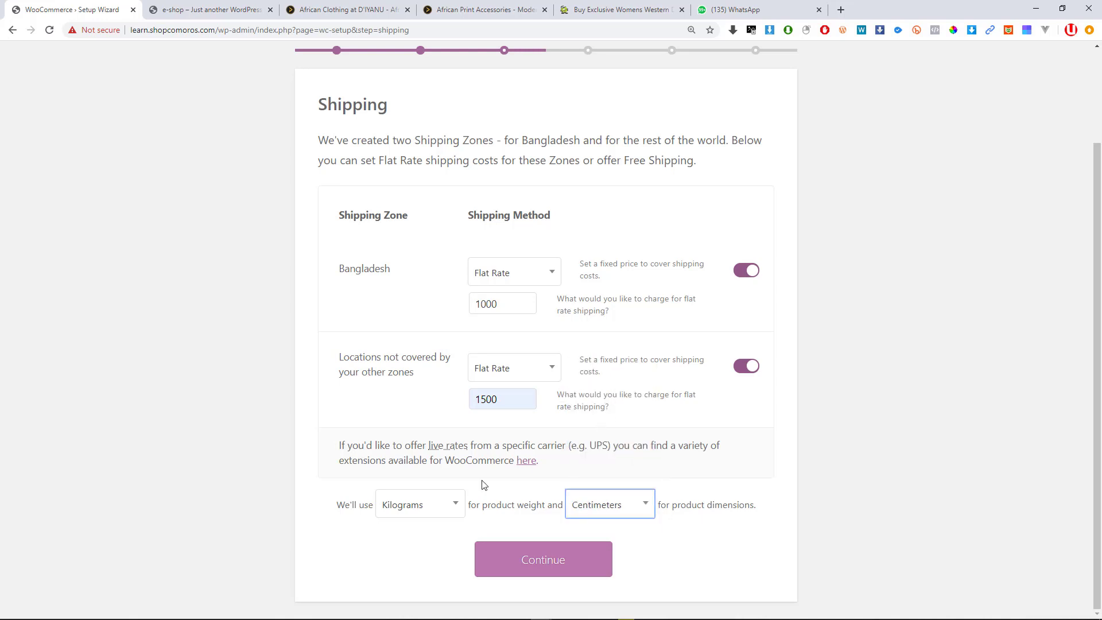
left_click(396, 504)
left_click(874, 464)
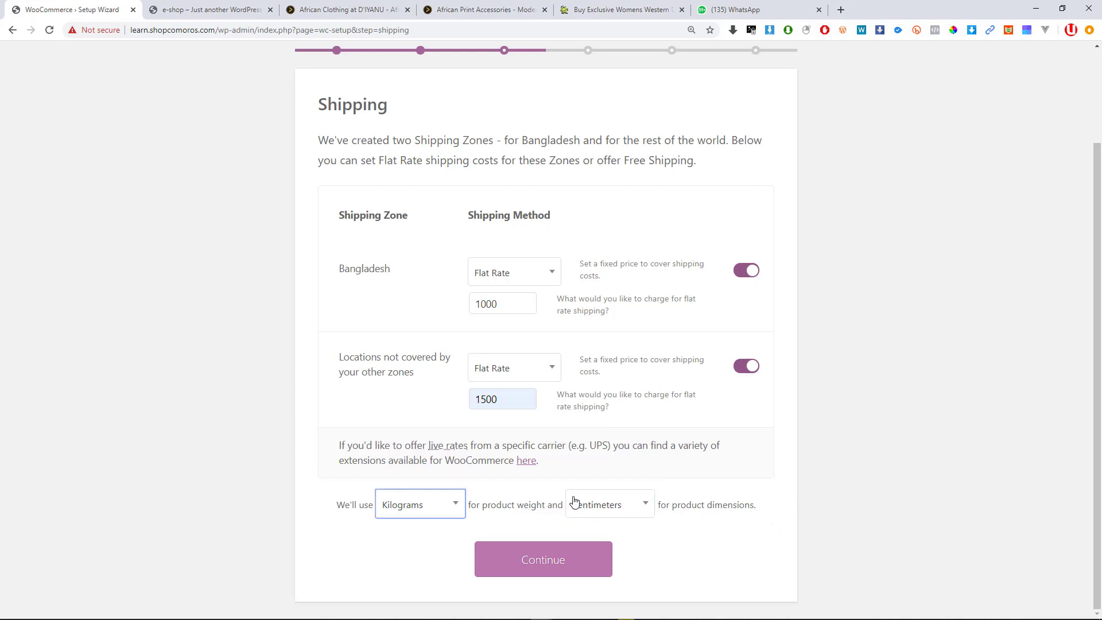
left_click(571, 566)
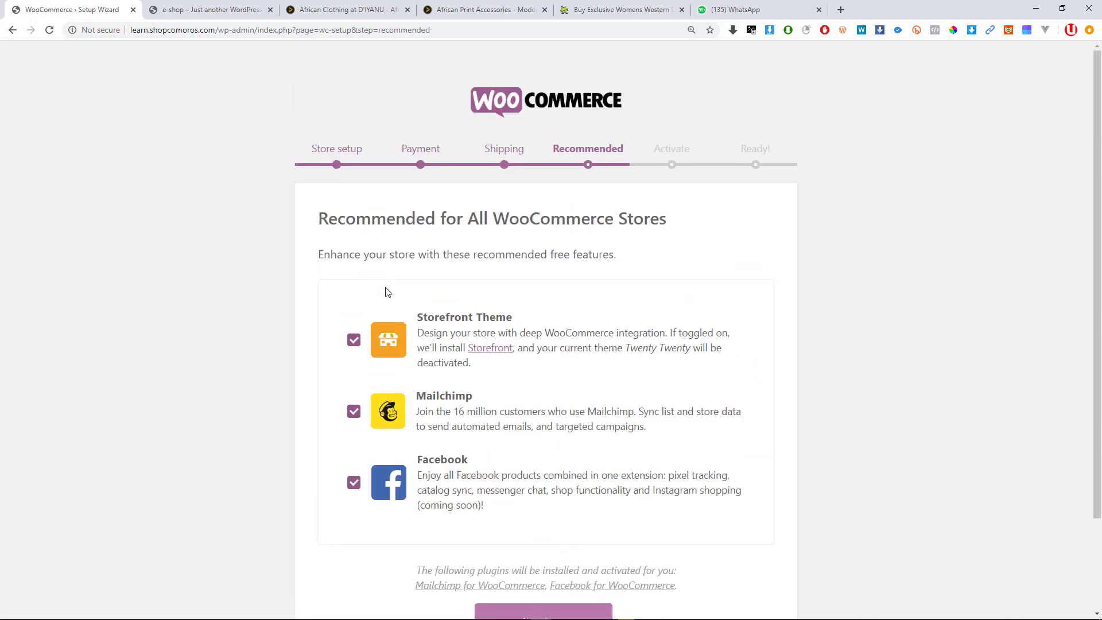
Continue with the recommended Storefront theme, Mailchimp and Facebook features all deselected, and skip the Jetpack connection.
scroll(379, 348, "down", 2)
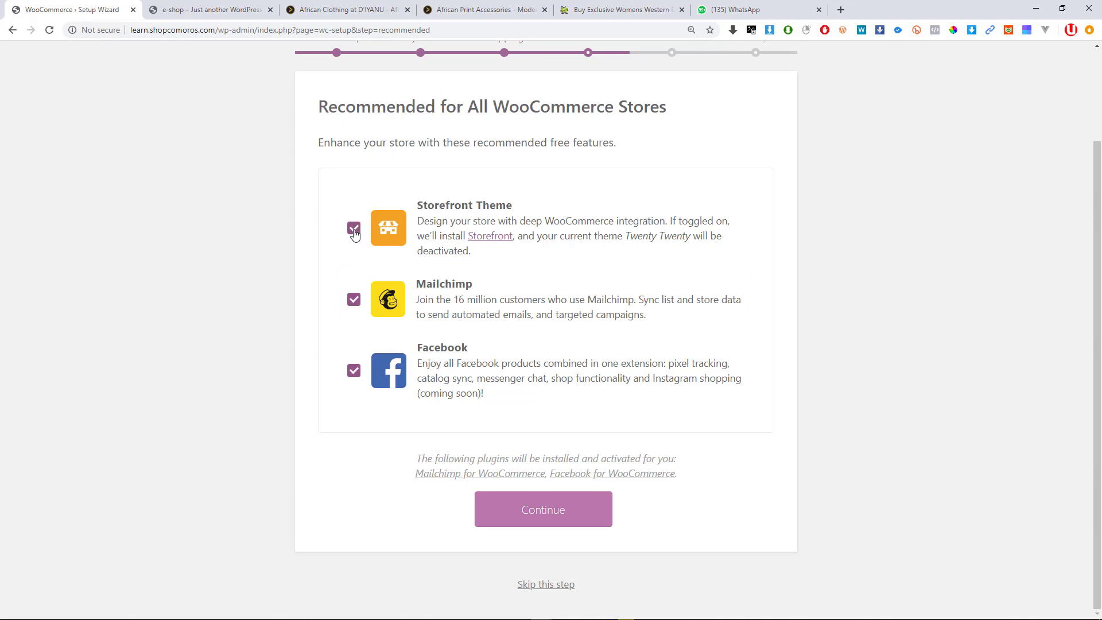
left_click(353, 299)
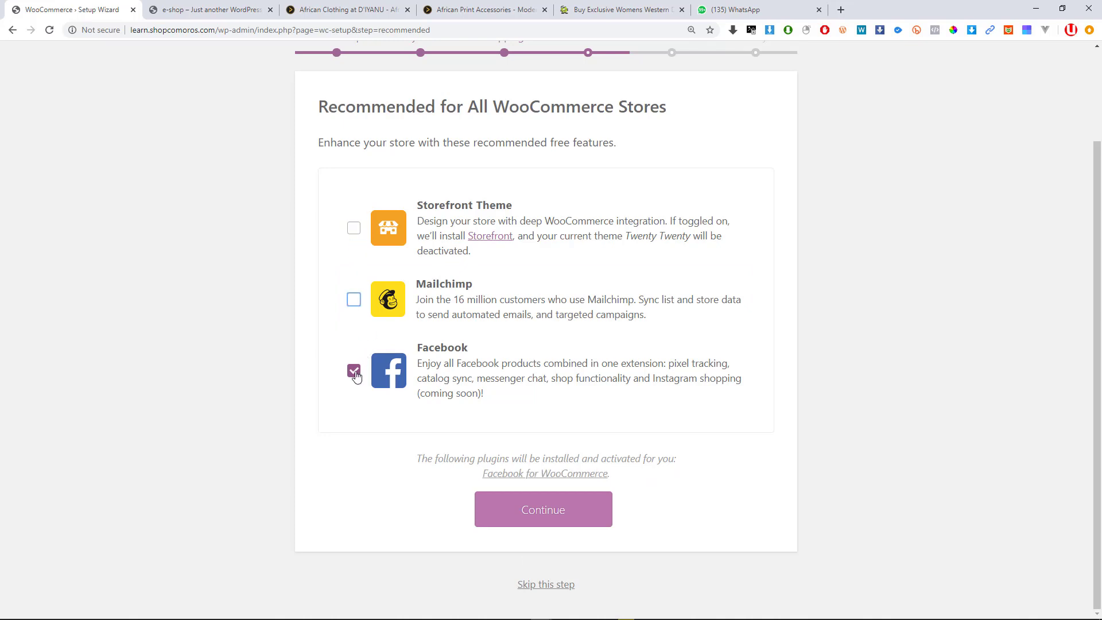
left_click(354, 370)
scroll(363, 336, "up", 1)
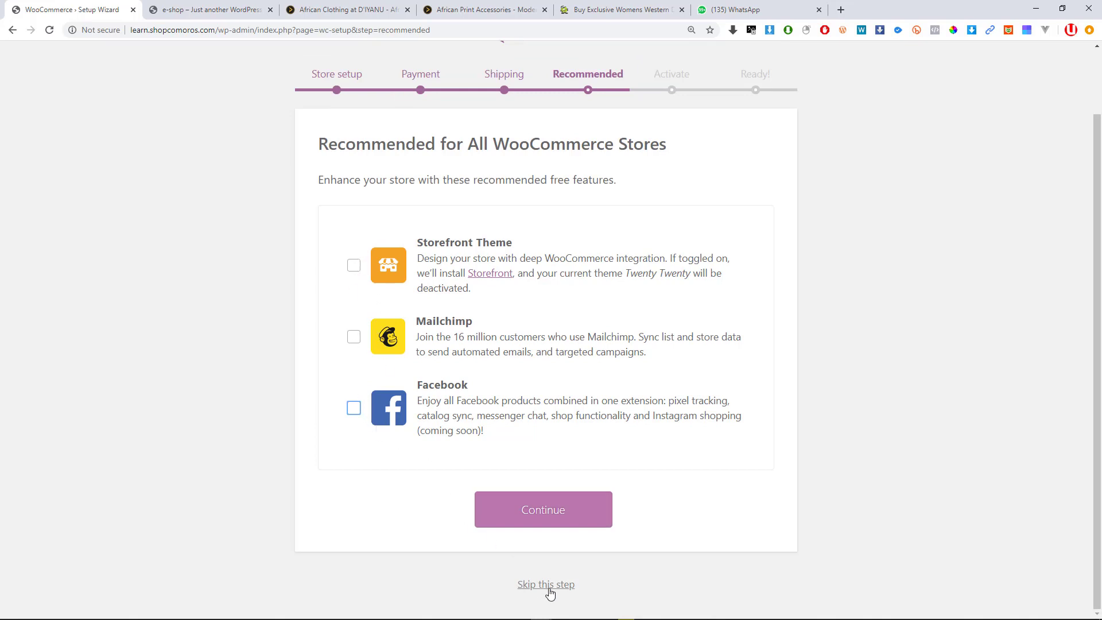
left_click(538, 518)
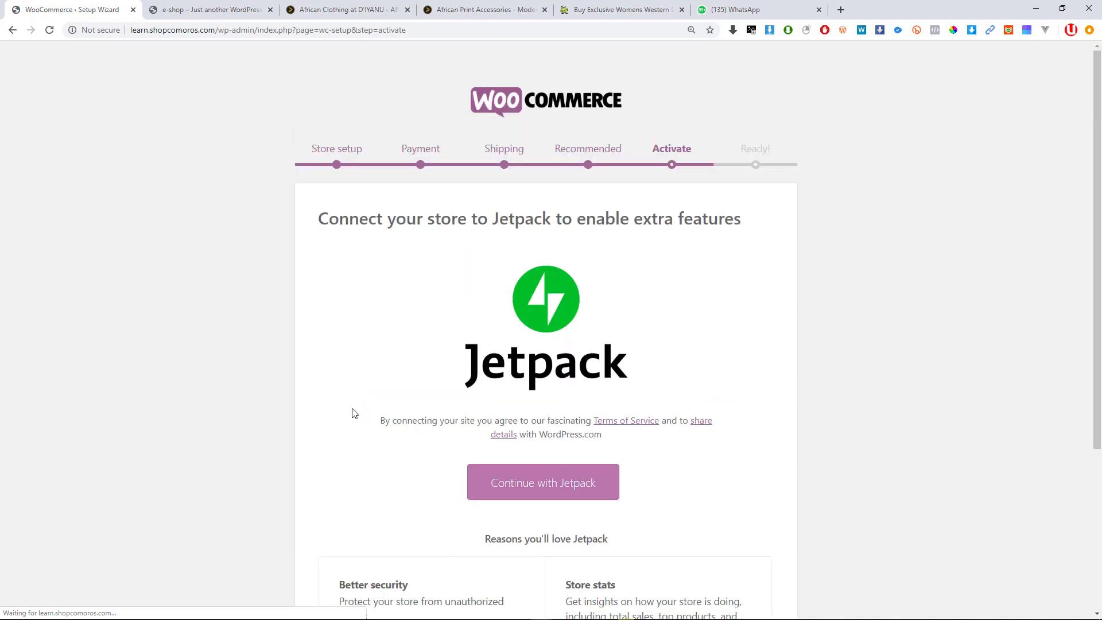
scroll(492, 379, "down", 4)
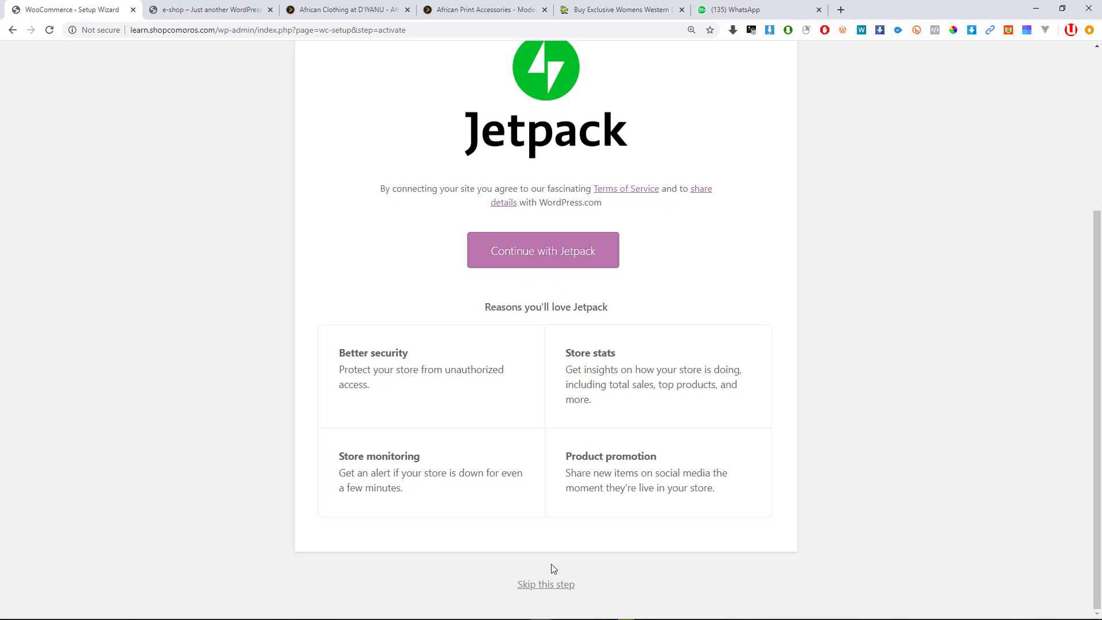
left_click(545, 585)
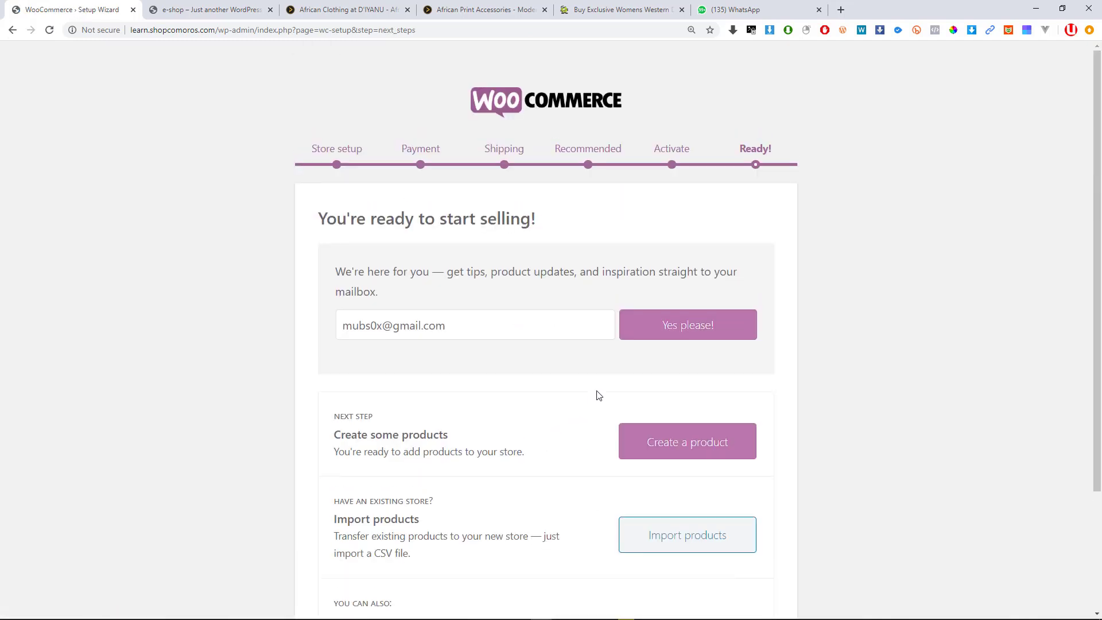
Review the setup wizard's final page and leave it for the WordPress dashboard.
scroll(599, 396, "down", 3)
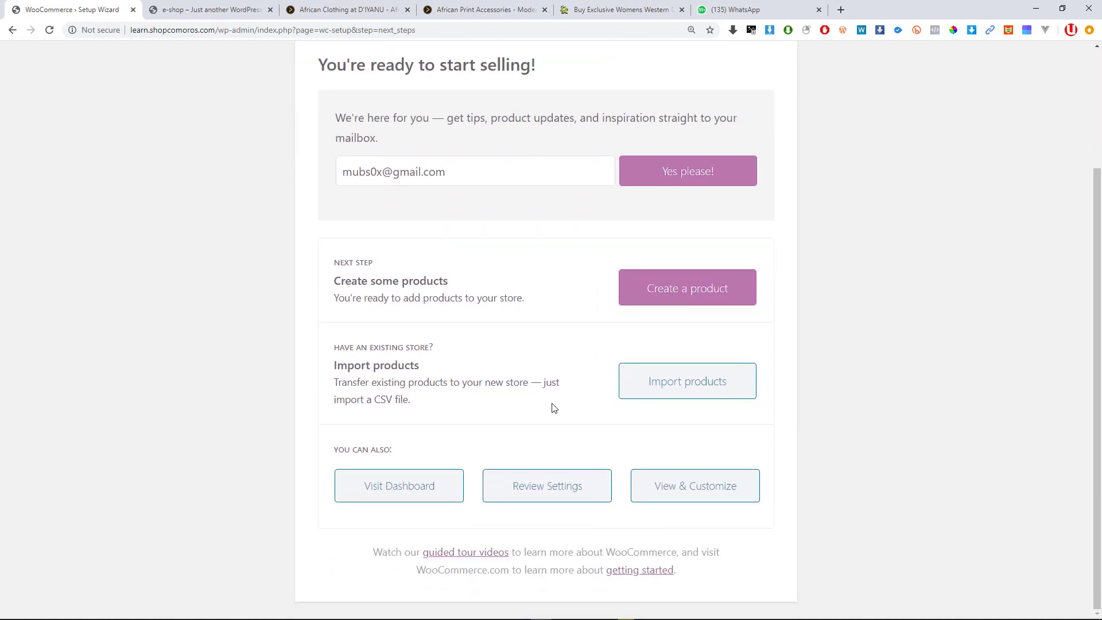
scroll(555, 408, "up", 3)
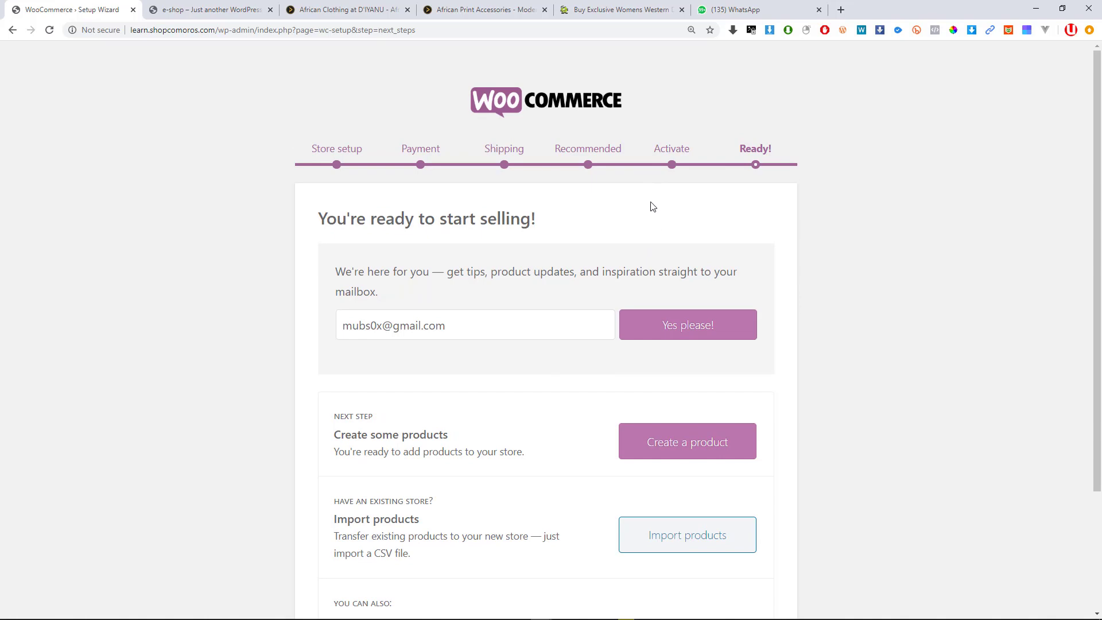
scroll(653, 207, "down", 3)
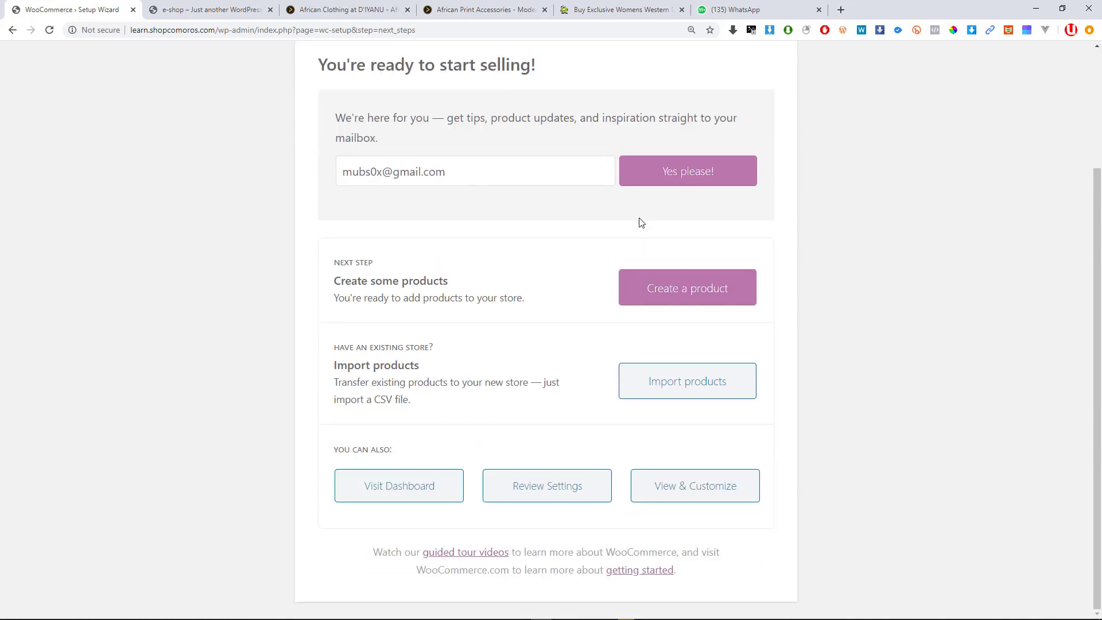
left_click(405, 494)
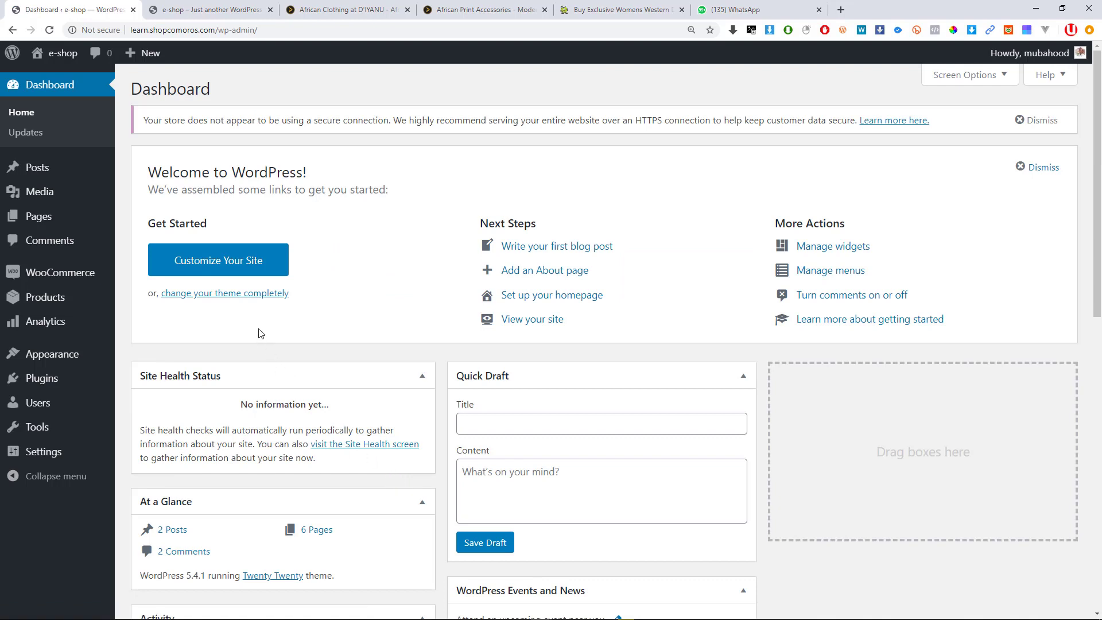
Reload the e-shop storefront, look over its home page, and view the Shop page.
left_click(191, 6)
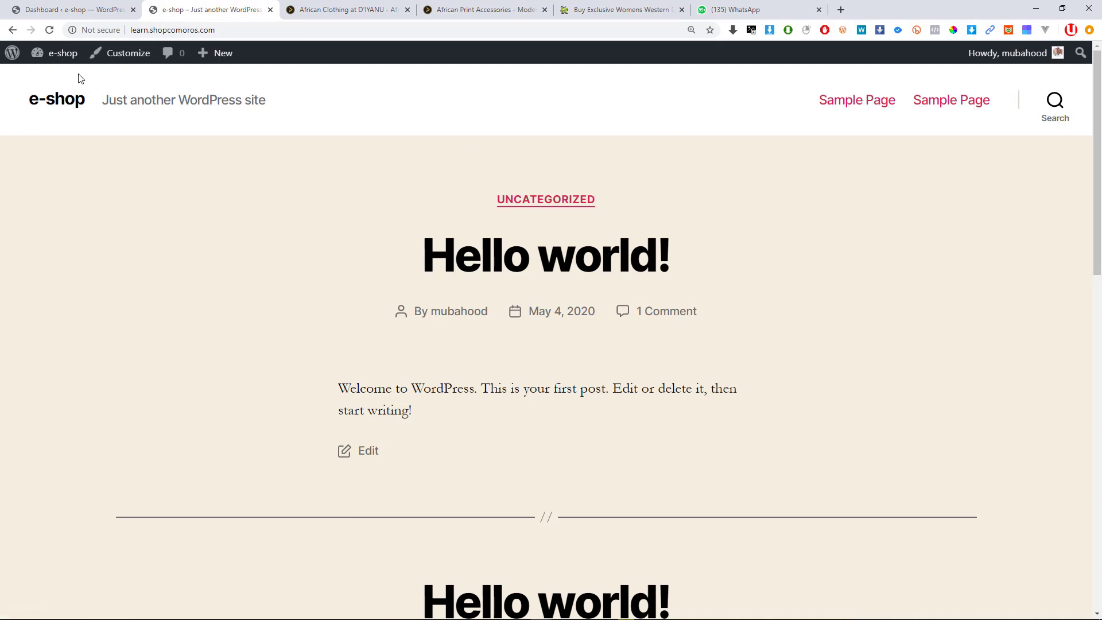
left_click(48, 31)
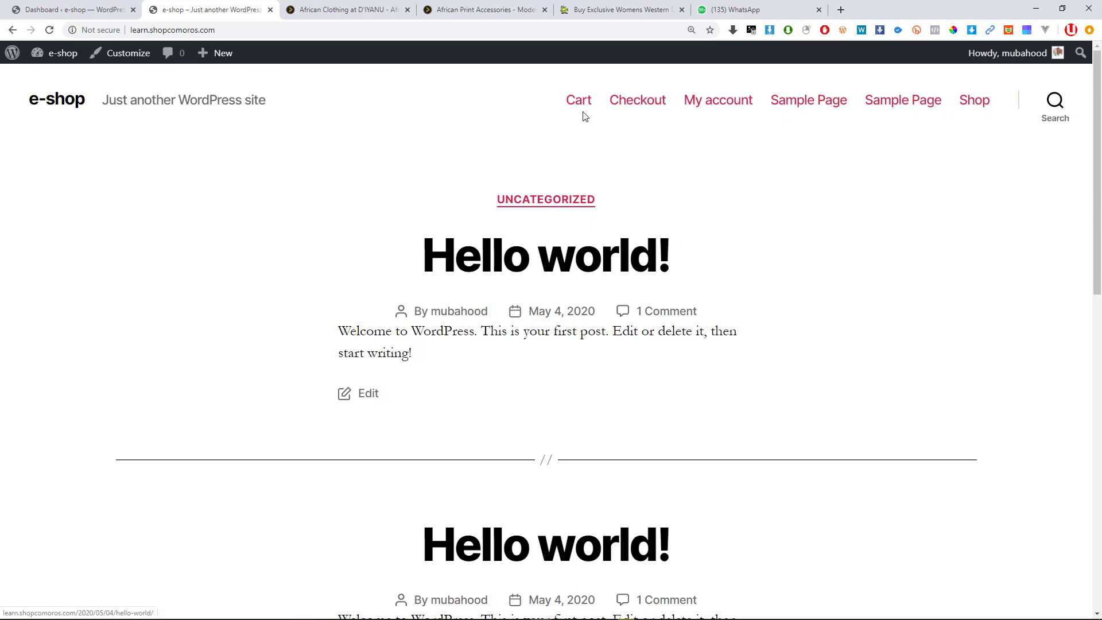
scroll(770, 222, "down", 10)
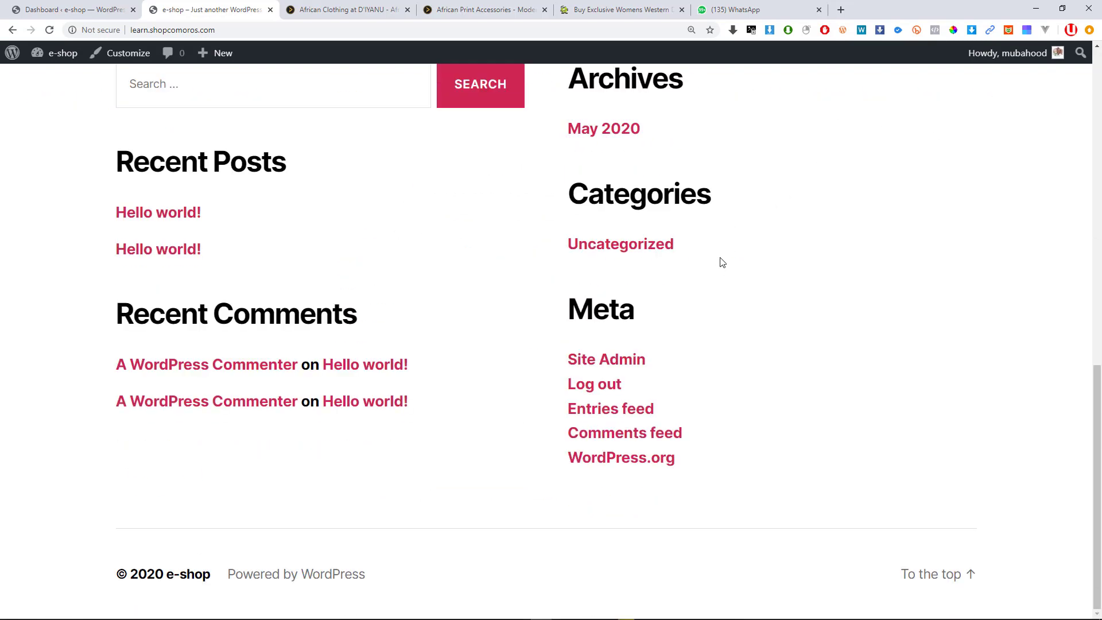
scroll(721, 260, "up", 10)
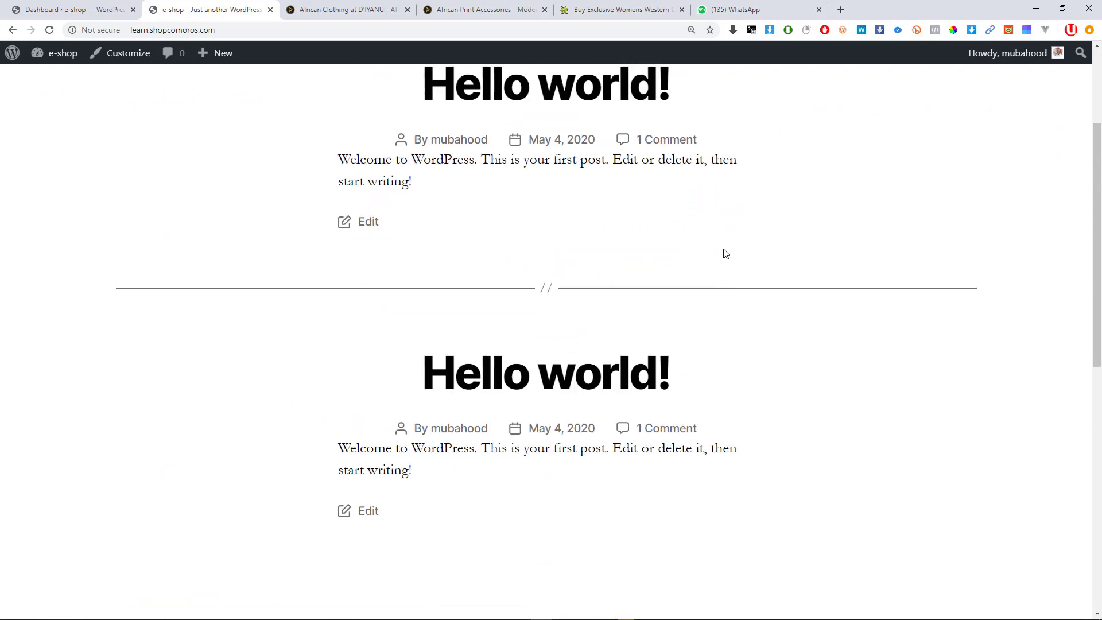
left_click(985, 106)
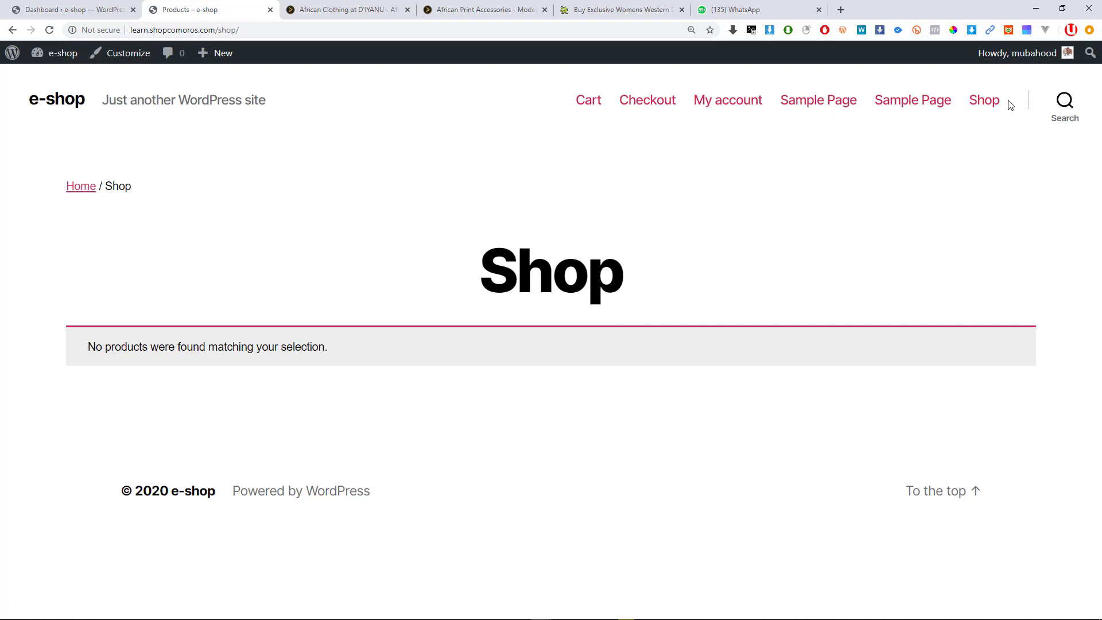
Return to the WordPress admin dashboard and enlarge the page display to 150%.
left_click(57, 5)
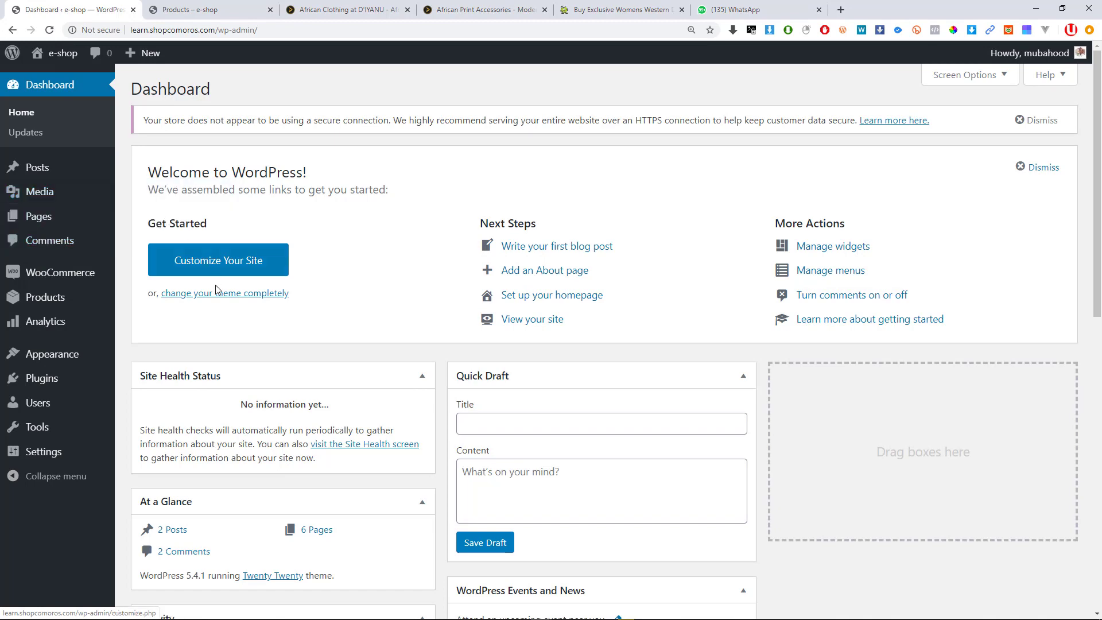
key("ctrl+plus")
key("ctrl+plus")
key("ctrl+plus")
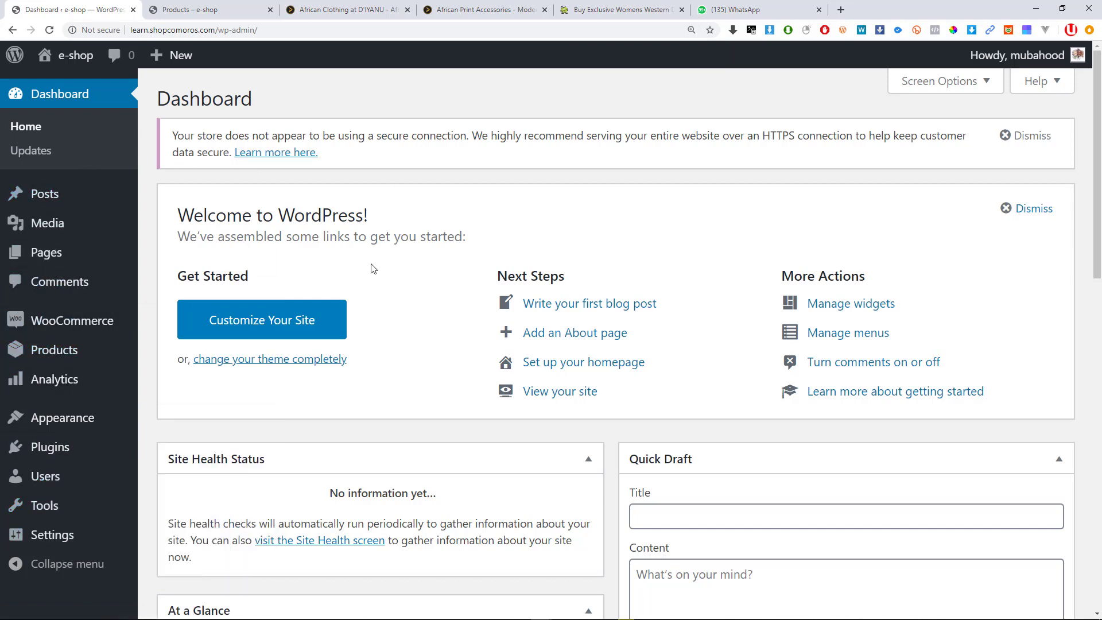
mouse_move(130, 328)
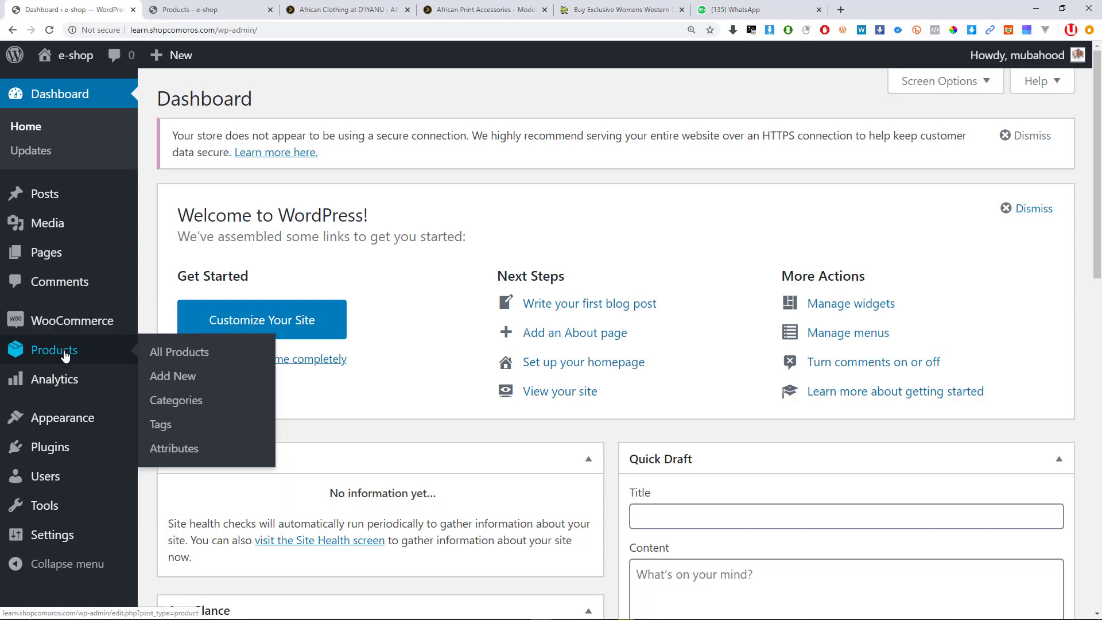
mouse_move(56, 385)
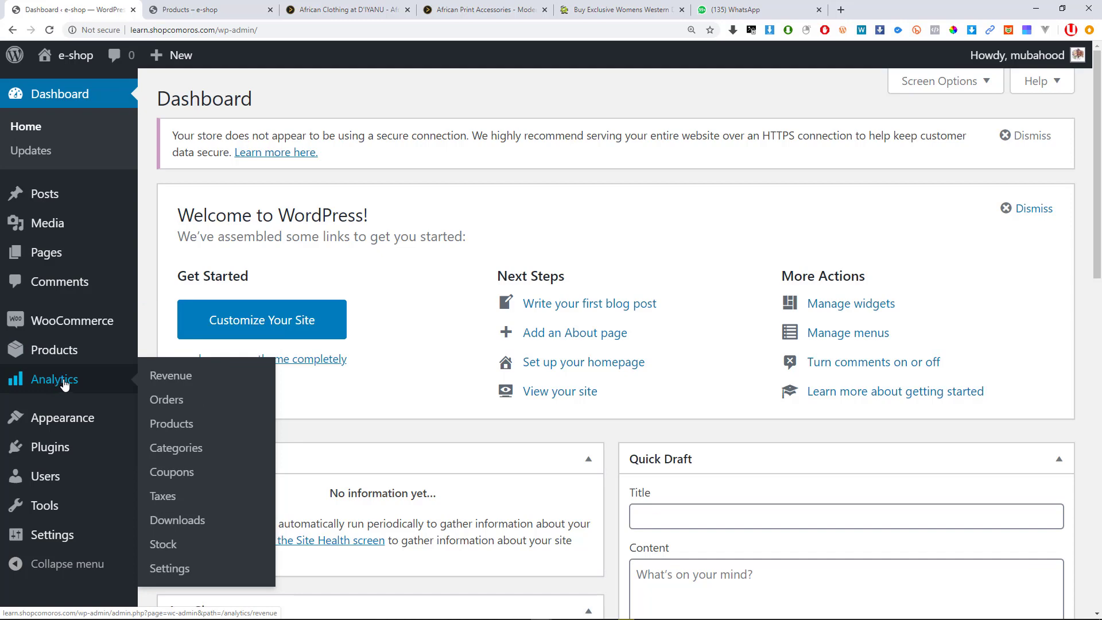
key("ctrl+plus")
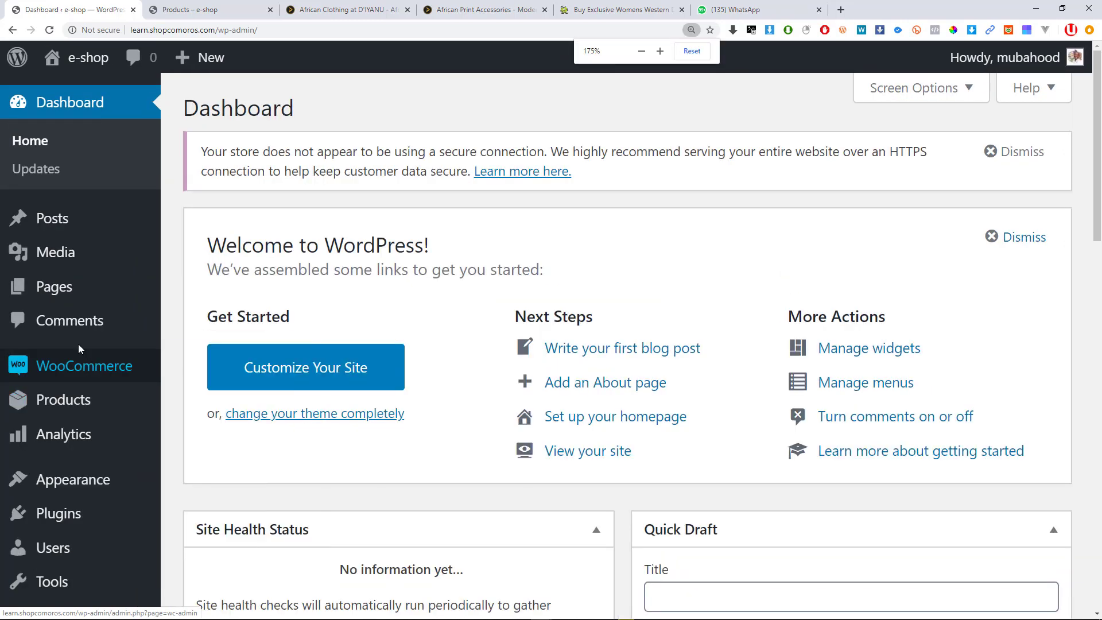
mouse_move(84, 360)
scroll(86, 360, "down", 1)
key("ctrl+minus")
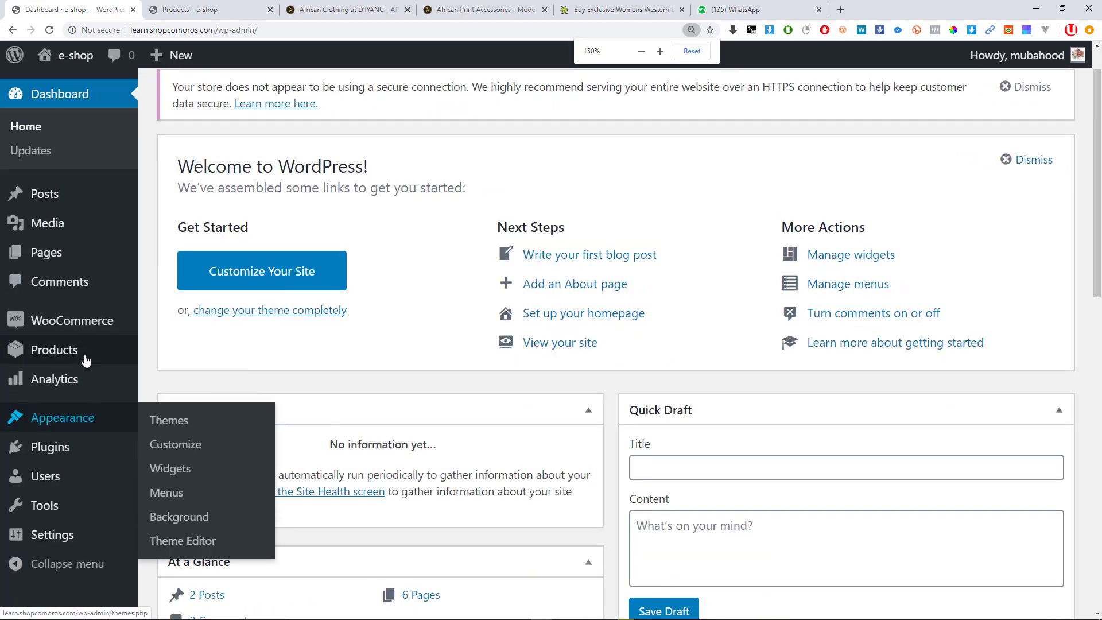
Open the WooCommerce dashboard and set its reporting date range to Week to Date.
left_click(61, 325)
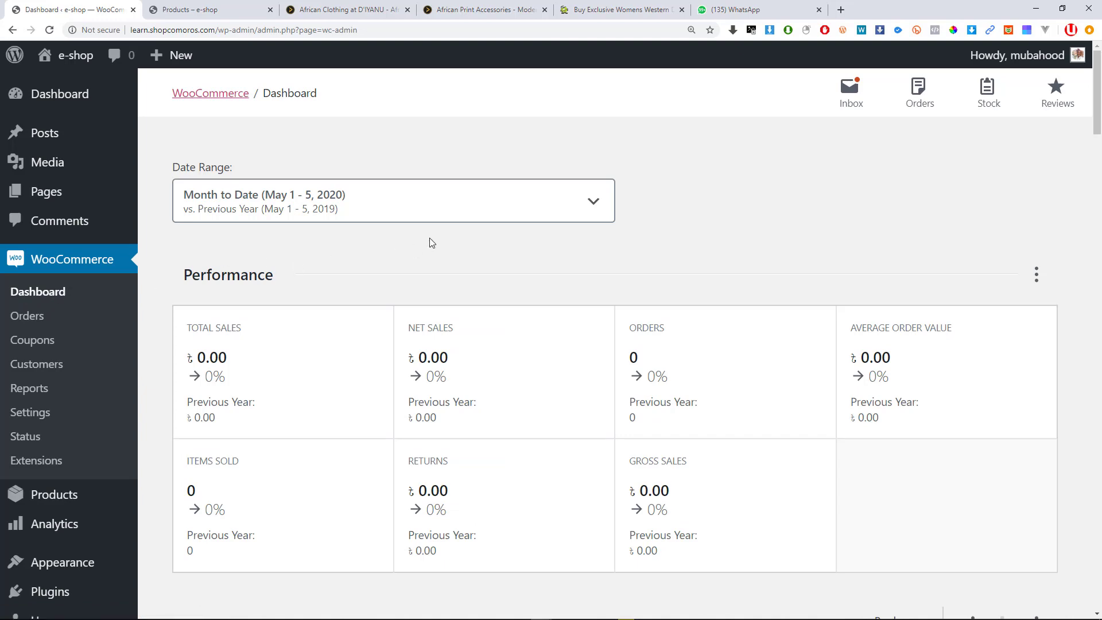
scroll(405, 230, "down", 5)
scroll(402, 229, "up", 5)
scroll(225, 283, "down", 1)
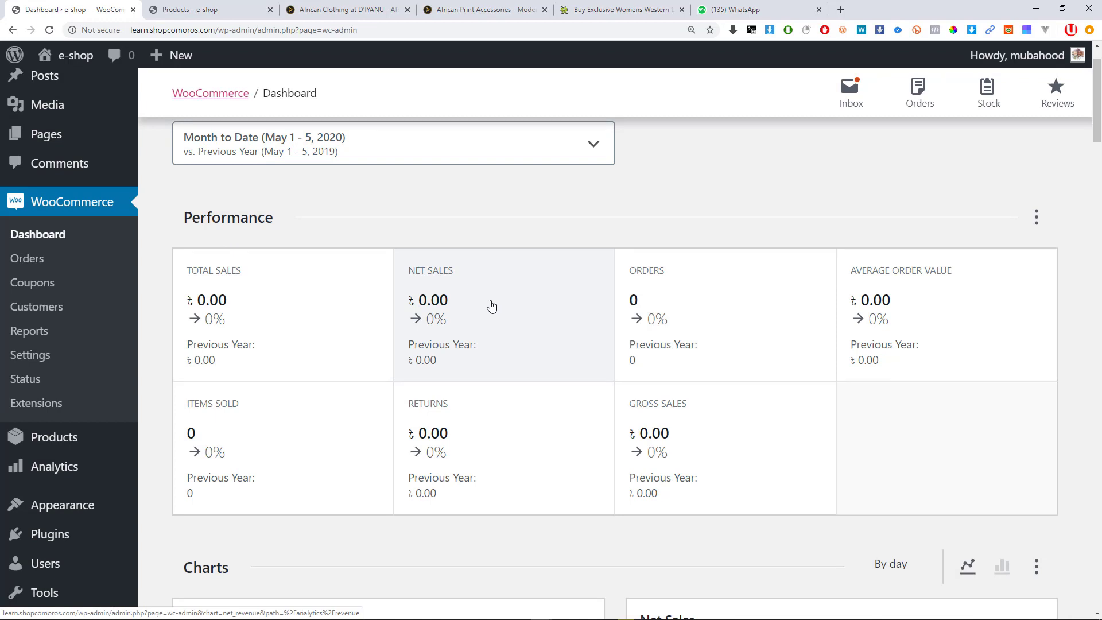
left_click(234, 154)
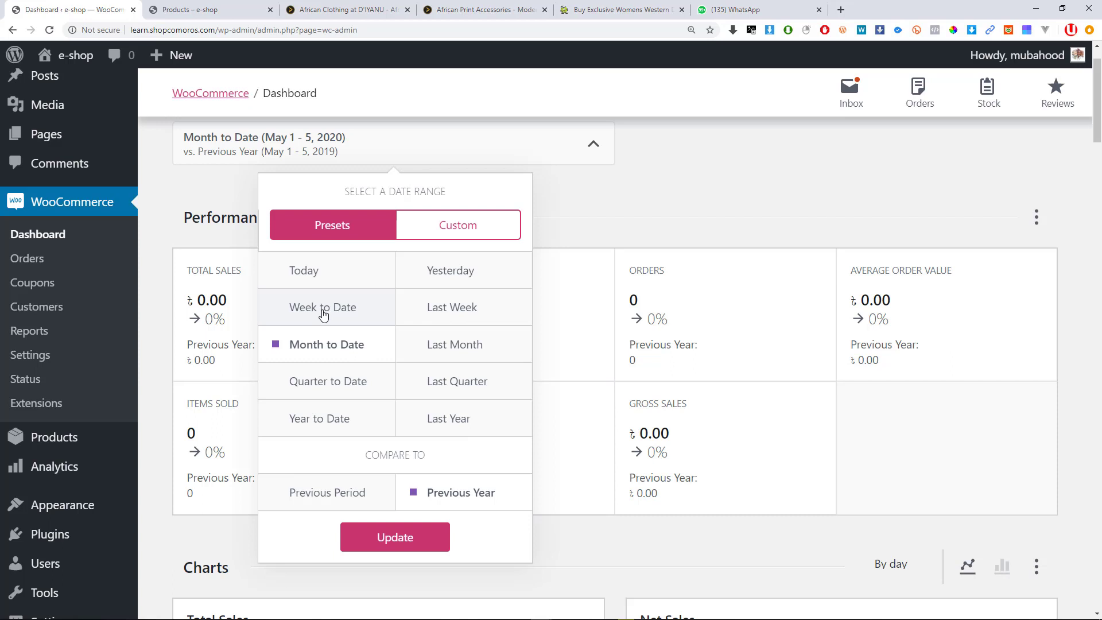
left_click(344, 310)
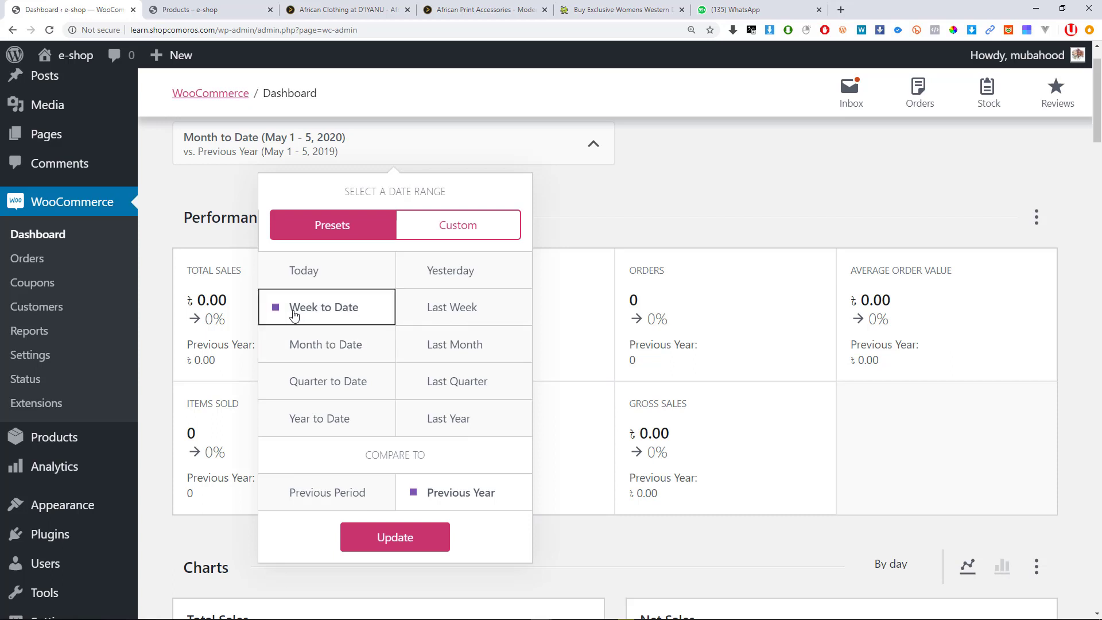
left_click(385, 539)
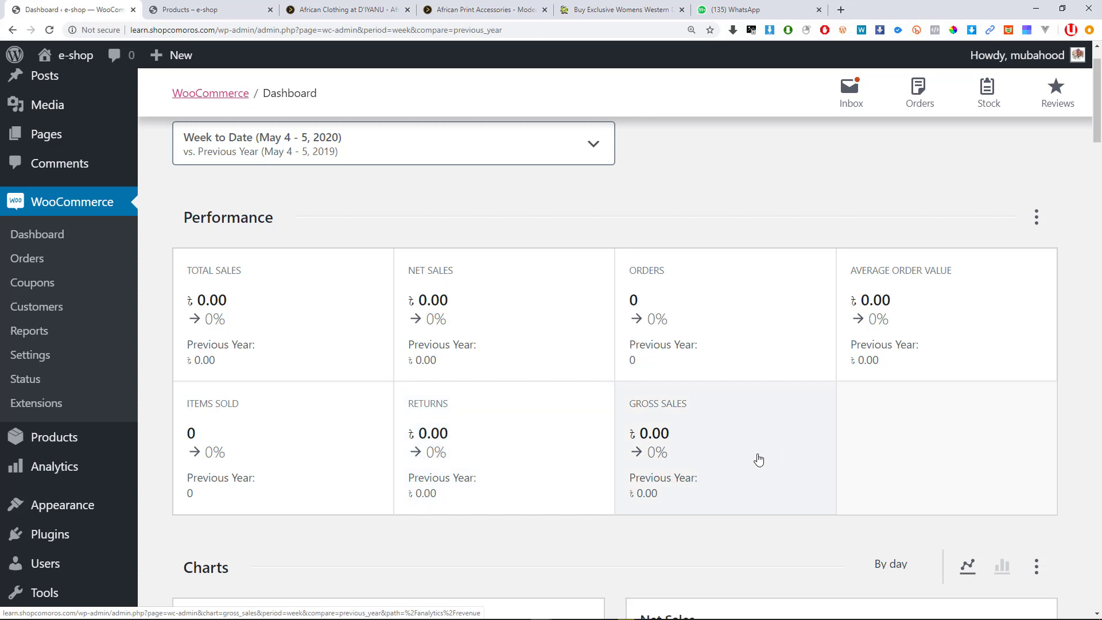
Examine the WooCommerce dashboard's performance figures, sales, order, tax and shipping charts, and leaderboards.
scroll(639, 224, "up", 1)
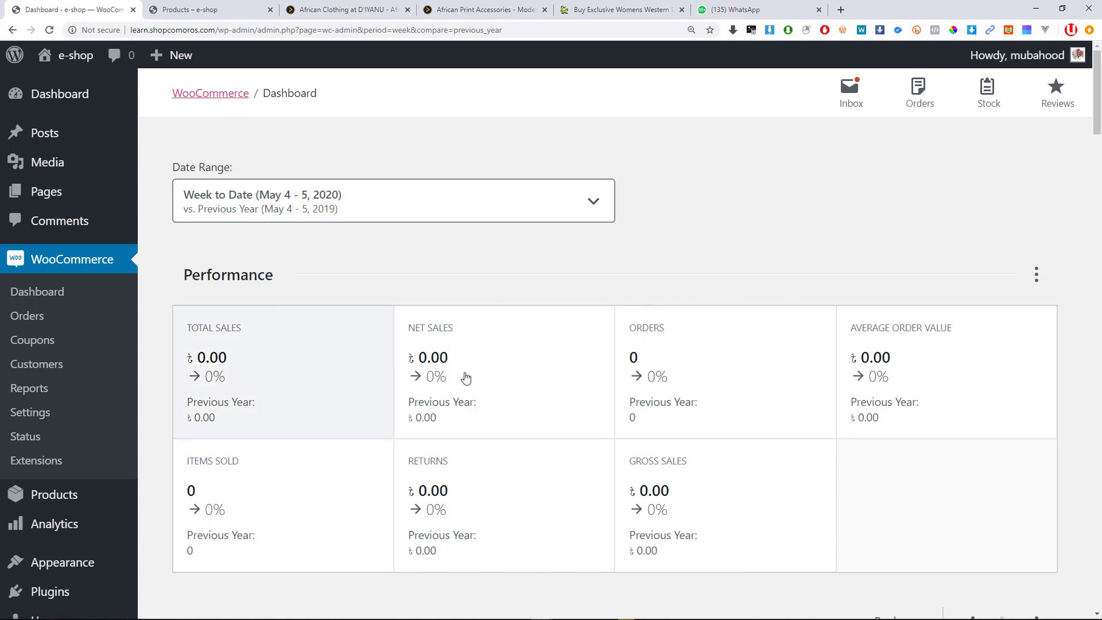
scroll(739, 365, "down", 2)
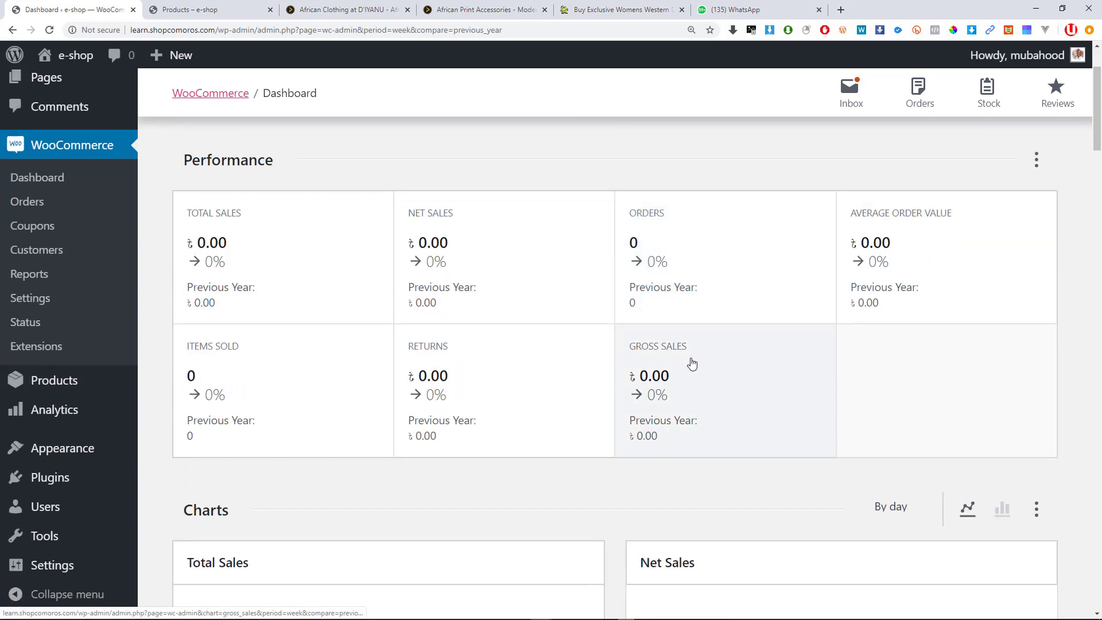
scroll(691, 364, "down", 2)
scroll(391, 420, "down", 2)
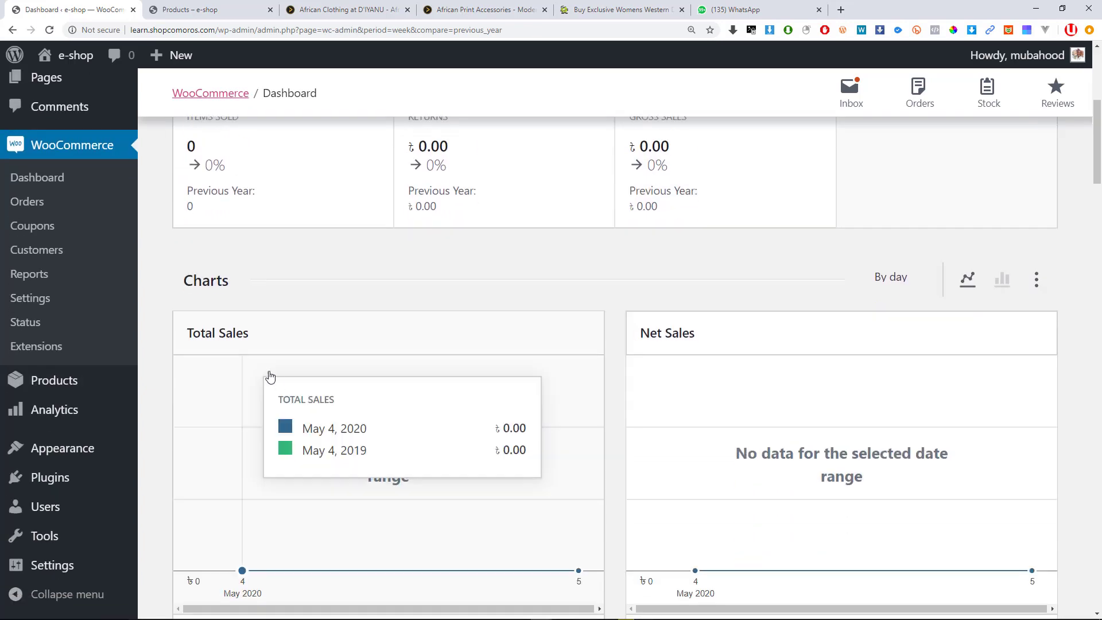
scroll(339, 509, "down", 2)
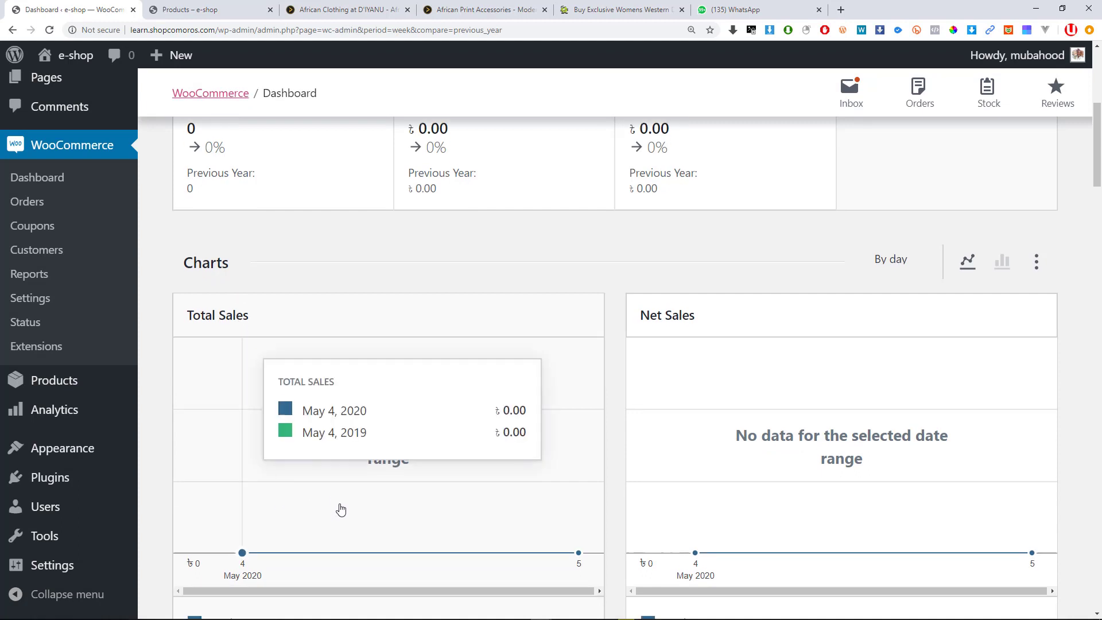
scroll(370, 468, "up", 1)
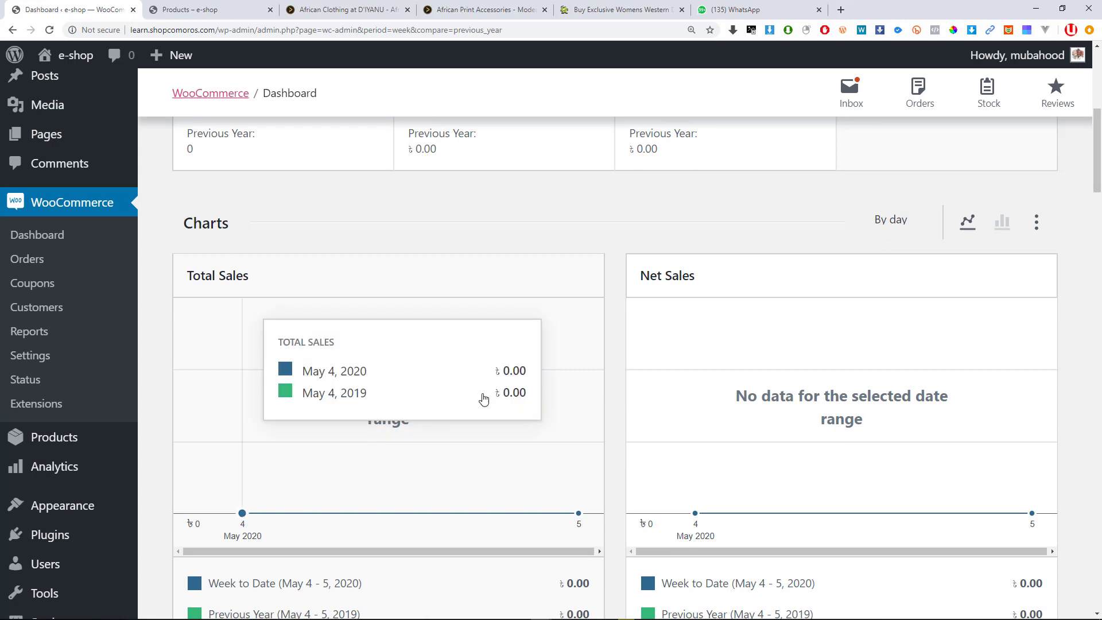
mouse_move(839, 347)
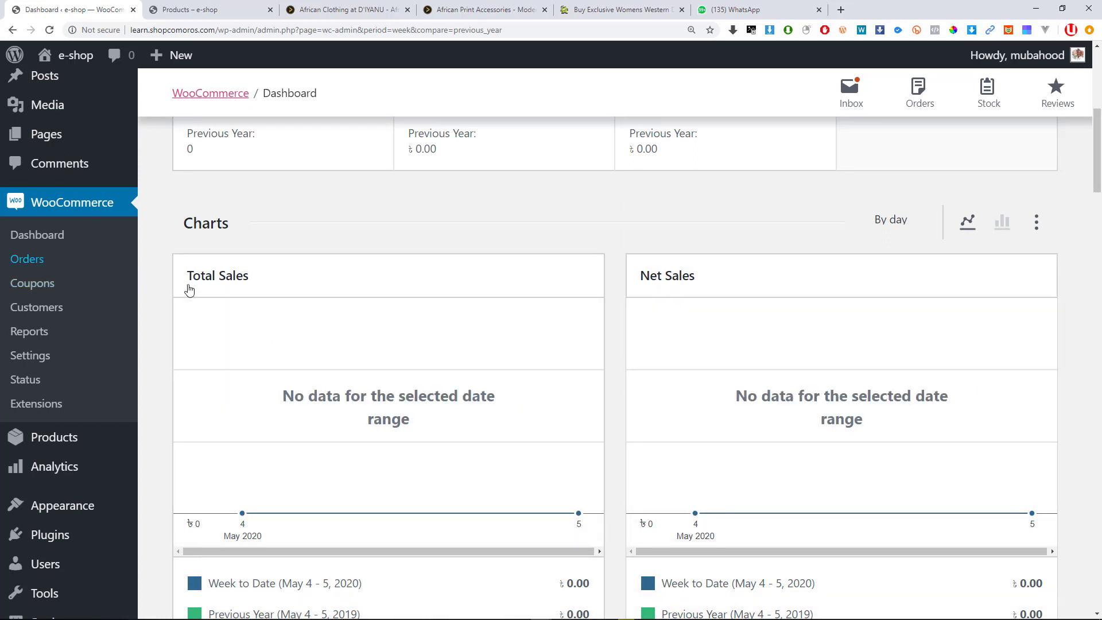
scroll(247, 328, "down", 7)
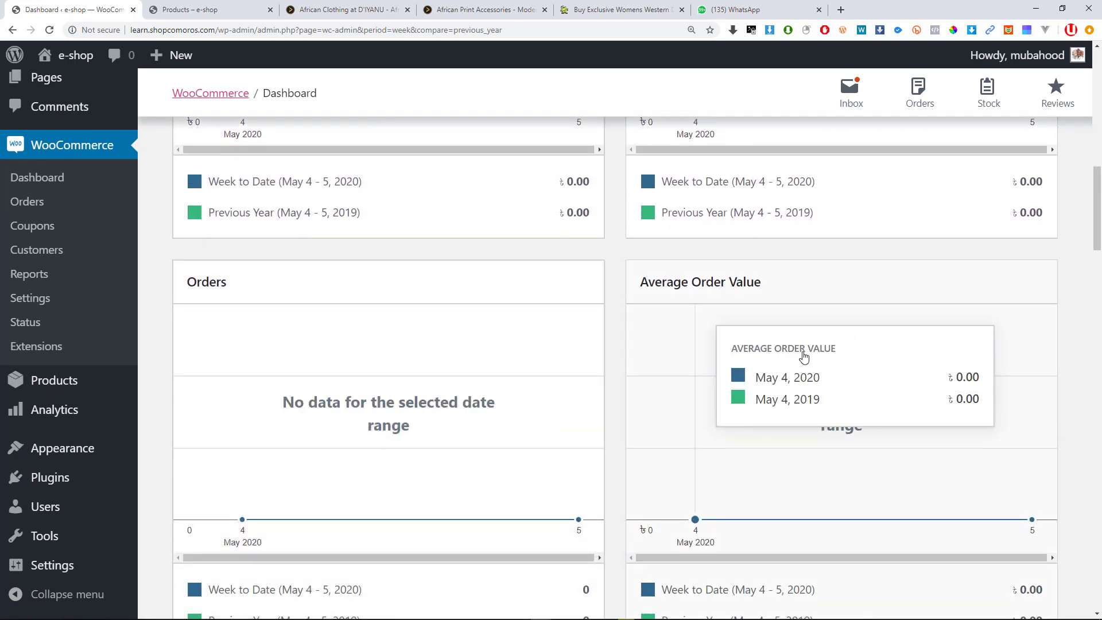
scroll(852, 400, "down", 1)
scroll(852, 400, "down", 12)
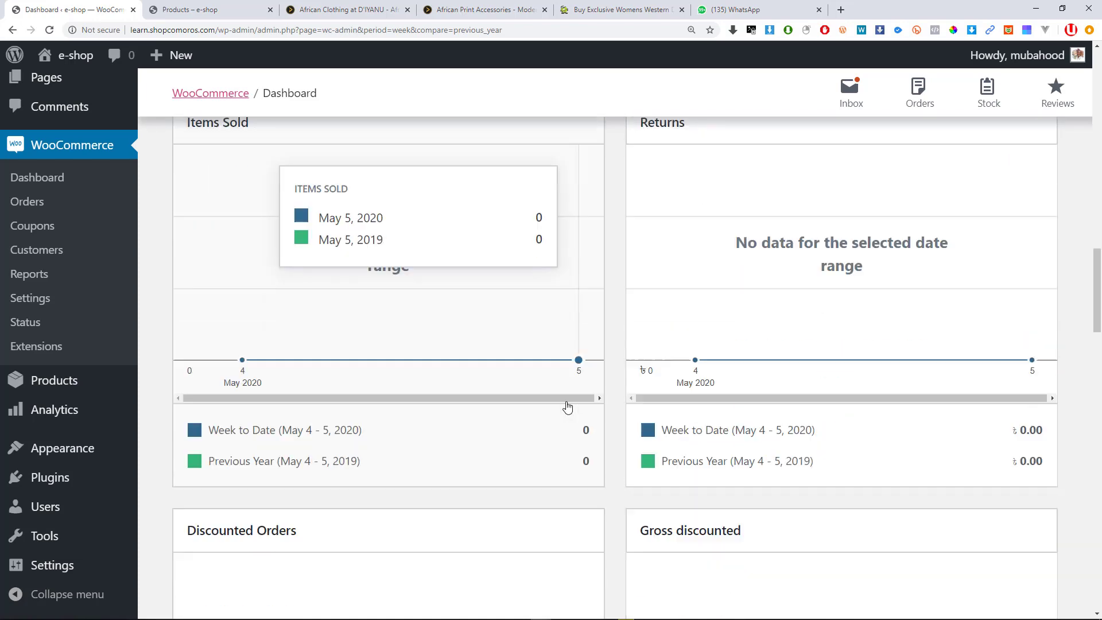
scroll(467, 419, "down", 18)
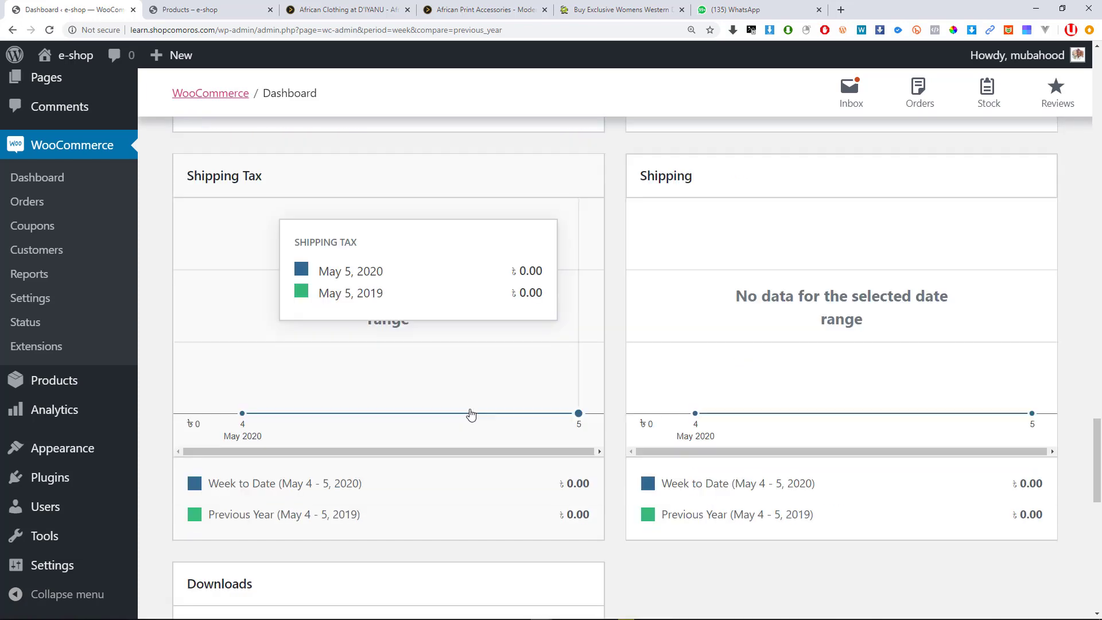
scroll(471, 413, "down", 5)
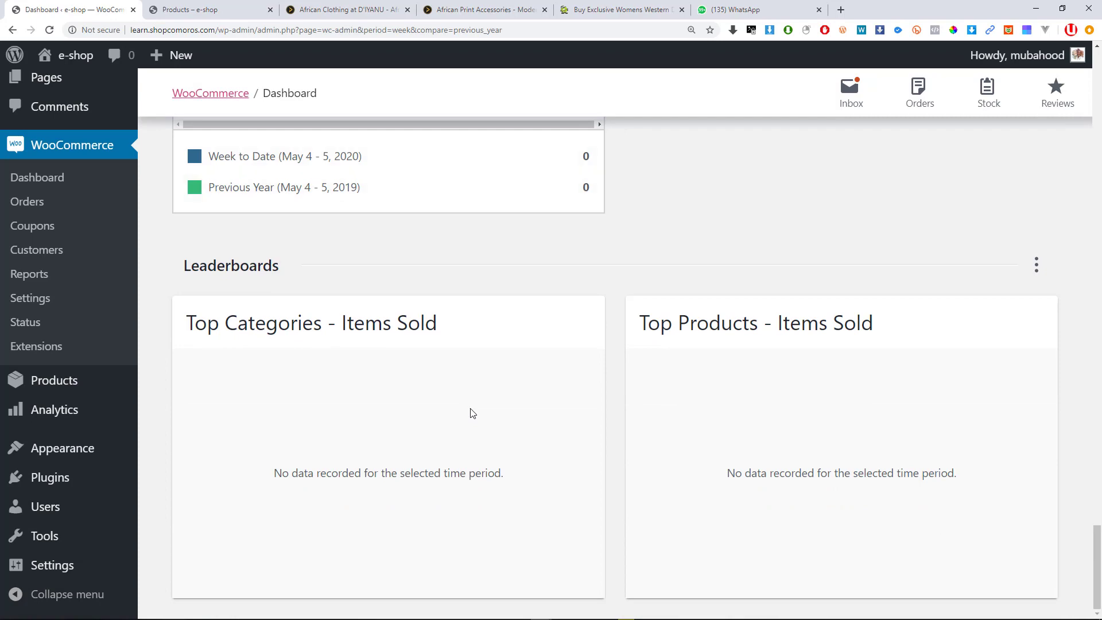
scroll(472, 412, "up", 16)
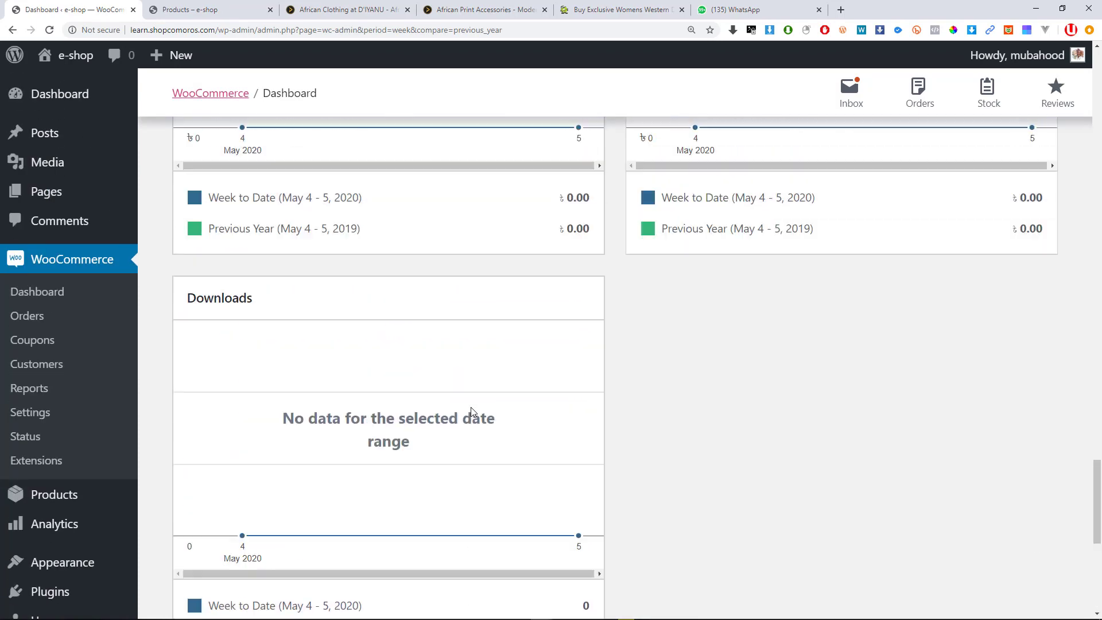
scroll(472, 412, "up", 16)
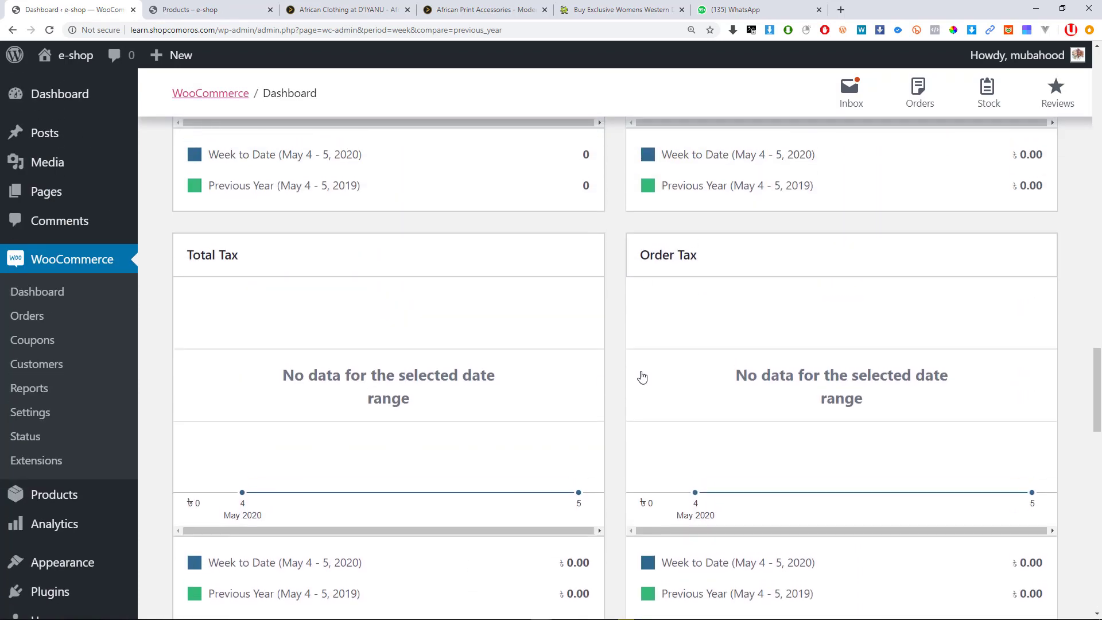
scroll(643, 368, "up", 4)
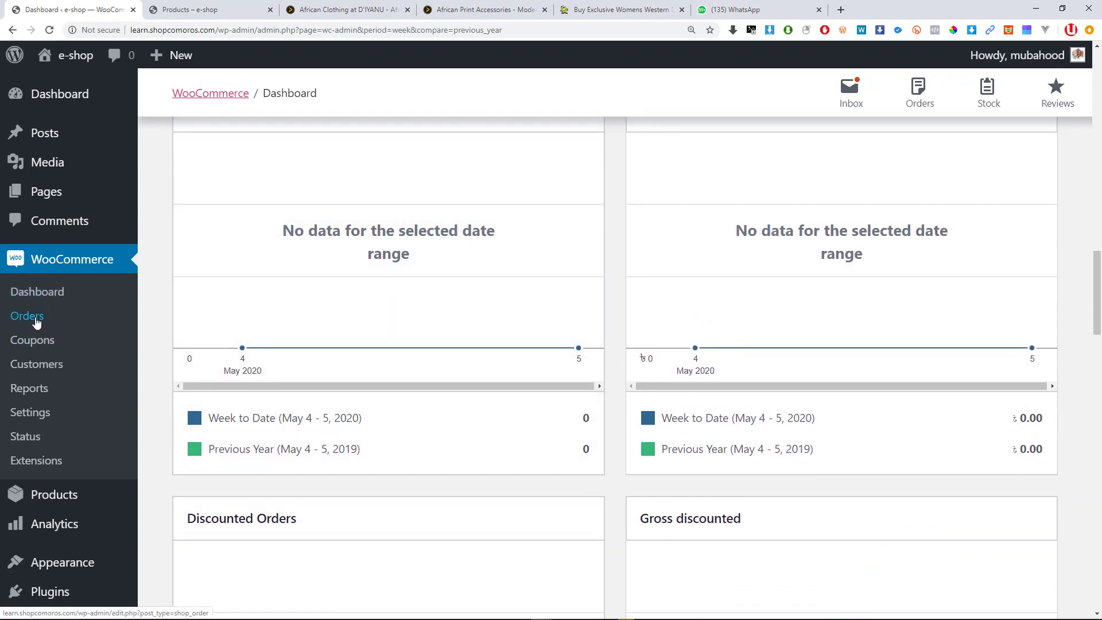
Open the WooCommerce orders page and look it over.
left_click(34, 319)
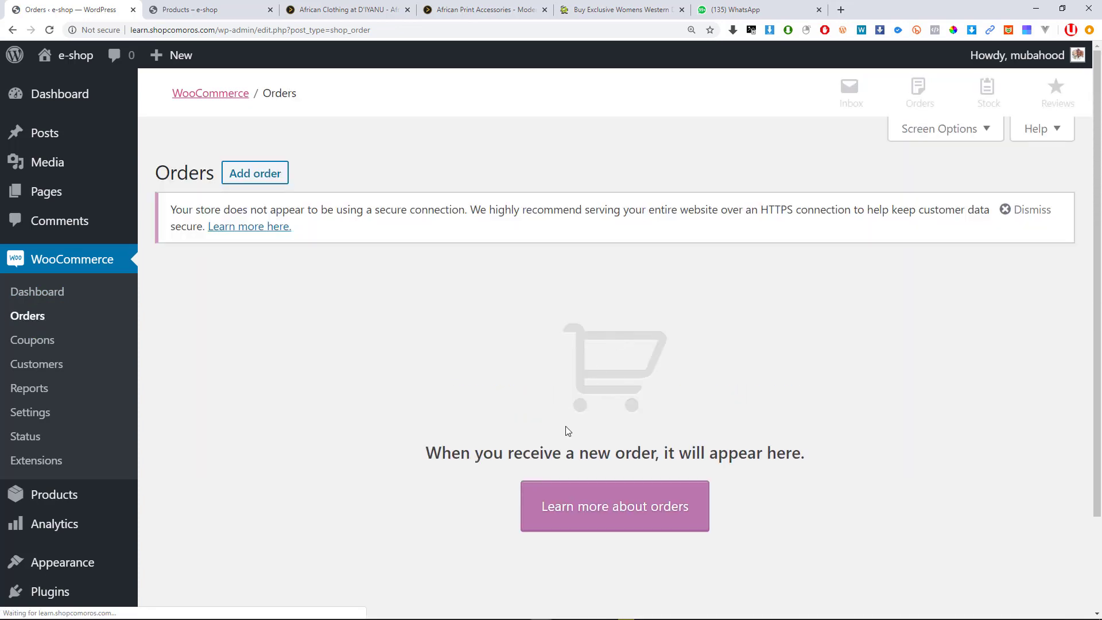
scroll(498, 285, "down", 2)
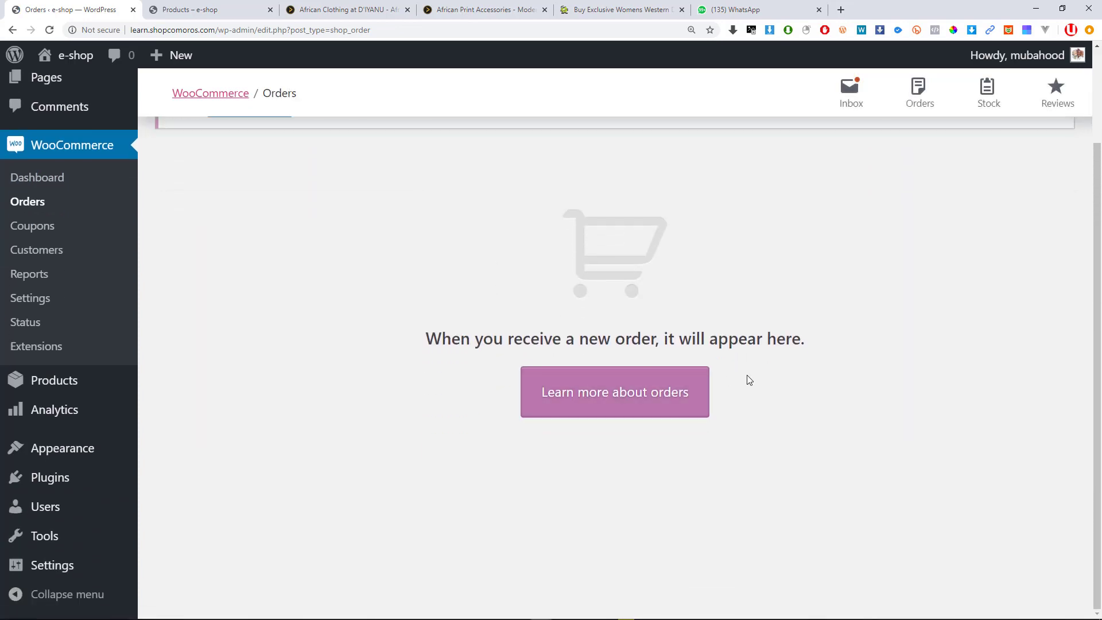
scroll(601, 323, "up", 2)
scroll(608, 317, "down", 2)
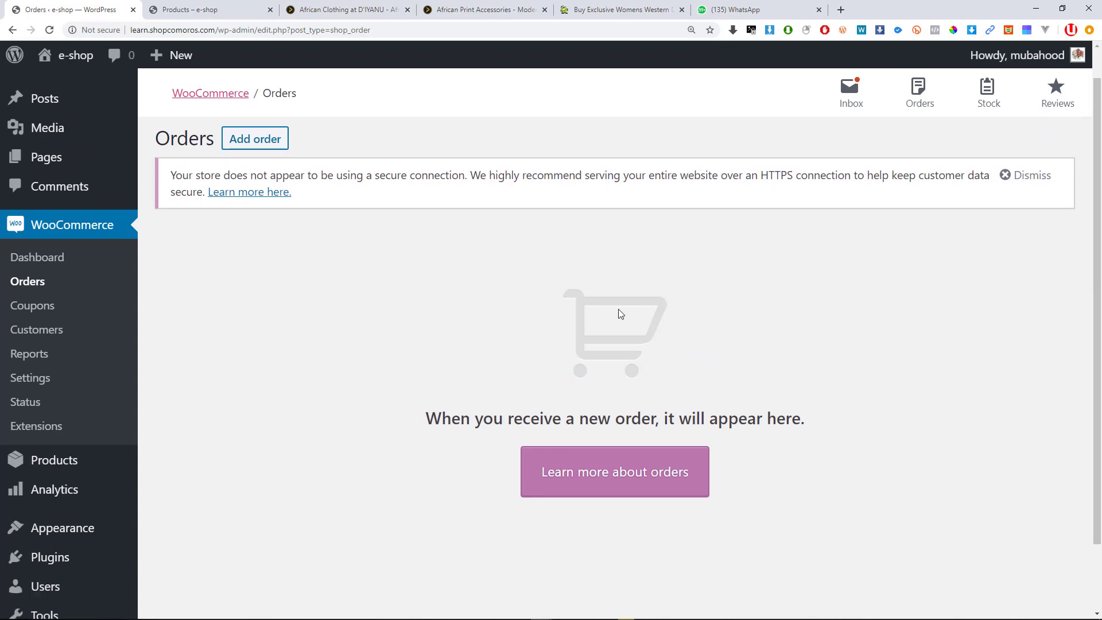
scroll(618, 313, "up", 2)
scroll(360, 377, "down", 2)
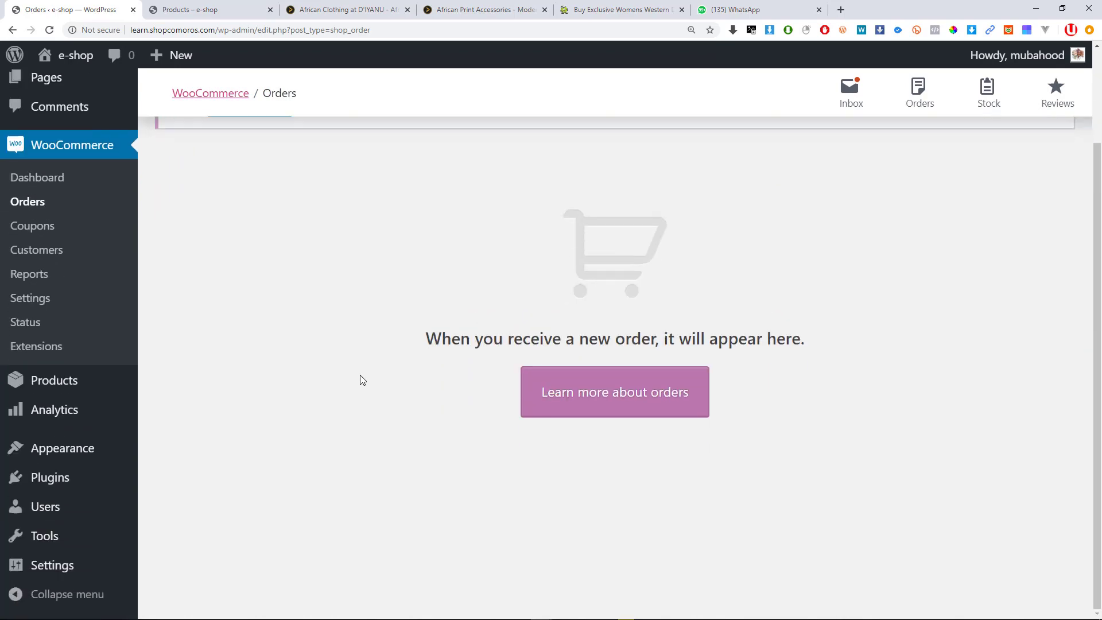
scroll(290, 367, "up", 2)
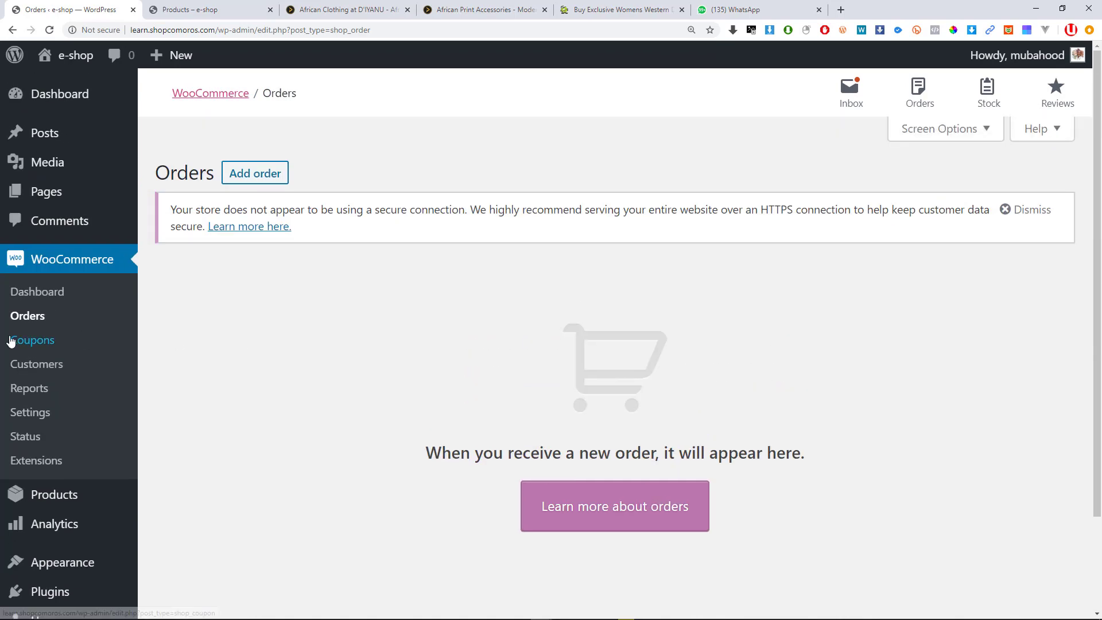
Open the WooCommerce reports and look over the sales by date report for the last 7 days.
left_click(30, 395)
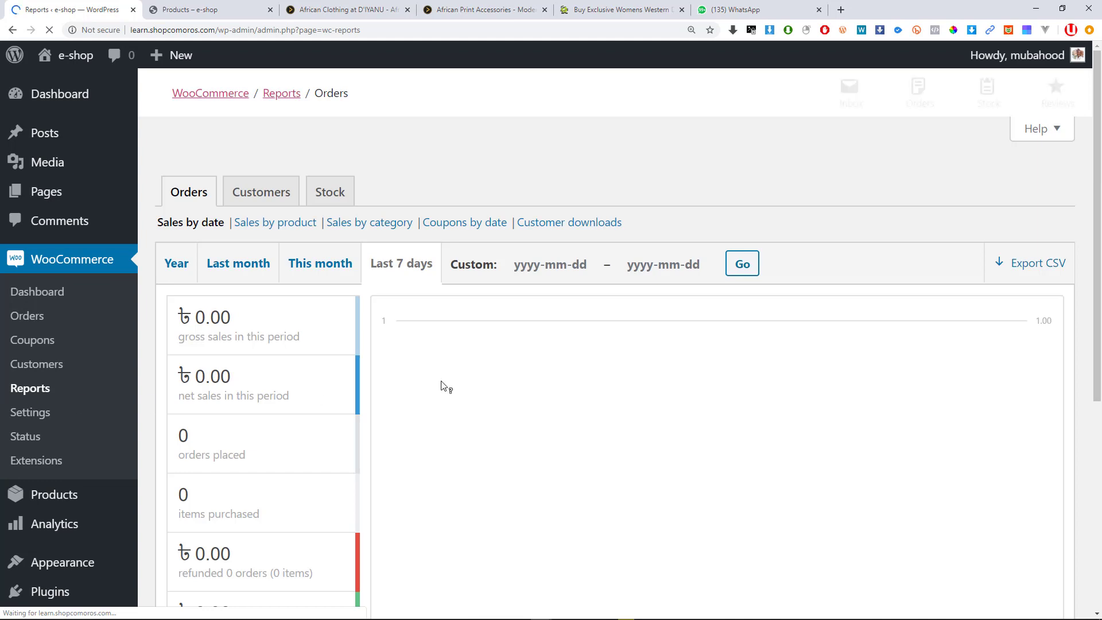
scroll(376, 374, "down", 6)
scroll(383, 377, "up", 6)
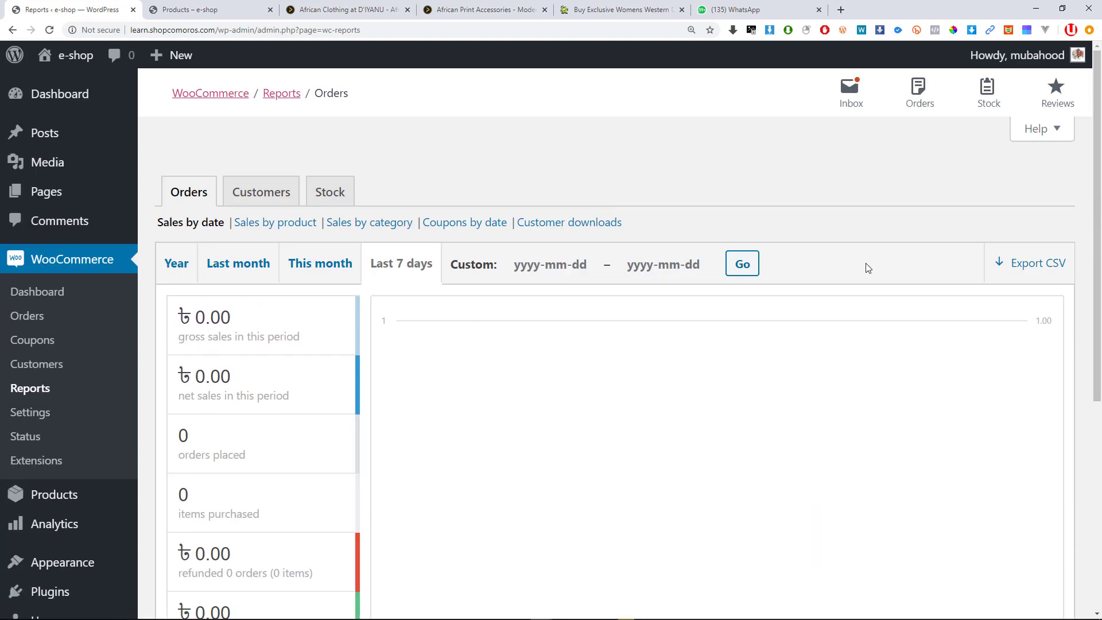
Open the WooCommerce general settings and review the store address, selling location, tax, coupon and currency options.
scroll(57, 356, "down", 1)
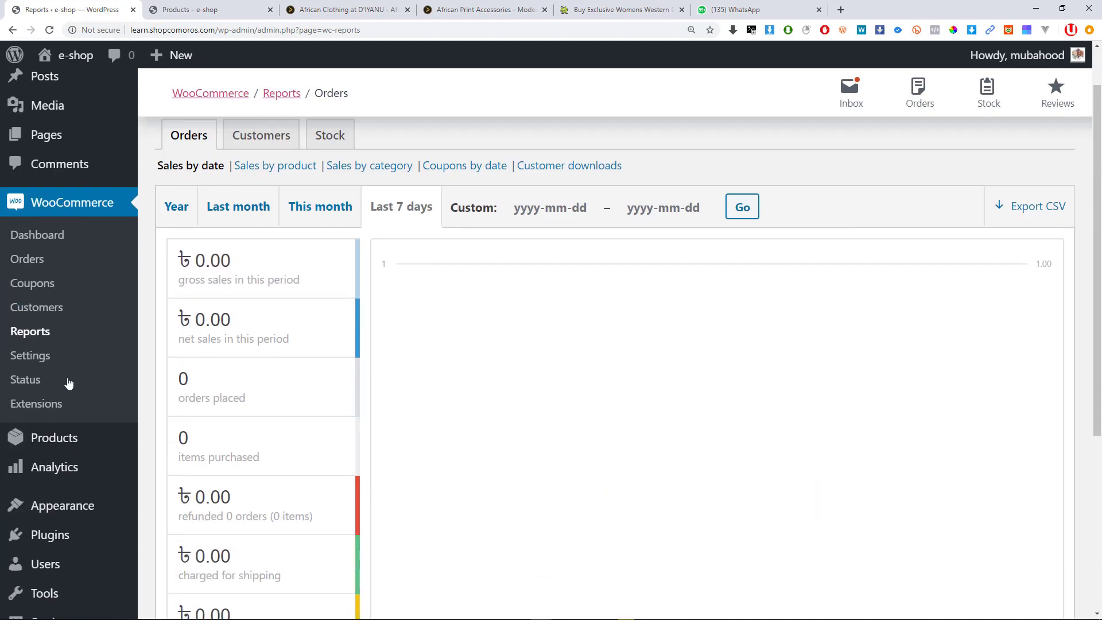
left_click(26, 356)
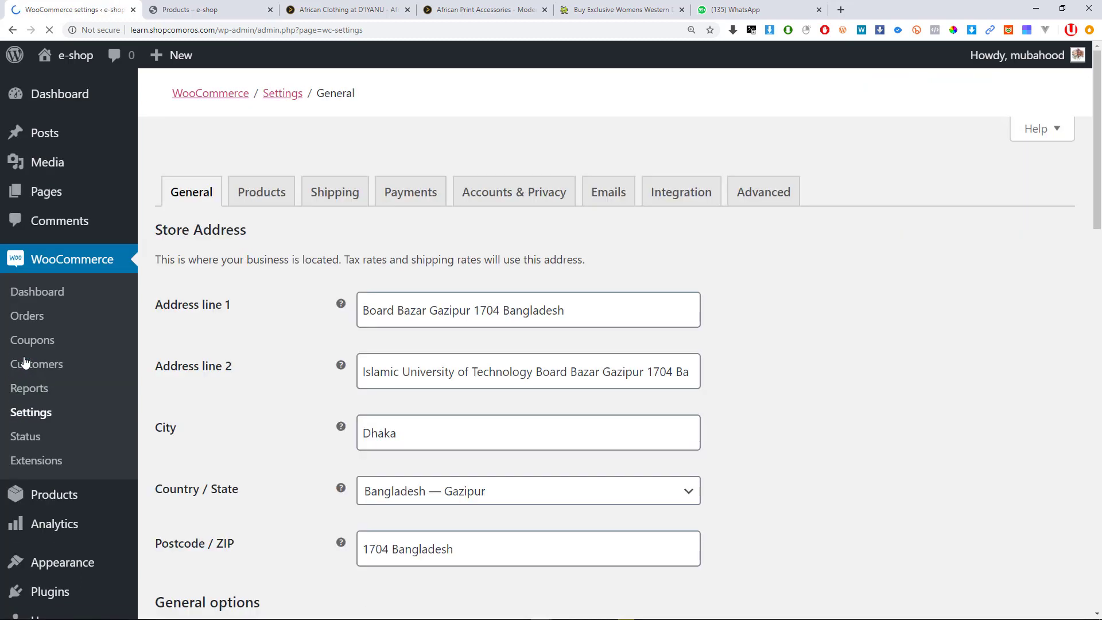
scroll(456, 298, "down", 10)
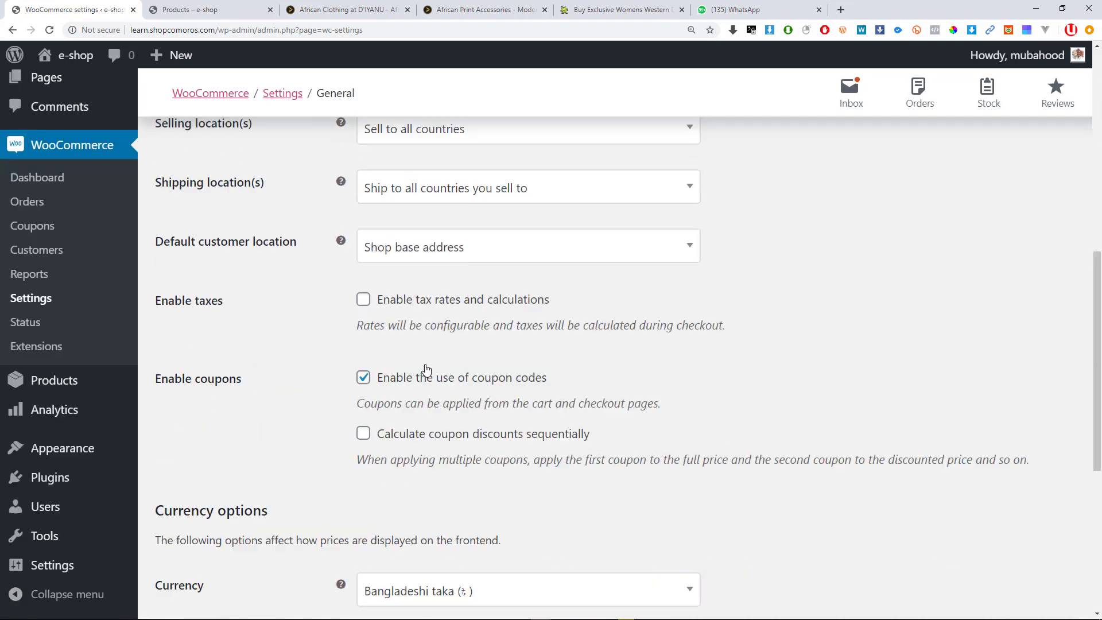
scroll(428, 368, "up", 10)
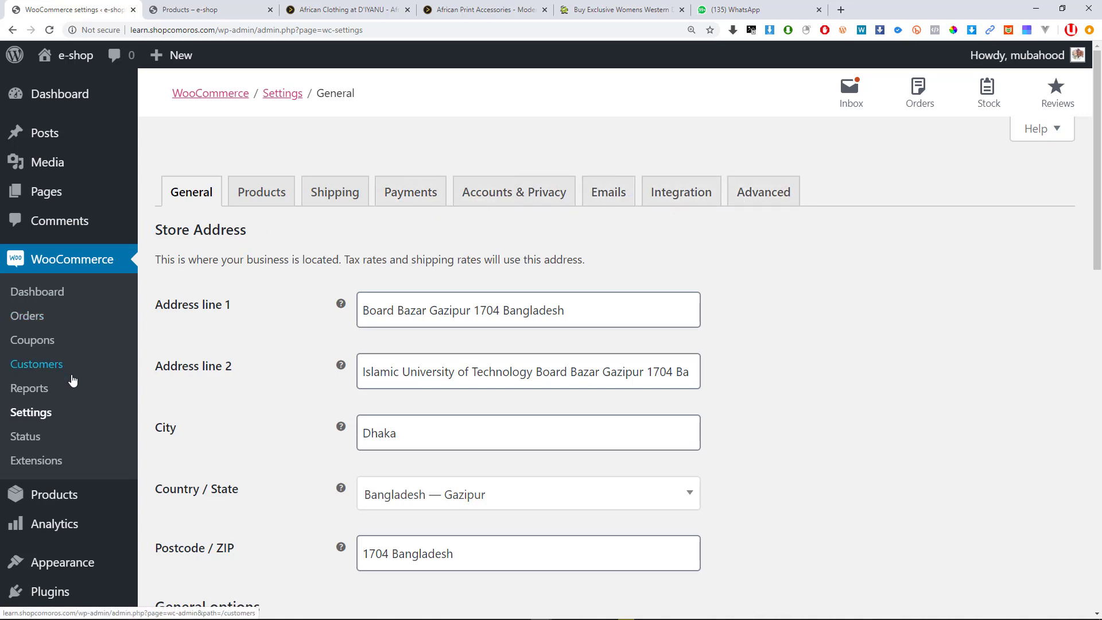
Open the WooCommerce system status page and look over the WordPress environment details.
scroll(68, 368, "down", 1)
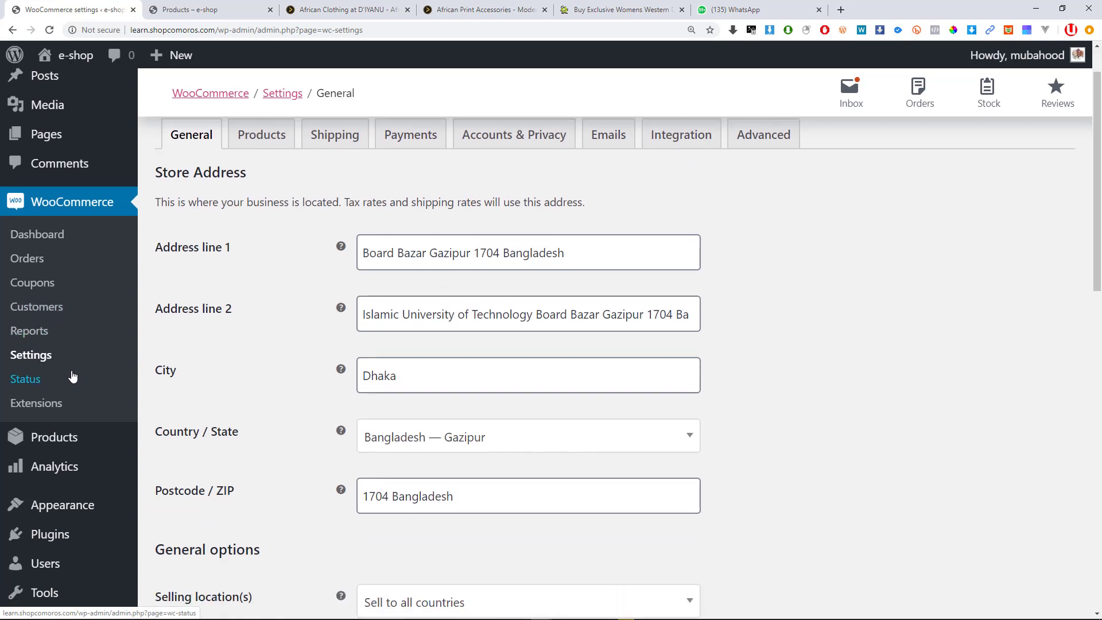
left_click(19, 383)
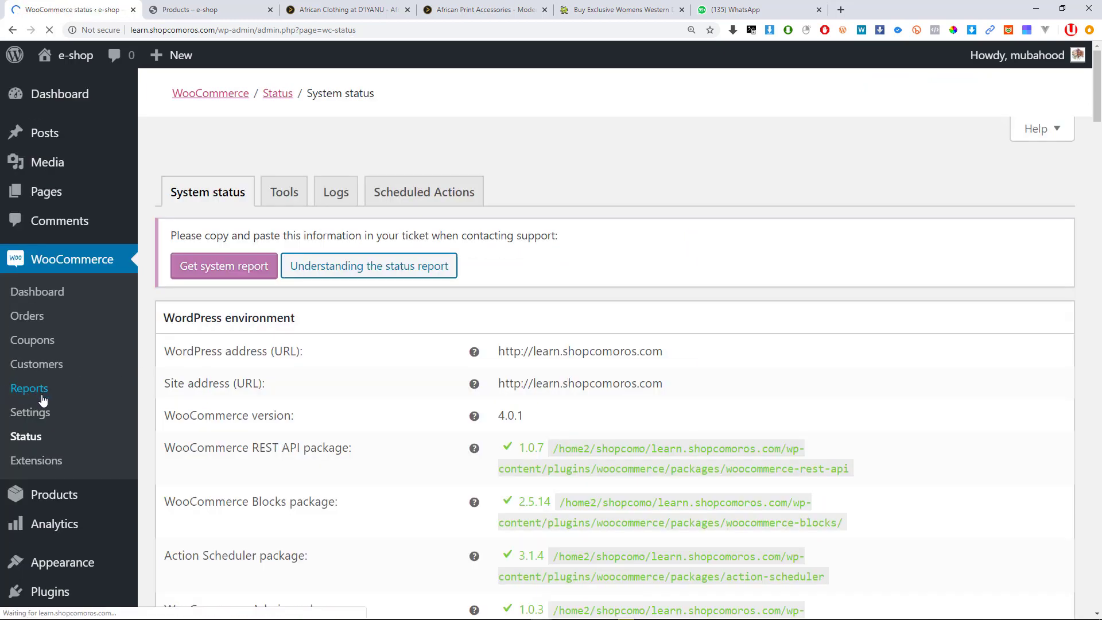
scroll(42, 401, "down", 4)
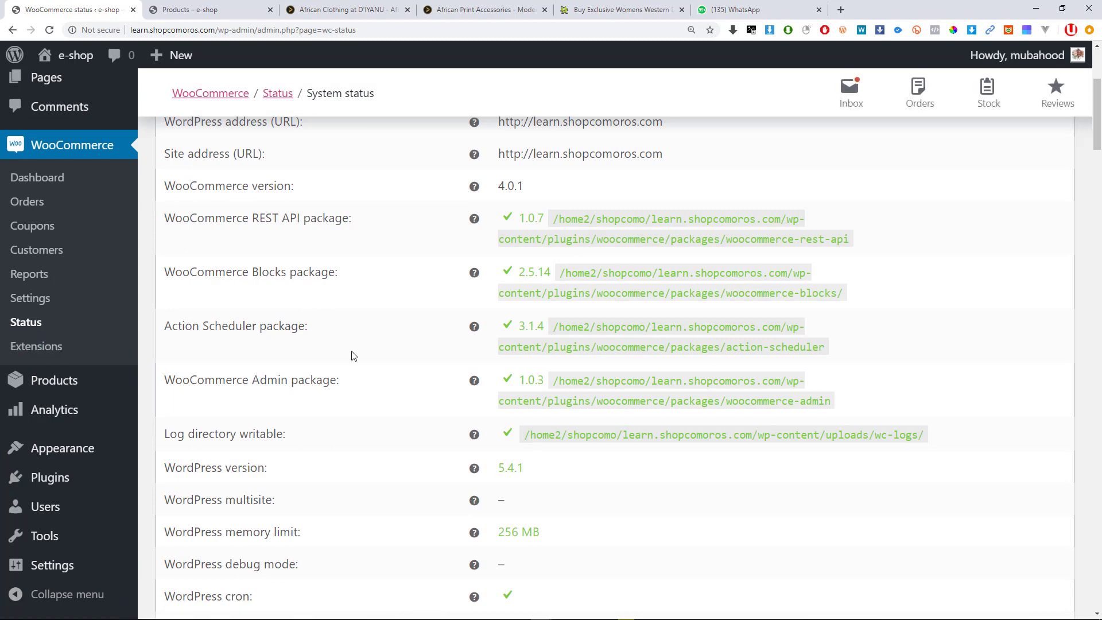
scroll(353, 357, "up", 4)
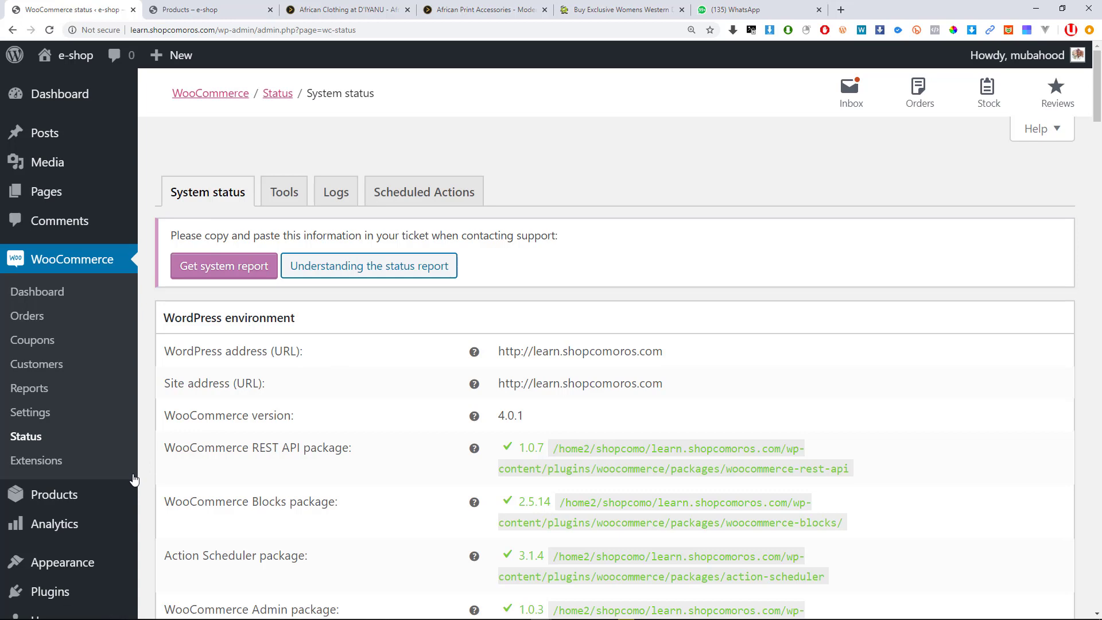
Open the WooCommerce extensions page and browse the featured extensions.
left_click(39, 463)
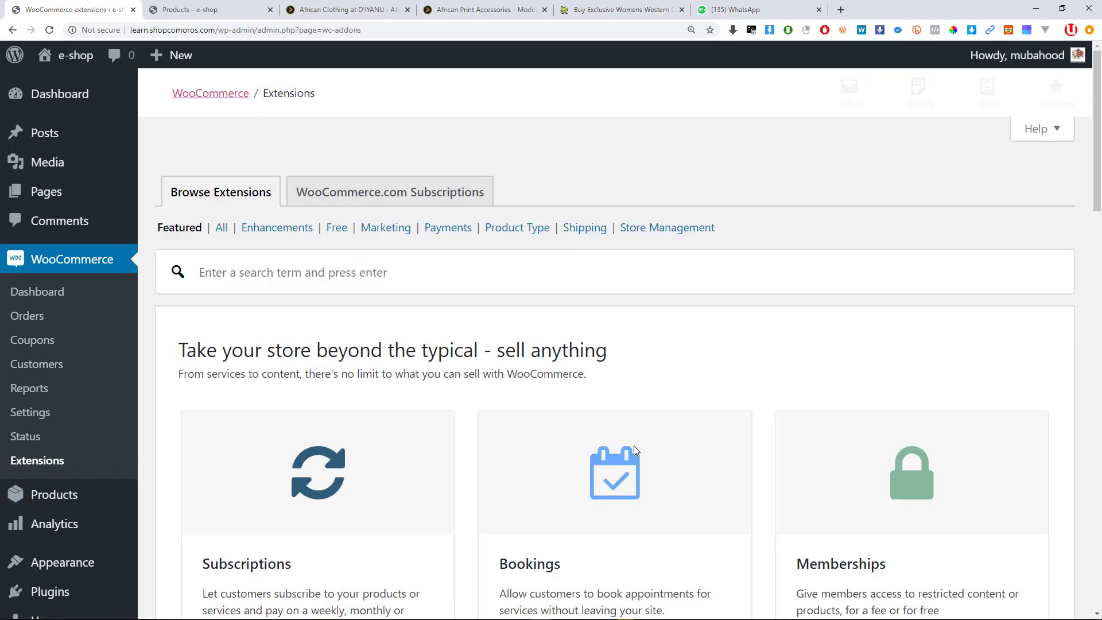
scroll(811, 447, "down", 5)
scroll(384, 386, "down", 6)
scroll(381, 312, "up", 5)
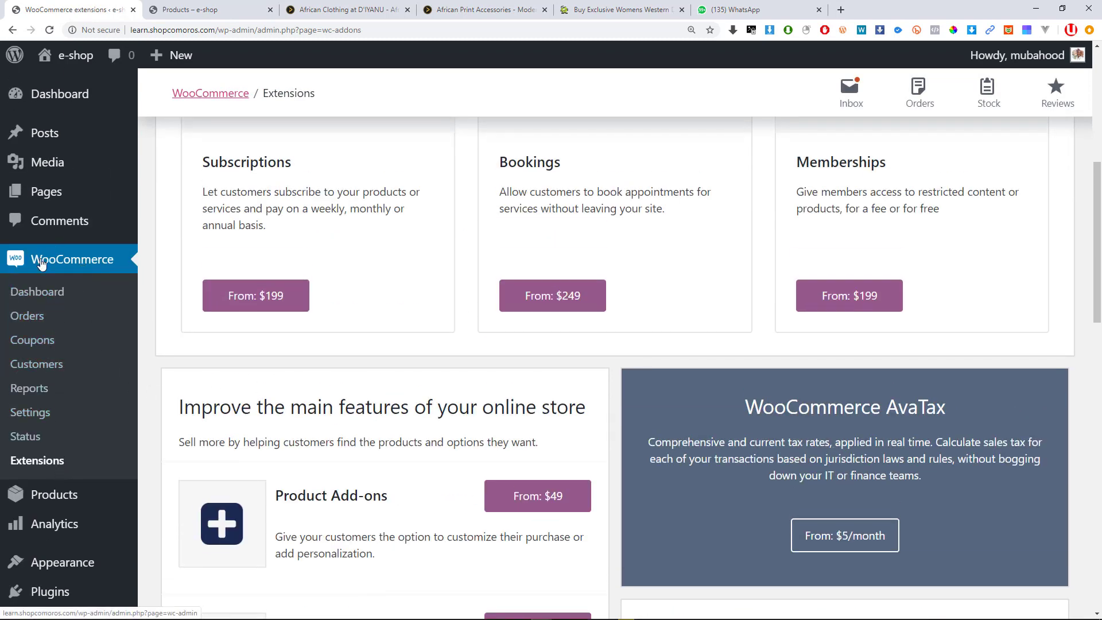
Open the store's all-products page and look over its product creation, import and other product type options.
scroll(40, 356, "down", 5)
mouse_move(38, 395)
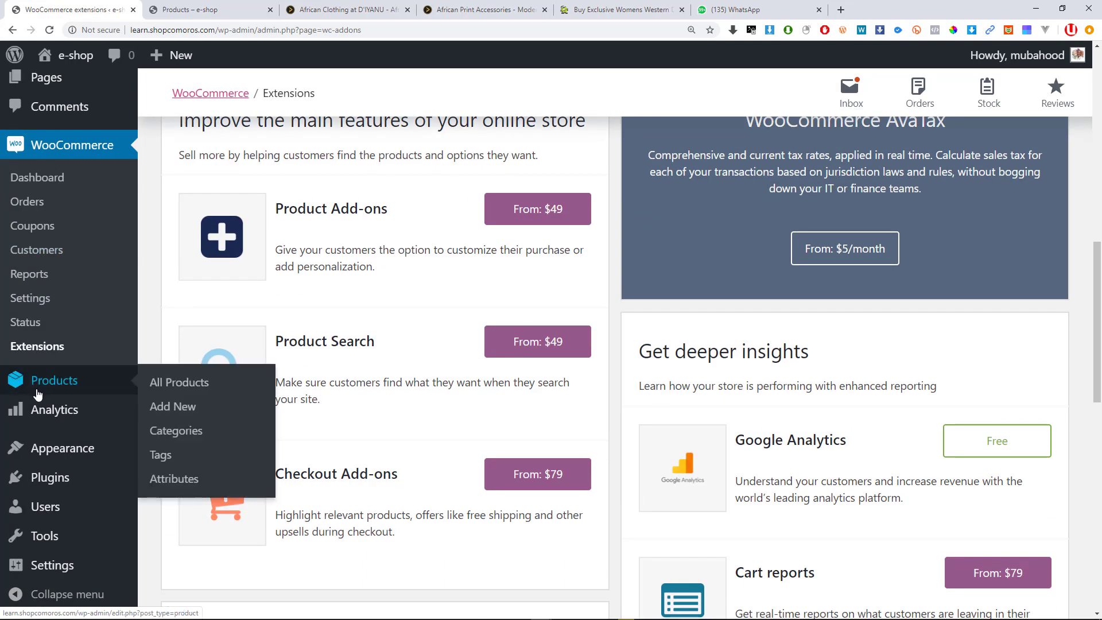
left_click(53, 390)
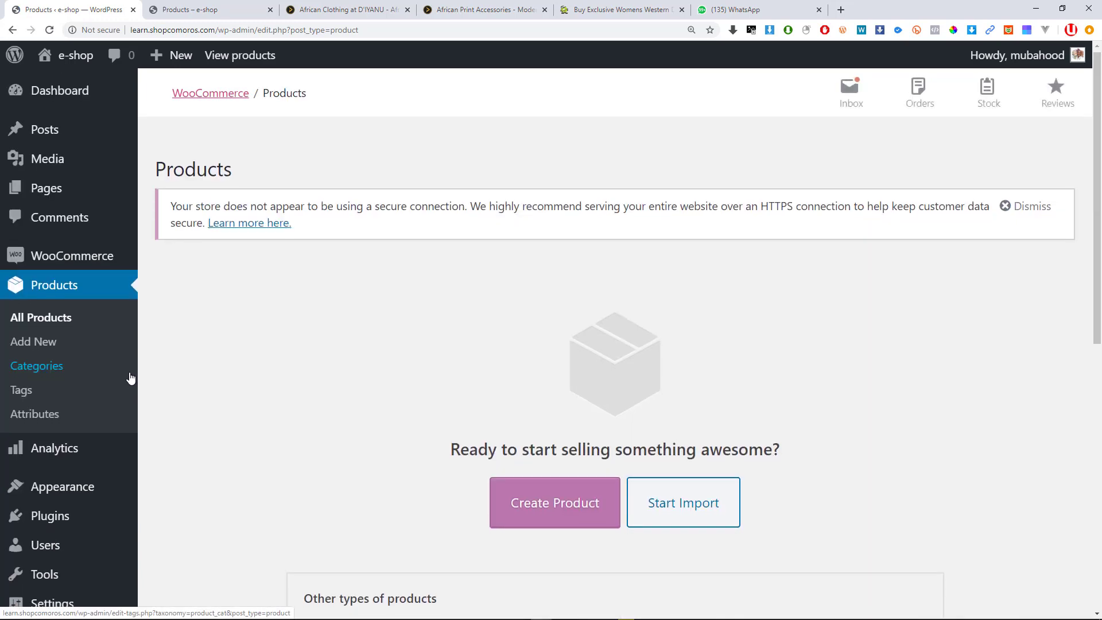
scroll(131, 377, "down", 1)
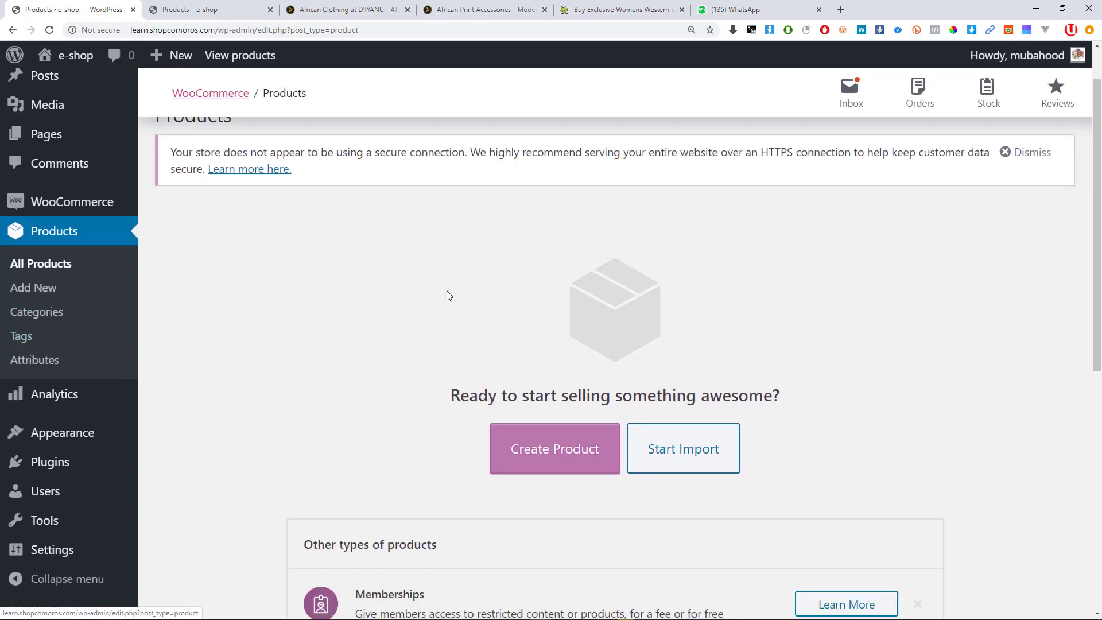
scroll(447, 291, "up", 1)
scroll(661, 336, "down", 3)
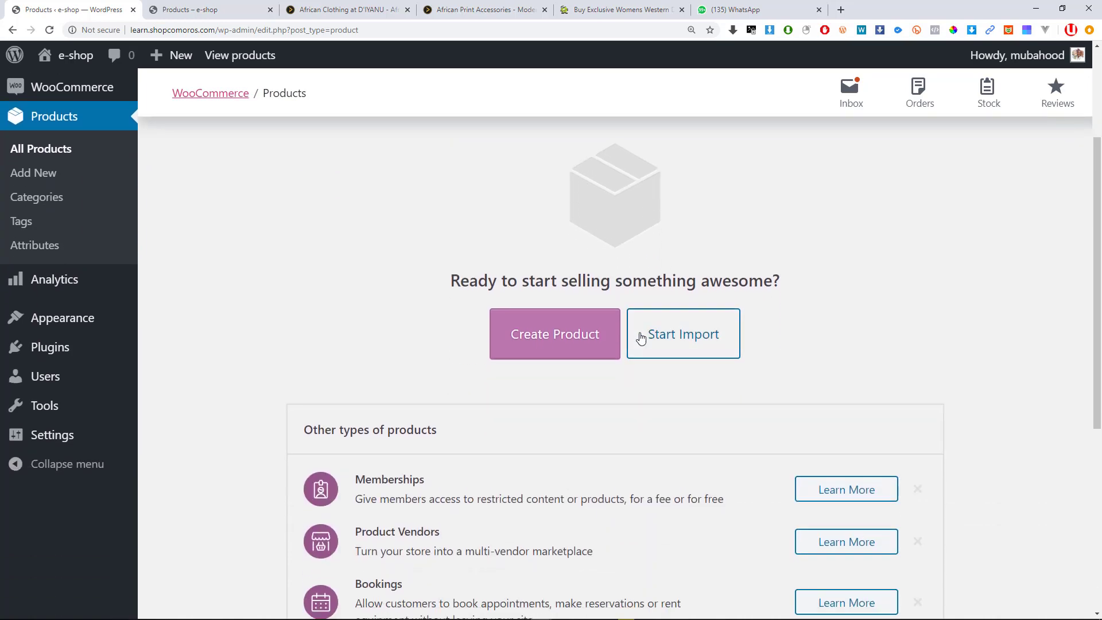
scroll(557, 358, "down", 6)
scroll(559, 359, "up", 9)
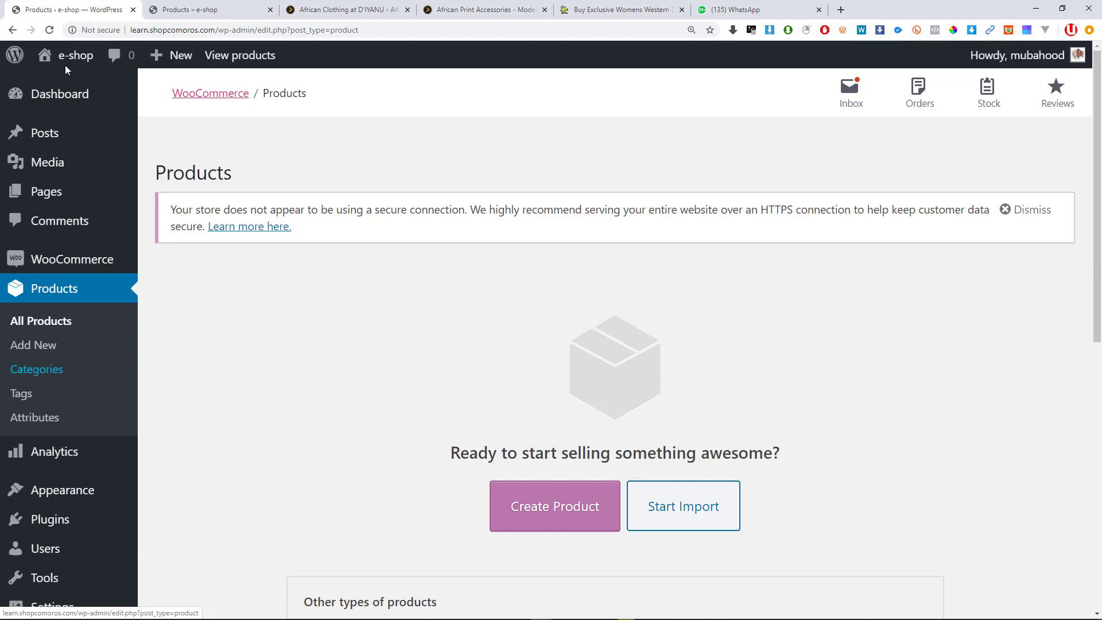
mouse_move(66, 141)
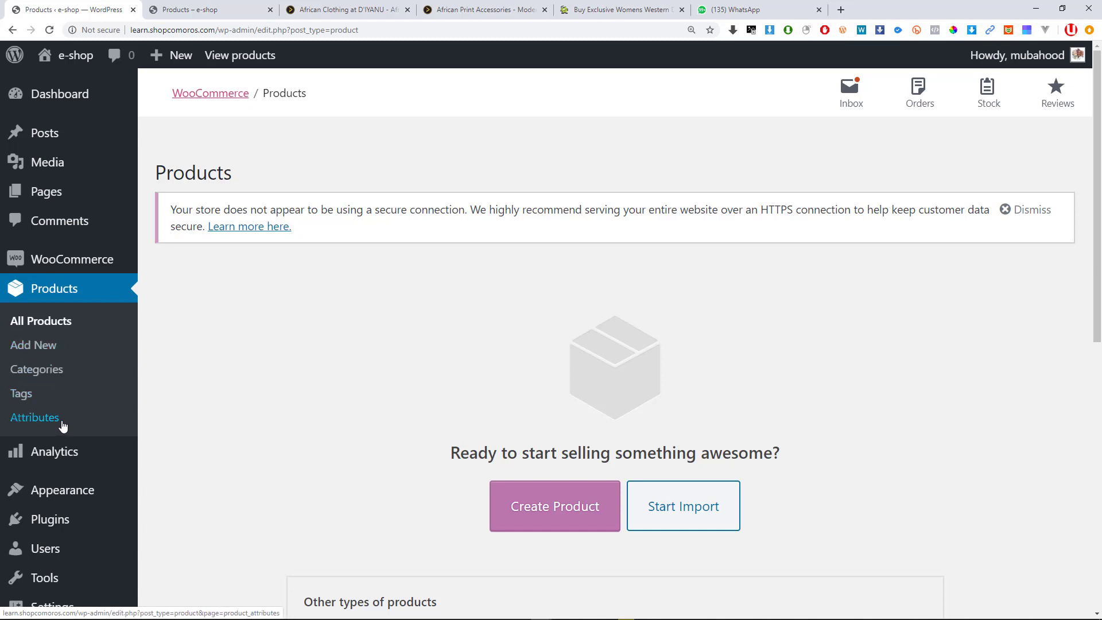
Open the revenue analytics and examine the performance figures, gross sales chart and daily revenue table.
scroll(36, 422, "down", 1)
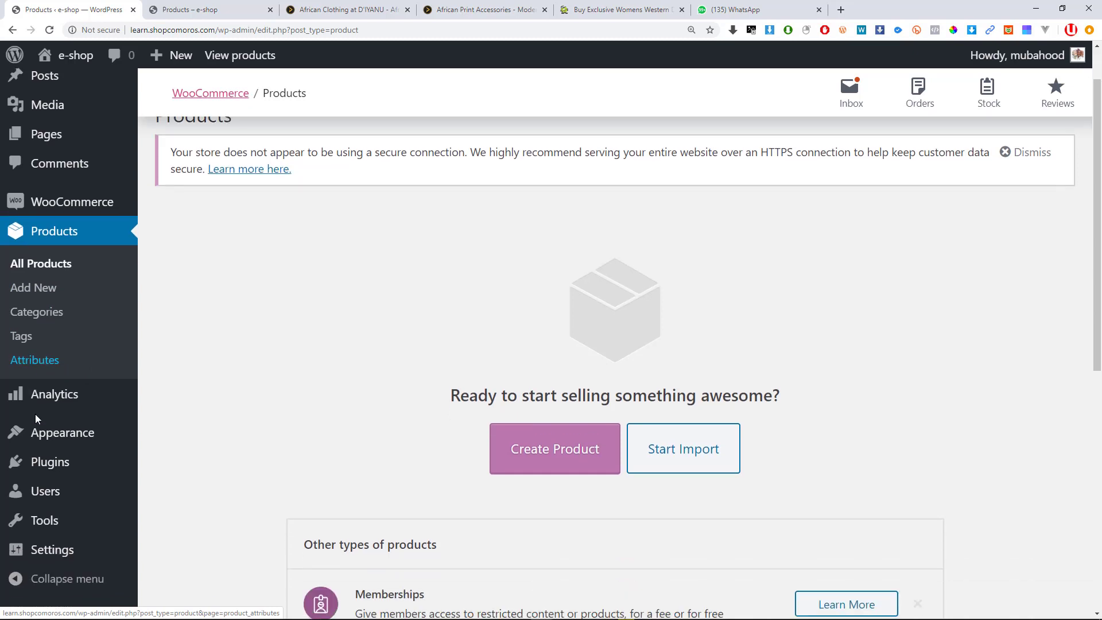
left_click(39, 406)
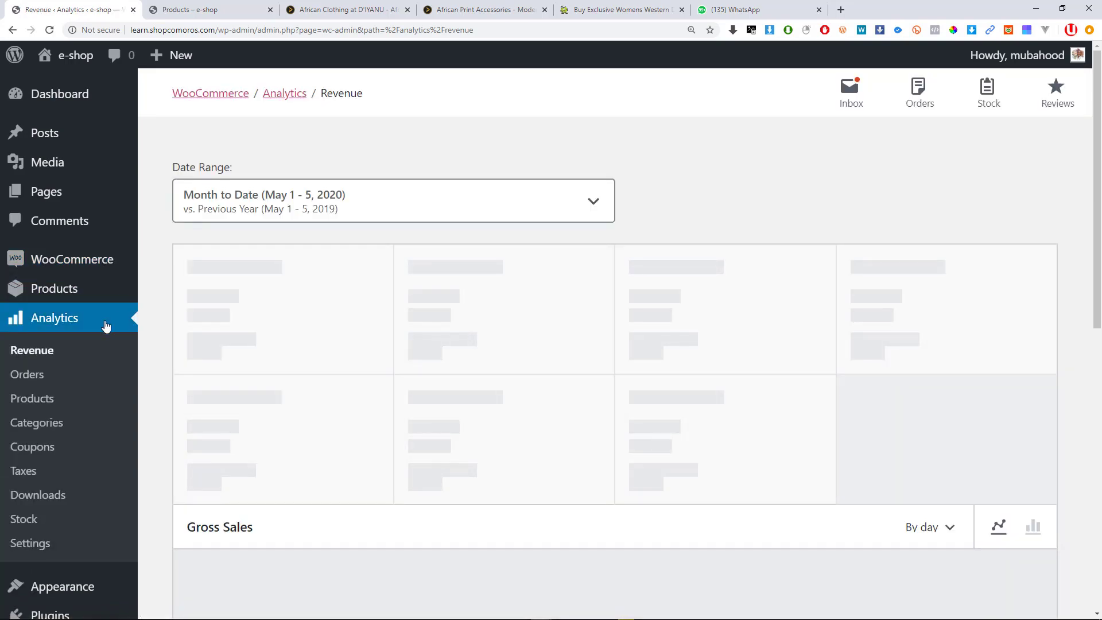
scroll(270, 292, "down", 3)
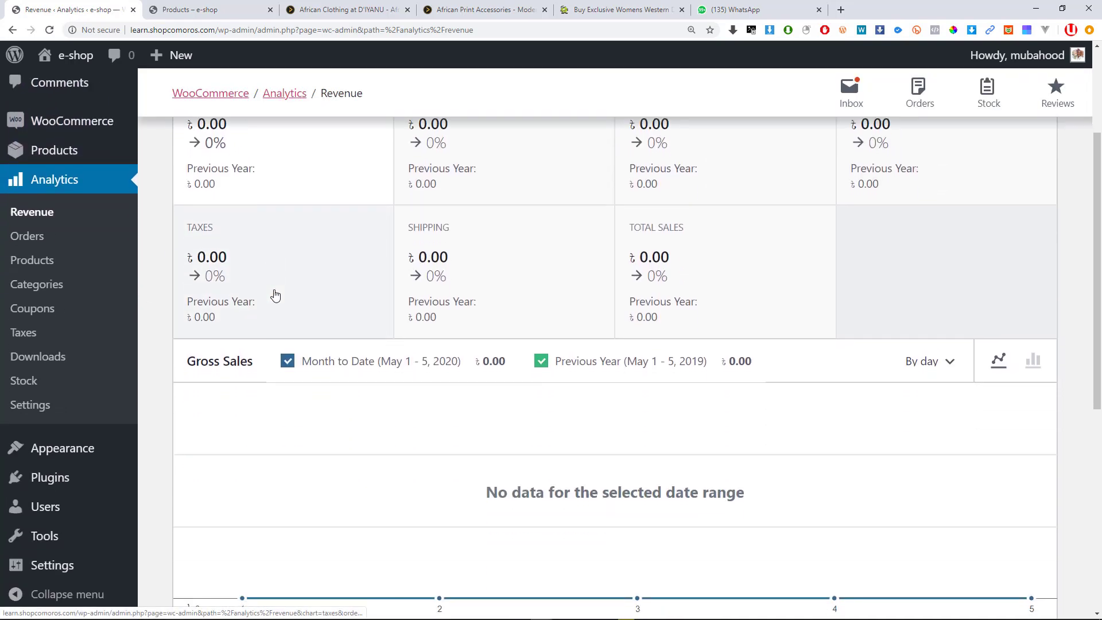
scroll(275, 296, "up", 3)
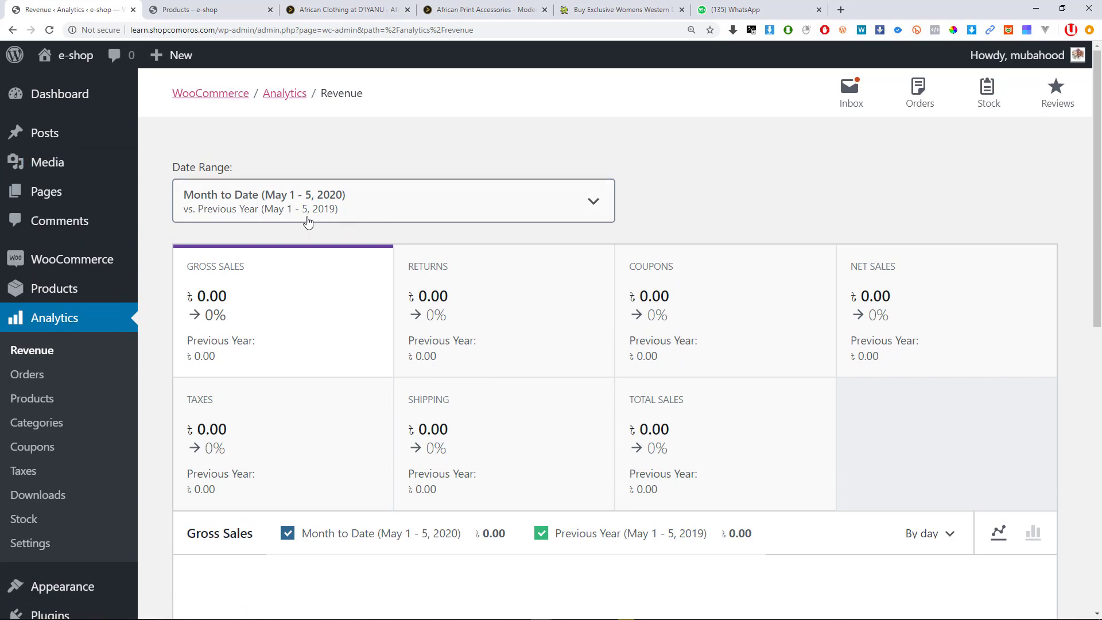
scroll(308, 221, "down", 7)
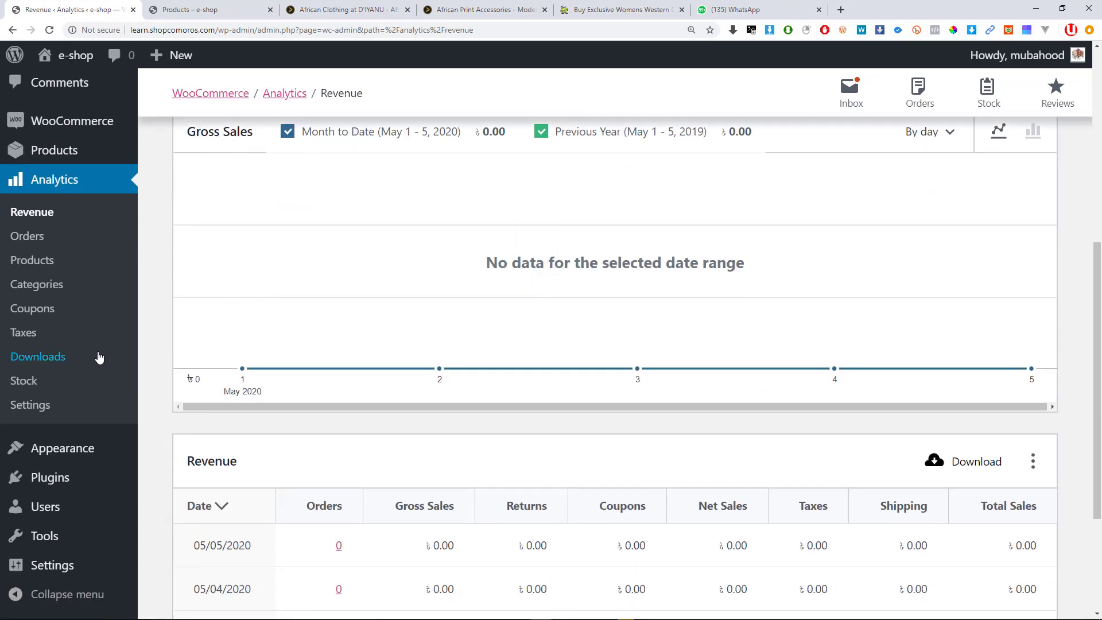
scroll(89, 352, "up", 2)
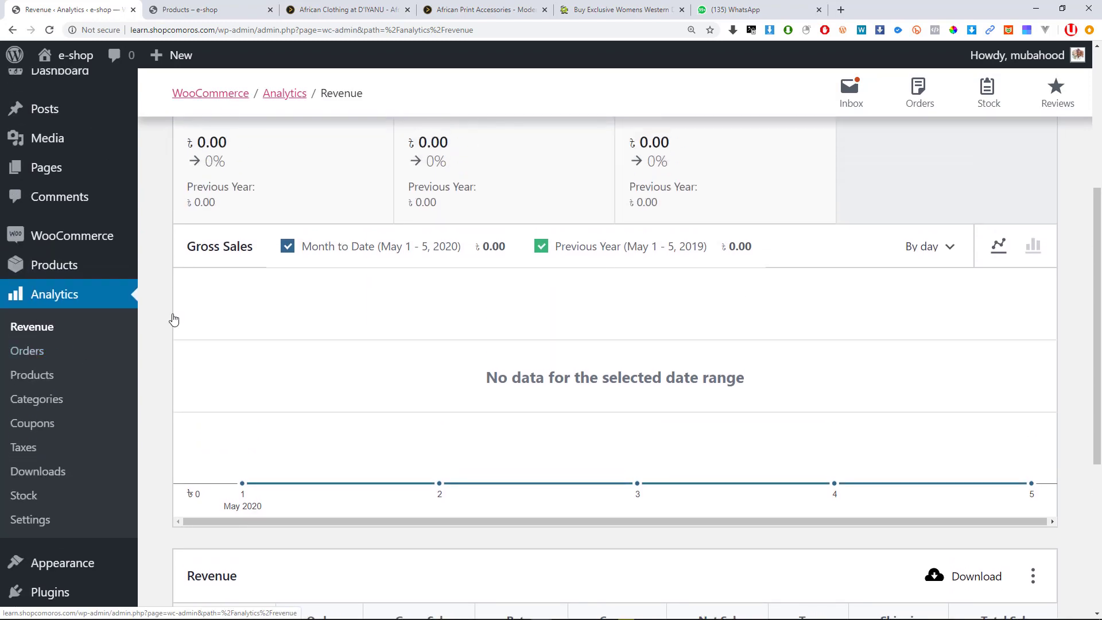
scroll(345, 333, "down", 5)
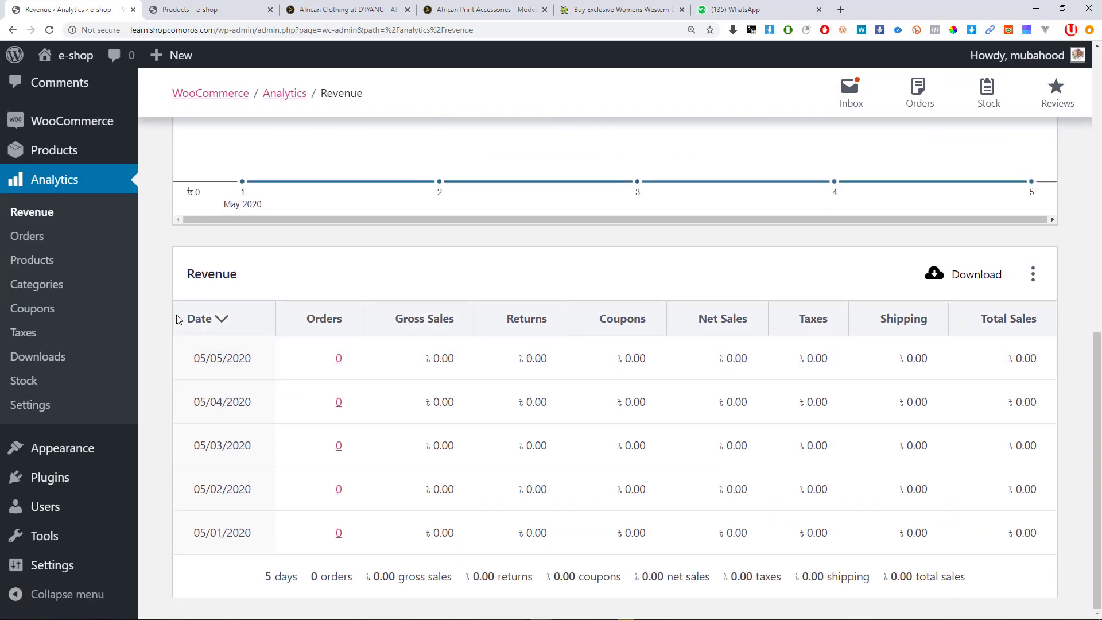
scroll(485, 330, "up", 9)
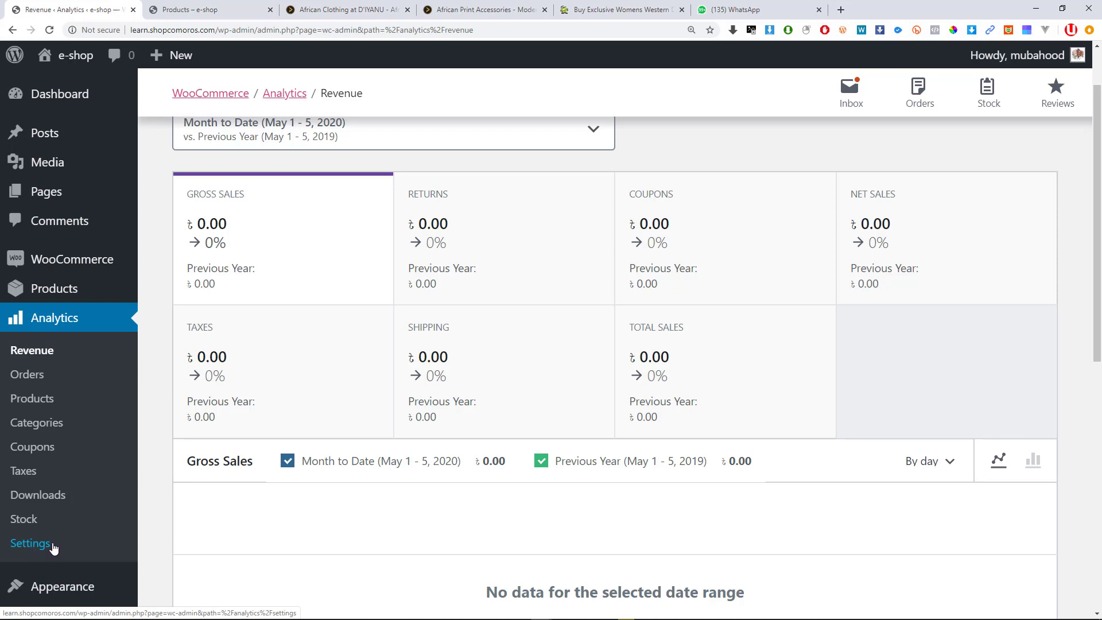
scroll(138, 313, "up", 1)
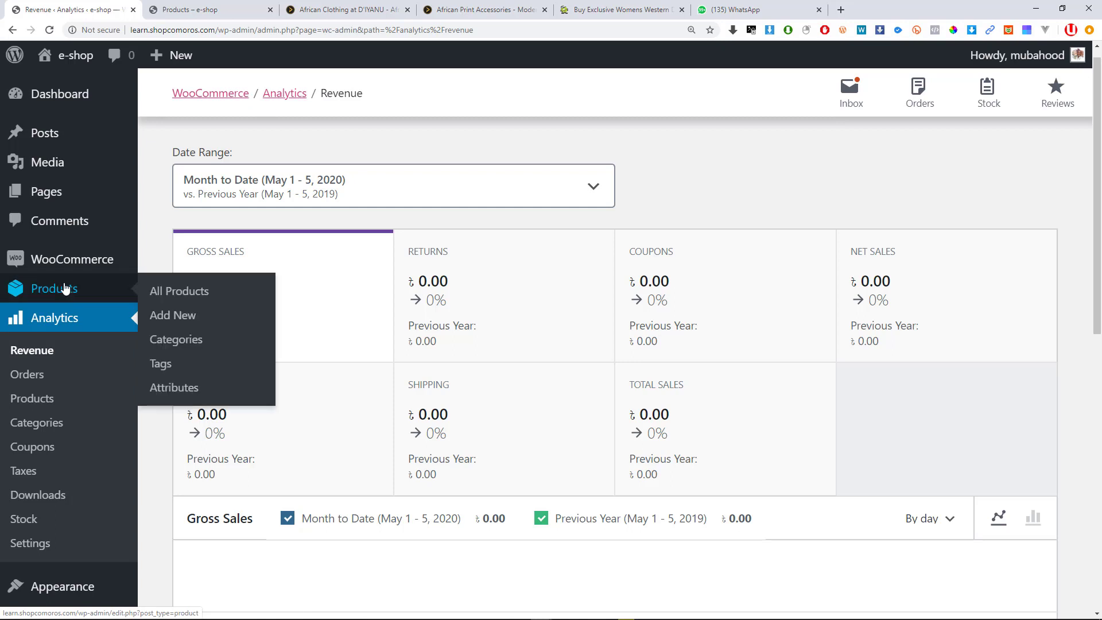
mouse_move(60, 263)
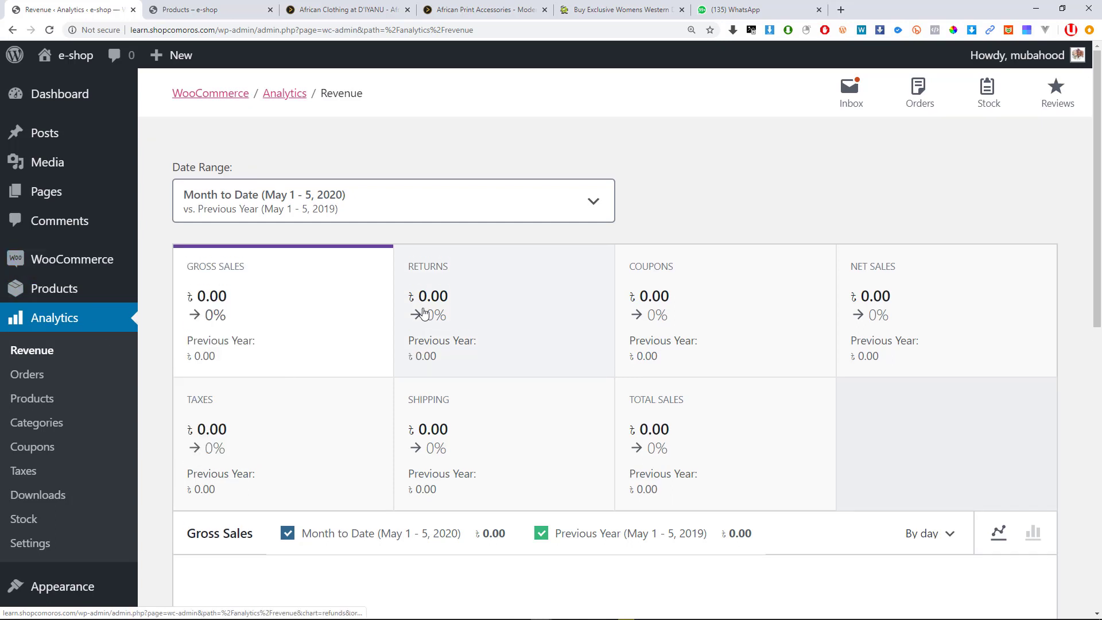
scroll(422, 333, "up", 1)
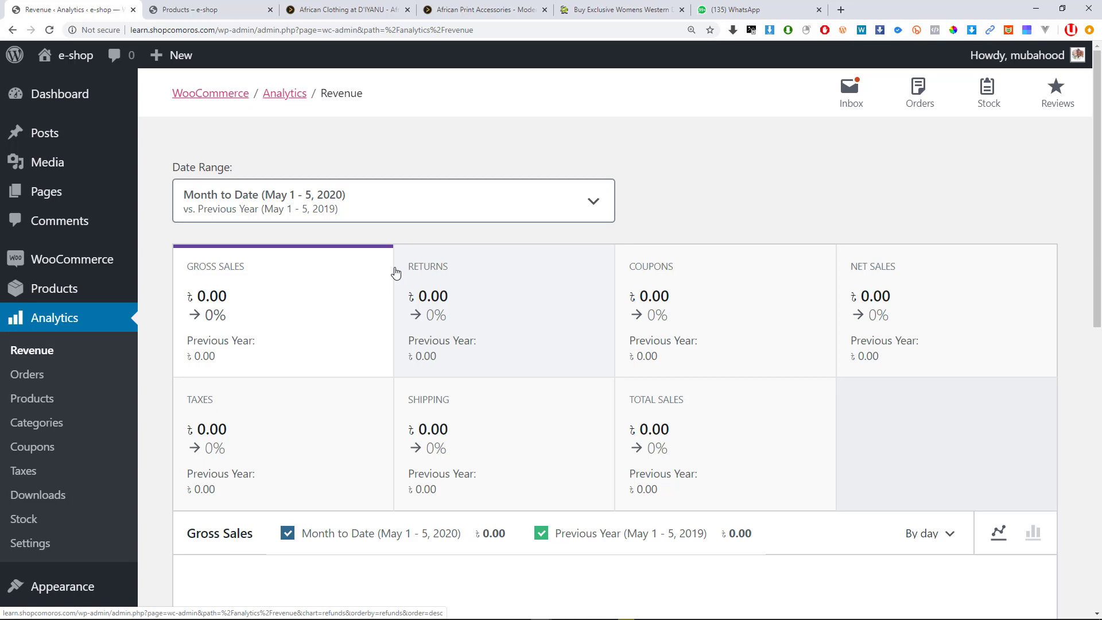
Switch to the e-shop storefront and view the posts on its home page.
left_click(190, 10)
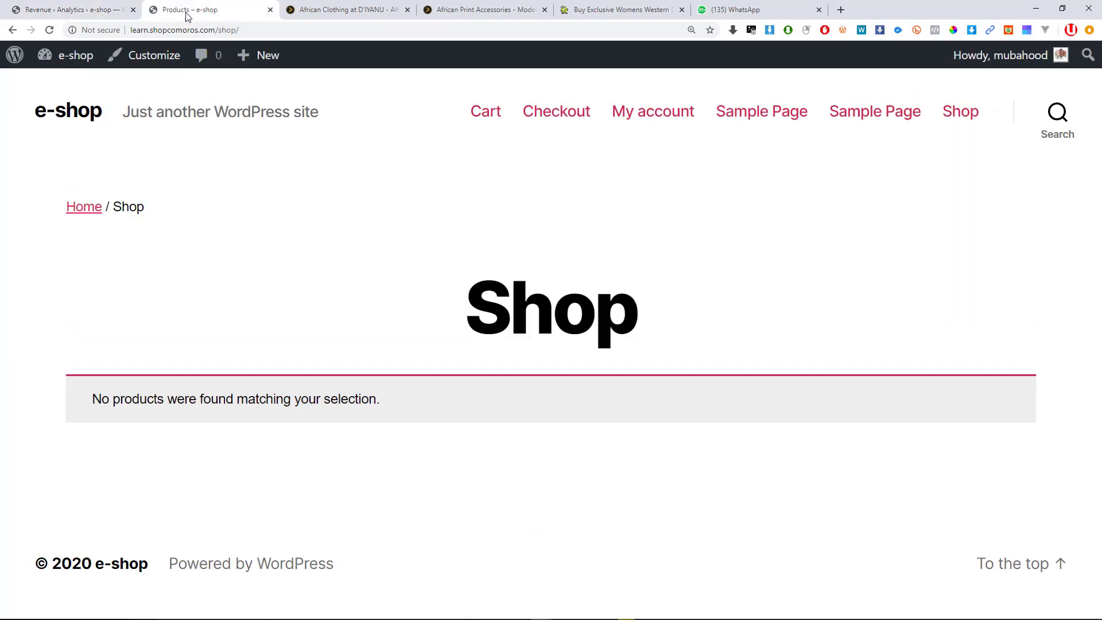
left_click(84, 120)
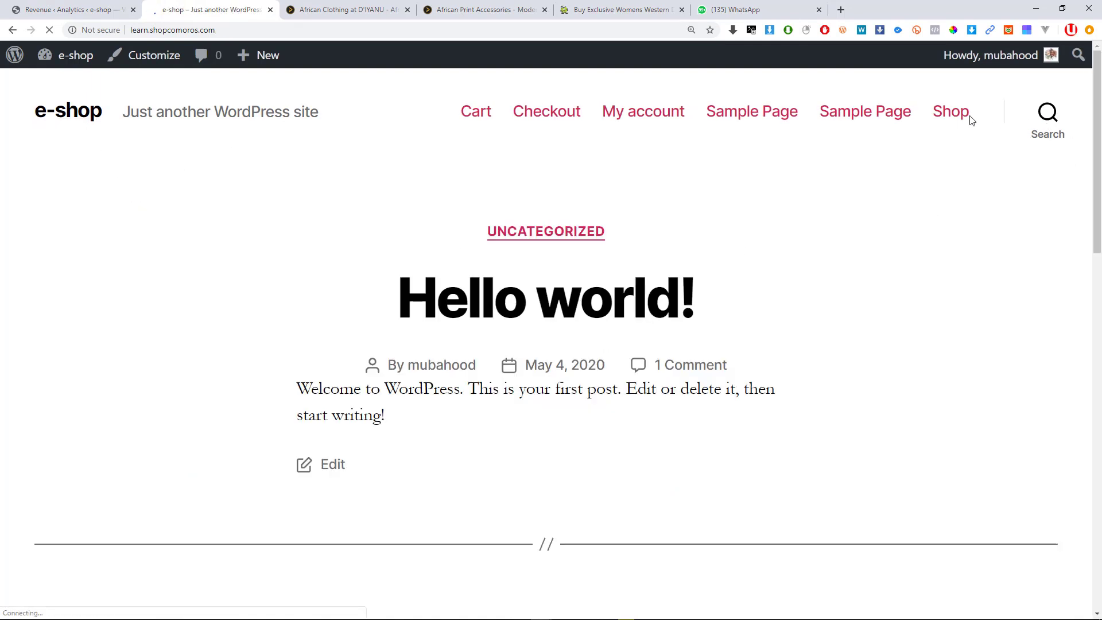
scroll(686, 293, "down", 2)
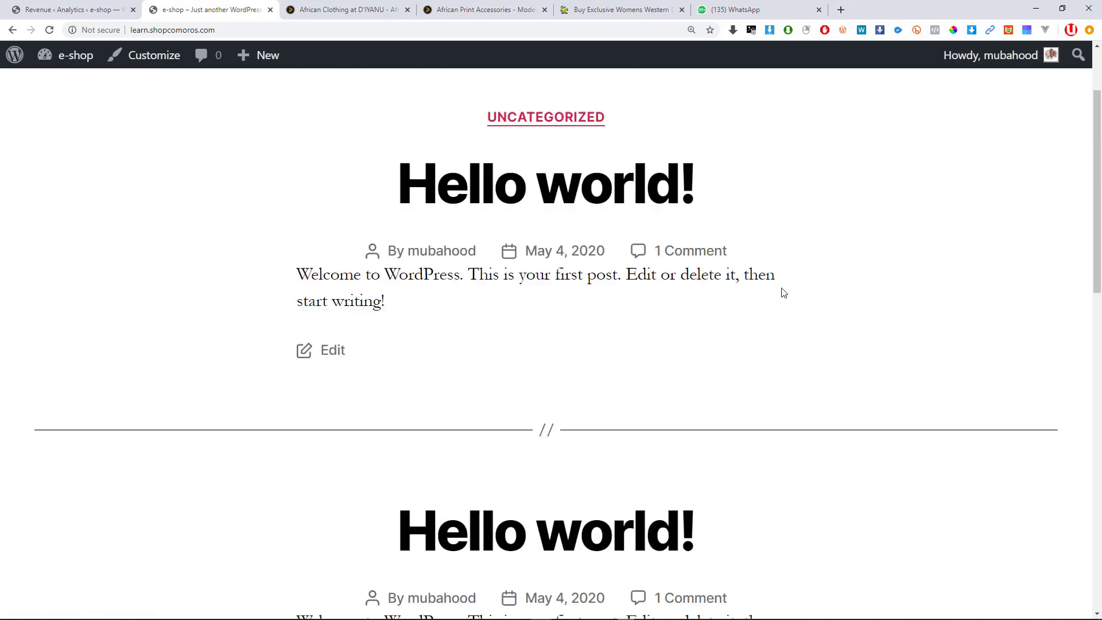
View the storefront's Shop page, and return to the admin's revenue analytics to look over its figures.
scroll(783, 292, "up", 2)
left_click(937, 118)
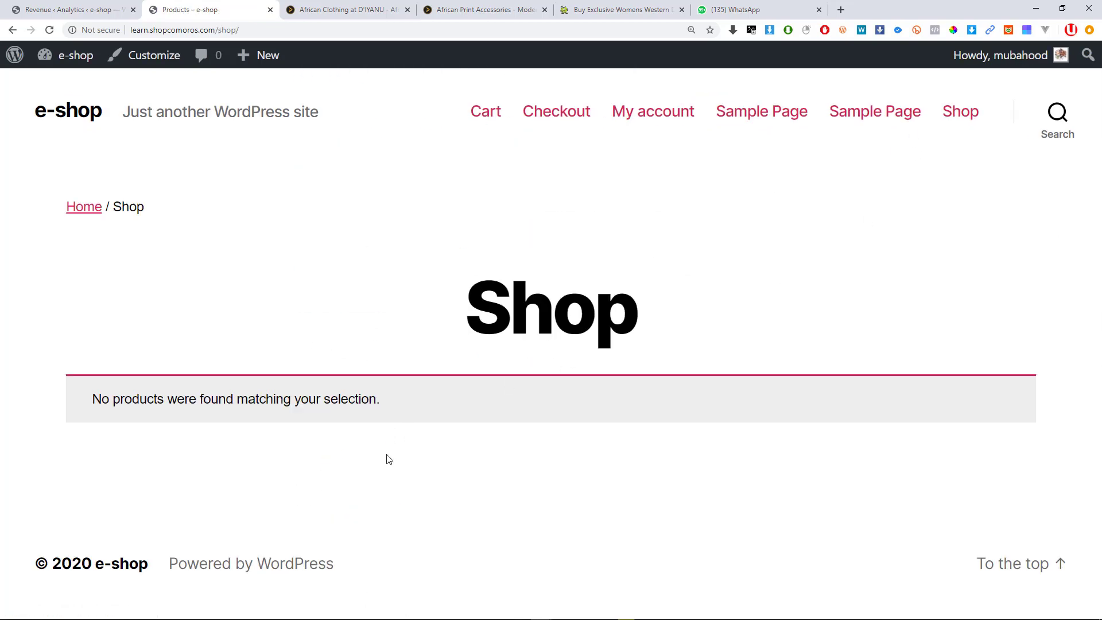
left_click(95, 6)
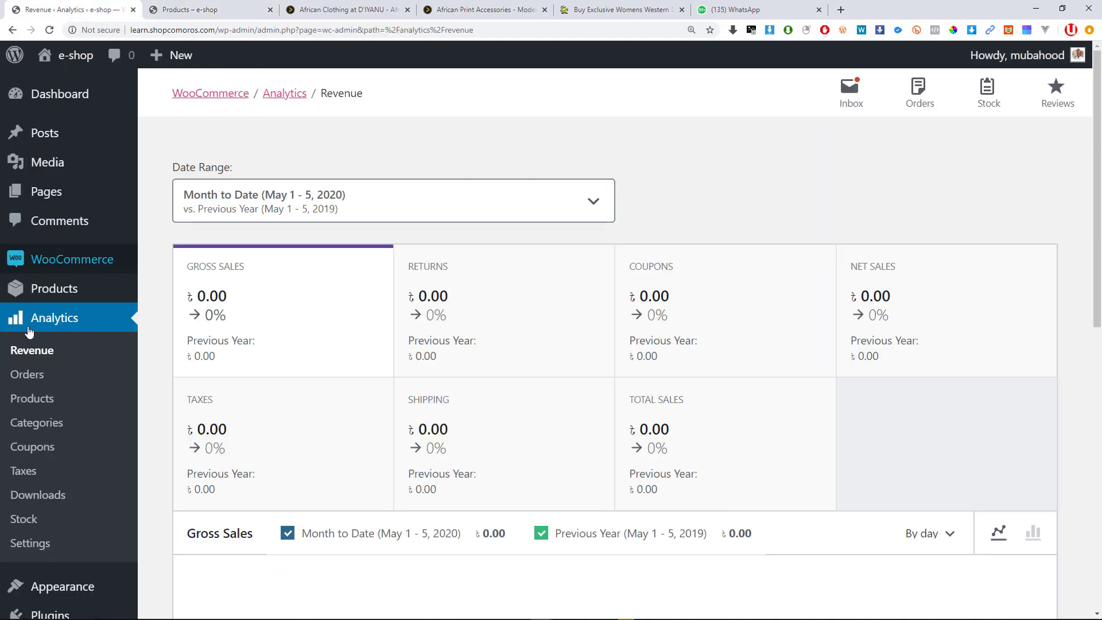
scroll(32, 330, "down", 10)
scroll(31, 330, "up", 7)
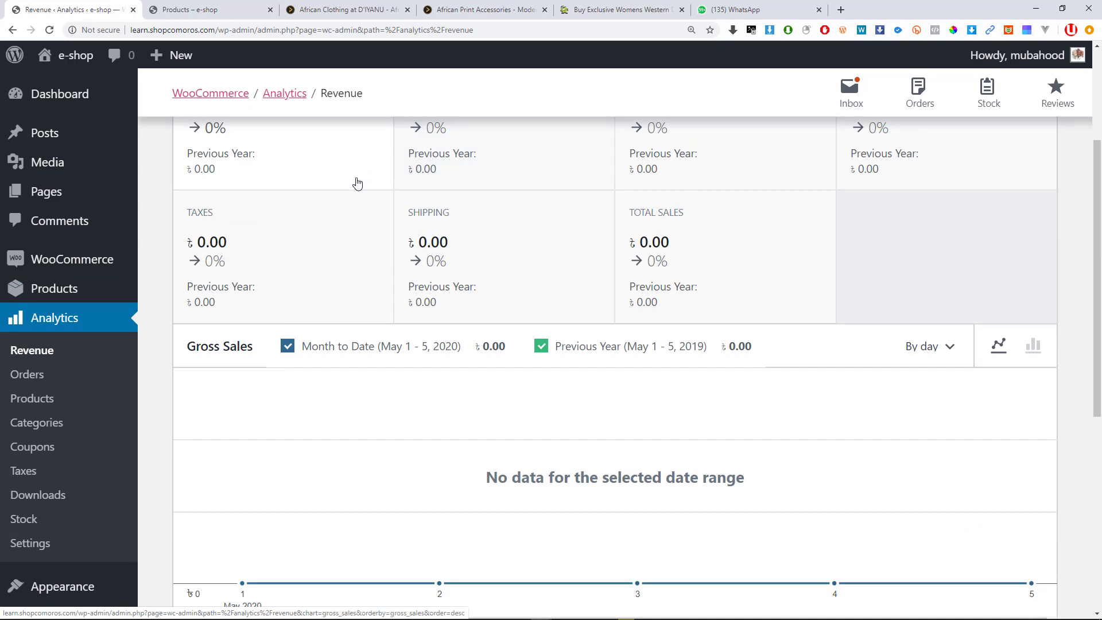
Open the store's product categories page and look over the new category form and the category list.
left_click(70, 297)
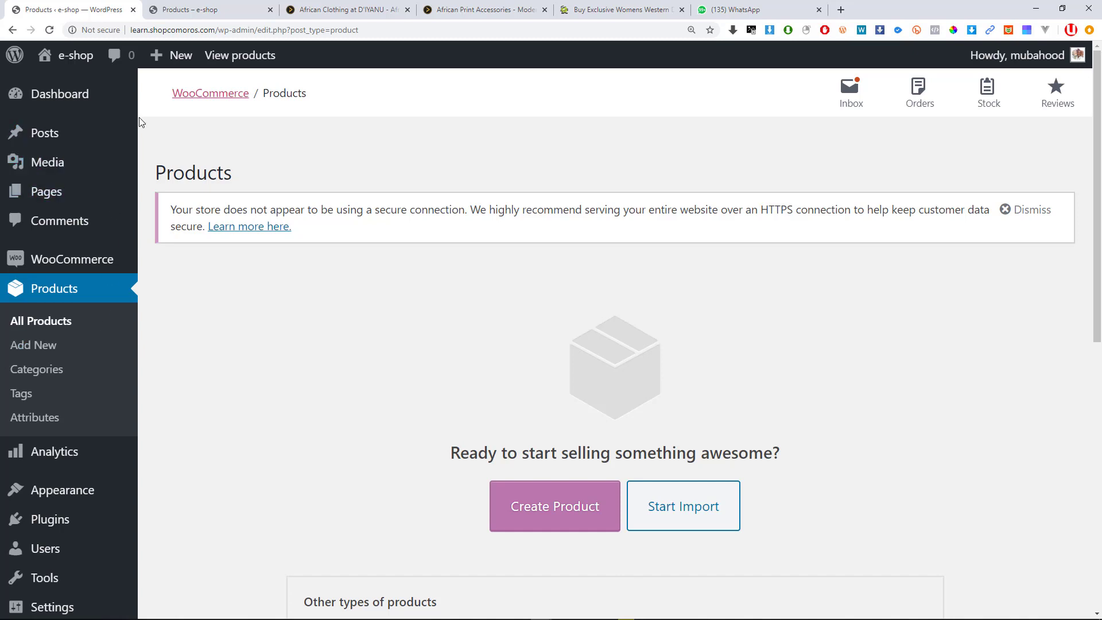
left_click(36, 370)
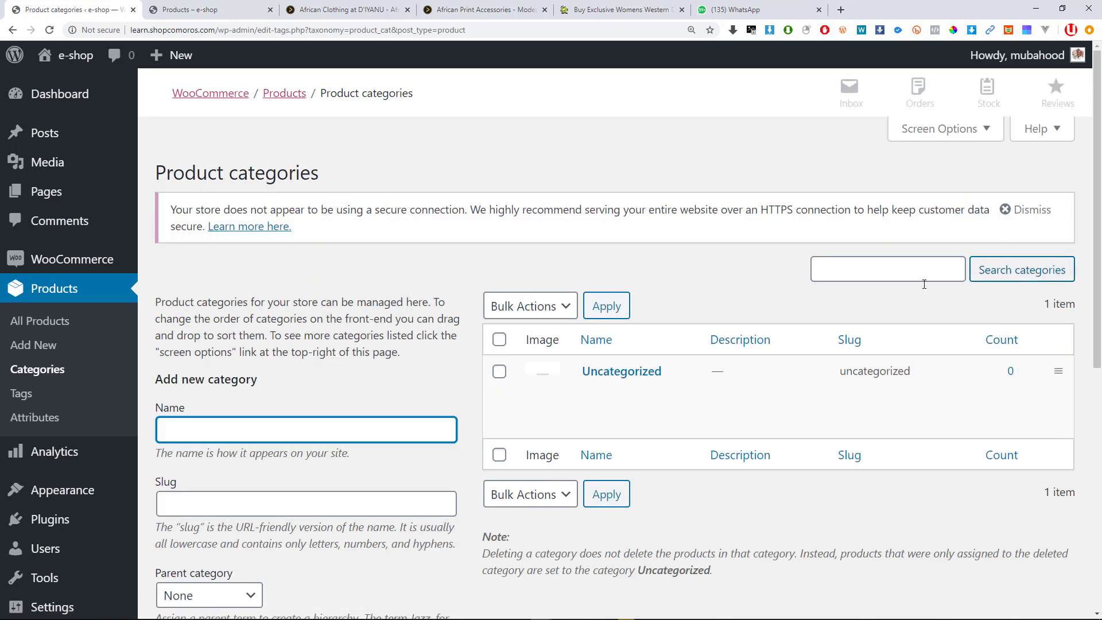
scroll(574, 330, "down", 4)
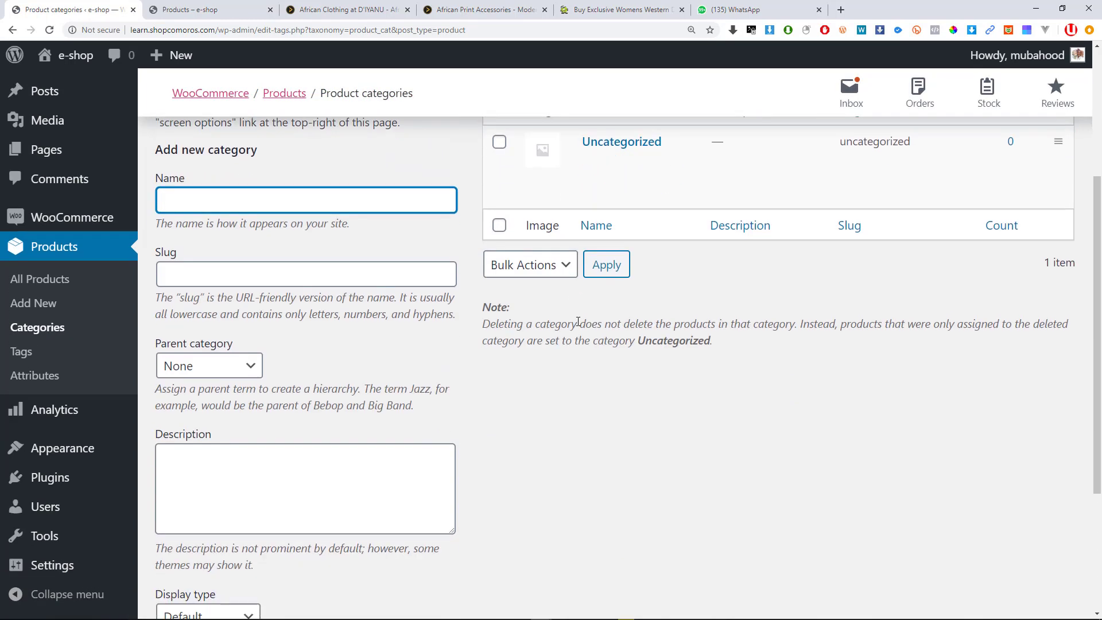
scroll(671, 265, "up", 1)
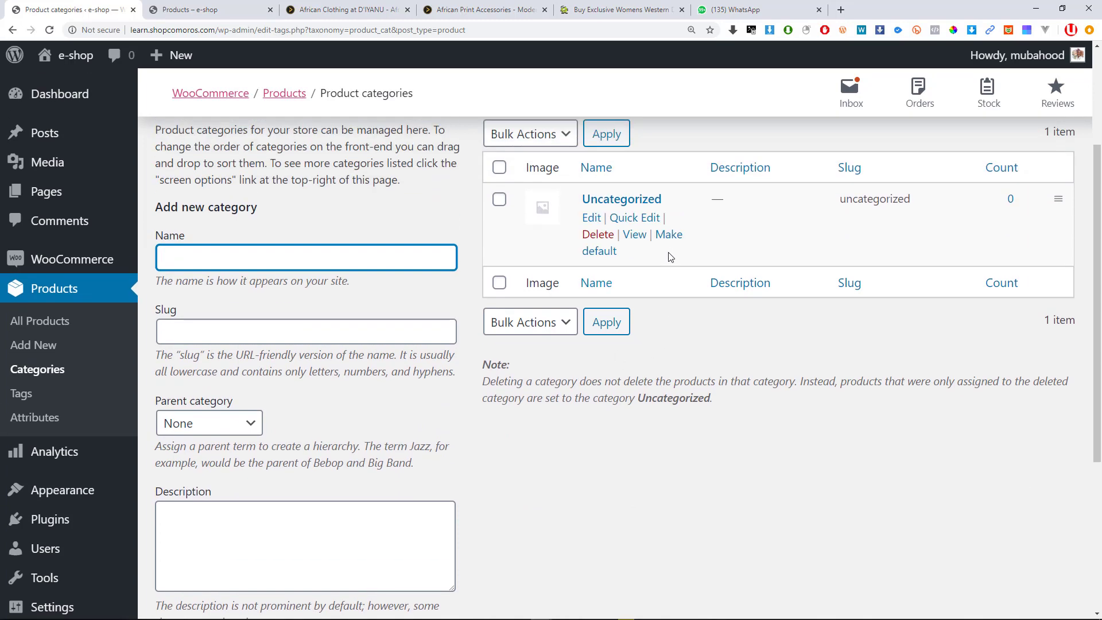
scroll(464, 303, "up", 2)
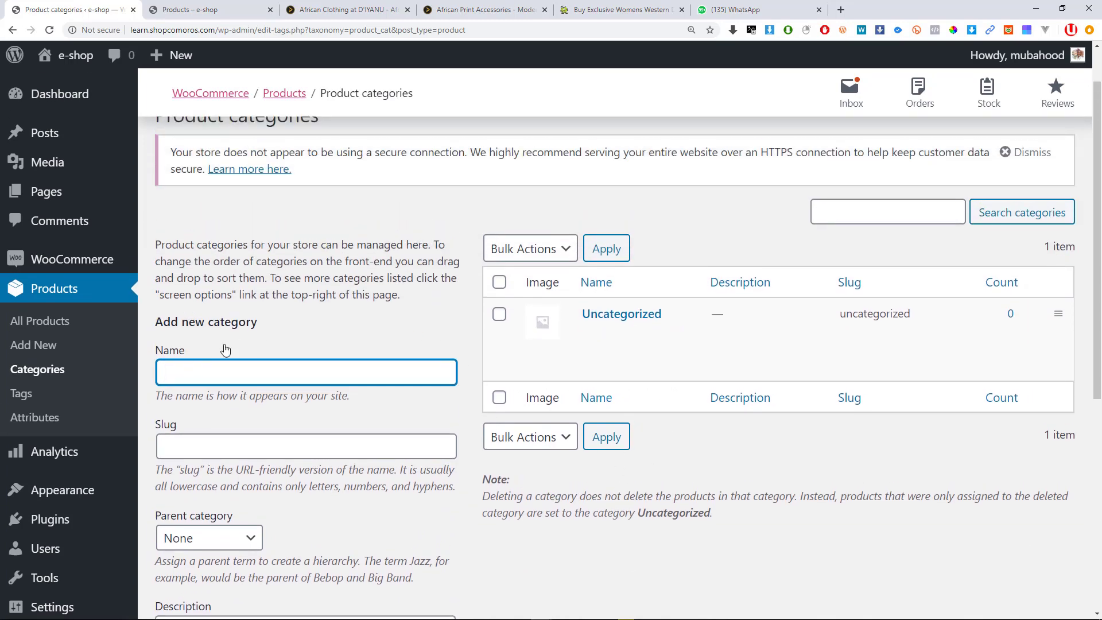
scroll(224, 433, "down", 2)
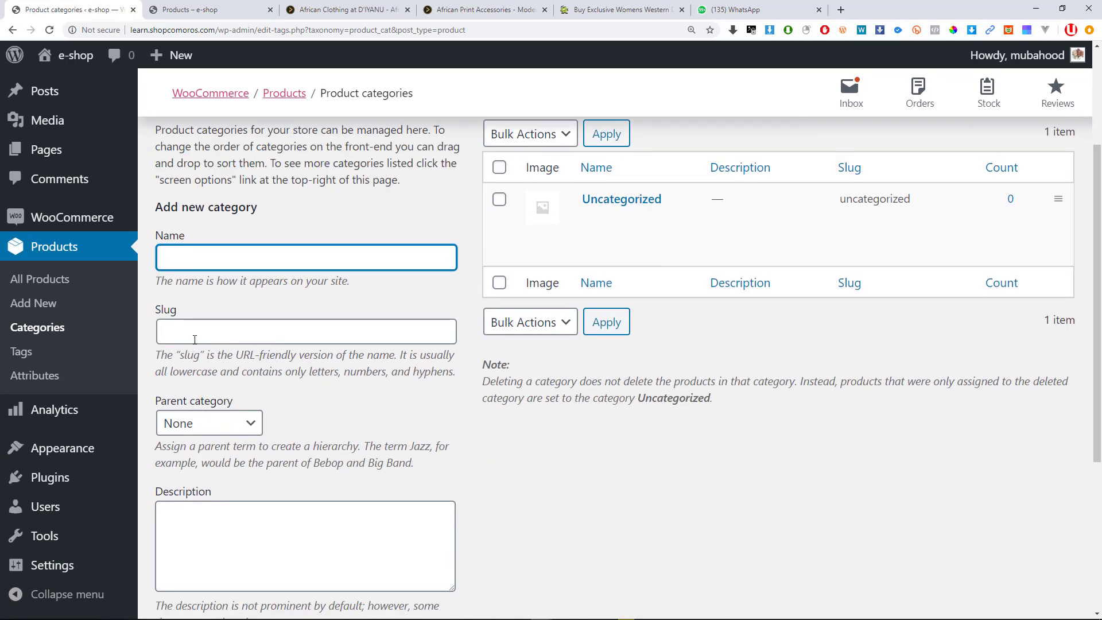
scroll(256, 418, "down", 2)
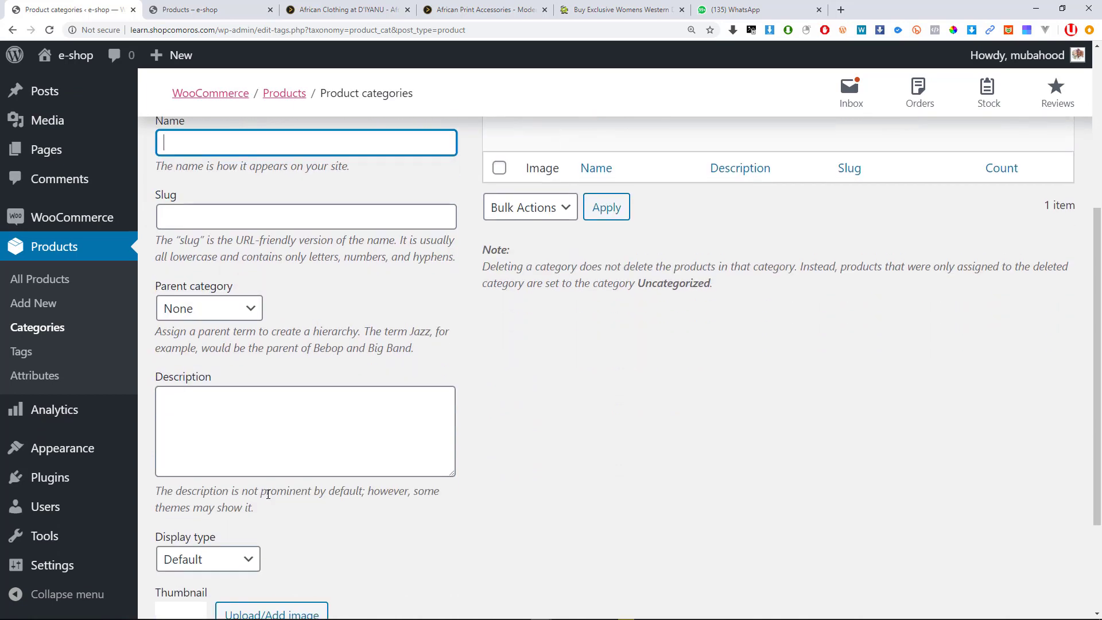
scroll(503, 389, "up", 4)
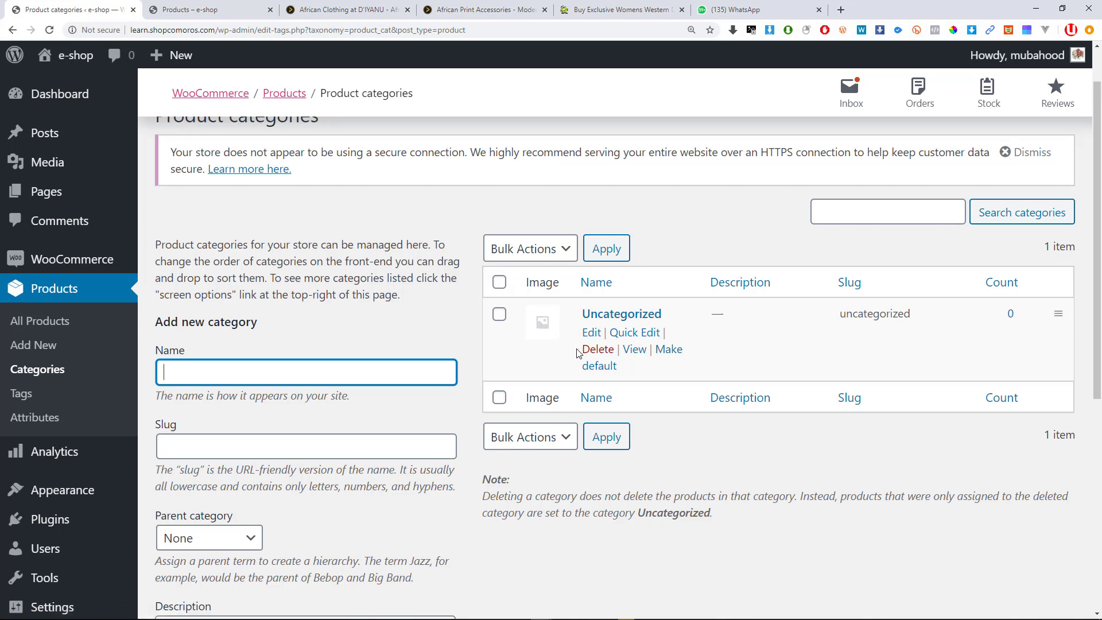
Zoom the product categories page out and review the new category fields, from name and slug to thumbnail.
key("ctrl+minus")
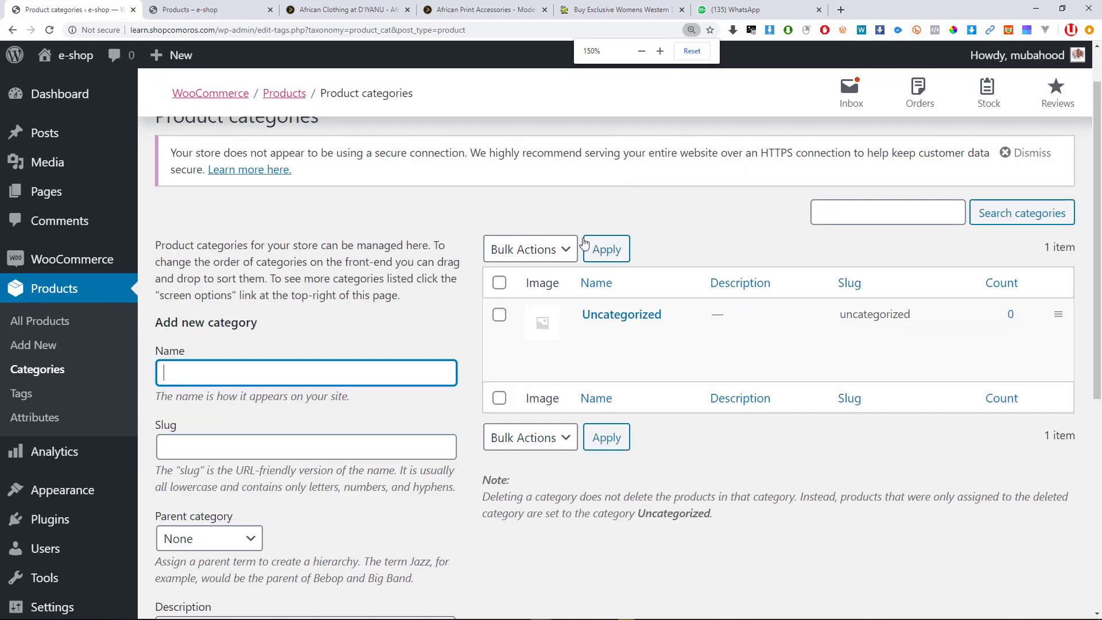
mouse_move(583, 282)
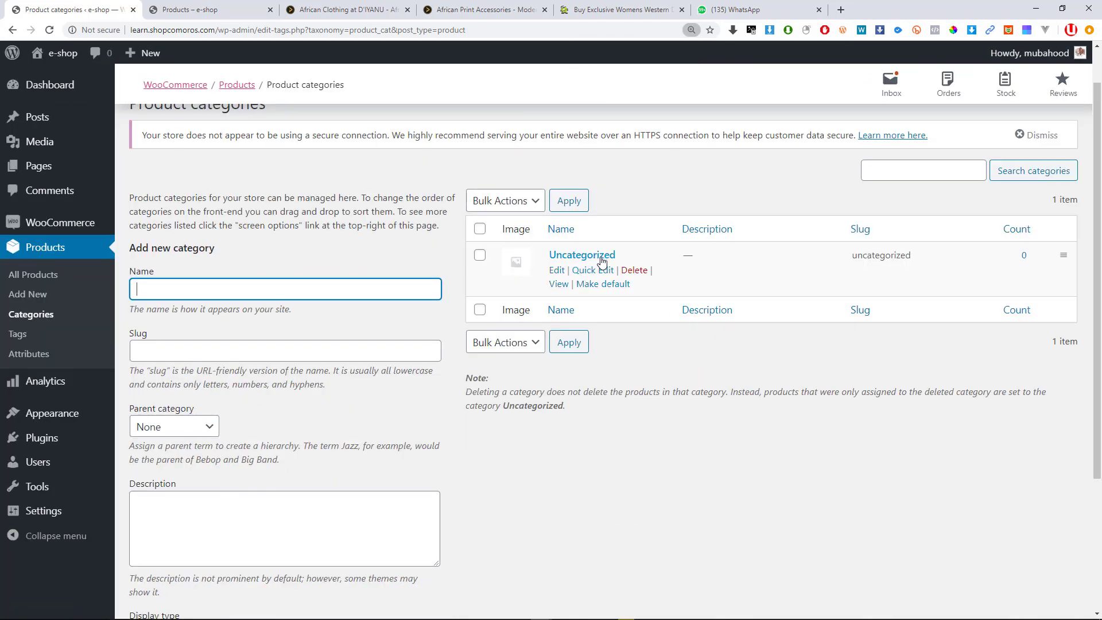
scroll(414, 277, "up", 2)
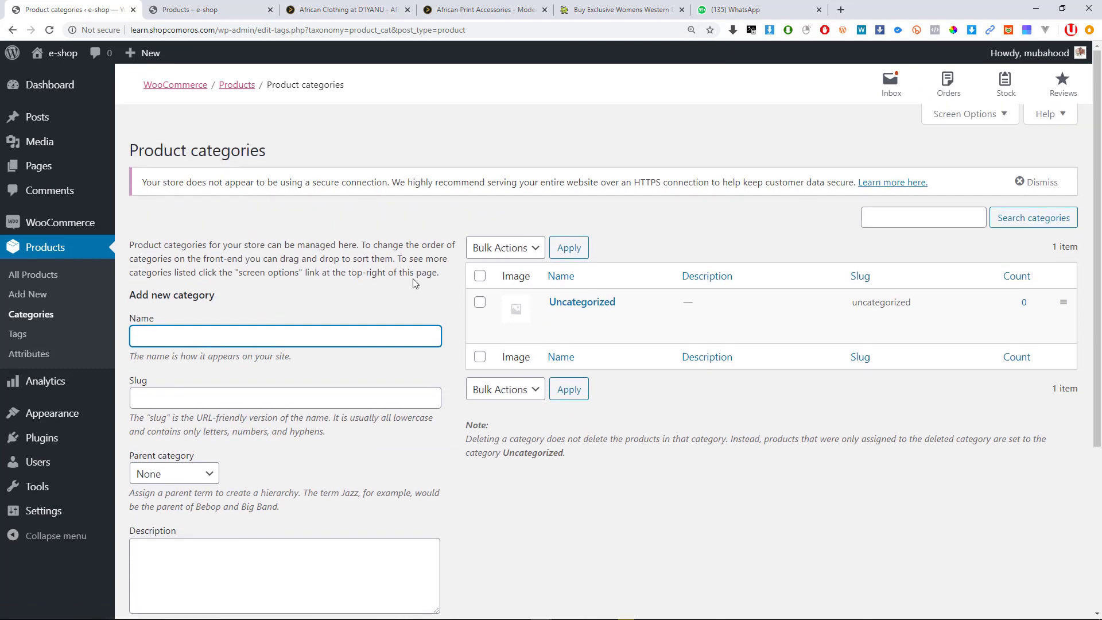
scroll(415, 276, "down", 4)
scroll(417, 276, "up", 2)
scroll(417, 275, "up", 2)
scroll(417, 276, "down", 4)
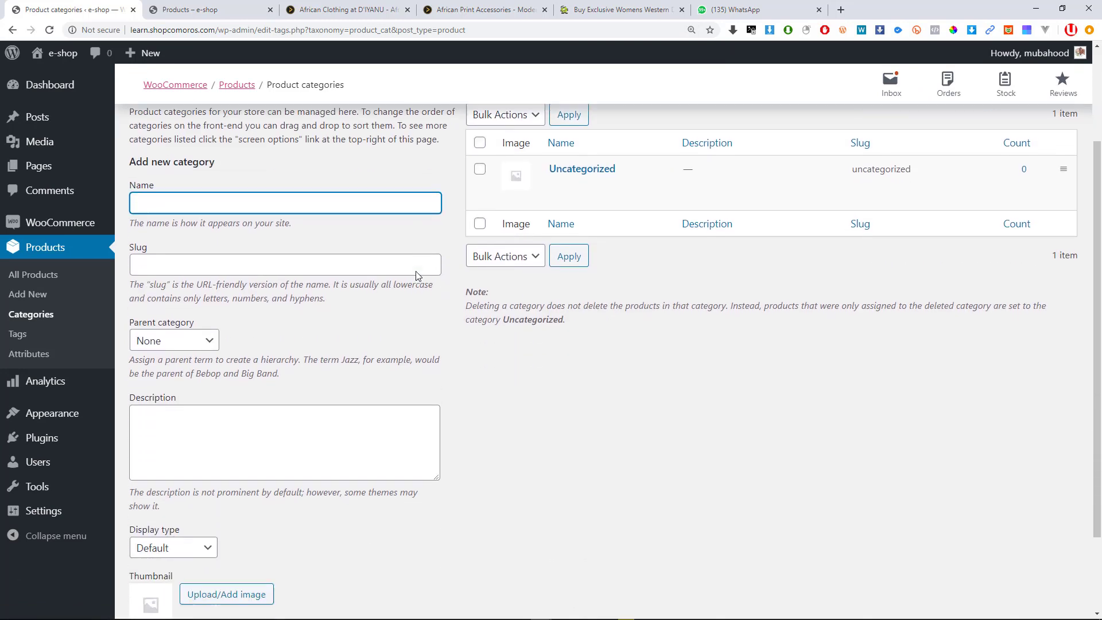
scroll(418, 276, "up", 1)
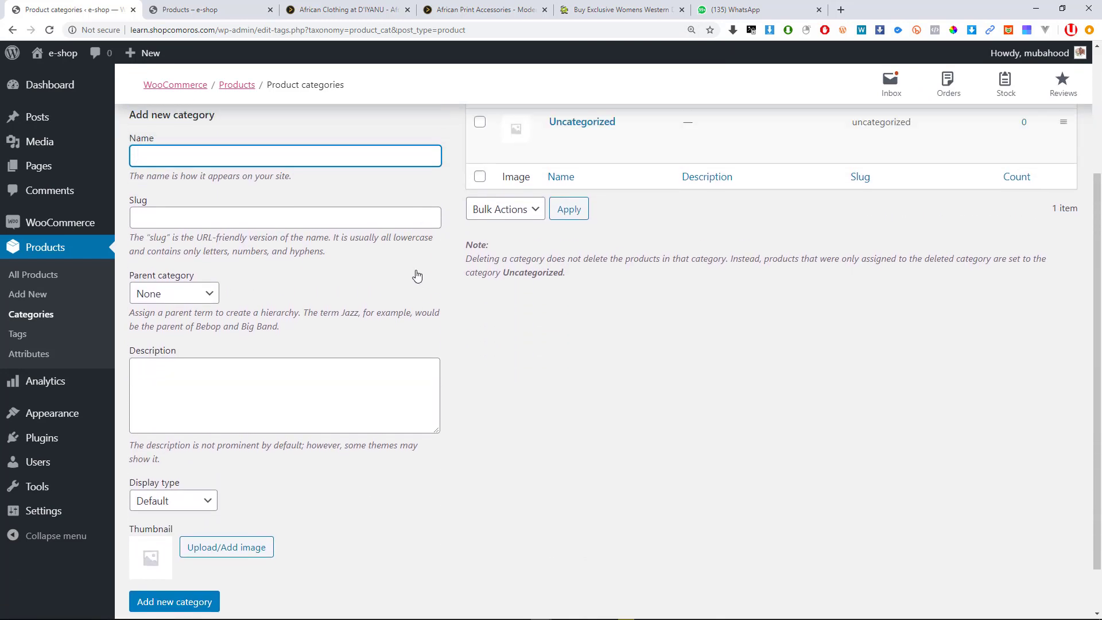
scroll(417, 276, "up", 3)
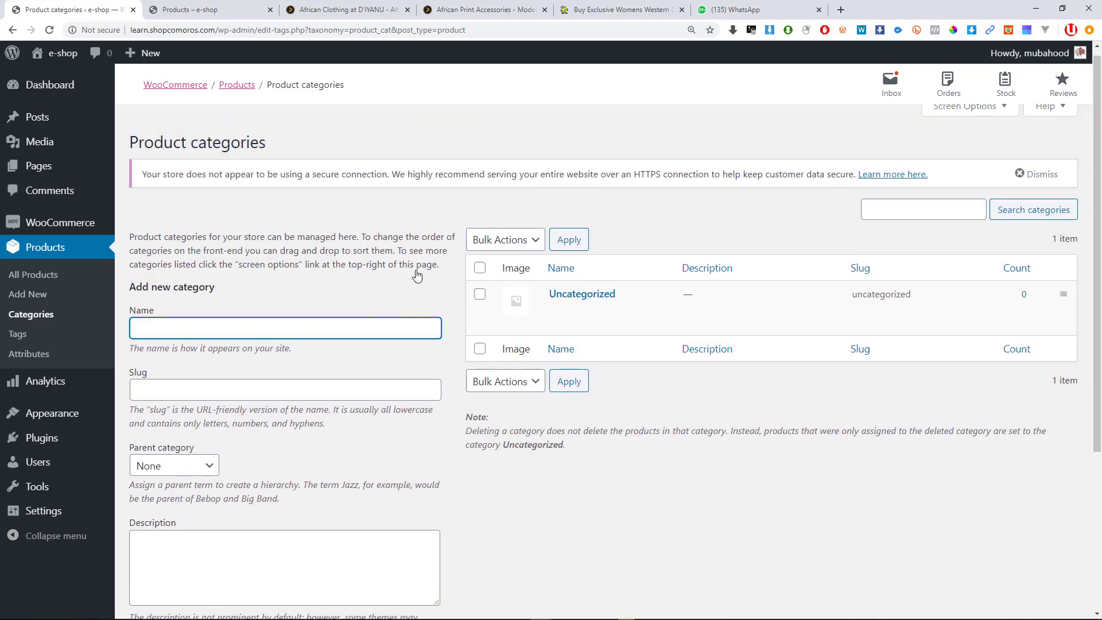
scroll(417, 276, "up", 1)
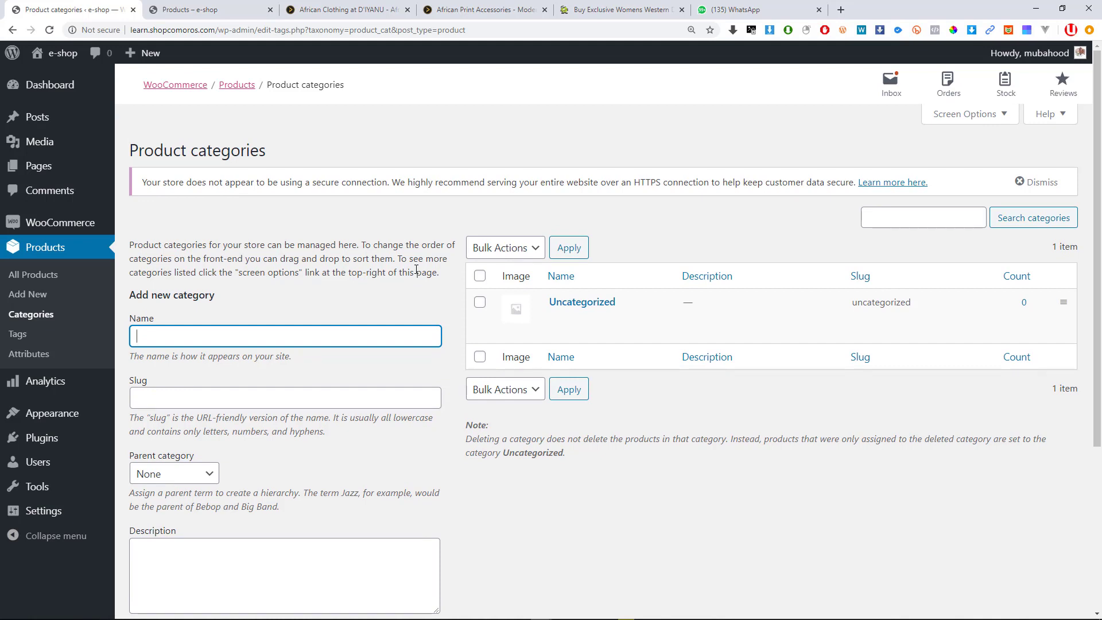
scroll(417, 270, "down", 1)
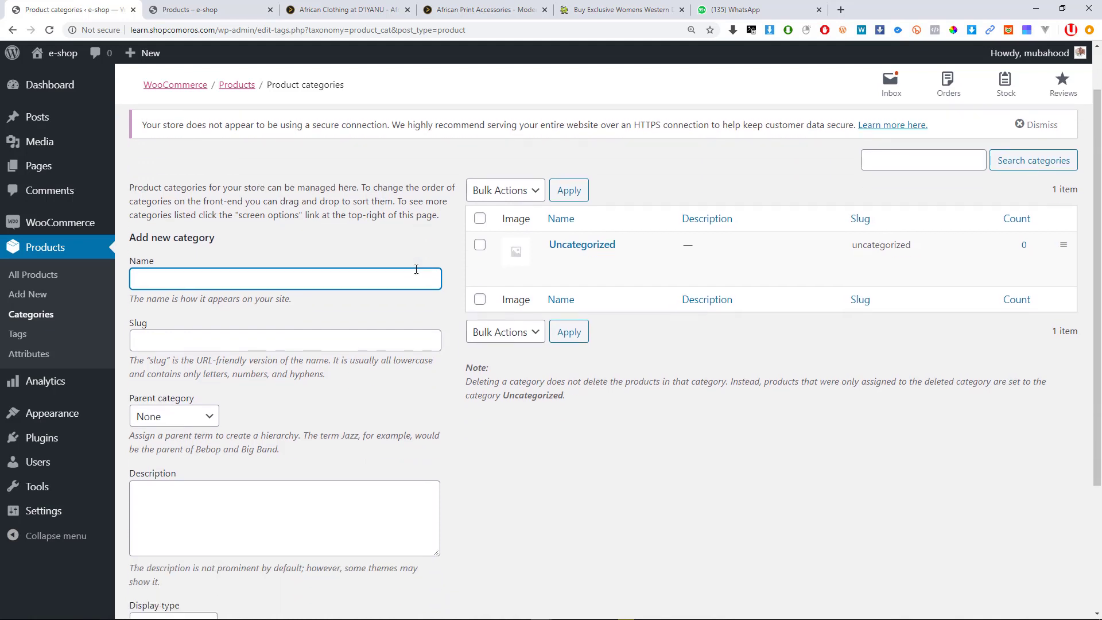
Place the D'IYANU store beside the product categories page and browse its home page down to the footer, dismissing the Spring Collection banner.
left_click(322, 8)
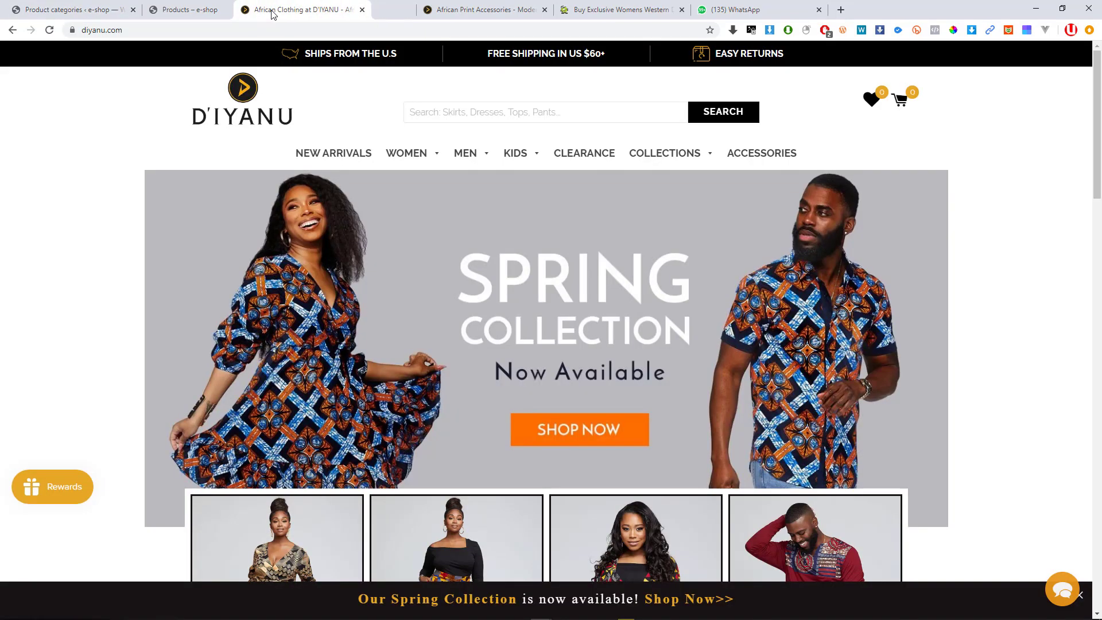
left_click_drag(301, 12, 221, 10)
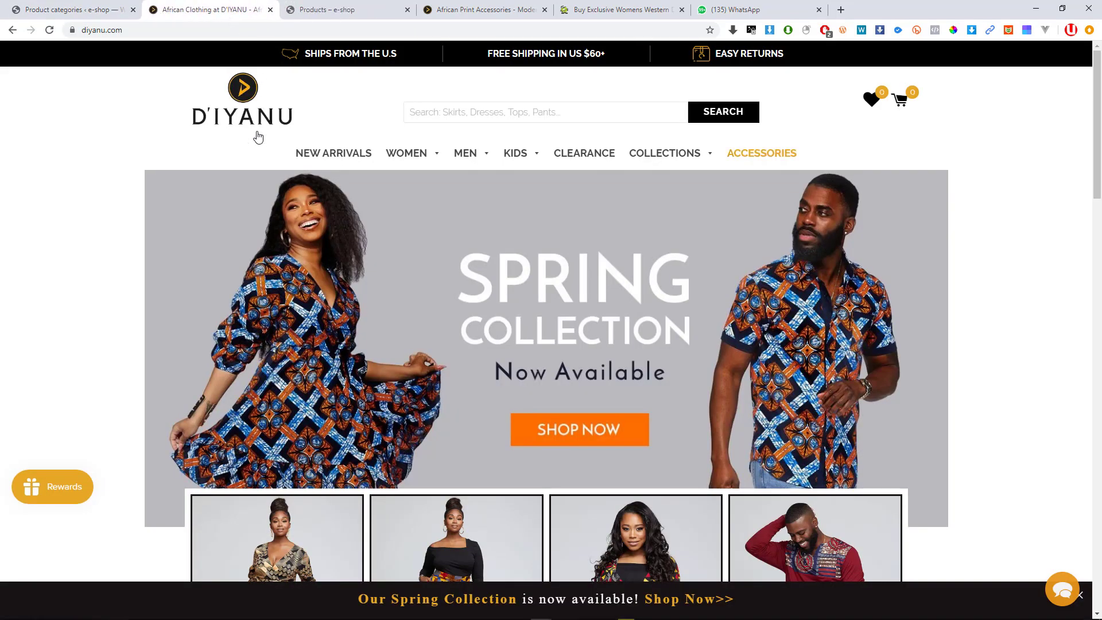
scroll(485, 248, "down", 5)
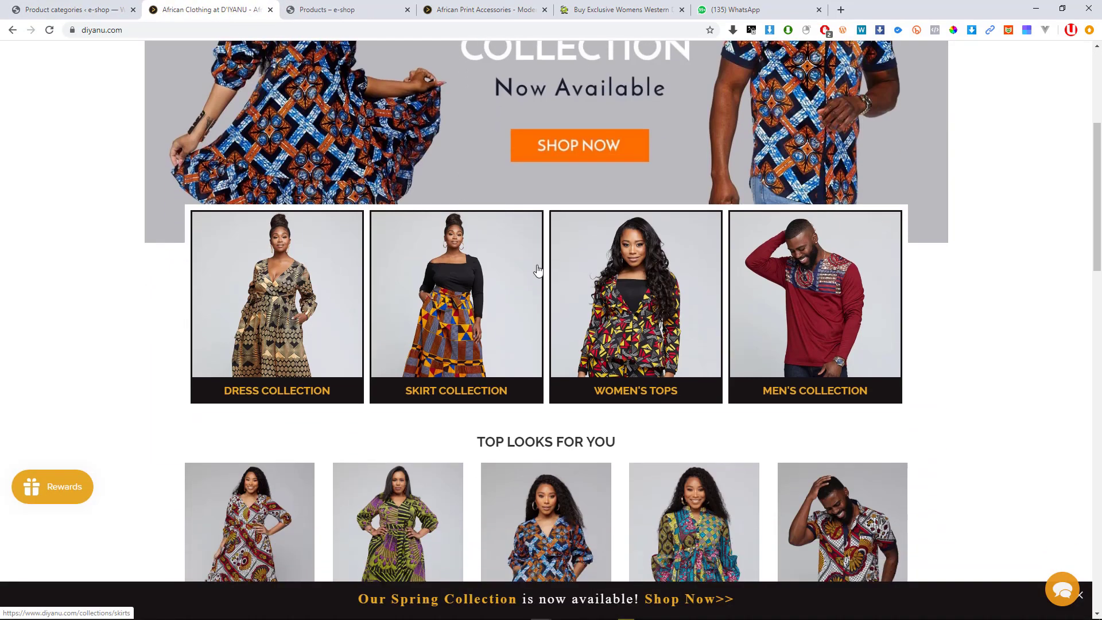
scroll(538, 270, "down", 4)
scroll(630, 419, "down", 3)
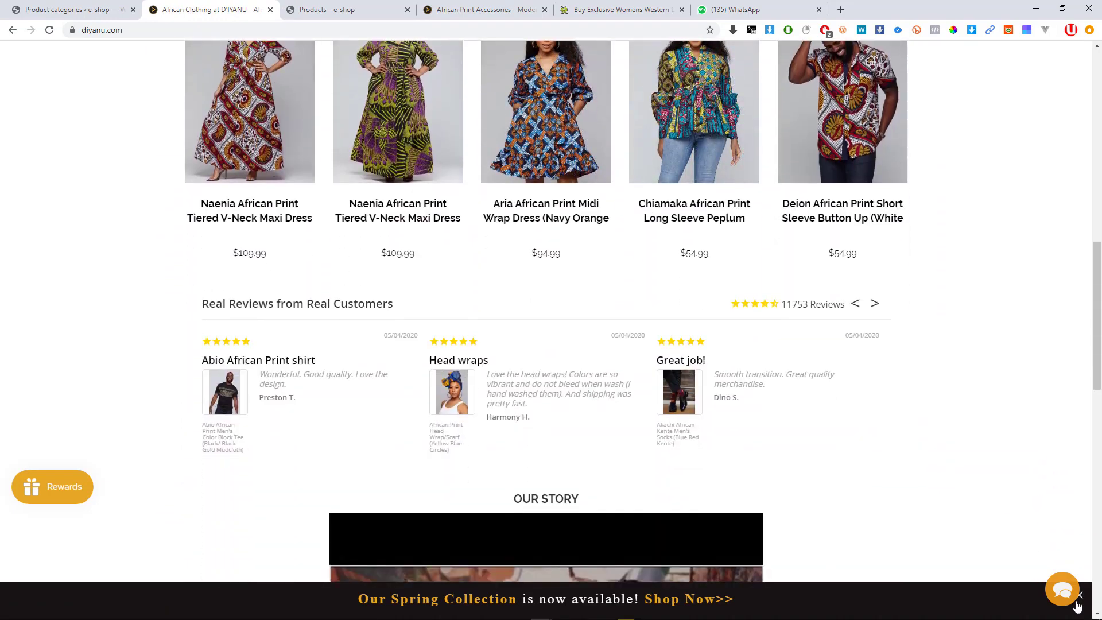
left_click(1080, 596)
scroll(616, 431, "down", 6)
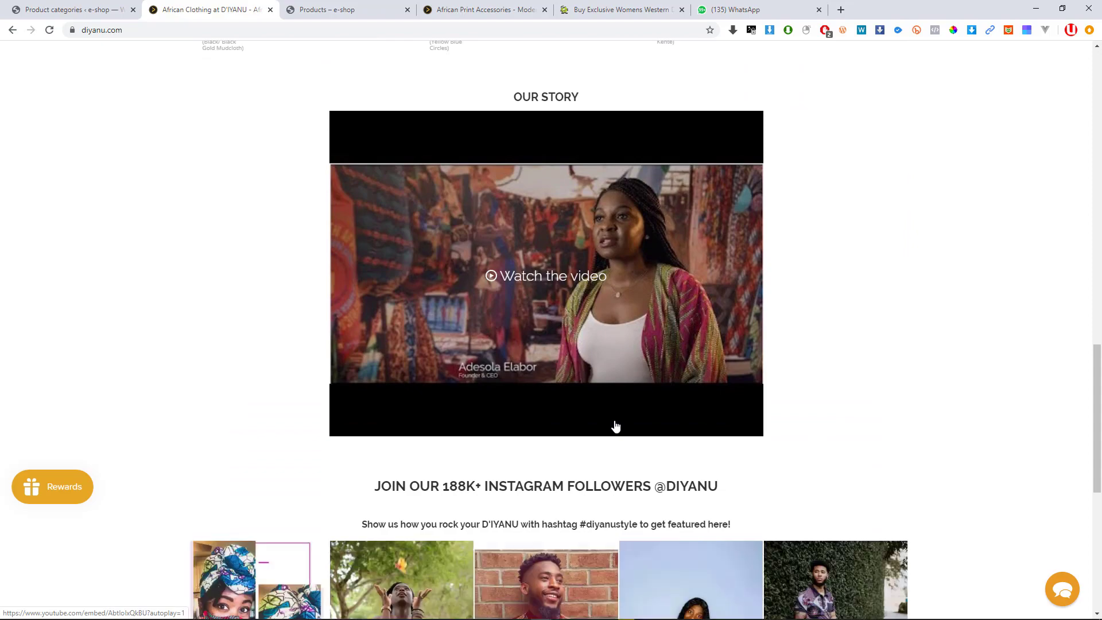
scroll(616, 427, "down", 6)
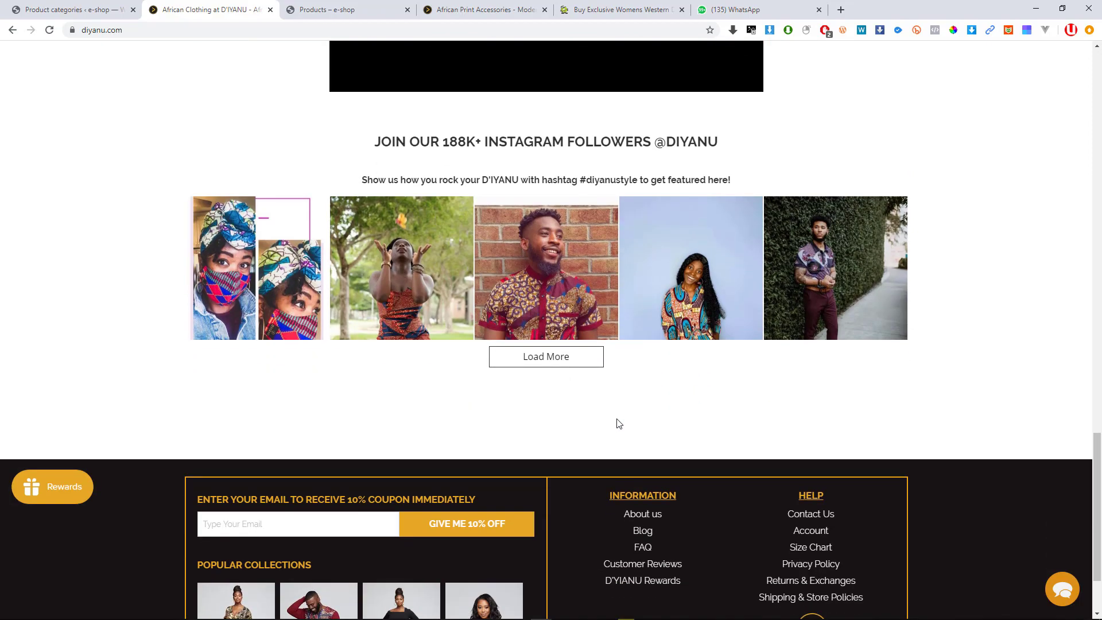
scroll(619, 422, "up", 10)
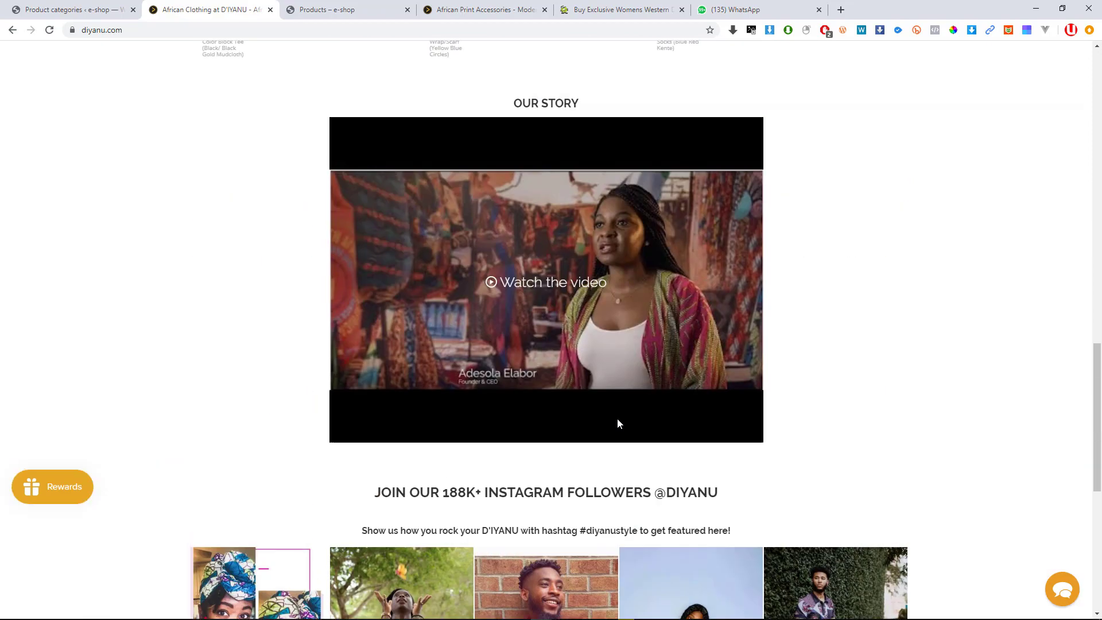
scroll(620, 370, "up", 10)
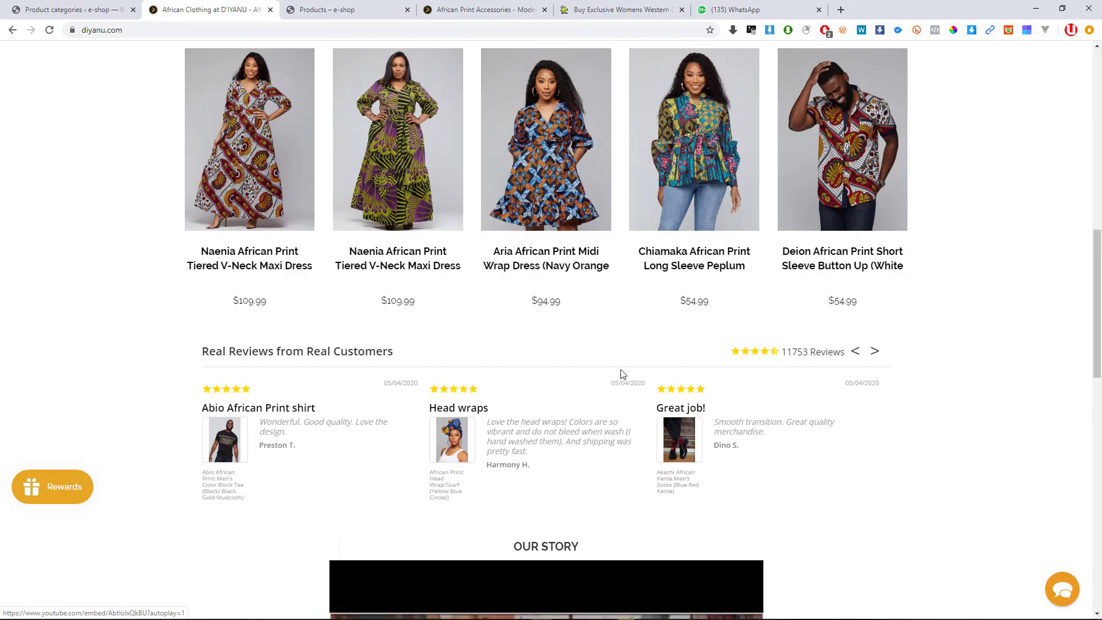
scroll(576, 344, "up", 4)
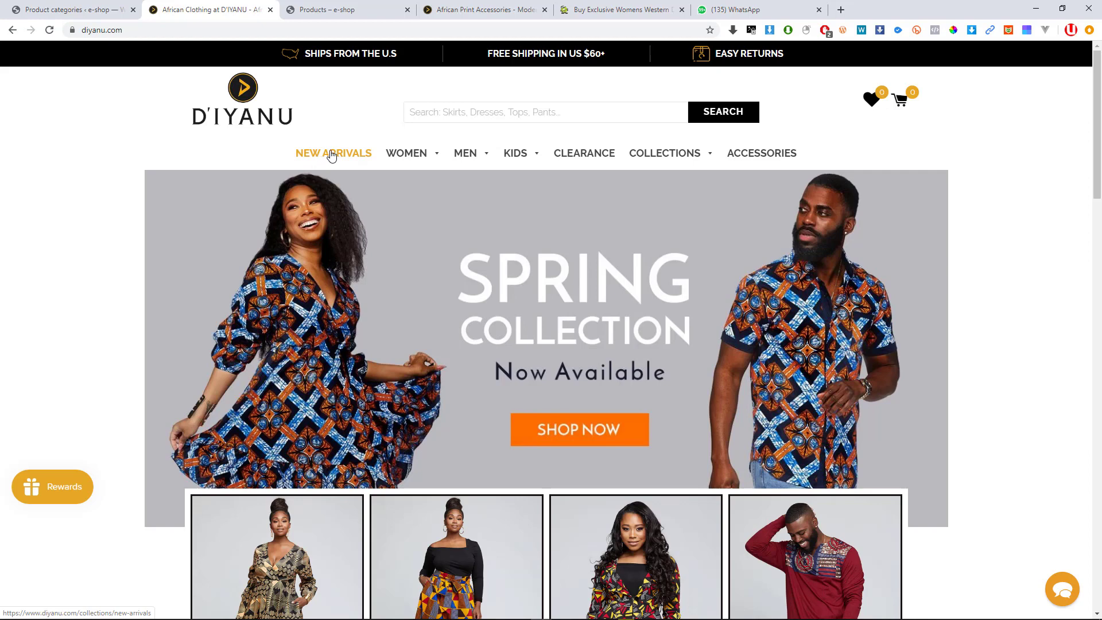
Examine the Women, Men, Kids and Collections submenus of the D'IYANU store against the e-shop's product categories page.
mouse_move(413, 157)
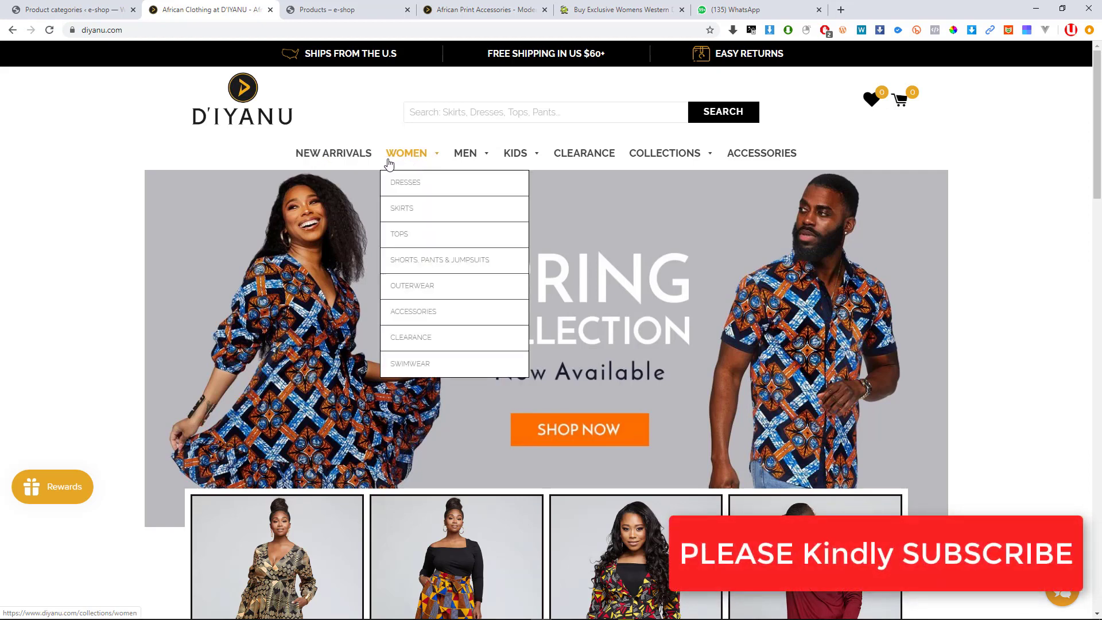
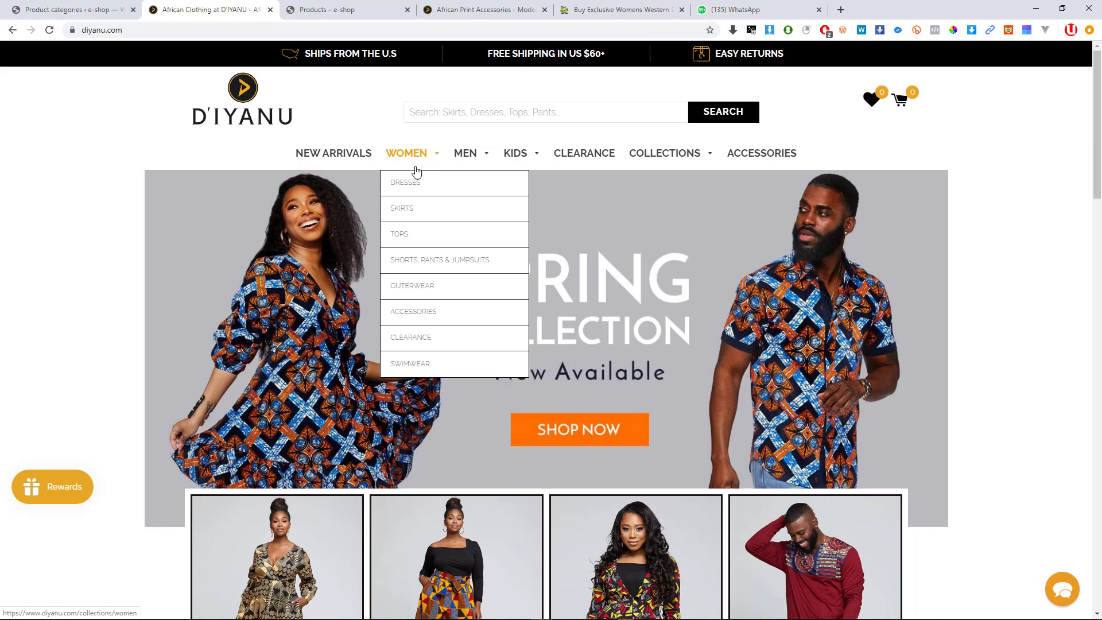
left_click(69, 9)
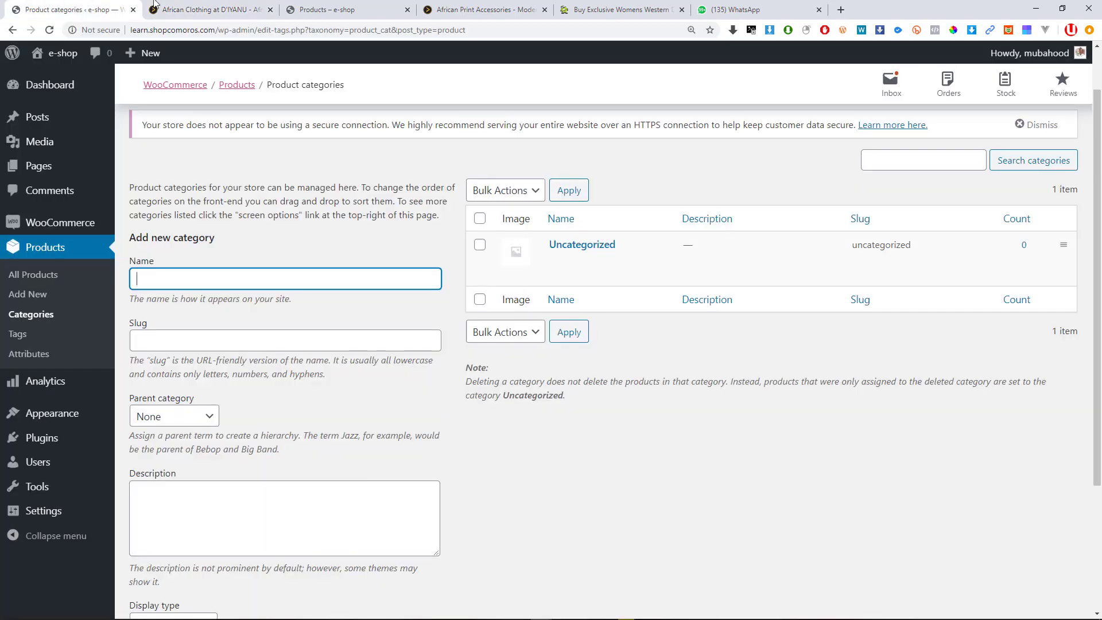
left_click(200, 5)
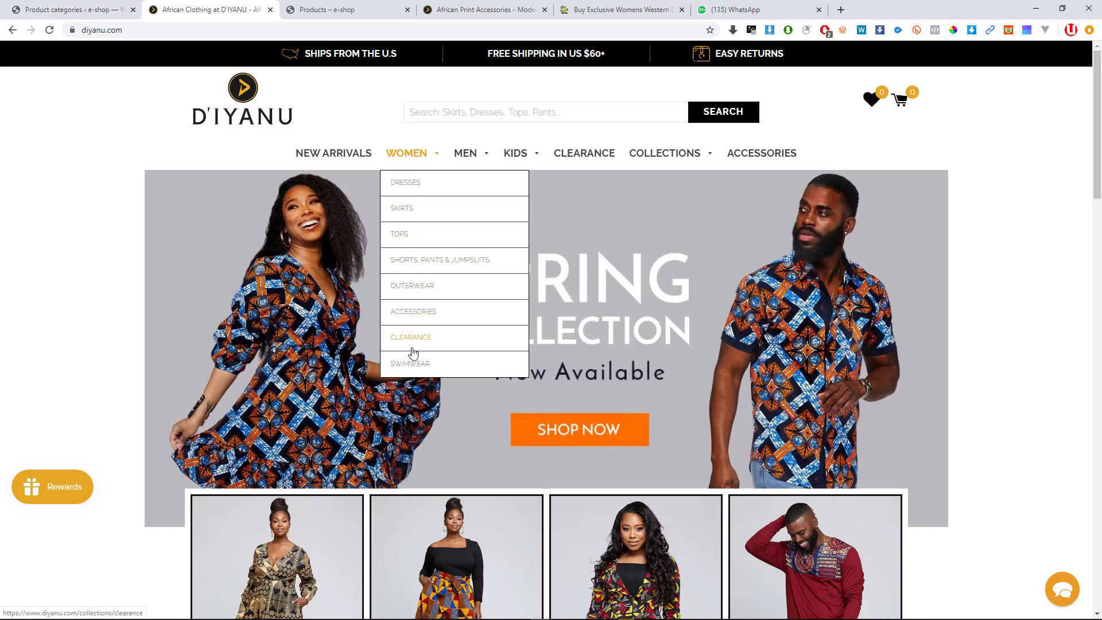
mouse_move(469, 163)
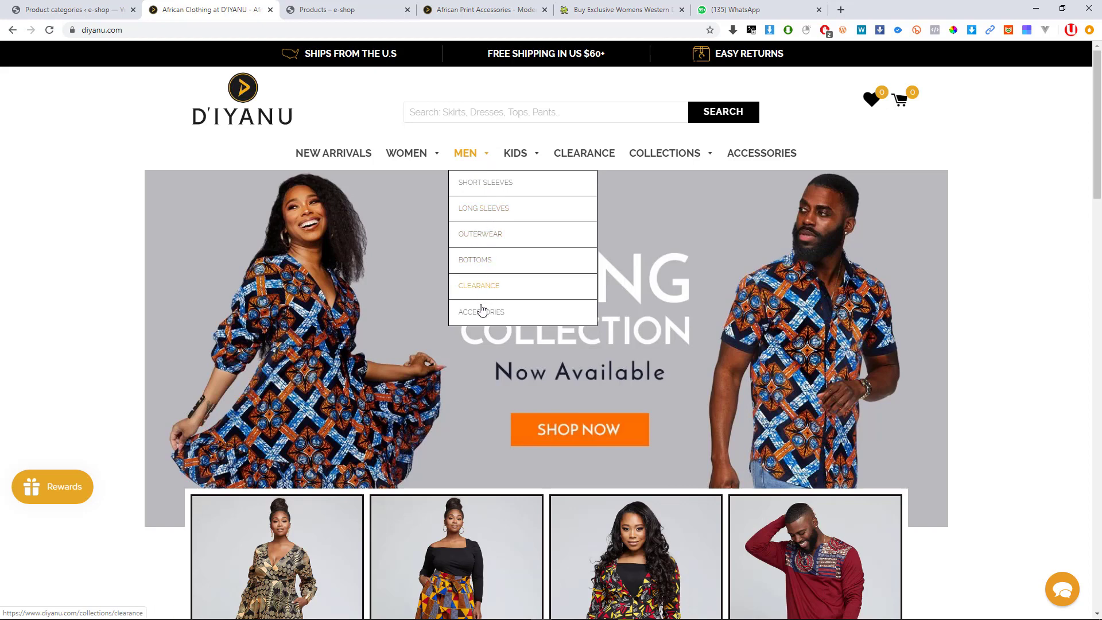
mouse_move(522, 160)
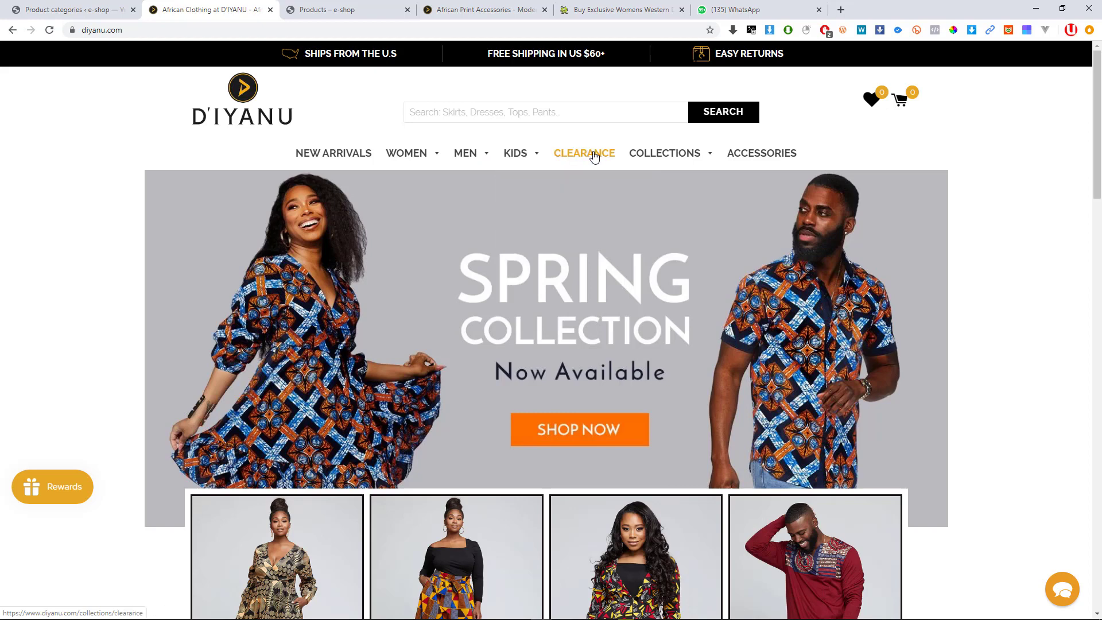
mouse_move(634, 156)
mouse_move(415, 154)
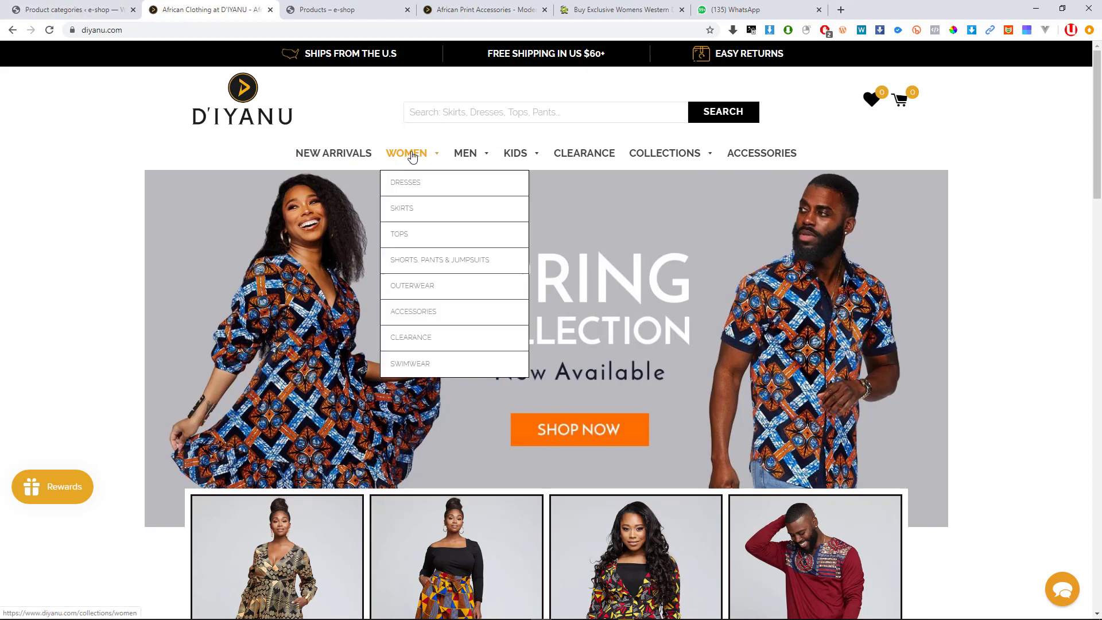
Name the new product category Women, matching the Women entry in the D'IYANU store's navigation.
left_click(81, 5)
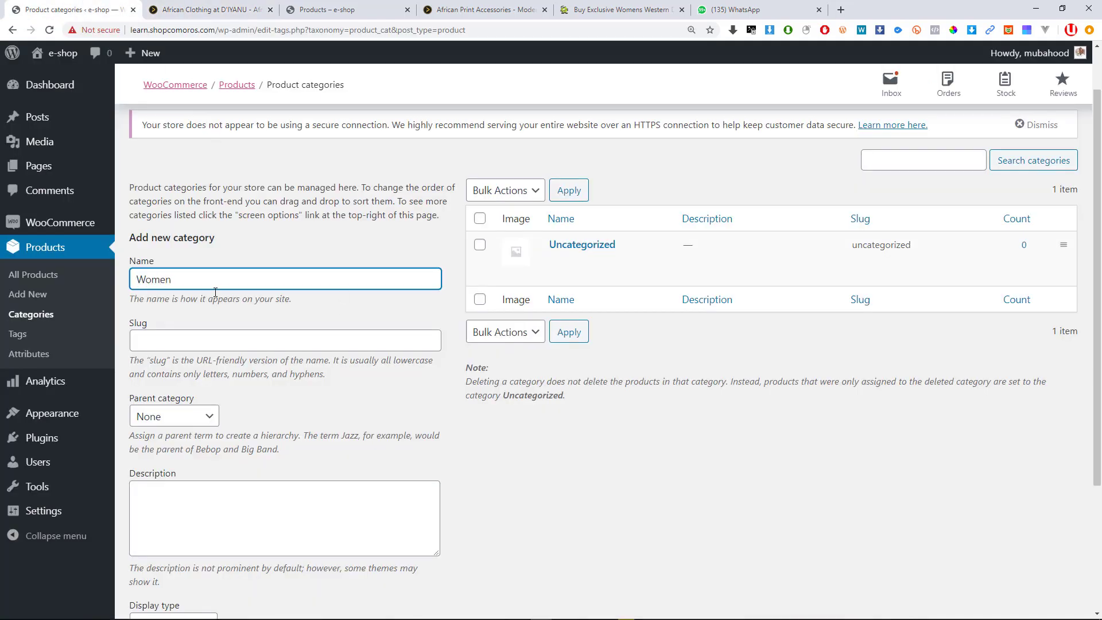
scroll(215, 293, "down", 1)
left_click(218, 8)
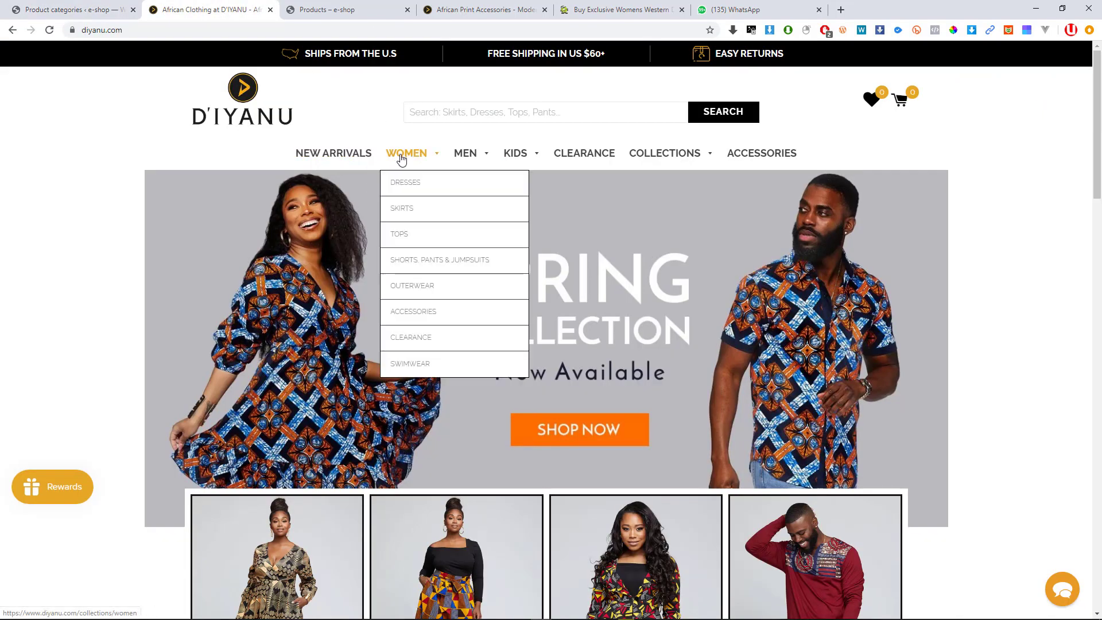
Copy the heading "WOMENS AFRICAN CLOTHING" from the D'IYANU women's collection page into the new category's description.
left_click(312, 9)
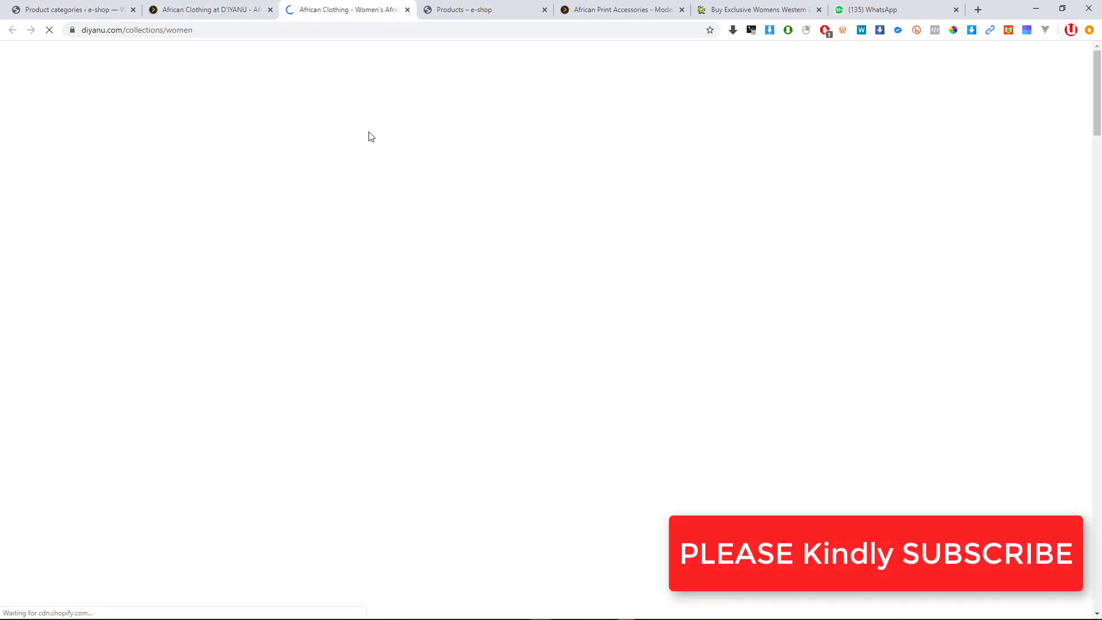
scroll(374, 139, "down", 3)
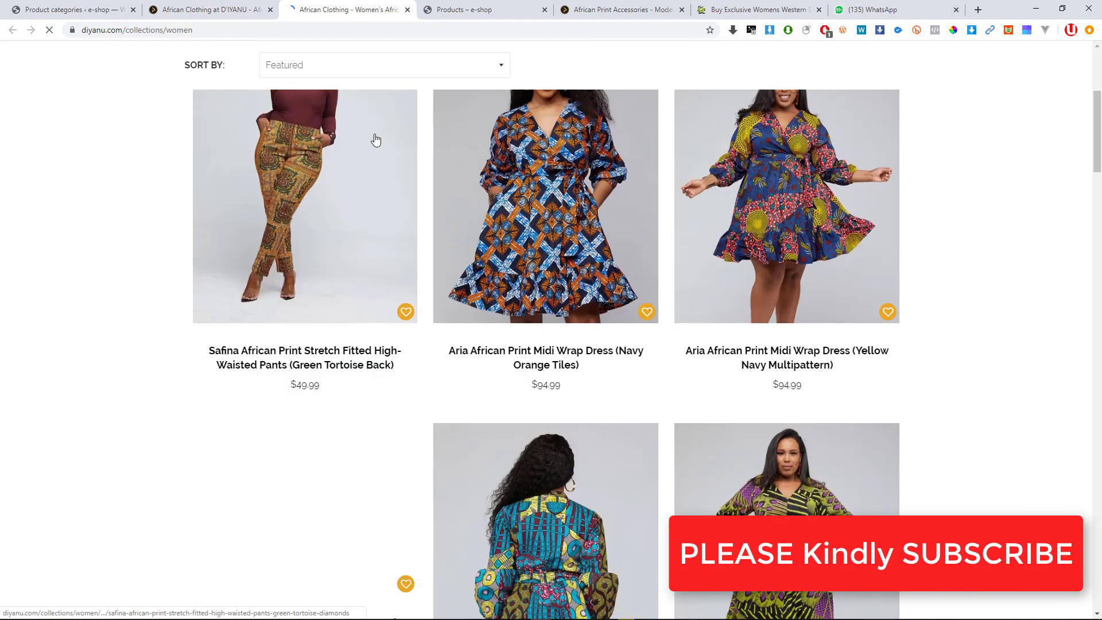
scroll(376, 140, "down", 3)
scroll(375, 140, "up", 8)
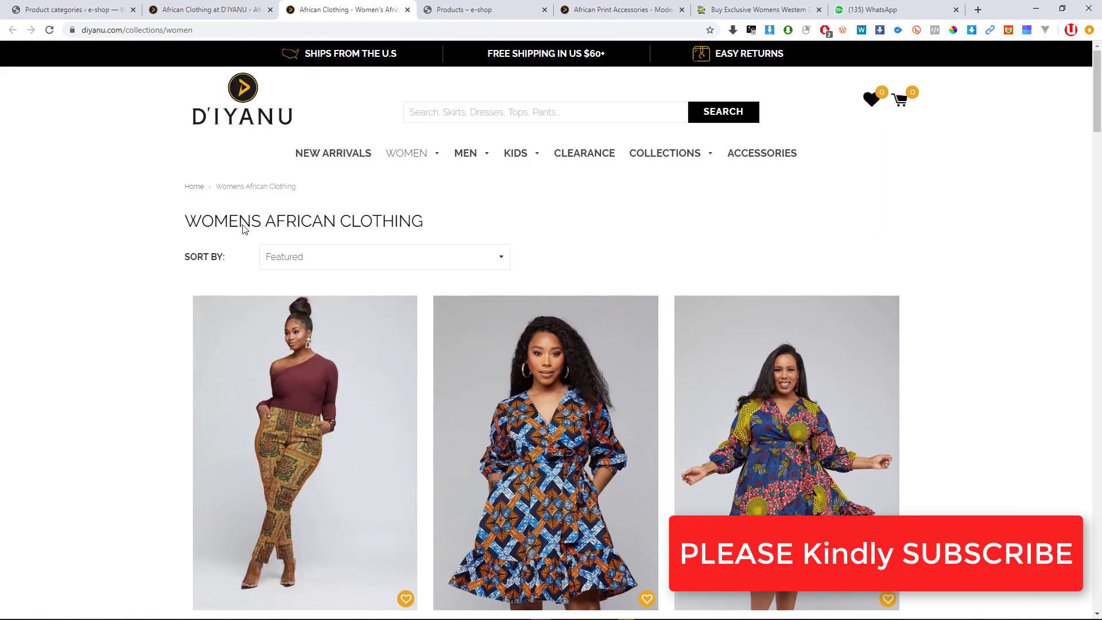
left_click_drag(445, 236, 165, 221)
key("ctrl+c")
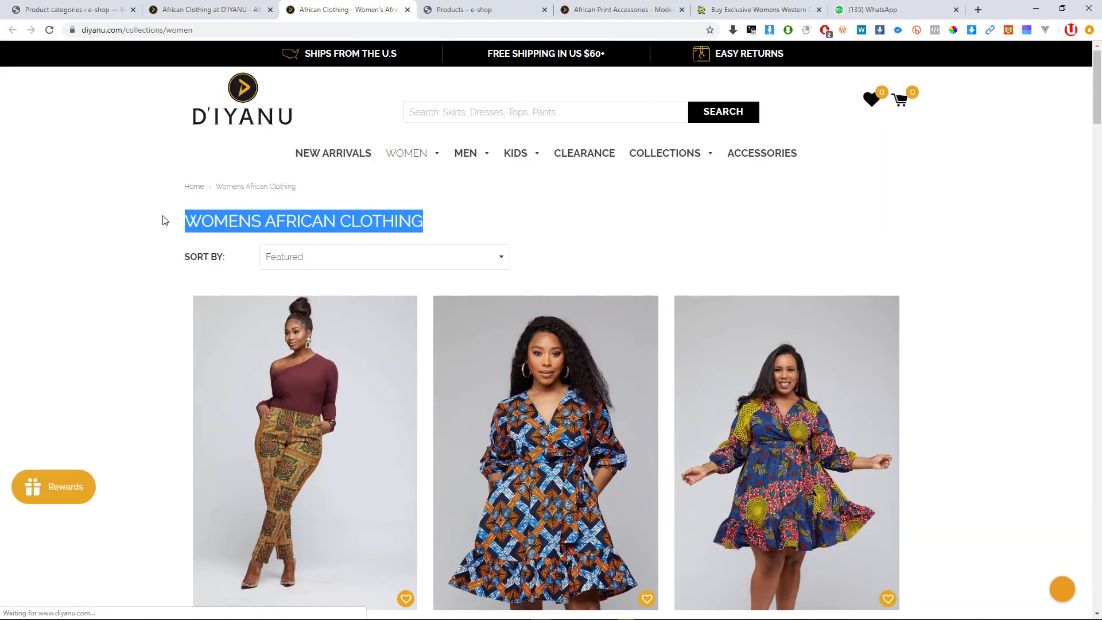
left_click(102, 5)
left_click(242, 452)
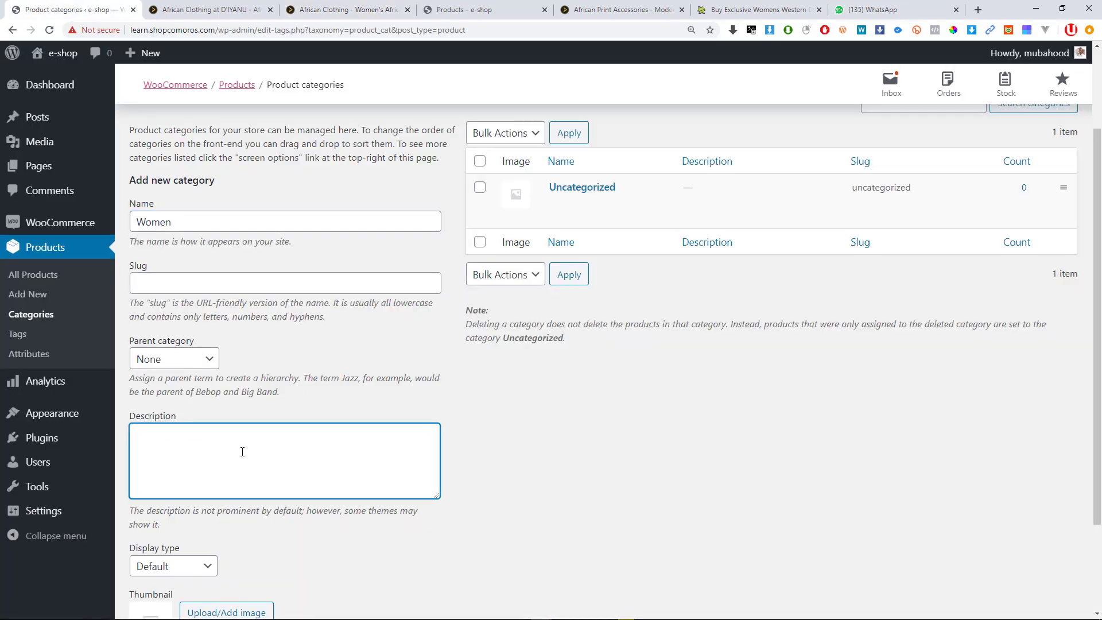
key("ctrl+v")
scroll(278, 432, "down", 2)
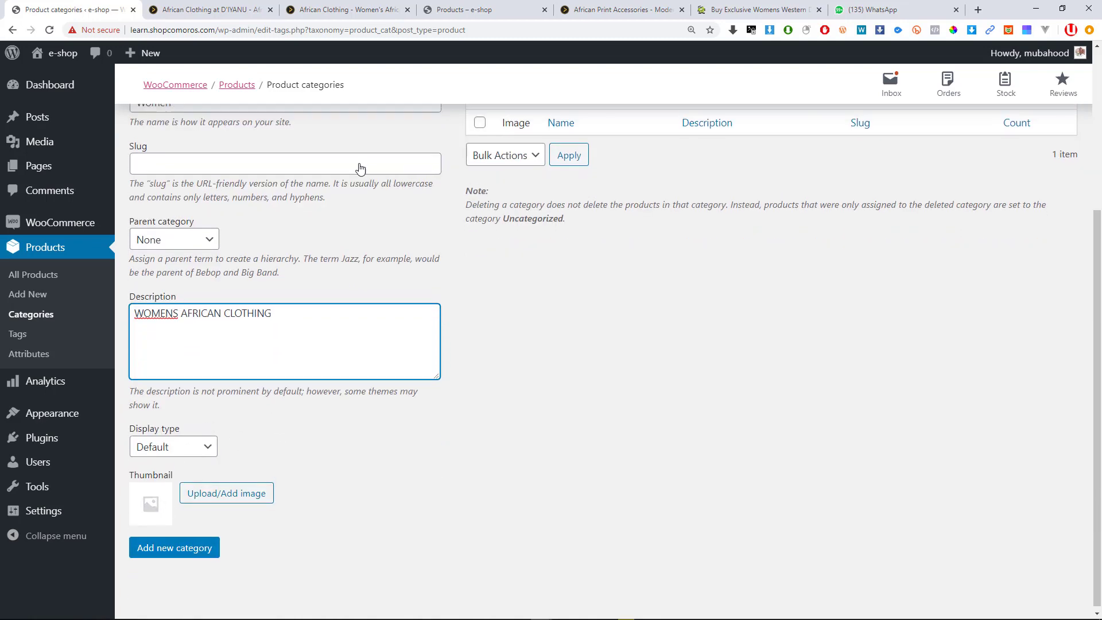
scroll(359, 169, "up", 3)
Place the D'IYANU women's collection page directly beside the product categories page in the browser.
left_click(190, 9)
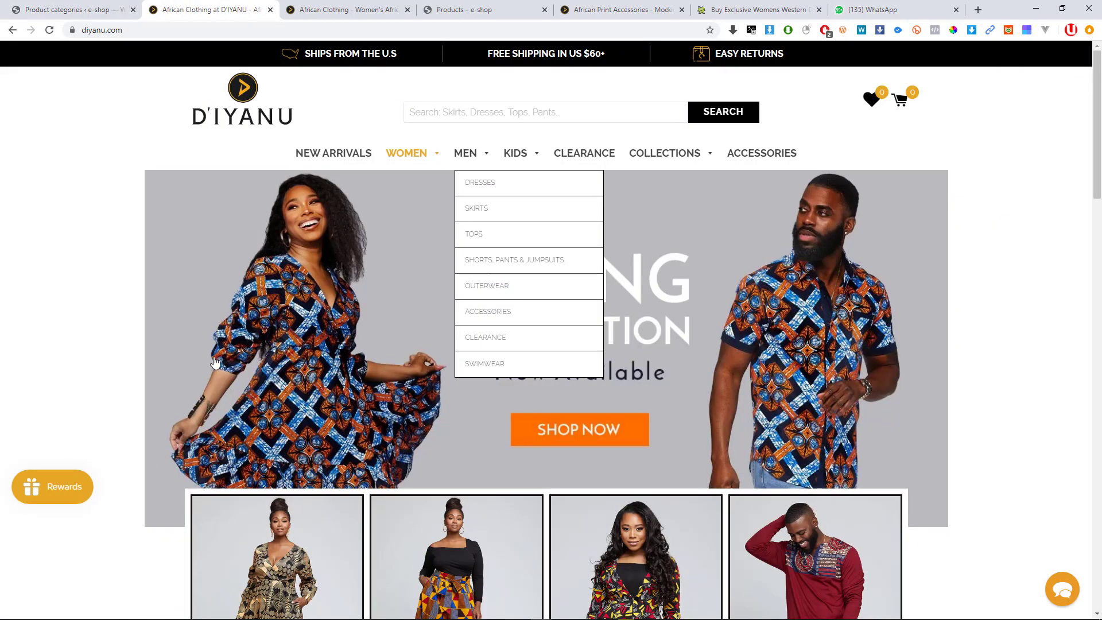
right_click(393, 270)
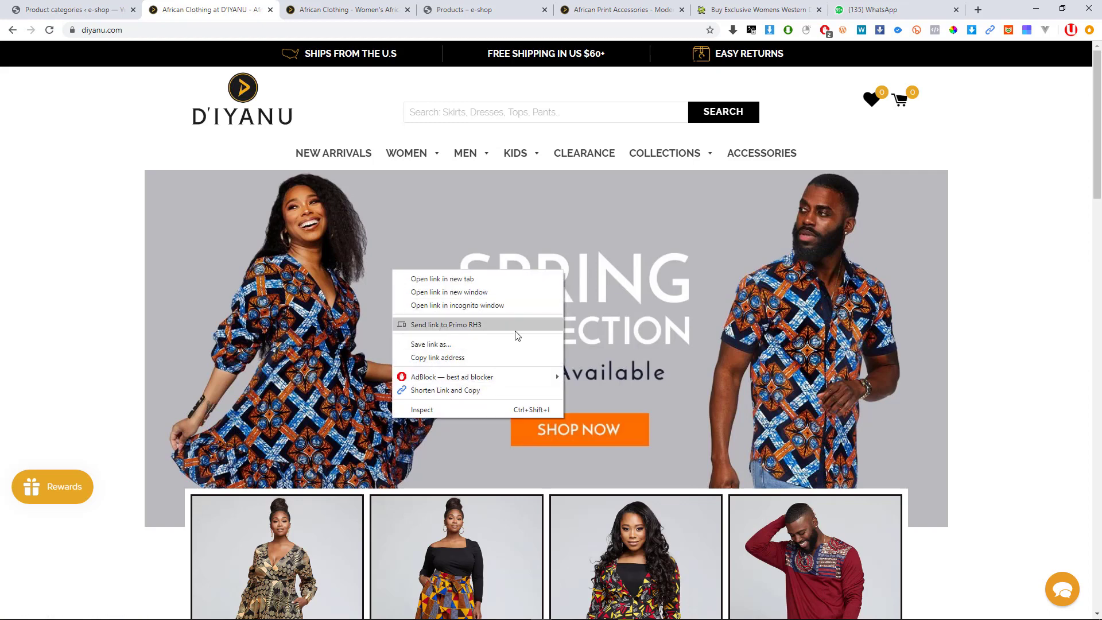
left_click(1022, 386)
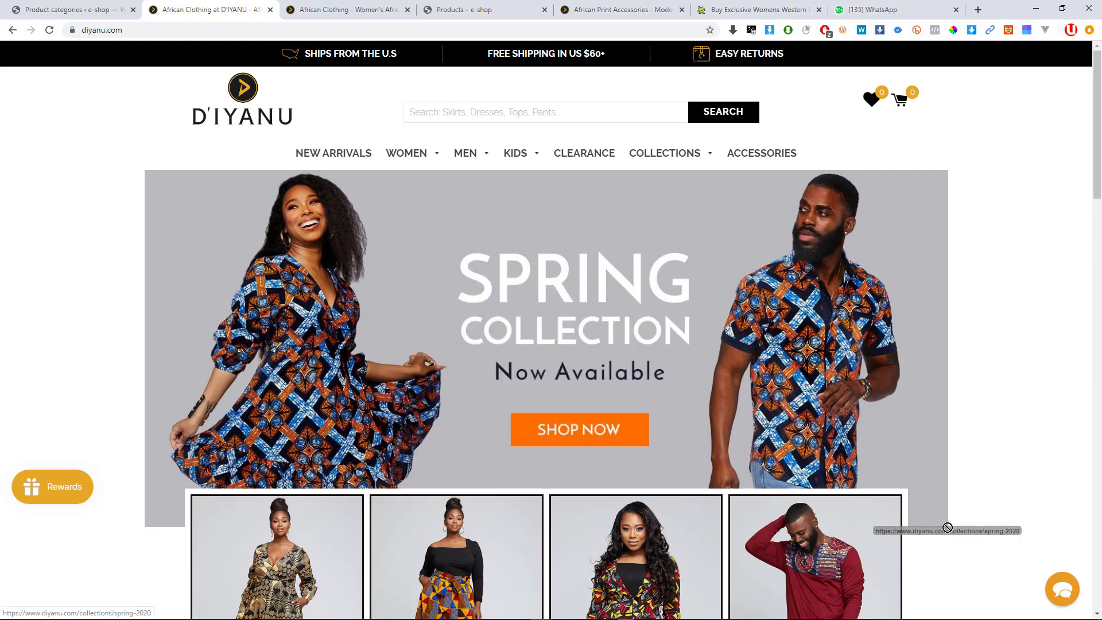
scroll(467, 376, "down", 5)
scroll(470, 368, "up", 5)
left_click(330, 7)
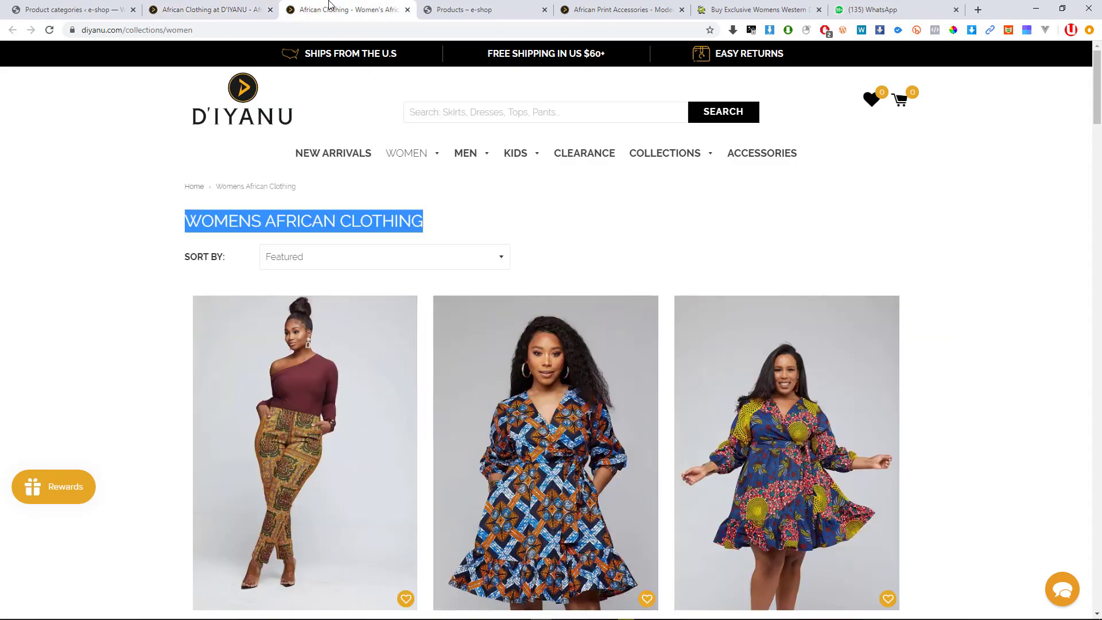
left_click_drag(334, 6, 189, 7)
Check the display type options, keep Default, and add the Women category with no parent or thumbnail.
left_click(53, 6)
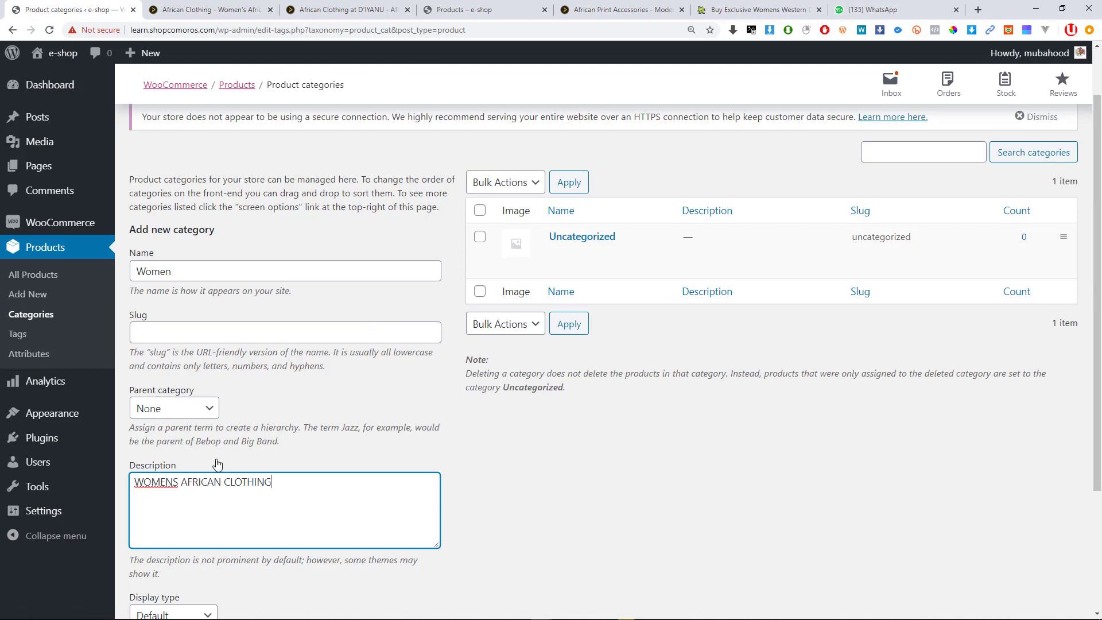
scroll(218, 459, "down", 3)
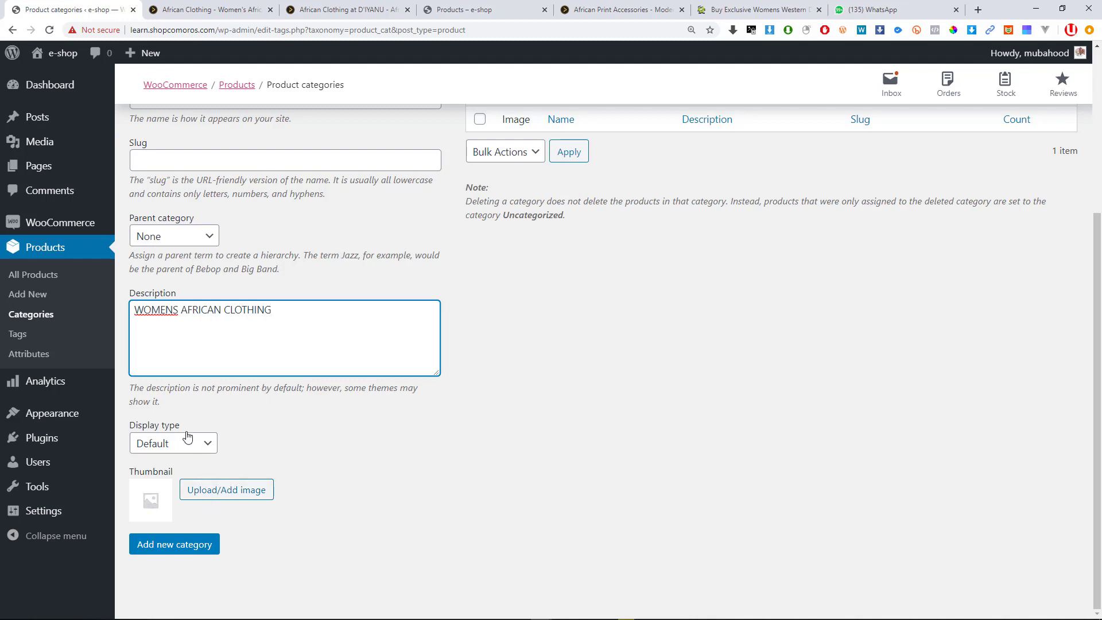
left_click(194, 446)
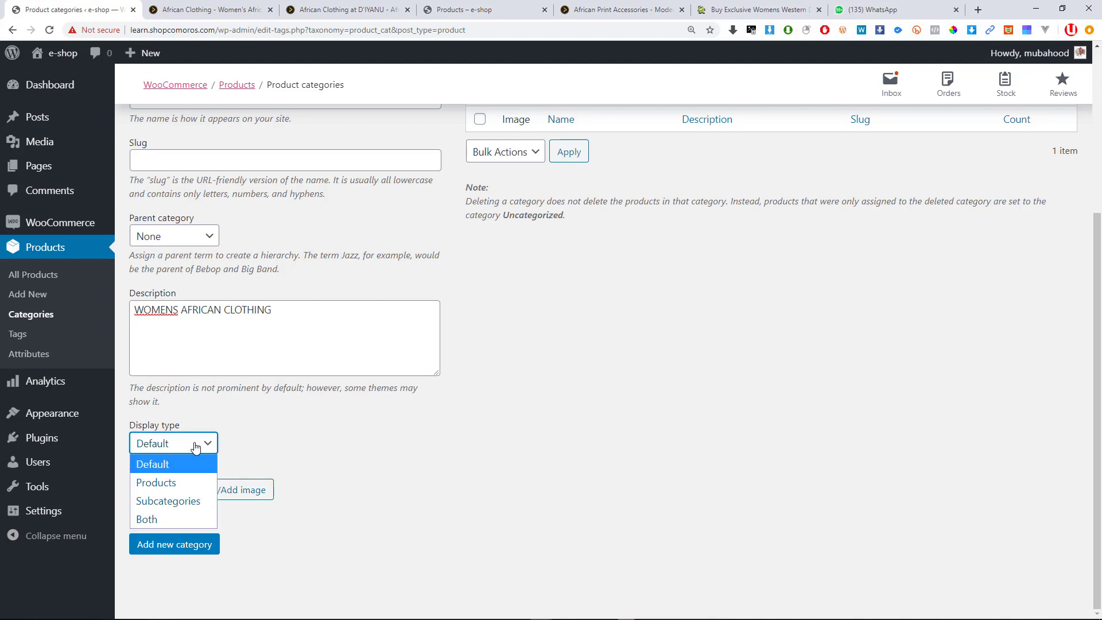
left_click(310, 442)
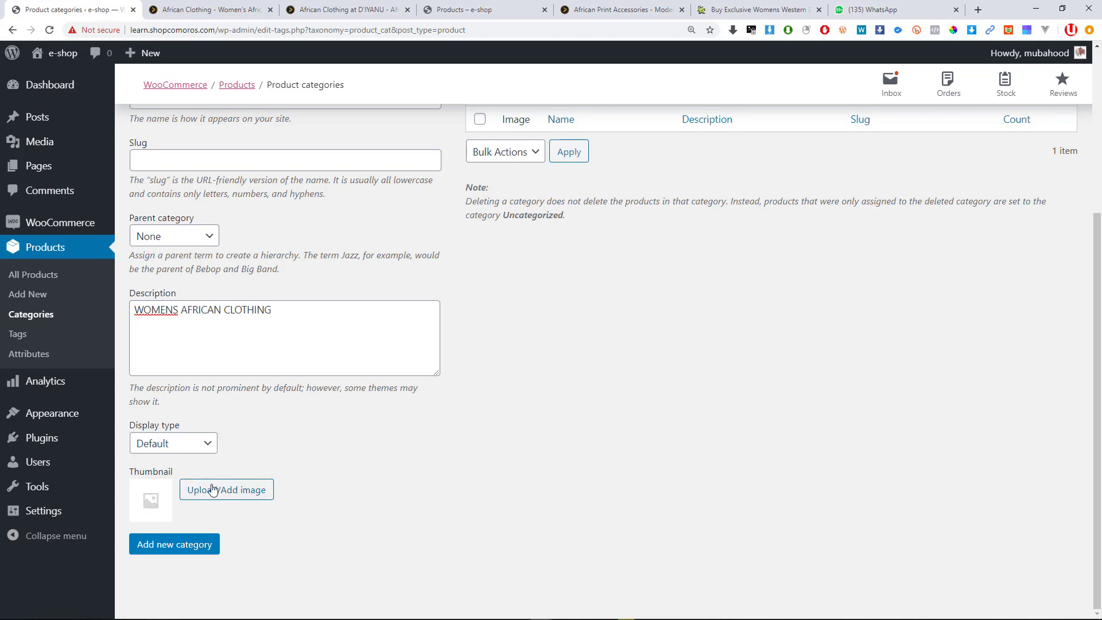
left_click(201, 546)
scroll(333, 464, "up", 4)
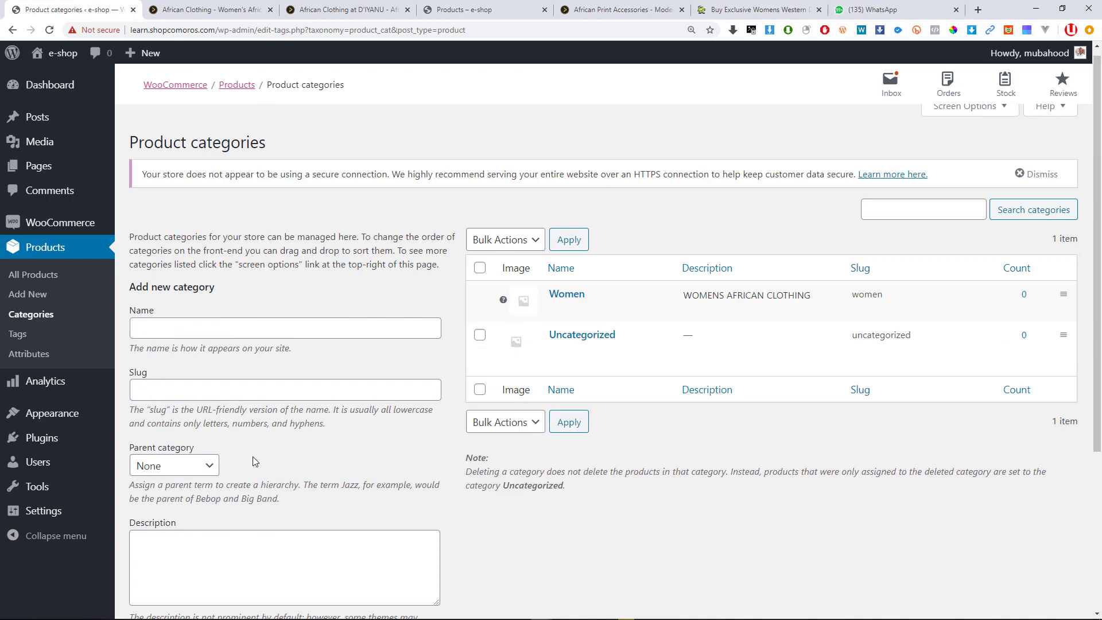
mouse_move(507, 301)
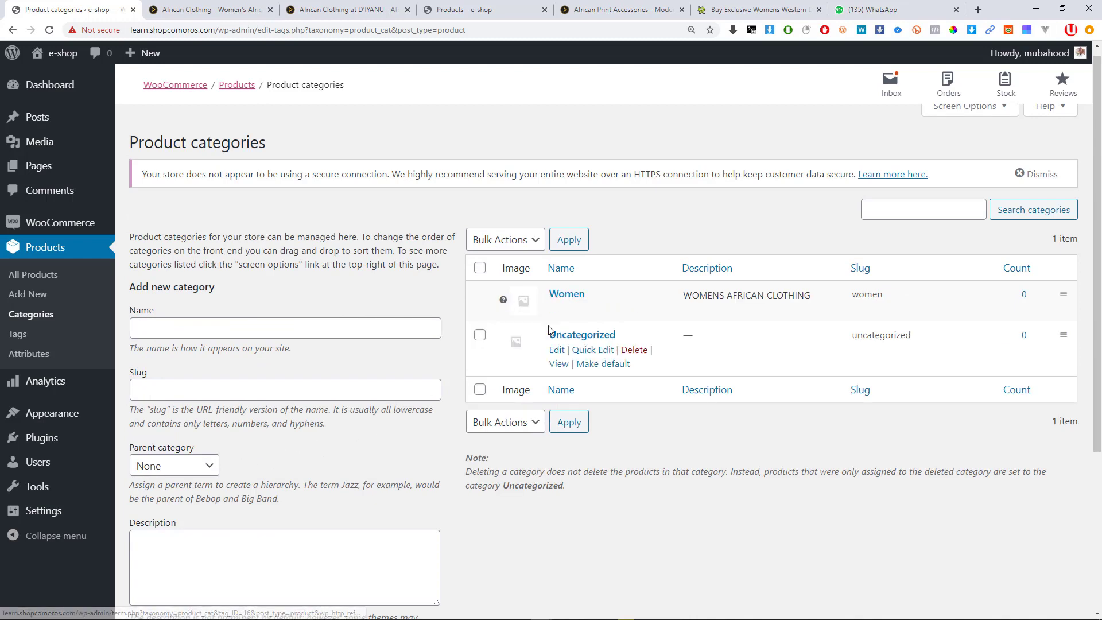
mouse_move(580, 305)
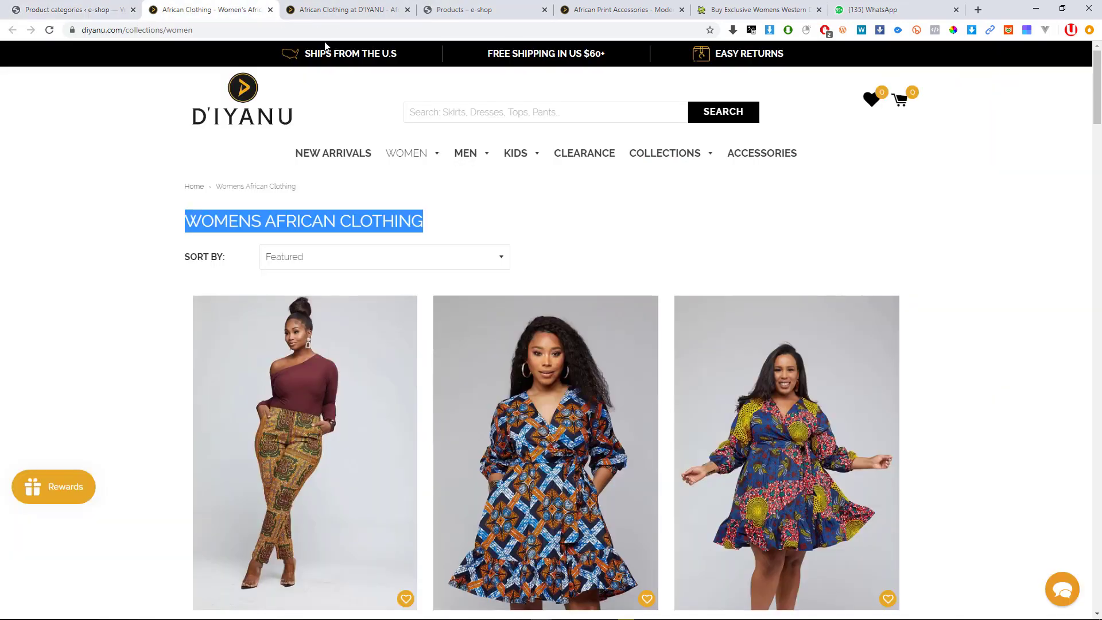
Check the Women submenu of the D'IYANU store and name a new product category Dresses.
left_click(213, 10)
mouse_move(411, 165)
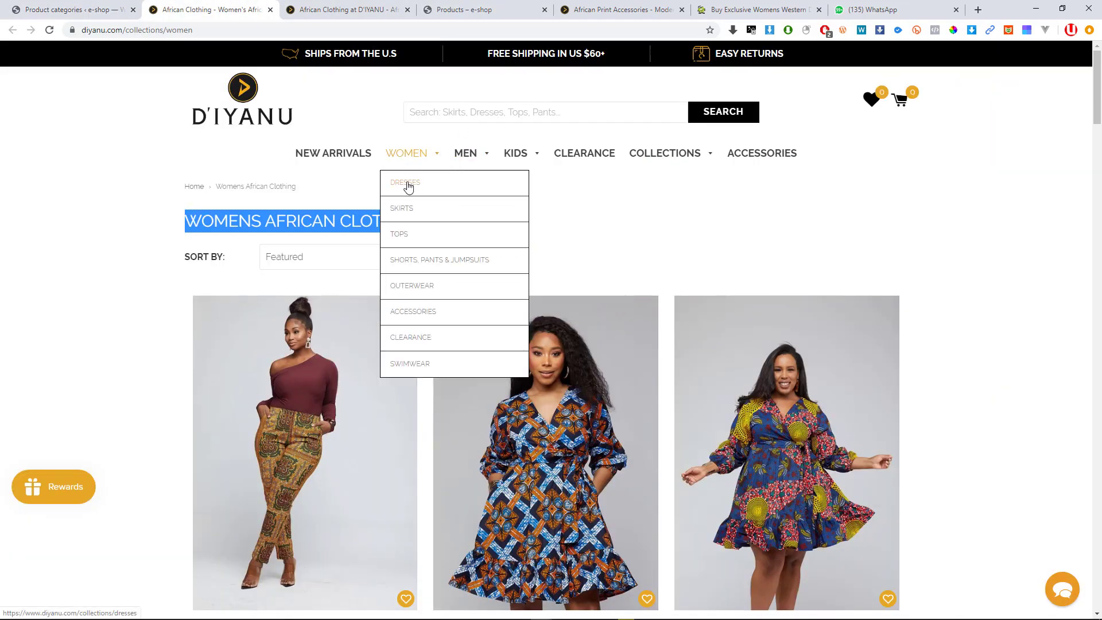
left_click(68, 10)
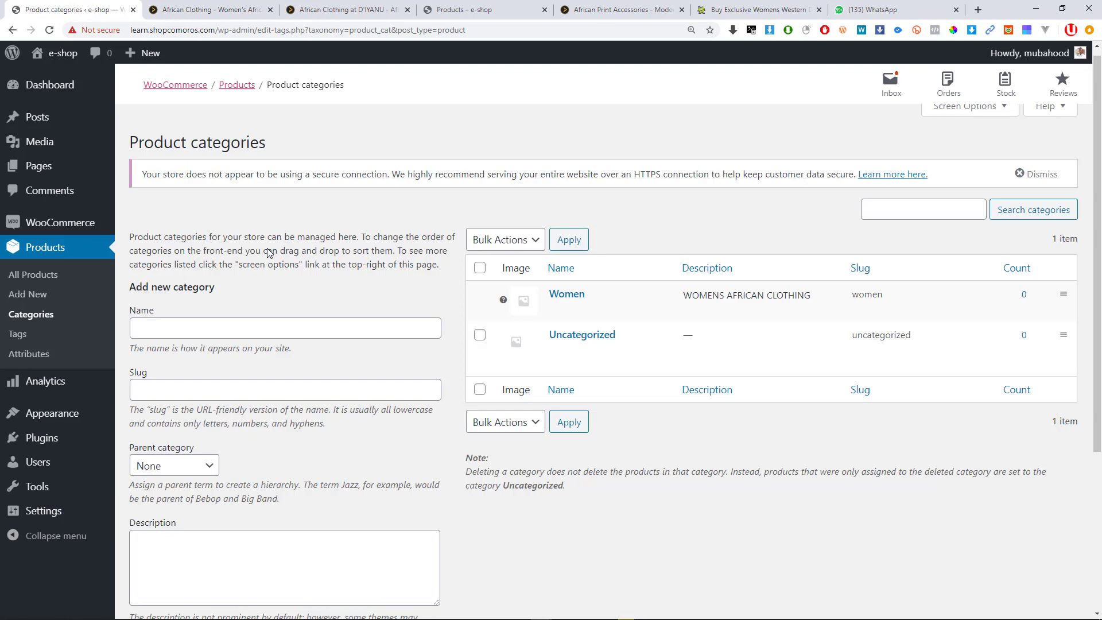
left_click(230, 334)
scroll(231, 333, "down", 2)
type("G")
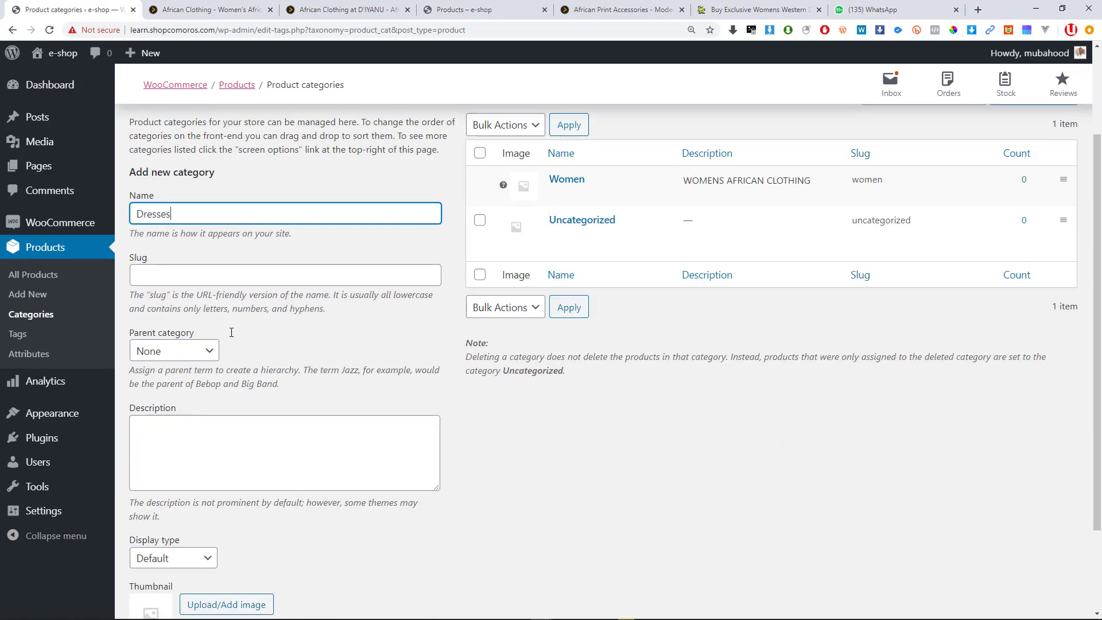
scroll(247, 330, "down", 2)
scroll(298, 320, "up", 2)
Dismiss the coupon offer on the D'IYANU store, recheck its Women submenu, and add Dresses with Women as parent category.
left_click(207, 10)
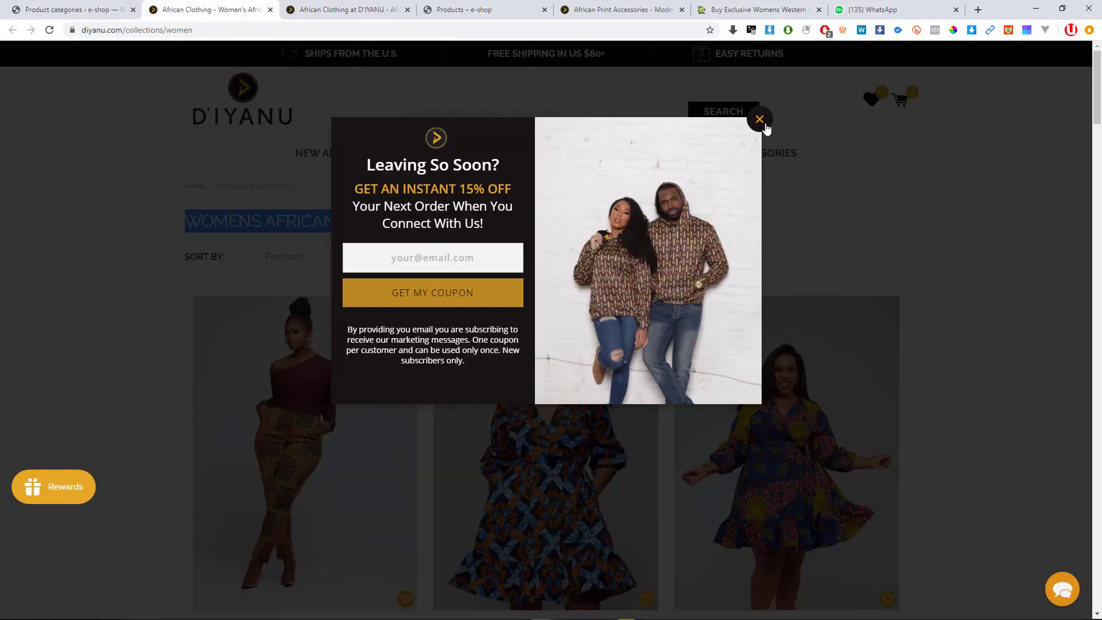
left_click(764, 123)
mouse_move(429, 155)
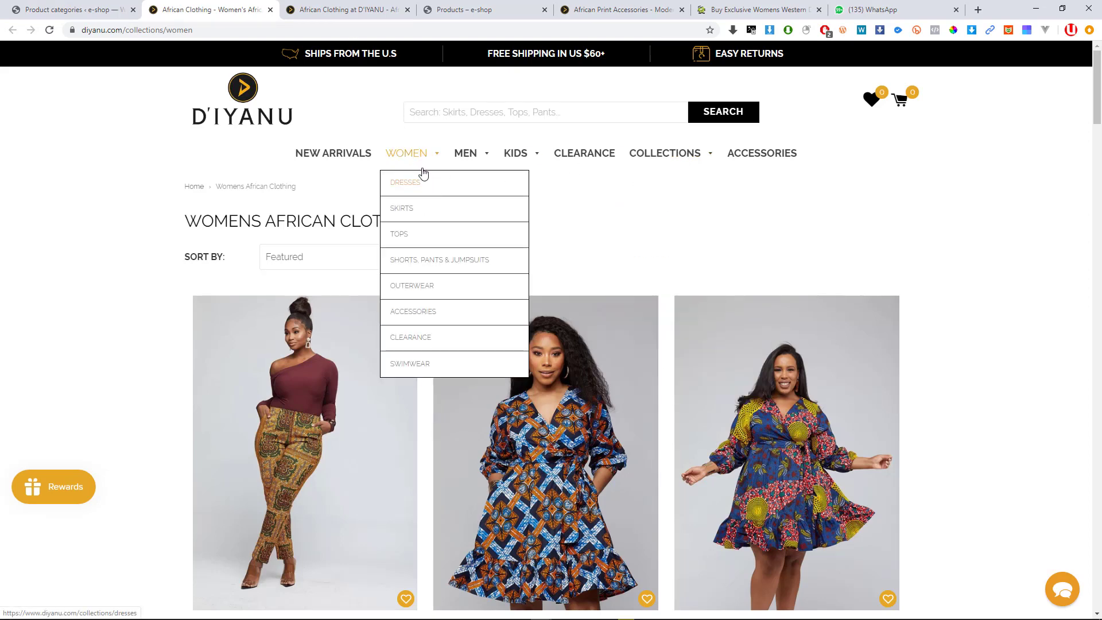
left_click(55, 9)
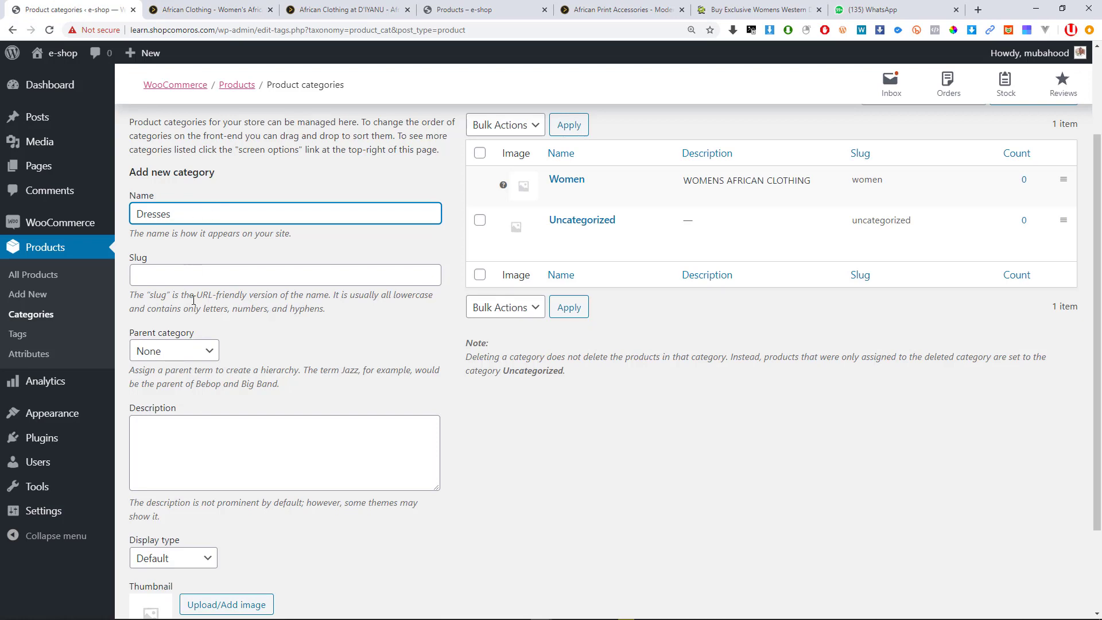
left_click(191, 353)
left_click(177, 394)
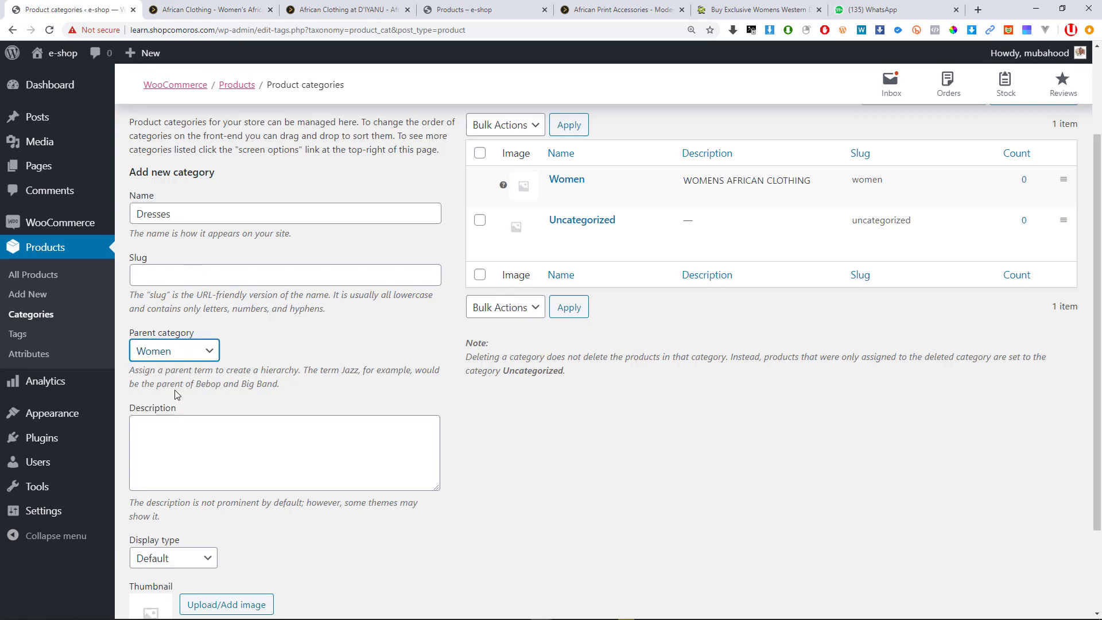
scroll(157, 466, "down", 2)
left_click(173, 543)
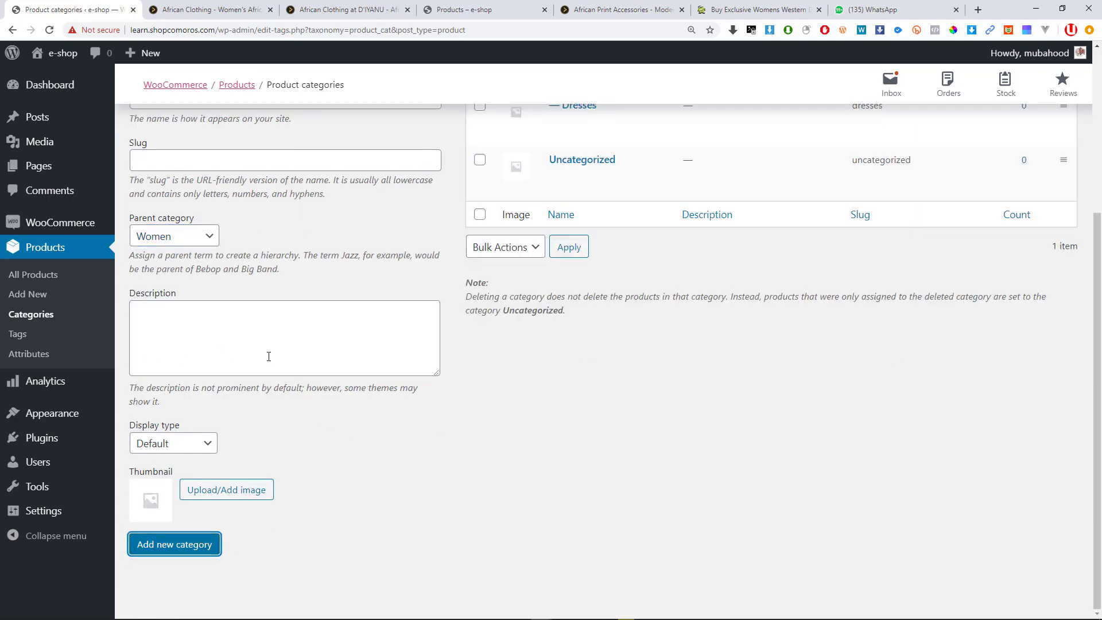
scroll(221, 383, "up", 1)
scroll(230, 383, "up", 2)
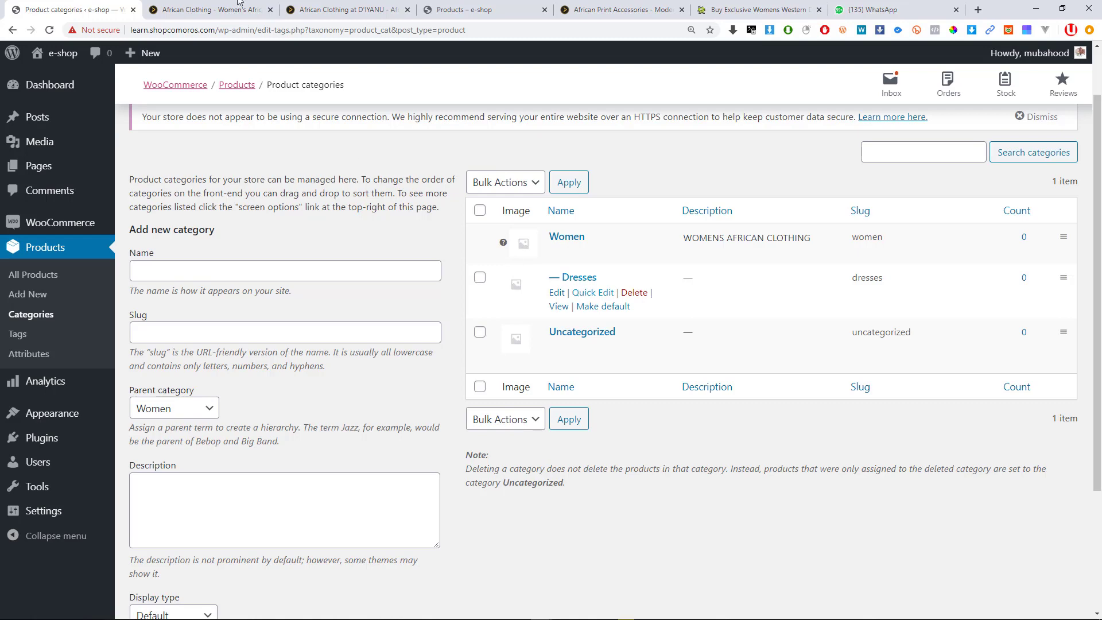
Add a Skirts category with Women as its parent, following the D'IYANU Women submenu.
left_click(256, 5)
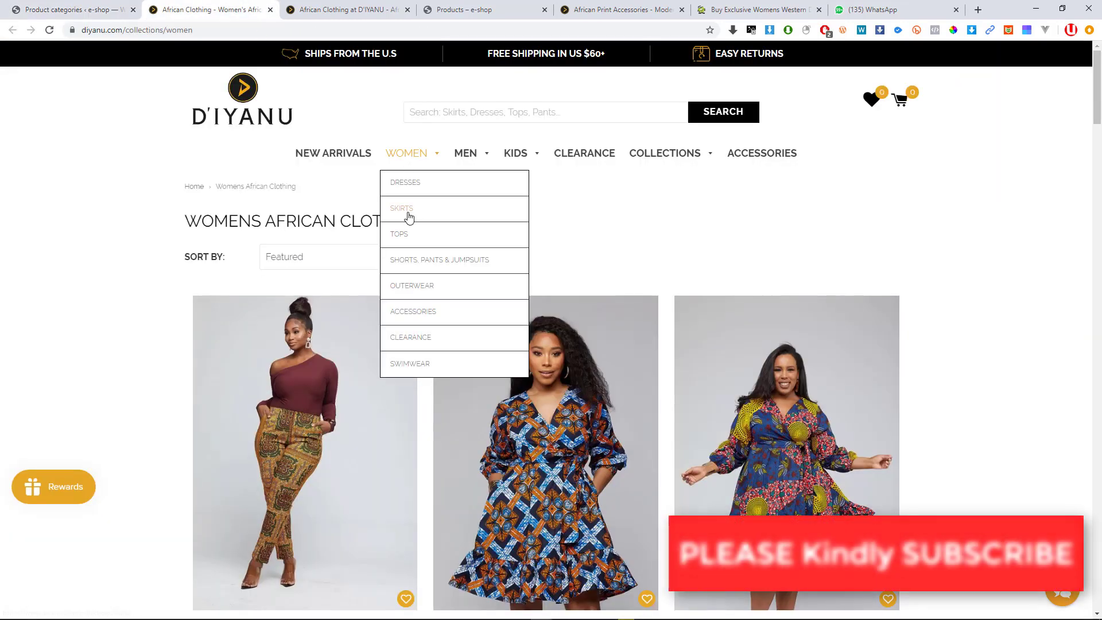
left_click(75, 9)
left_click(256, 277)
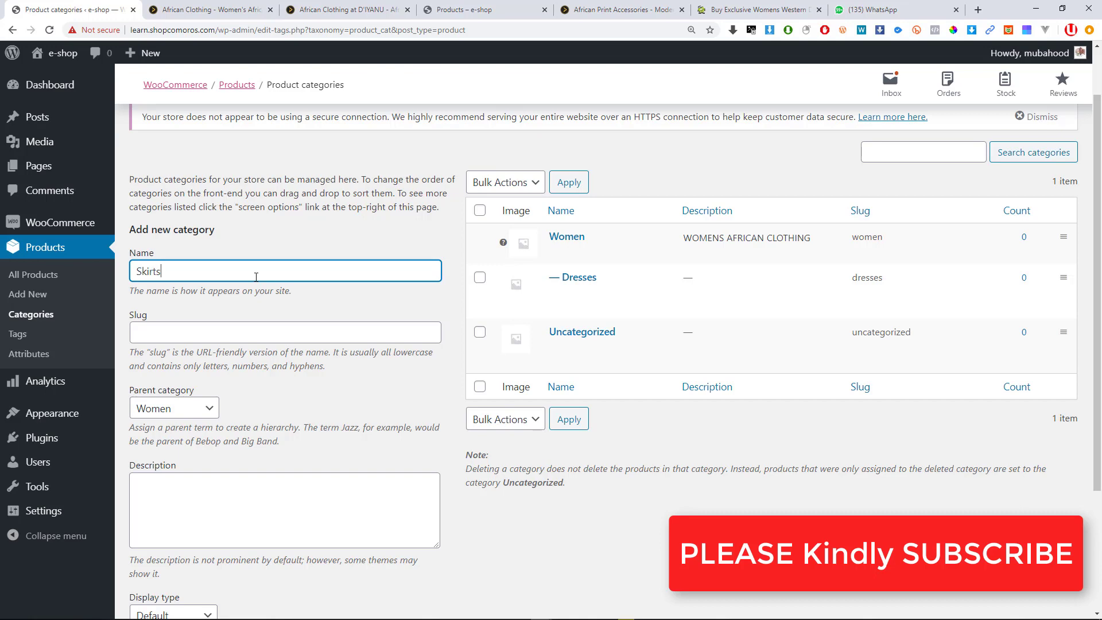
scroll(256, 277, "down", 3)
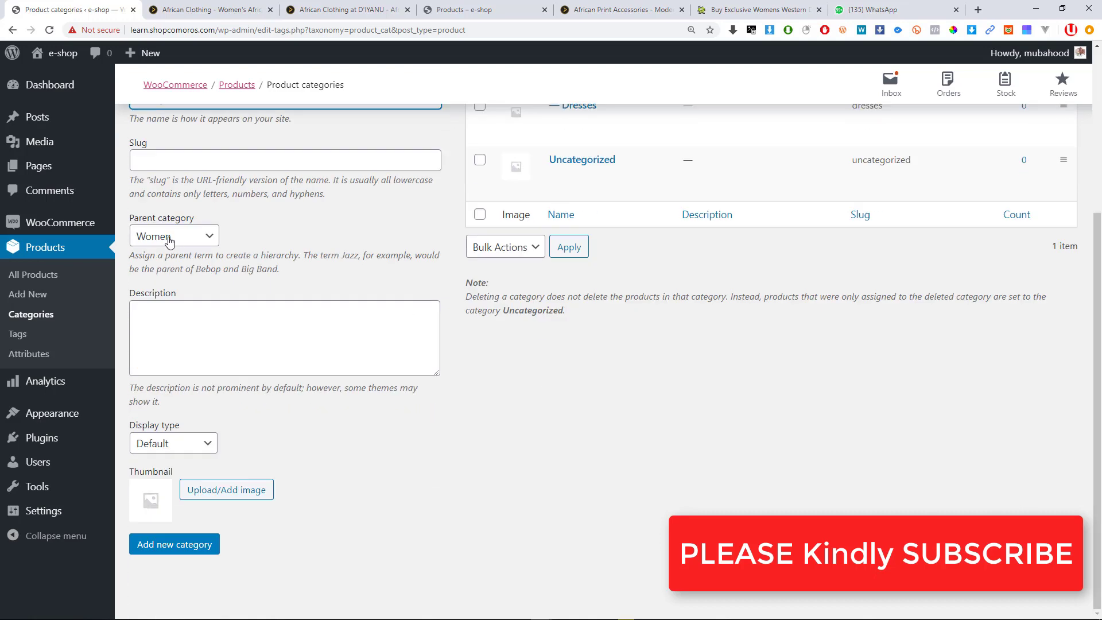
left_click(169, 241)
left_click(172, 274)
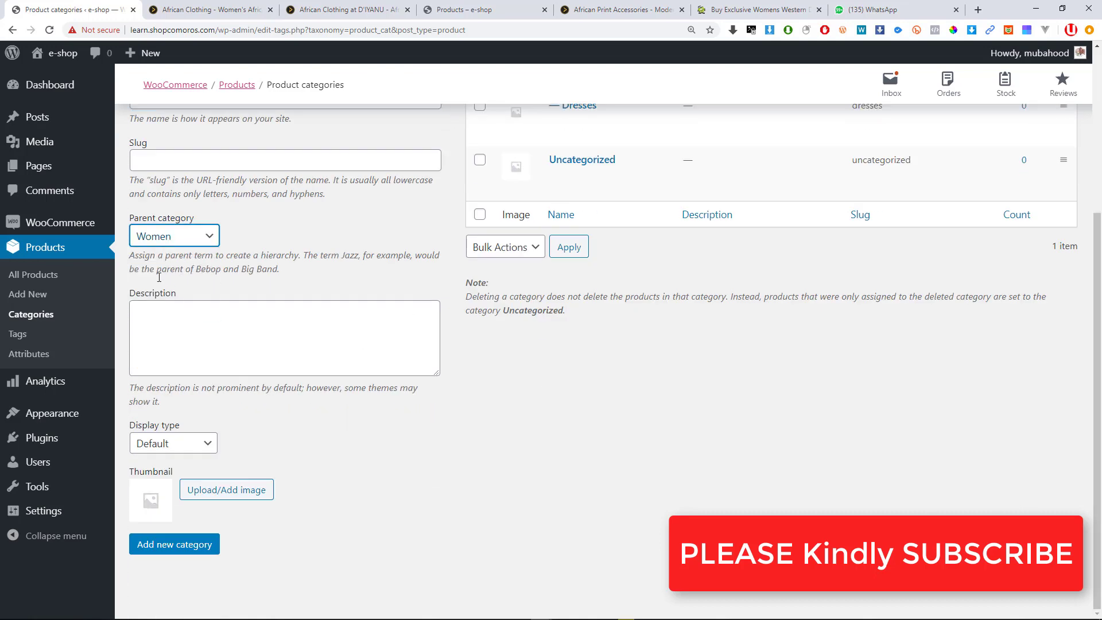
left_click(167, 550)
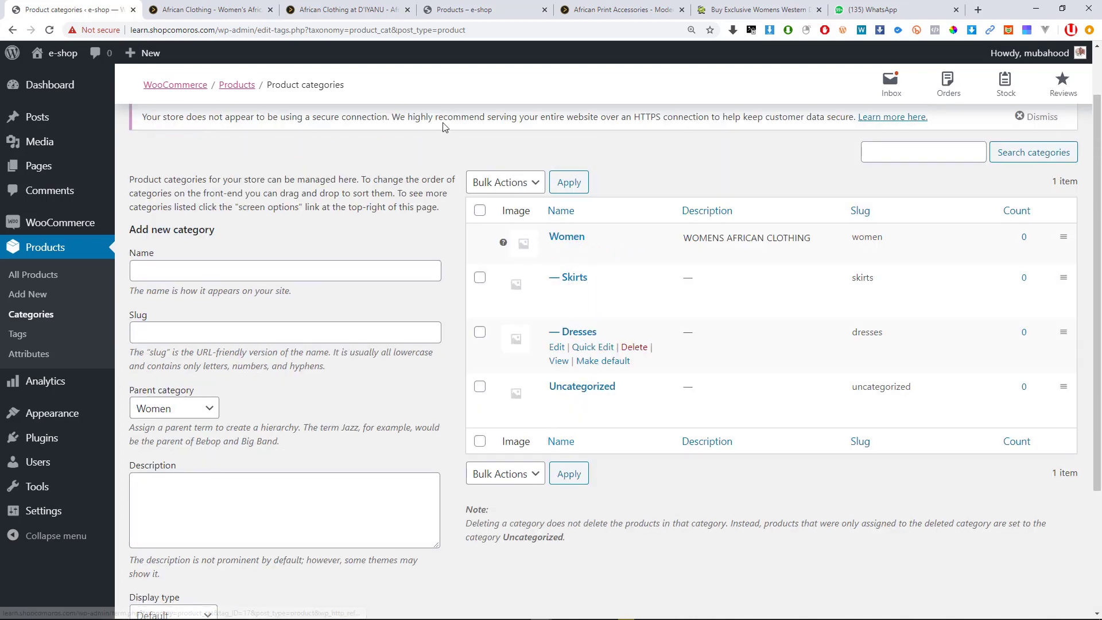
Add a Tops category with Women as its parent, following the D'IYANU Women submenu.
left_click(232, 8)
mouse_move(421, 157)
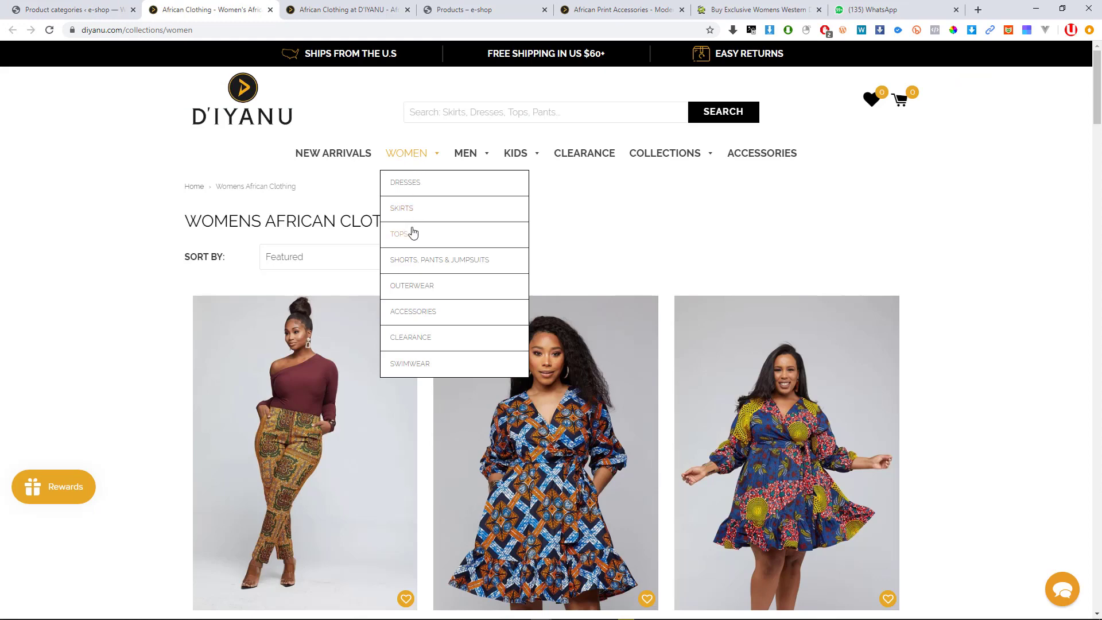
left_click(72, 9)
left_click(230, 270)
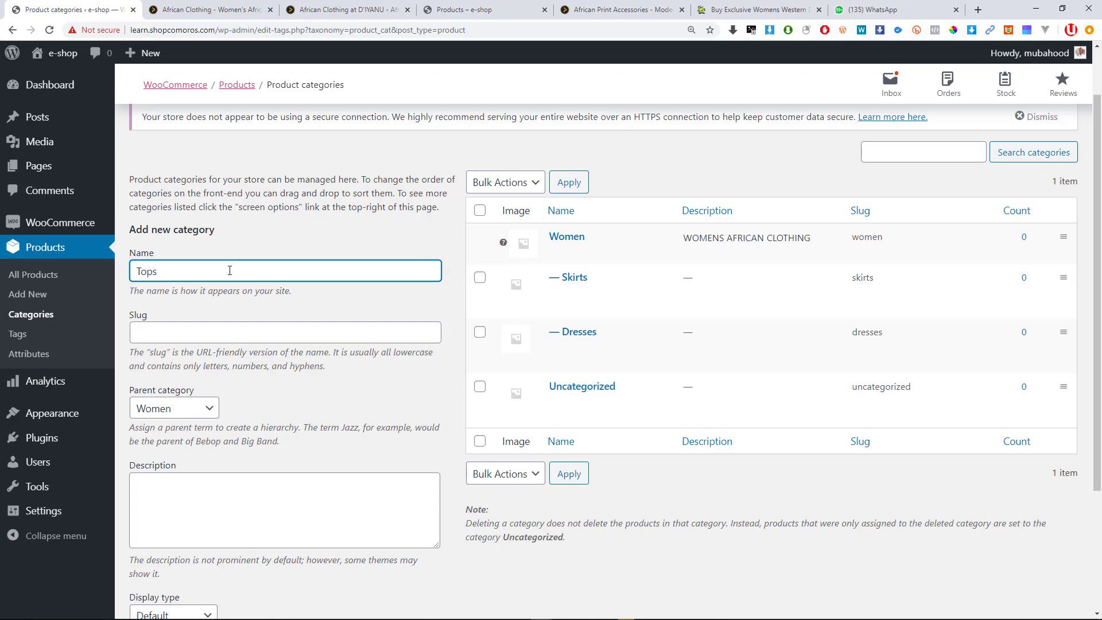
scroll(143, 250, "down", 3)
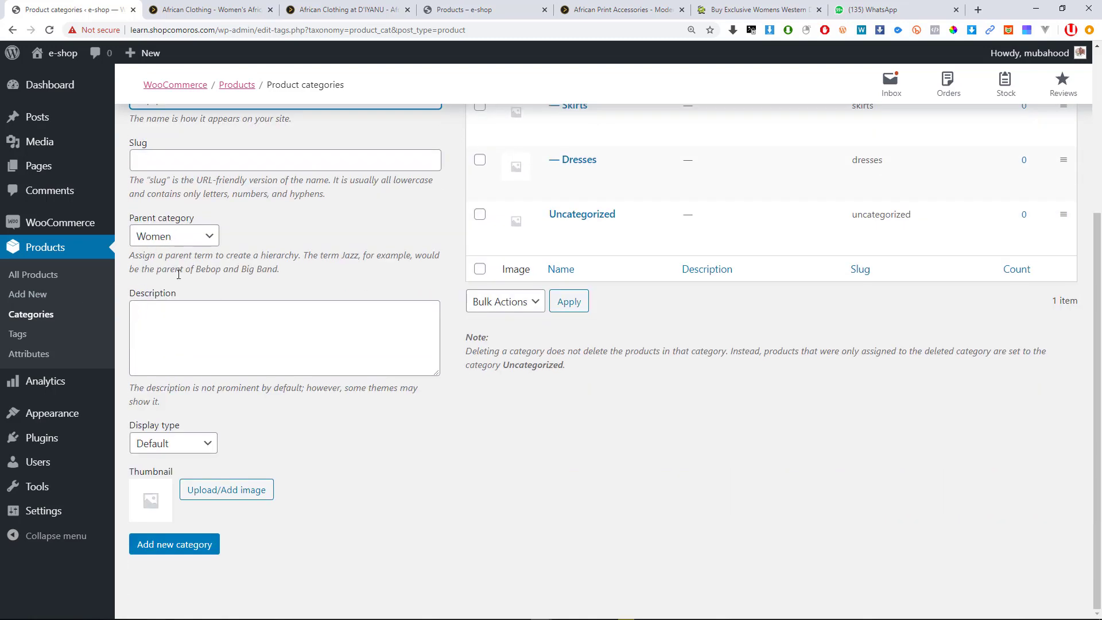
Add the filled-in Tops product category with Women as its parent.
left_click(195, 545)
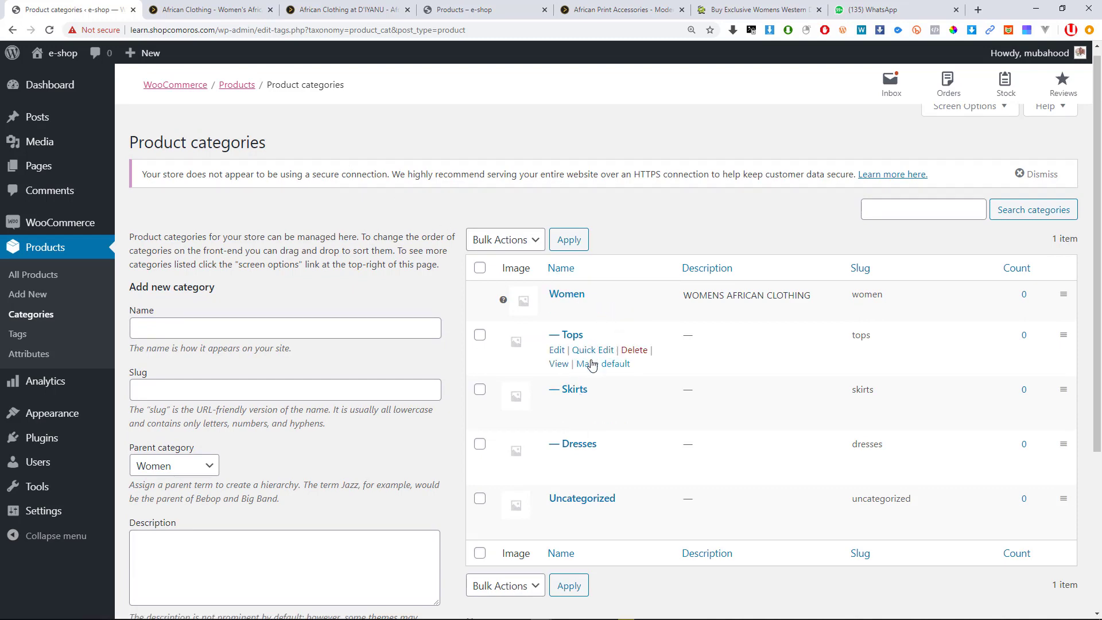
scroll(579, 359, "down", 1)
Check the Women and Men menus on the D'IYANU site, and name the new product category Men.
left_click(262, 8)
mouse_move(411, 163)
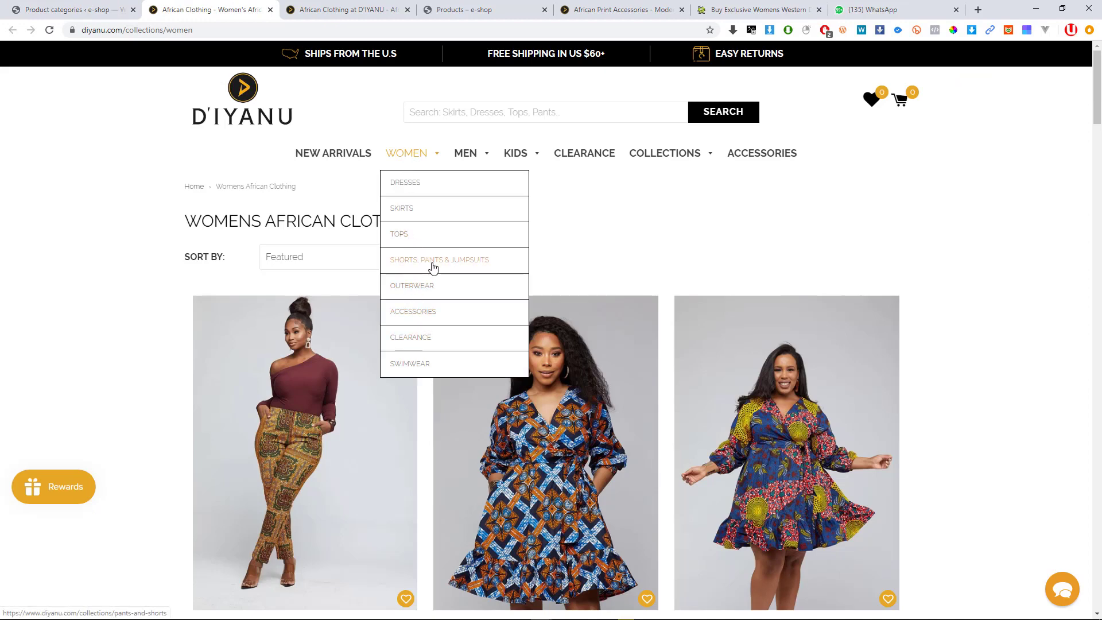
mouse_move(466, 159)
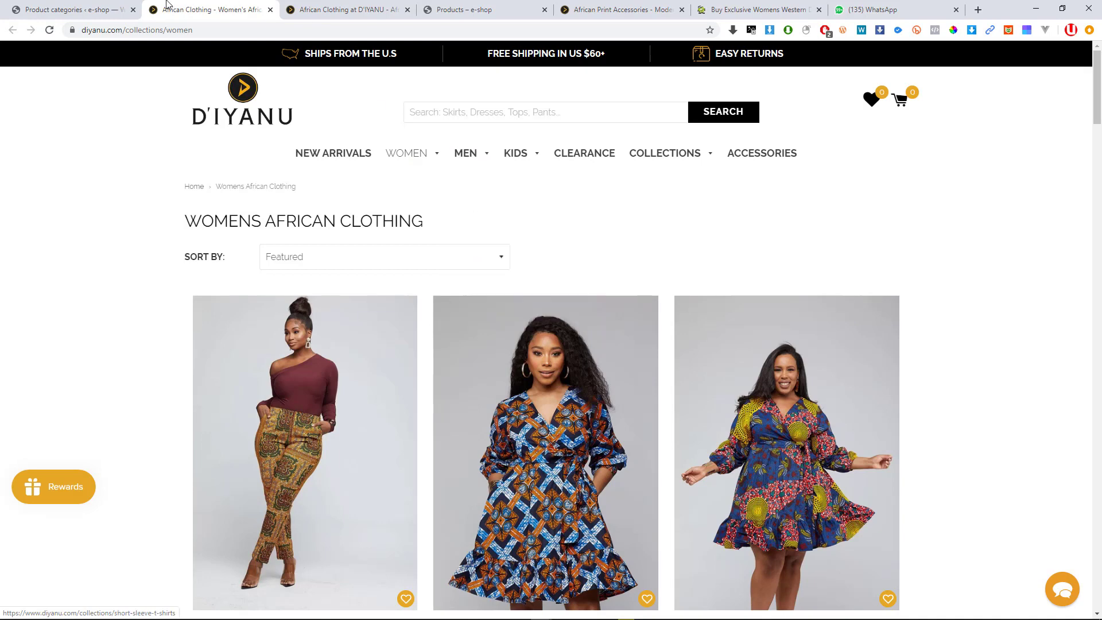
left_click(101, 8)
left_click(242, 271)
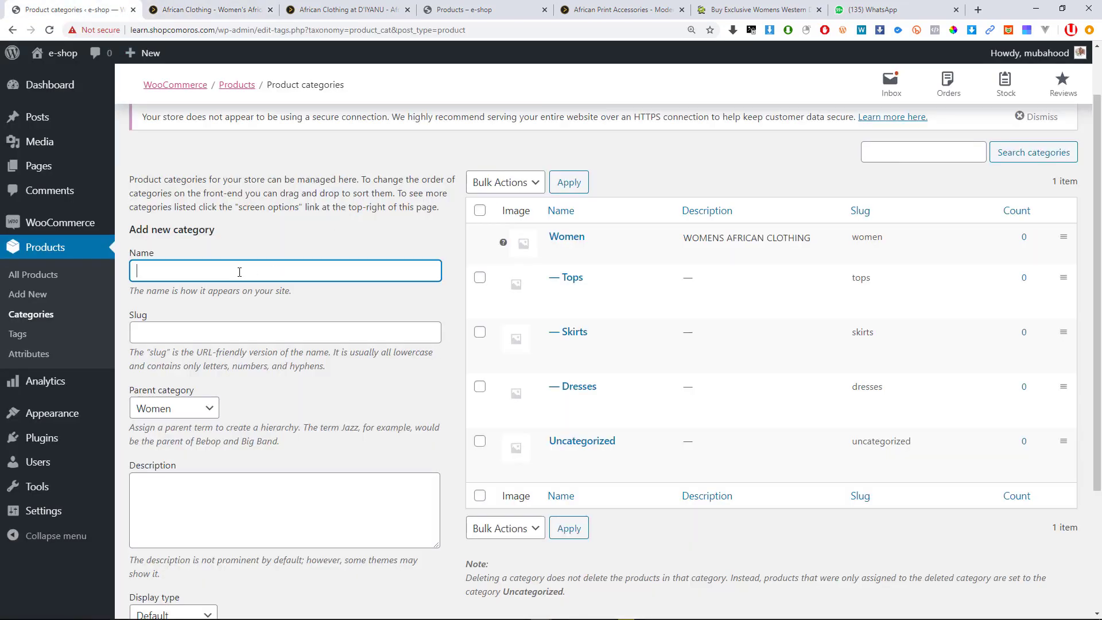
left_click(227, 4)
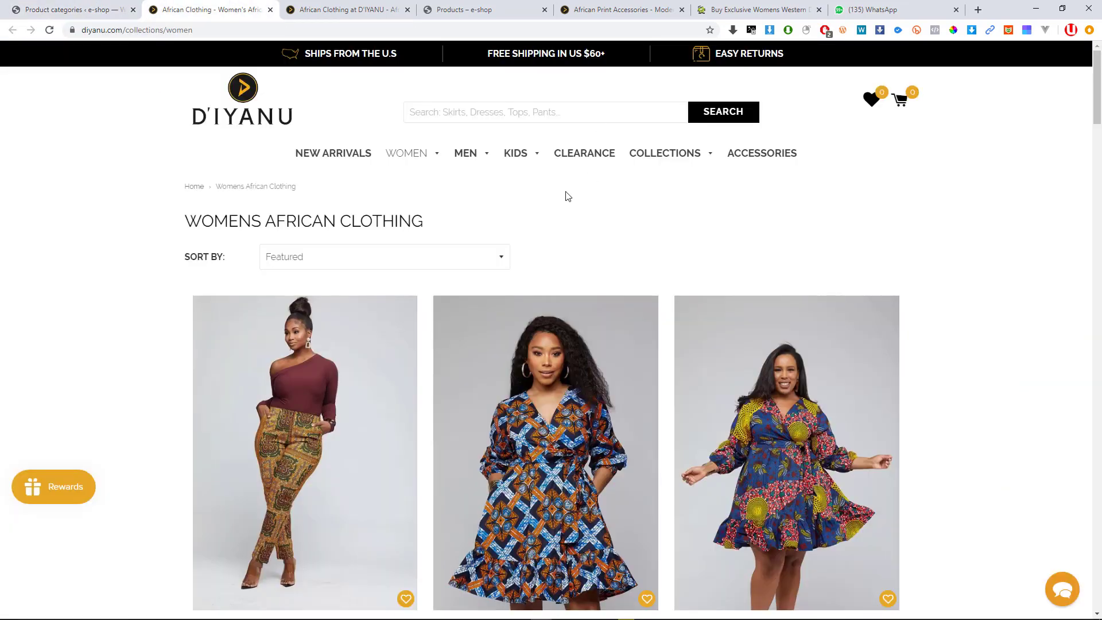
left_click(100, 7)
type("Men")
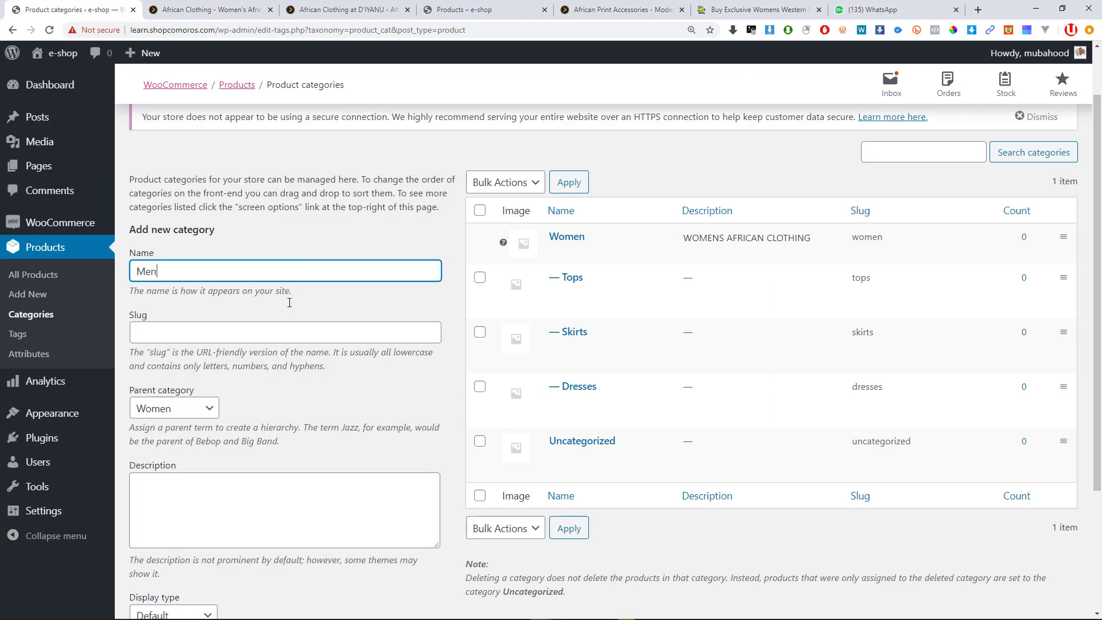
Set the parent category to None and add Men as a top-level product category.
scroll(184, 300, "down", 2)
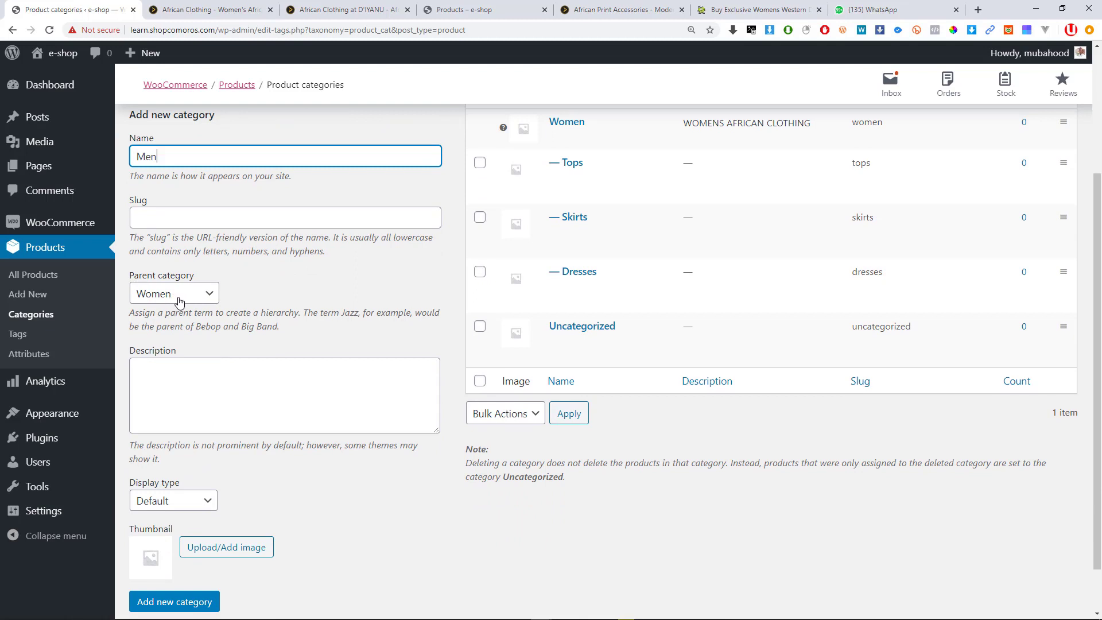
left_click(180, 303)
left_click(161, 314)
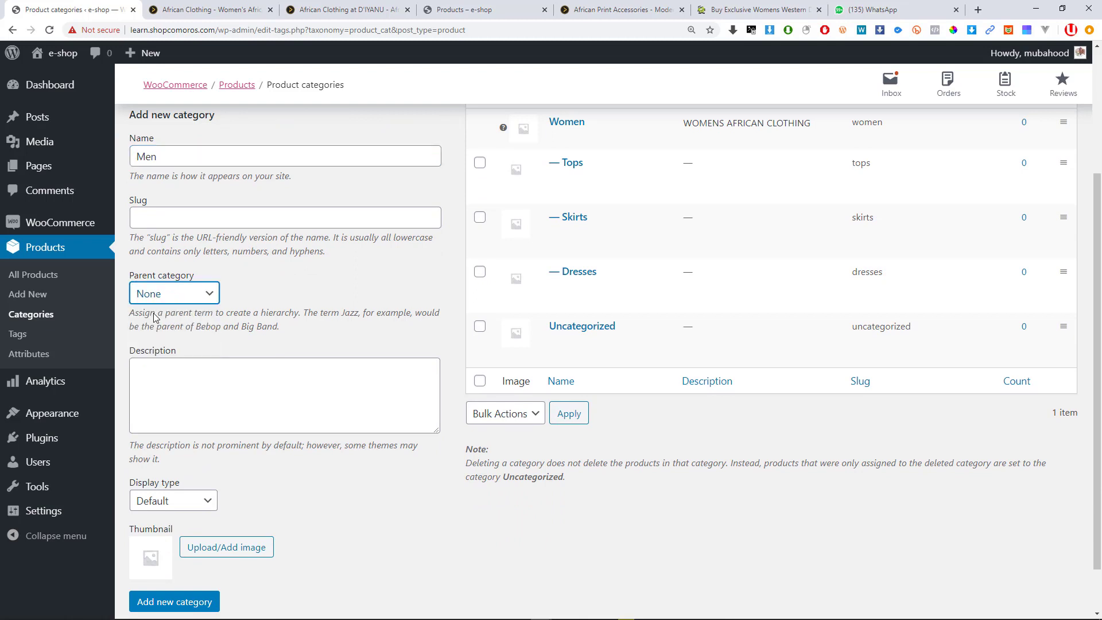
left_click(171, 294)
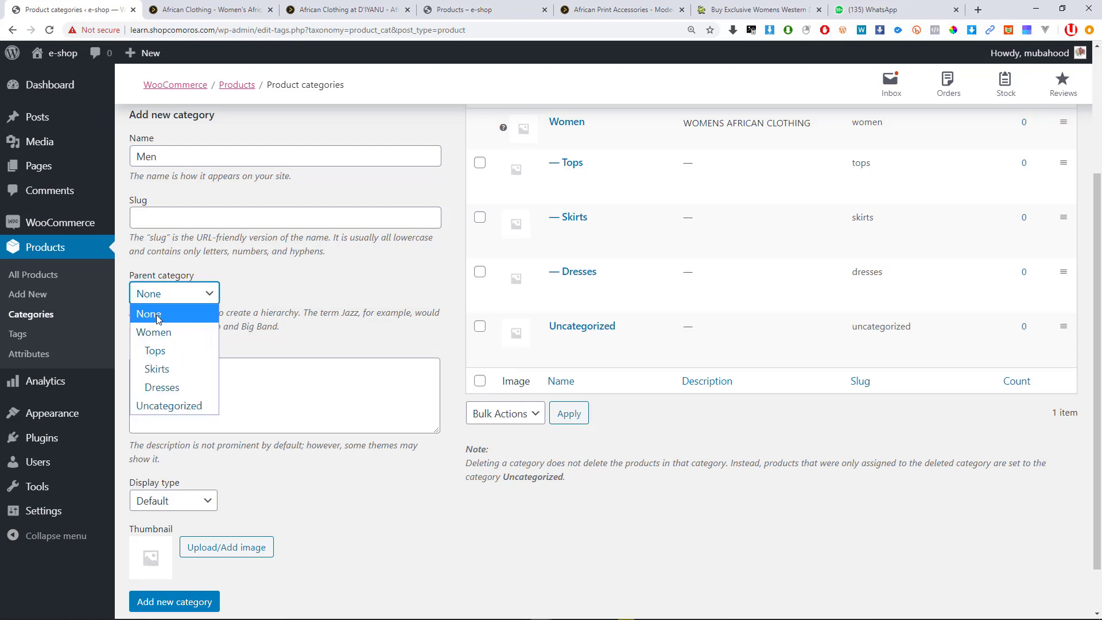
left_click(158, 315)
scroll(204, 397, "down", 1)
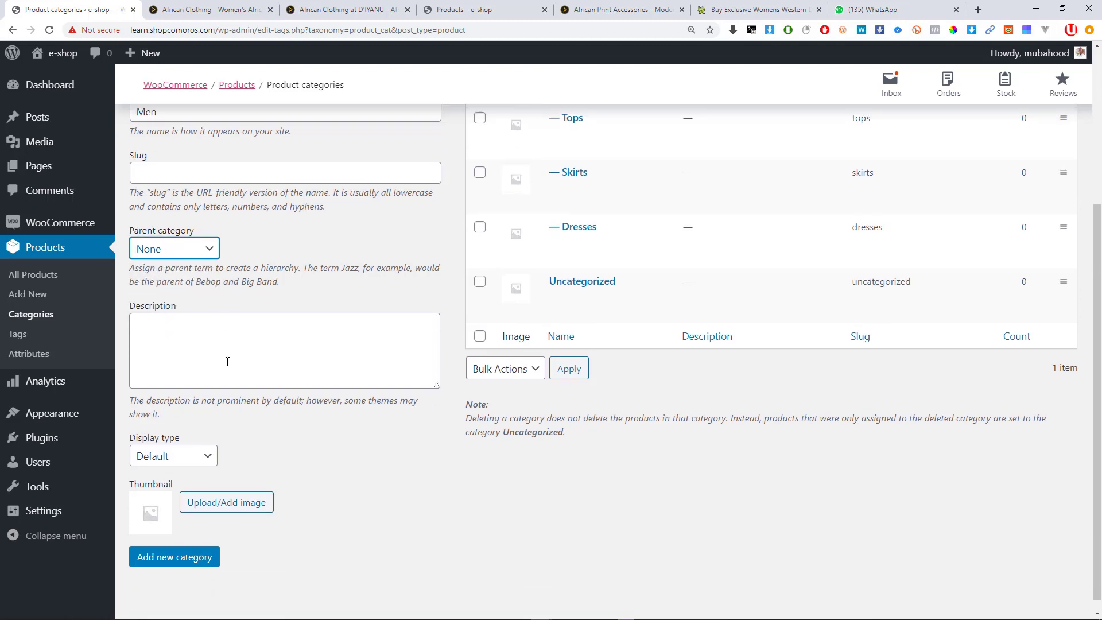
left_click(197, 544)
scroll(496, 445, "up", 2)
scroll(497, 444, "up", 1)
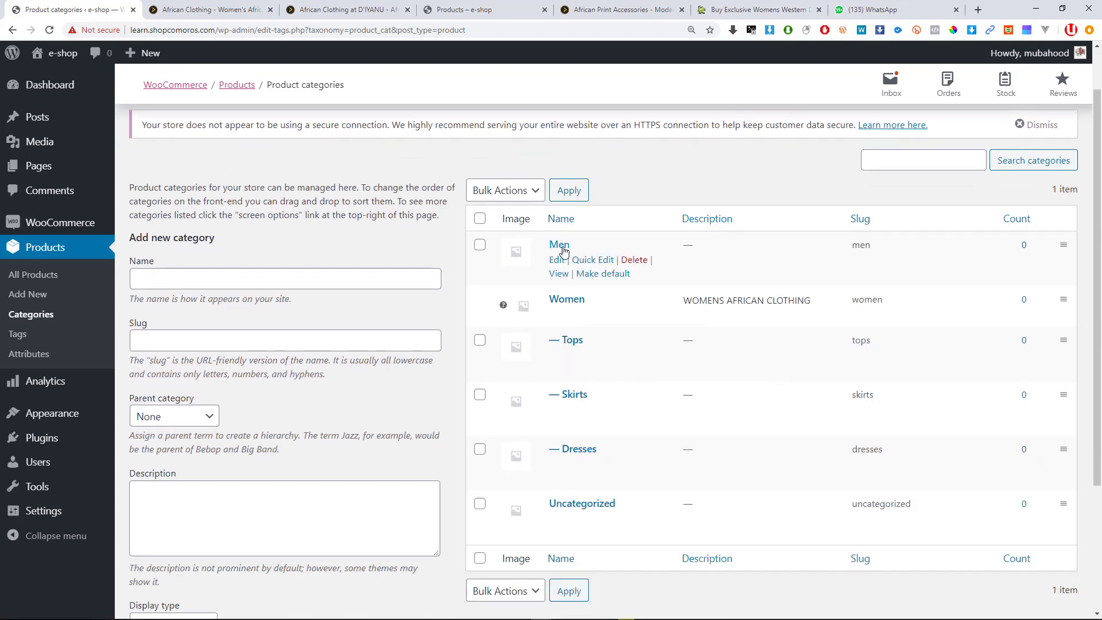
Look up the D'IYANU site's Men menu, name the new category Short Sleeves and copy that name.
left_click(234, 8)
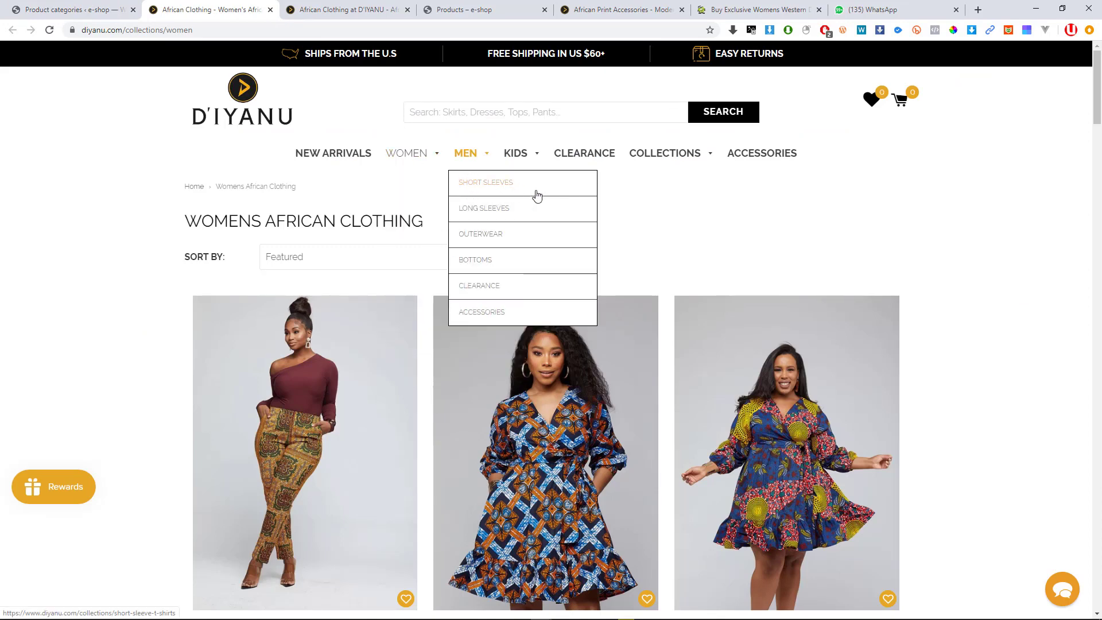
left_click(58, 9)
left_click(216, 270)
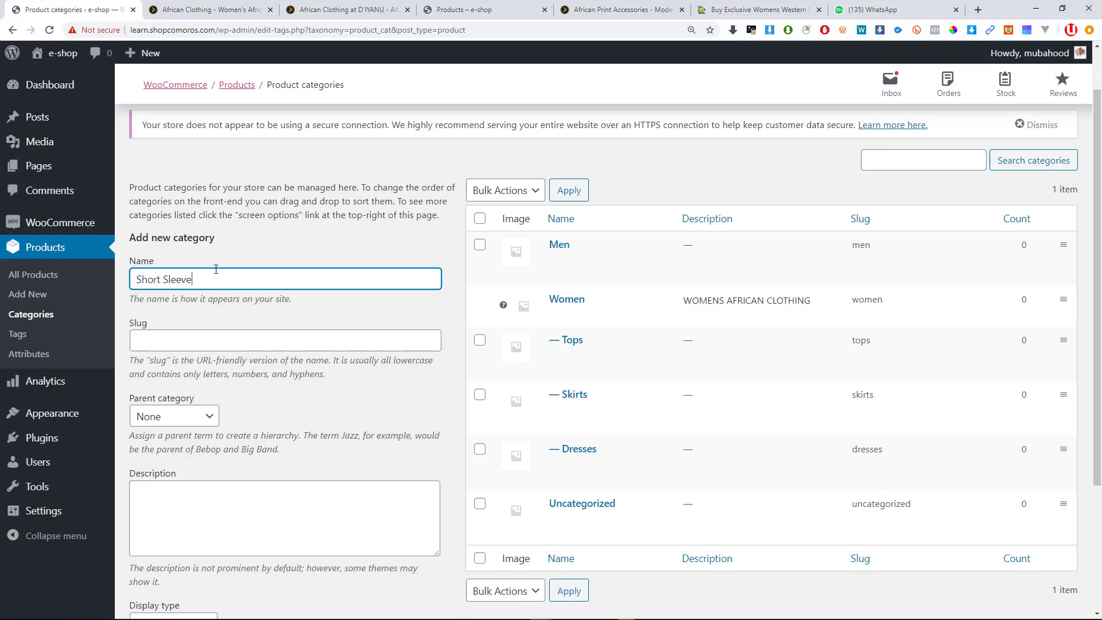
key("ctrl+a")
key("ctrl+c")
scroll(205, 369, "down", 1)
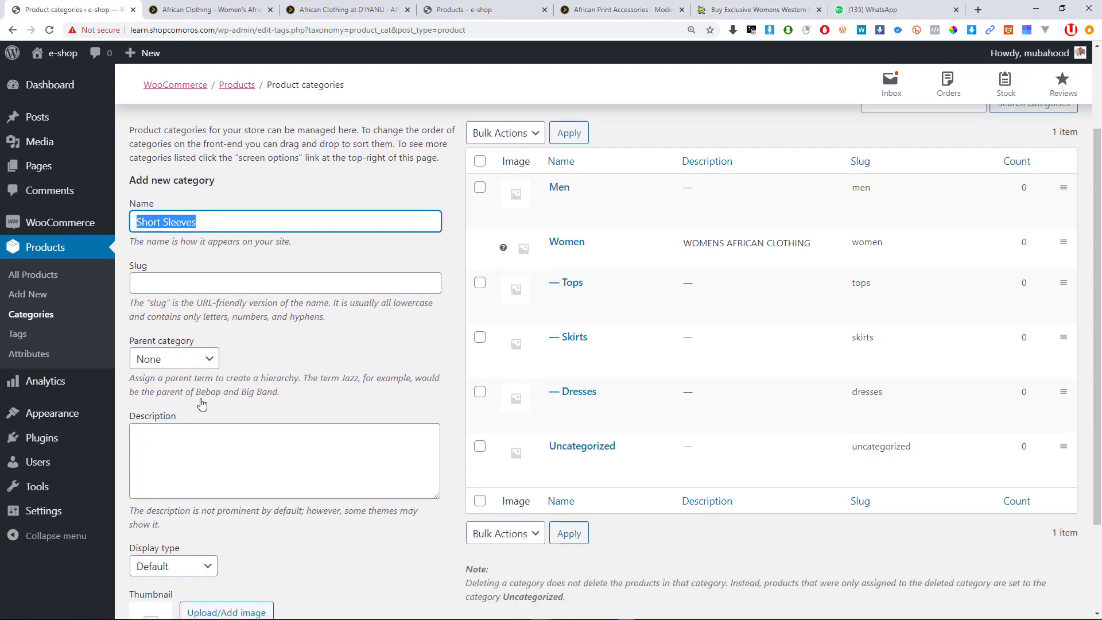
Assign Men as the parent of the Short Sleeves category and add it.
left_click(183, 360)
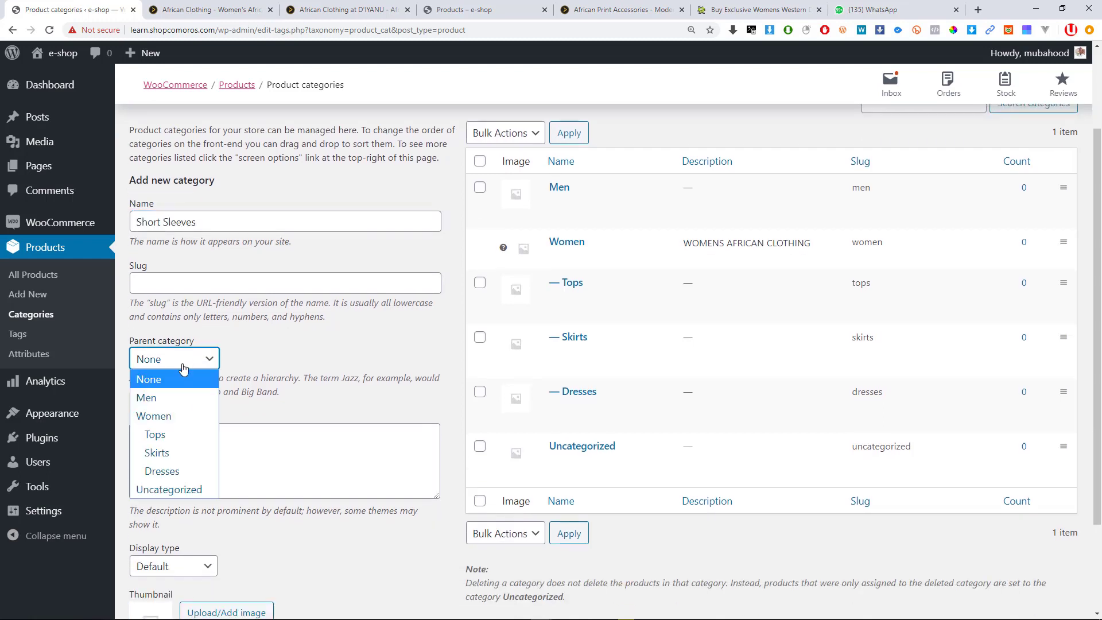
left_click(157, 399)
scroll(161, 405, "down", 3)
left_click(172, 548)
scroll(578, 299, "up", 3)
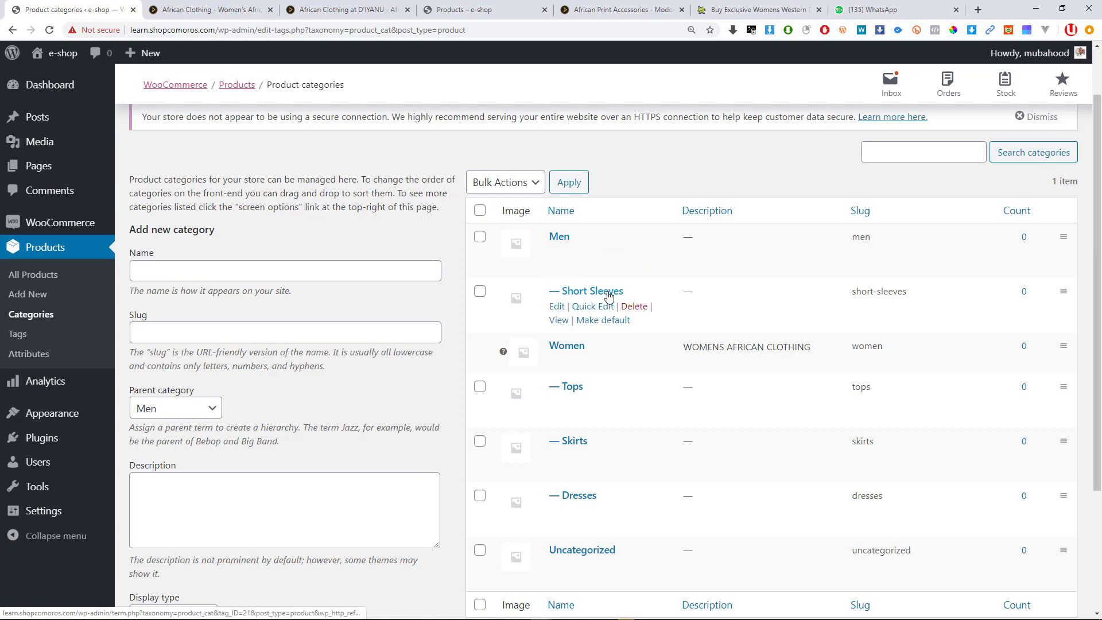
Add a Long Sleeves category under Men, reusing the copied name with Short replaced by Long.
left_click(261, 10)
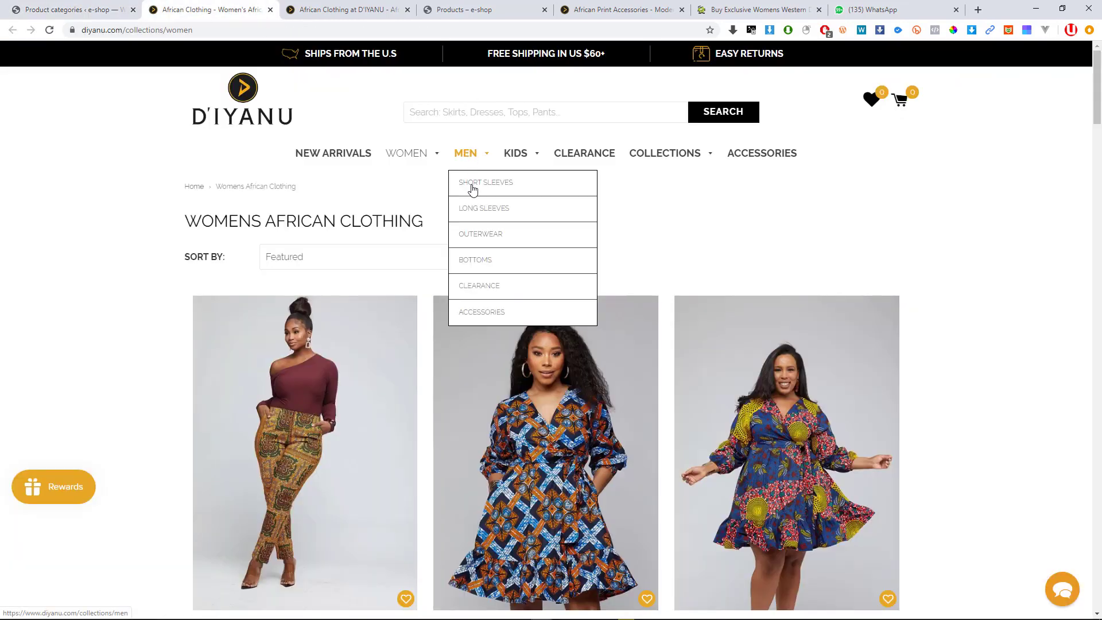
left_click(63, 10)
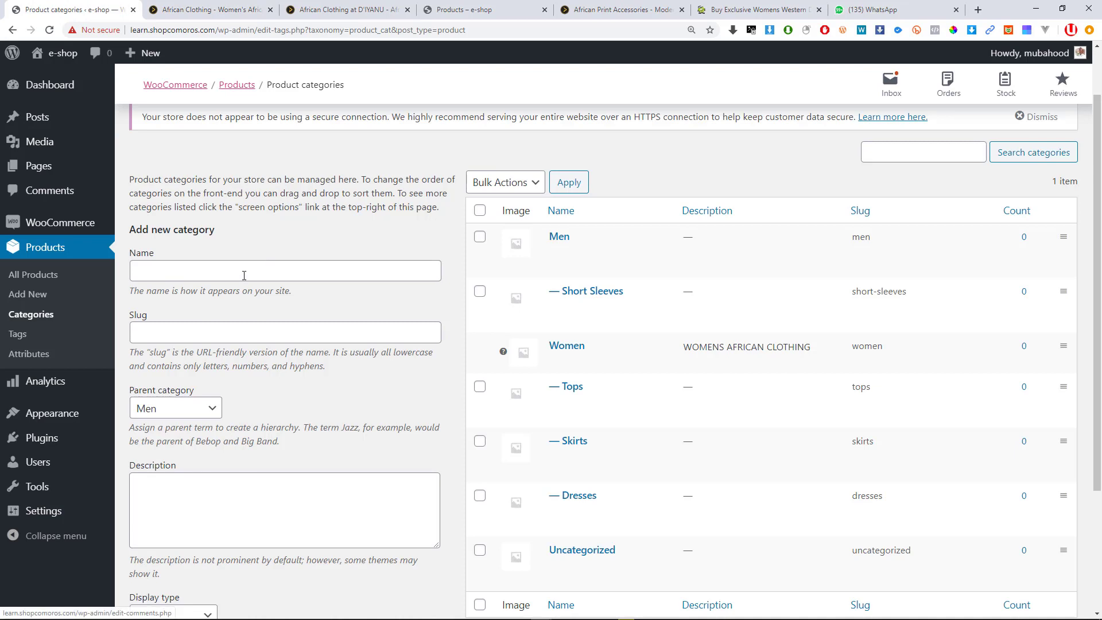
left_click(150, 271)
key("ctrl+v")
double_click(163, 272)
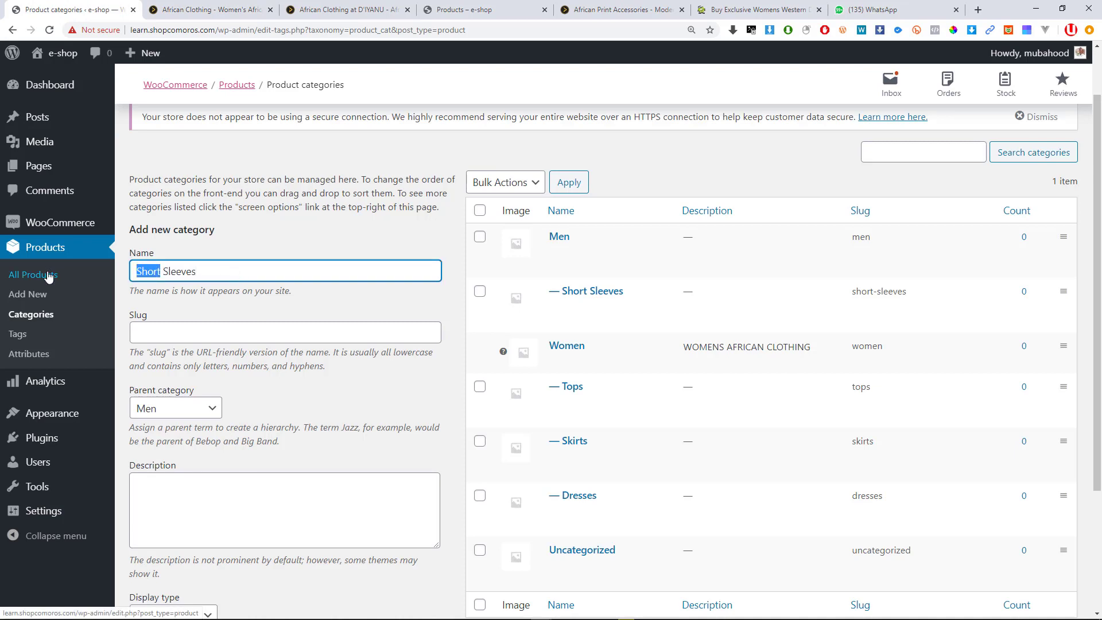
type("Long")
scroll(82, 322, "down", 3)
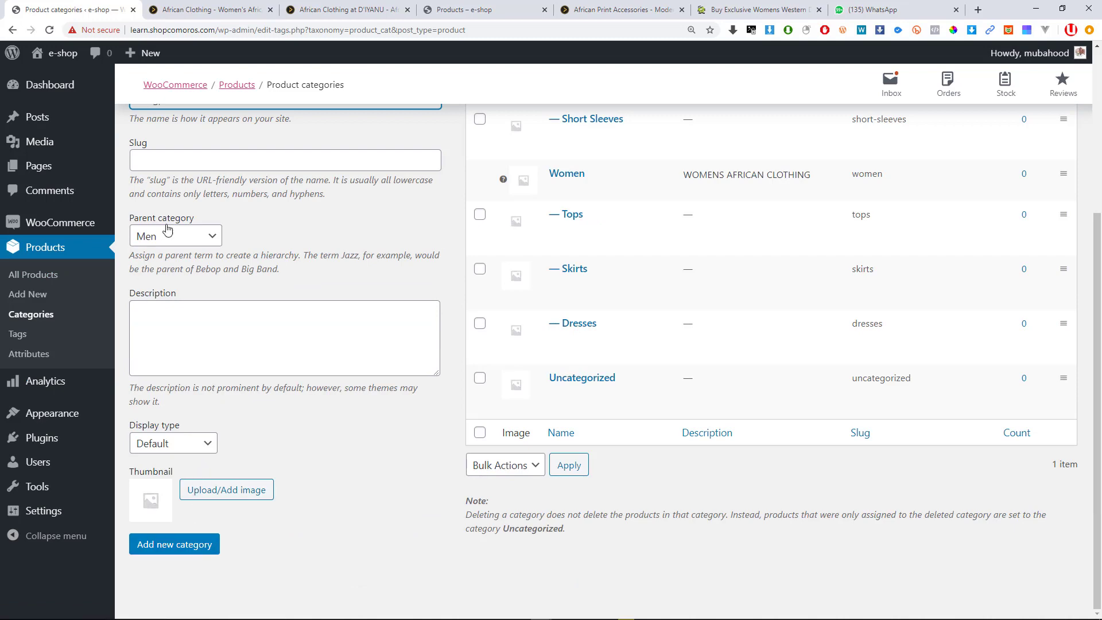
left_click(190, 545)
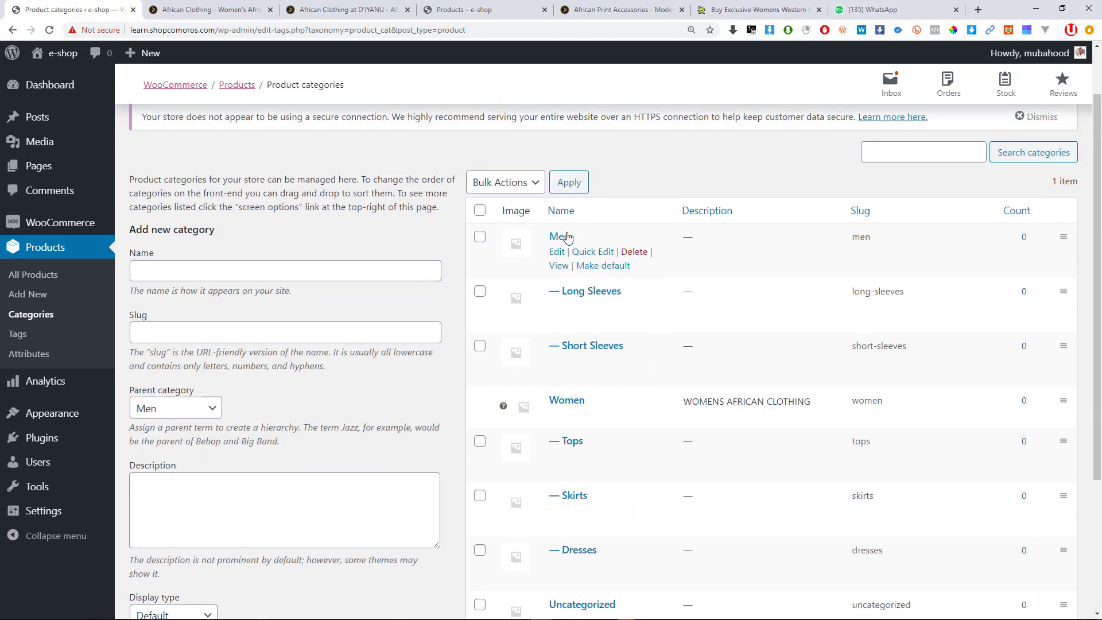
Consult the D'IYANU site's Men menu again and add an Outerwear category under Men.
left_click(248, 8)
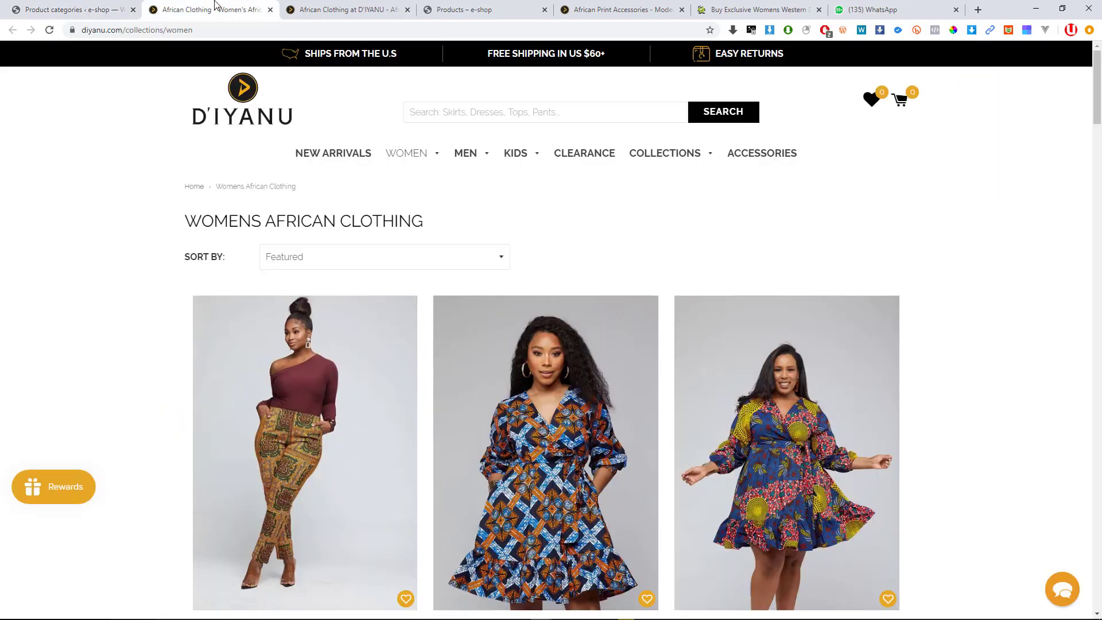
mouse_move(465, 153)
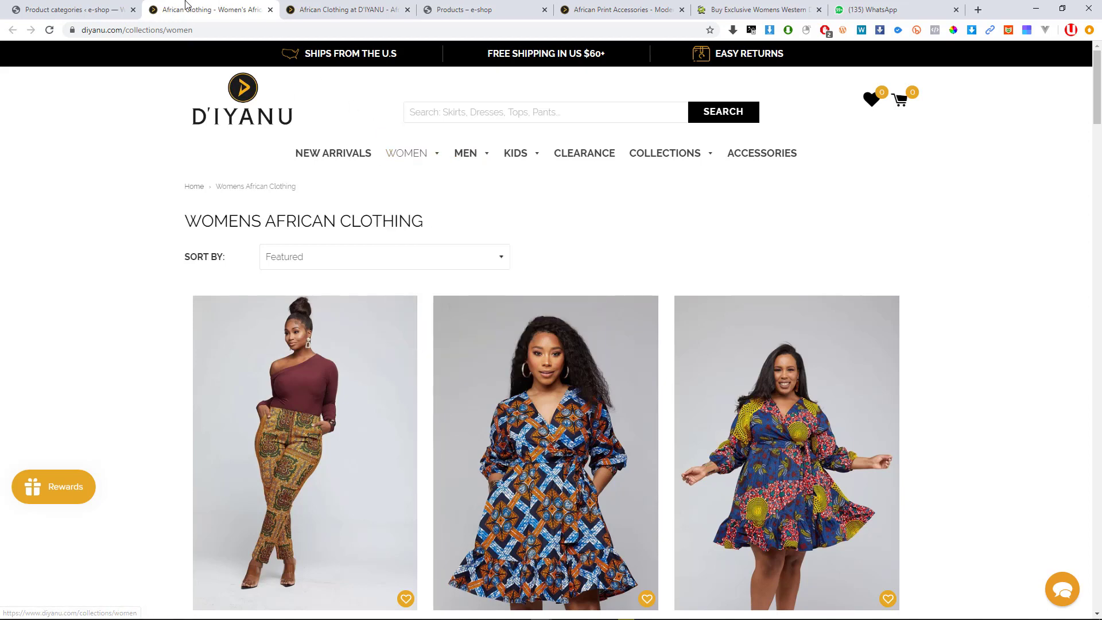
left_click(74, 9)
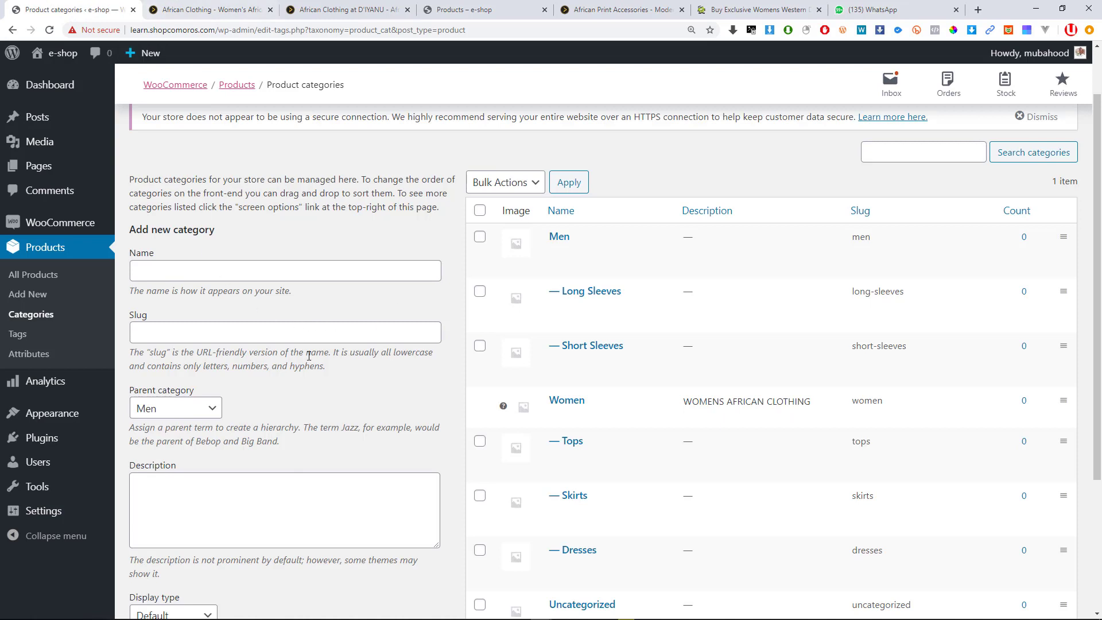
left_click(258, 268)
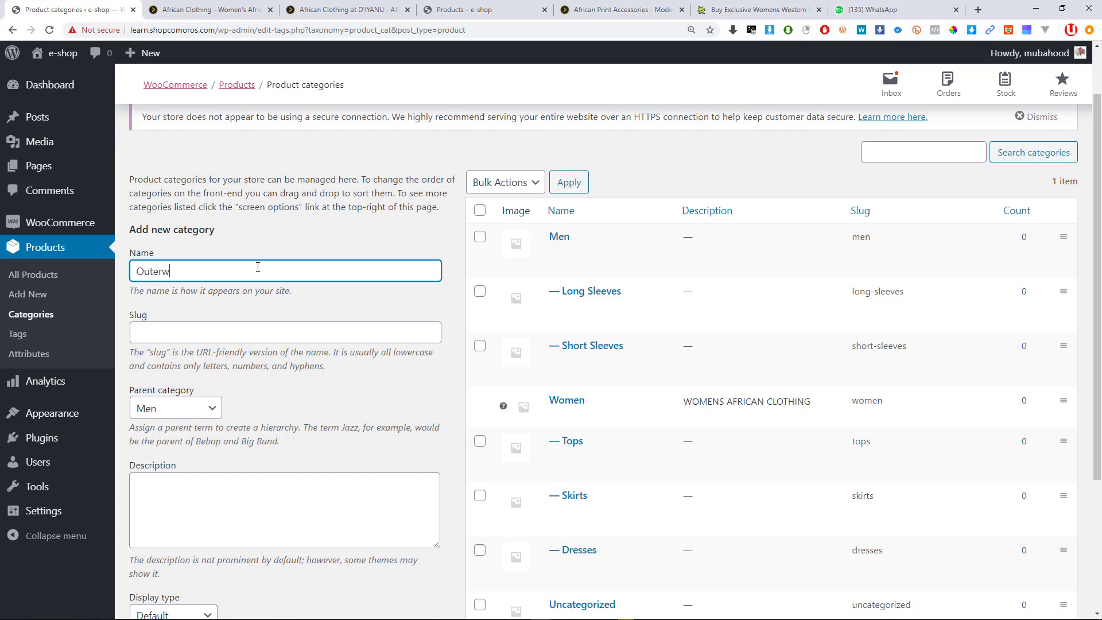
scroll(258, 267, "down", 3)
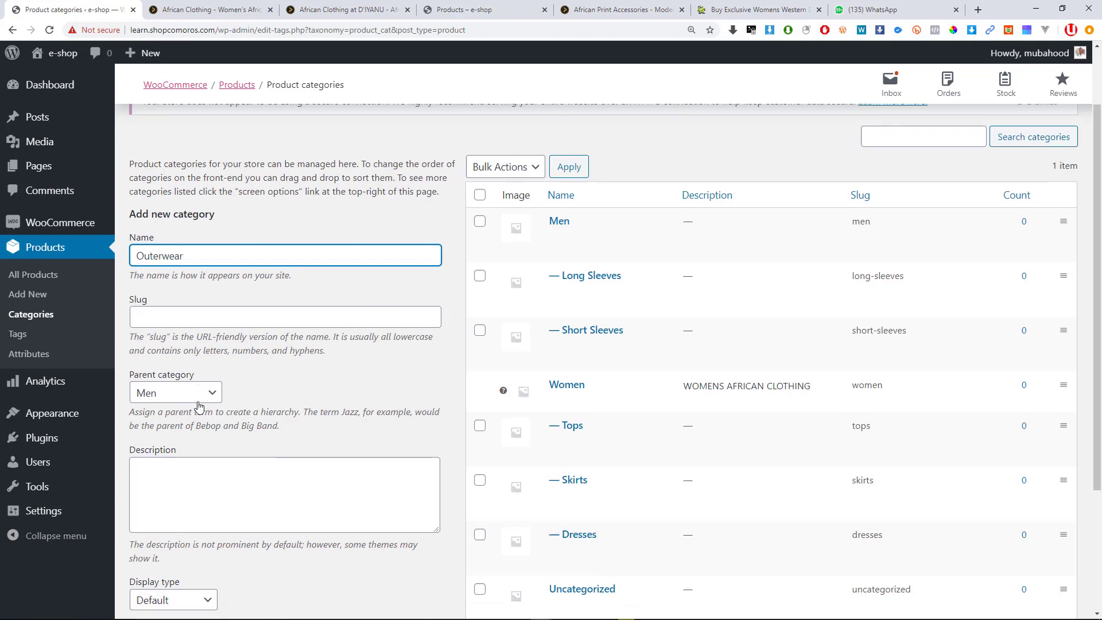
left_click(184, 522)
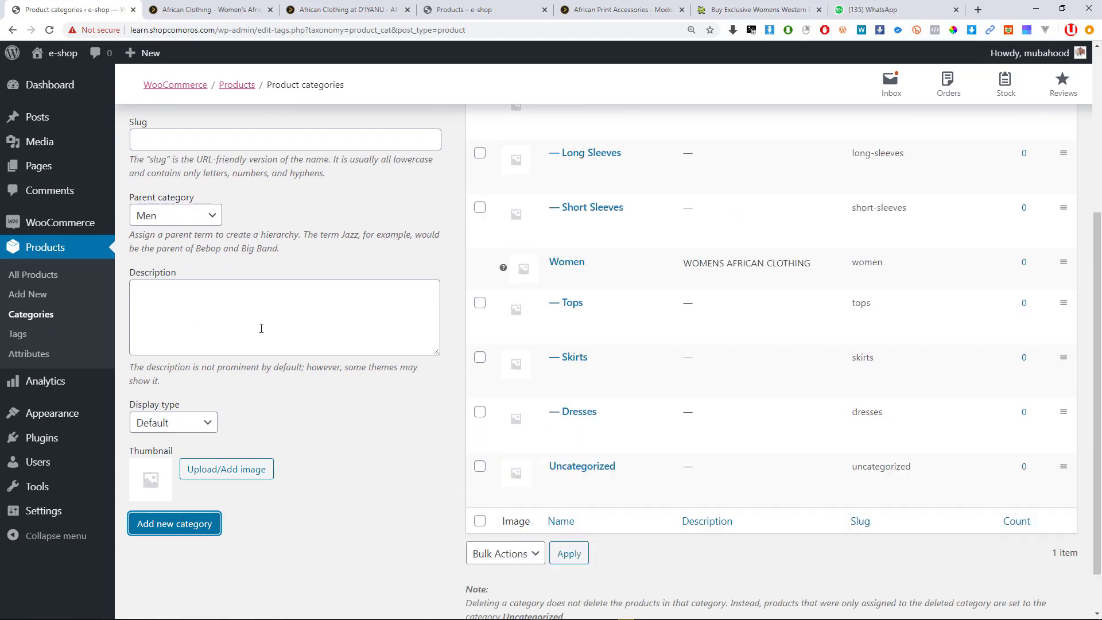
scroll(536, 276, "up", 3)
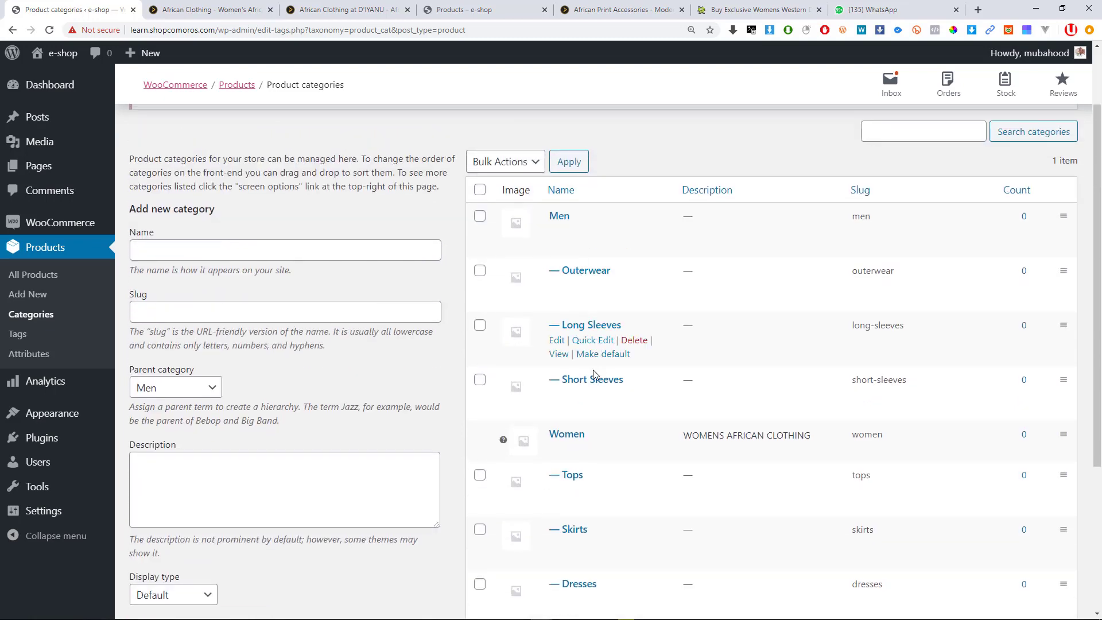
Consult the Men and Kids menus on the D'IYANU site, then return to the product categories page.
left_click(175, 8)
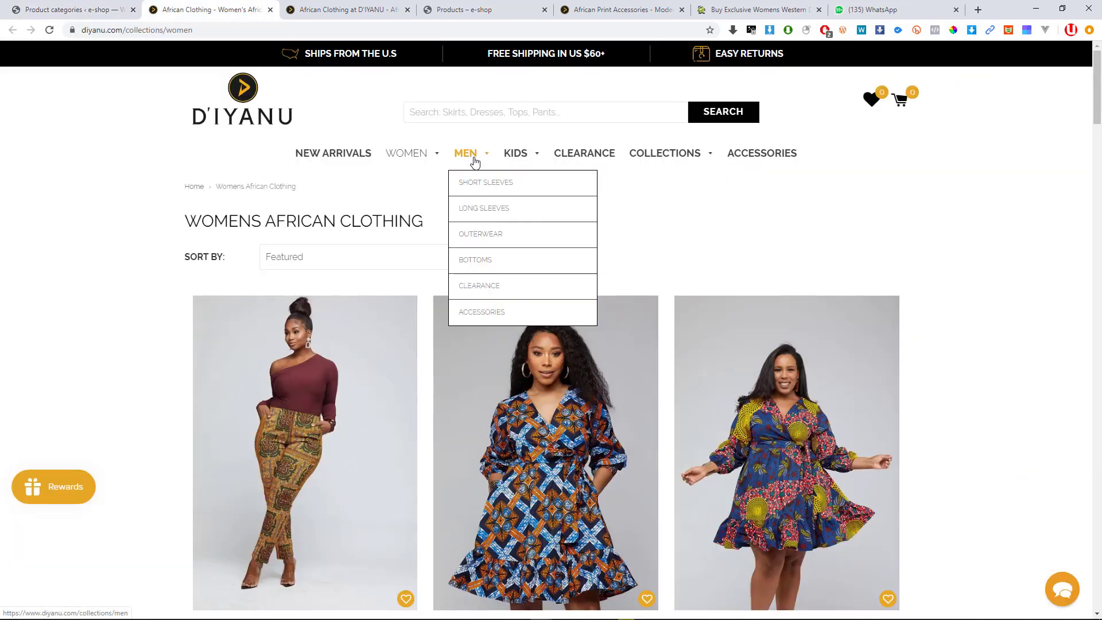
mouse_move(467, 177)
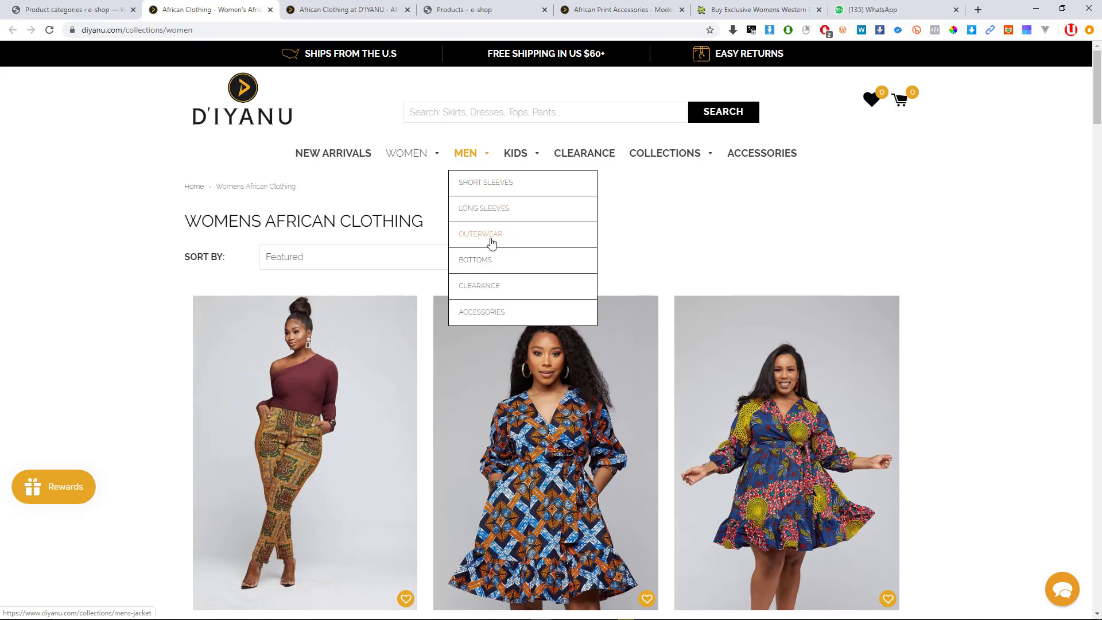
mouse_move(518, 154)
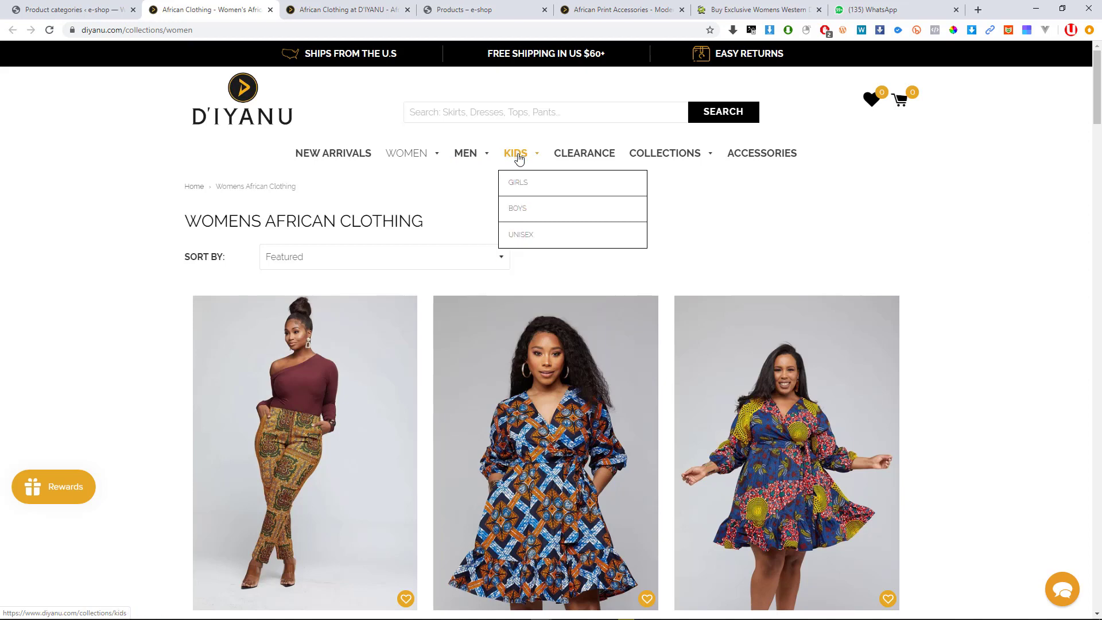
left_click(86, 9)
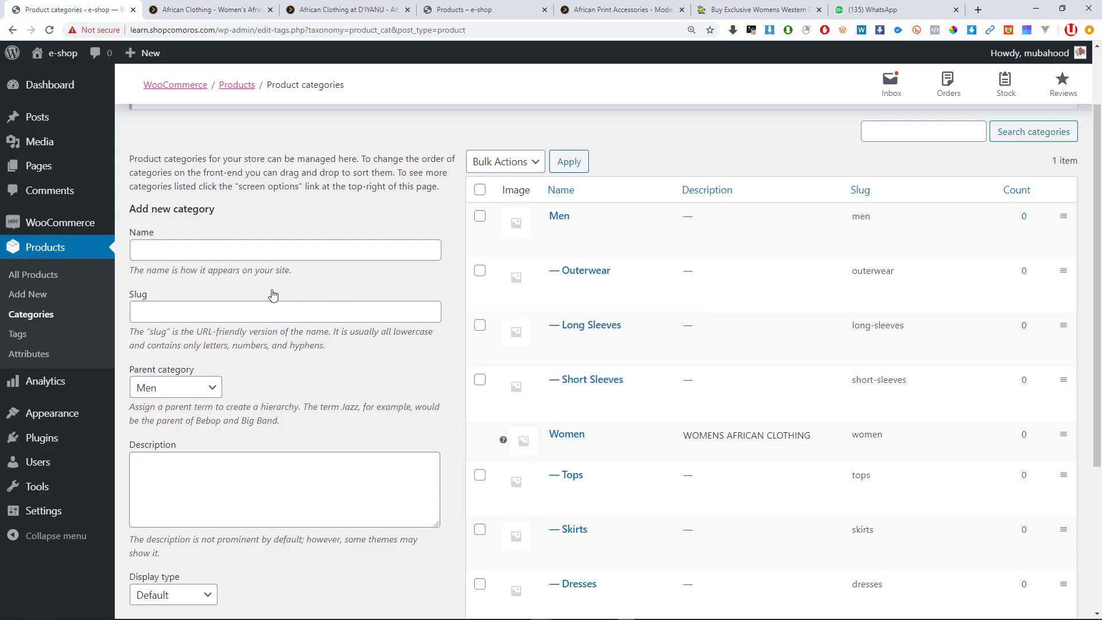
Add a top-level category named Kids with its parent category set to None.
left_click(210, 253)
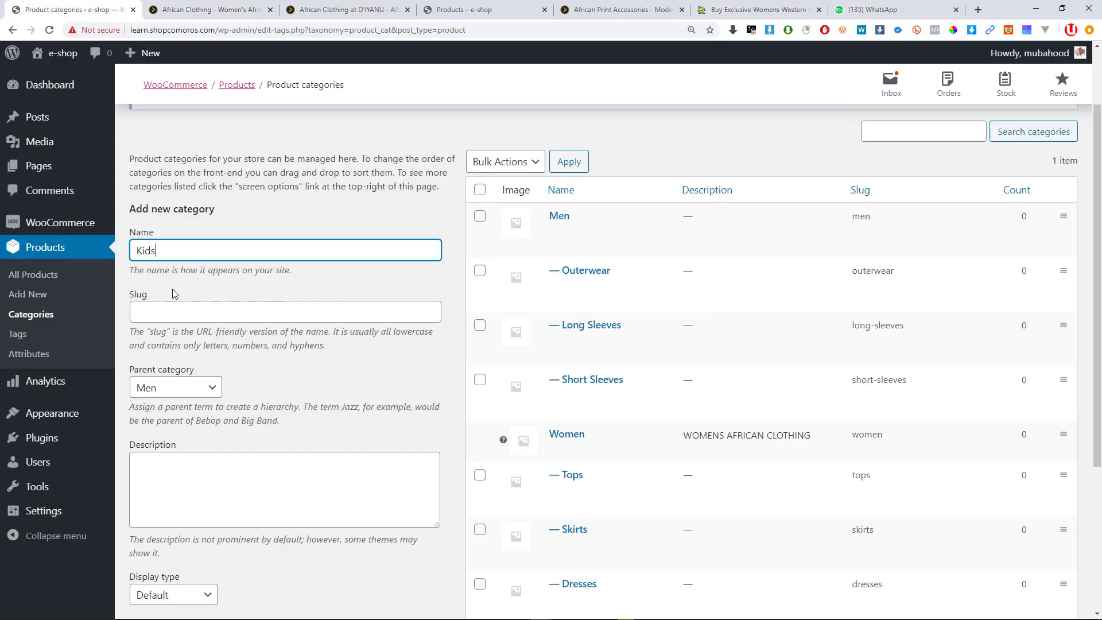
scroll(173, 292, "down", 1)
left_click(169, 336)
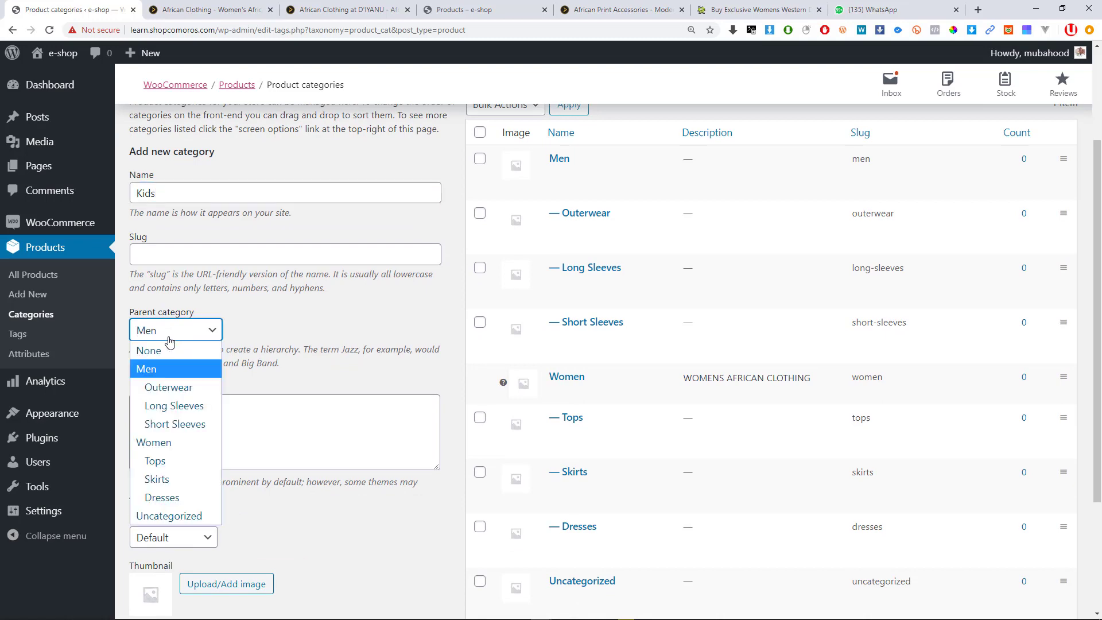
left_click(159, 352)
scroll(172, 551, "down", 3)
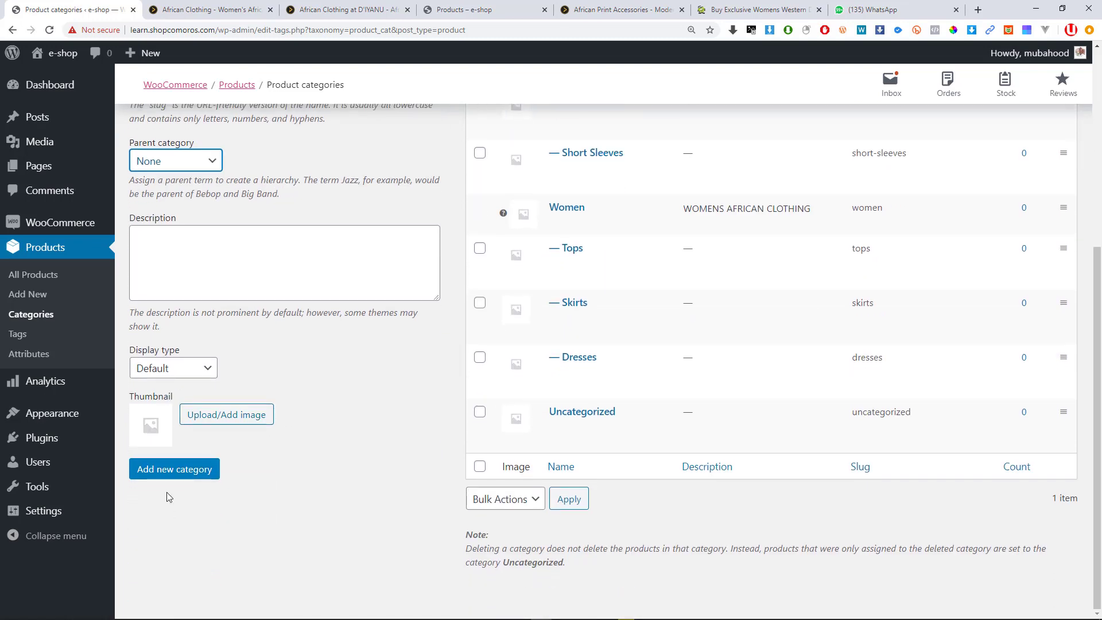
left_click(168, 469)
scroll(580, 230, "up", 5)
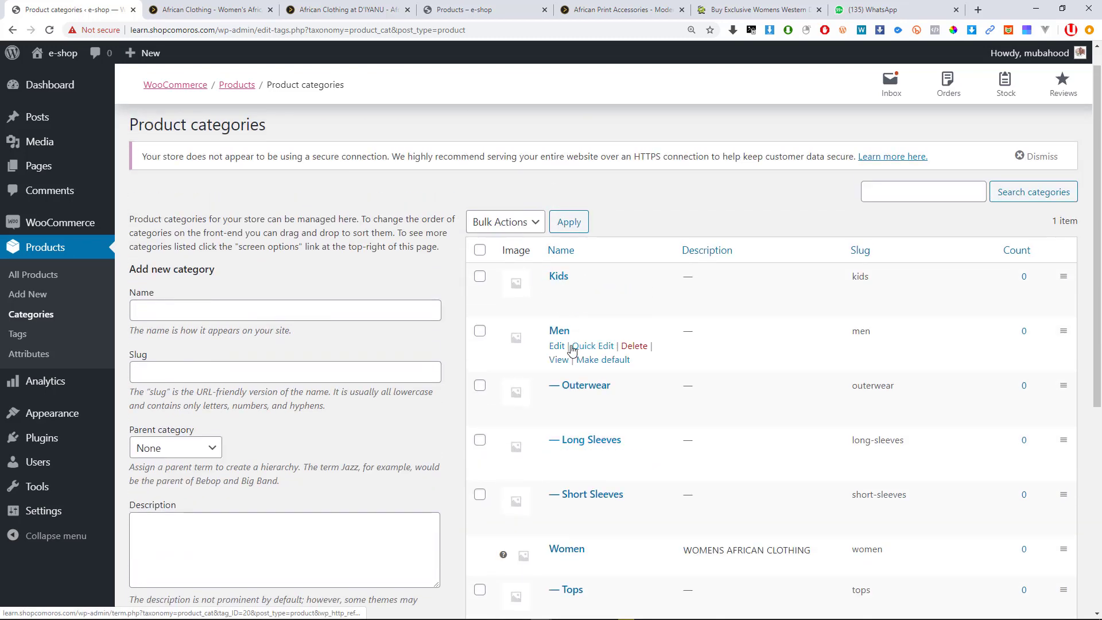
Add a Boys category with Kids as its parent.
left_click(252, 313)
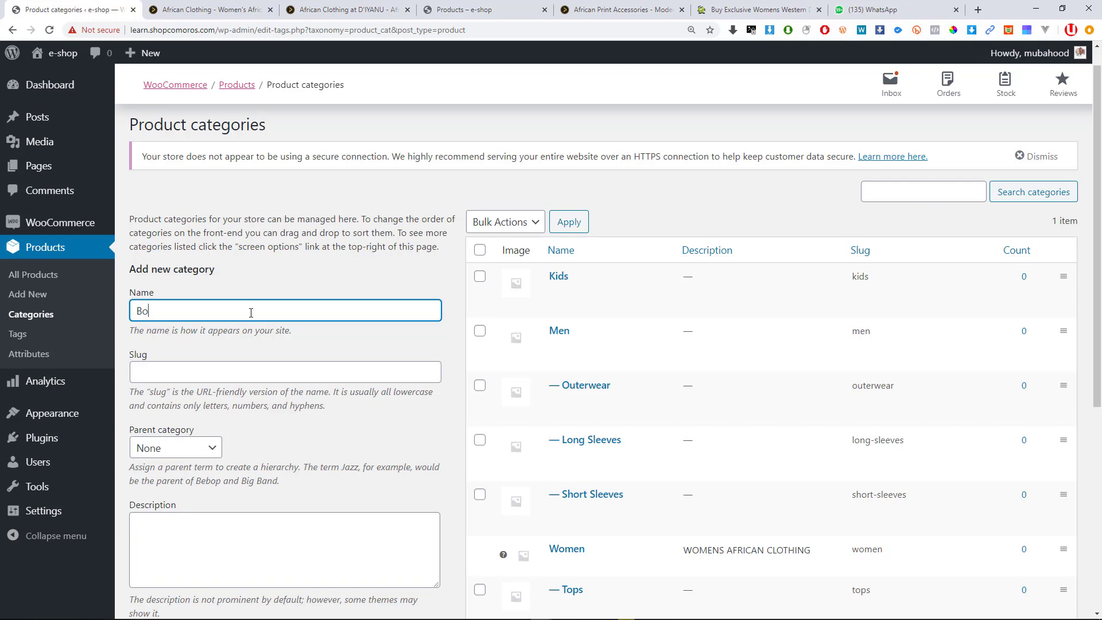
scroll(400, 283, "down", 2)
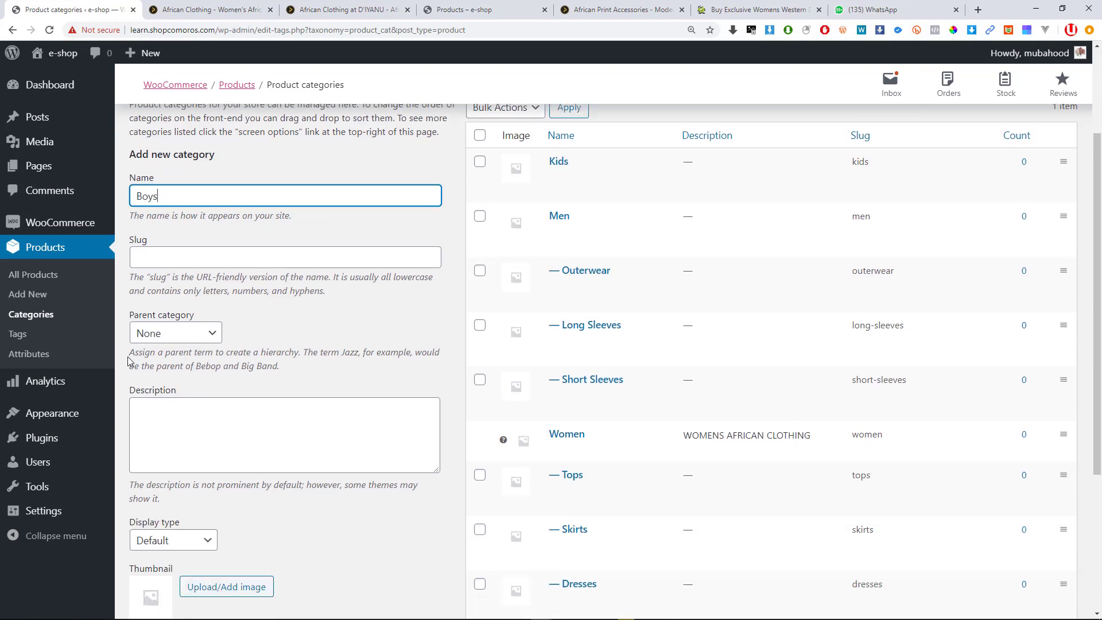
left_click(156, 333)
left_click(161, 373)
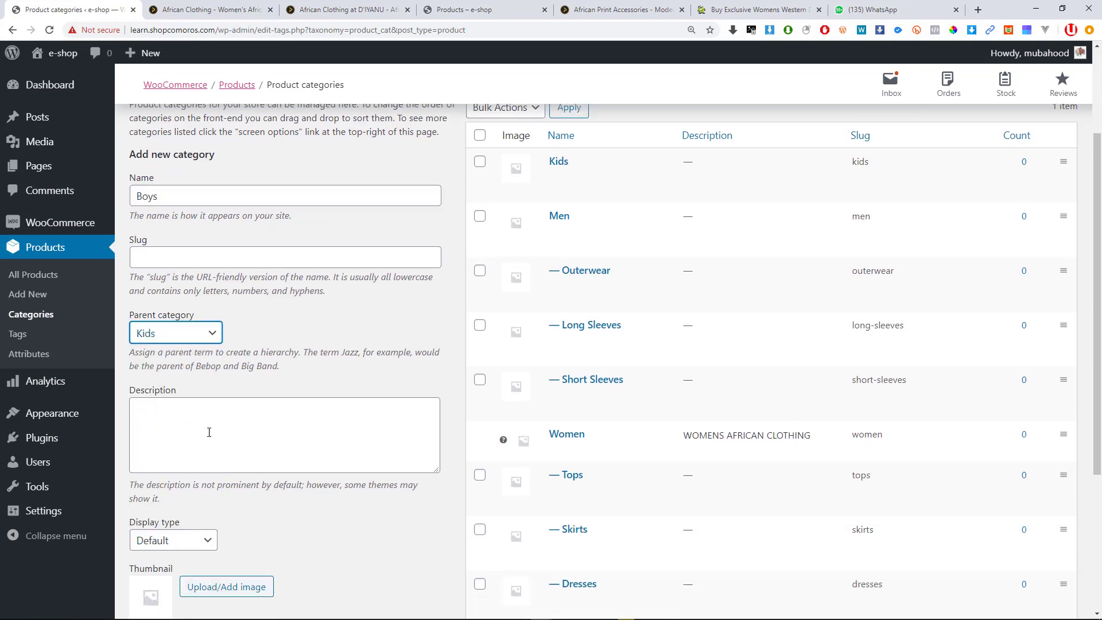
scroll(173, 402, "down", 3)
left_click(186, 471)
scroll(230, 448, "up", 4)
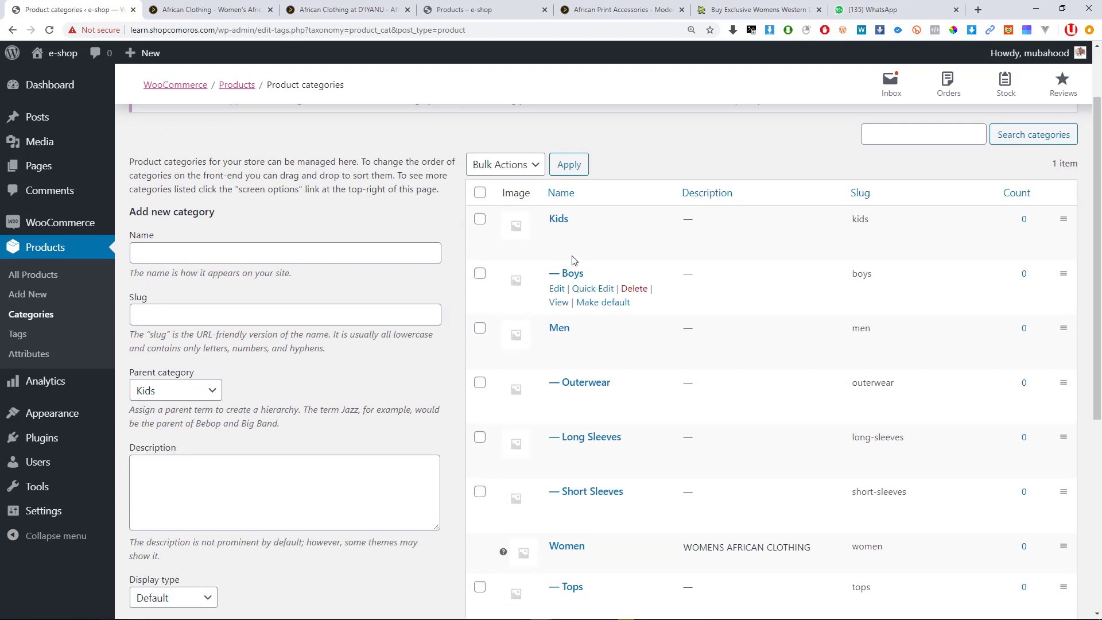
Add a Girls category, keeping Kids as its parent.
left_click(213, 258)
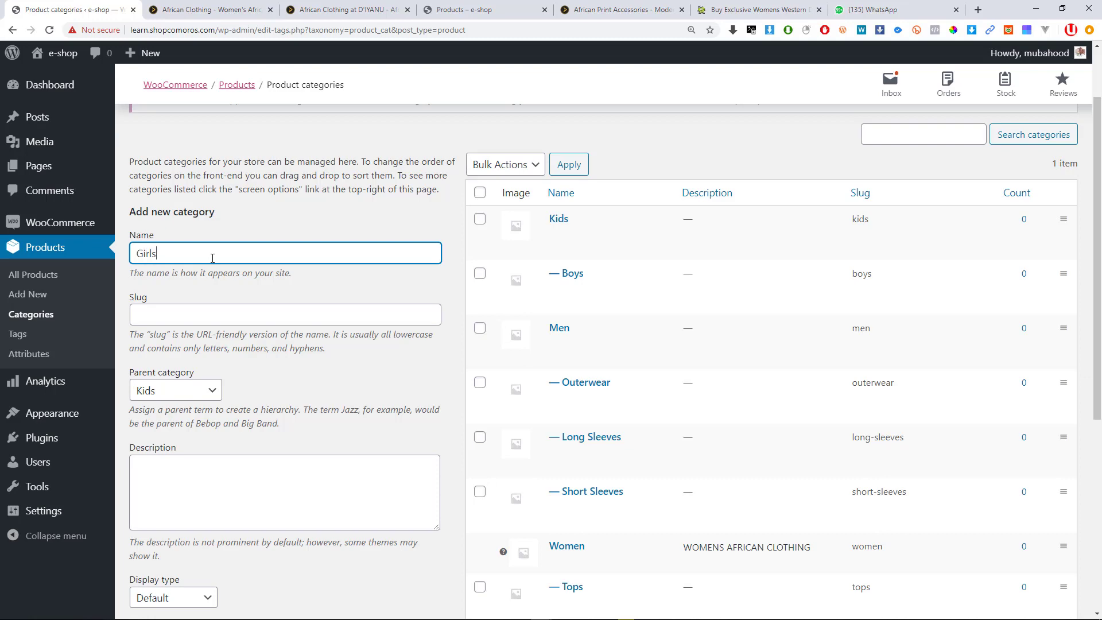
scroll(212, 344, "down", 4)
left_click(167, 469)
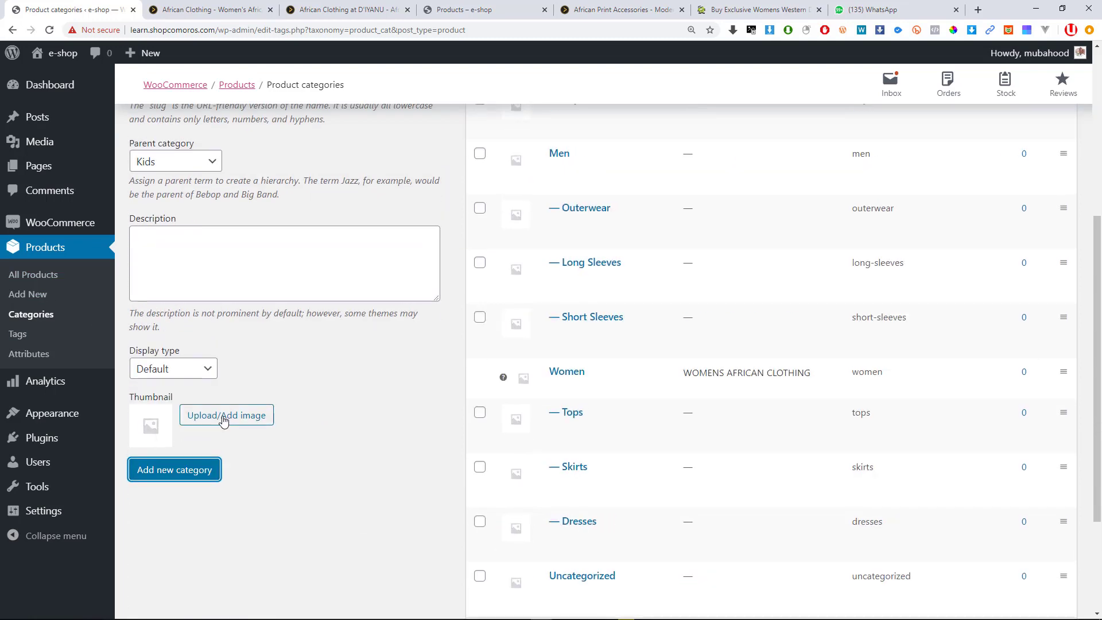
Add a Unisex category with Kids as its parent.
scroll(224, 421, "up", 3)
left_click(190, 199)
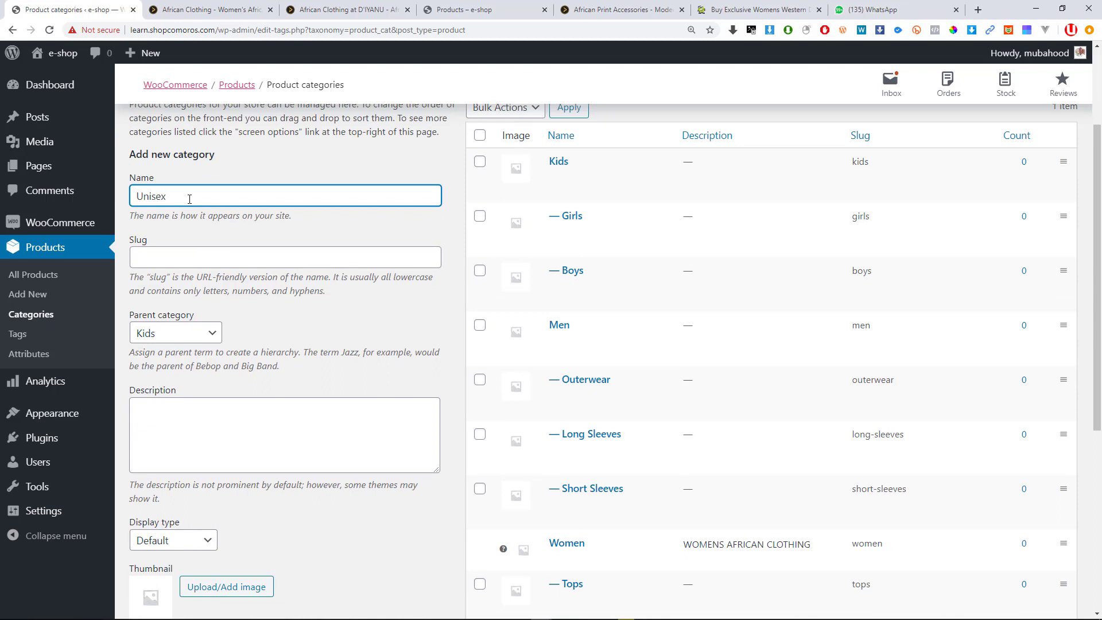
left_click(162, 336)
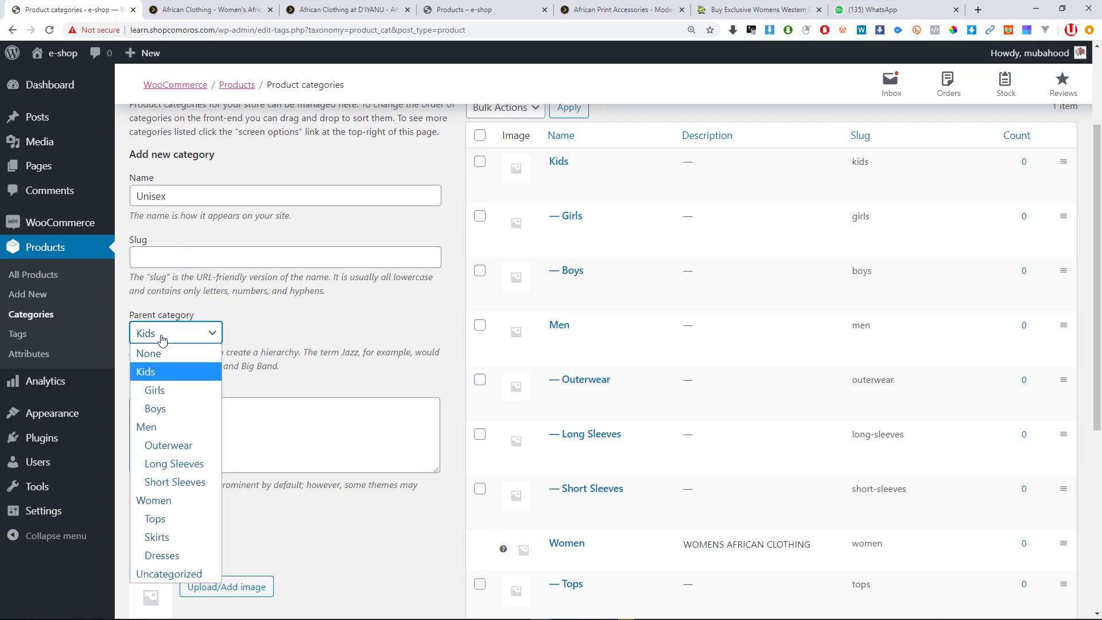
left_click(166, 362)
scroll(180, 403, "down", 4)
left_click(182, 411)
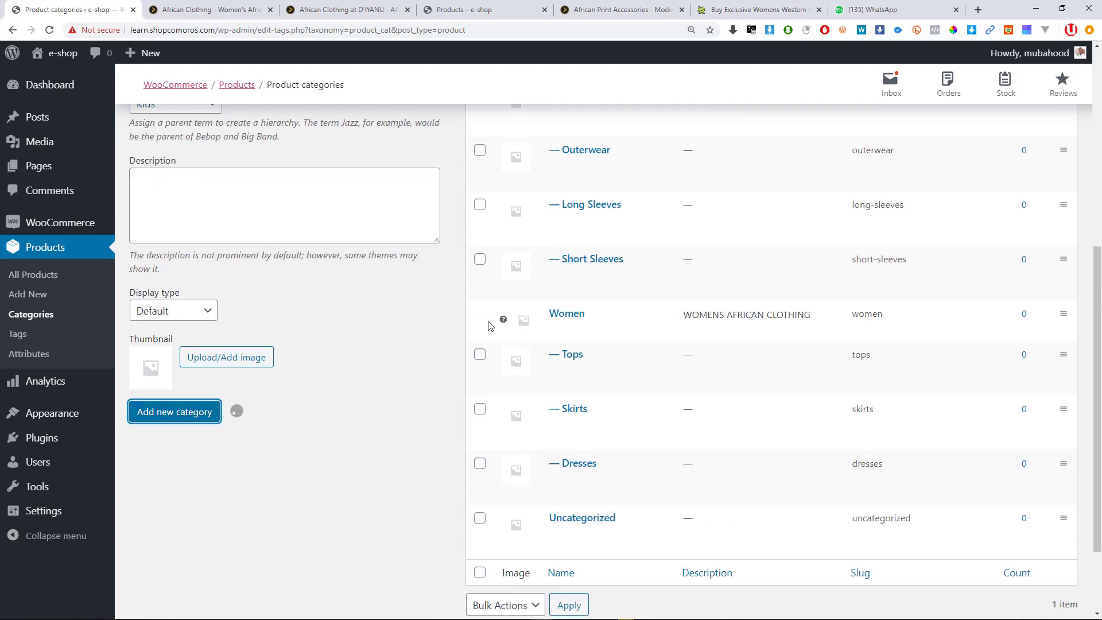
scroll(531, 321, "up", 4)
scroll(530, 322, "up", 2)
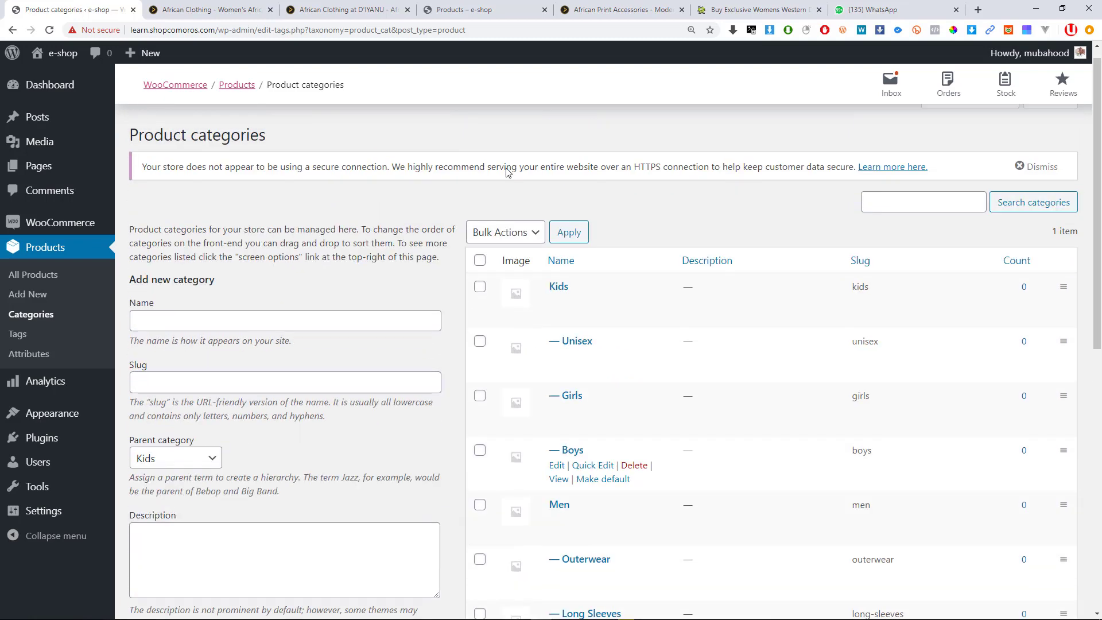
Copy the Accessories menu name from the D'IYANU site into the new category's name and rewrite it as Accessories in mixed case.
left_click(209, 9)
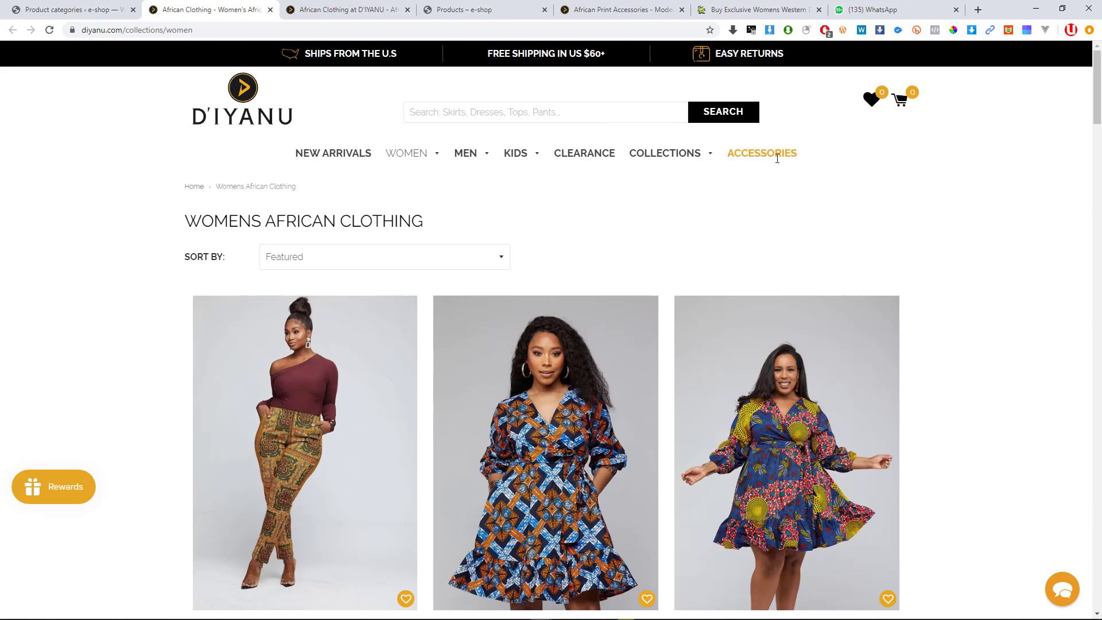
left_click_drag(804, 155, 732, 155)
key("ctrl+c")
left_click(69, 10)
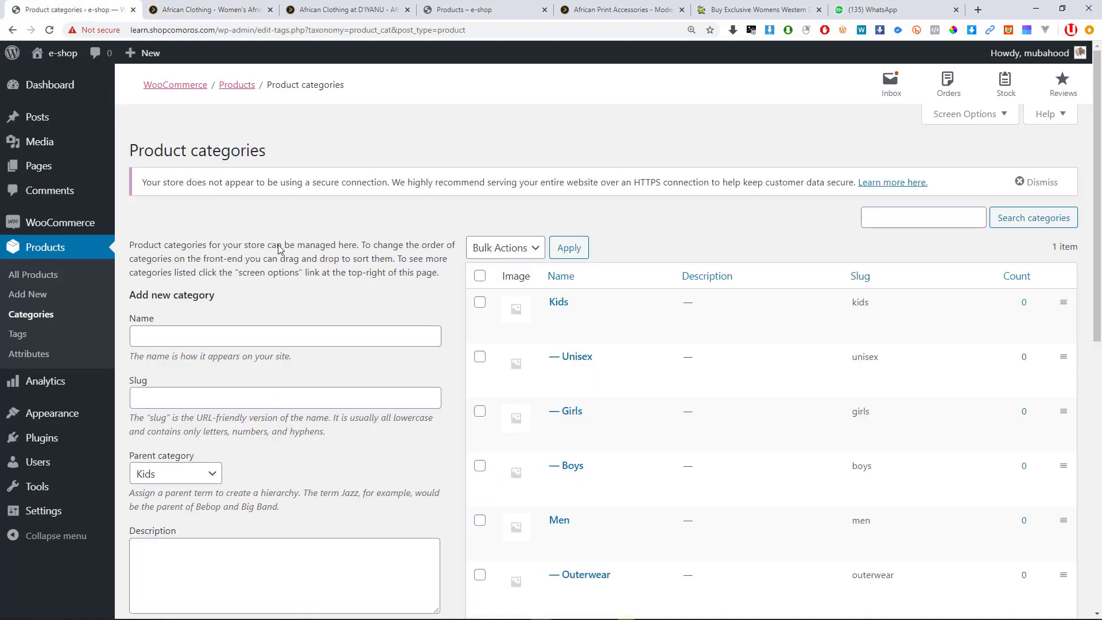
left_click(215, 337)
key("ctrl+v")
scroll(167, 378, "down", 2)
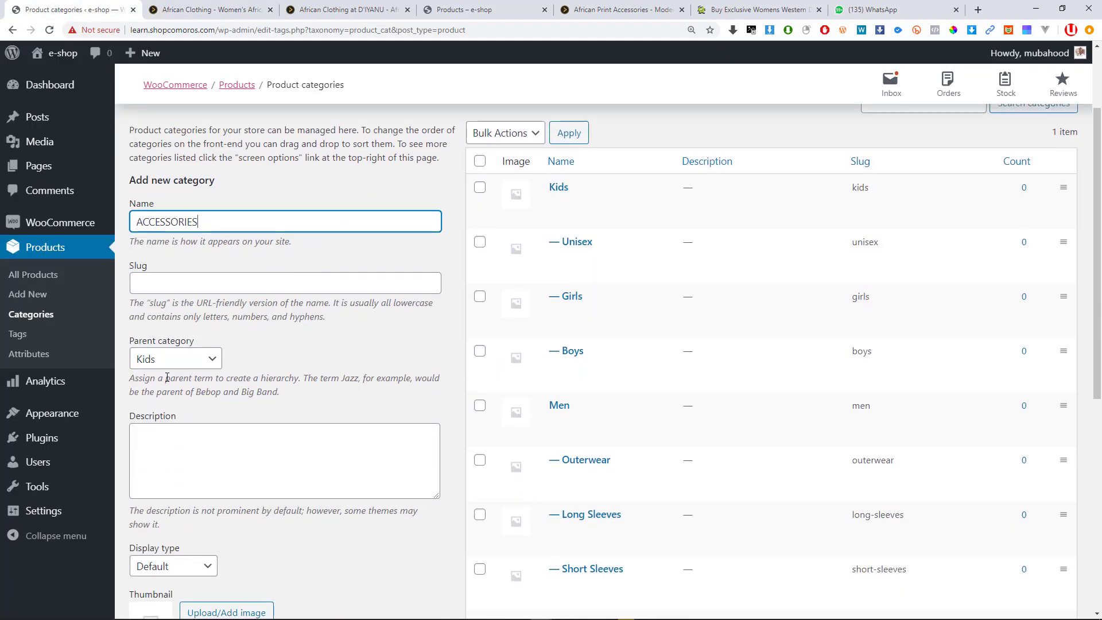
left_click_drag(215, 217, 137, 221)
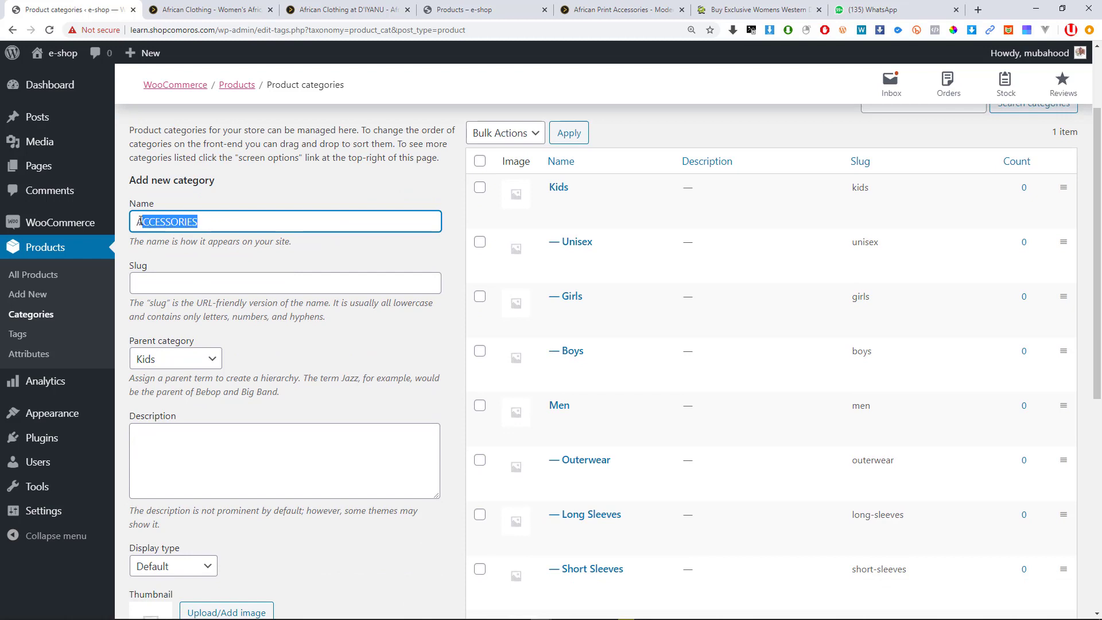
type("ccessories")
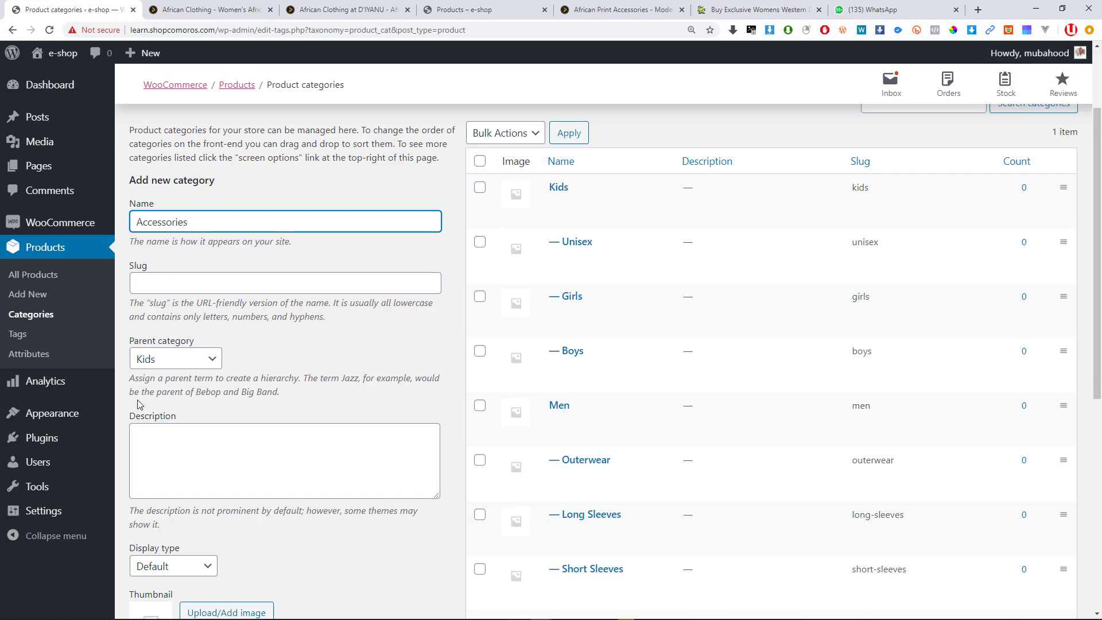
Set the Accessories category's parent to None and add it as a top-level category.
scroll(138, 404, "down", 1)
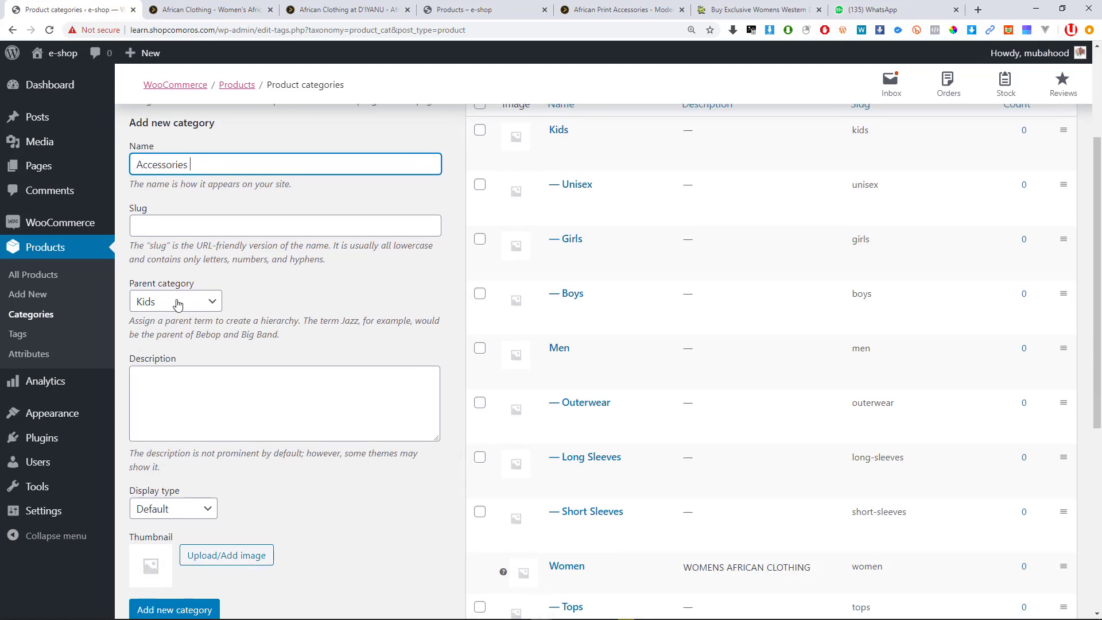
left_click(179, 300)
left_click(167, 323)
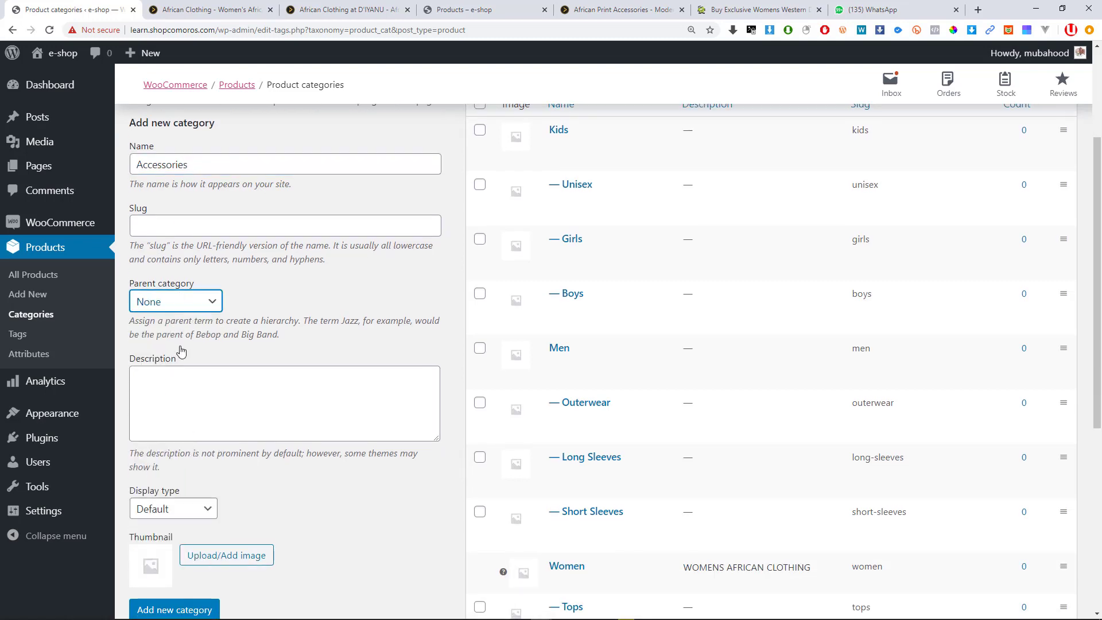
scroll(173, 414, "down", 3)
left_click(164, 443)
scroll(809, 299, "up", 3)
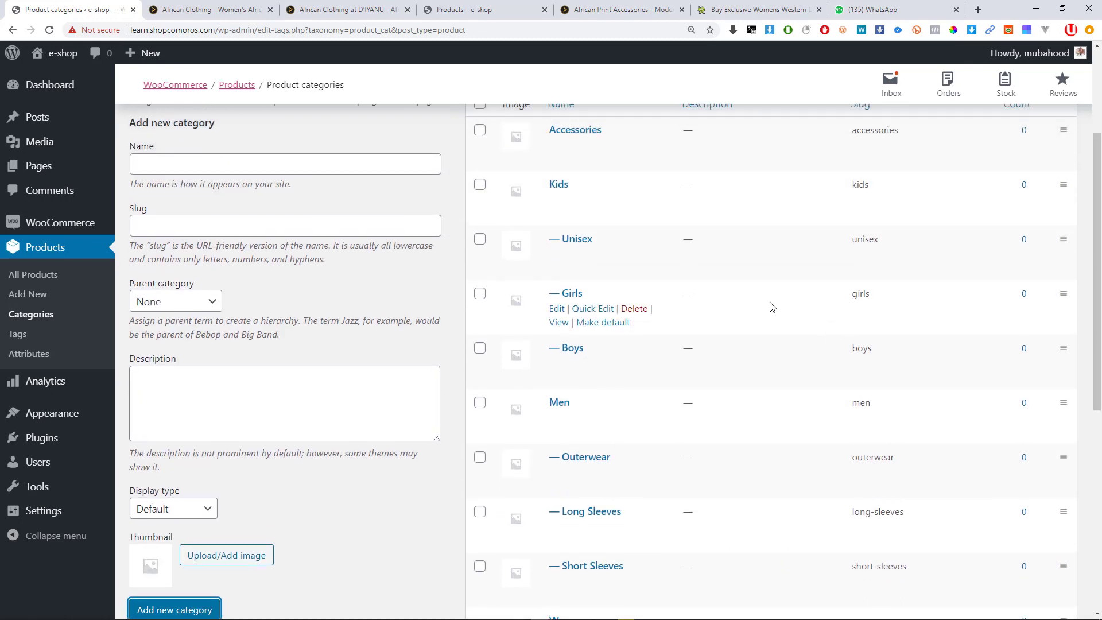
Review the full list of product categories and how the subcategories are nested under Kids, Men and Women.
key("ctrl+0")
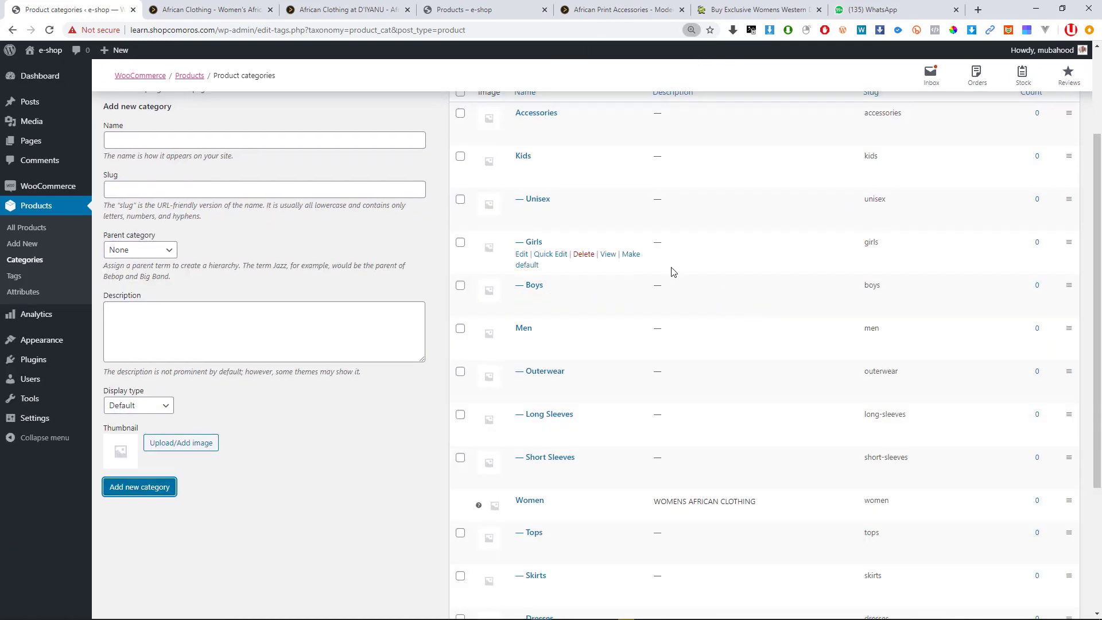
scroll(670, 271, "up", 3)
scroll(672, 272, "down", 4)
scroll(674, 269, "down", 3)
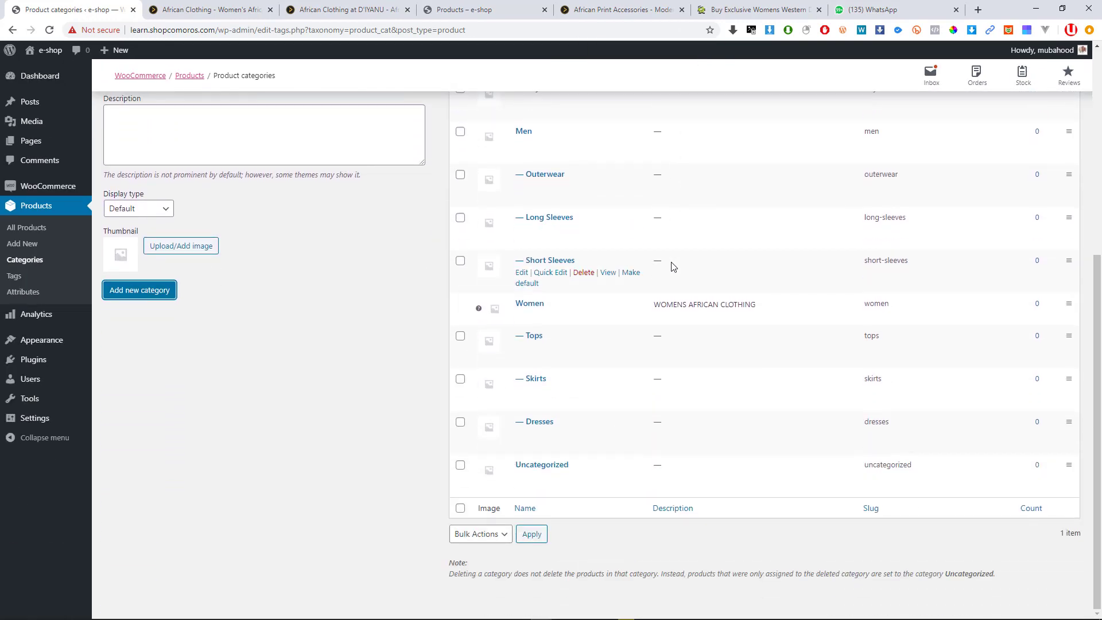
scroll(673, 267, "up", 5)
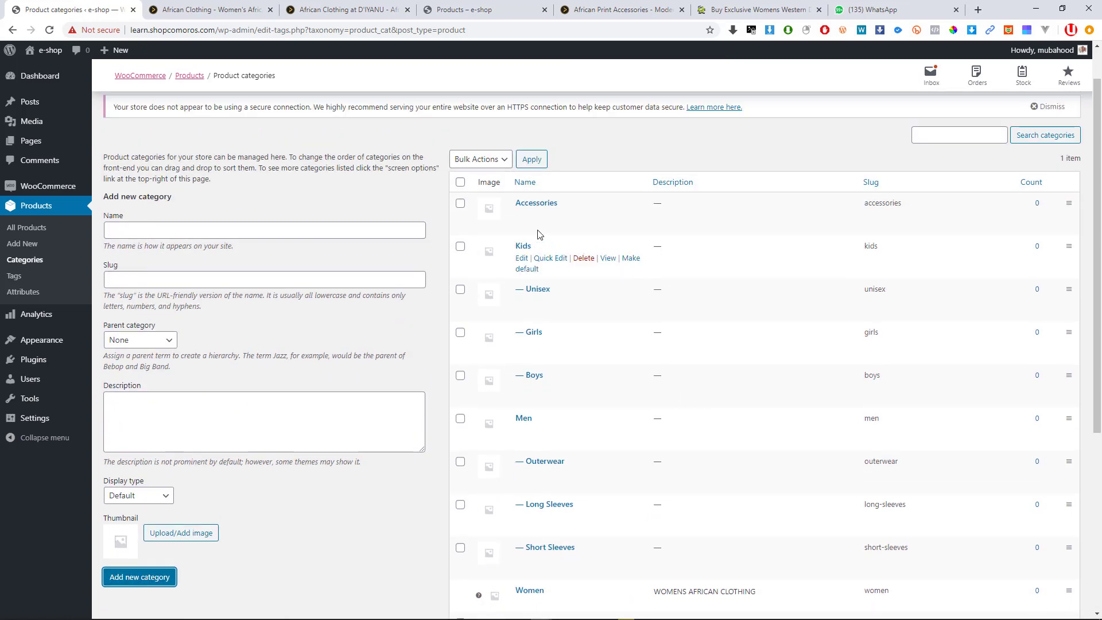
scroll(540, 229, "down", 4)
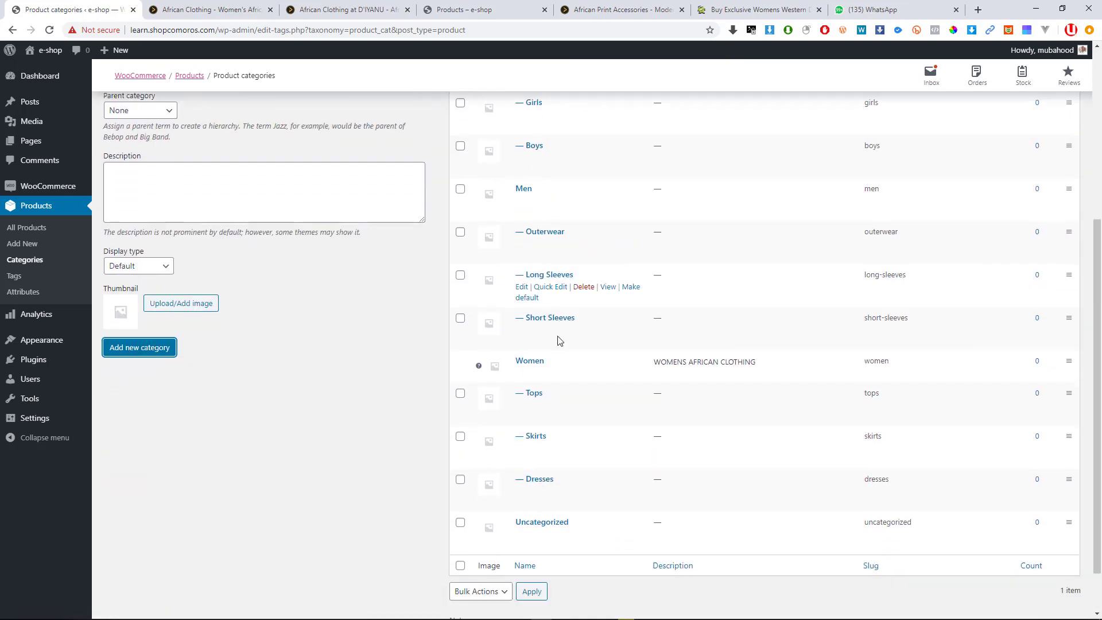
scroll(593, 334, "up", 5)
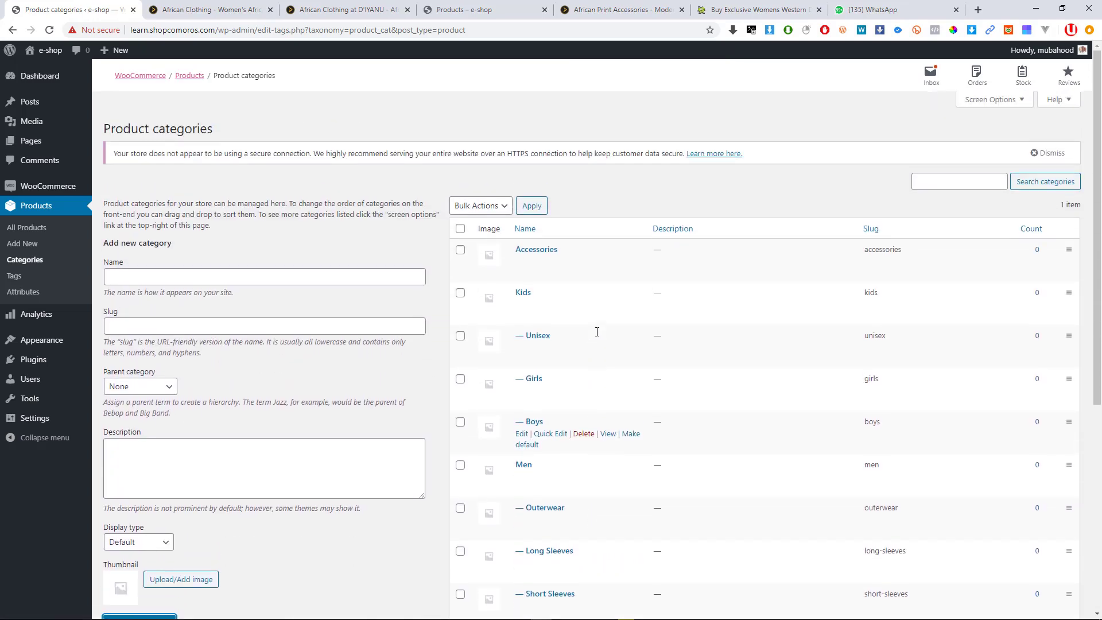
scroll(551, 340, "down", 3)
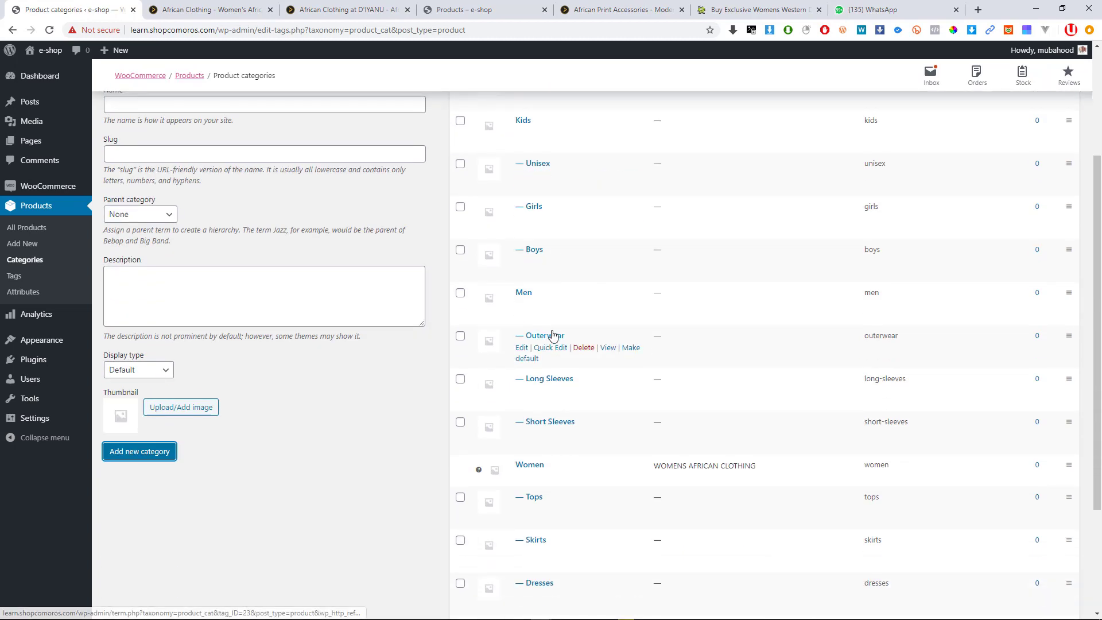
key("ctrl+plus")
key("ctrl+plus")
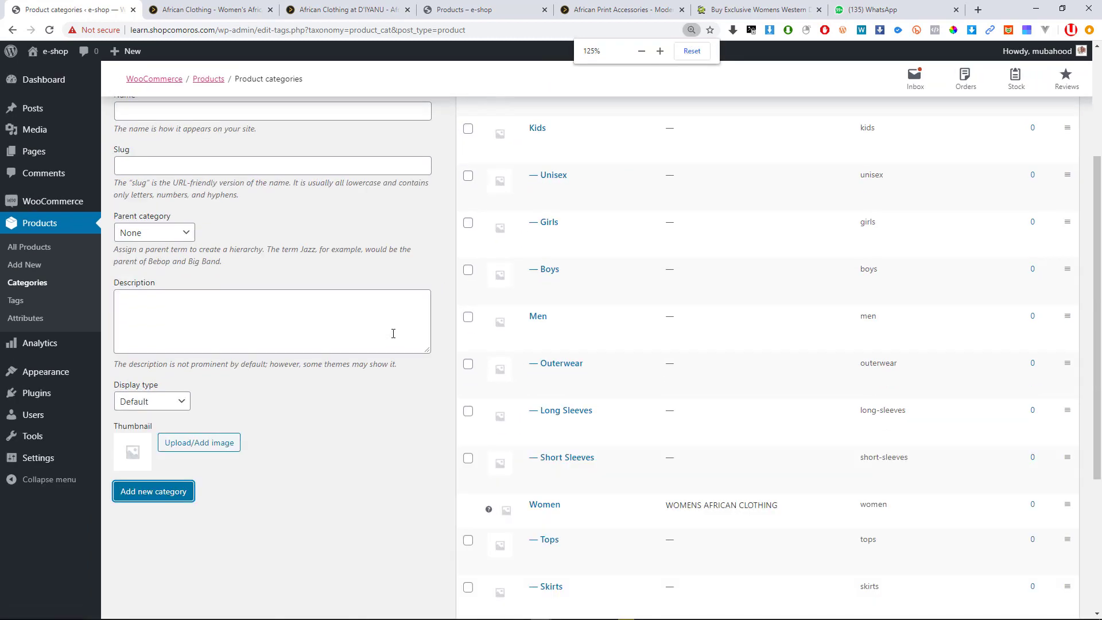
scroll(353, 319, "up", 3)
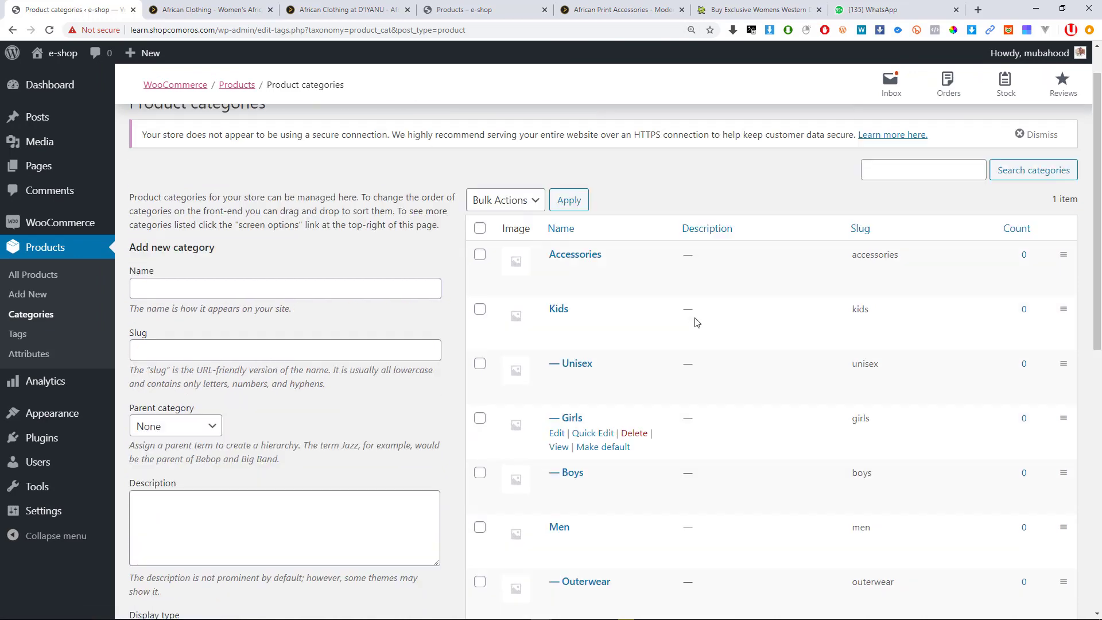
scroll(573, 329, "down", 3)
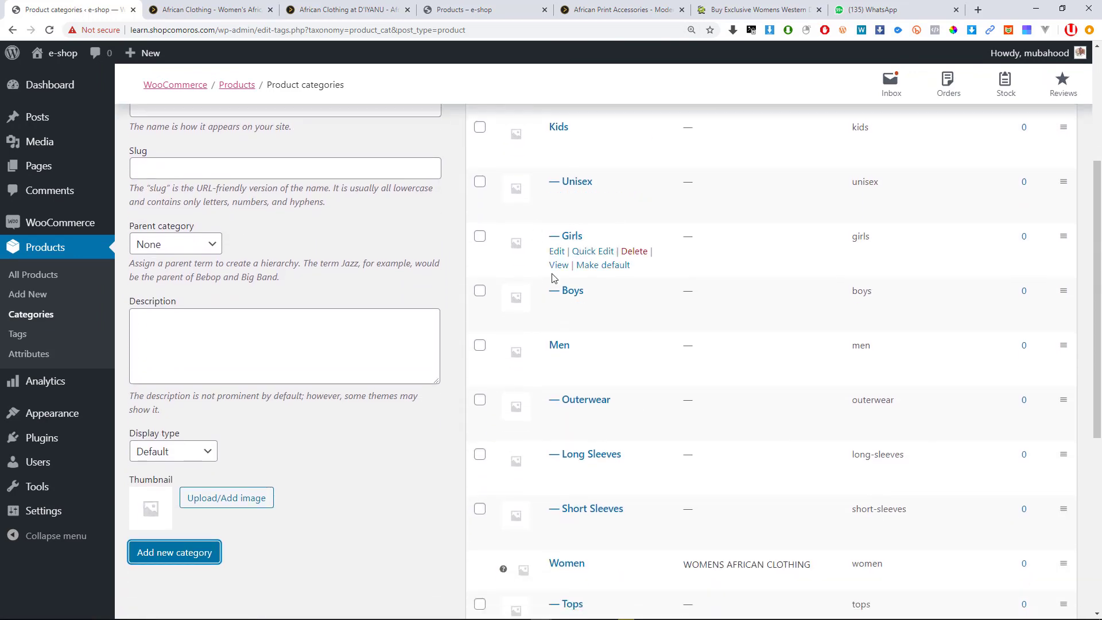
Look through the product category list once more, from Accessories down to Uncategorized.
scroll(580, 272, "down", 6)
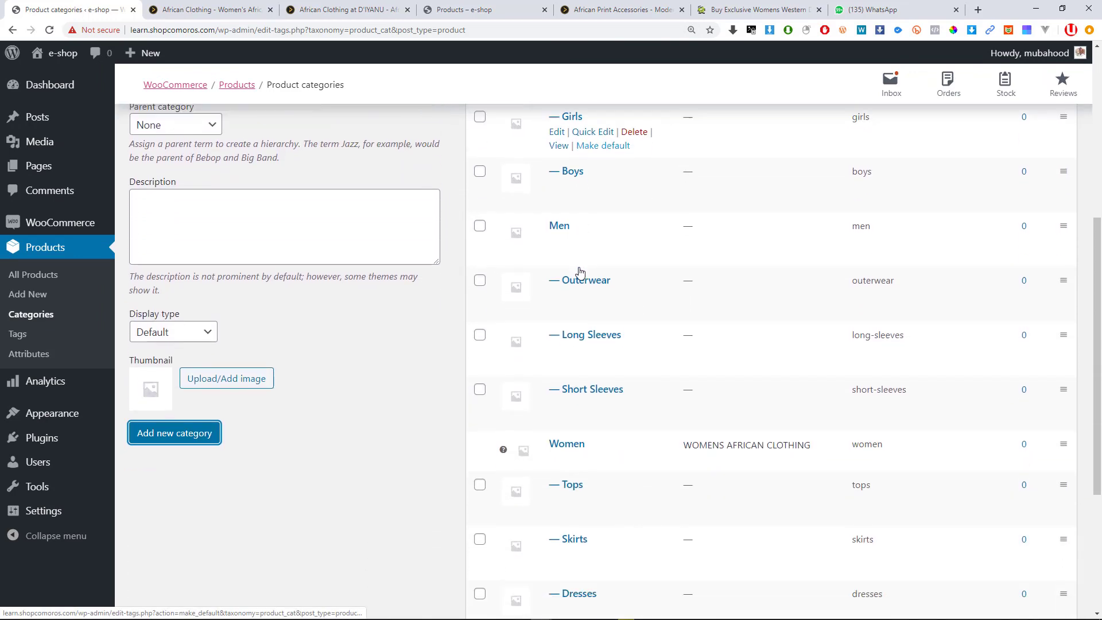
scroll(584, 271, "up", 5)
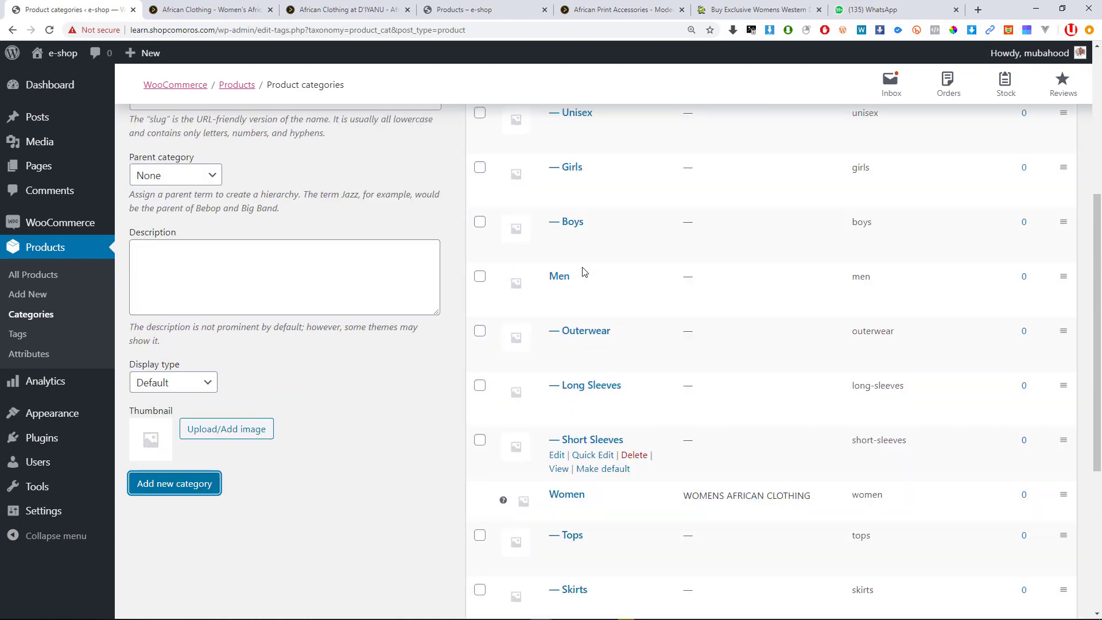
scroll(584, 272, "up", 5)
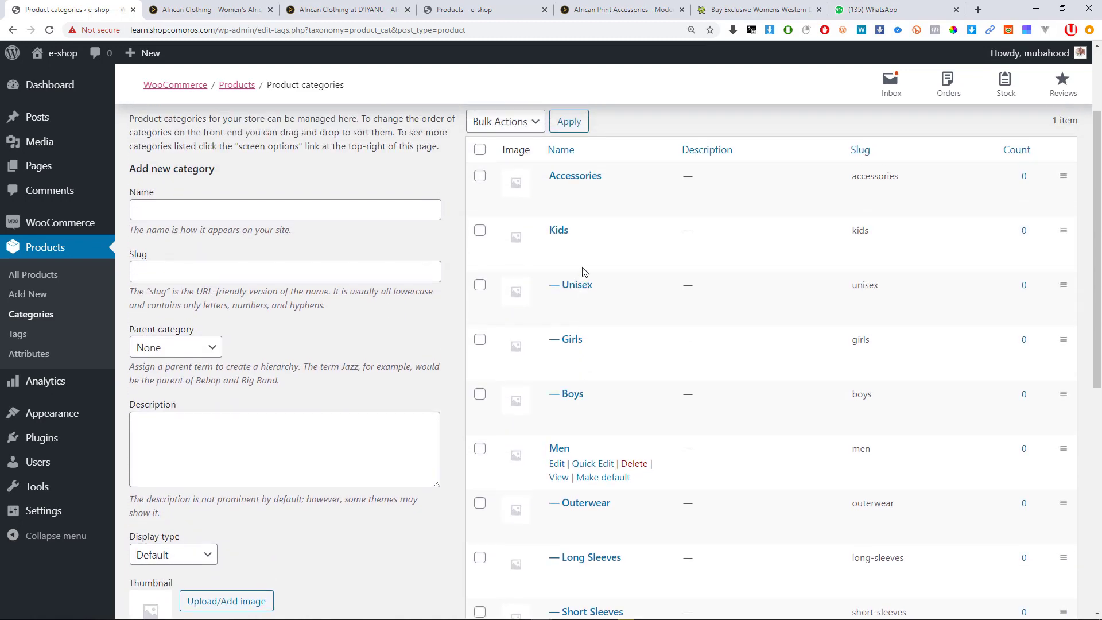
scroll(584, 272, "down", 3)
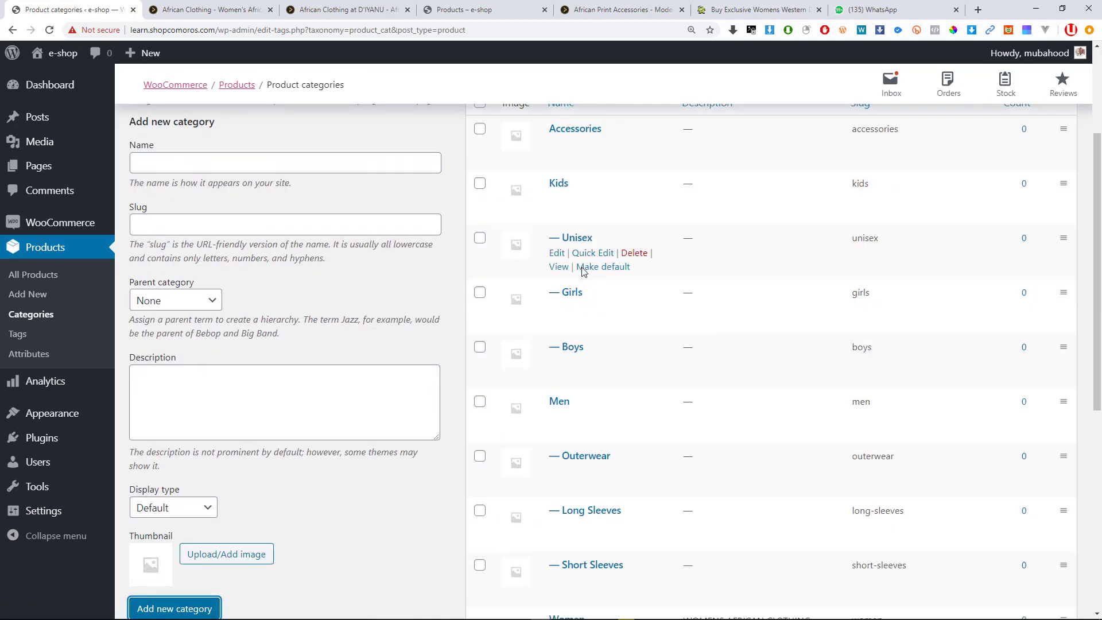
scroll(583, 275, "down", 3)
scroll(567, 362, "down", 4)
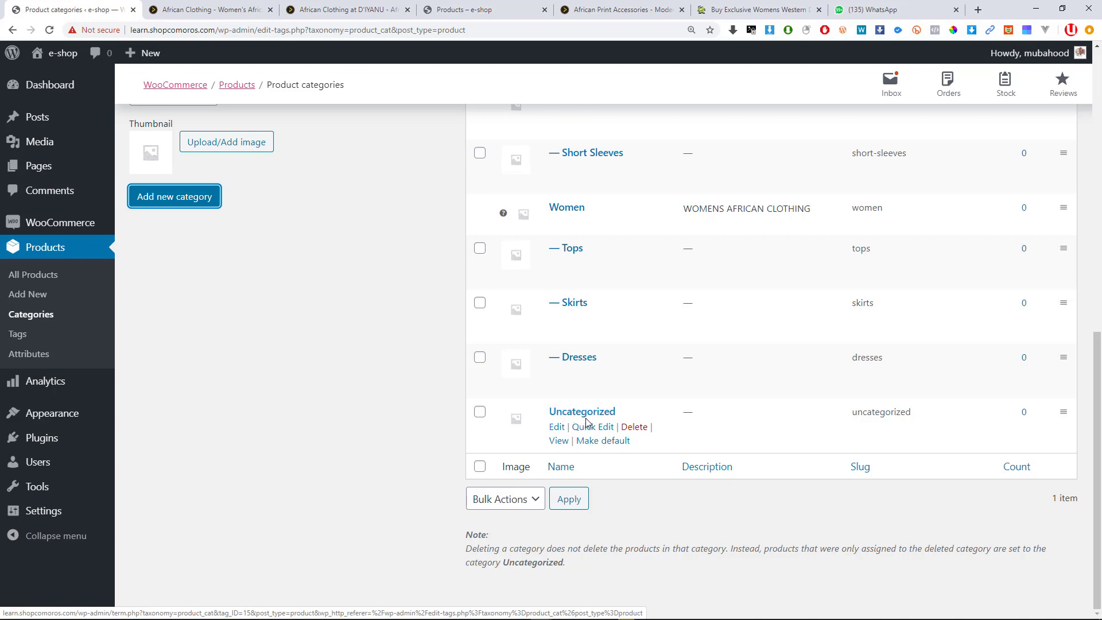
View the Long Sleeves collection for men on the D'IYANU site, then return to that site's homepage.
left_click(206, 8)
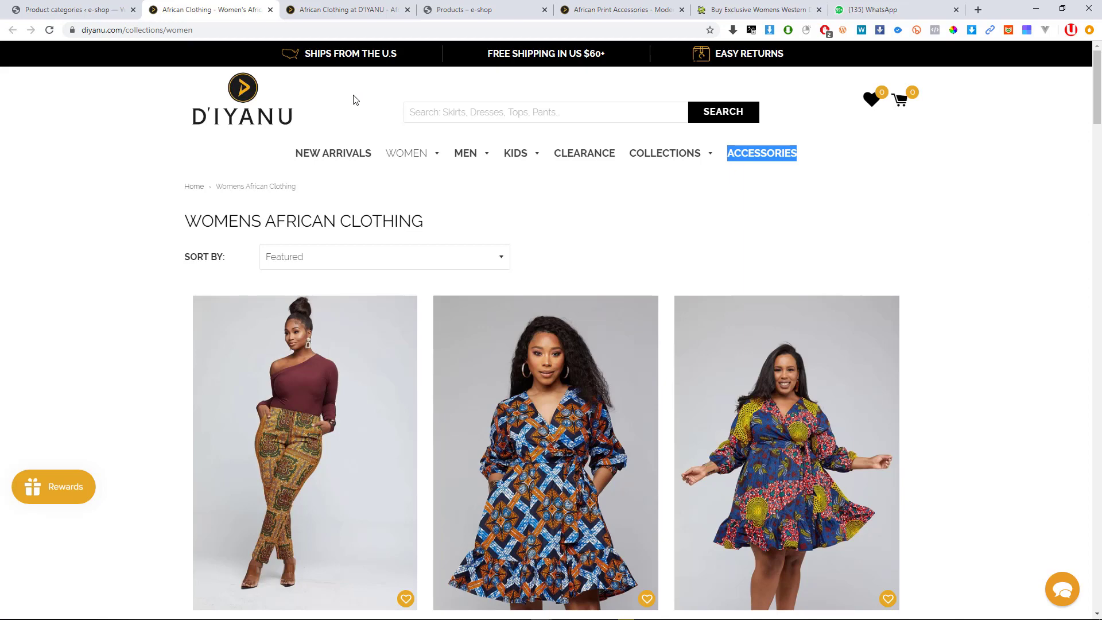
mouse_move(458, 150)
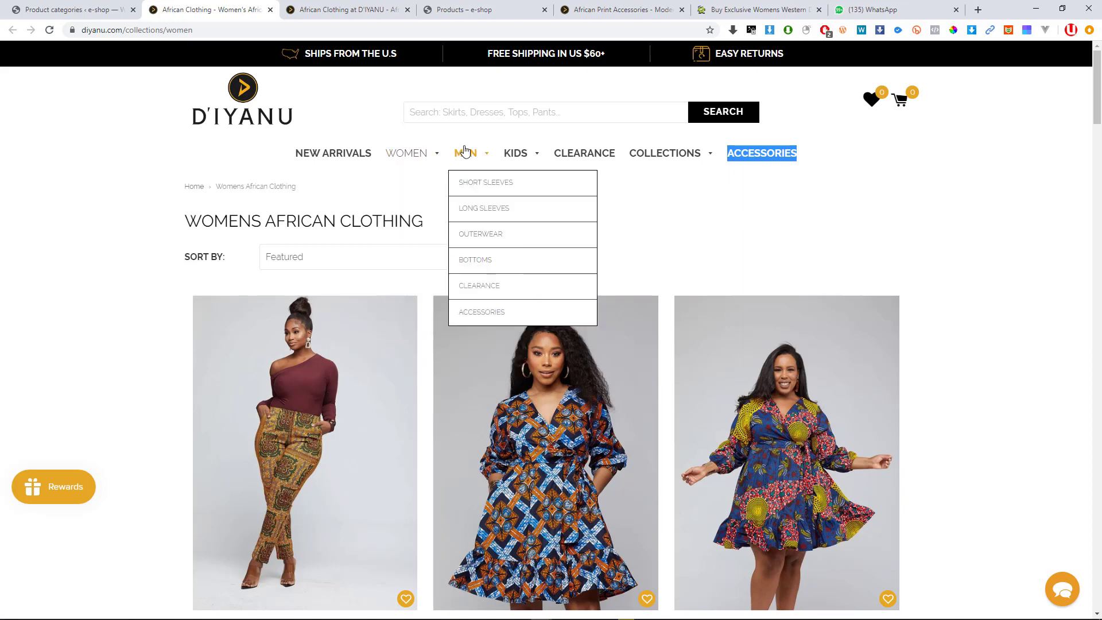
left_click(499, 211)
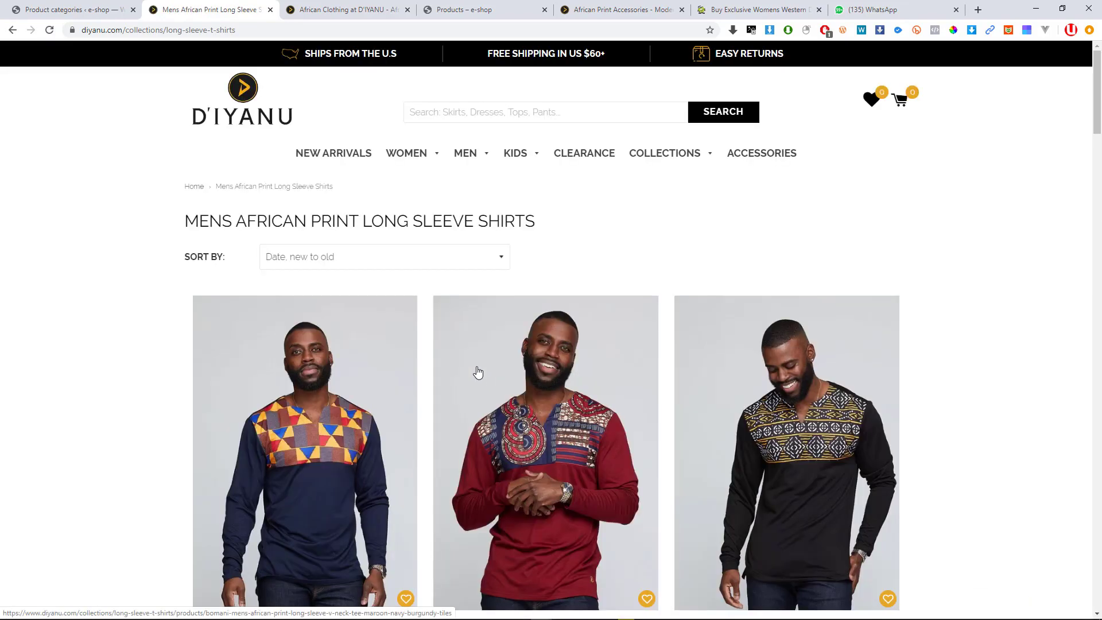
scroll(481, 368, "down", 8)
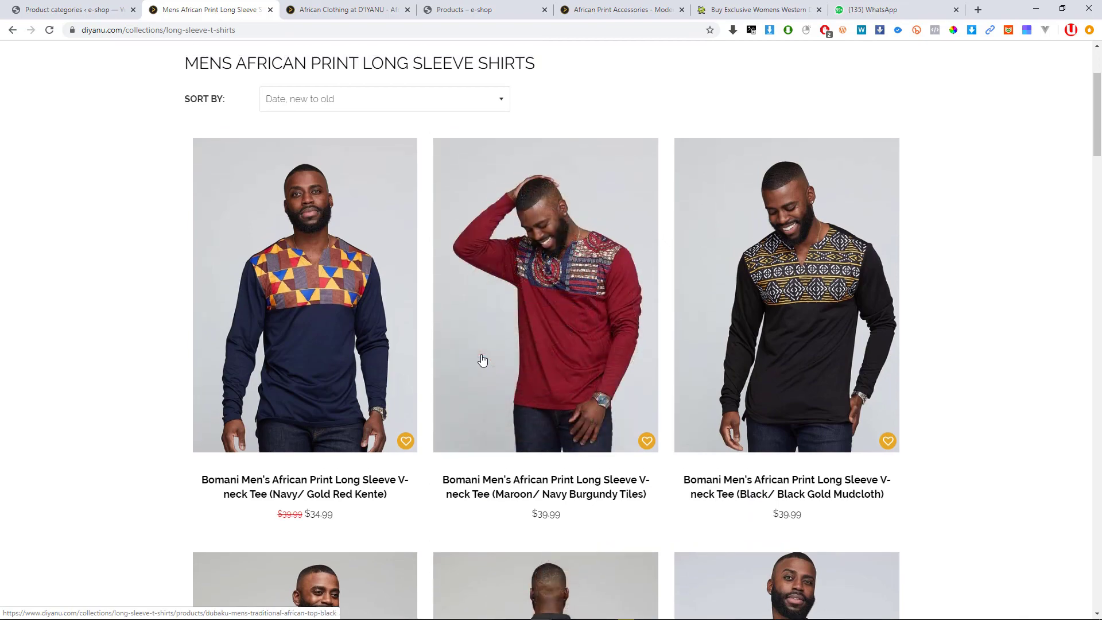
scroll(482, 359, "up", 3)
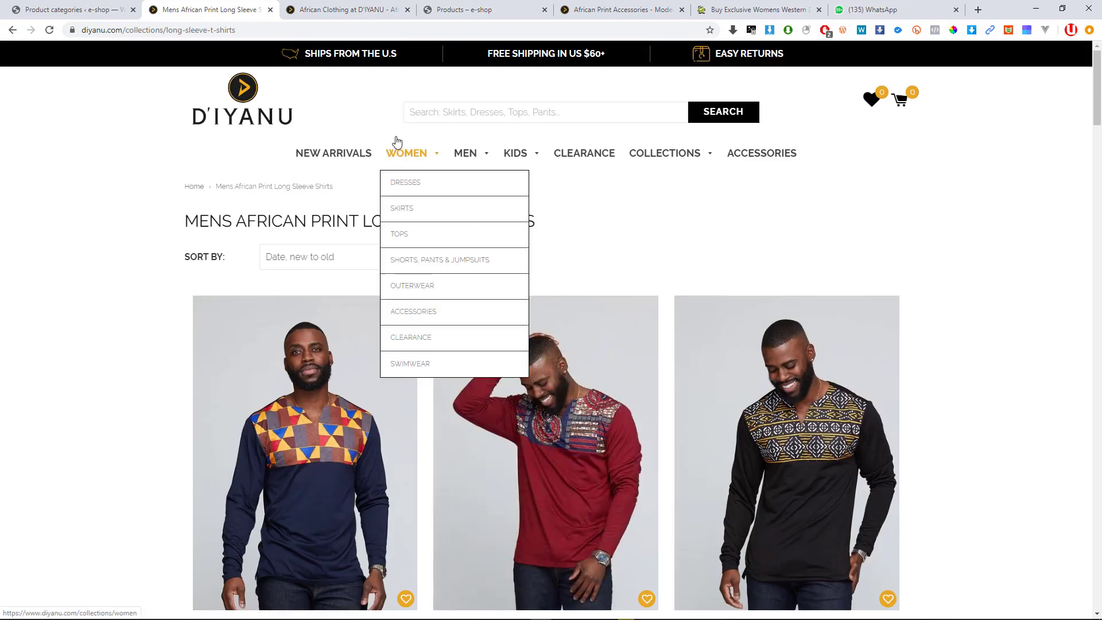
scroll(600, 281, "down", 3)
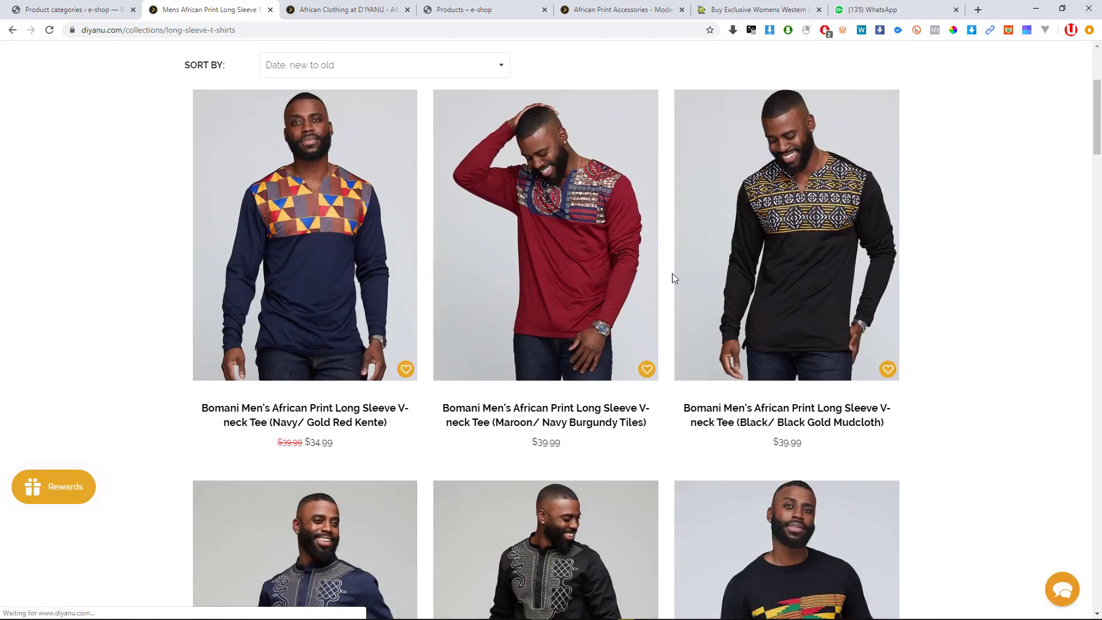
scroll(672, 276, "up", 3)
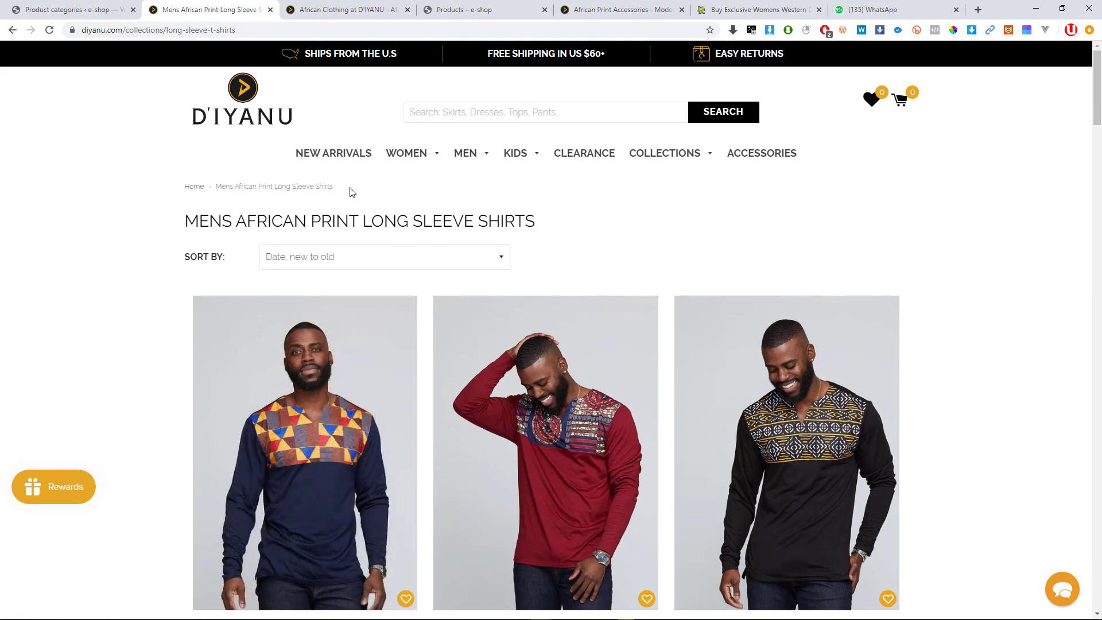
left_click(251, 113)
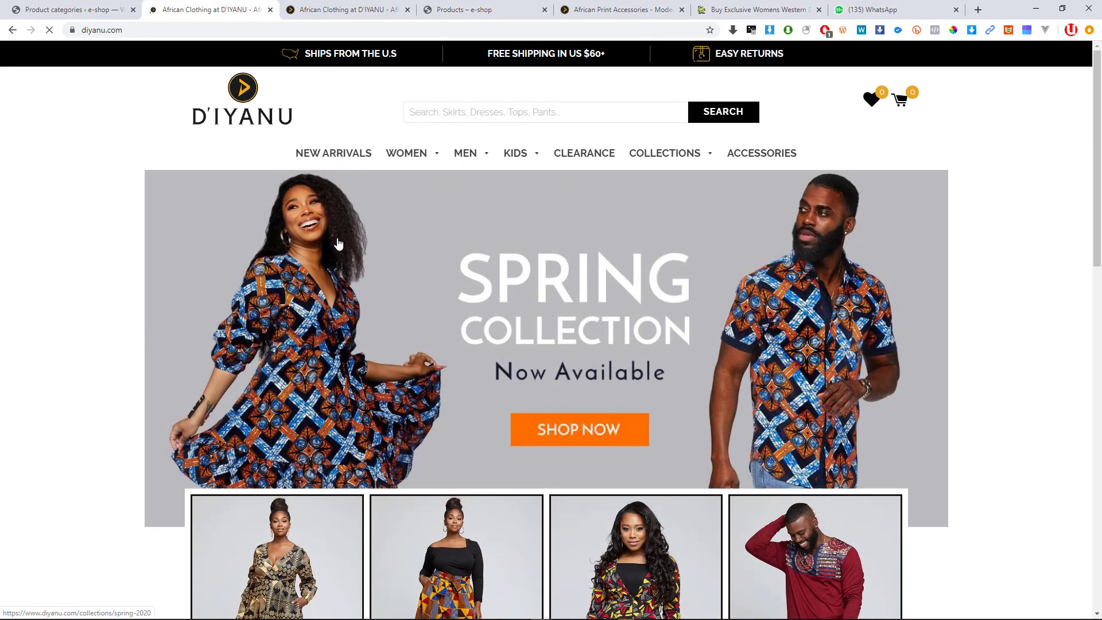
Go back to the shop's product categories and compare their hierarchy with the D'IYANU menus.
left_click(86, 9)
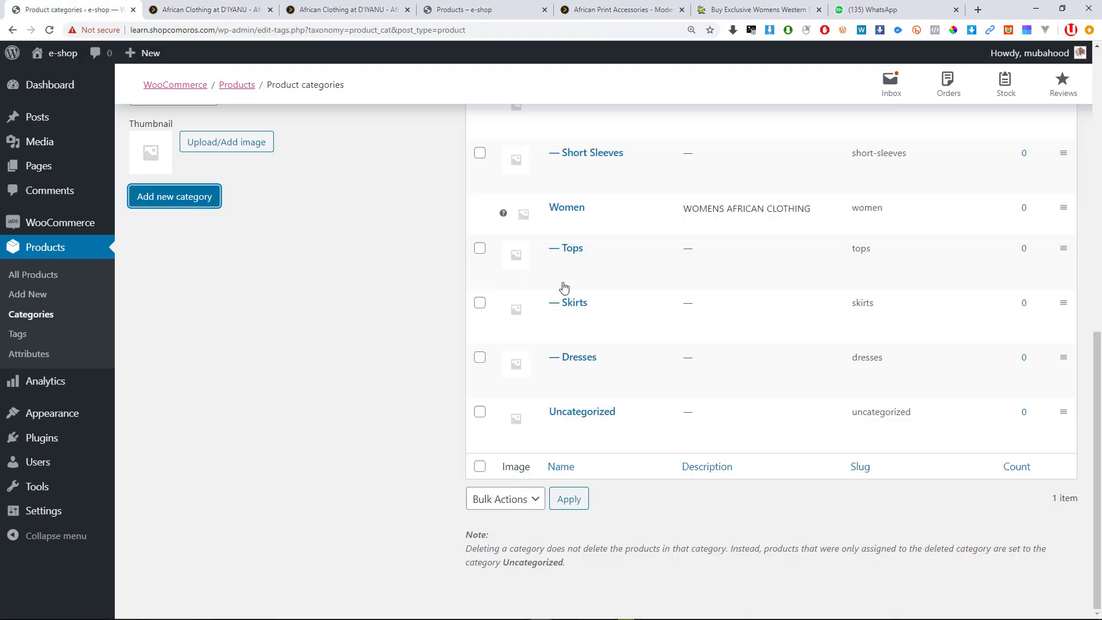
scroll(562, 260, "up", 9)
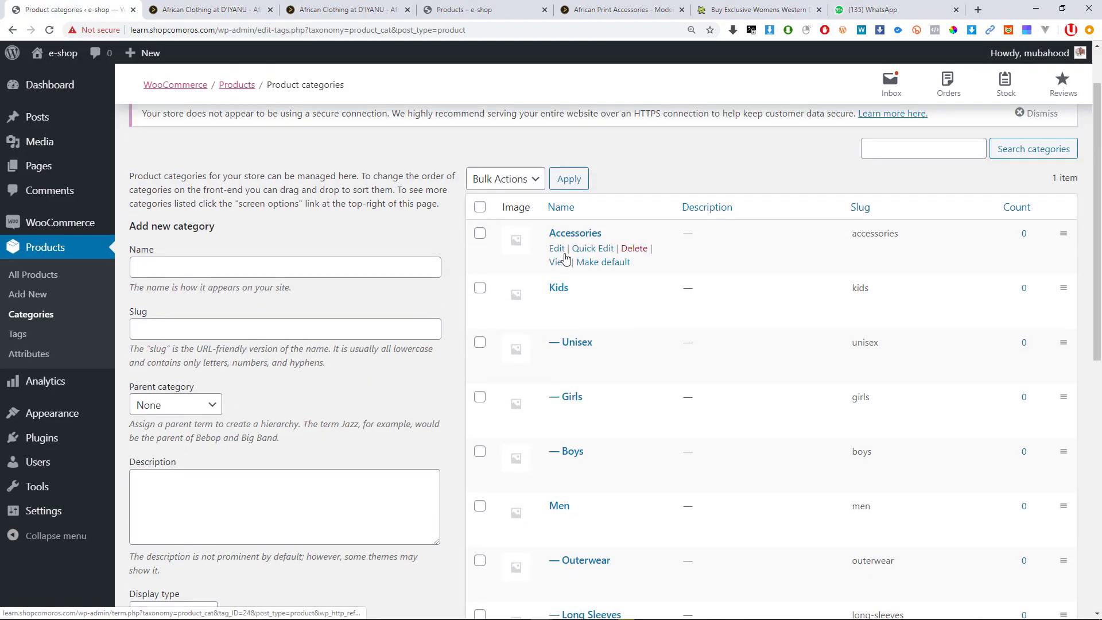
scroll(566, 260, "down", 5)
scroll(566, 259, "down", 3)
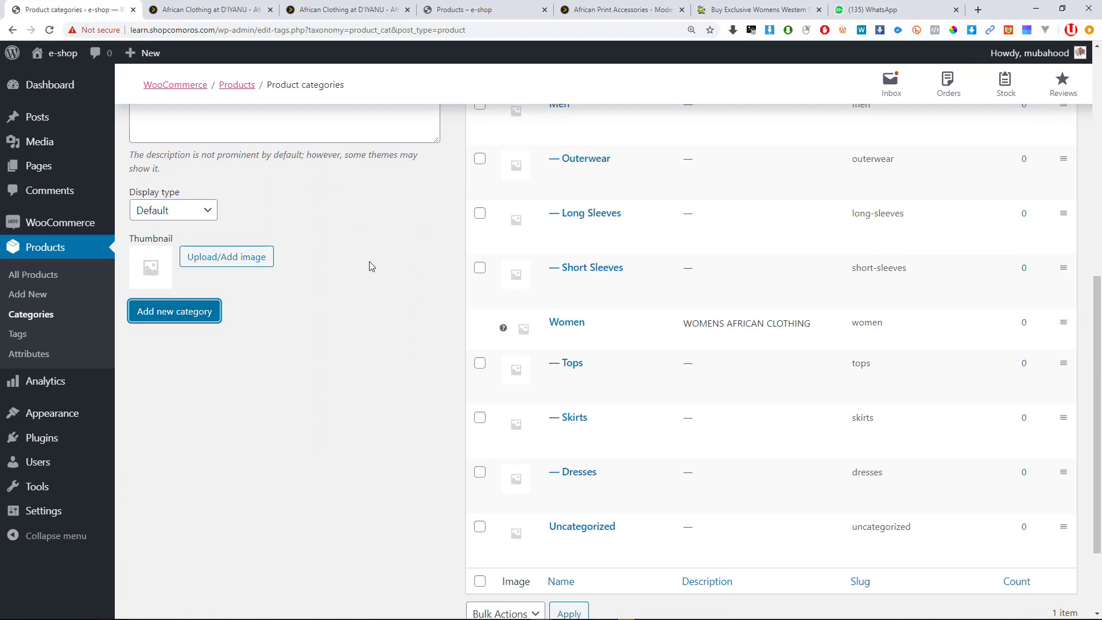
scroll(370, 266, "up", 4)
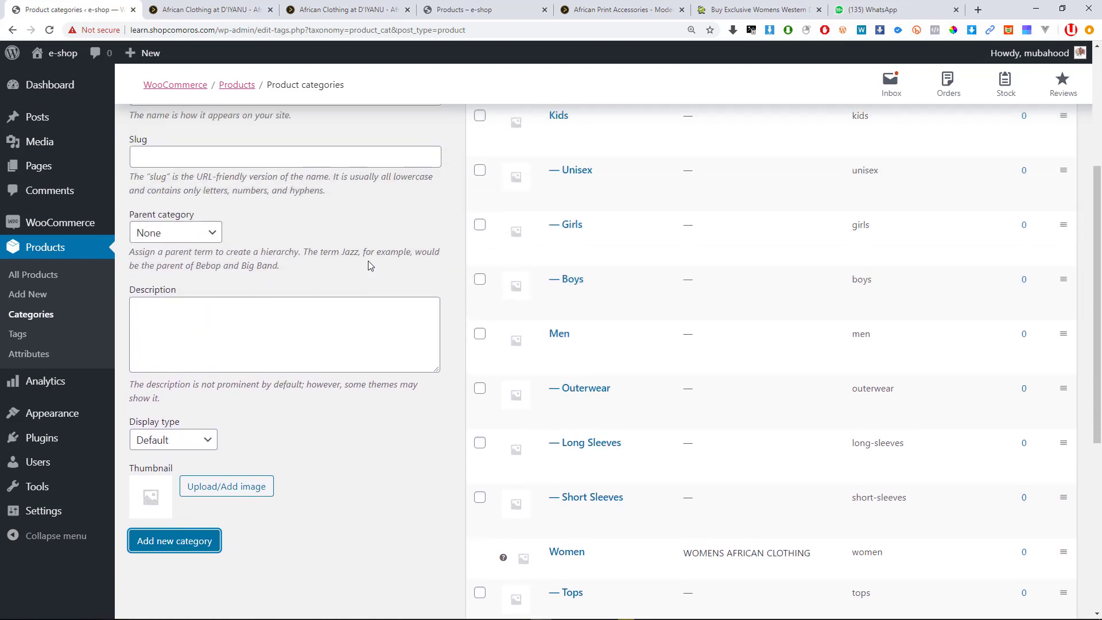
scroll(369, 266, "up", 1)
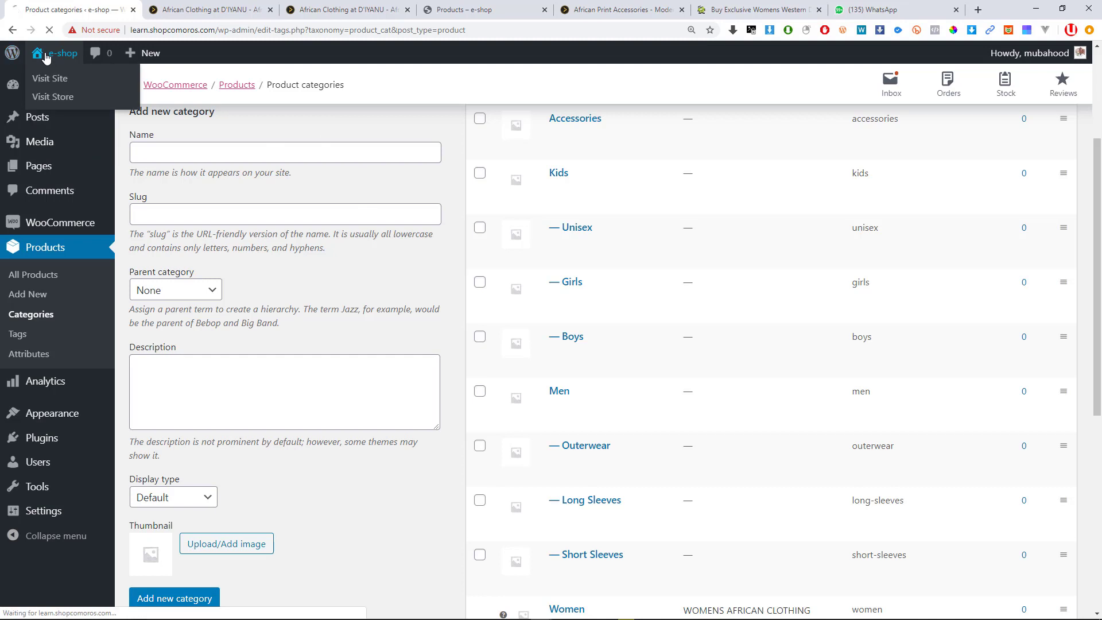
View the e-shop front page, then return to the admin dashboard and start a new product.
left_click(72, 66)
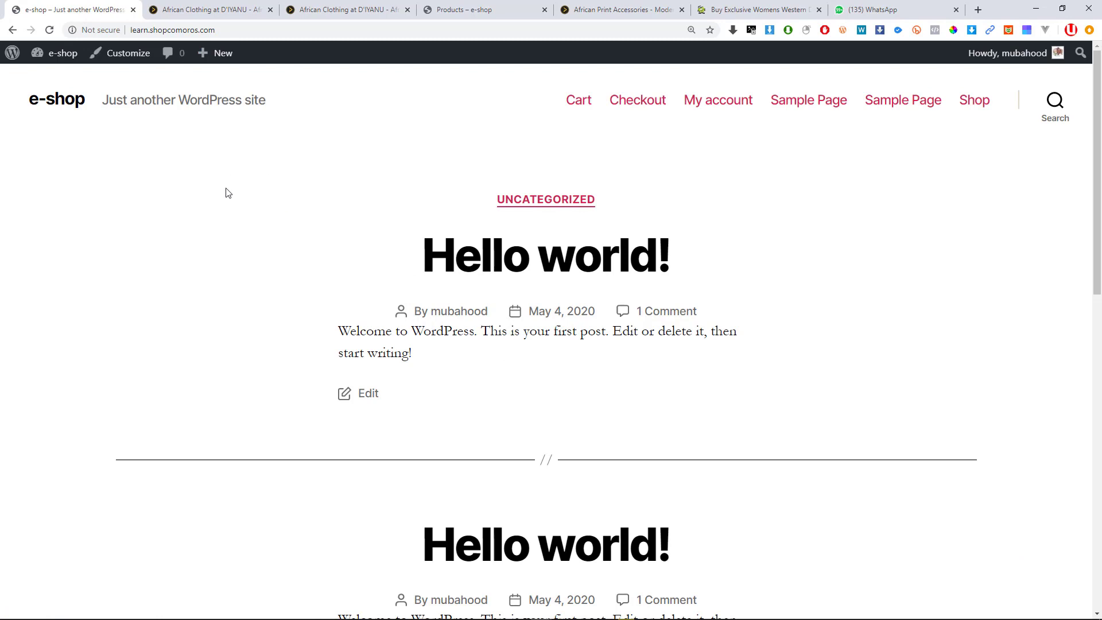
mouse_move(222, 53)
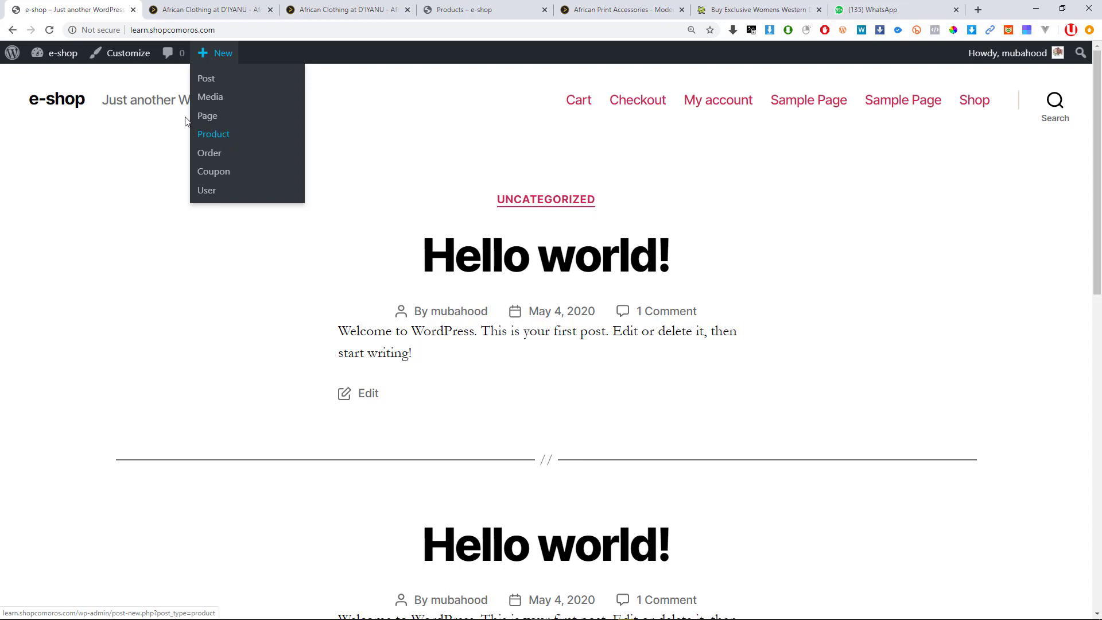
mouse_move(59, 59)
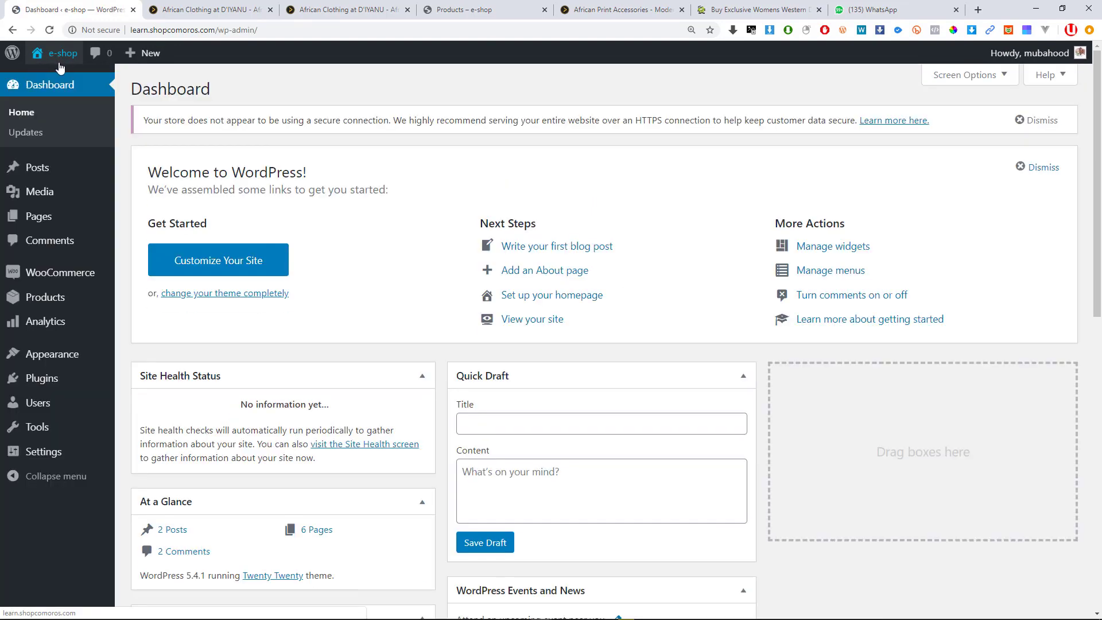
mouse_move(47, 298)
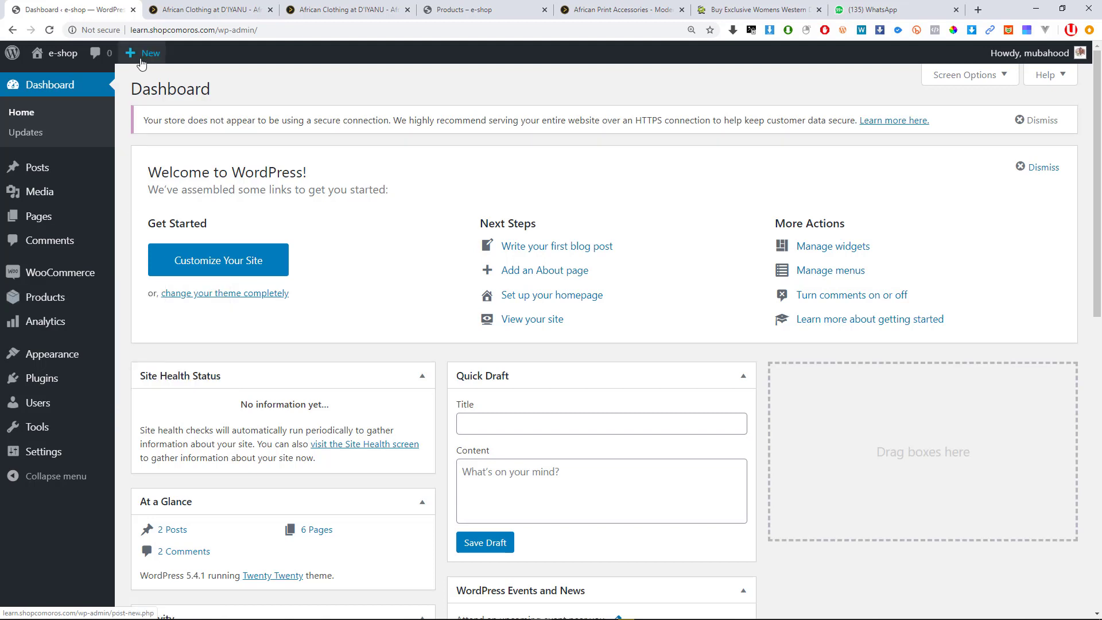
mouse_move(145, 53)
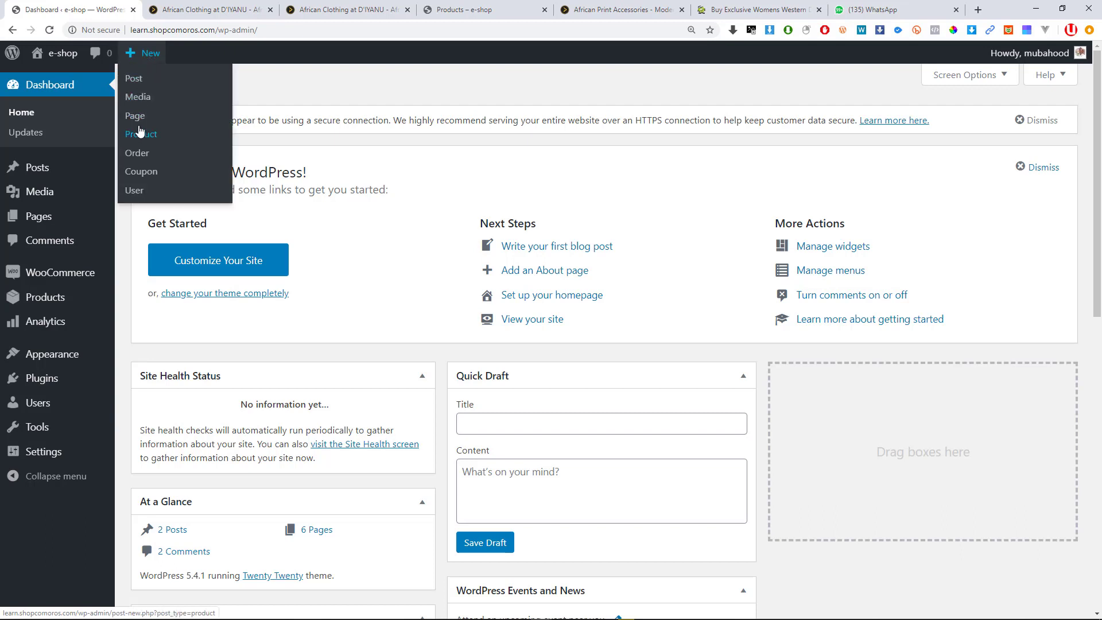
left_click(146, 133)
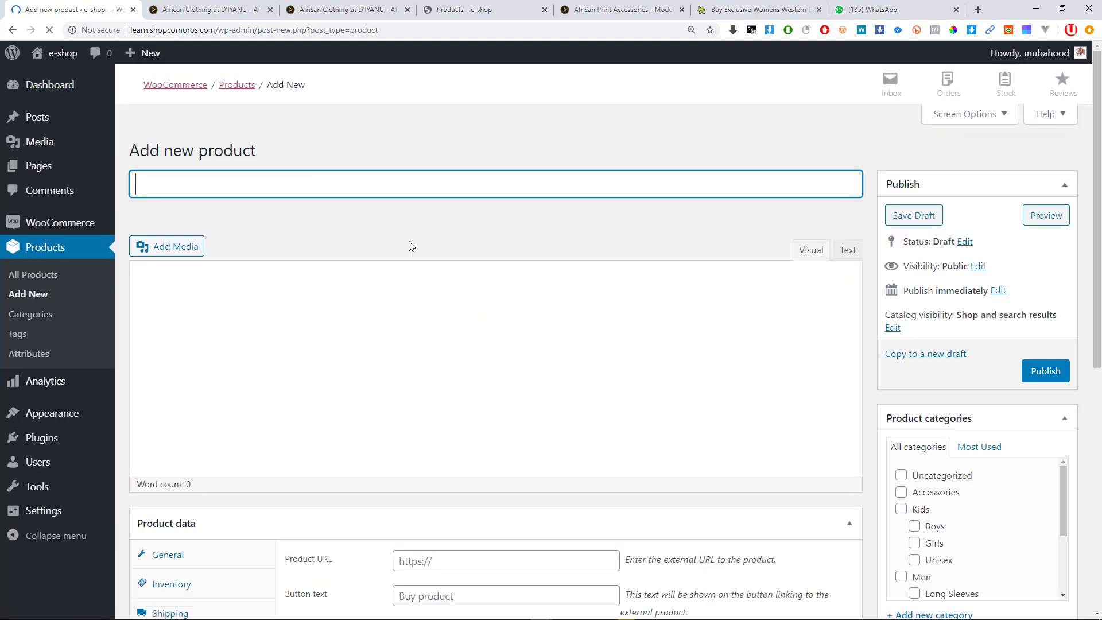
Examine the new product form's name, description, product data, short description, categories, tags and image sections.
scroll(421, 253, "down", 9)
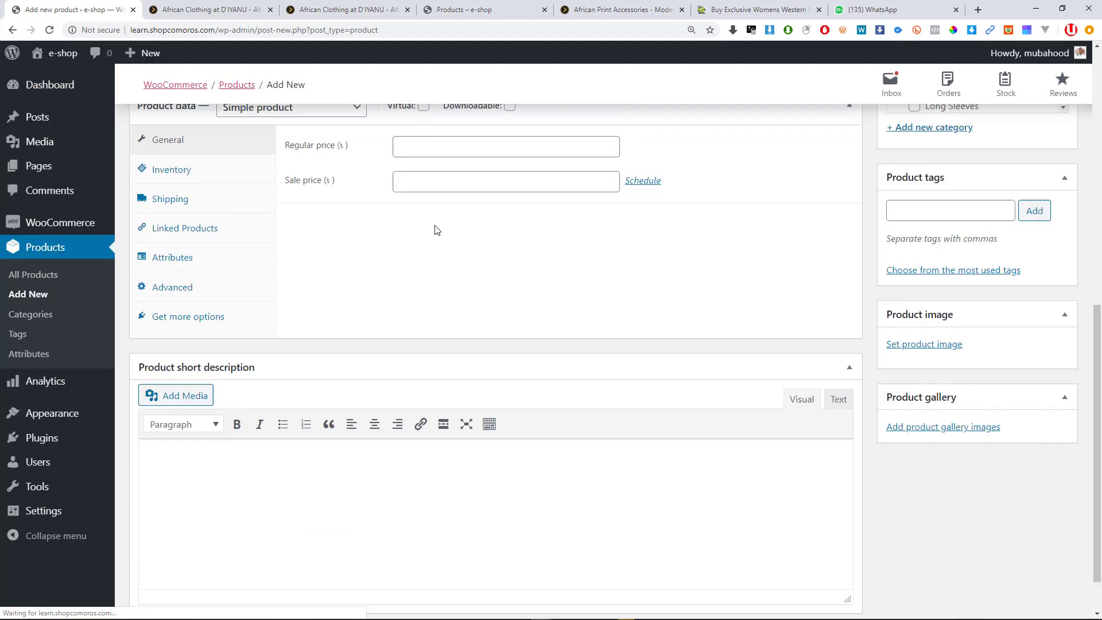
scroll(435, 226, "up", 6)
scroll(435, 225, "up", 3)
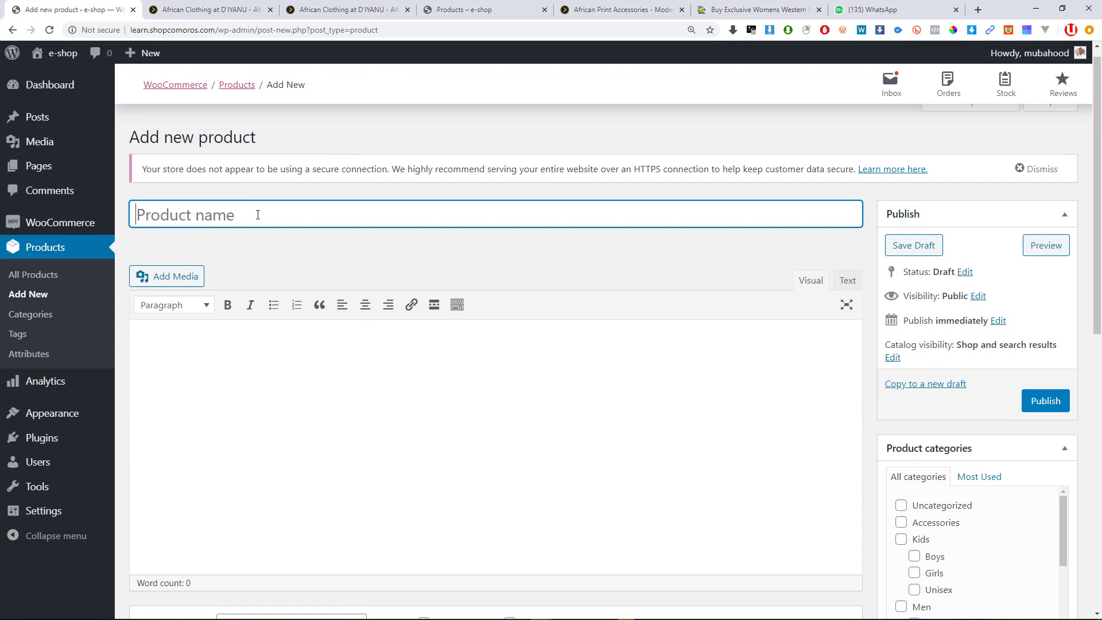
scroll(1028, 350, "down", 5)
scroll(999, 311, "down", 2)
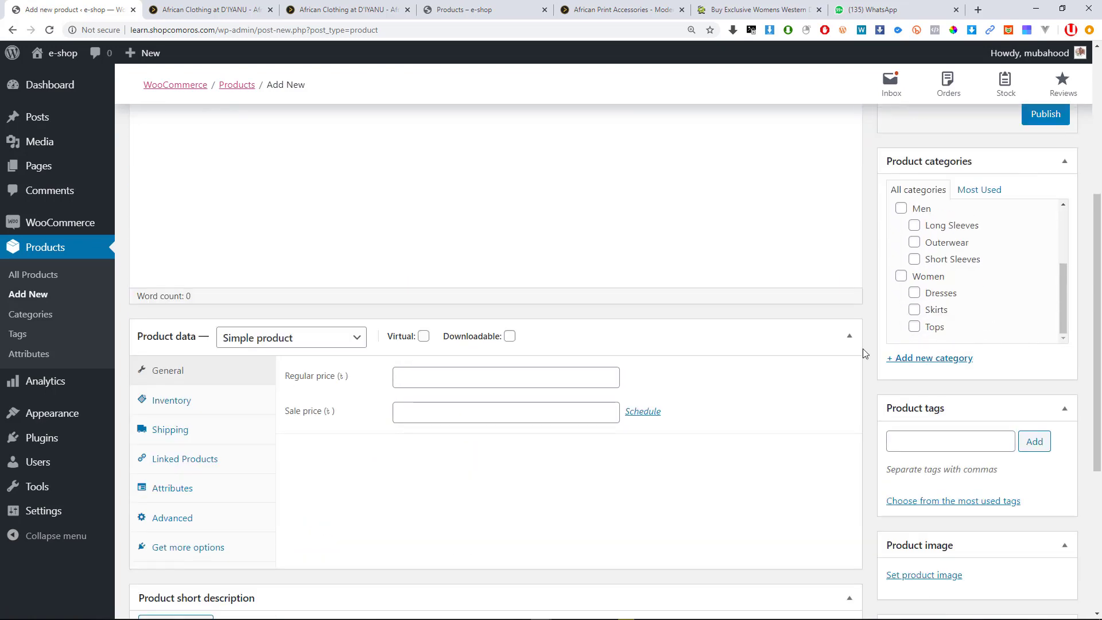
scroll(368, 539, "up", 5)
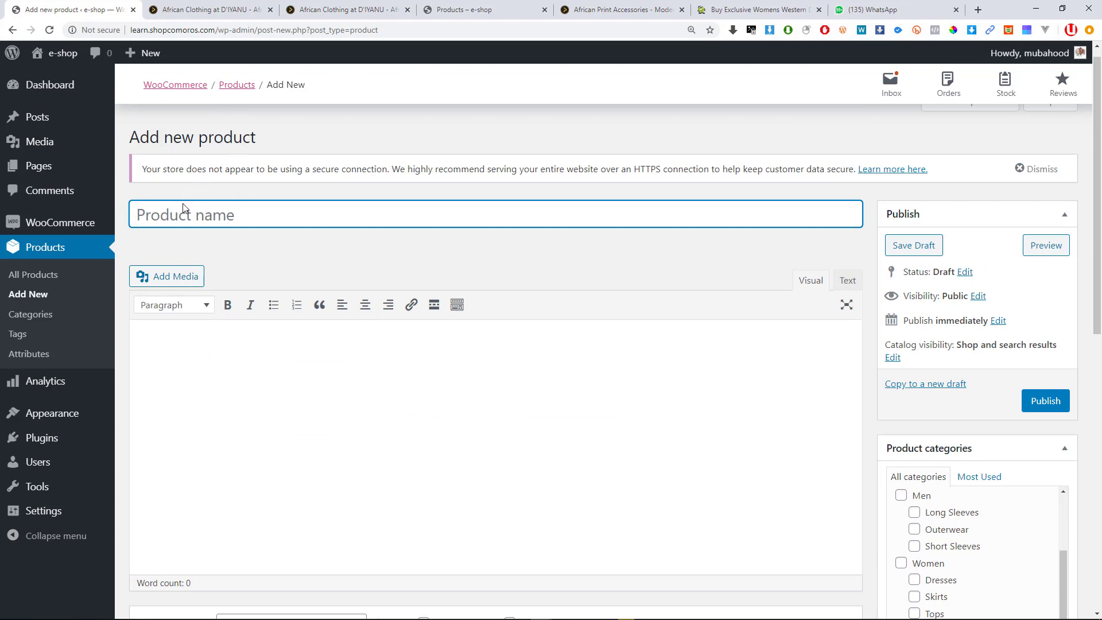
Open the Women collection on the D'IYANU site and view the Chiamaka long sleeve peplum blouse in Teal Pink Multipattern.
left_click(183, 10)
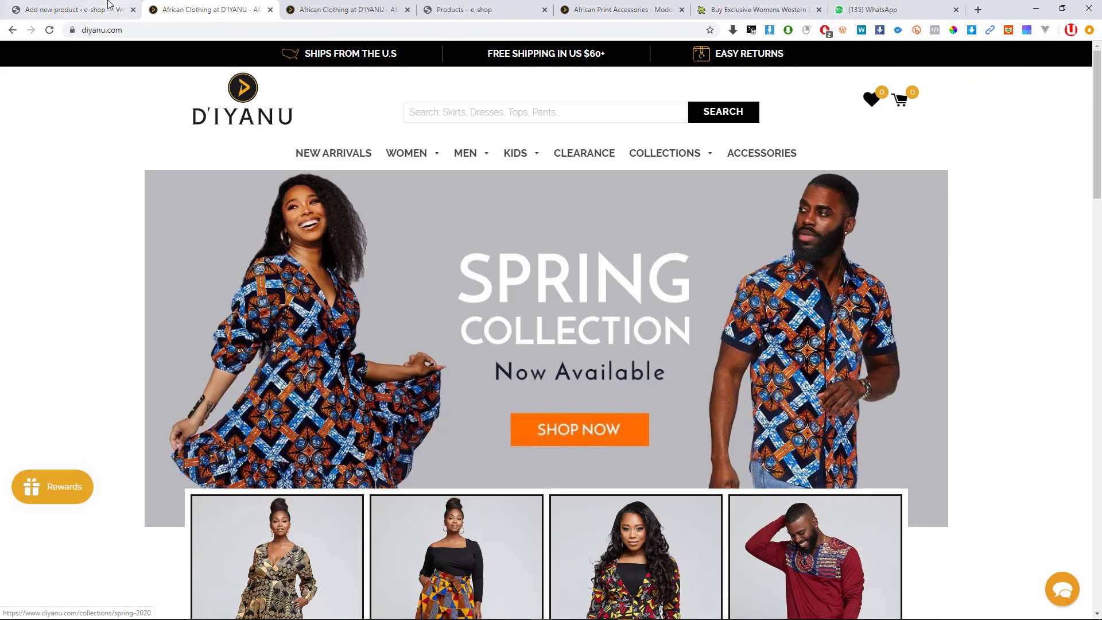
mouse_move(400, 158)
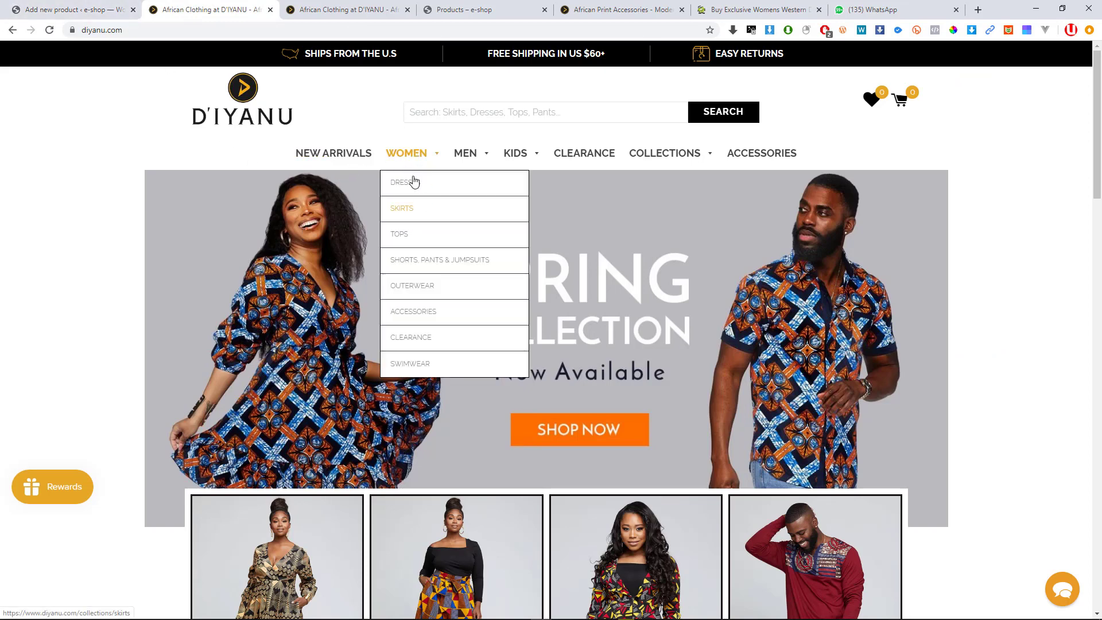
left_click(409, 155)
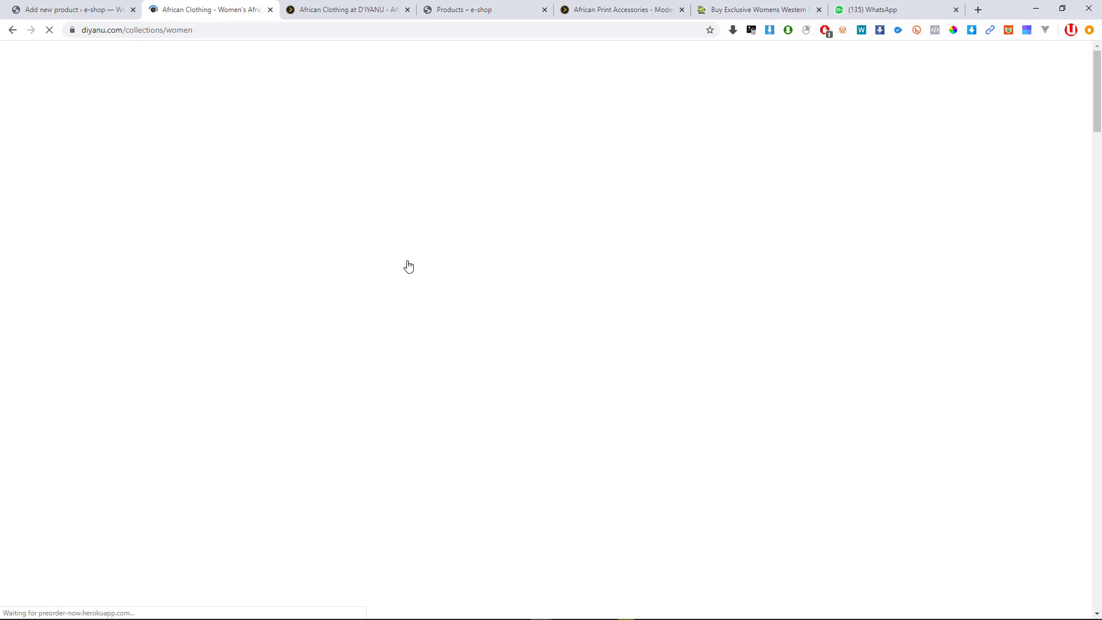
scroll(416, 287, "down", 10)
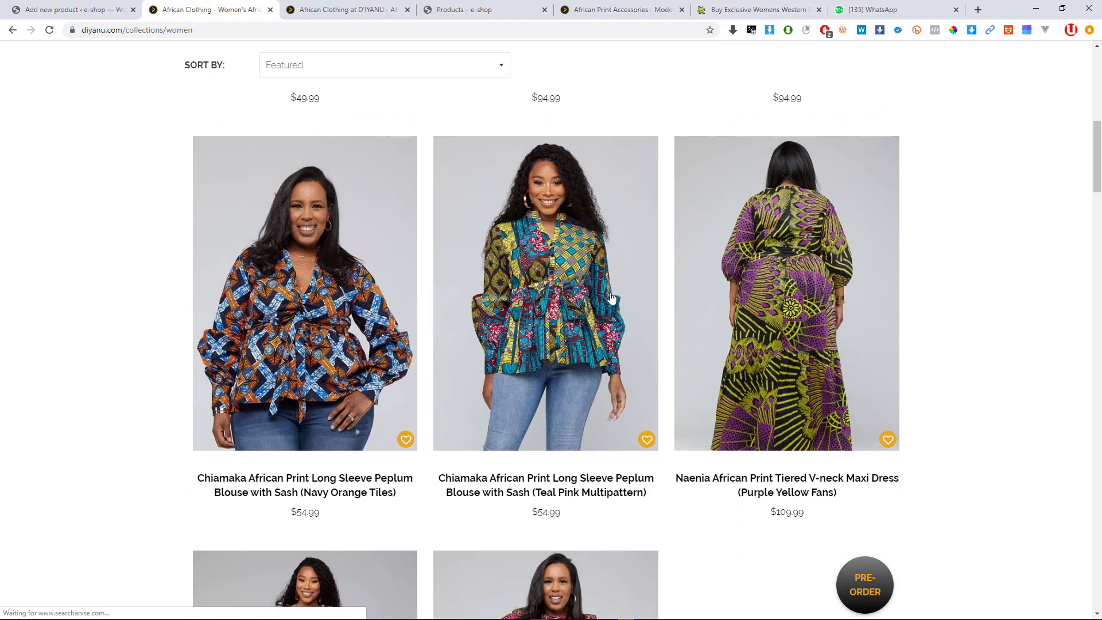
left_click(582, 281)
scroll(571, 284, "down", 5)
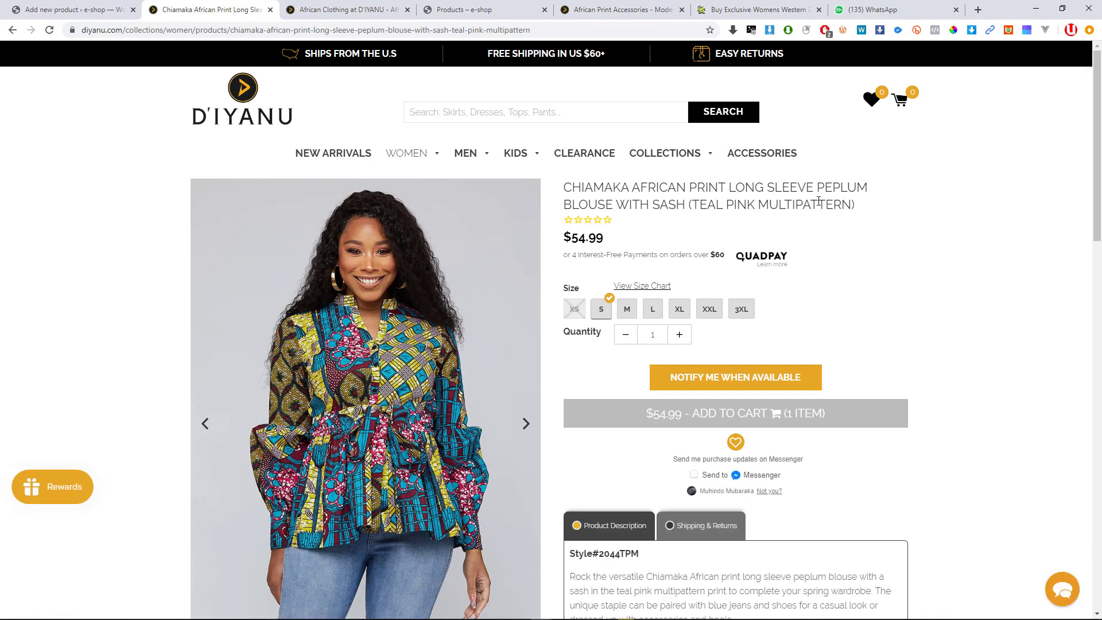
Copy the D'IYANU title "CHIAMAKA AFRICAN PRINT LONG SLEEVE PEPLUM BLOUSE WITH SASH (TEAL PINK MULTIPATTERN)" into the new product's name.
left_click_drag(869, 205, 558, 184)
key("ctrl+c")
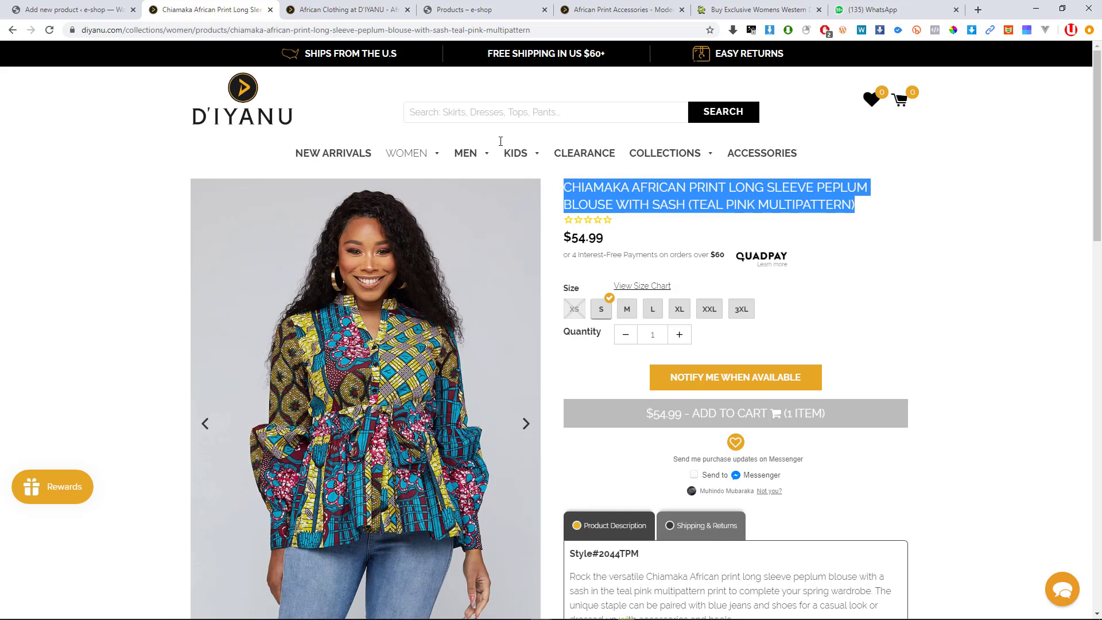
key("ctrl+shift+Tab")
key("ctrl+v")
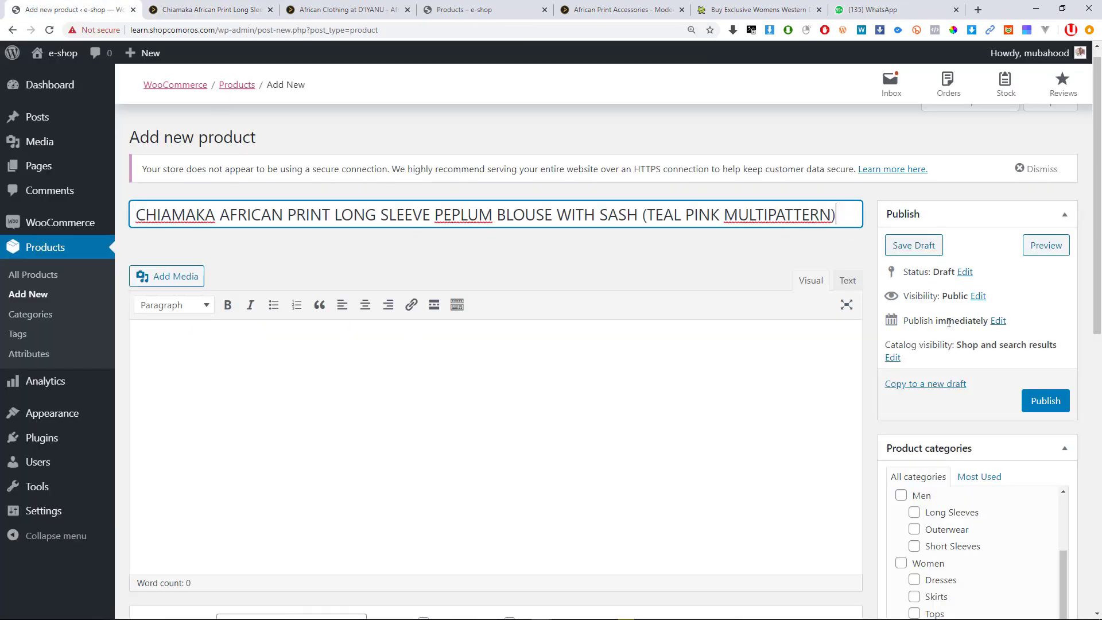
Examine the new product's publishing options and the available product categories from Uncategorized to Women.
scroll(949, 290, "down", 2)
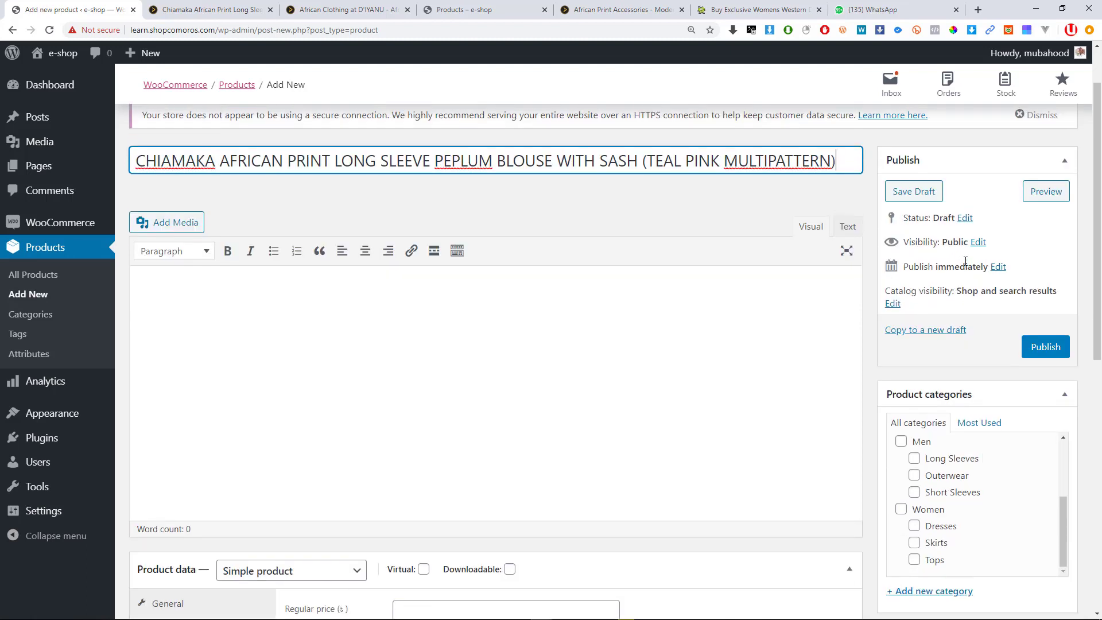
scroll(1011, 158, "up", 3)
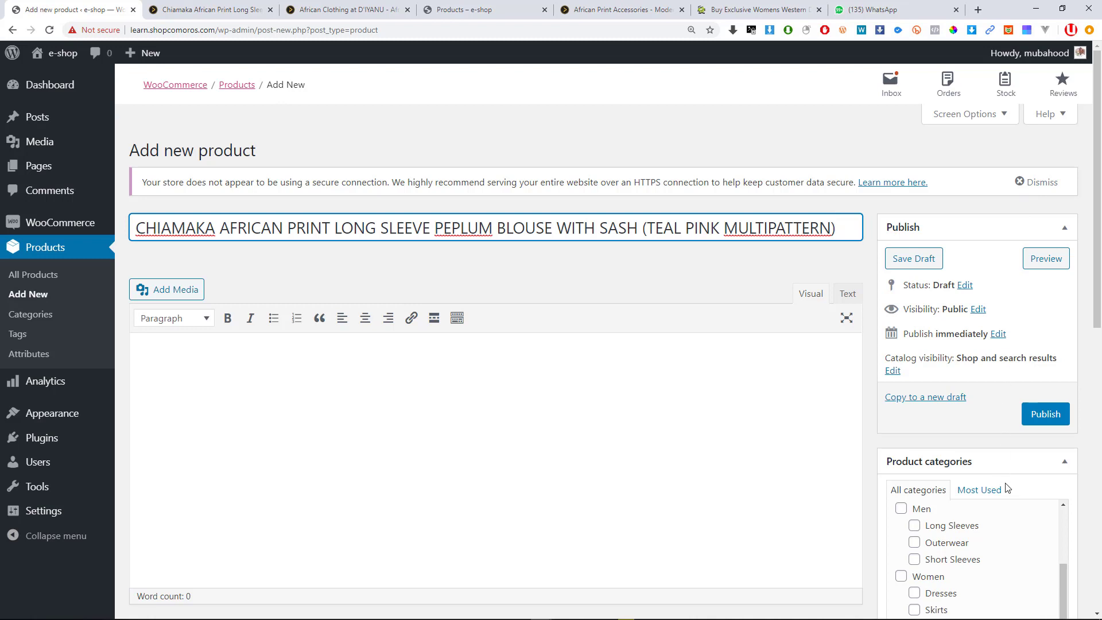
scroll(971, 328, "down", 1)
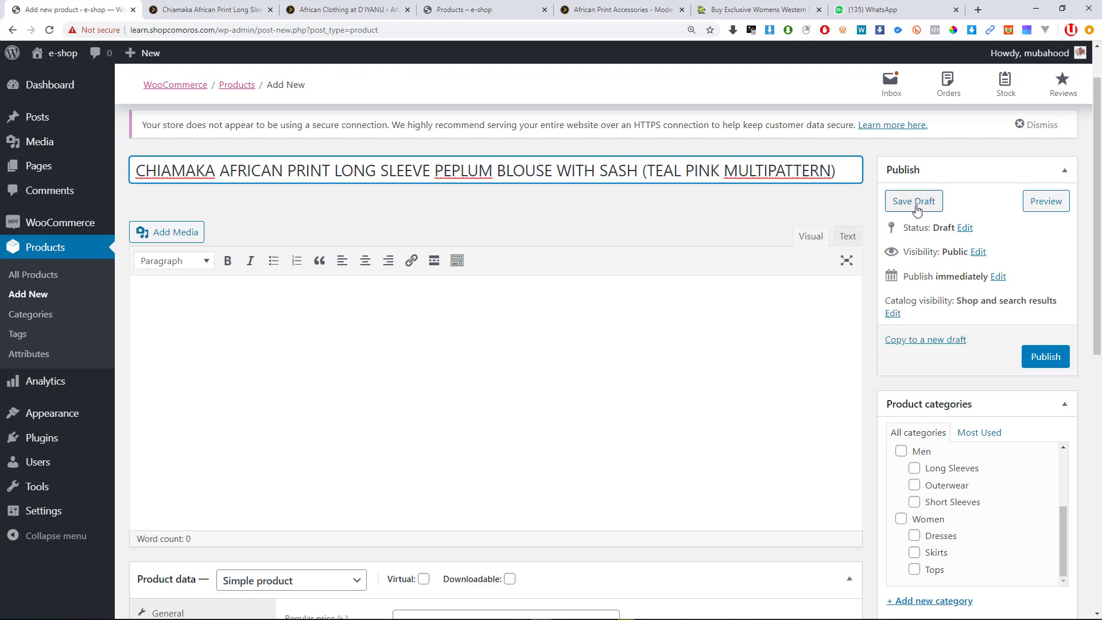
scroll(919, 204, "down", 3)
scroll(921, 195, "up", 3)
scroll(980, 312, "down", 1)
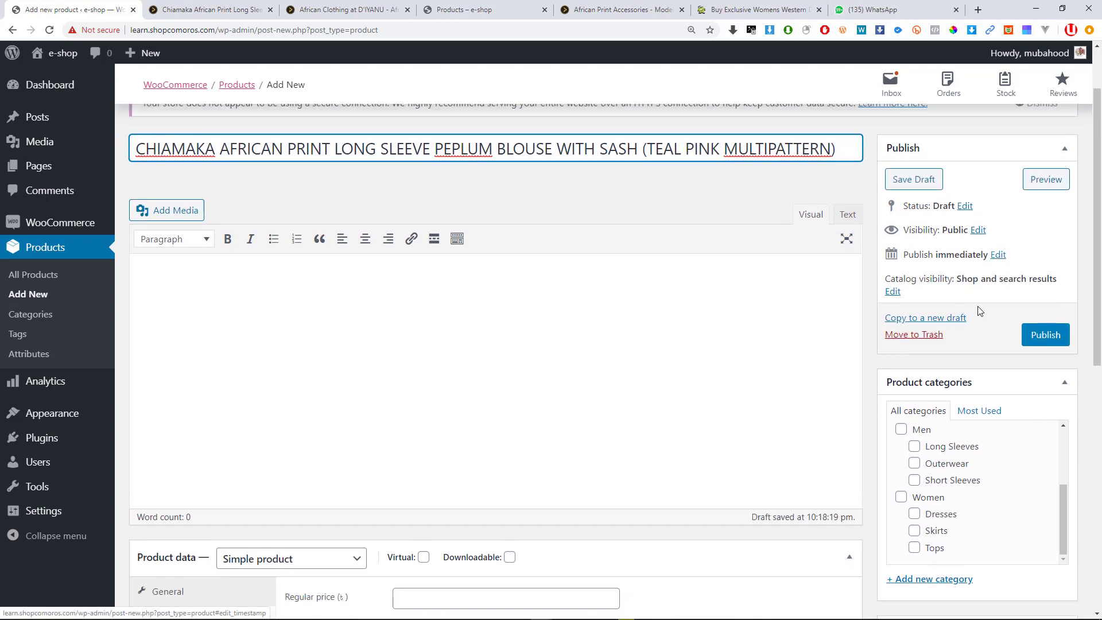
scroll(965, 318, "down", 2)
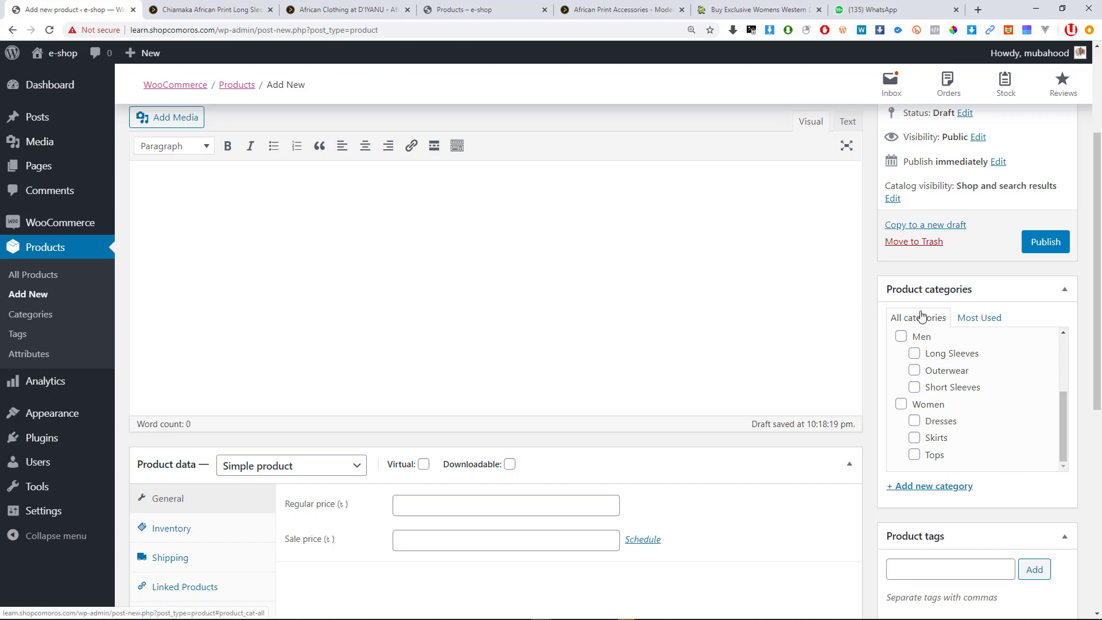
scroll(936, 356, "down", 1)
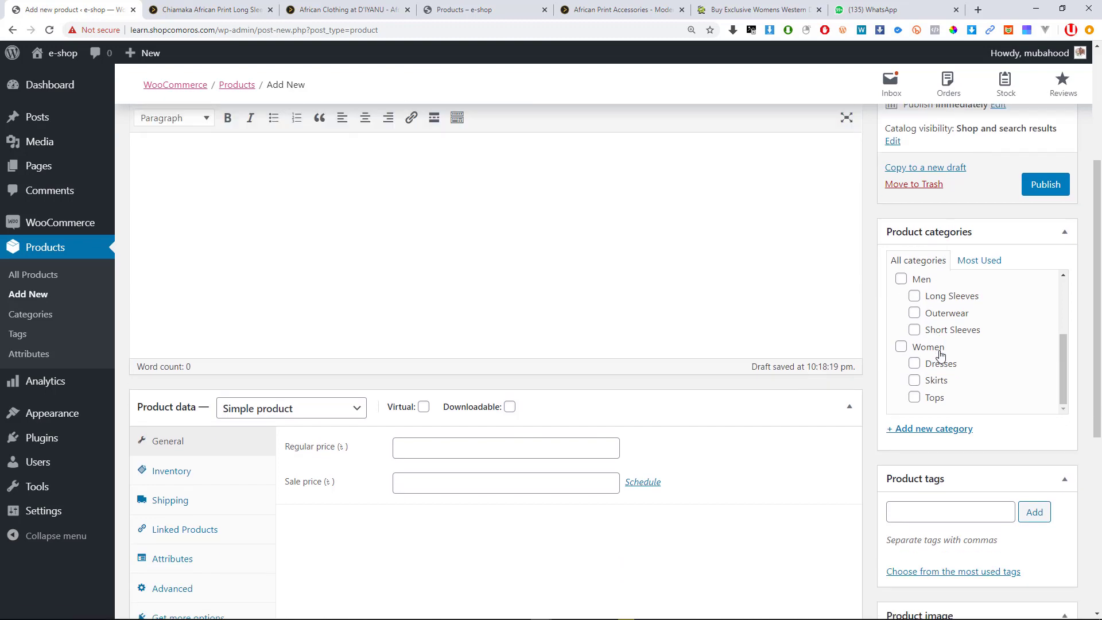
scroll(941, 352, "down", 2)
scroll(976, 386, "up", 4)
scroll(919, 445, "up", 3)
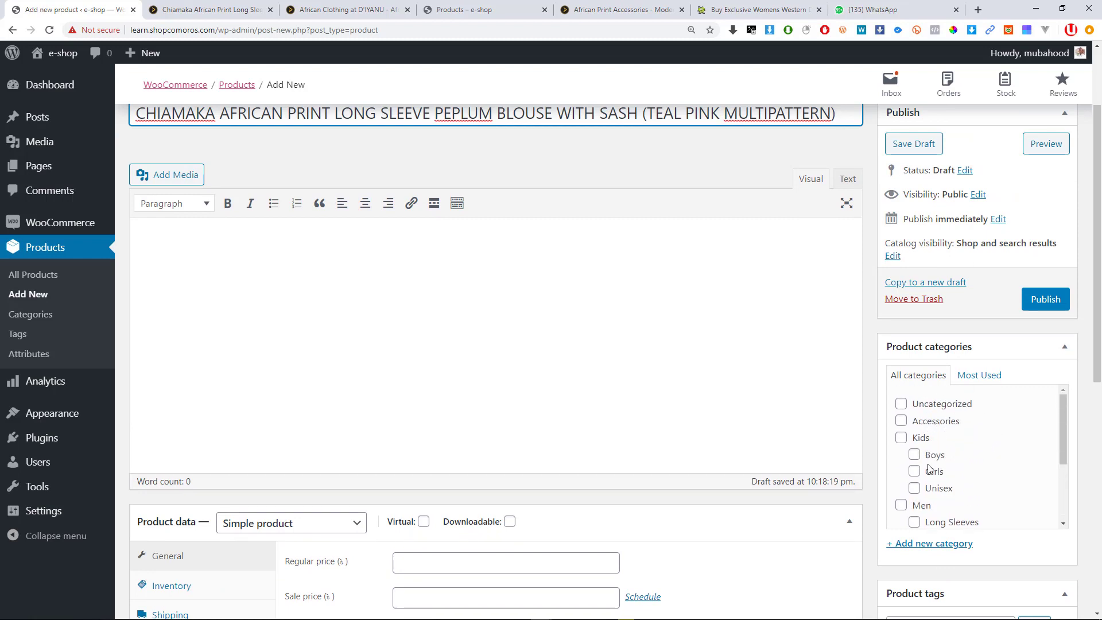
scroll(938, 443, "down", 1)
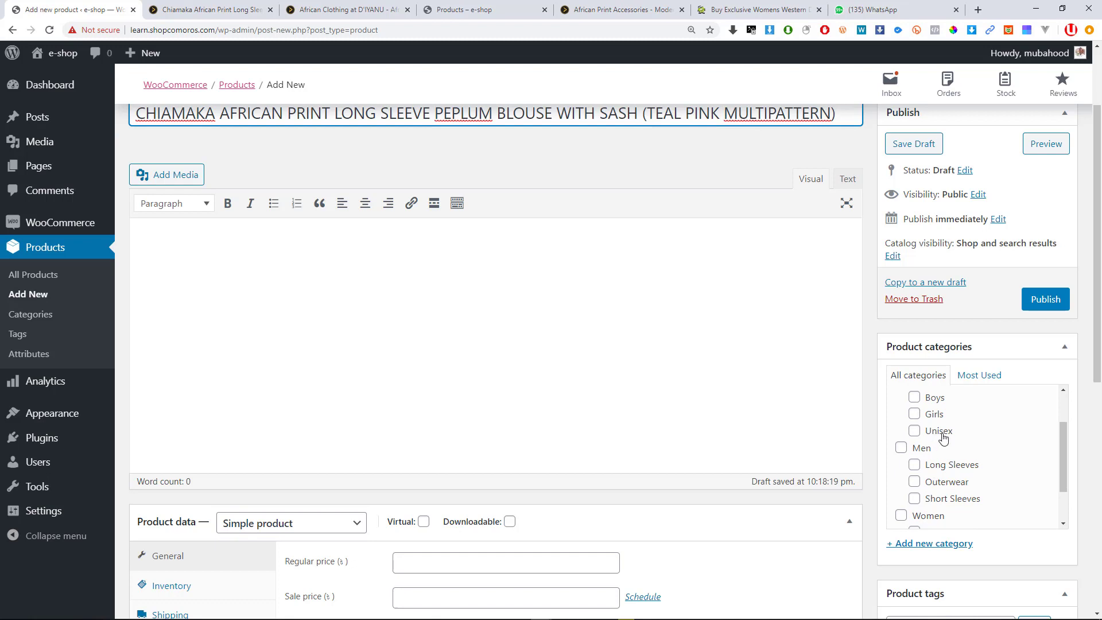
scroll(942, 442, "down", 1)
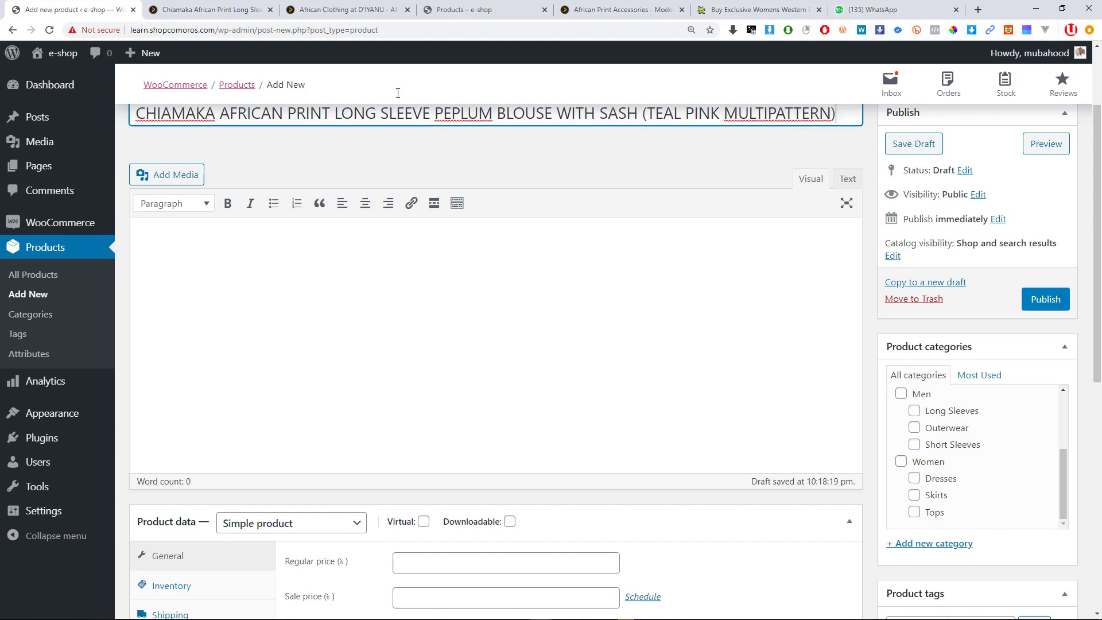
Check the blouse on the D'IYANU product page and assign the new product to Women and its subcategory Tops.
left_click(209, 10)
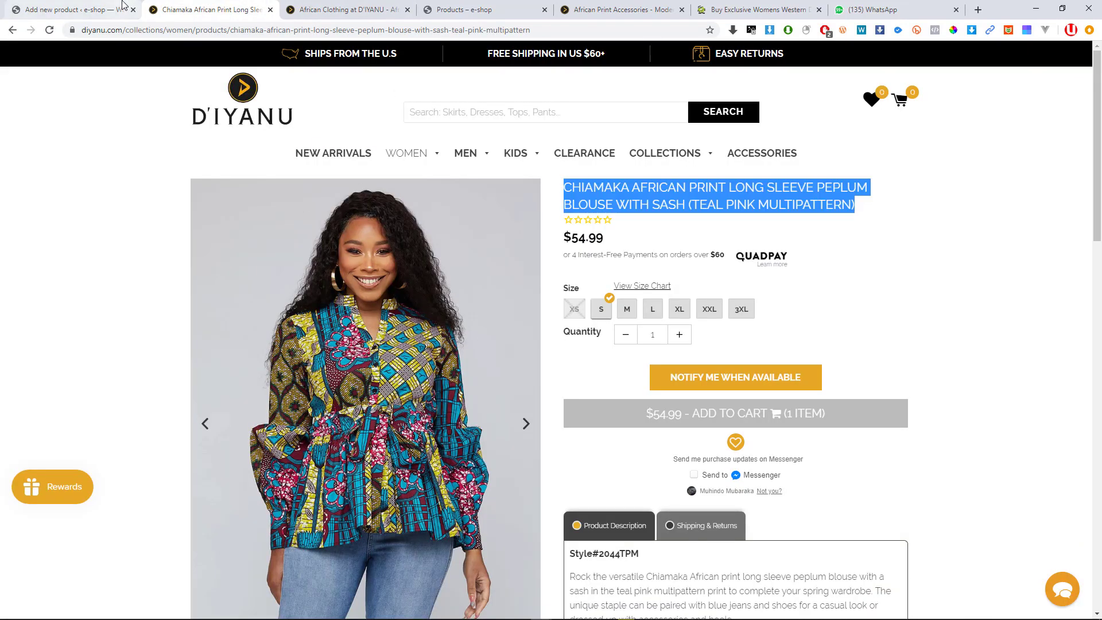
left_click(69, 10)
left_click(901, 462)
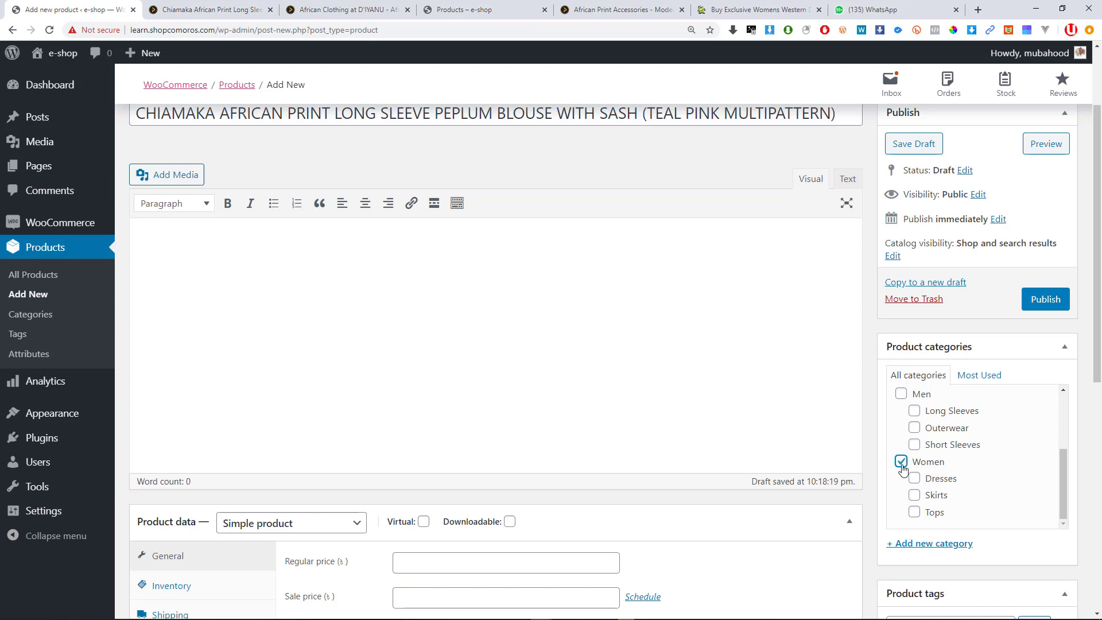
scroll(904, 464, "down", 1)
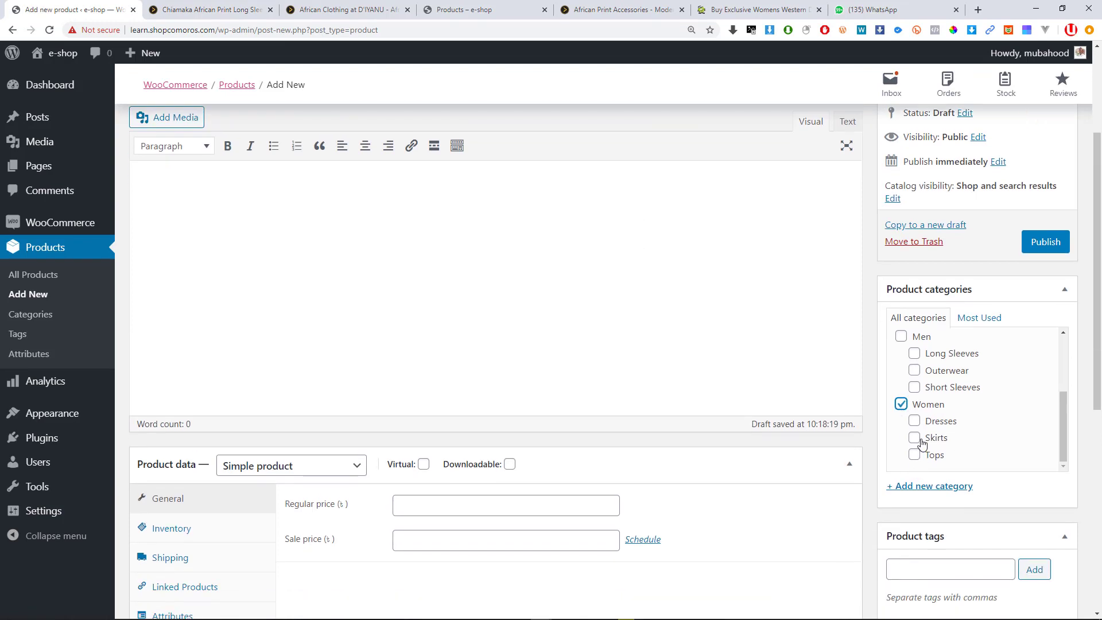
left_click(917, 456)
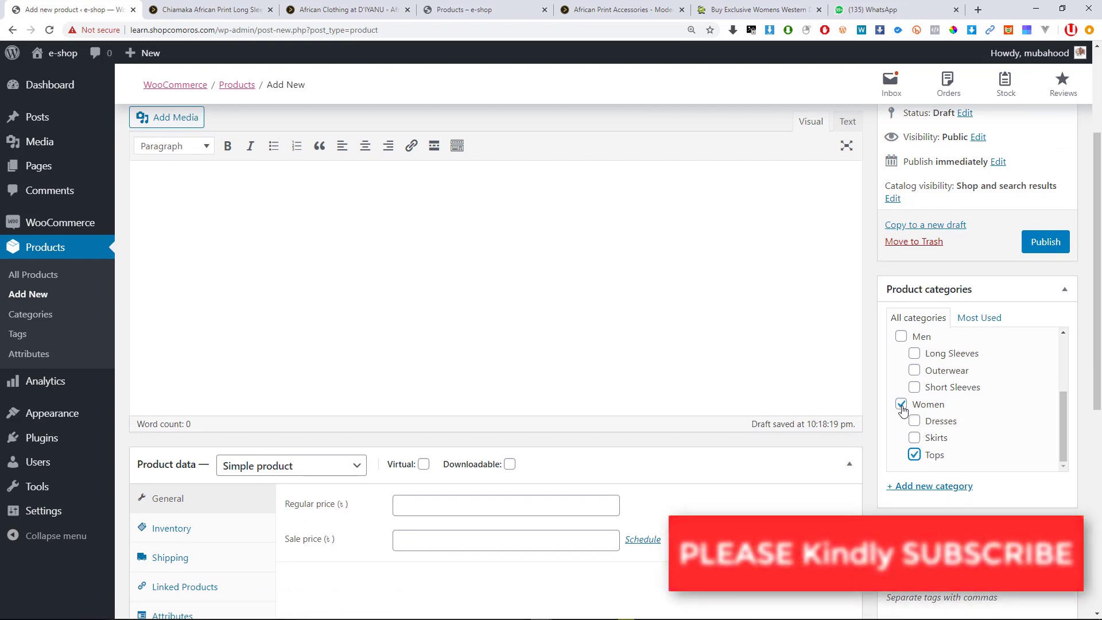
left_click(902, 404)
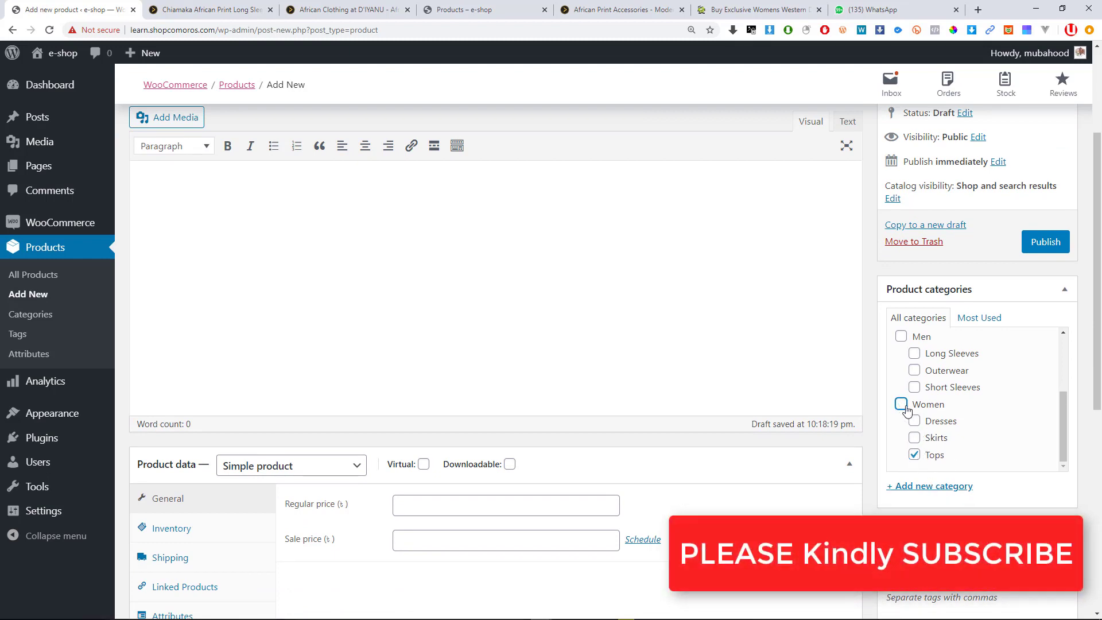
scroll(914, 417, "down", 1)
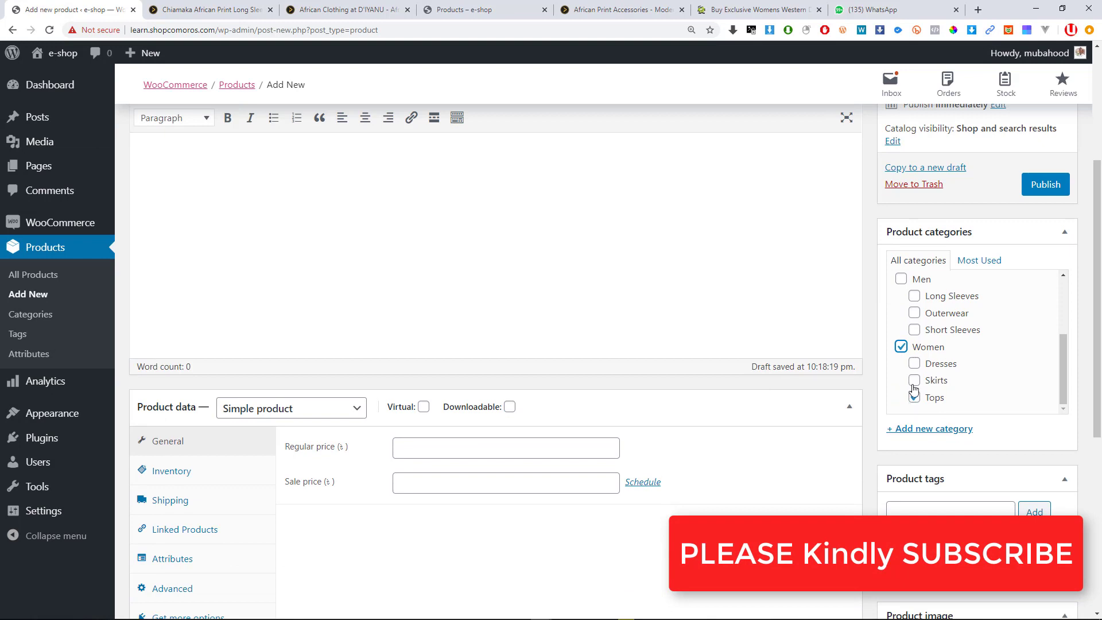
scroll(941, 367, "up", 1)
scroll(941, 367, "down", 1)
scroll(956, 465, "down", 2)
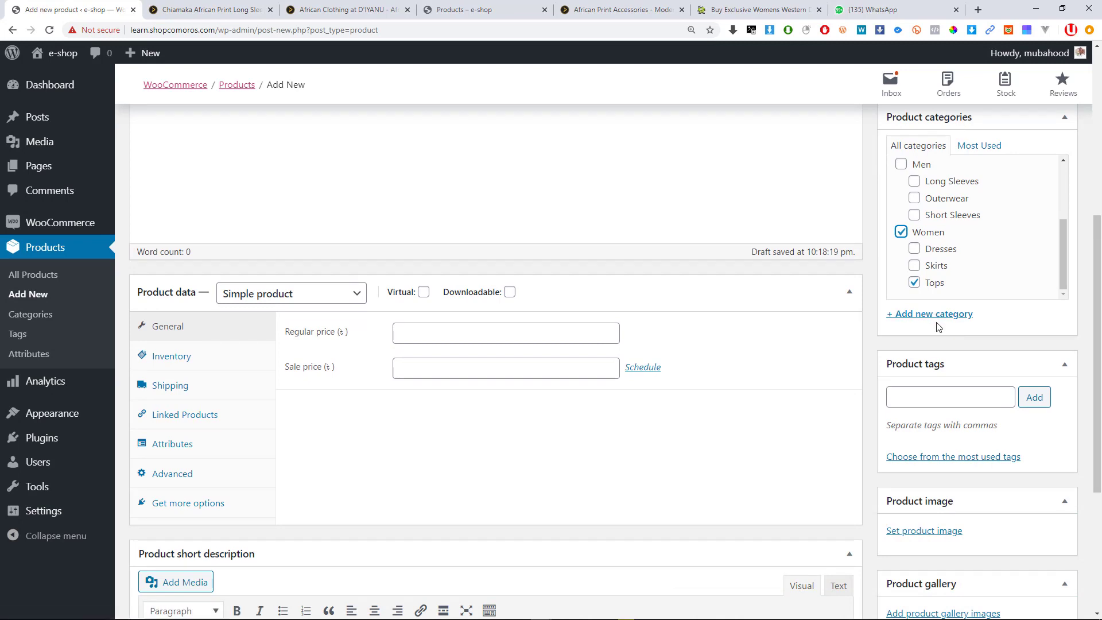
scroll(938, 326, "up", 2)
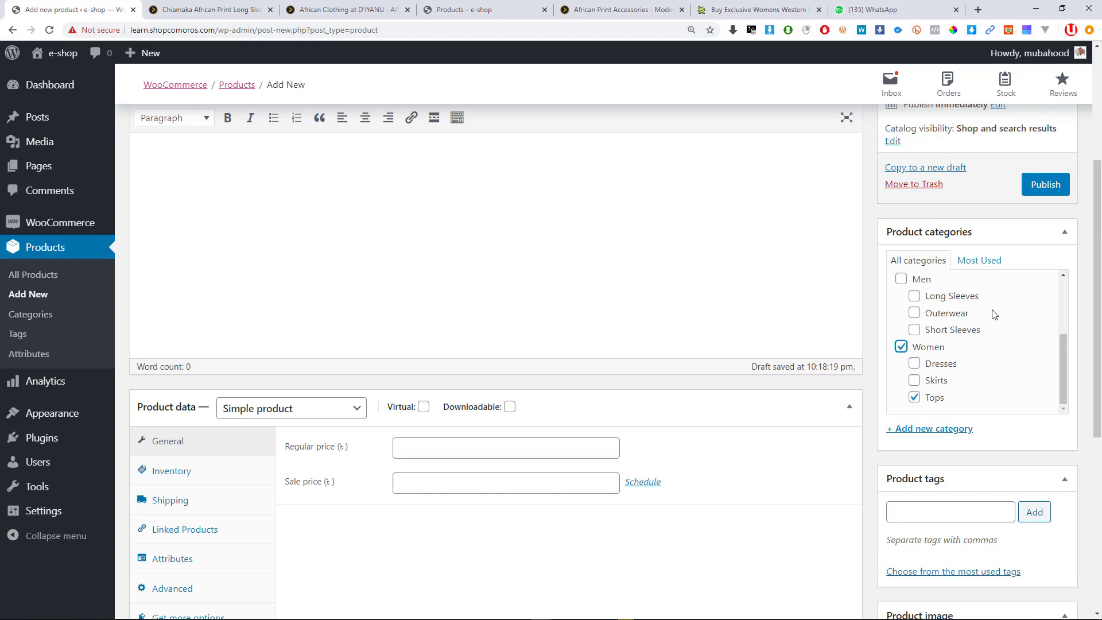
Add the product tag "top african women dress" to the new product.
scroll(971, 450, "down", 1)
scroll(970, 449, "down", 2)
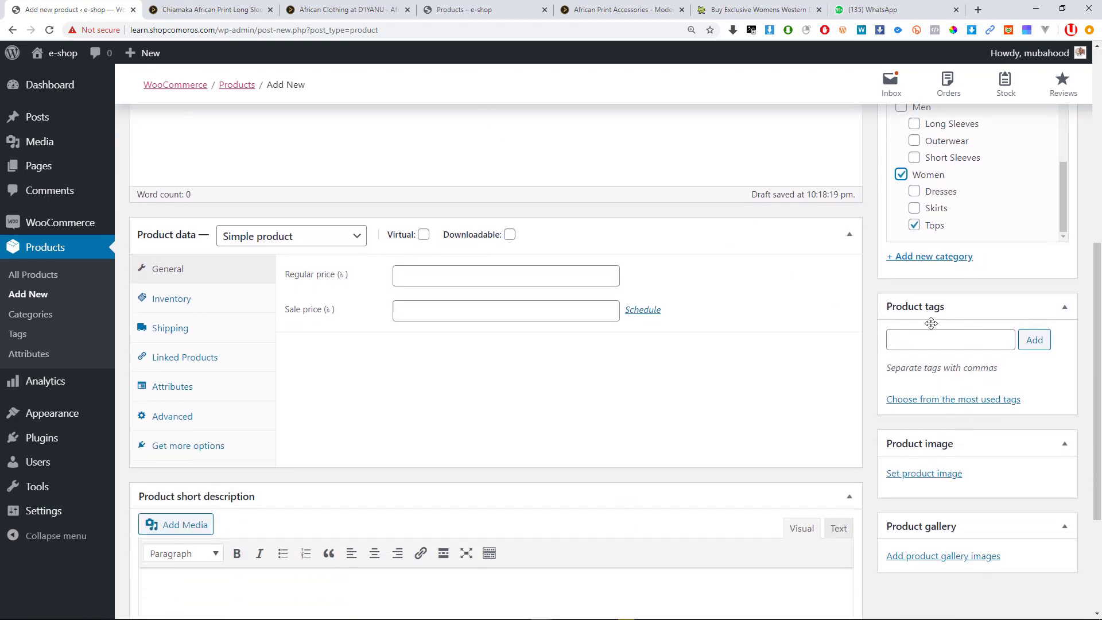
left_click(915, 339)
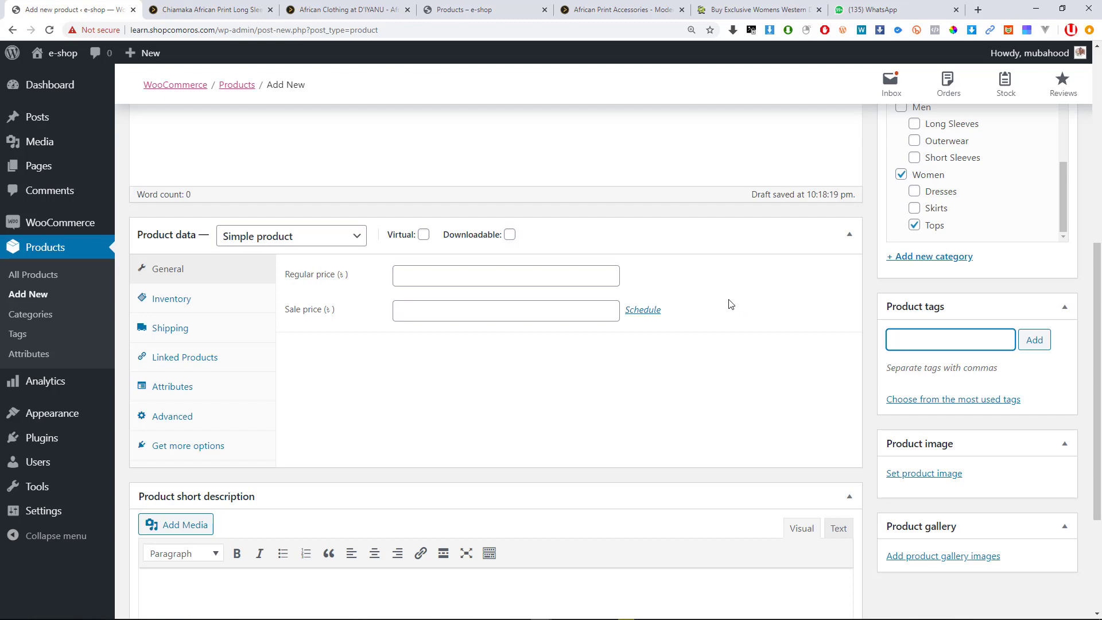
scroll(381, 329, "up", 5)
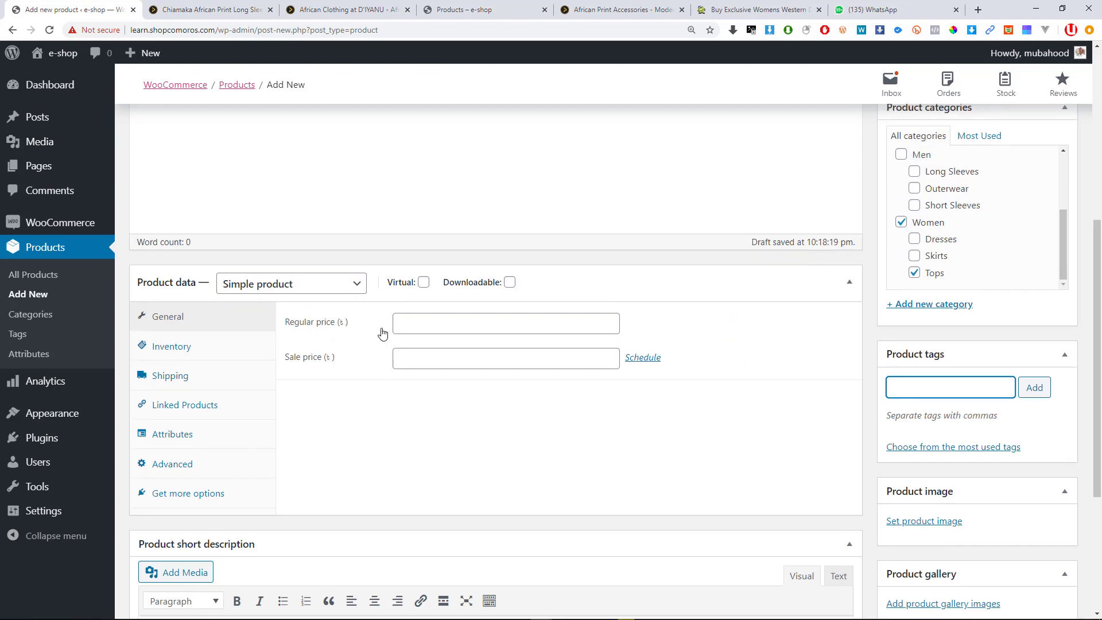
scroll(408, 312, "down", 3)
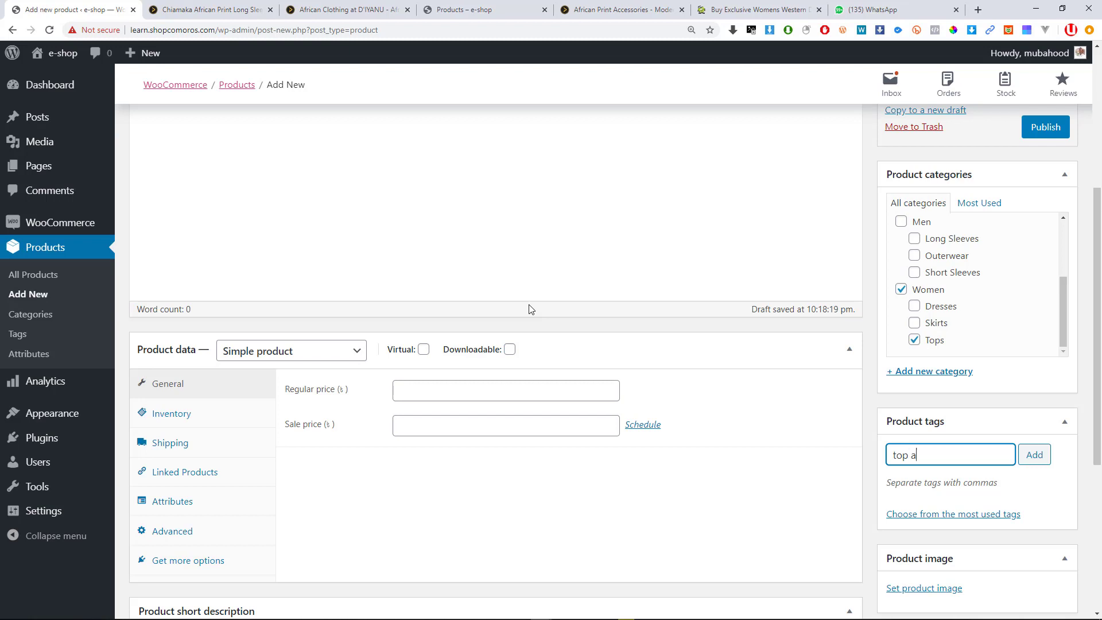
type("can women dress")
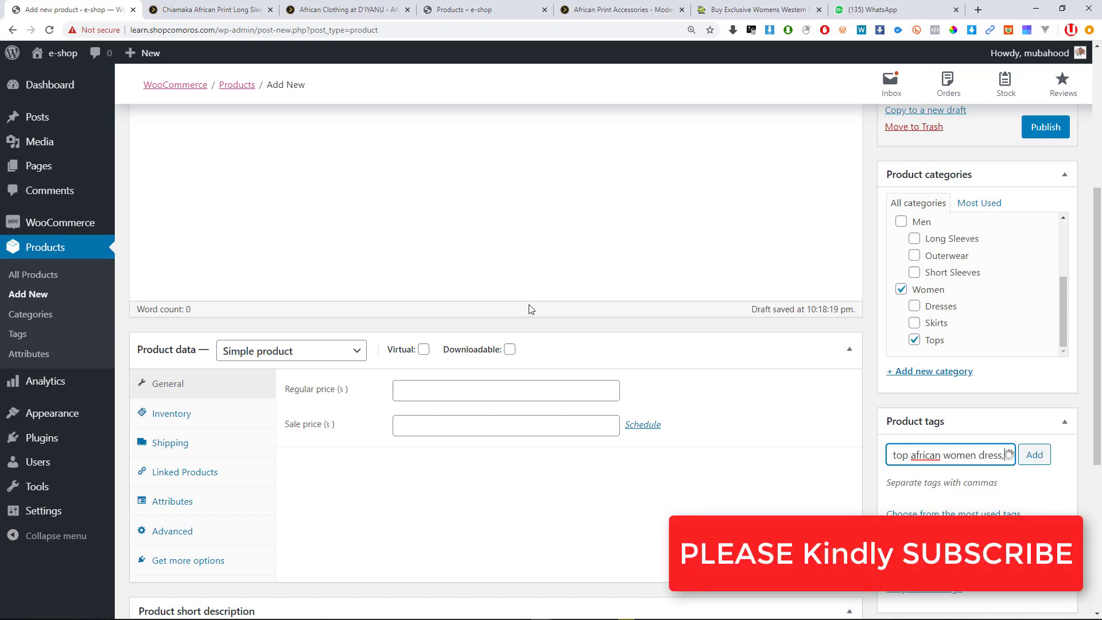
key("Return")
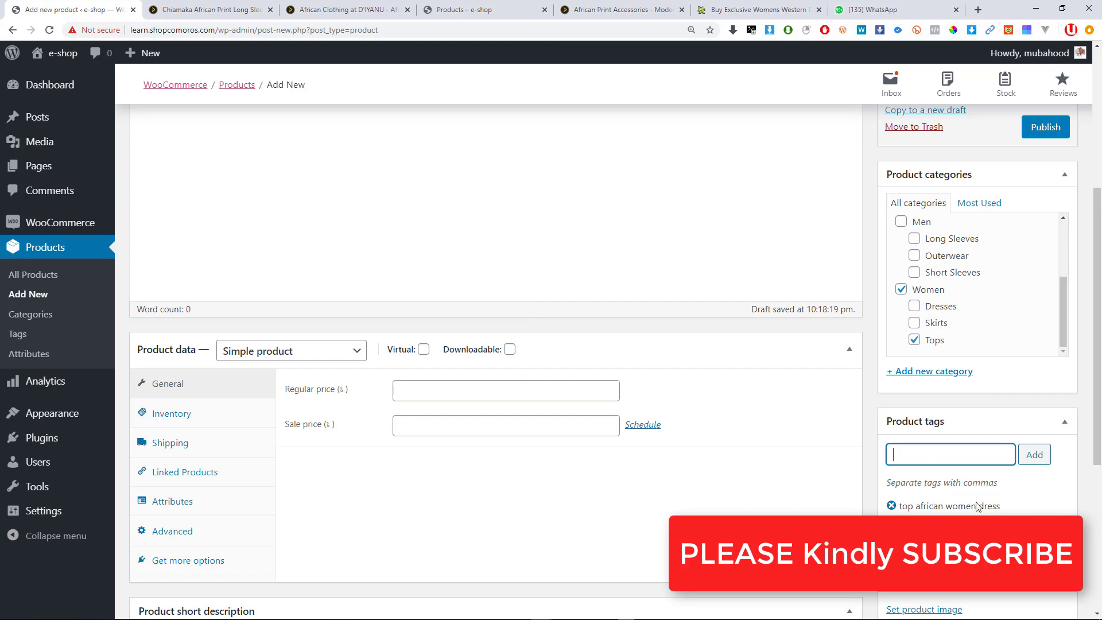
scroll(861, 445, "down", 2)
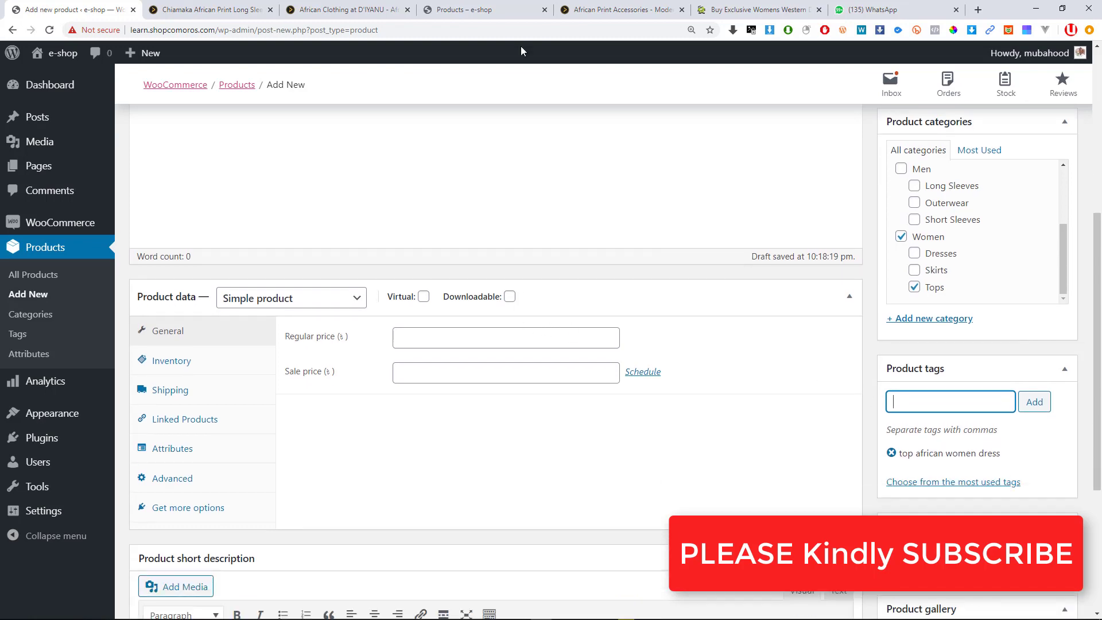
Examine the blouse's description, care instructions, customer reviews and related items on the D'IYANU product page.
left_click(181, 7)
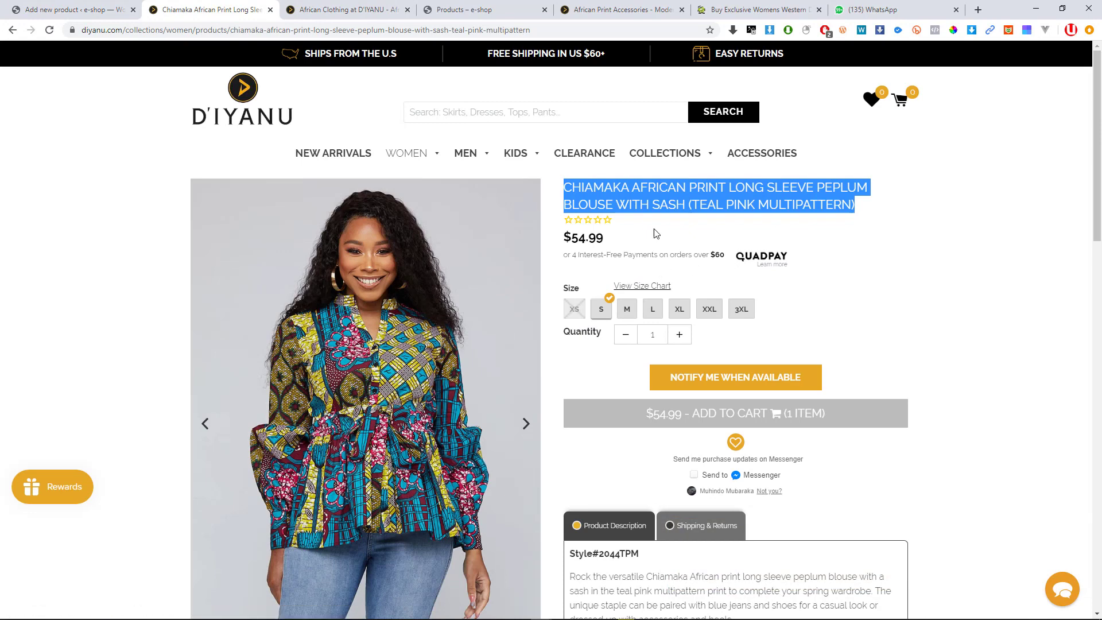
scroll(689, 322, "down", 2)
scroll(763, 373, "down", 2)
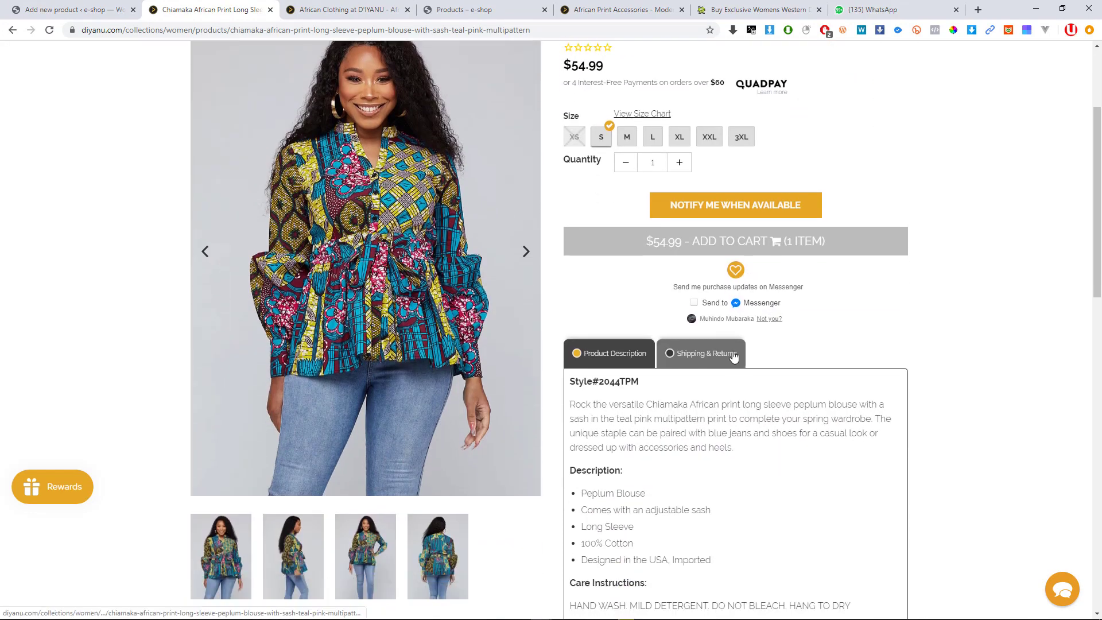
scroll(674, 383, "down", 1)
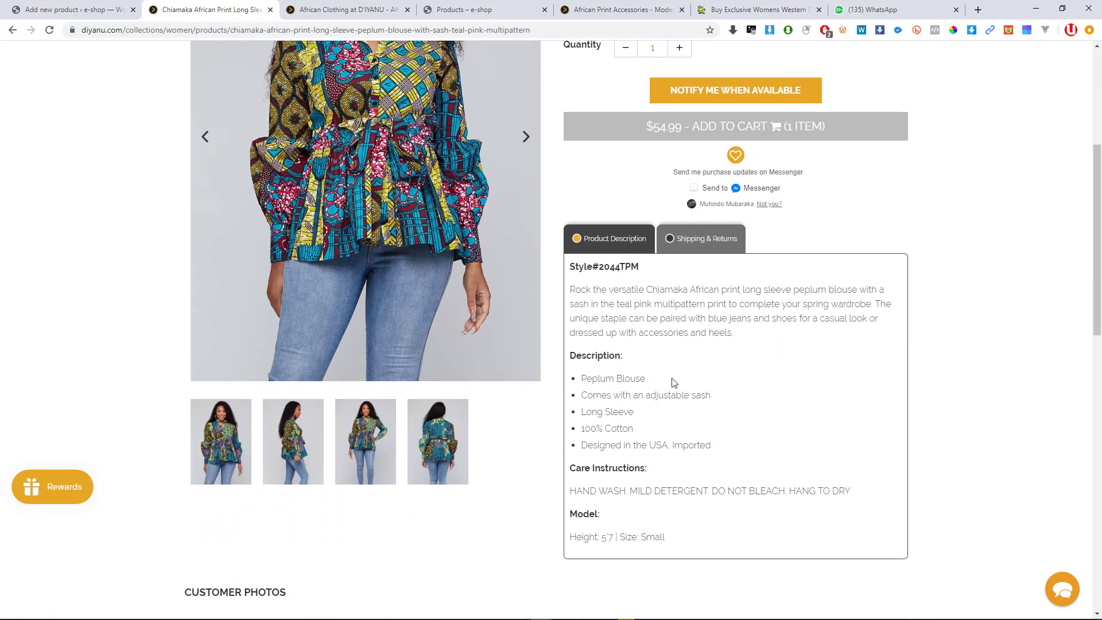
scroll(675, 380, "down", 5)
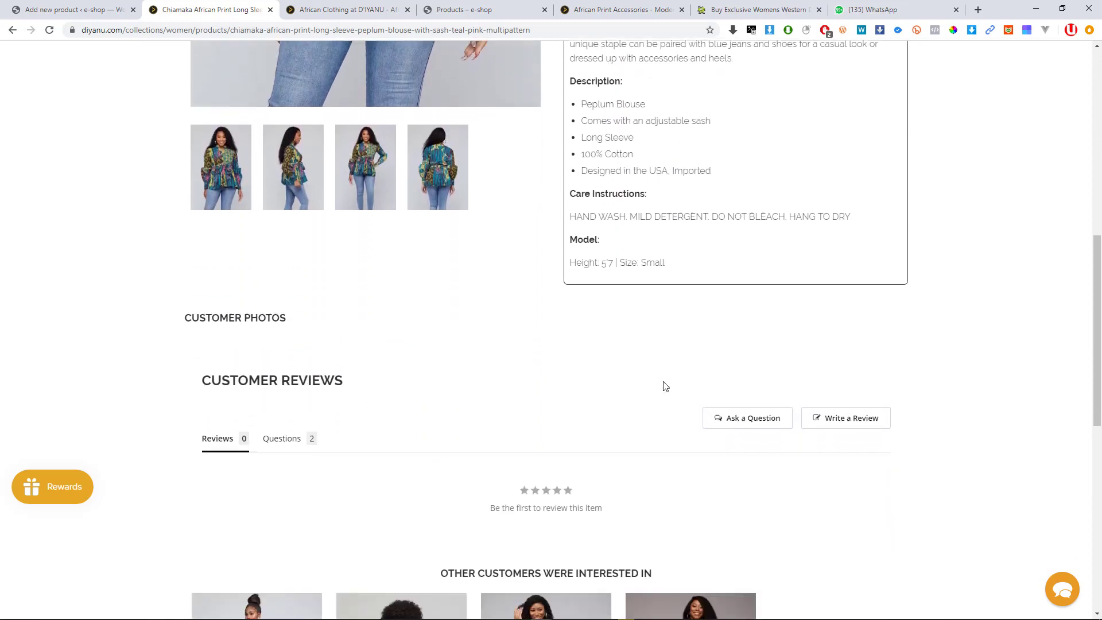
scroll(628, 401, "down", 5)
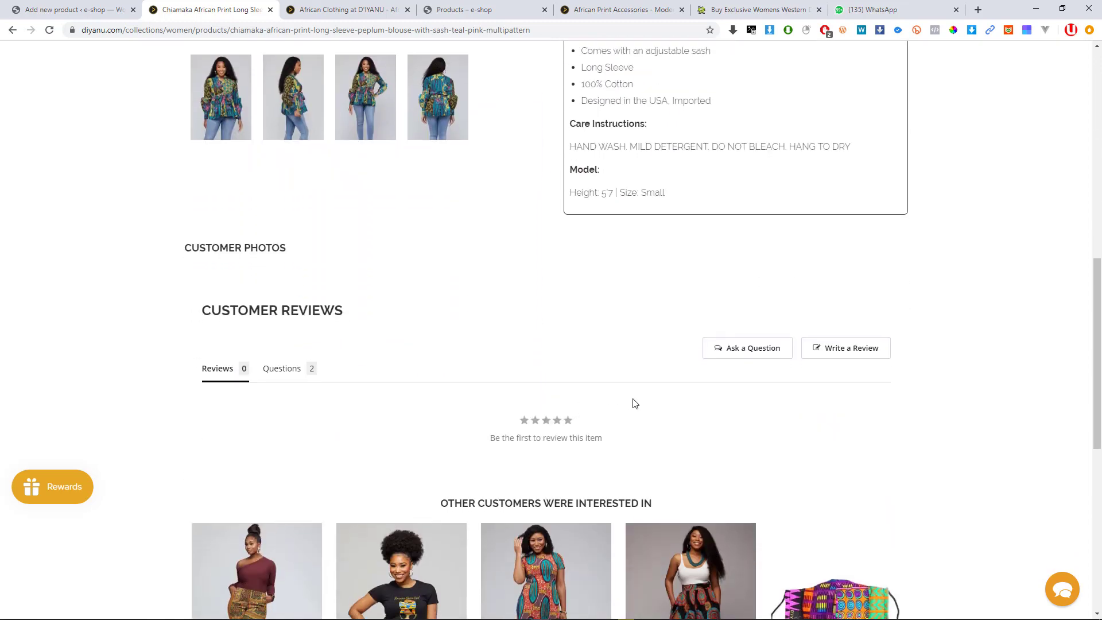
scroll(633, 399, "down", 4)
scroll(630, 389, "up", 8)
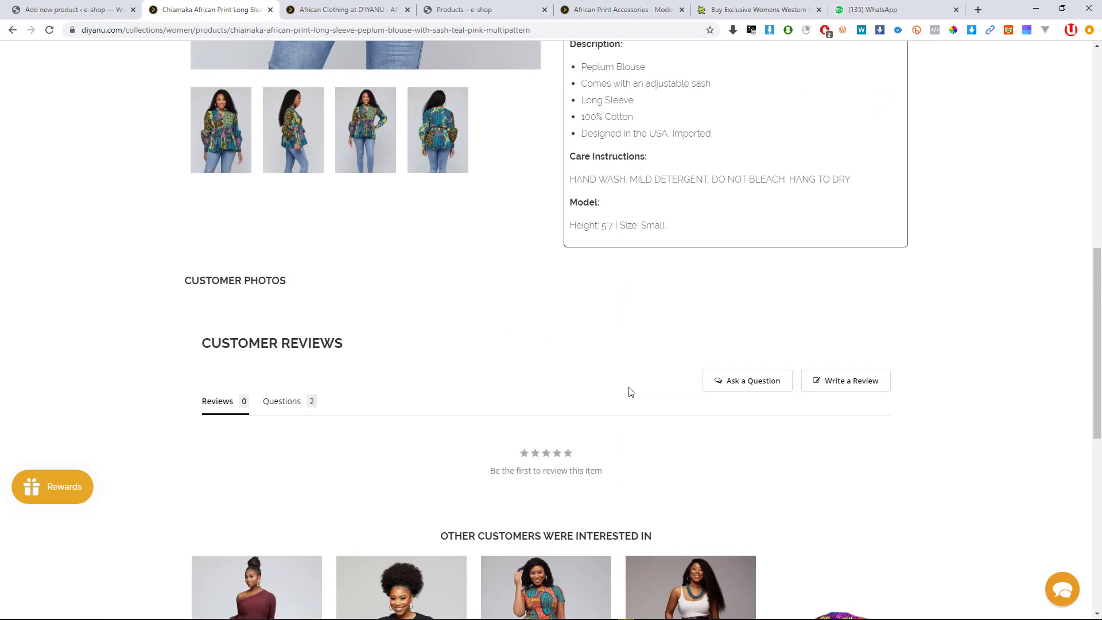
scroll(553, 356, "up", 3)
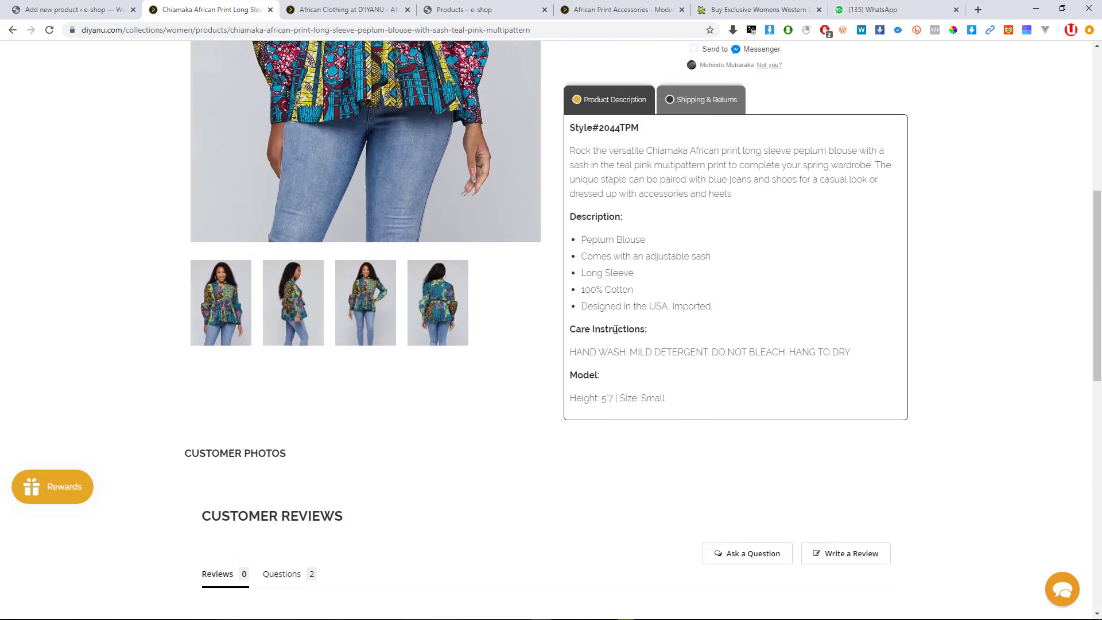
scroll(704, 271, "up", 1)
scroll(703, 272, "up", 1)
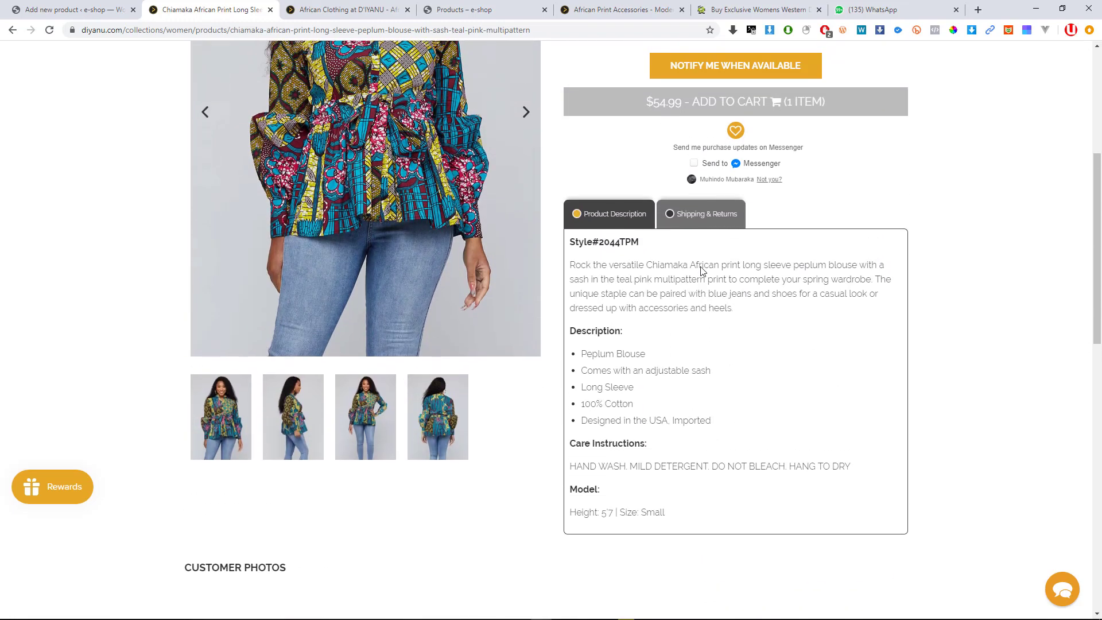
View the blouse's shipping and returns information, return to its product description, and review the title, price and sizes.
left_click(704, 229)
left_click(620, 224)
scroll(772, 208, "up", 1)
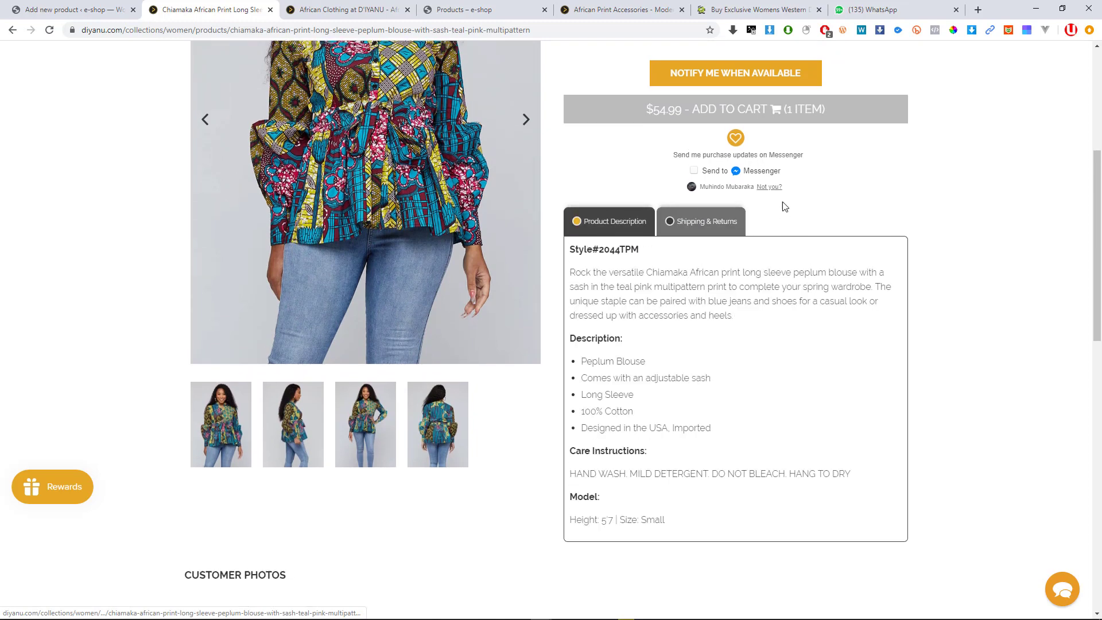
scroll(802, 213, "up", 3)
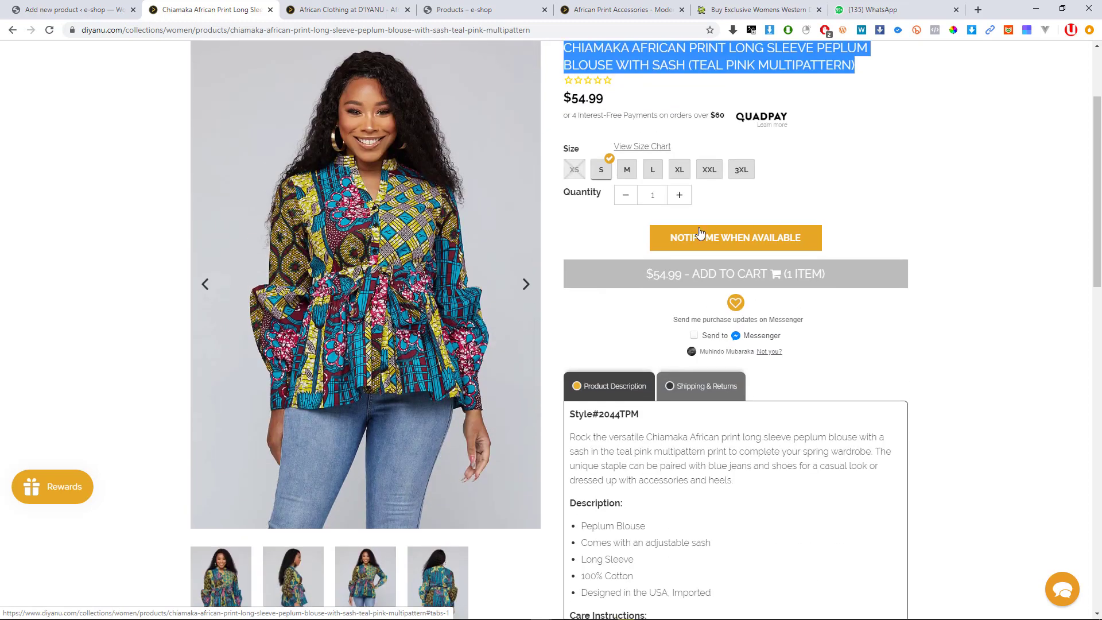
scroll(652, 218, "up", 1)
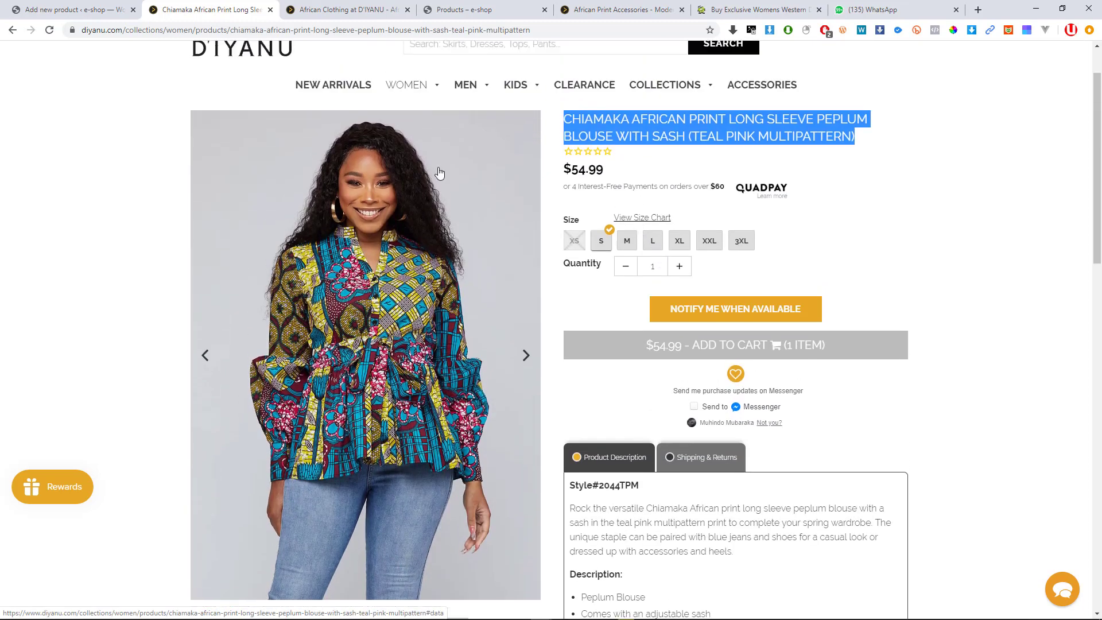
Add the product tag "cotton" to the new product.
left_click(101, 8)
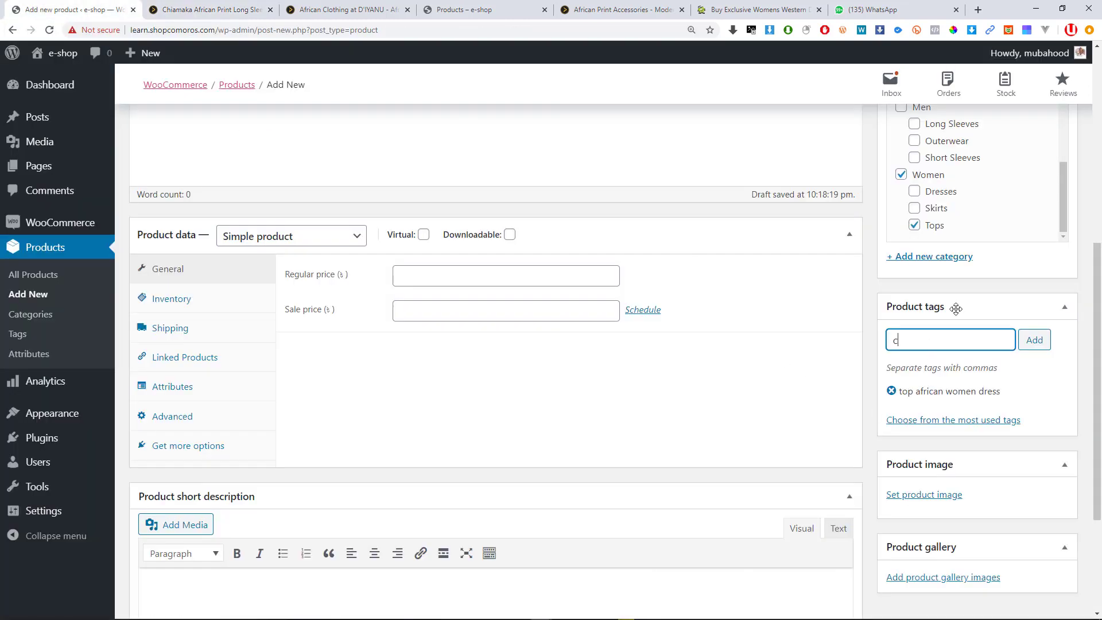
type("tton")
key("Return")
Copy "Long Sleeve" from the blouse's description on the D'IYANU page and add it as a product tag.
left_click(213, 9)
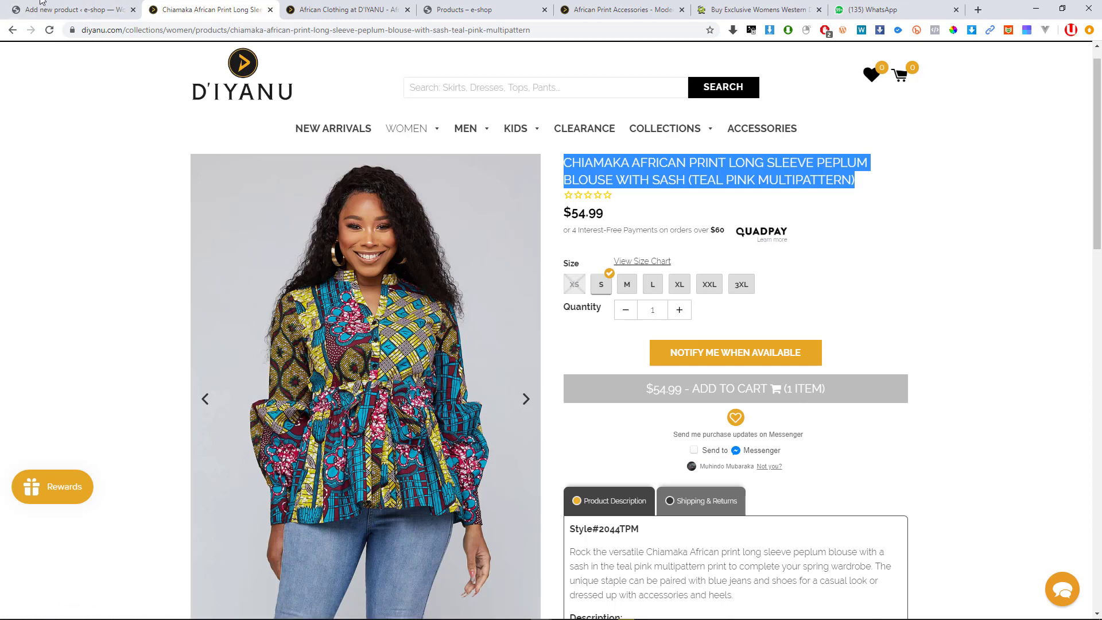
scroll(420, 286, "down", 2)
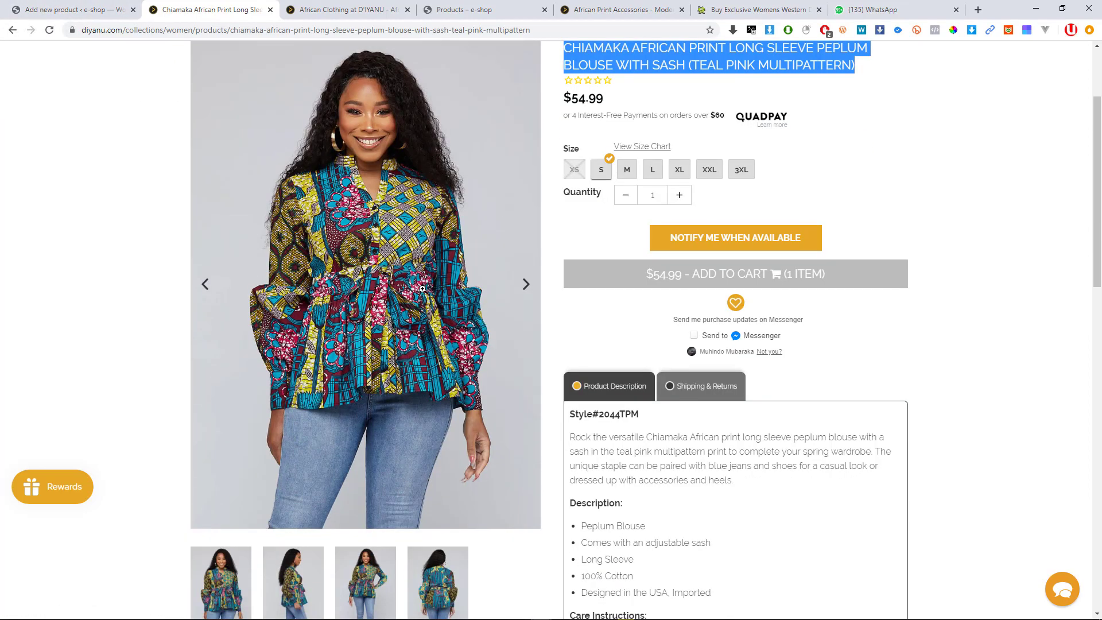
left_click(20, 7)
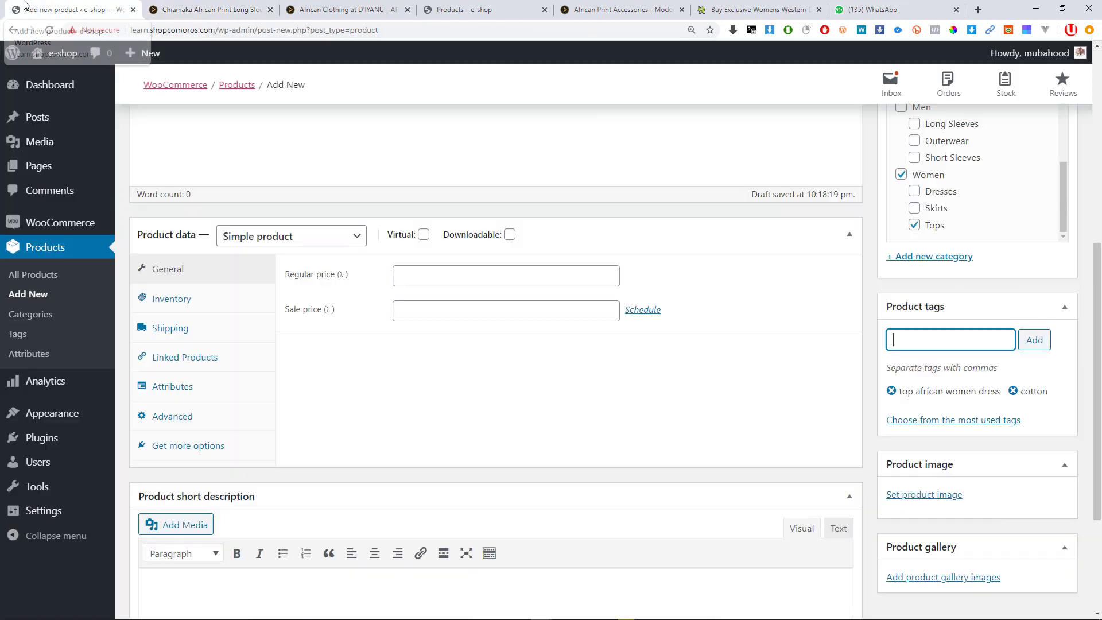
left_click(195, 7)
scroll(650, 499, "down", 2)
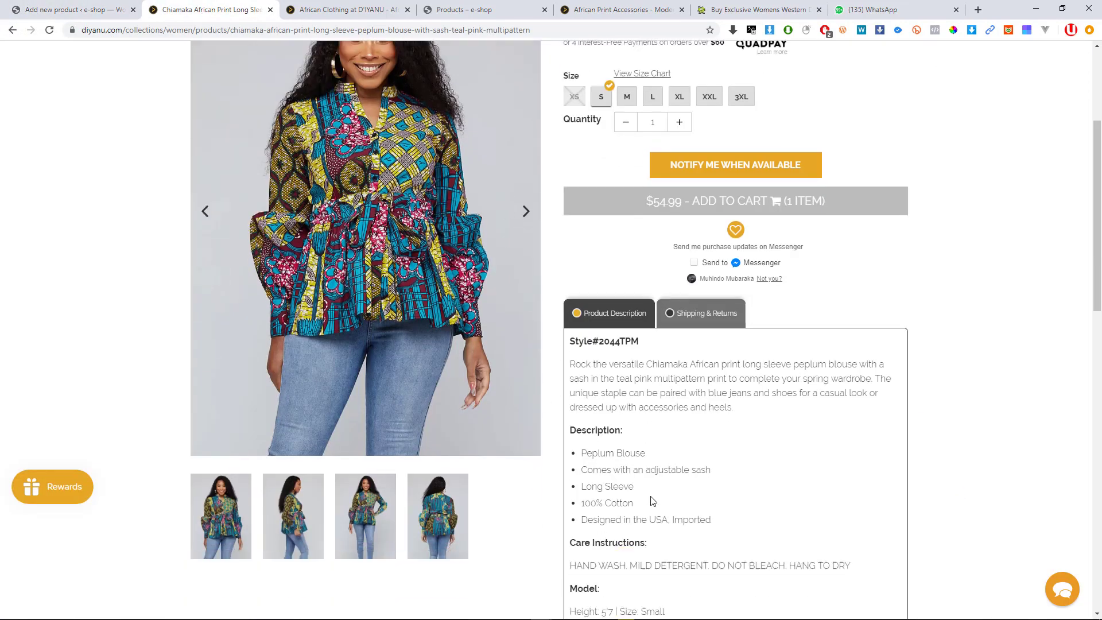
left_click_drag(636, 451, 577, 454)
key("ctrl+c")
left_click(75, 9)
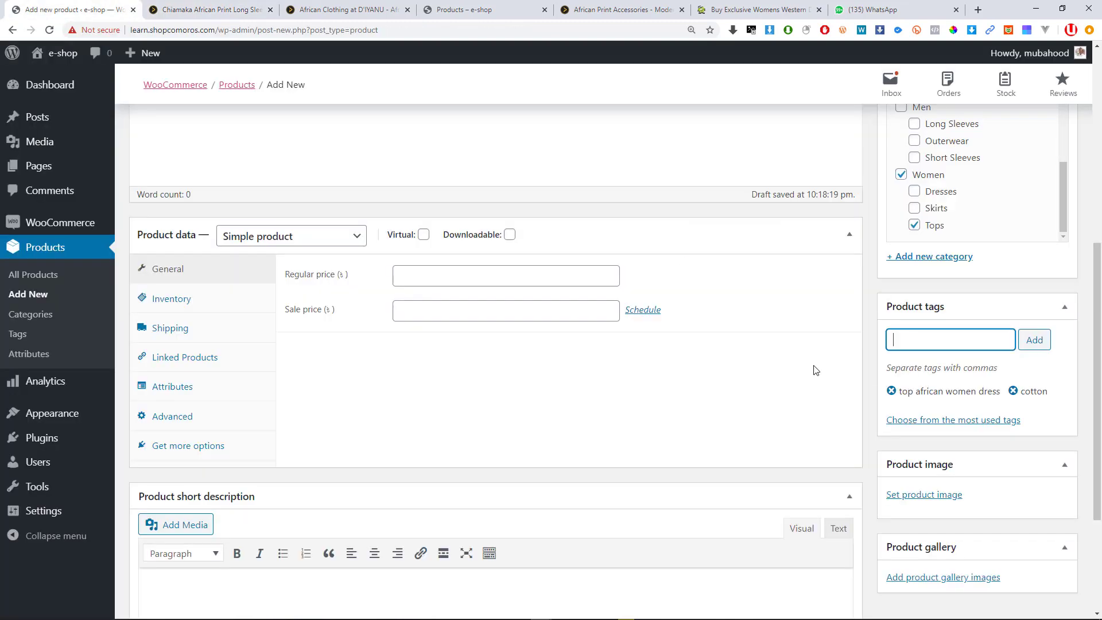
key("ctrl+v")
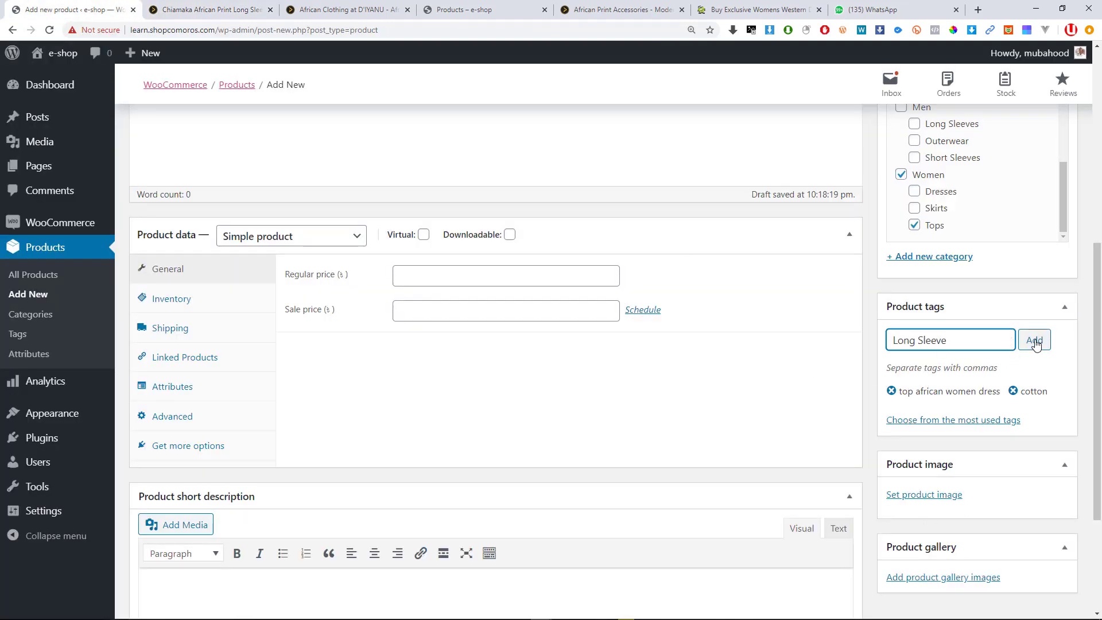
left_click(1035, 339)
Copy "Peplum Blouse" from the D'IYANU description and add it as a product tag.
left_click(251, 7)
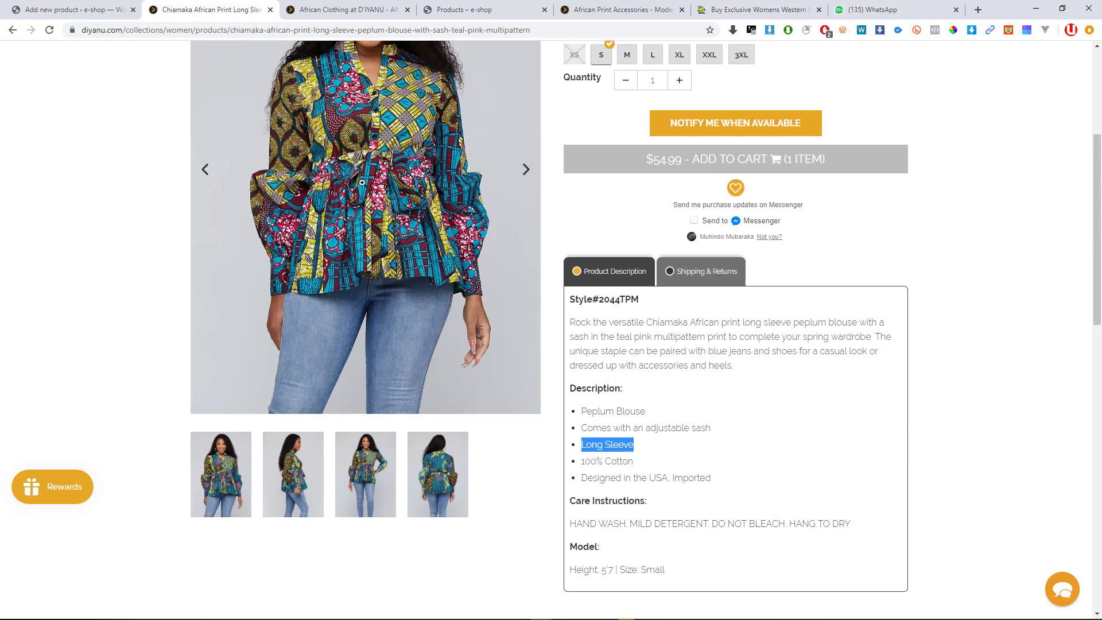
left_click_drag(646, 412, 581, 413)
key("ctrl+c")
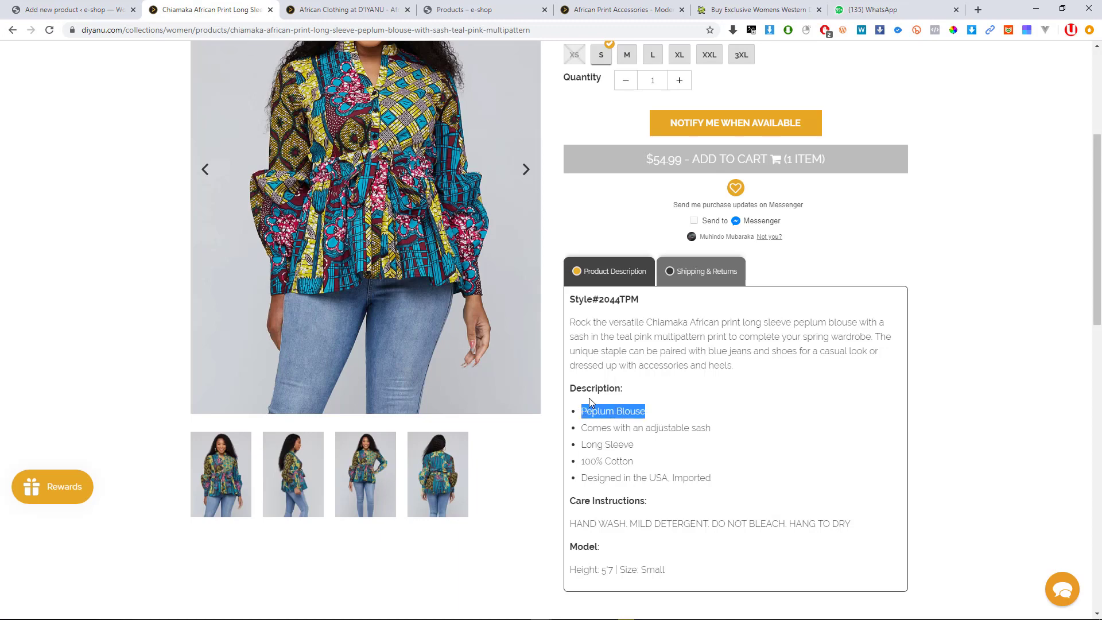
left_click(53, 7)
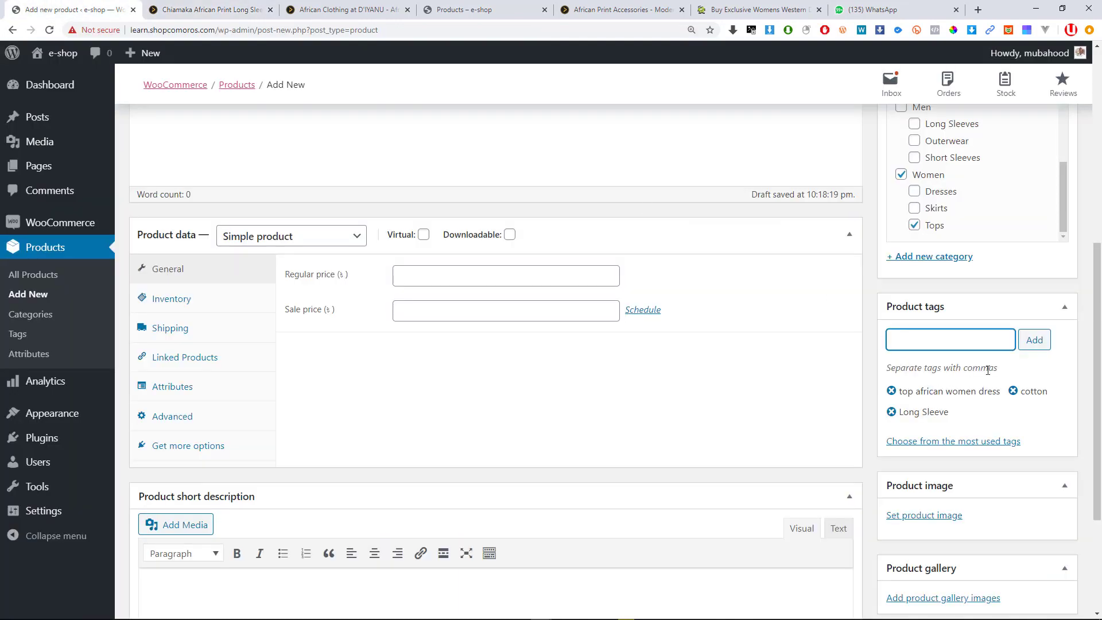
key("ctrl+v")
left_click(1035, 339)
Copy "Comes with an adjustable sash" from the D'IYANU description and add it as a product tag.
left_click(170, 7)
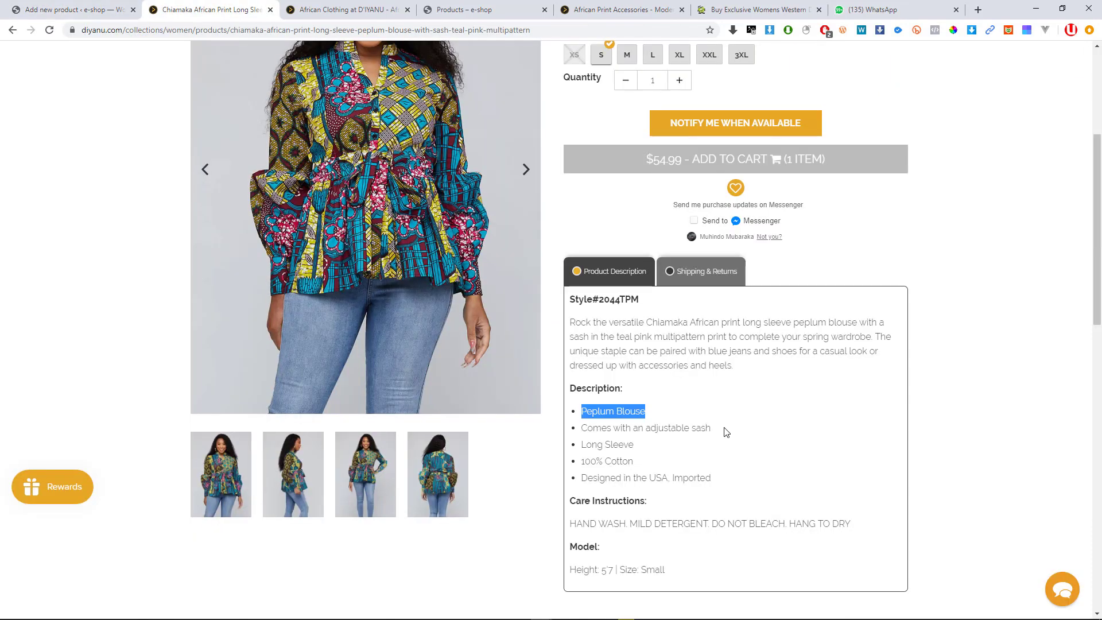
left_click_drag(712, 428, 586, 429)
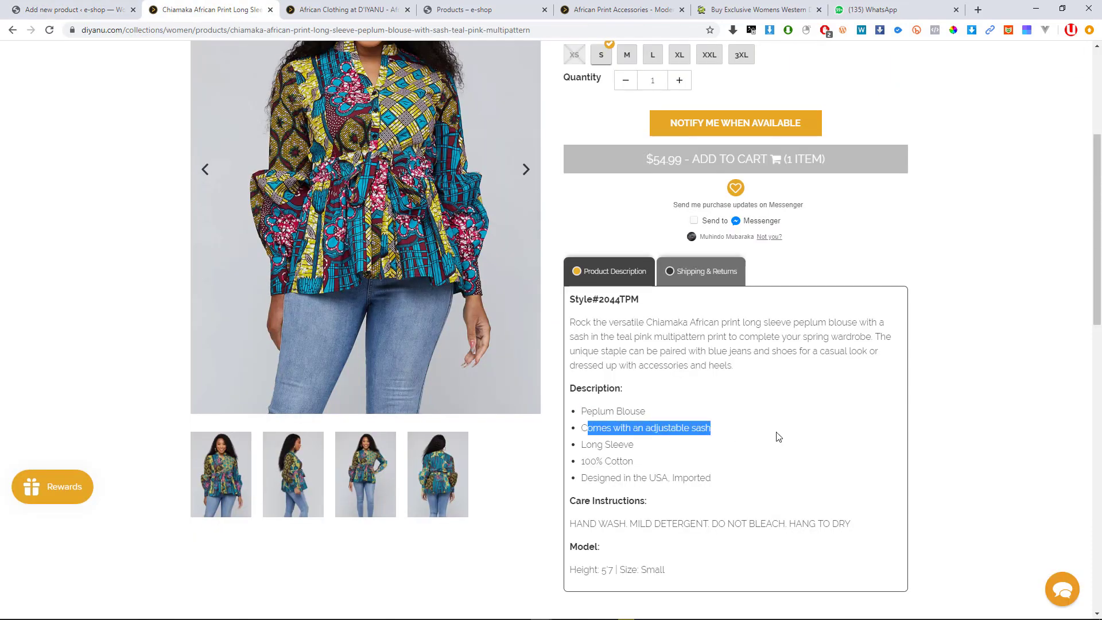
key("shift+Left")
key("ctrl+c")
left_click(118, 9)
key("ctrl+v")
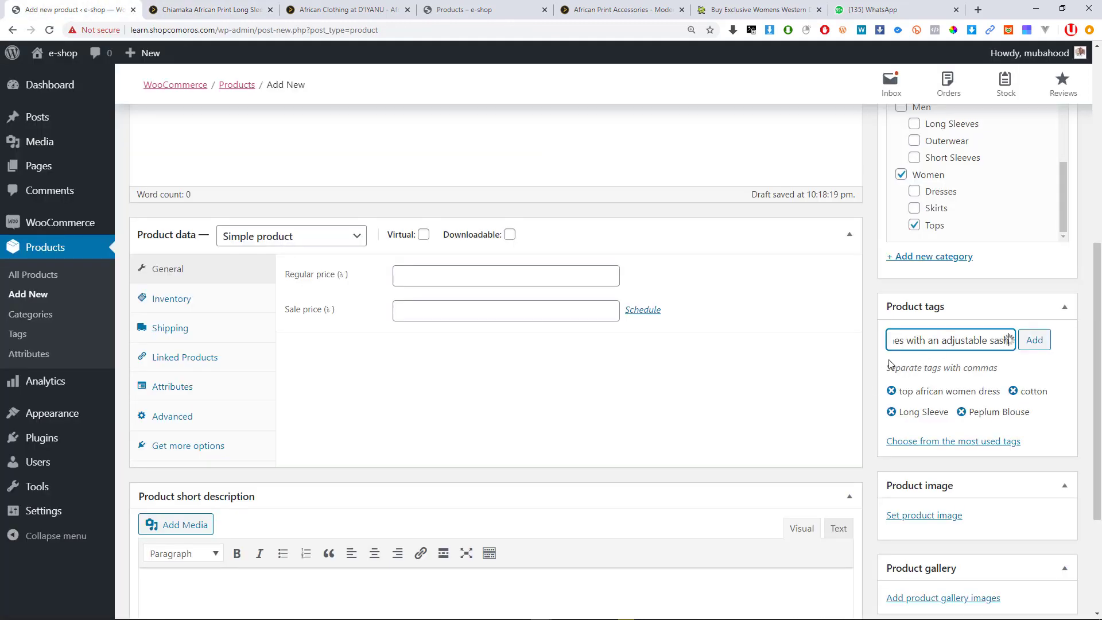
left_click(1035, 340)
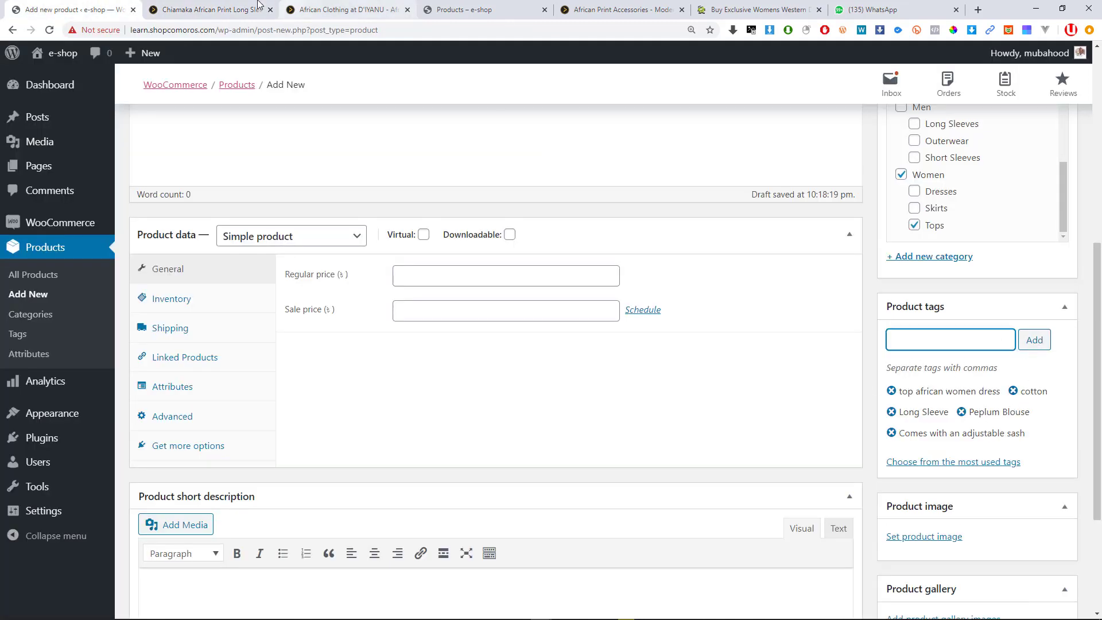
Copy "100% Cotton" from the D'IYANU description and add it as a product tag.
key("ctrl+Tab")
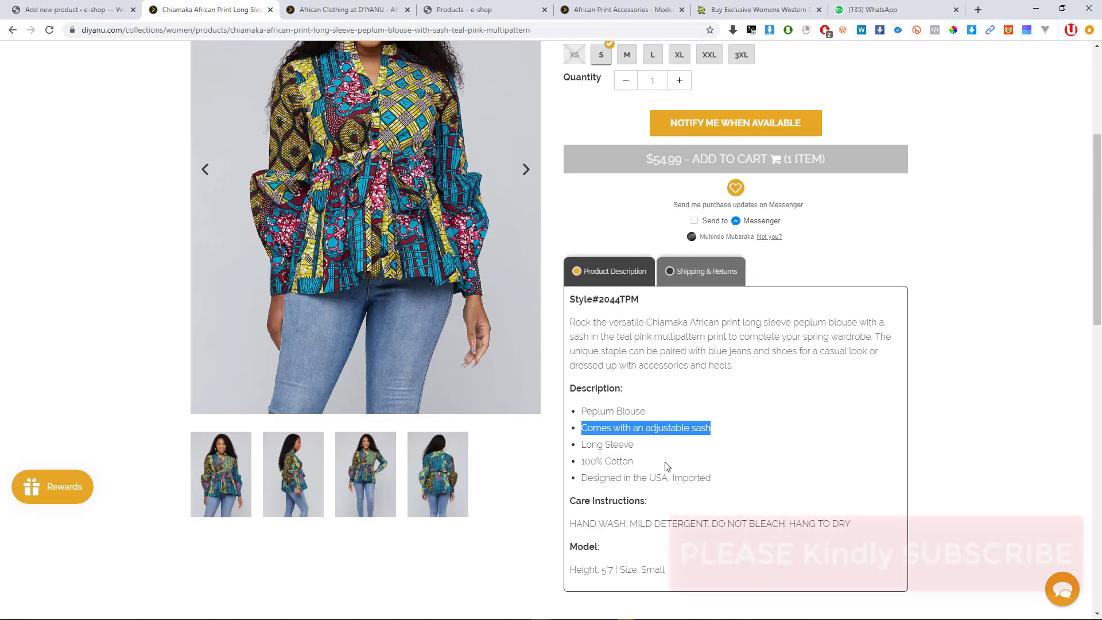
left_click_drag(634, 462, 587, 463)
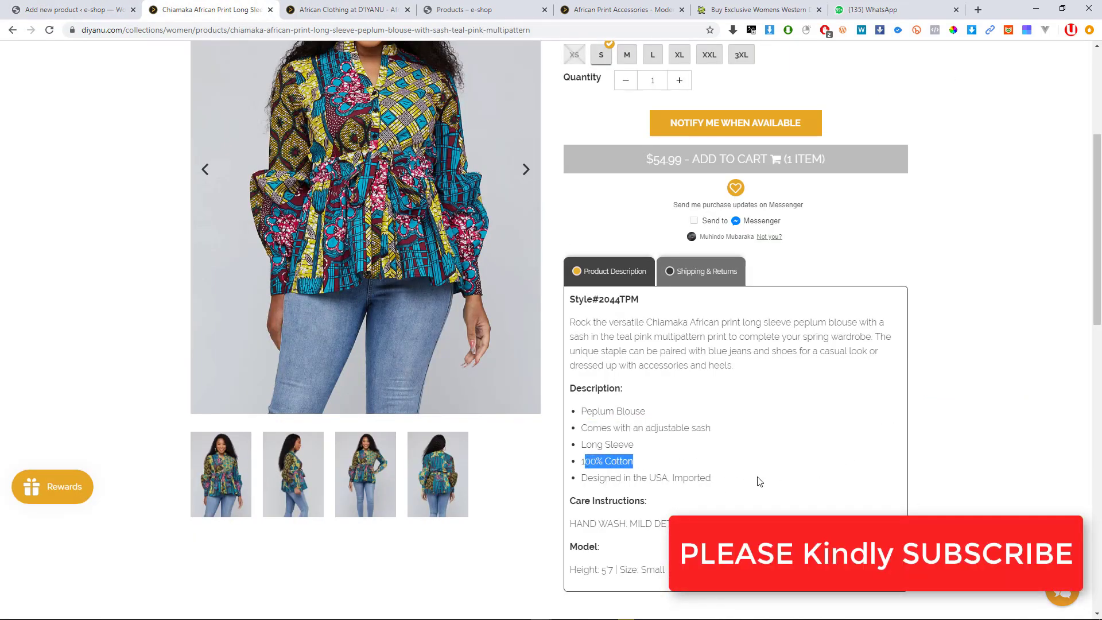
left_click(718, 484)
left_click_drag(664, 465, 581, 461)
key("ctrl+c")
key("ctrl+shift+Tab")
key("ctrl+v")
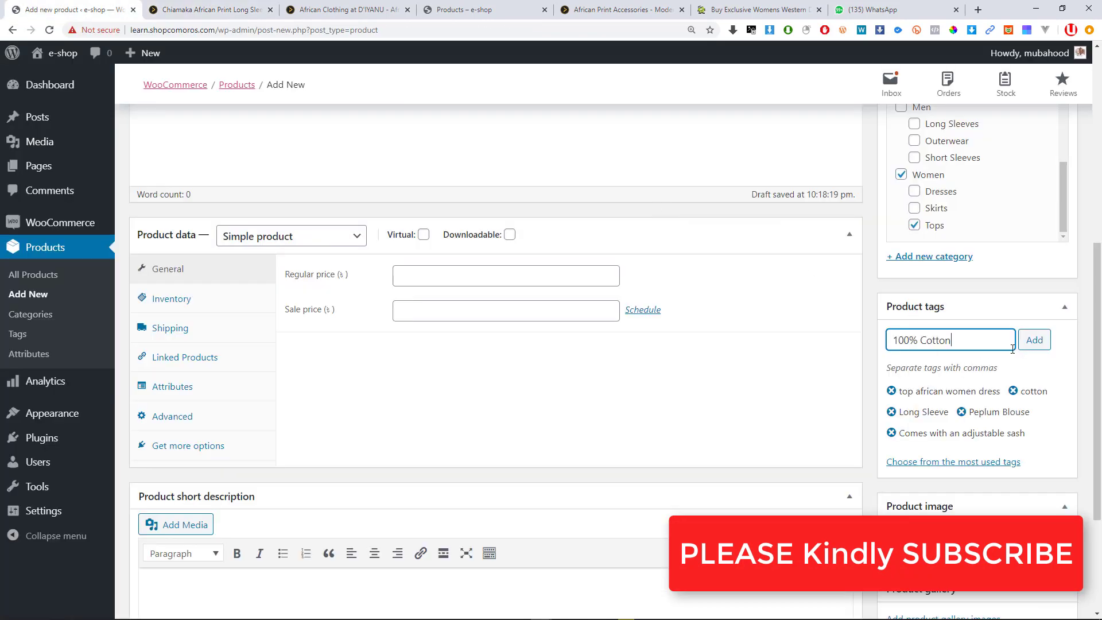
left_click(1021, 347)
Copy "Designed in the USA, Imported" from the D'IYANU description and add it as the product tags "Designed in the USA" and "Imported".
left_click(246, 8)
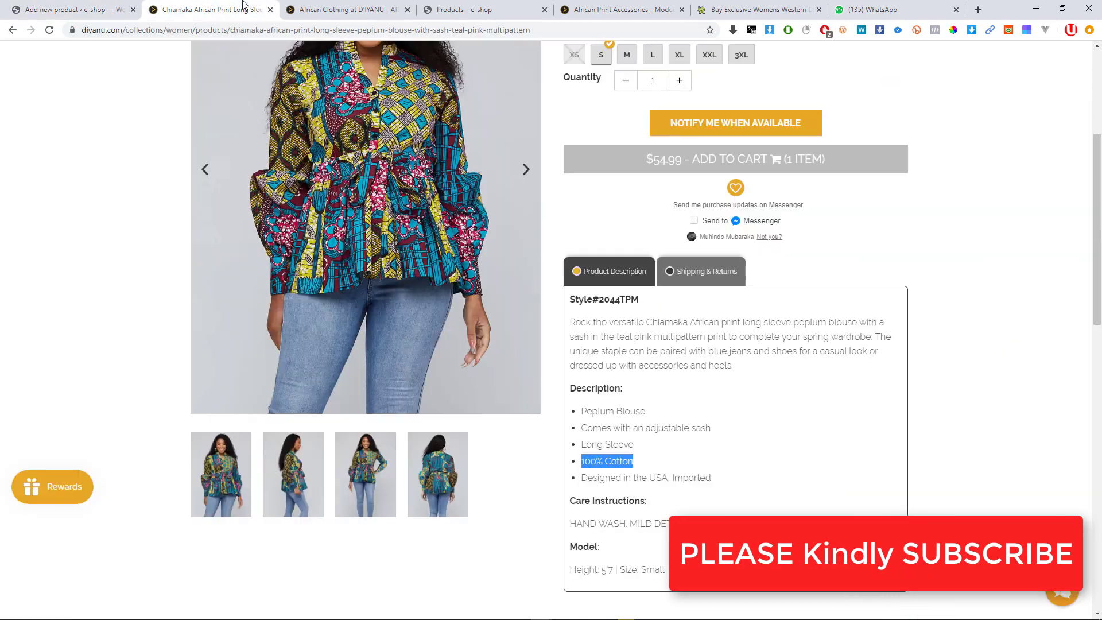
left_click_drag(721, 474, 578, 481)
key("ctrl+c")
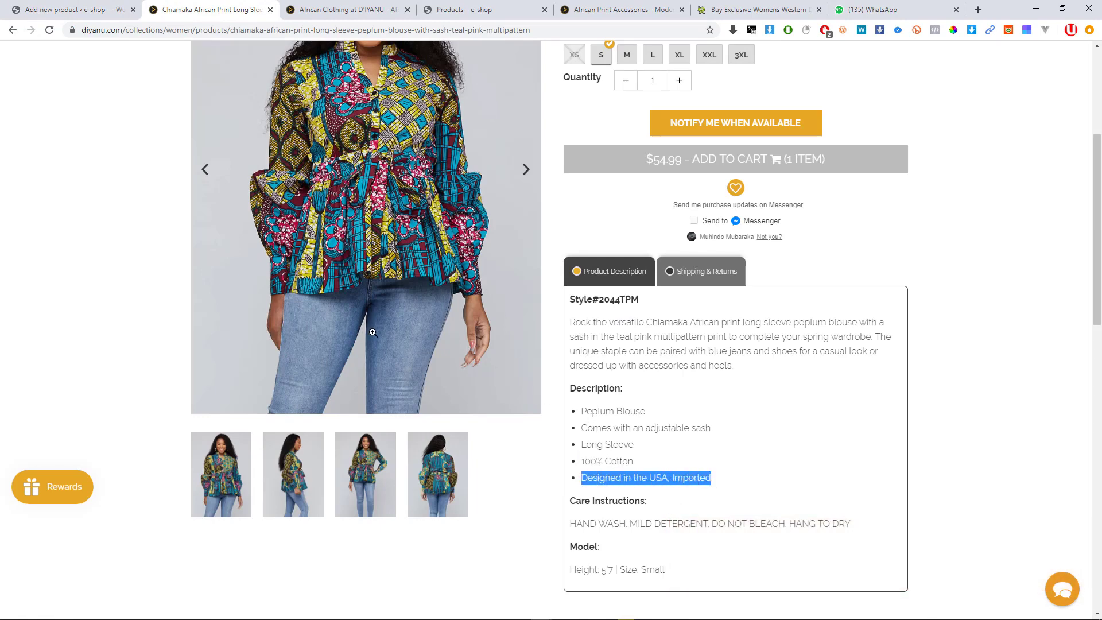
left_click(72, 9)
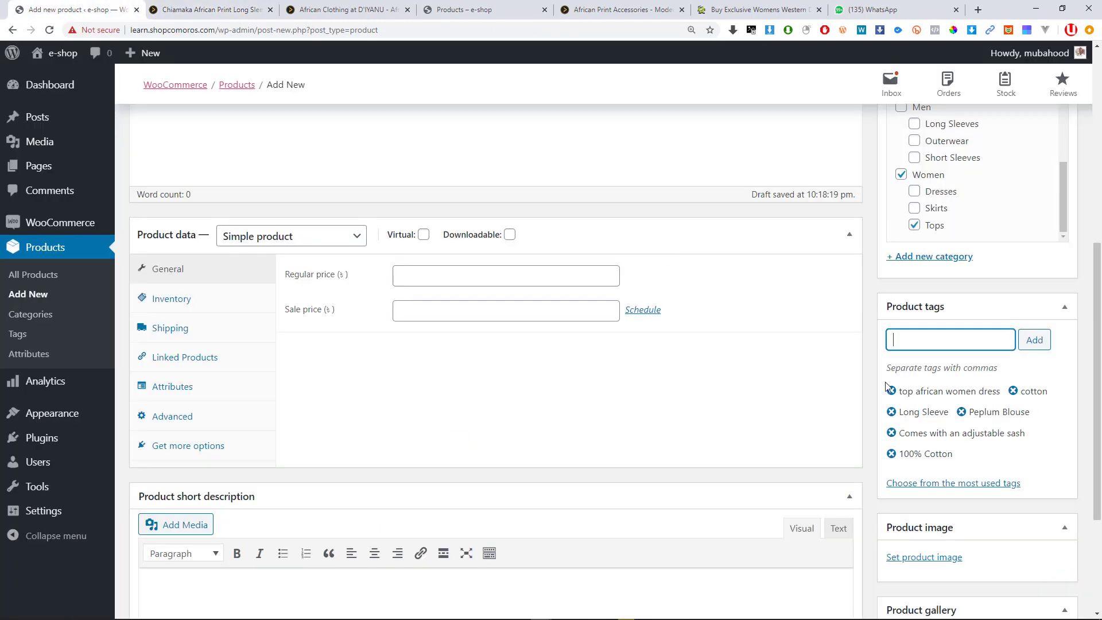
key("ctrl+v")
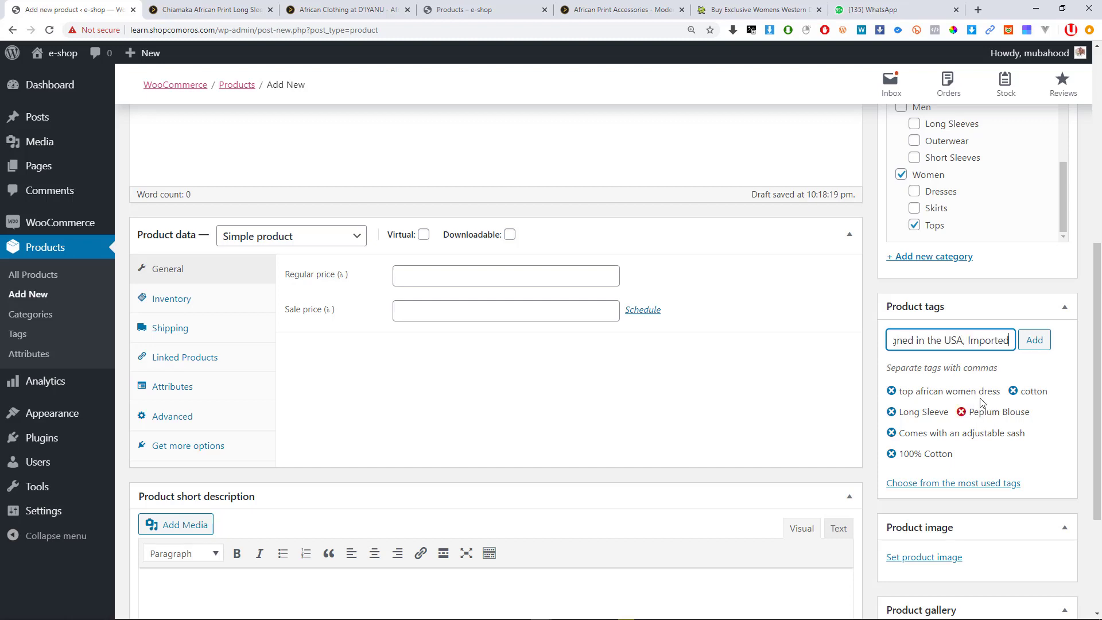
left_click(1034, 341)
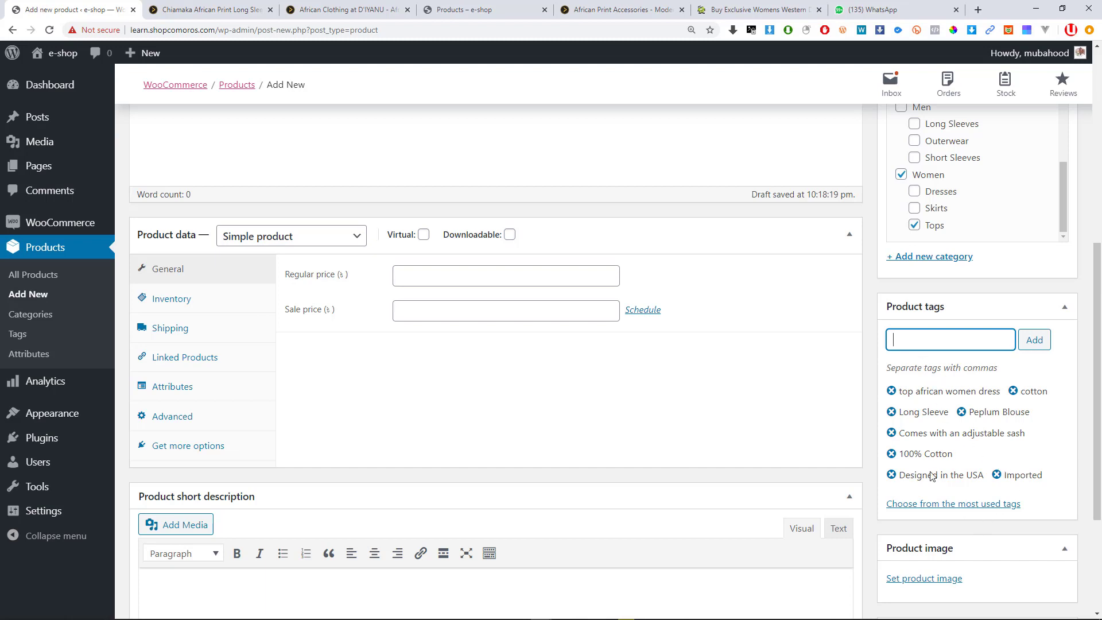
Open the product image chooser and check the media library before returning to file upload.
scroll(926, 464, "down", 3)
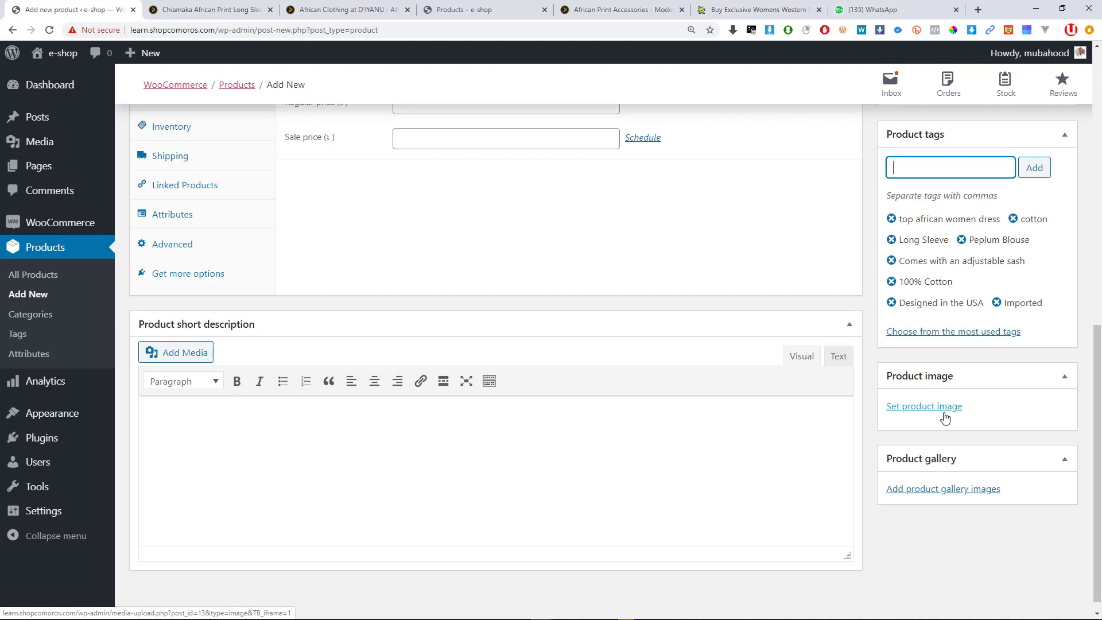
left_click(920, 412)
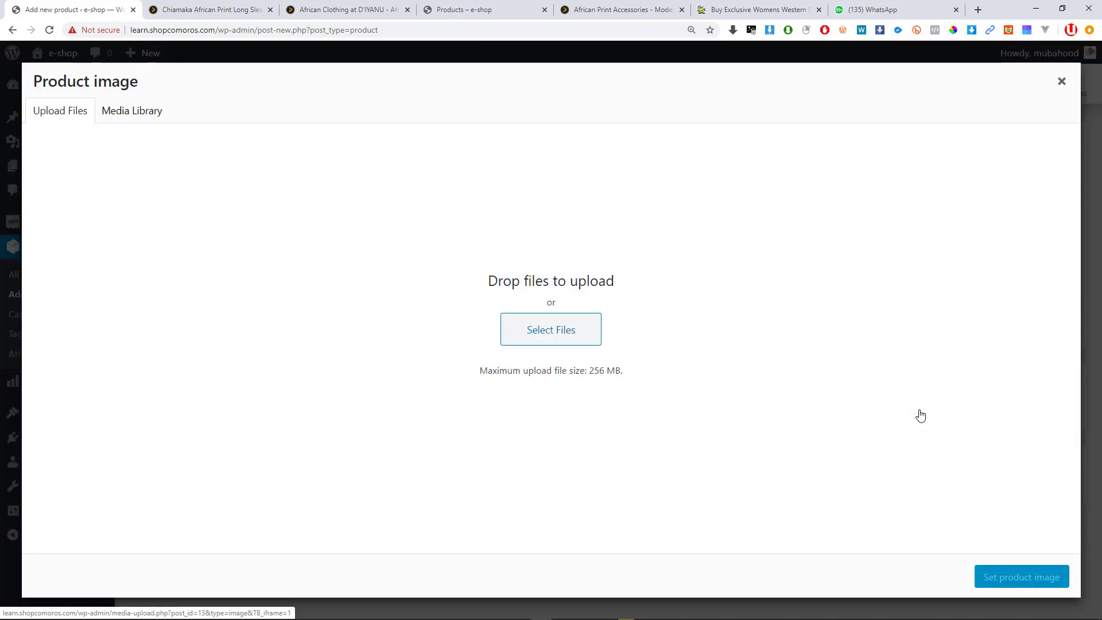
left_click(138, 111)
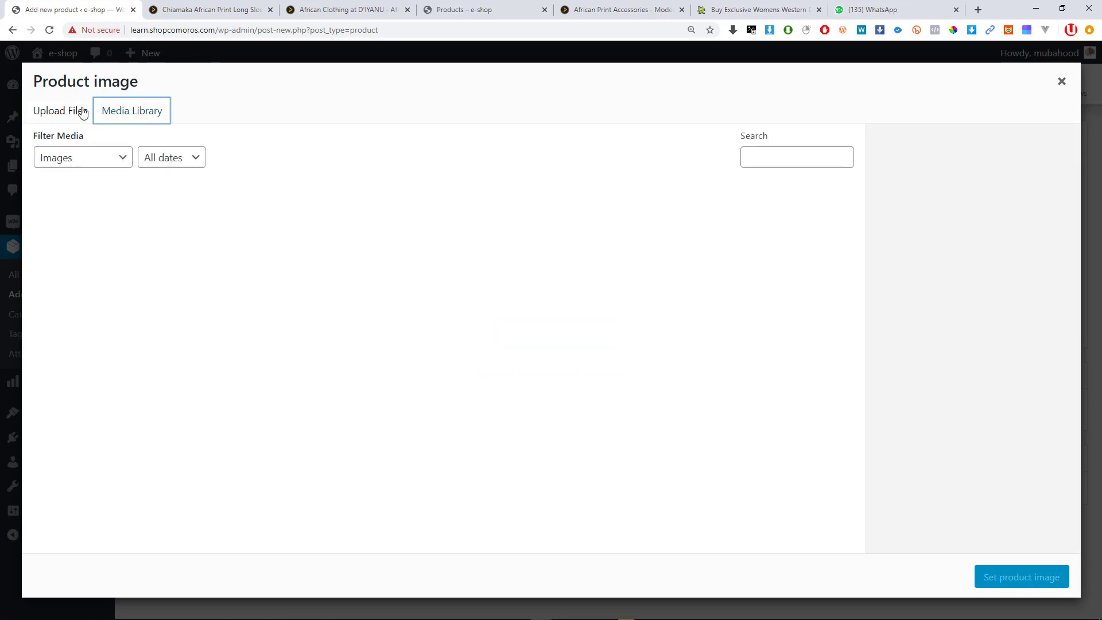
left_click(60, 114)
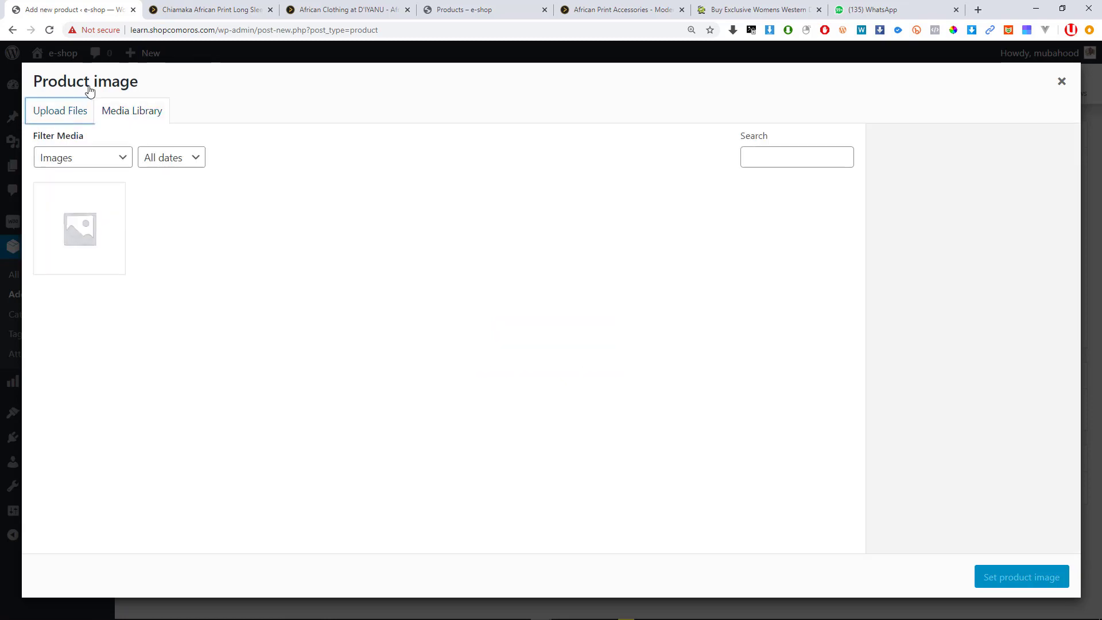
Enlarge the blouse's main photo on the D'IYANU product page and save the image to the computer.
left_click(213, 10)
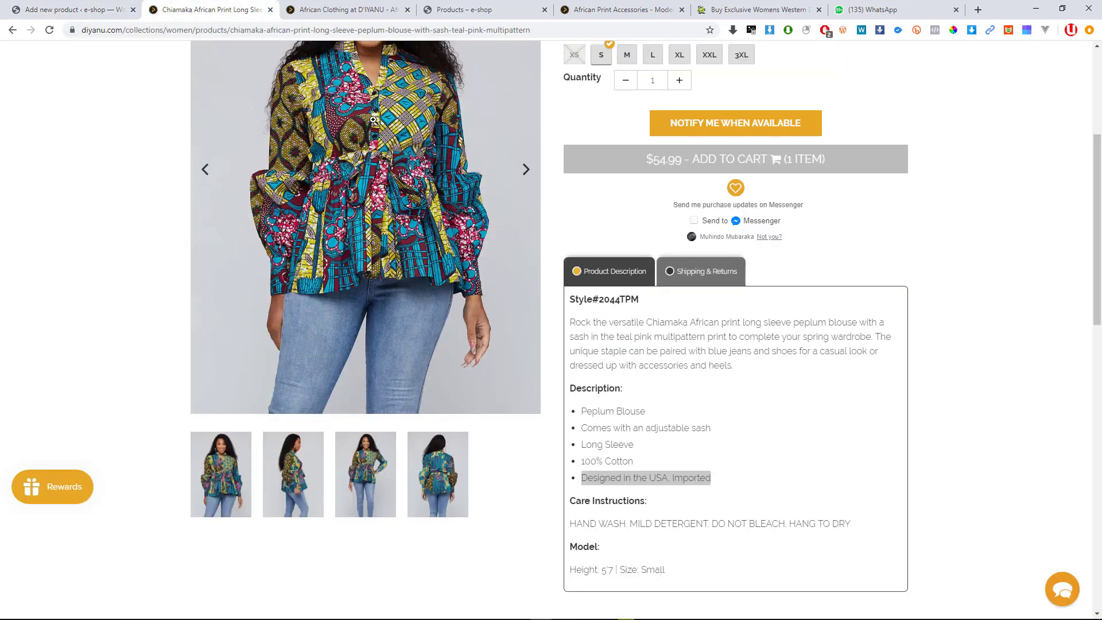
scroll(369, 284, "up", 3)
left_click(369, 284)
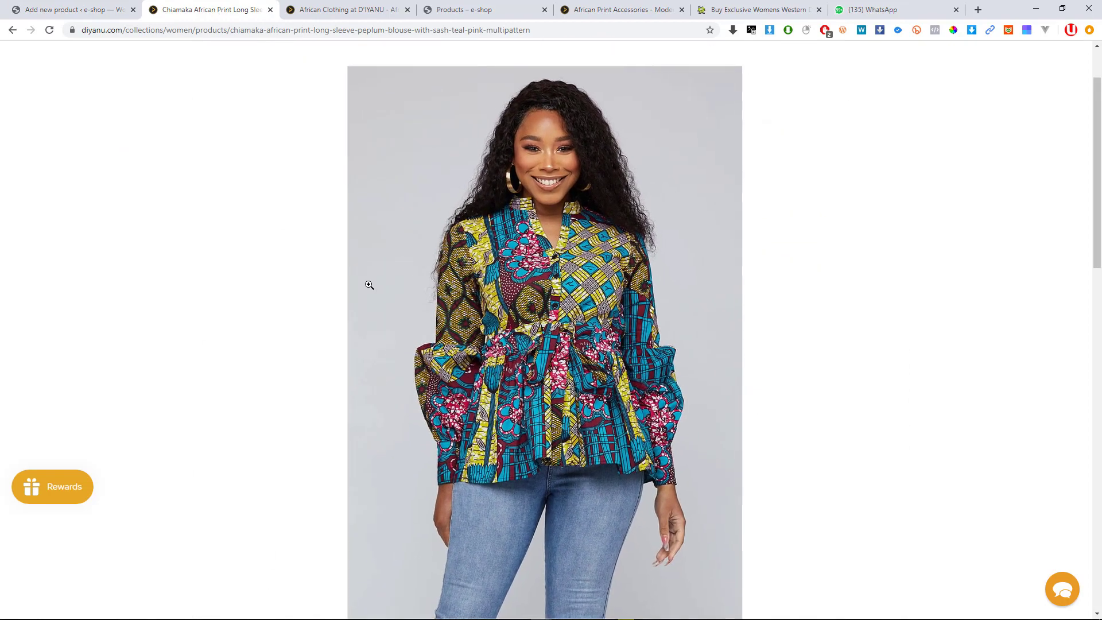
left_click(537, 225)
right_click(532, 225)
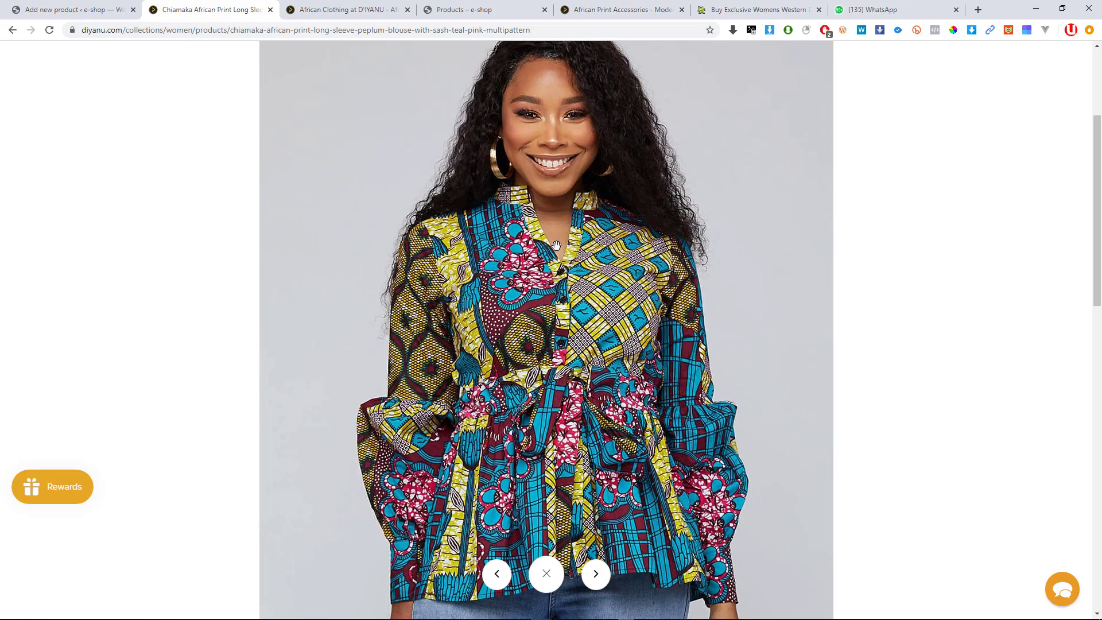
key("Return")
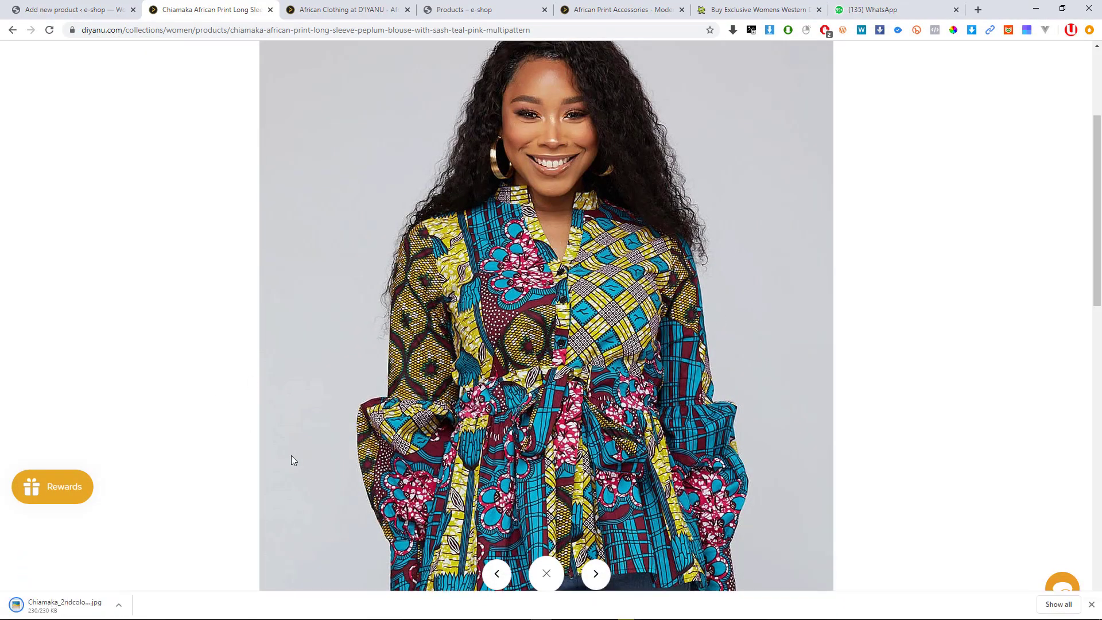
scroll(459, 397, "down", 4)
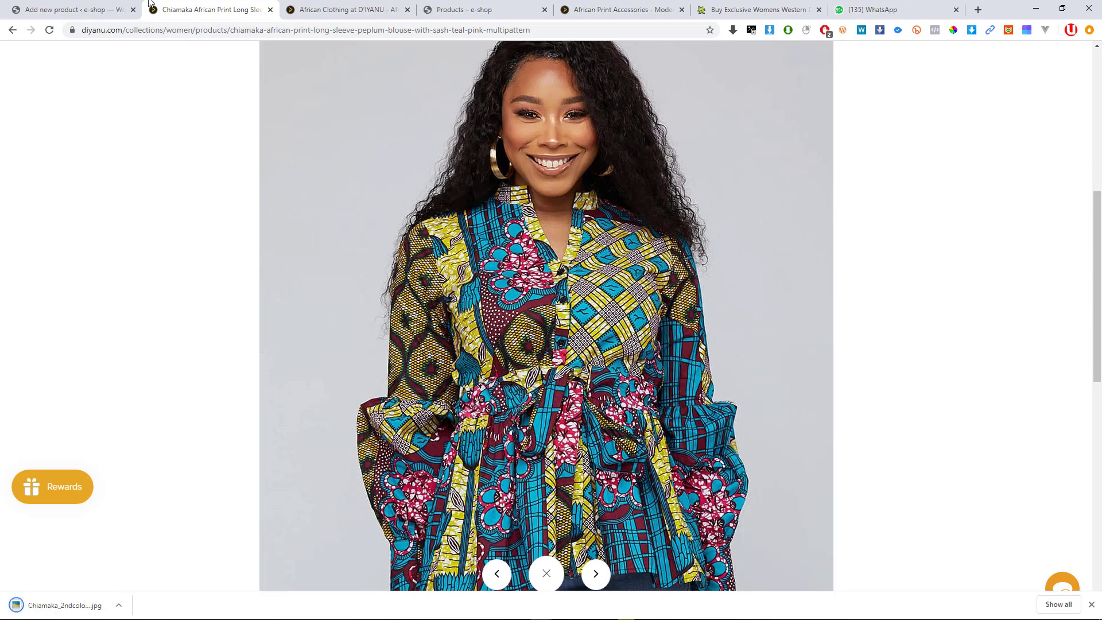
Reopen the product image chooser and upload the saved Chiamaka_2ndcolor_2_1000x.jpg photo to the media library.
left_click(83, 8)
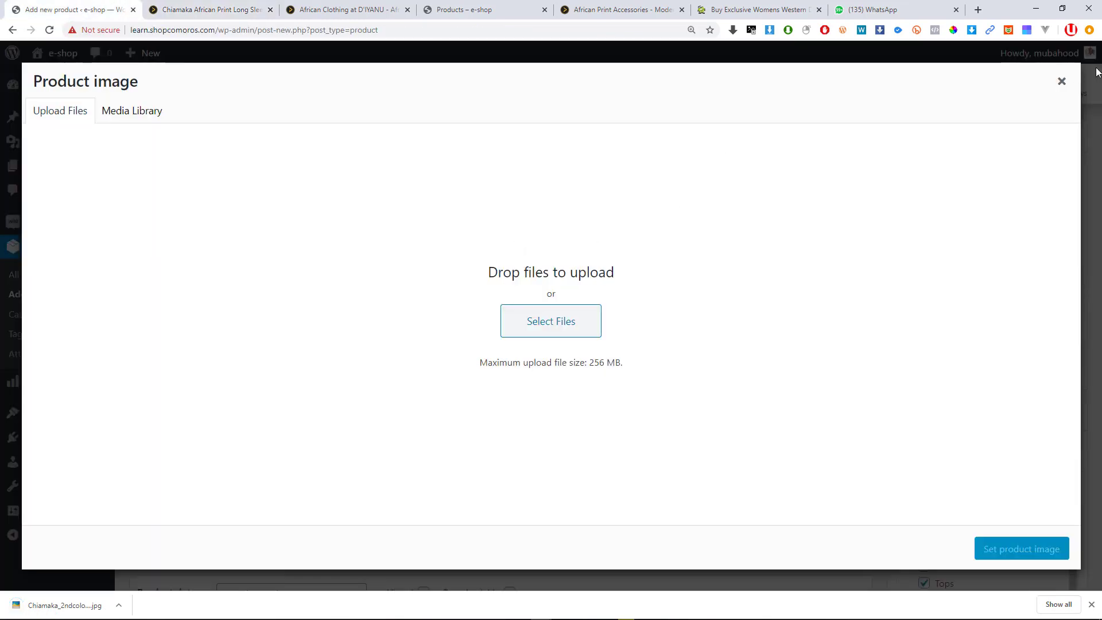
left_click(1063, 82)
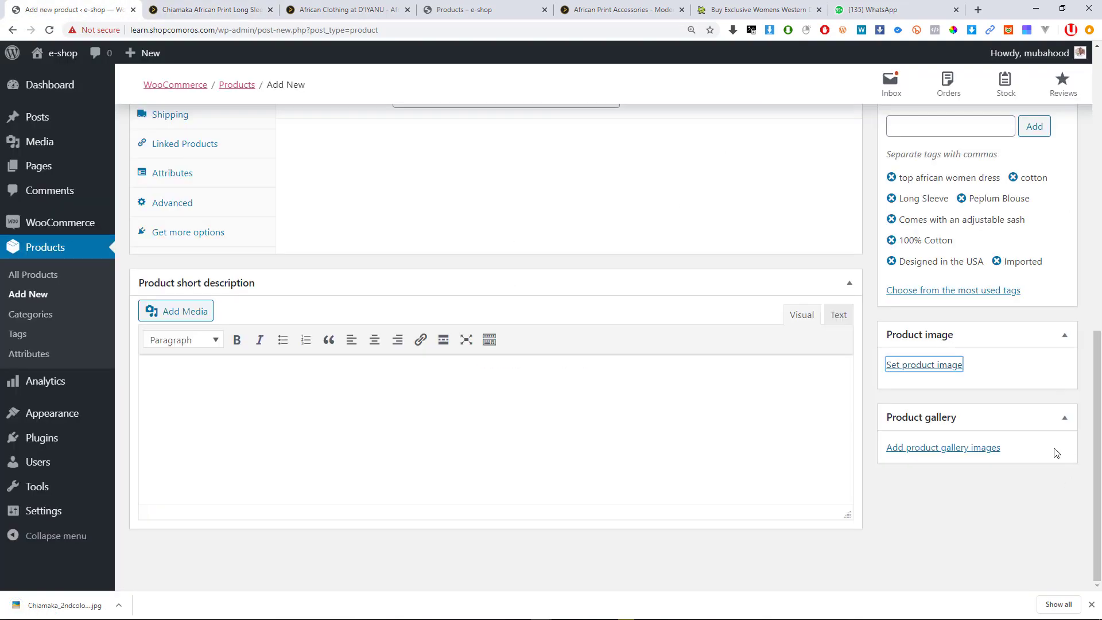
left_click(925, 365)
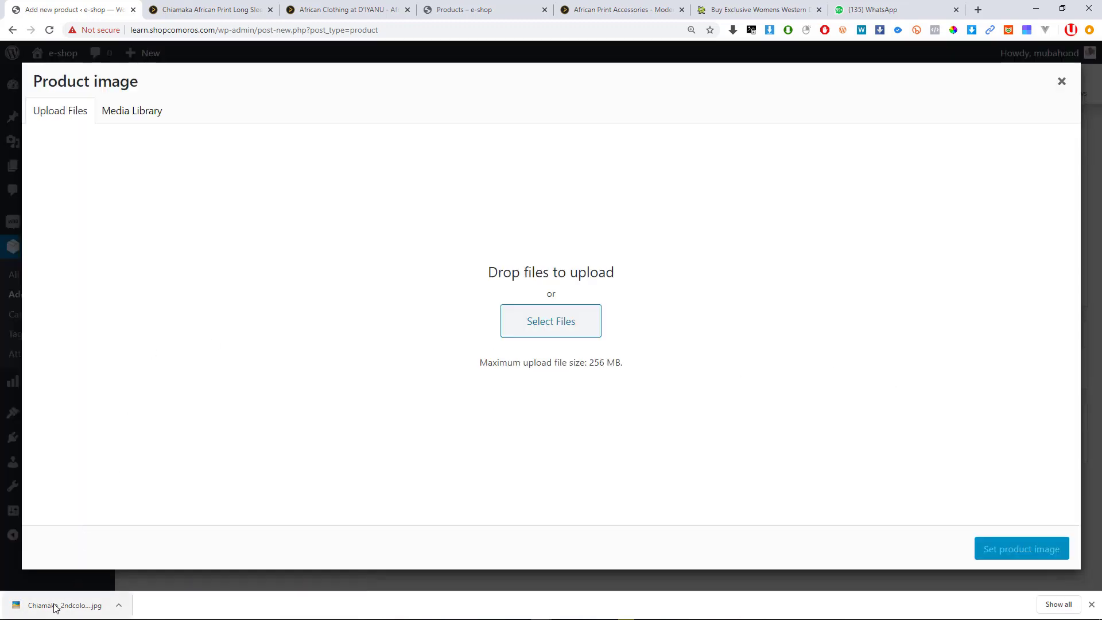
left_click_drag(50, 605, 519, 308)
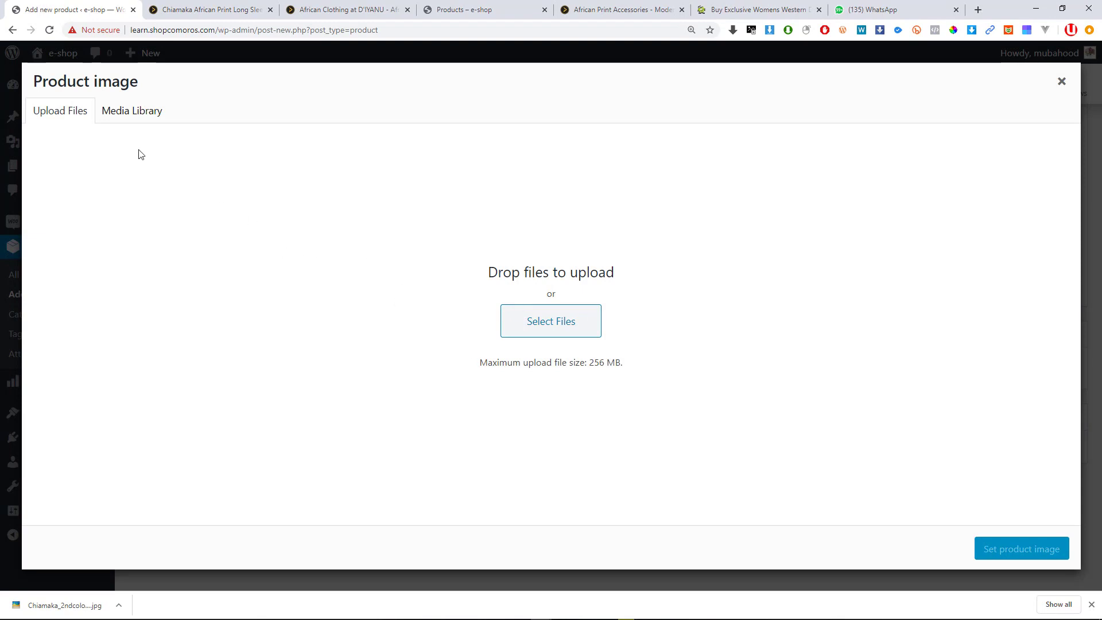
left_click(122, 114)
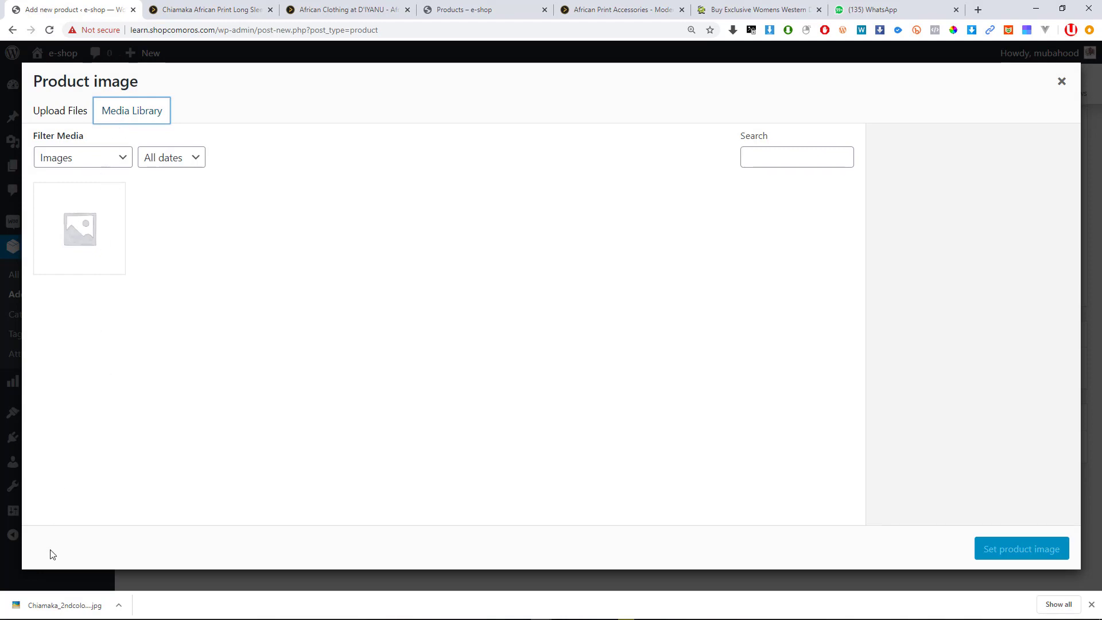
left_click_drag(44, 597, 310, 342)
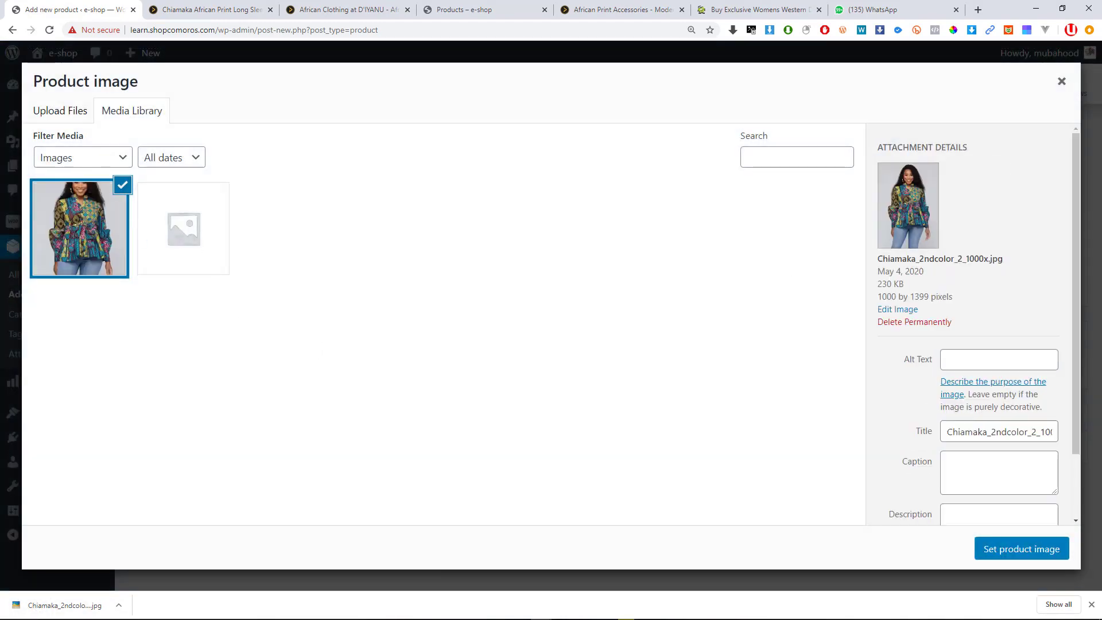
Copy the blouse's full title from the D'IYANU product page and set it as the uploaded image's alt text.
left_click(959, 360)
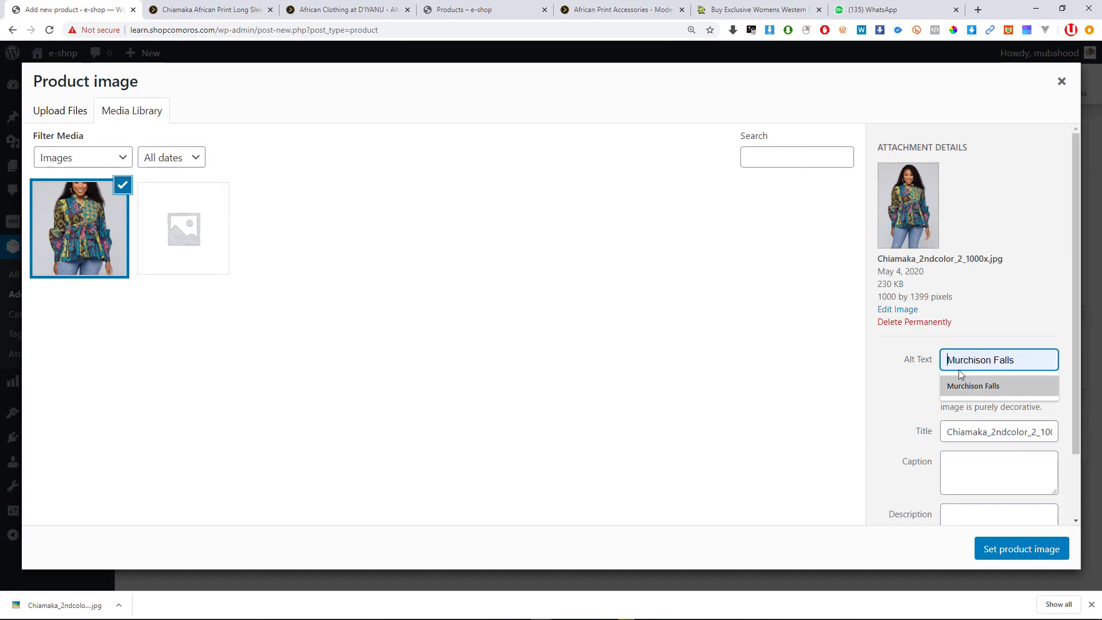
key("ctrl+v")
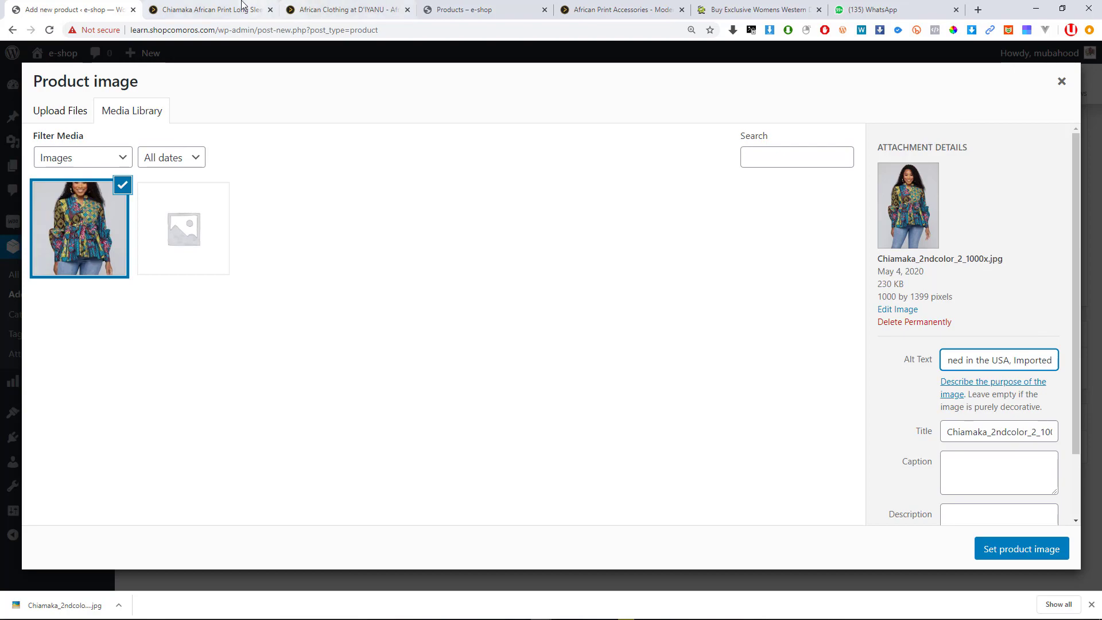
left_click(202, 6)
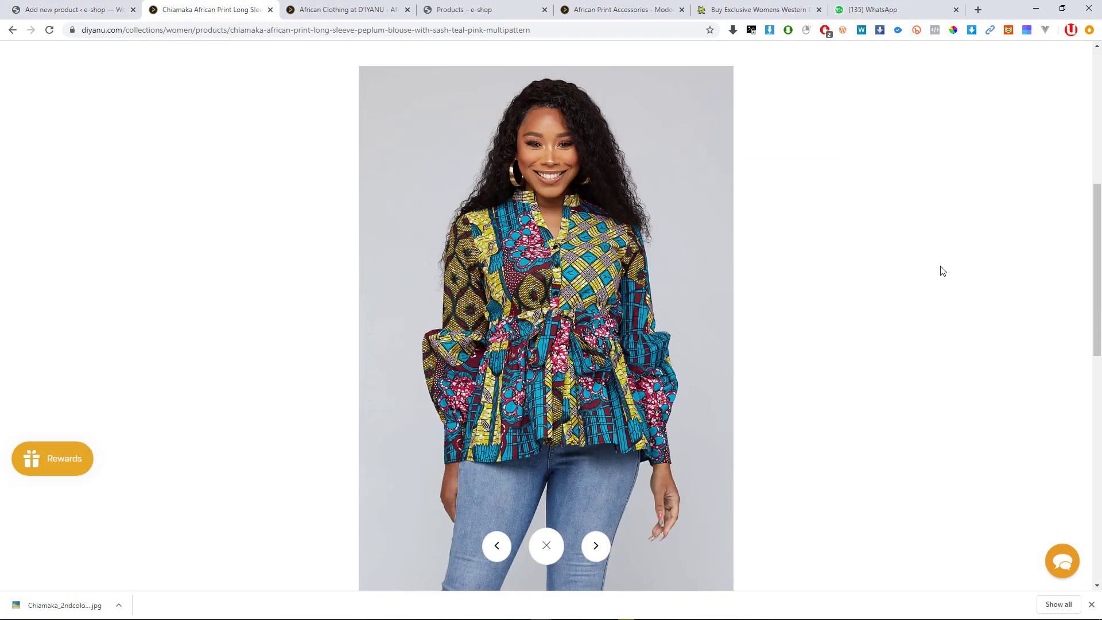
left_click(942, 271)
scroll(846, 231, "up", 4)
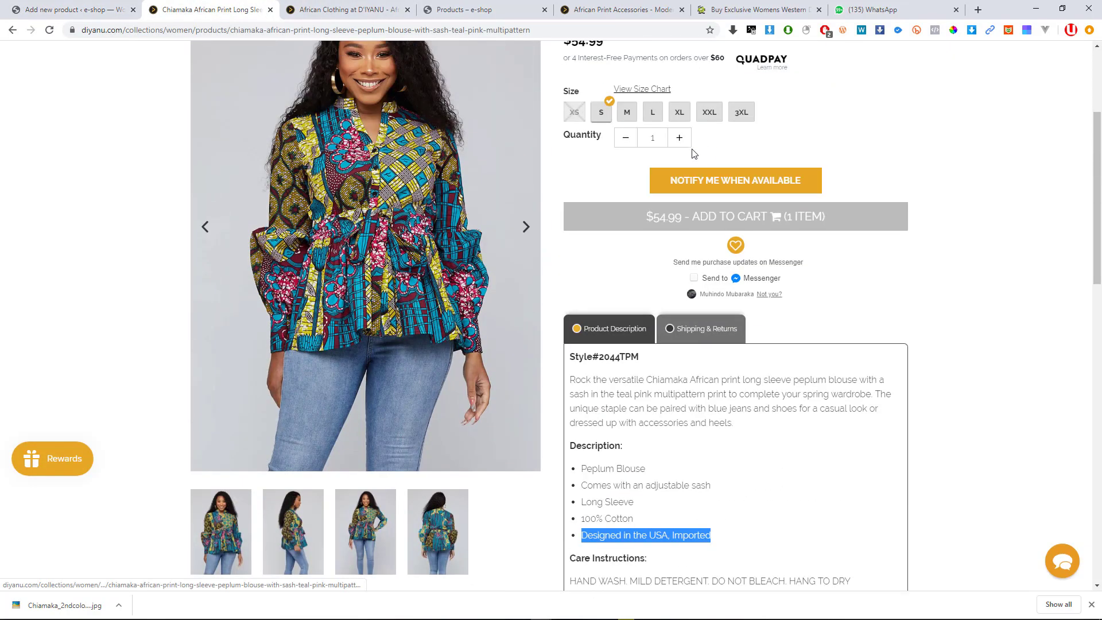
scroll(700, 156, "up", 2)
triple_click(757, 119)
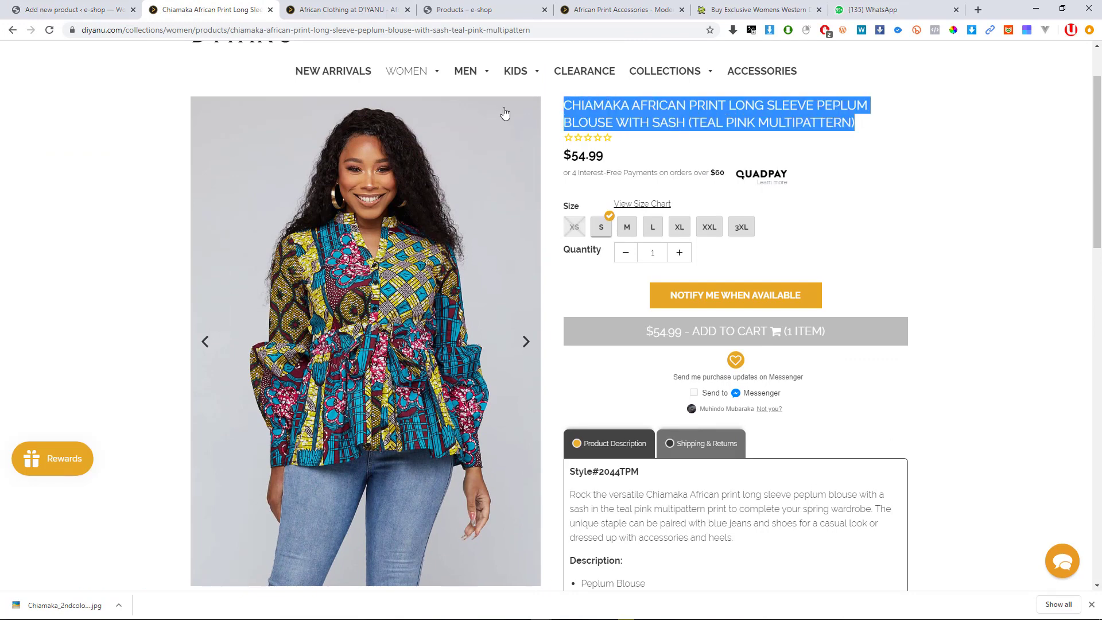
left_click(69, 10)
left_click(1026, 352)
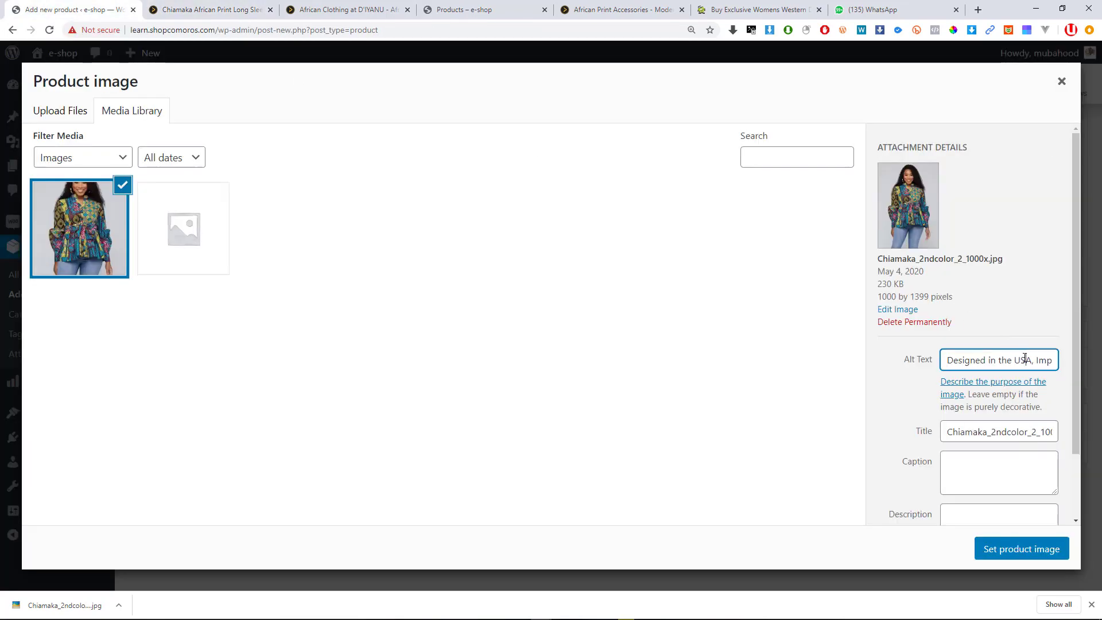
key("ctrl+a")
key("ctrl+v")
Set the image's title, caption and description to "Next CHIAMAKA AFRICAN PRINT LONG SLEEVE PEPLUM BLOUSE WITH SASH (TEAL PINK MULTIPATTERN)".
left_click(1021, 427)
key("ctrl+a")
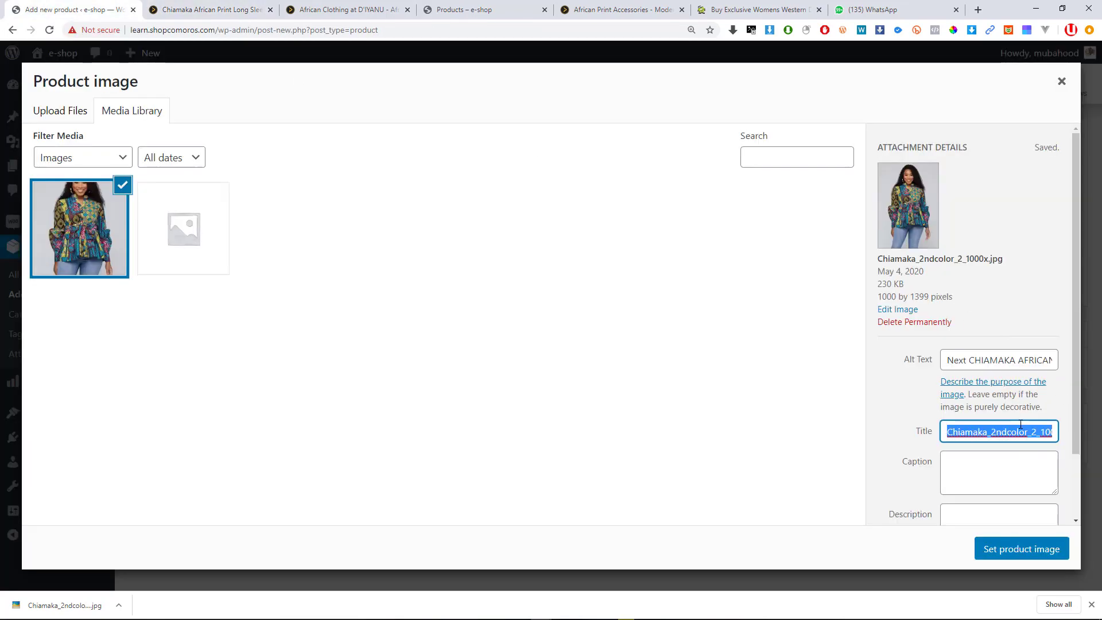
type("Next CHIAMAKA AFRICAN PRINT LONG SLEEVE PEPLUM BLOUSE WITH SASH (TEAL PINK MULTIPATTERN)")
left_click(1021, 469)
type("Next CHIAMAKA AFRICAN PRINT LONG SLEEVE PEPLUM BLOUSE WITH SASH (TEAL PINK MULTIPATTERN)")
left_click(983, 520)
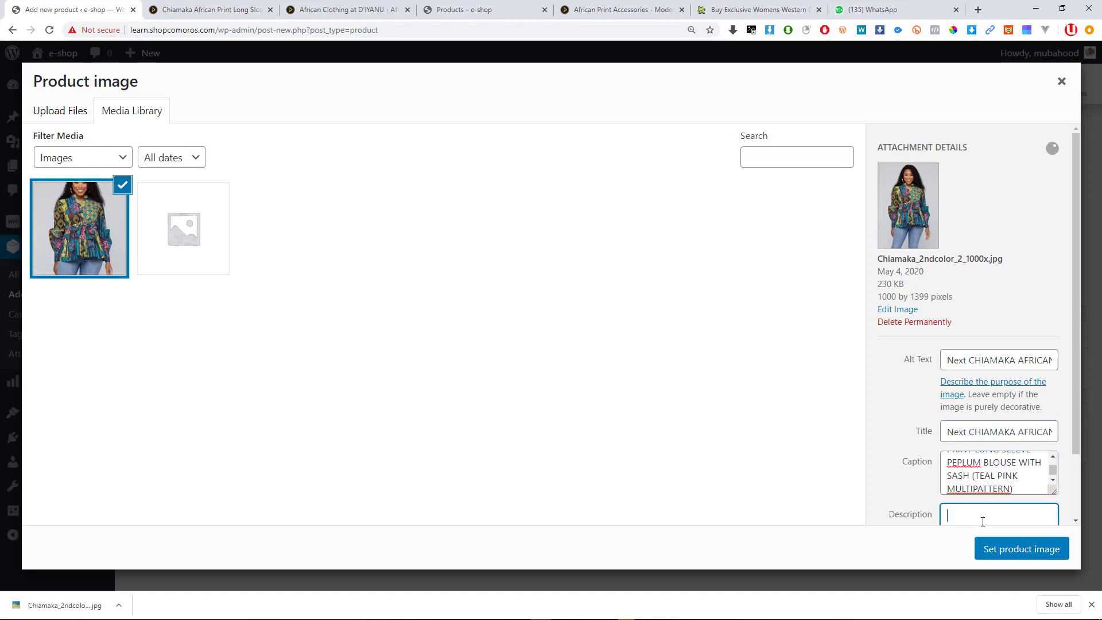
type("Next CHIAMAKA AFRICAN PRINT LONG SLEEVE PEPLUM BLOUSE WITH SASH (TEAL PINK MULTIPATTERN)")
Check the image's attachment details and set the uploaded blouse photo as the product image.
scroll(970, 429, "down", 3)
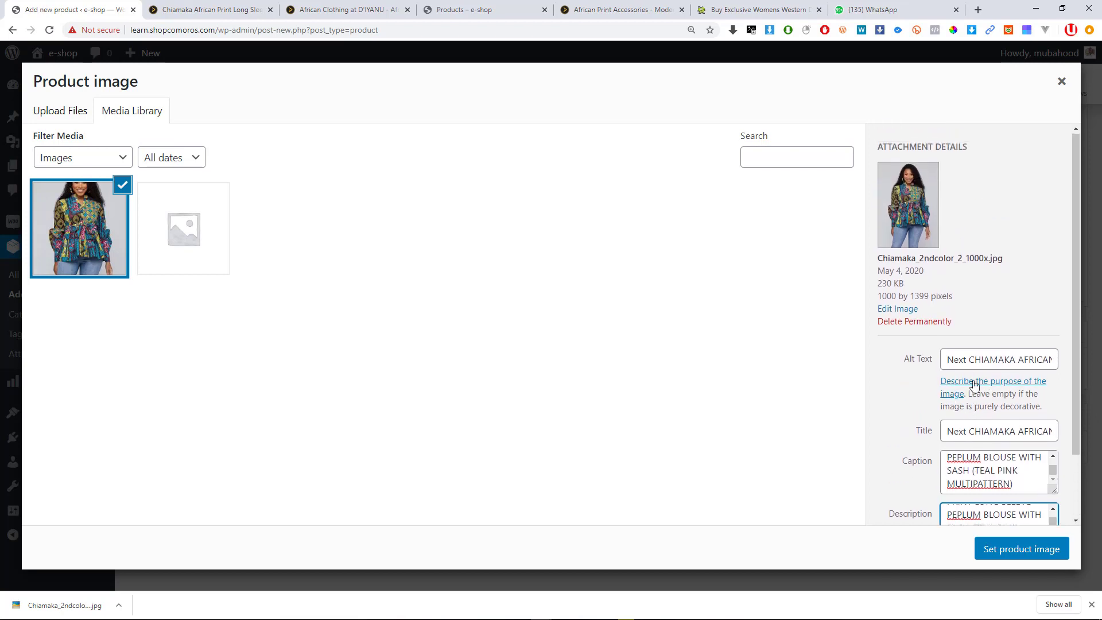
scroll(972, 381, "up", 3)
scroll(967, 471, "down", 2)
scroll(885, 213, "up", 2)
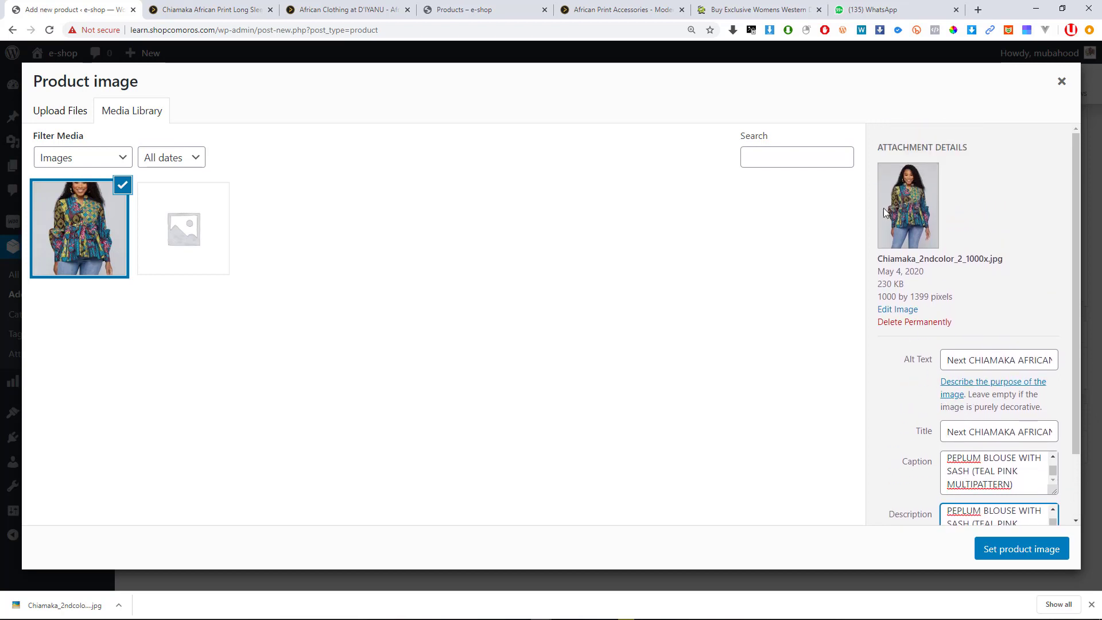
left_click(1000, 552)
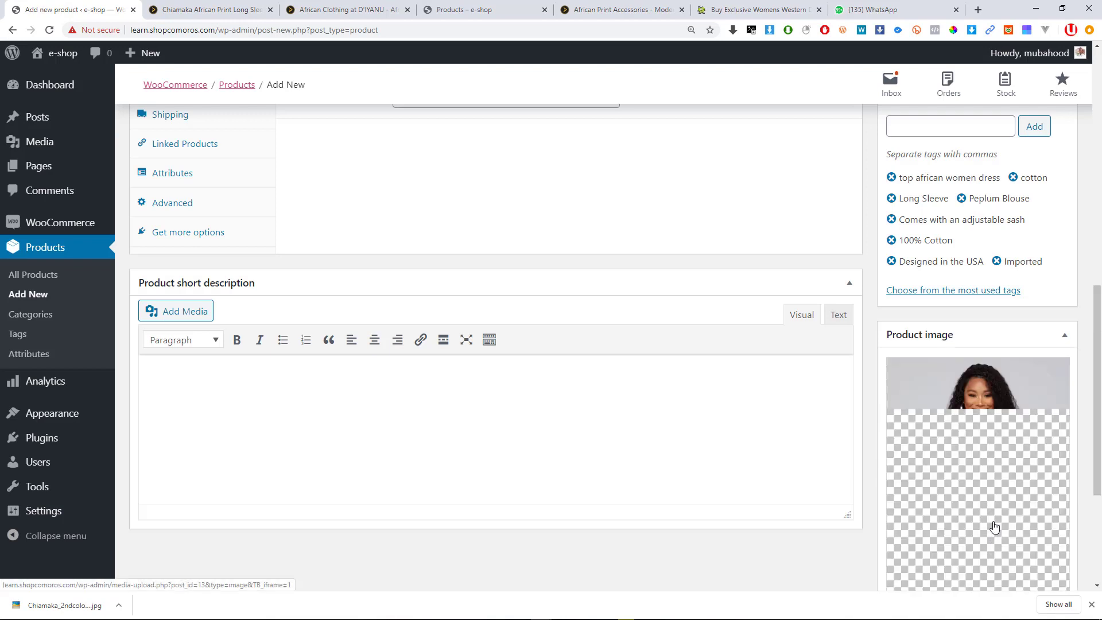
Open the chooser for adding images to the product gallery.
scroll(994, 524, "down", 3)
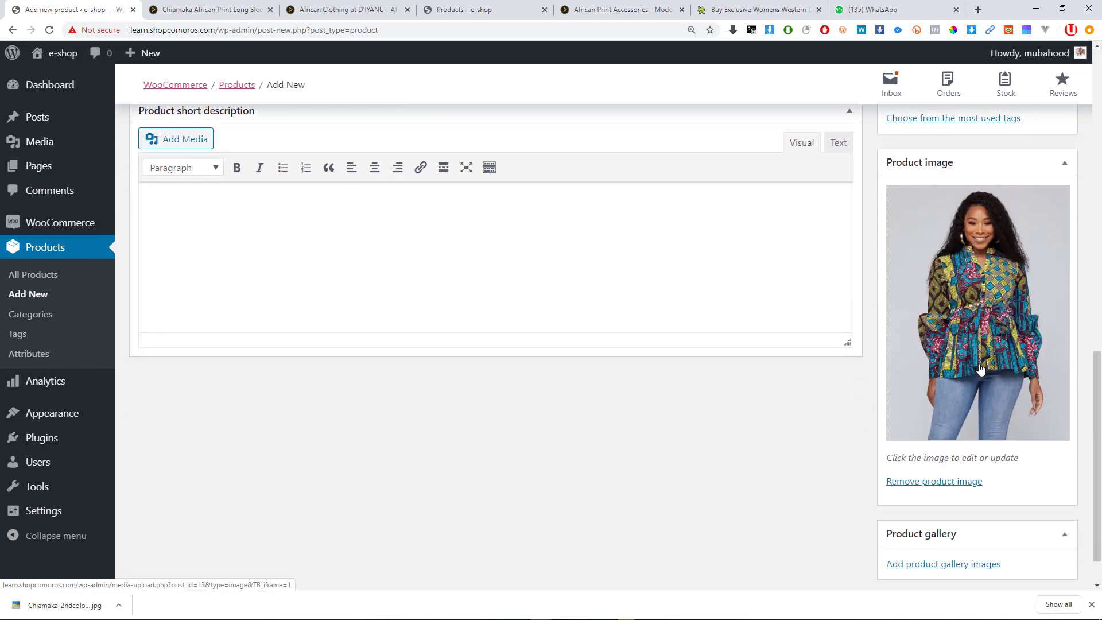
scroll(998, 352, "down", 1)
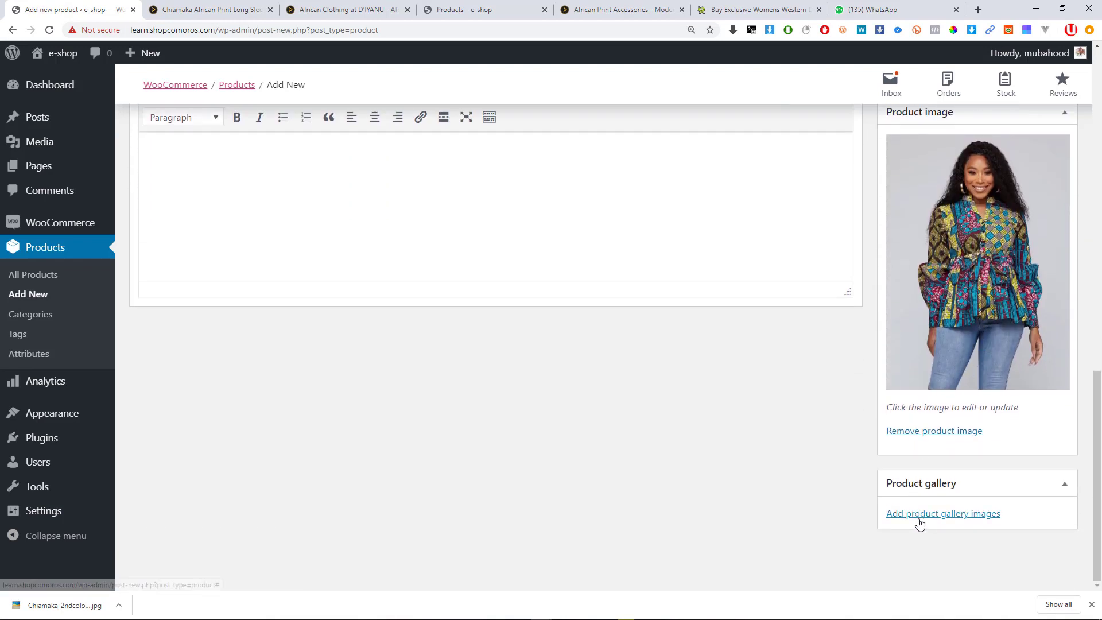
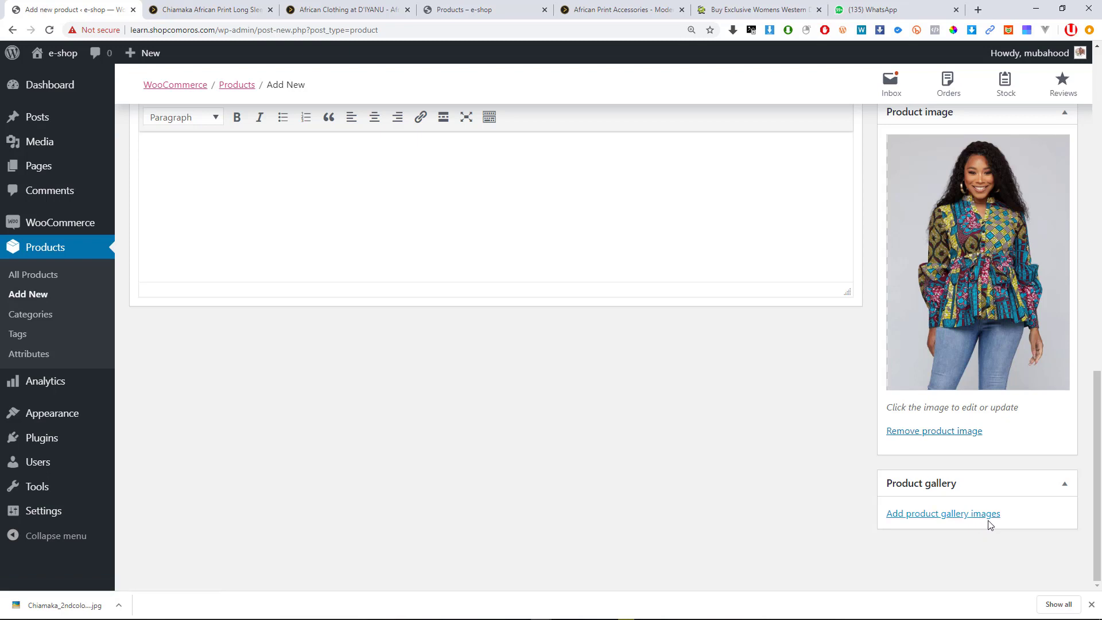
left_click(941, 515)
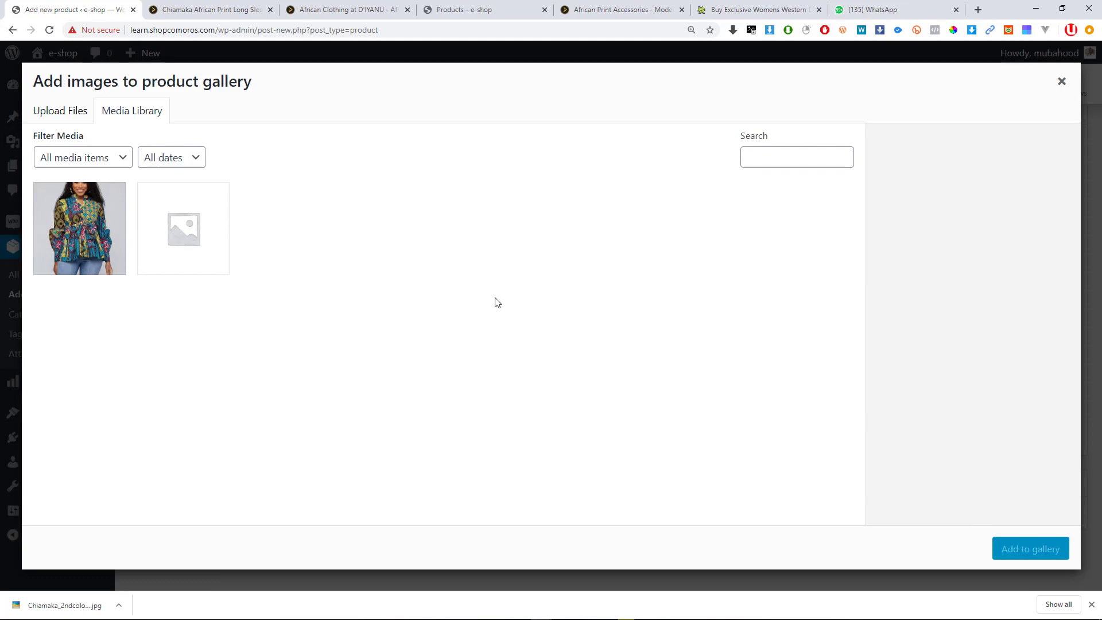
Enlarge the blouse's side-view photo on the D'IYANU product page and save the image to the computer.
left_click(201, 10)
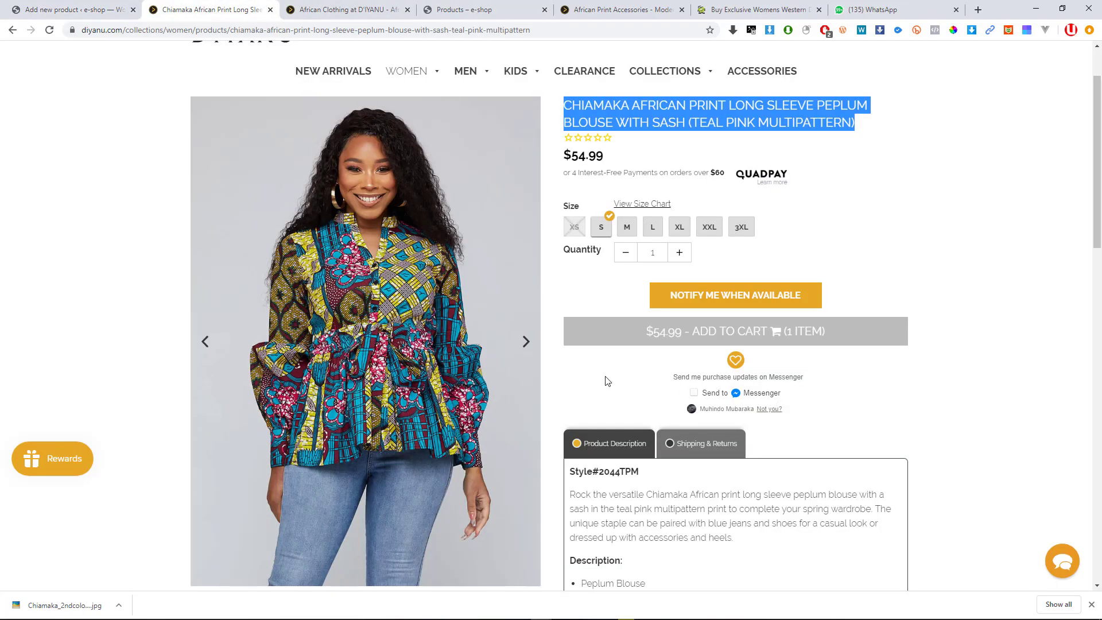
left_click(404, 321)
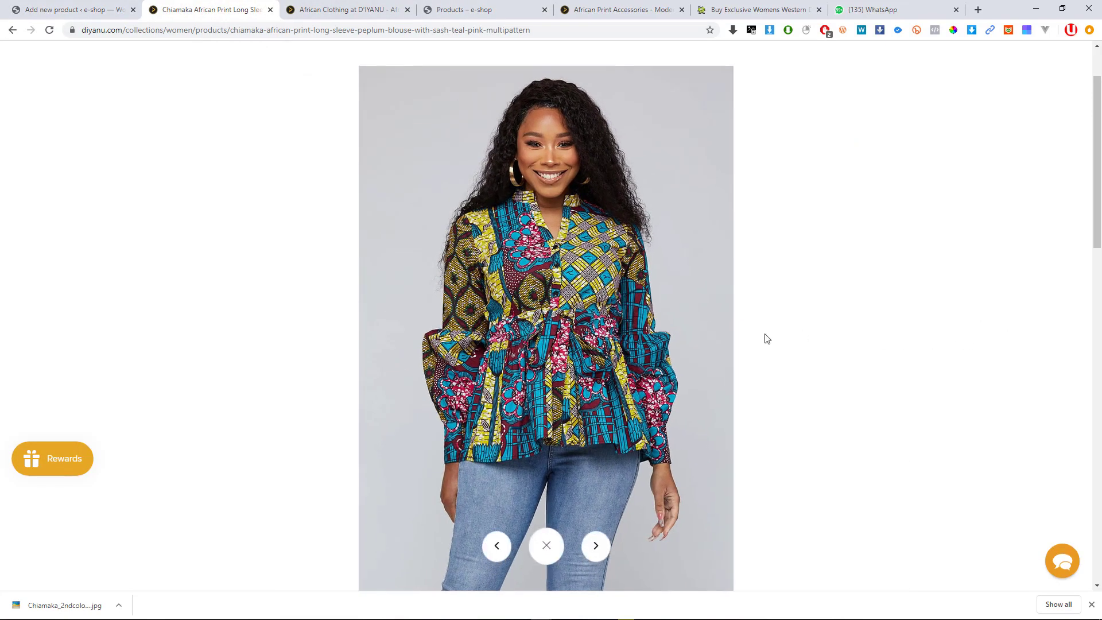
left_click(597, 544)
left_click(518, 293)
right_click(518, 293)
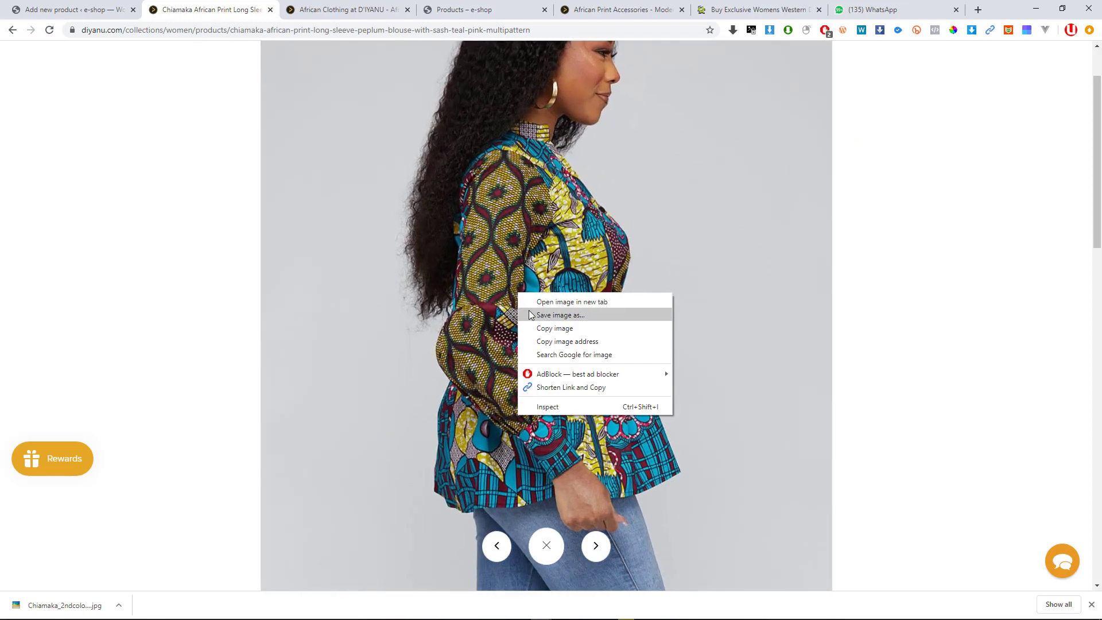
left_click(540, 317)
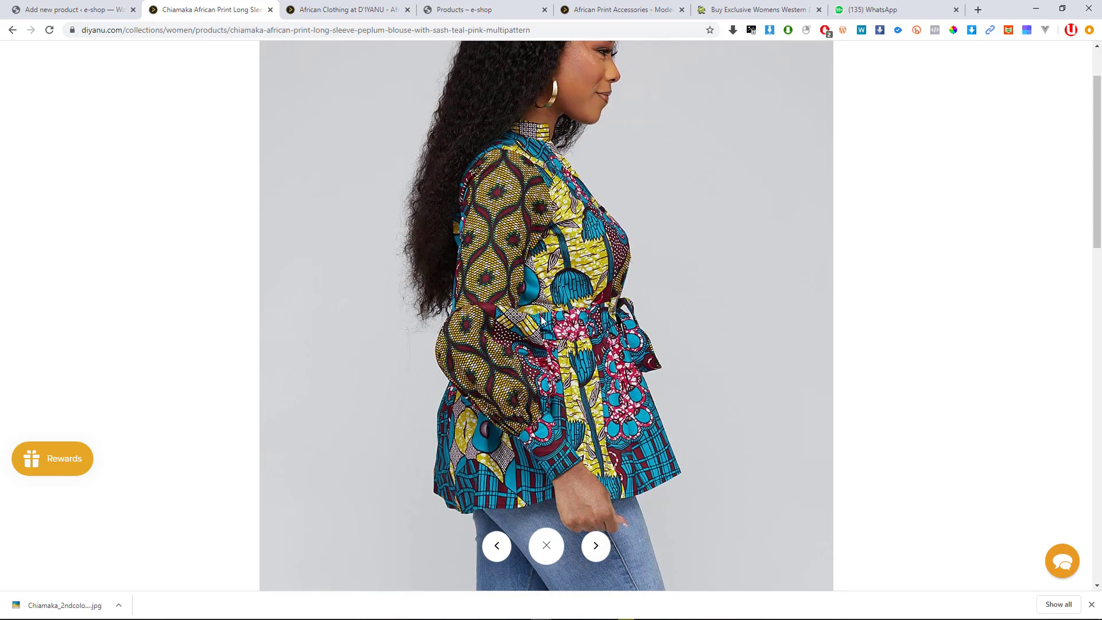
key("Return")
Go to the front photo with the model's hand on her hip and save it to the computer.
left_click(596, 546)
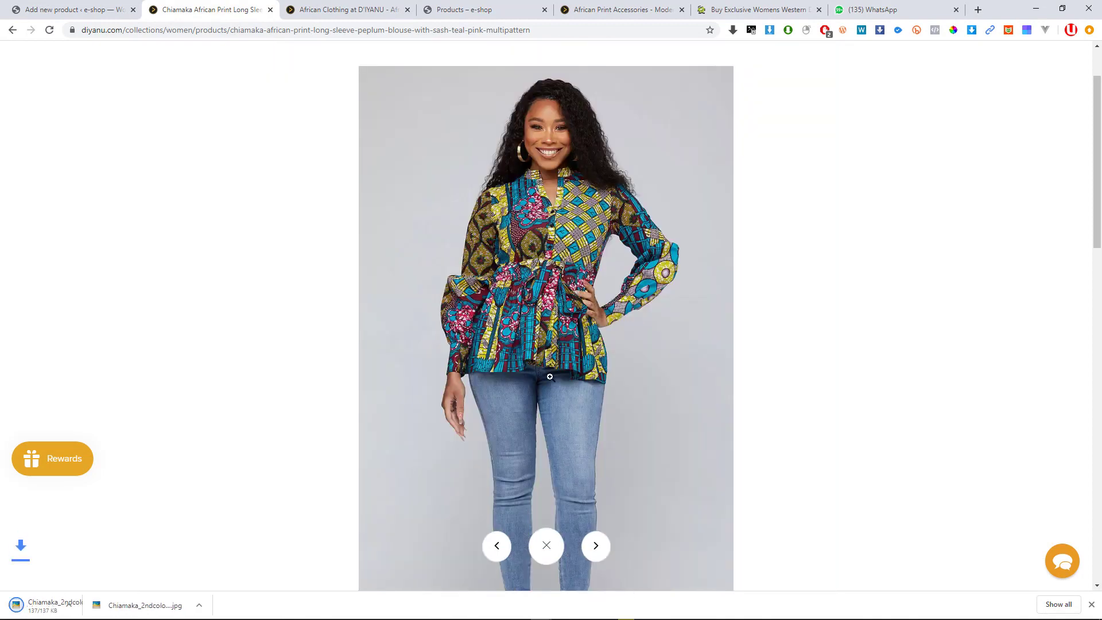
right_click(510, 237)
left_click(534, 261)
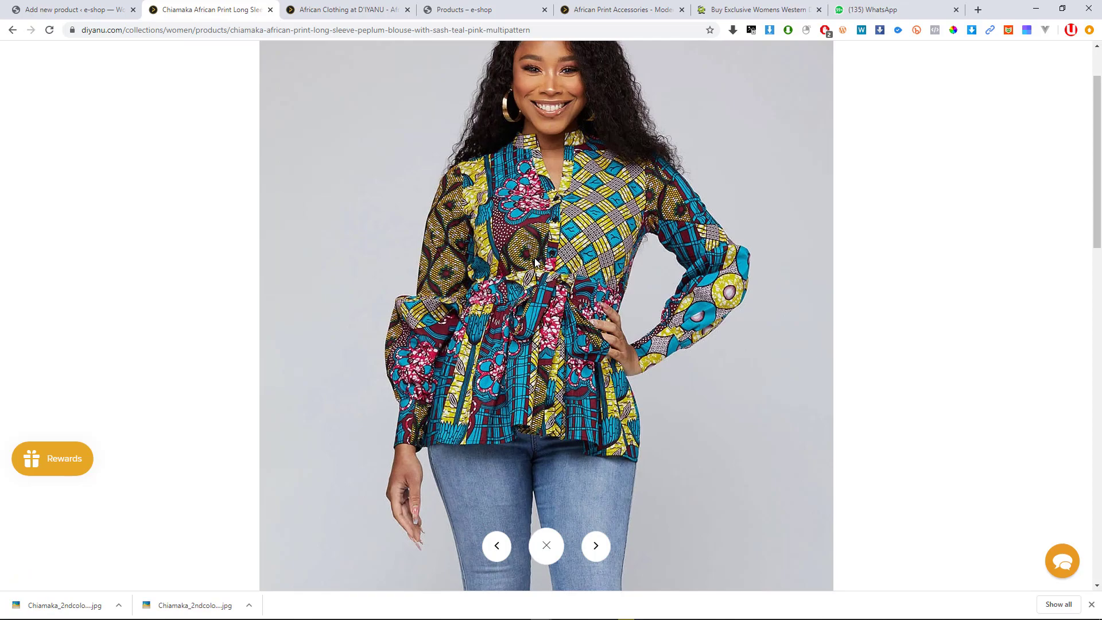
key("Return")
Go to the blouse's back-view photo, enlarge it and save it as Chiamaka_2ndcolor_1_1000x.jpg.
left_click(597, 548)
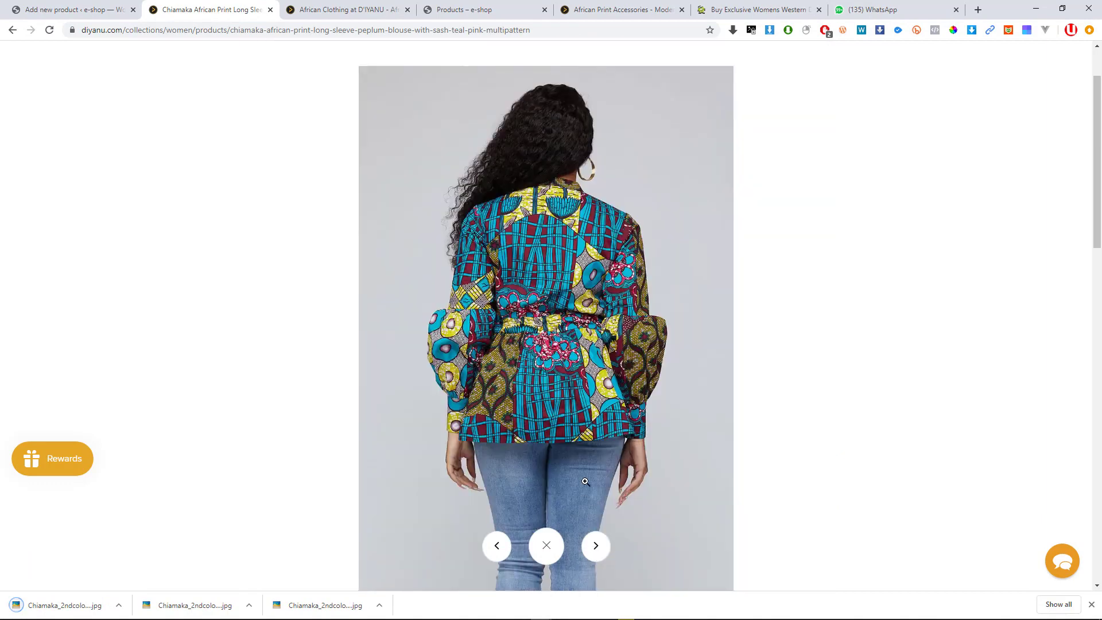
left_click(558, 330)
right_click(560, 332)
left_click(588, 355)
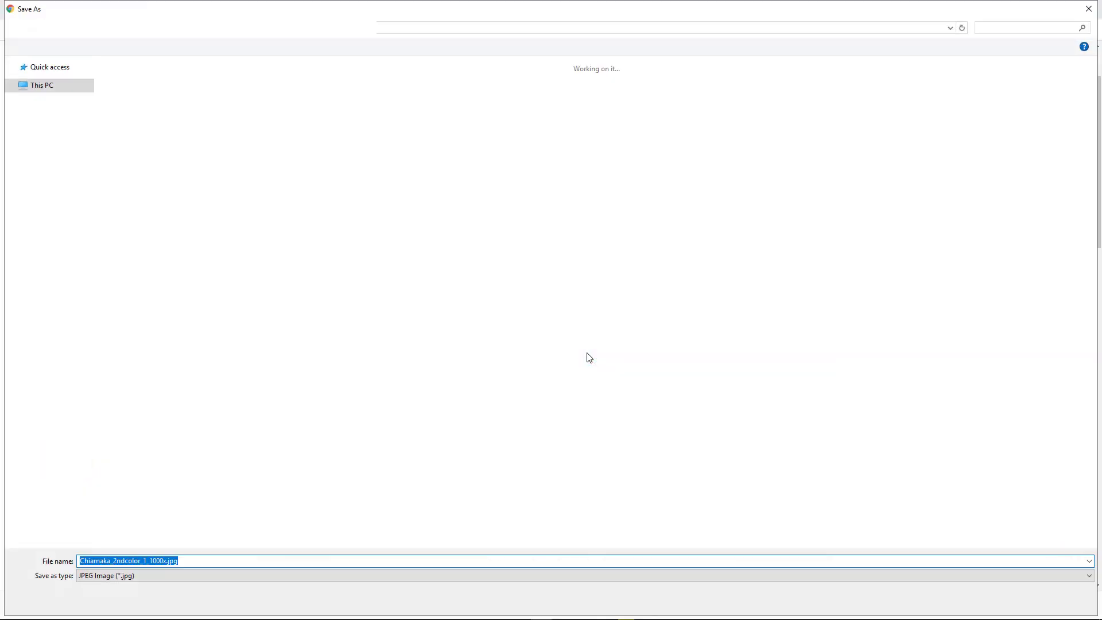
key("Return")
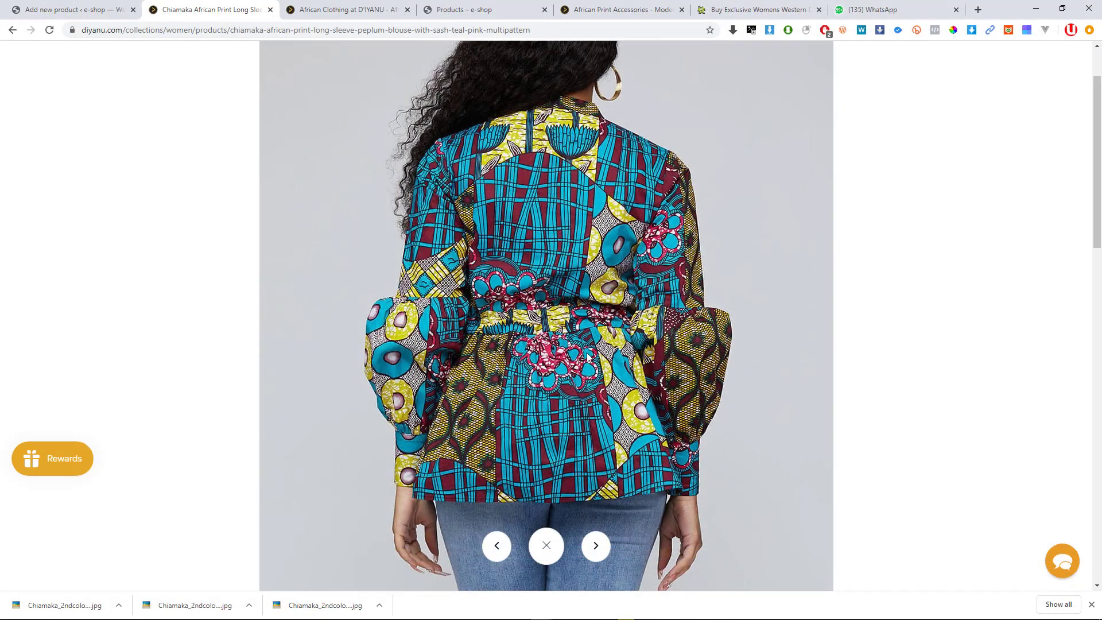
Examine the product page's thumbnails and enlarged photos to check that every blouse image has been saved.
left_click(596, 549)
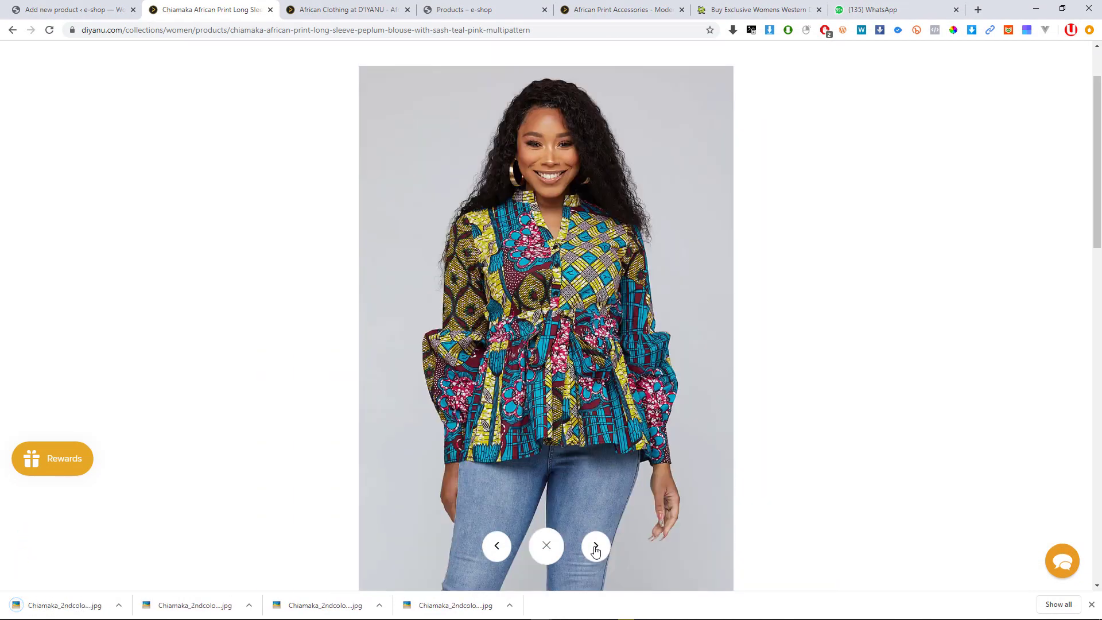
left_click(924, 327)
scroll(541, 381, "down", 7)
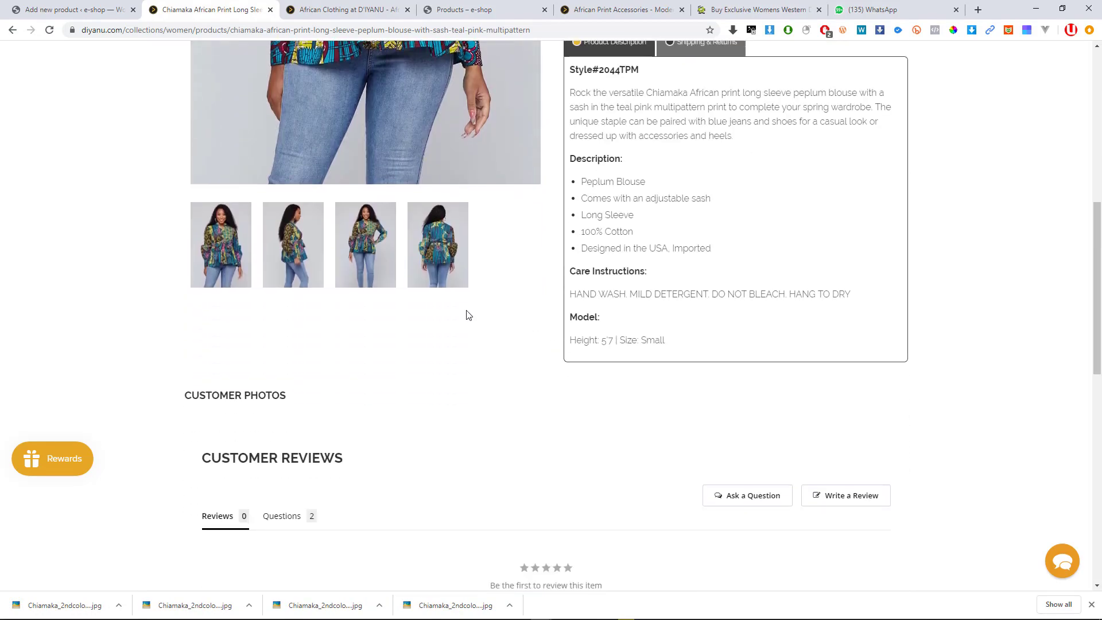
scroll(468, 316, "up", 1)
scroll(384, 313, "up", 3)
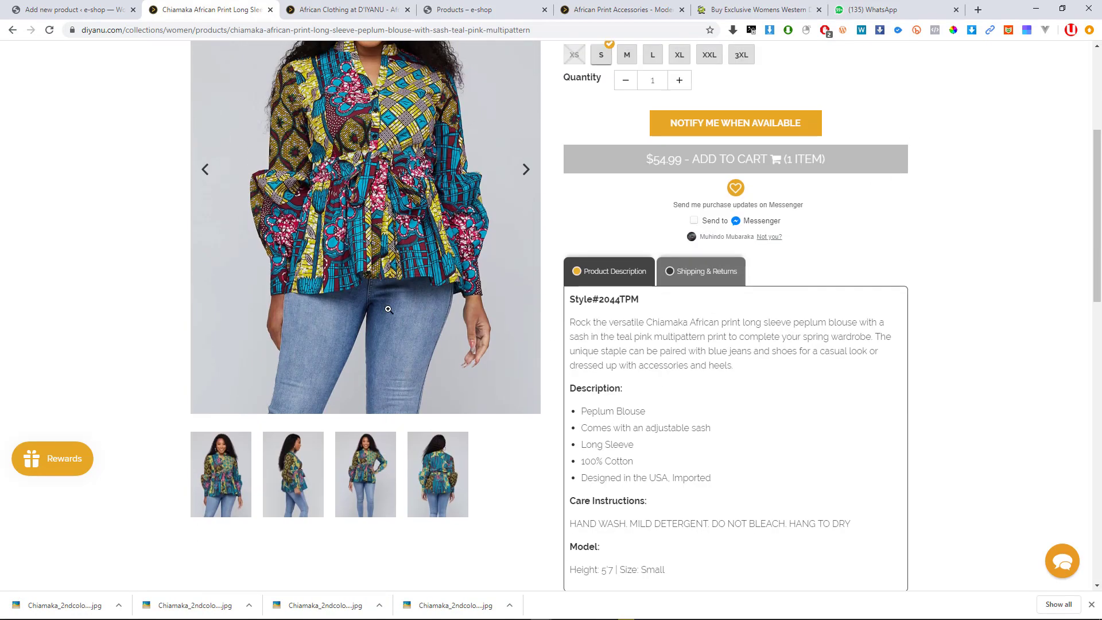
left_click(377, 247)
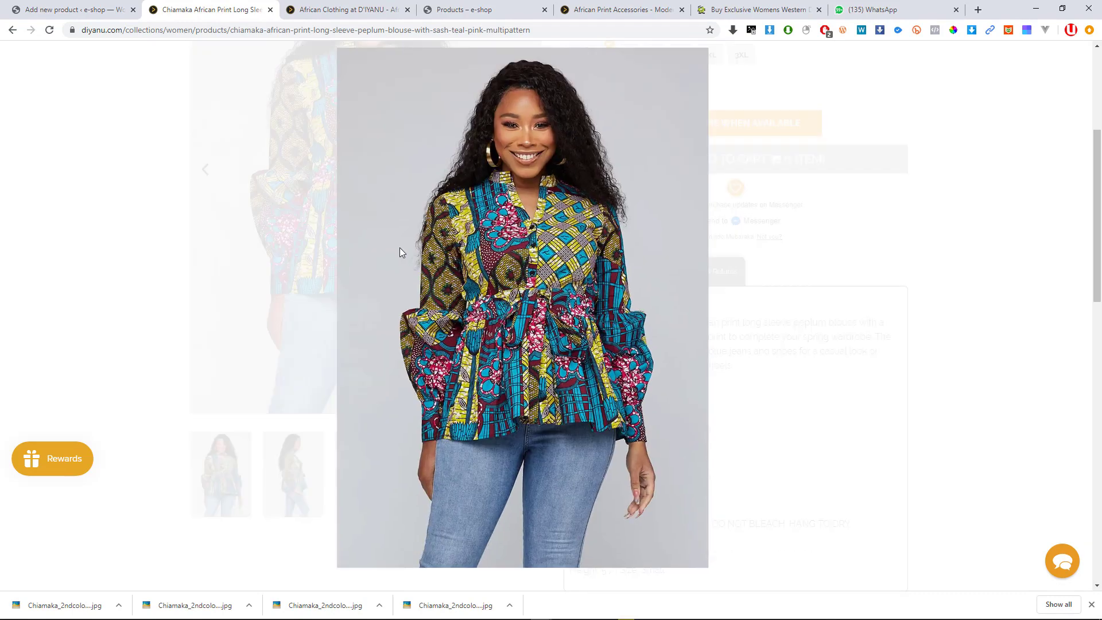
left_click(496, 546)
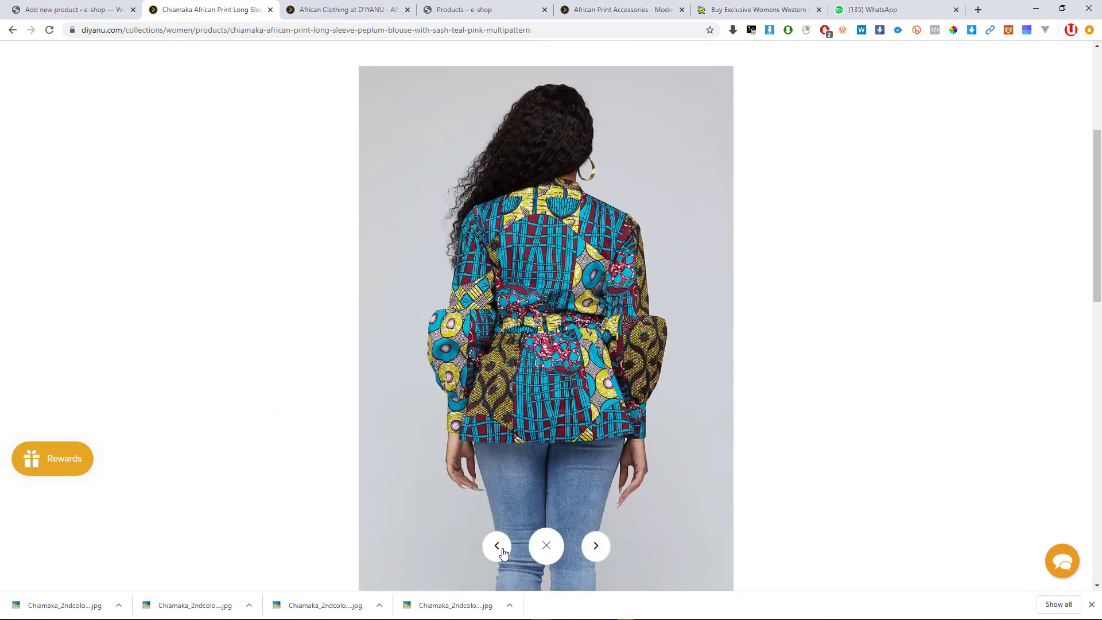
Go back to the blouse's enlarged side-view photo and save it in the woo folder as Chiamaka_2ndcolor_3_1000x (1).jpg.
left_click(497, 546)
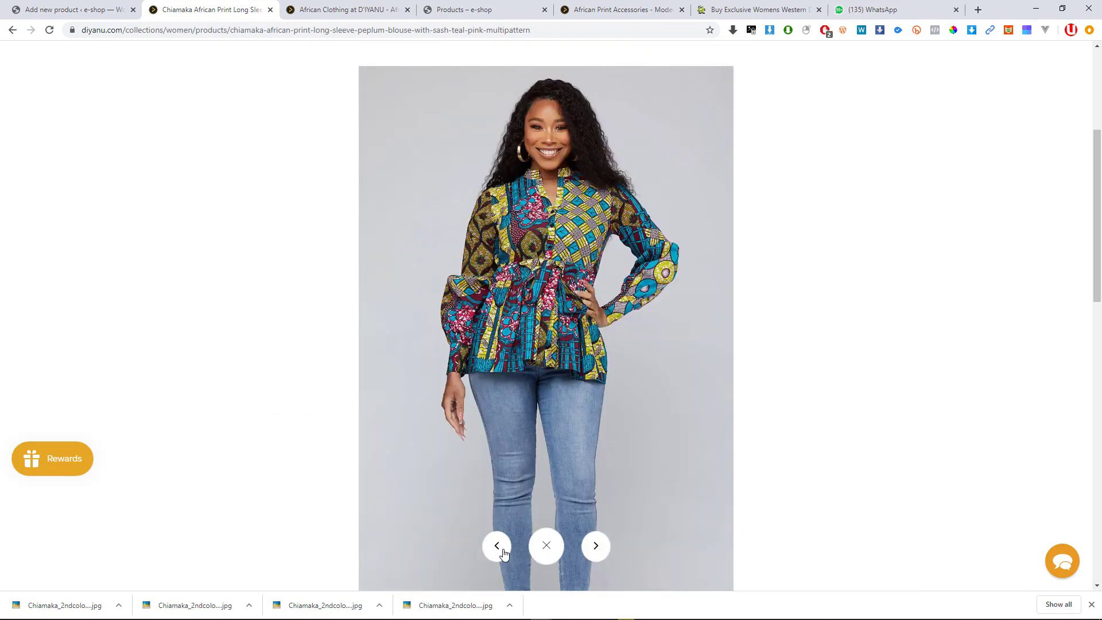
left_click(497, 547)
right_click(559, 298)
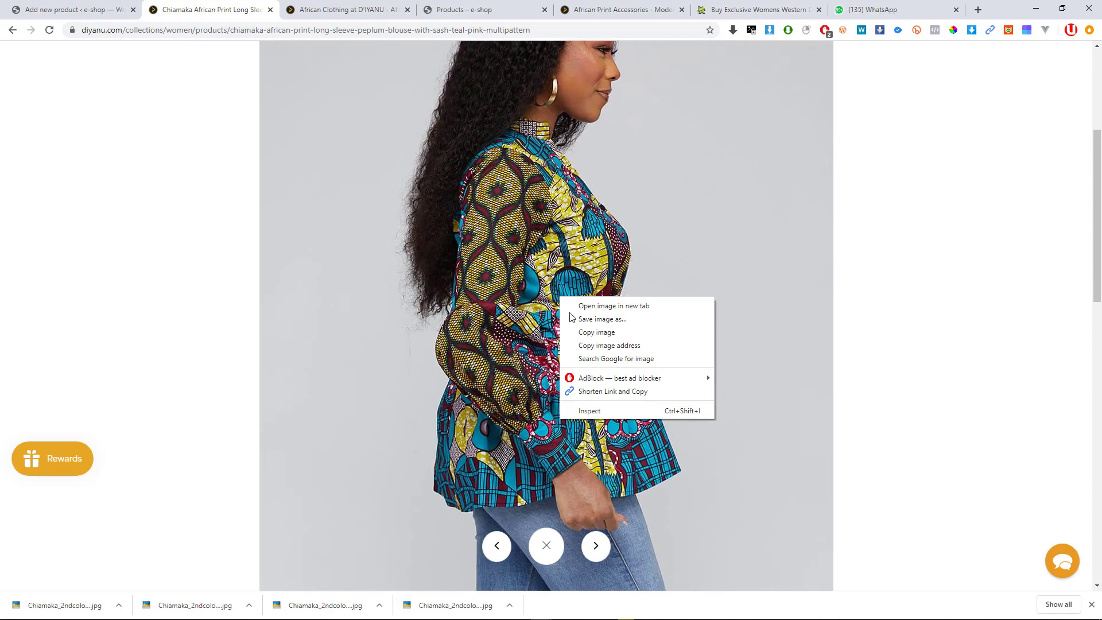
left_click(585, 319)
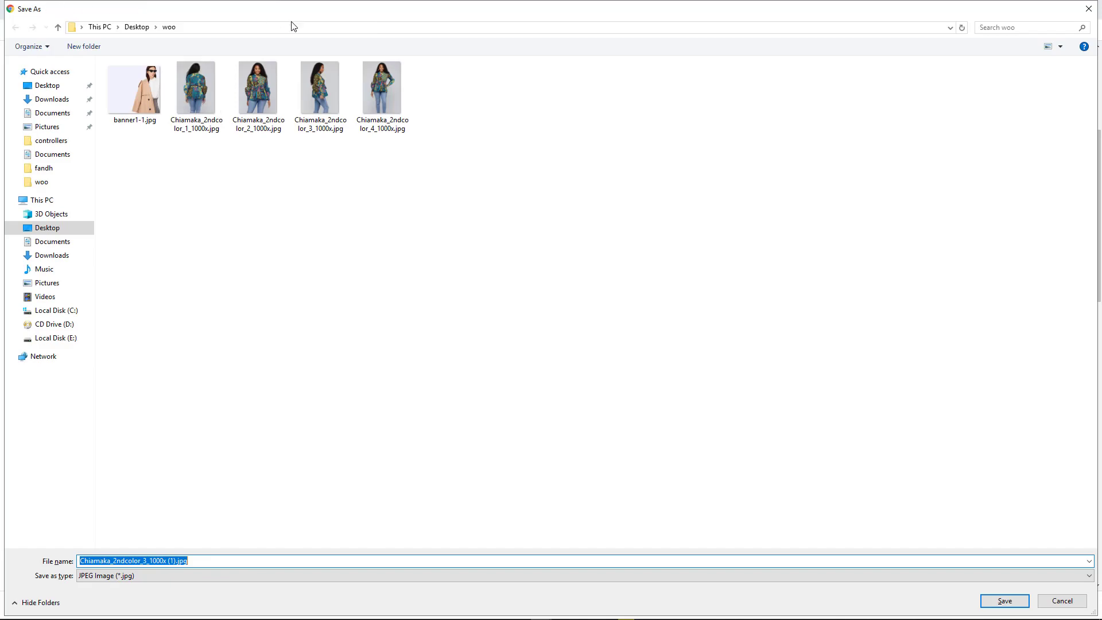
left_click(1012, 601)
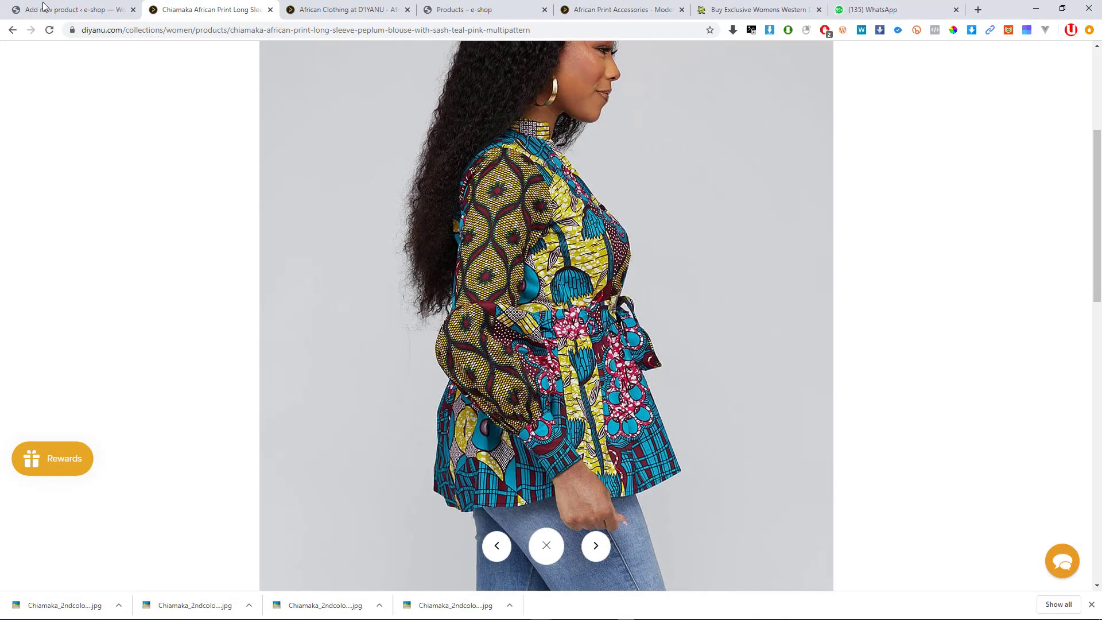
Close the enlarged blouse photo on the D'IYANU product page and return to the WordPress product gallery window.
left_click(69, 7)
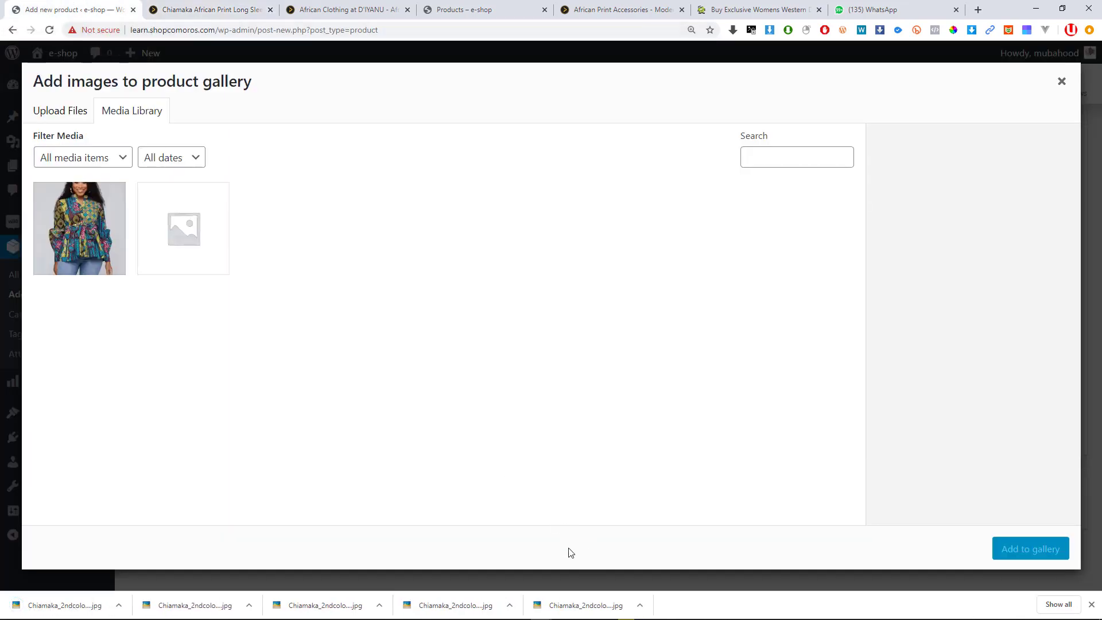
left_click(177, 7)
left_click(1038, 230)
scroll(776, 222, "up", 5)
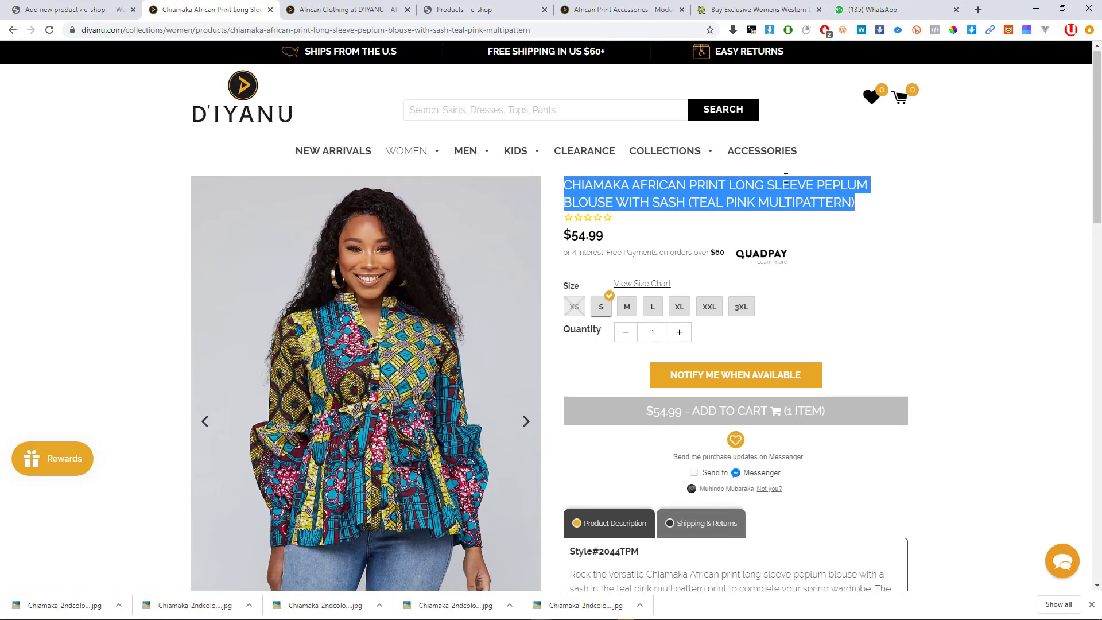
left_click(136, 5)
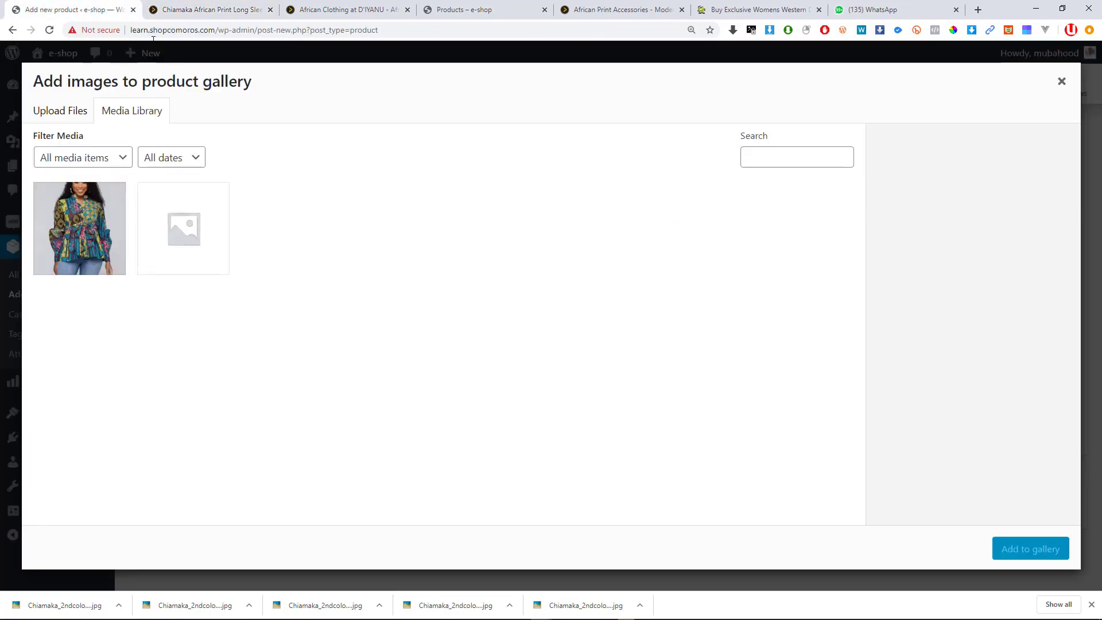
Upload four downloaded Chiamaka blouse photos, including the side, back and hand-on-hip views, to the media library for the product gallery.
left_click(456, 605)
key("Escape")
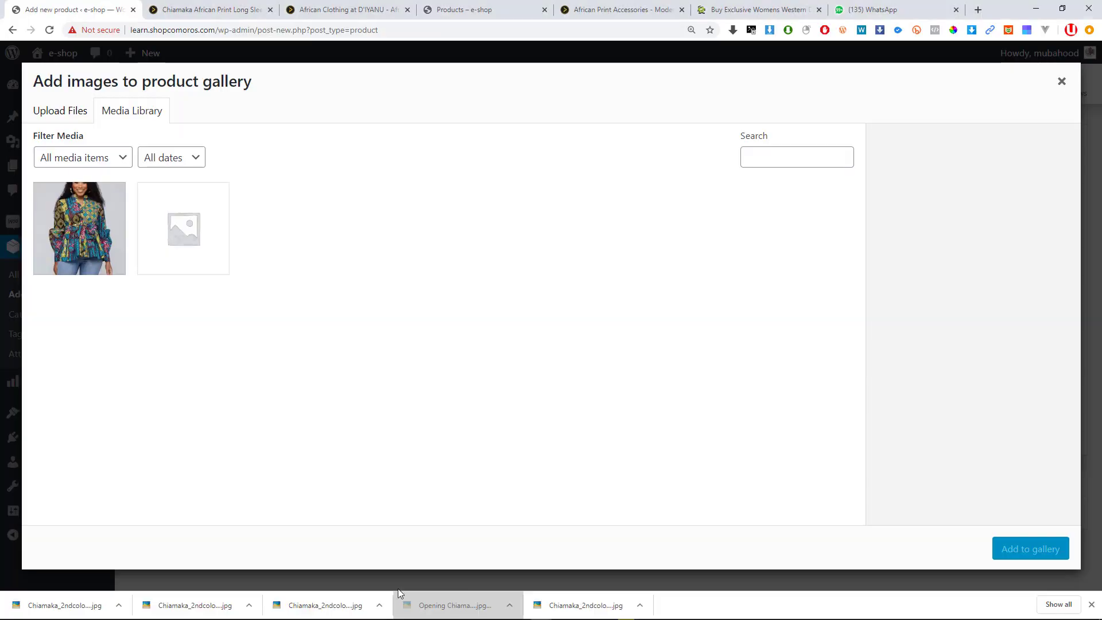
left_click_drag(430, 610, 405, 342)
left_click_drag(332, 601, 356, 359)
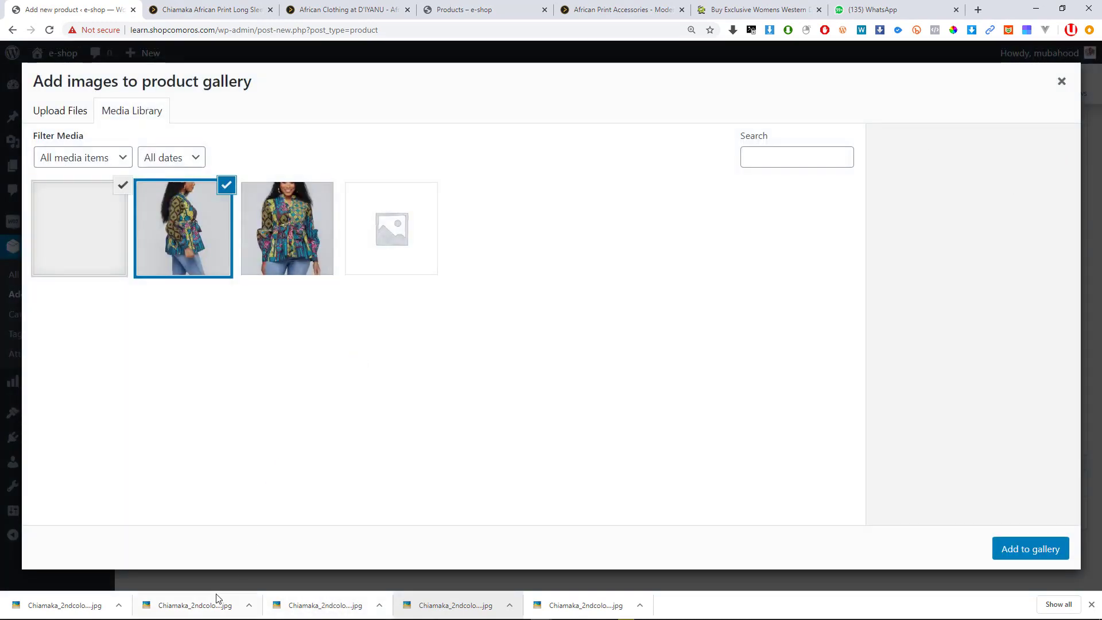
left_click_drag(210, 600, 358, 356)
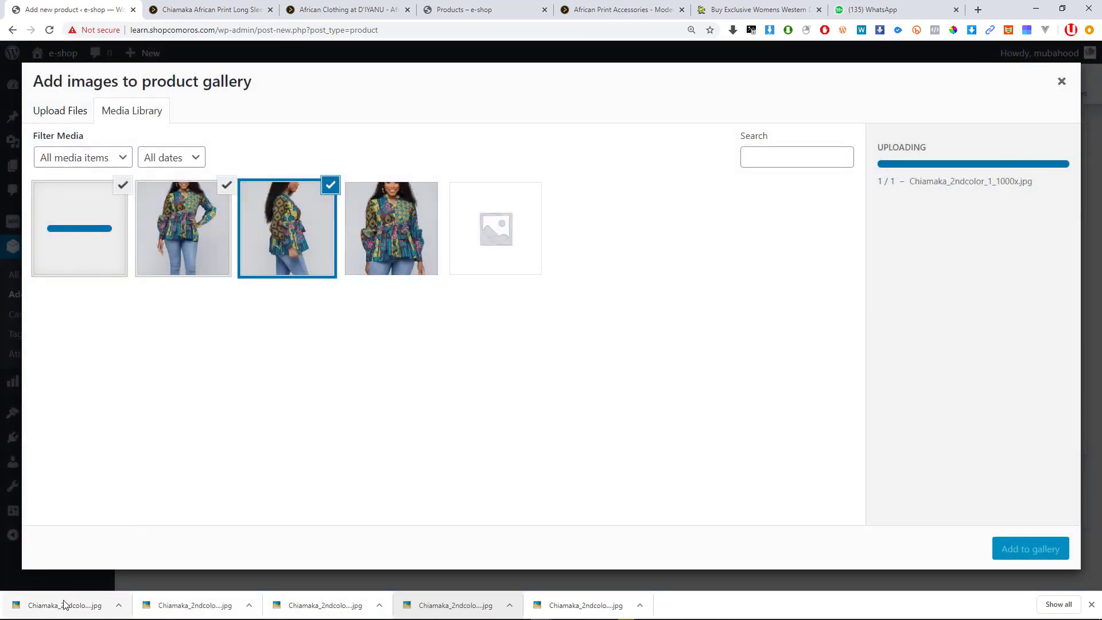
left_click_drag(69, 604, 370, 330)
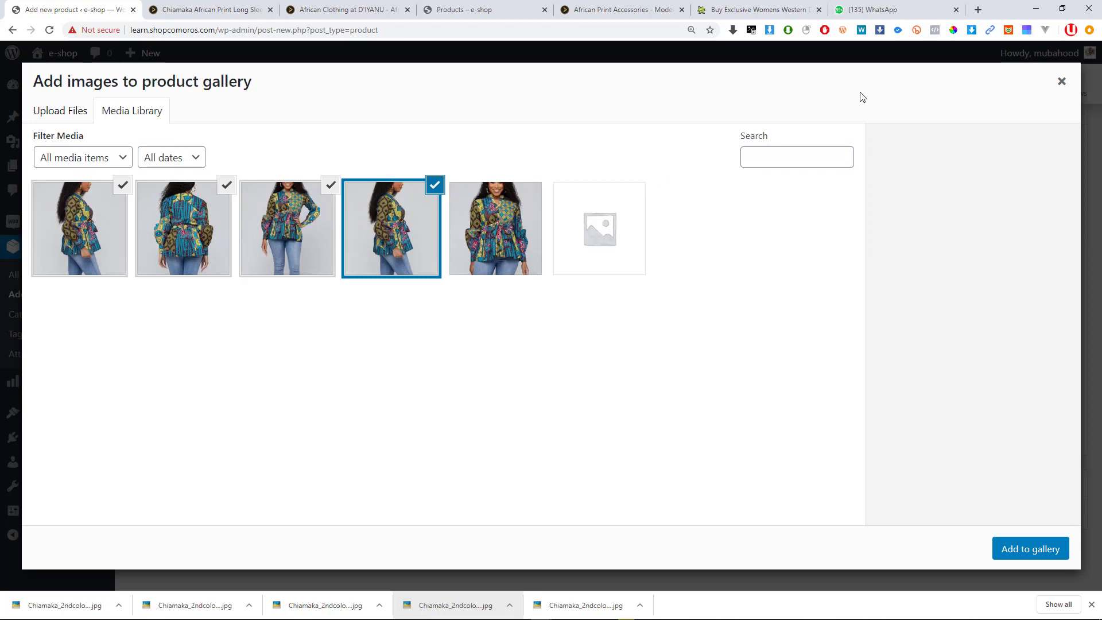
Set the alt text, caption and description of Chiamaka_2ndcolor_3_1000x-1.jpg to "Next CHIAMAKA AFRICAN PRINT LONG SLEEVE PEPLUM BLOUSE WITH SASH (TEAL PINK MULTIPATTERN)".
left_click(75, 244)
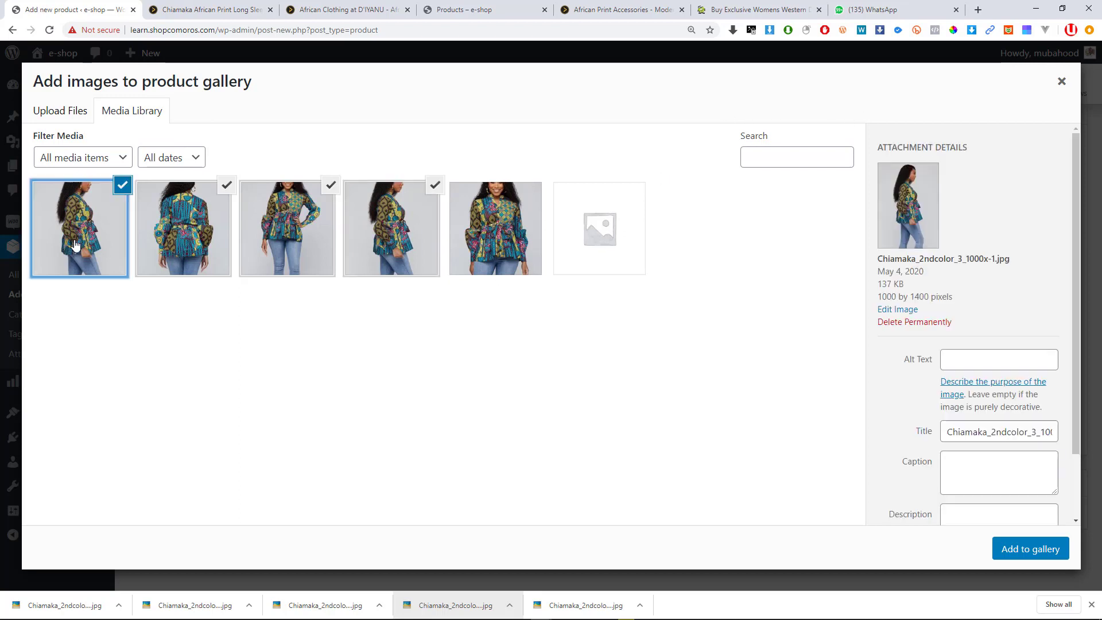
left_click(974, 357)
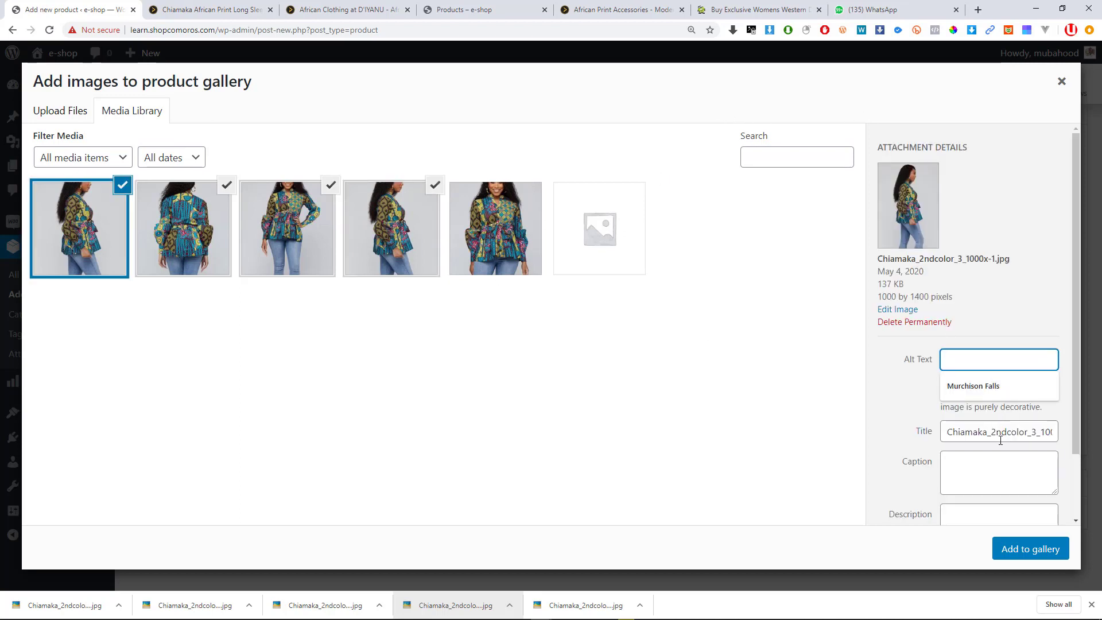
type("Next CHIAMAKA AFRICAN PRINT LONG SLEEVE PEPLUM BLOUSE WITH SASH (TEAL PINK MULTIPATTERN)")
left_click(999, 481)
type("Next CHIAMAKA AFRICAN PRINT LONG SLEEVE PEPLUM BLOUSE WITH SASH (TEAL PINK MULTIPATTERN)")
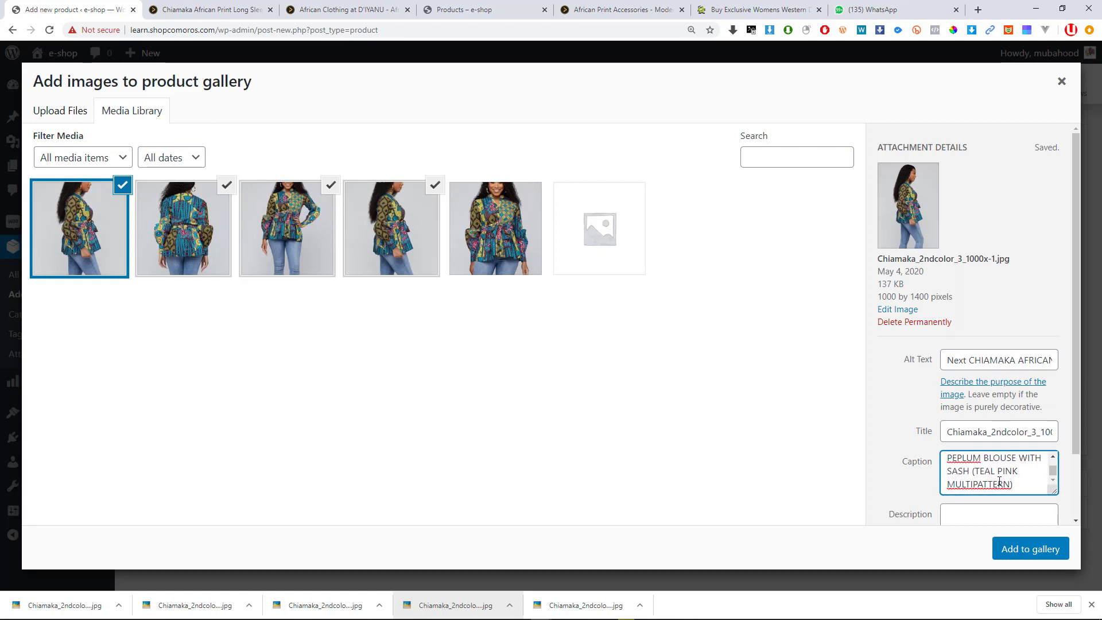
left_click(999, 515)
scroll(976, 494, "down", 1)
key("ctrl+v")
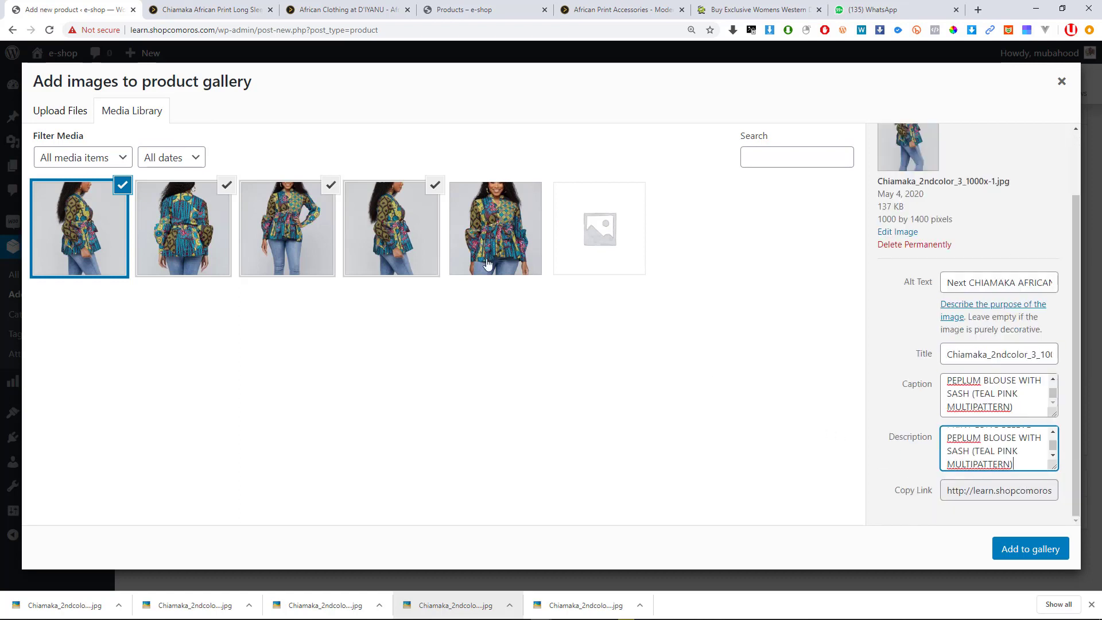
Give the back-view photo Chiamaka_2ndcolor_1_1000x.jpg the same copied blouse name as its alt text, title, caption and description.
left_click(227, 222)
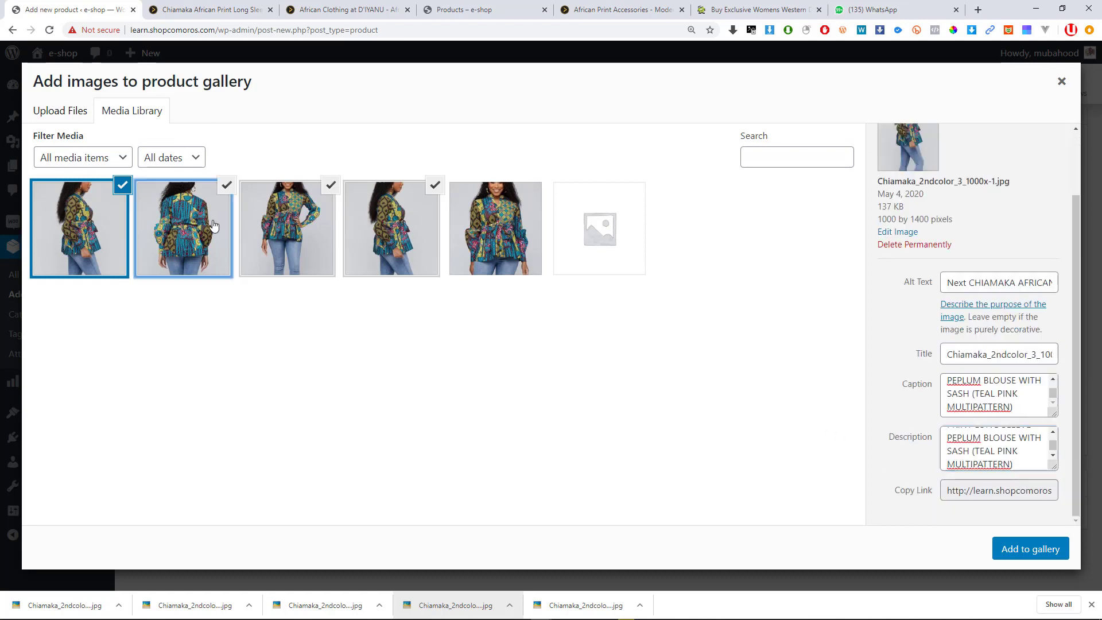
left_click(989, 279)
key("ctrl+v")
left_click(990, 354)
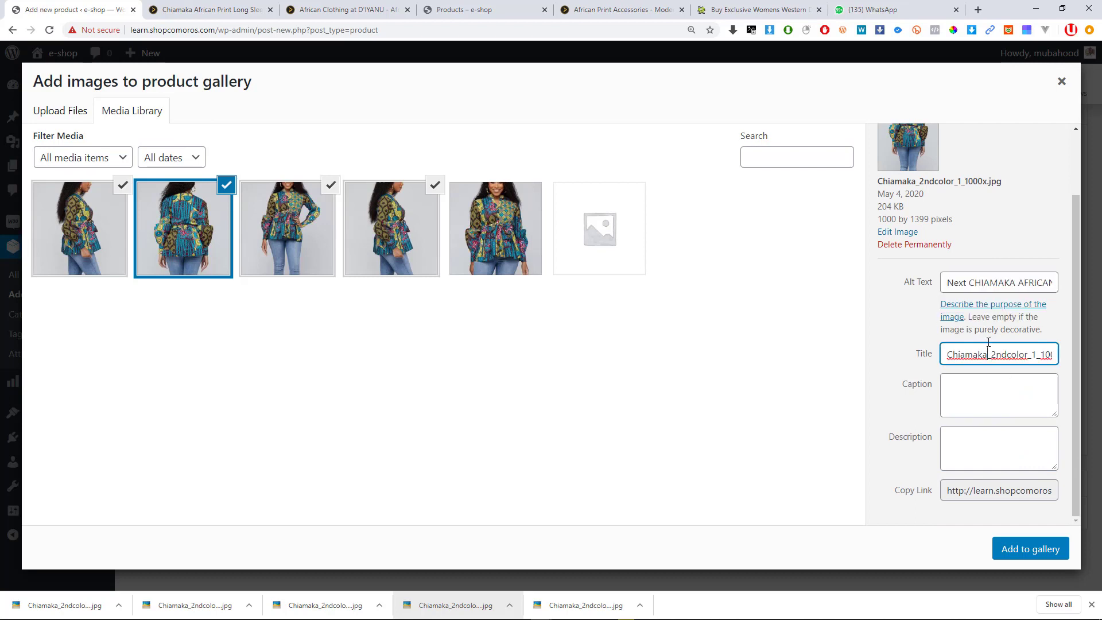
key("ctrl+a")
key("ctrl+v")
left_click(992, 391)
type("Next CHIAMAKA AFRICAN PRINT LONG SLEEVE PEPLUM BLOUSE WITH SASH (TEAL PINK MULTIPATTERN)")
left_click(1003, 450)
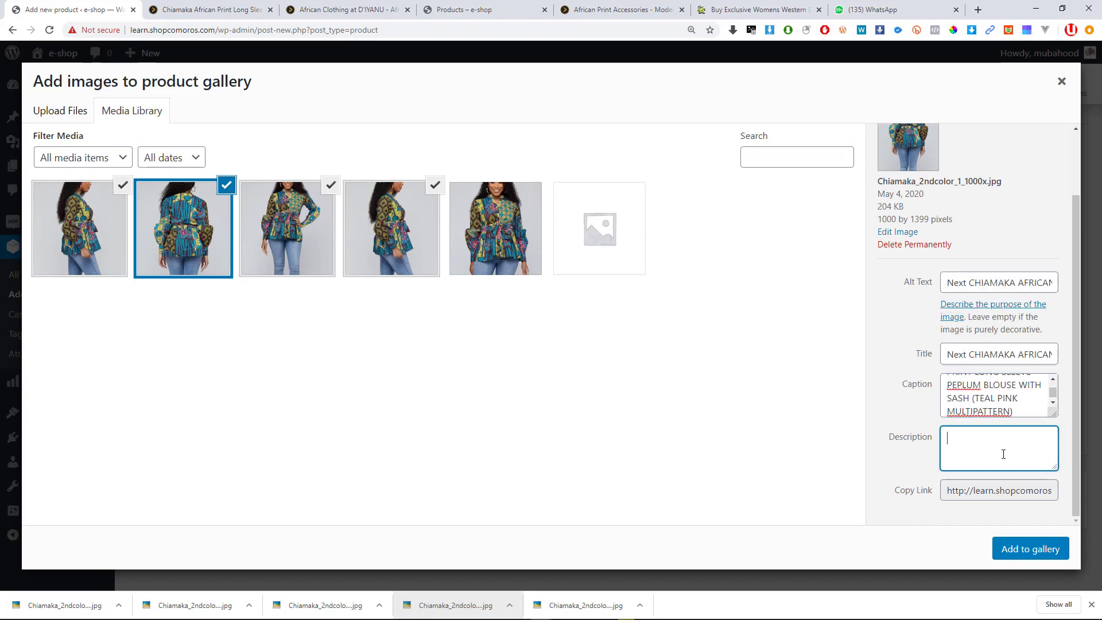
type("Next CHIAMAKA AFRICAN PRINT LONG SLEEVE PEPLUM BLOUSE WITH SASH (TEAL PINK MULTIPATTERN)")
Fill the alt text, title, caption and description of the hand-on-hip photo Chiamaka_2ndcolor_4_1000x.jpg with the copied blouse name.
left_click(286, 256)
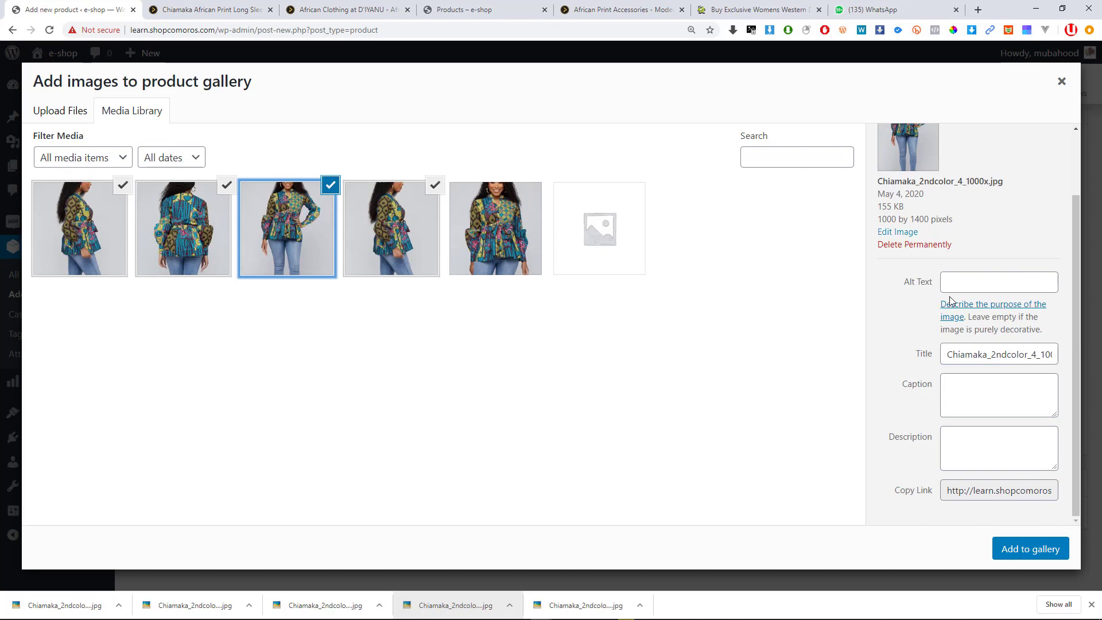
left_click(990, 285)
key("ctrl+v")
left_click(978, 354)
key("ctrl+a")
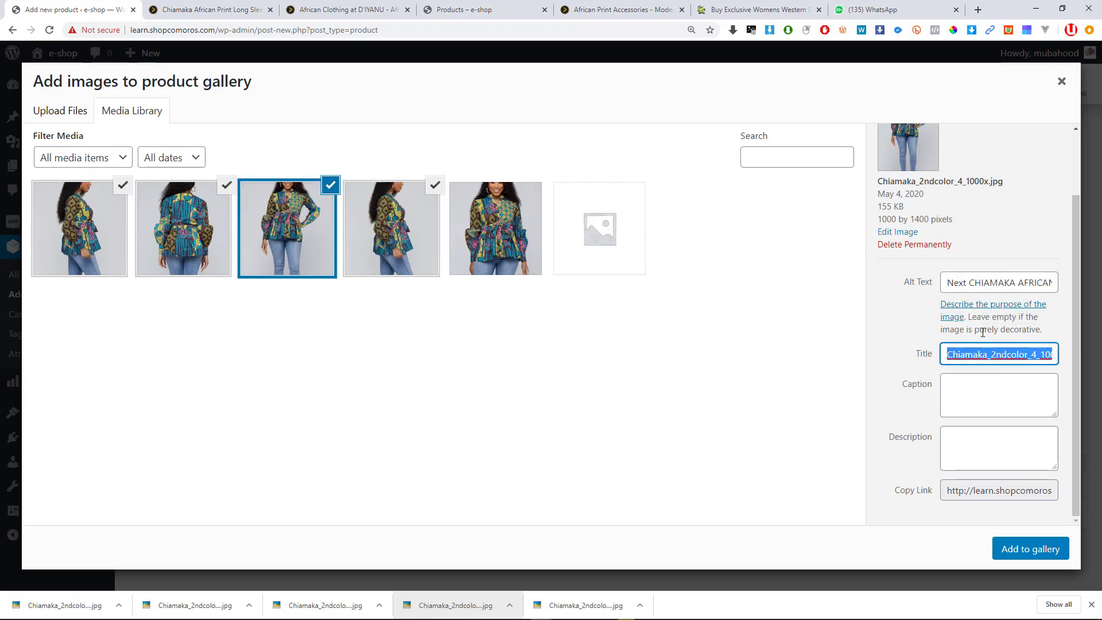
key("ctrl+v")
left_click(990, 409)
type("Next CHIAMAKA AFRICAN PRINT LONG SLEEVE PEPLUM BLOUSE WITH SASH (TEAL PINK MULTIPATTERN)")
left_click(981, 435)
type("Next CHIAMAKA AFRICAN PRINT LONG SLEEVE PEPLUM BLOUSE WITH SASH (TEAL PINK MULTIPATTERN)")
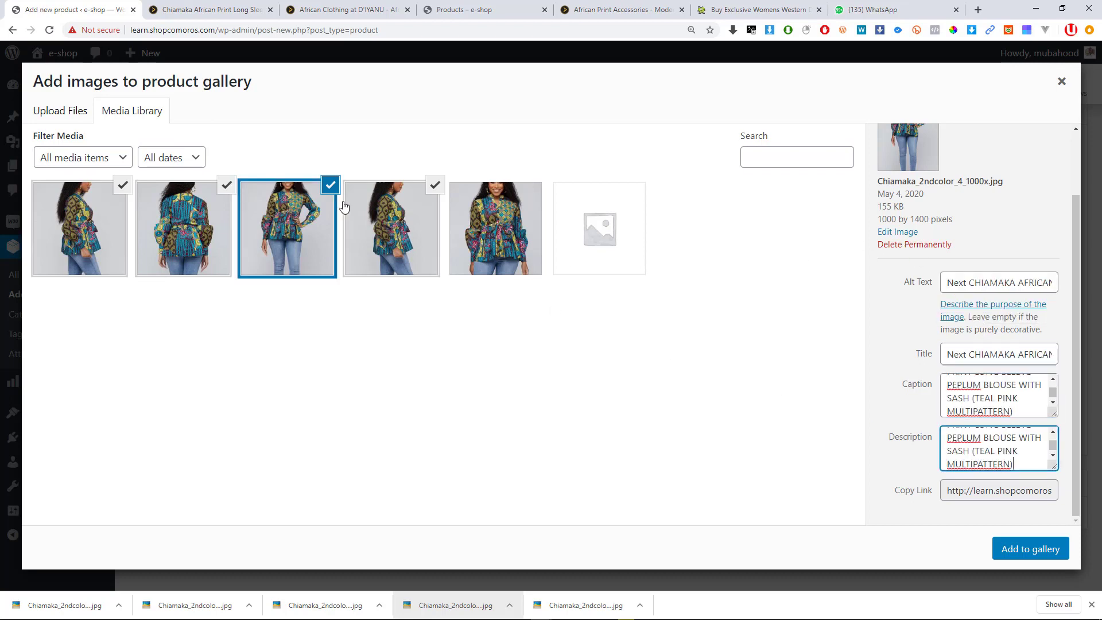
Enter the copied blouse name as alt text, title, caption and description of Chiamaka_2ndcolor_3_1000x.jpg, and add the four selected photos to the product gallery.
left_click(385, 226)
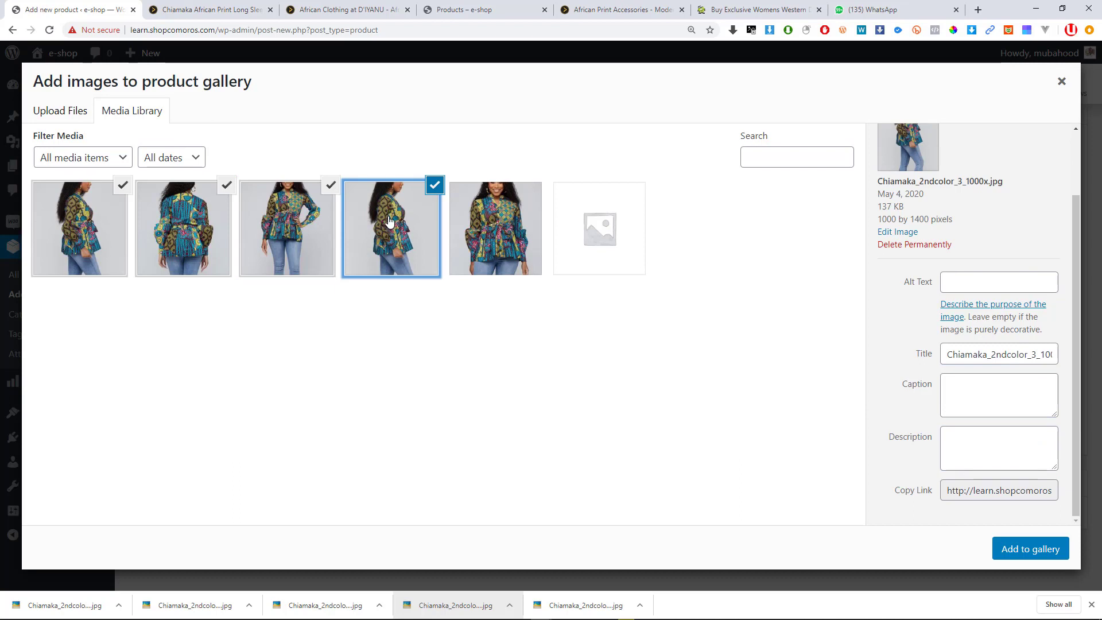
left_click(993, 285)
left_click(948, 313)
left_click(968, 351)
double_click(972, 348)
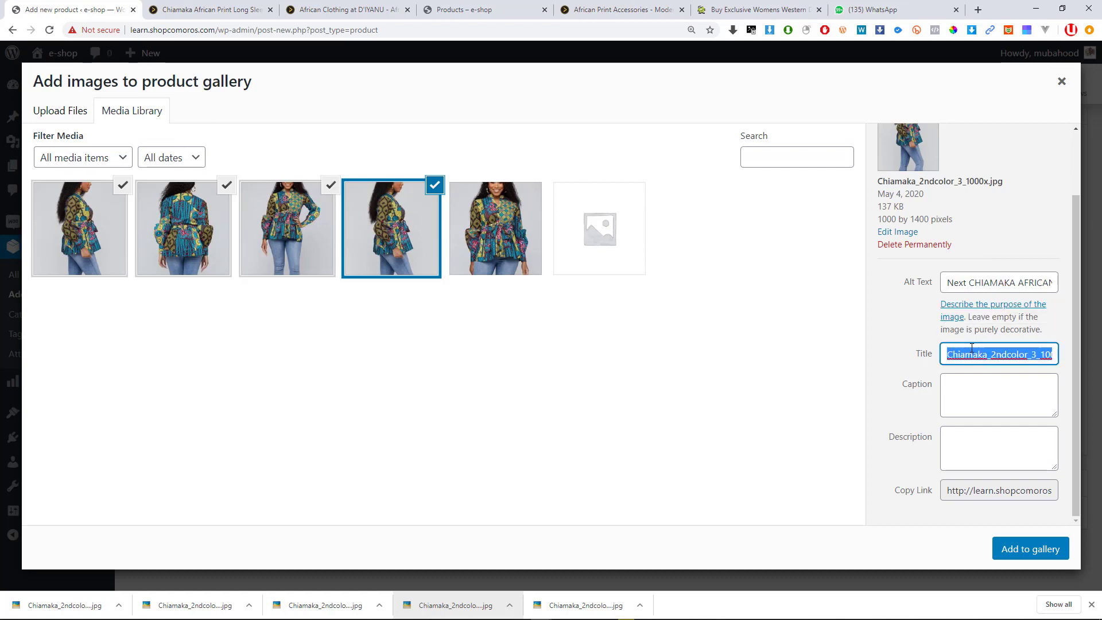
type("Next CHIAMAKA AFRICAN PRINT LONG SLEEVE PEPLUM BLOUSE WITH SASH (TEAL PINK MULTIPATTERN)")
left_click(1032, 396)
type("Next CHIAMAKA AFRICAN PRINT LONG SLEEVE PEPLUM BLOUSE WITH SASH (TEAL PINK MULTIPATTERN)")
left_click(1017, 448)
type("Next CHIAMAKA AFRICAN PRINT LONG SLEEVE PEPLUM BLOUSE WITH SASH (TEAL PINK MULTIPATTERN)")
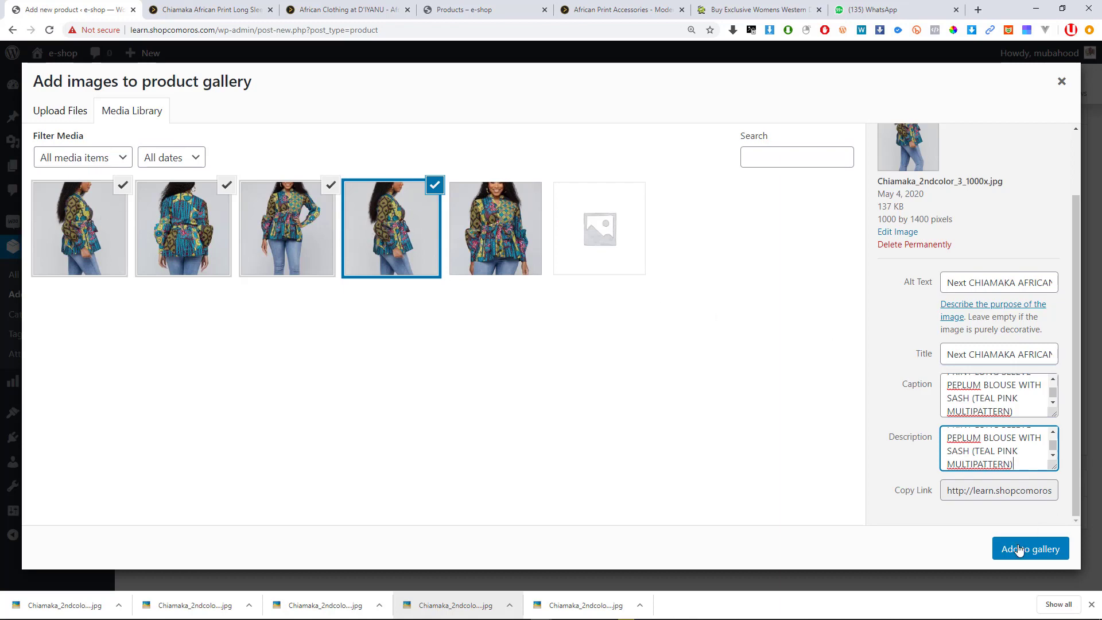
left_click(1051, 548)
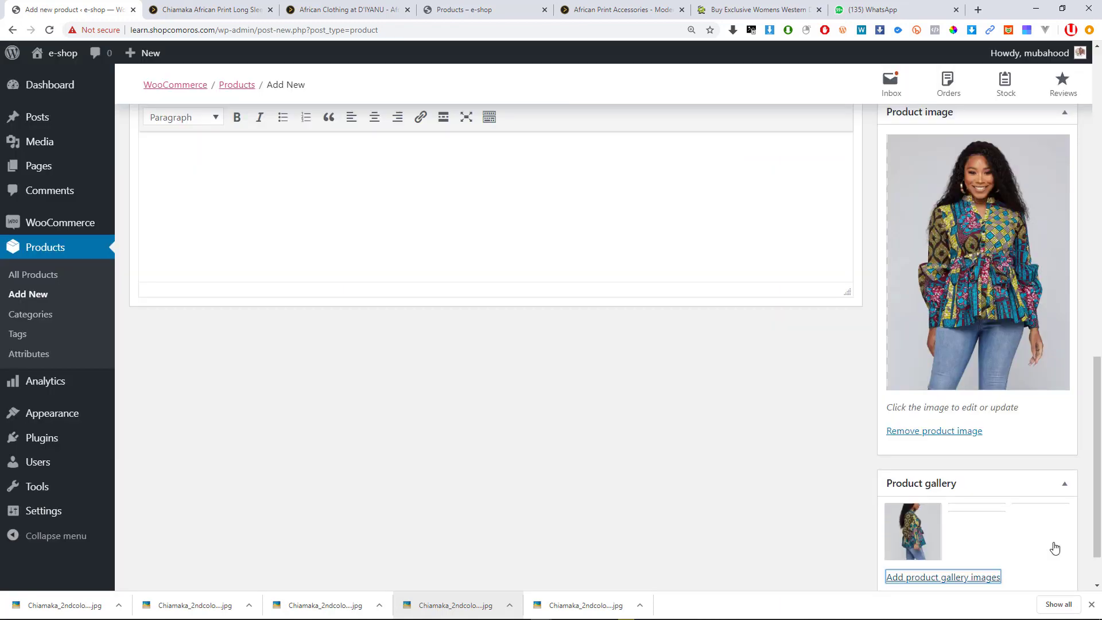
Review the new product form, checking the gallery, product image, tags, categories, product data and empty description.
scroll(1028, 418, "down", 2)
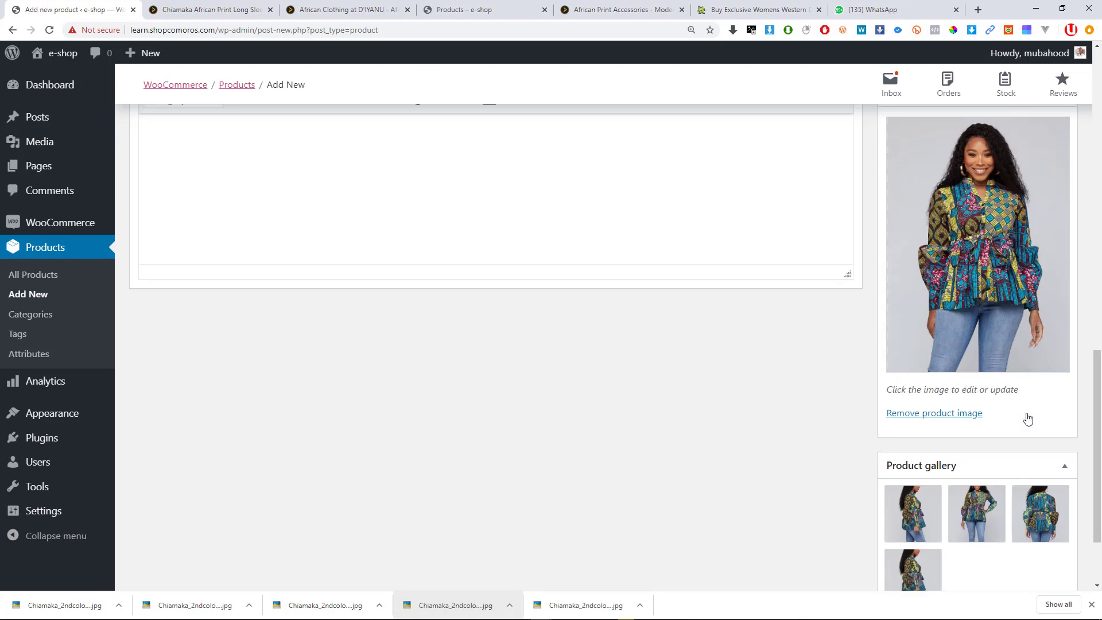
scroll(862, 382, "up", 8)
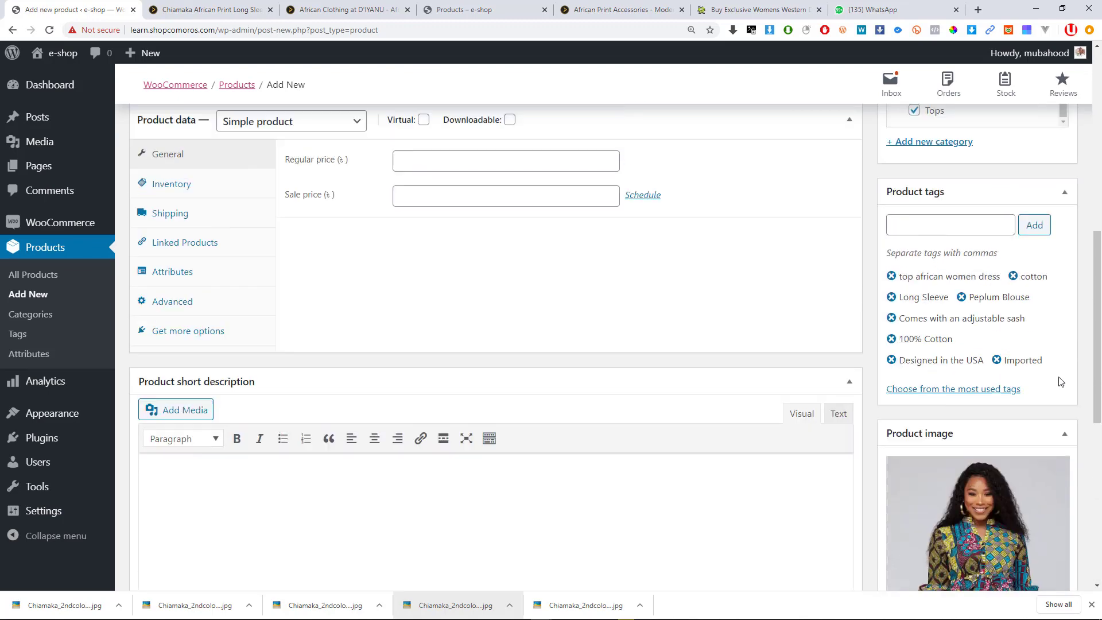
scroll(1026, 358, "down", 6)
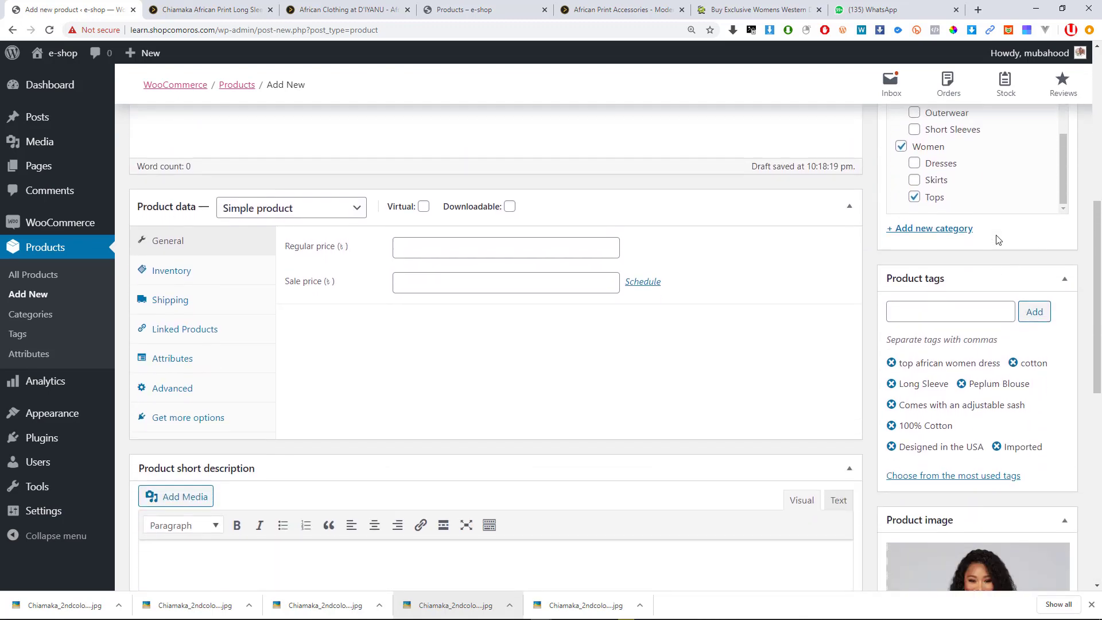
scroll(973, 336, "down", 5)
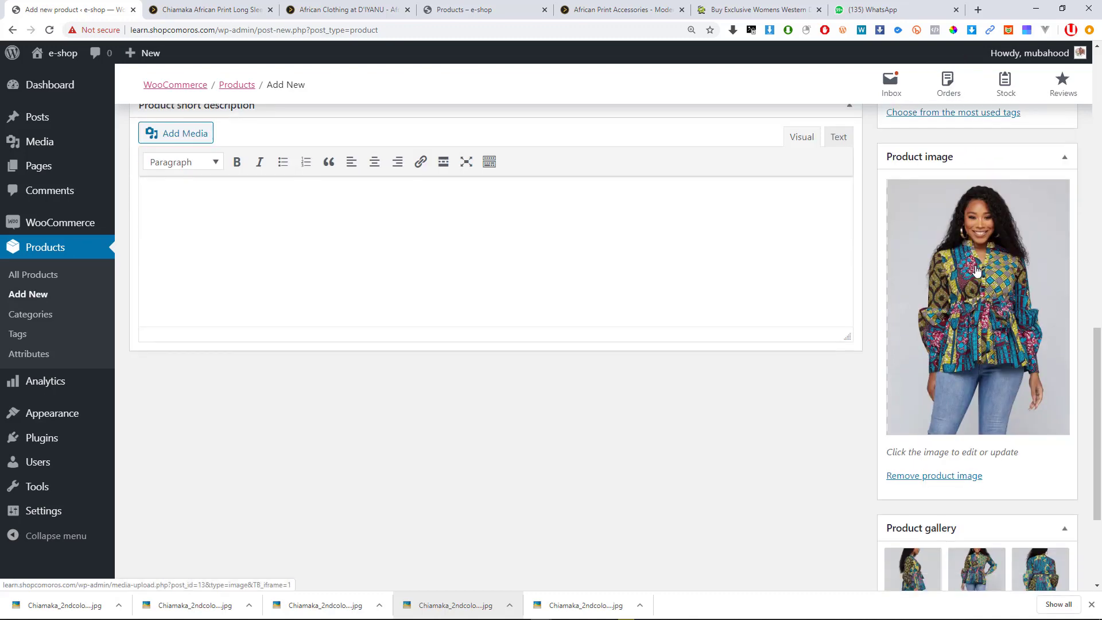
scroll(388, 421, "up", 12)
scroll(357, 340, "up", 5)
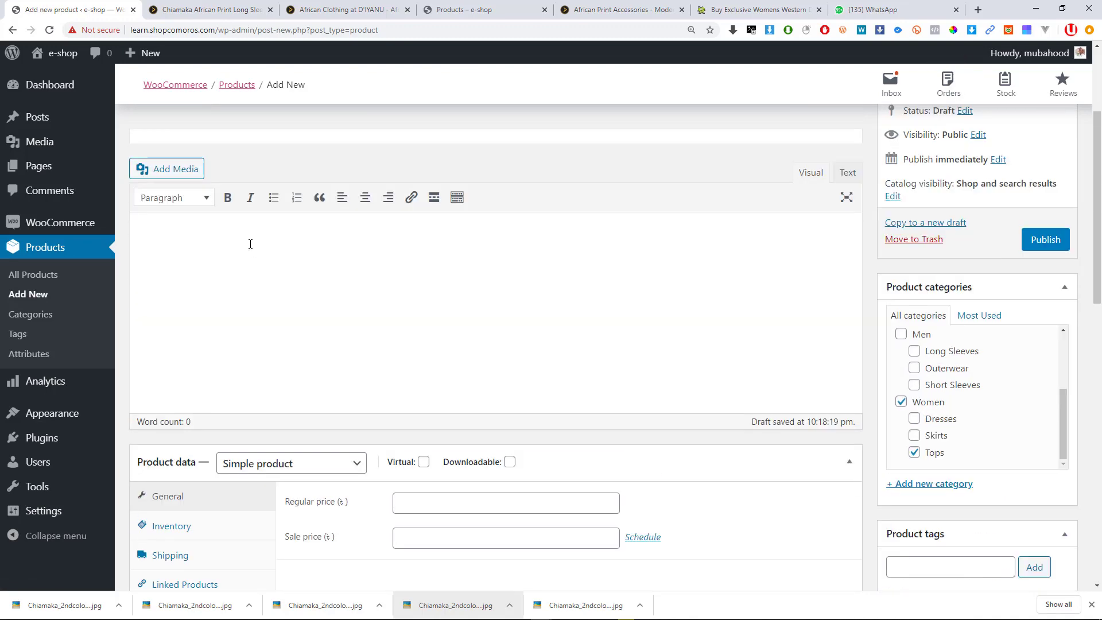
scroll(313, 328, "down", 1)
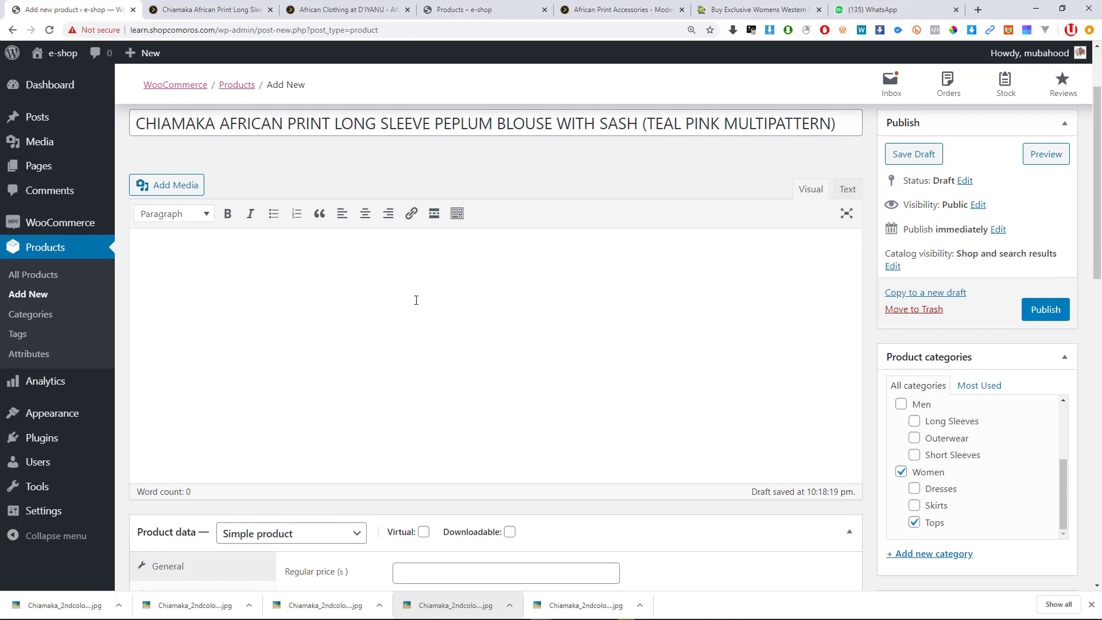
scroll(416, 300, "down", 2)
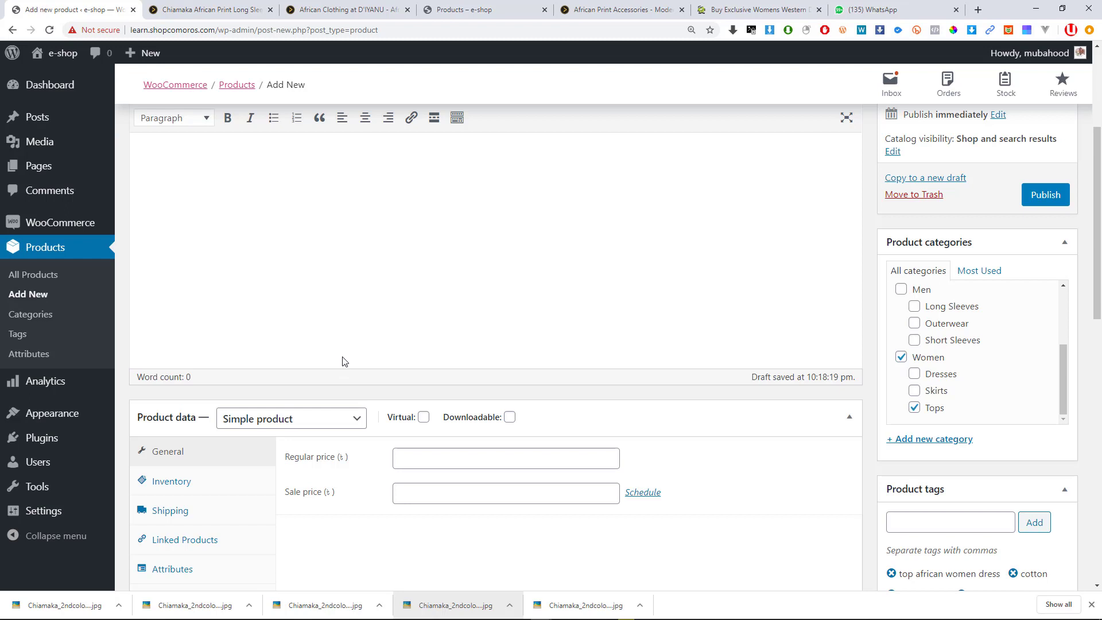
scroll(431, 209, "up", 3)
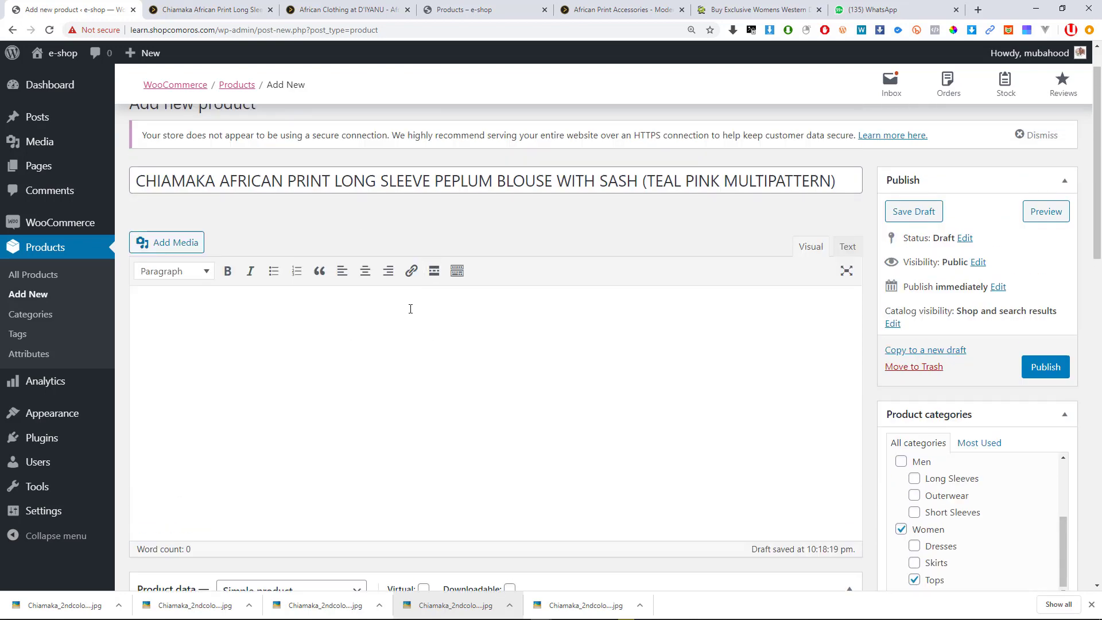
Examine the product description and the Shipping & Returns information on the blouse's D'IYANU page.
left_click(206, 9)
scroll(762, 264, "down", 4)
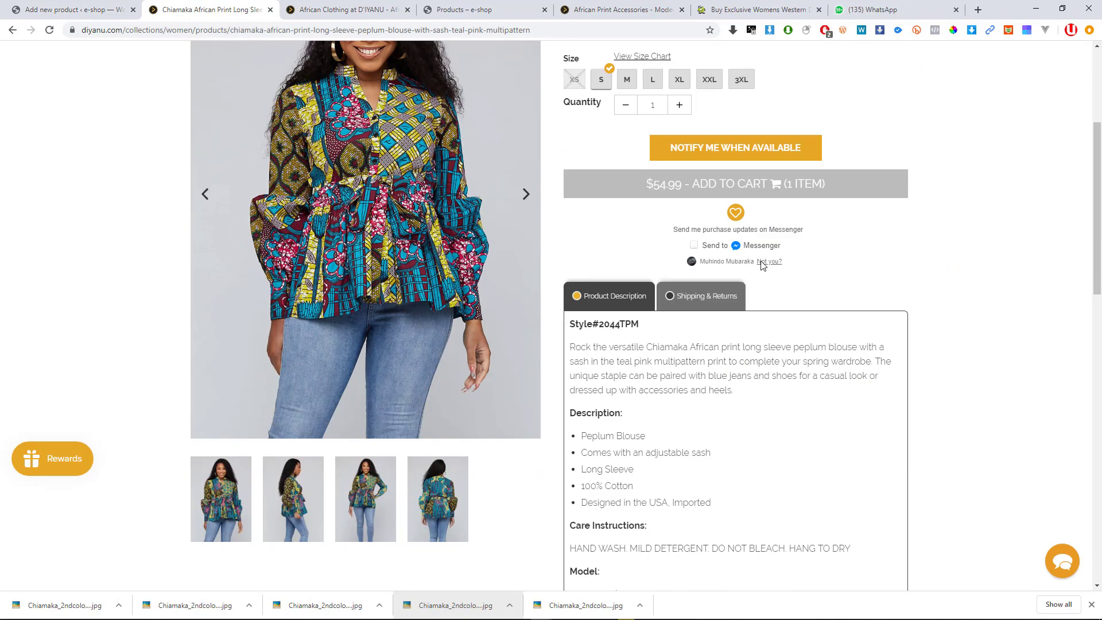
left_click(719, 305)
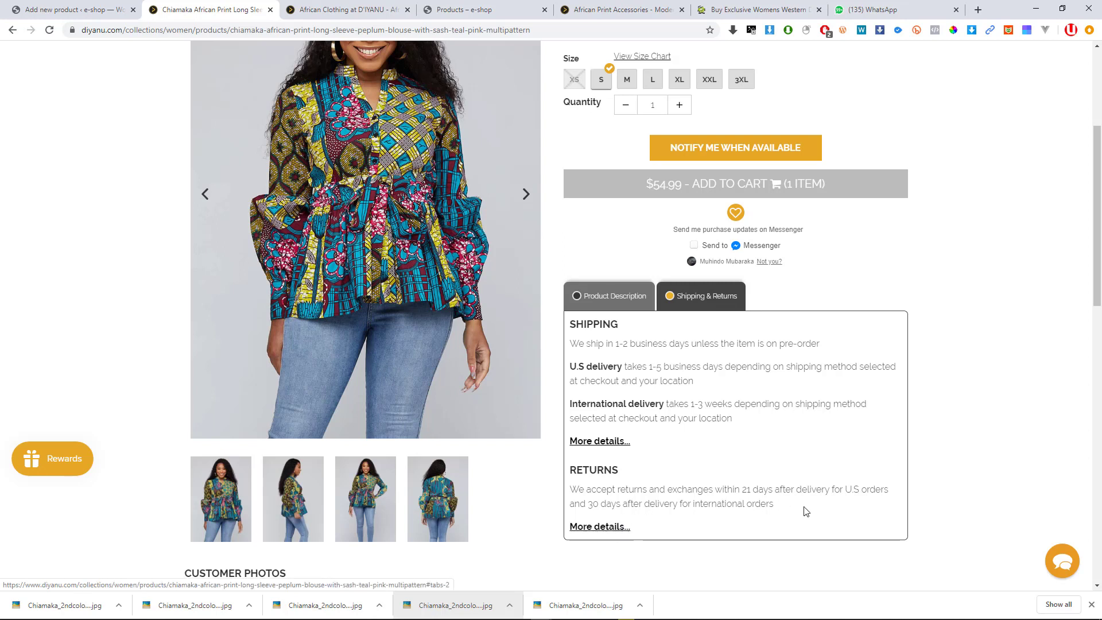
Copy the full Shipping & Returns text, including both headings and the "More details..." links, from the blouse's D'IYANU page.
triple_click(746, 485)
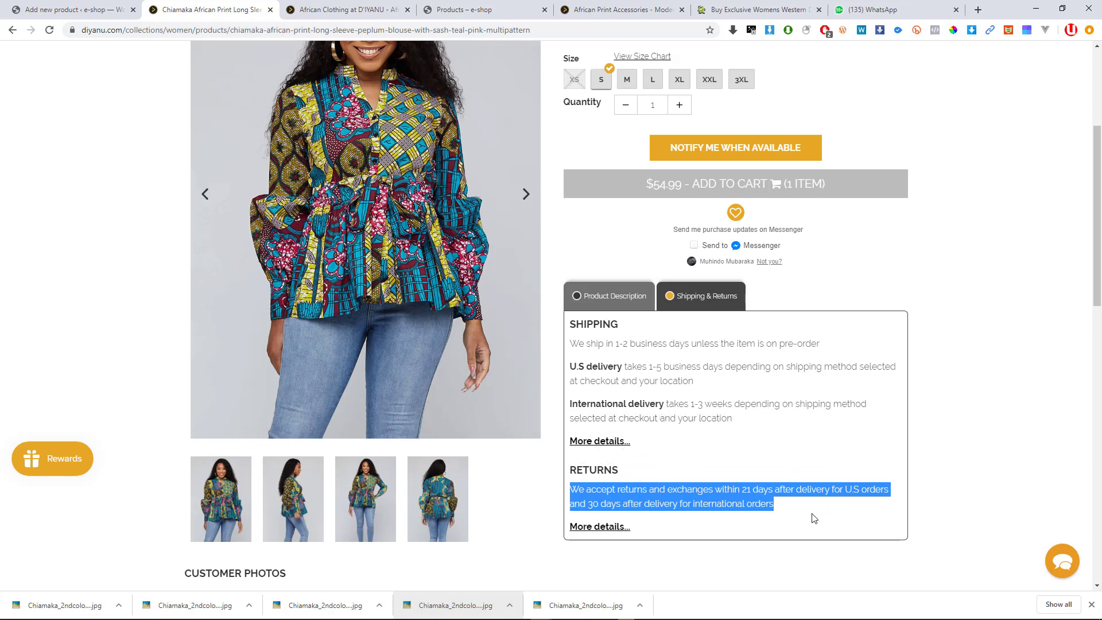
left_click_drag(569, 325, 657, 535)
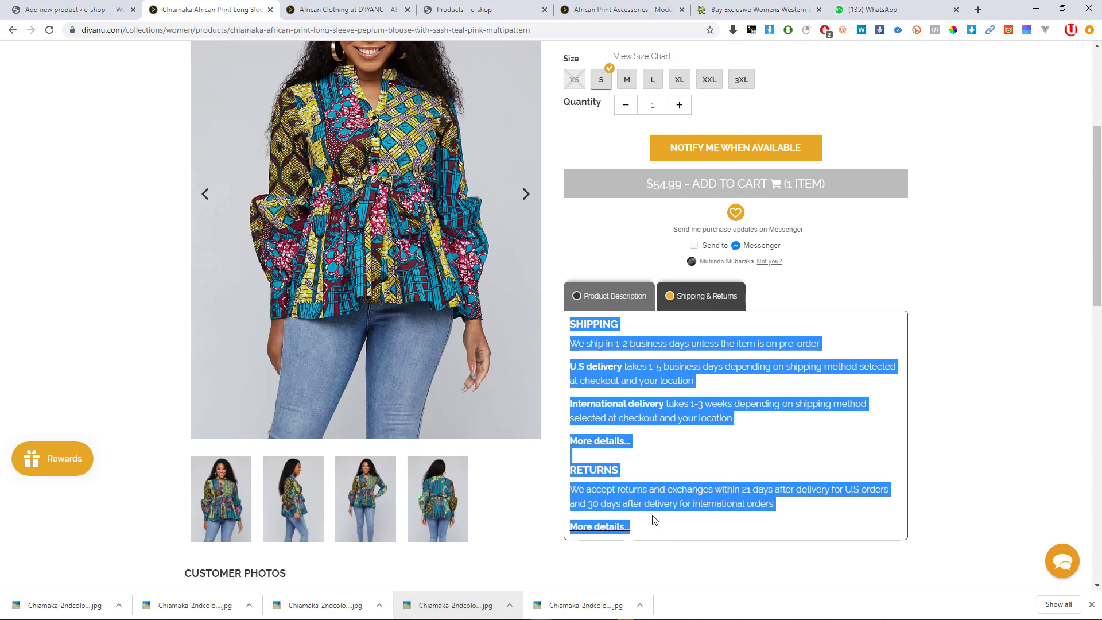
right_click(640, 428)
left_click(673, 423)
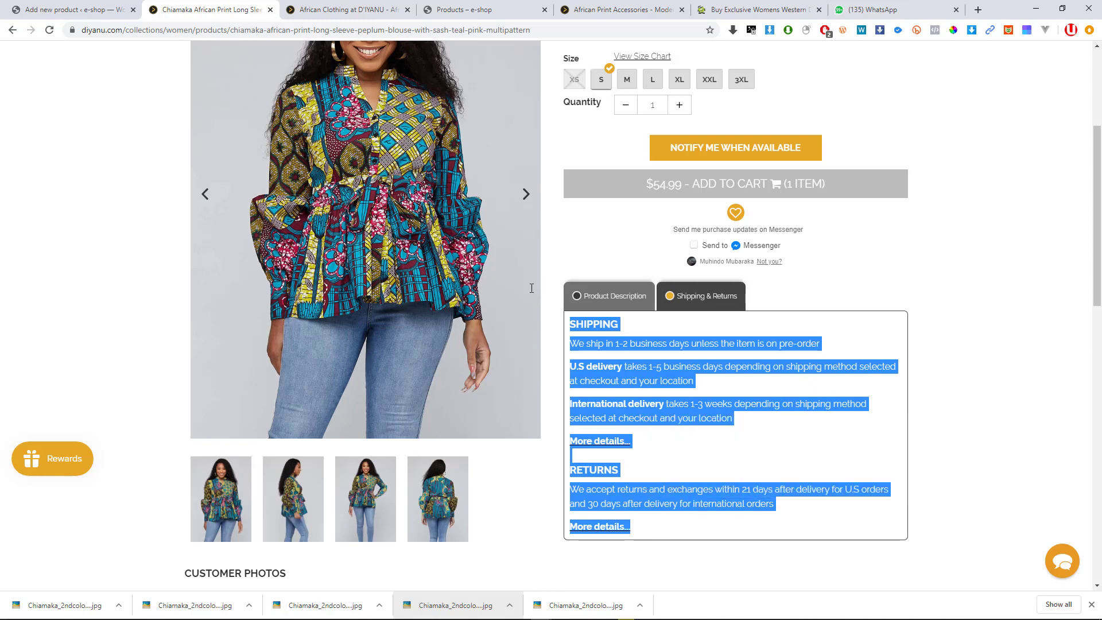
Try the copied shipping and returns text as plain text in the new product's main description.
left_click(80, 9)
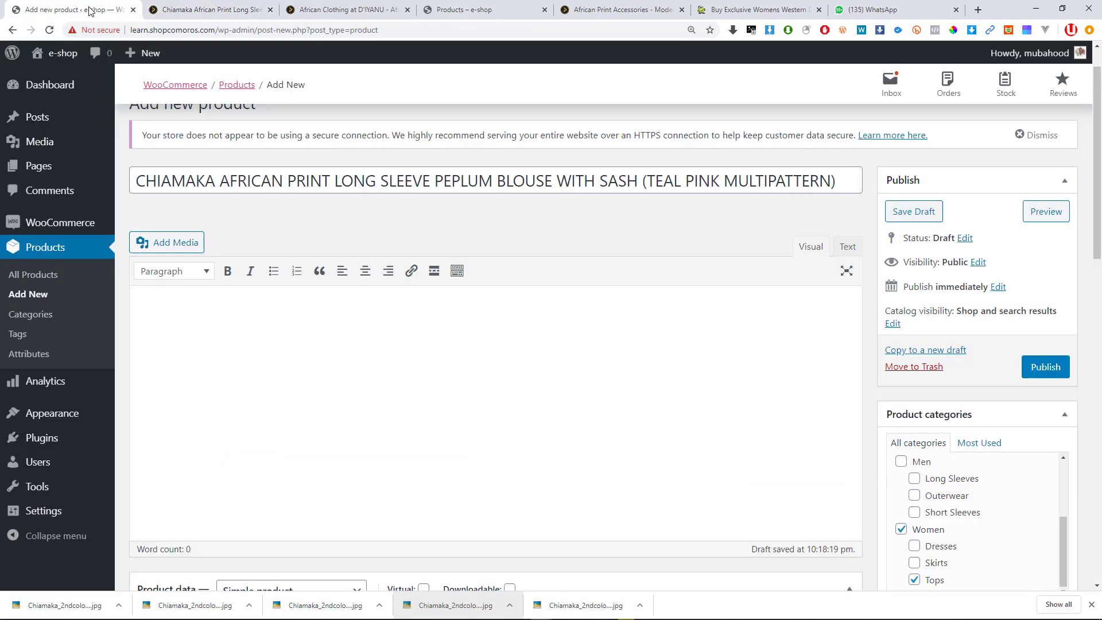
right_click(339, 332)
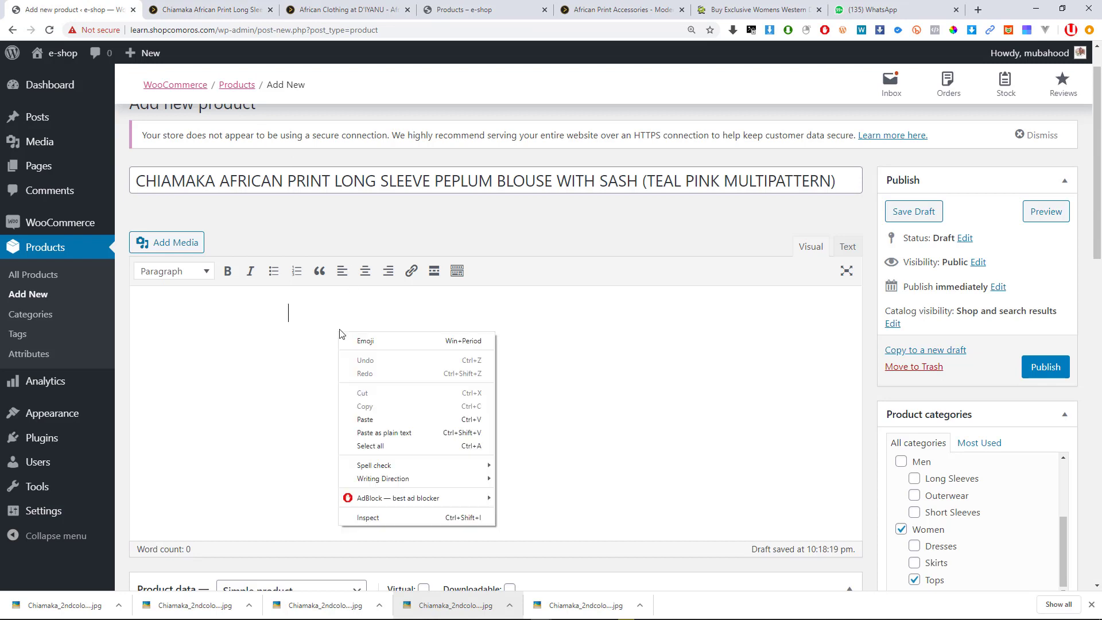
left_click(401, 433)
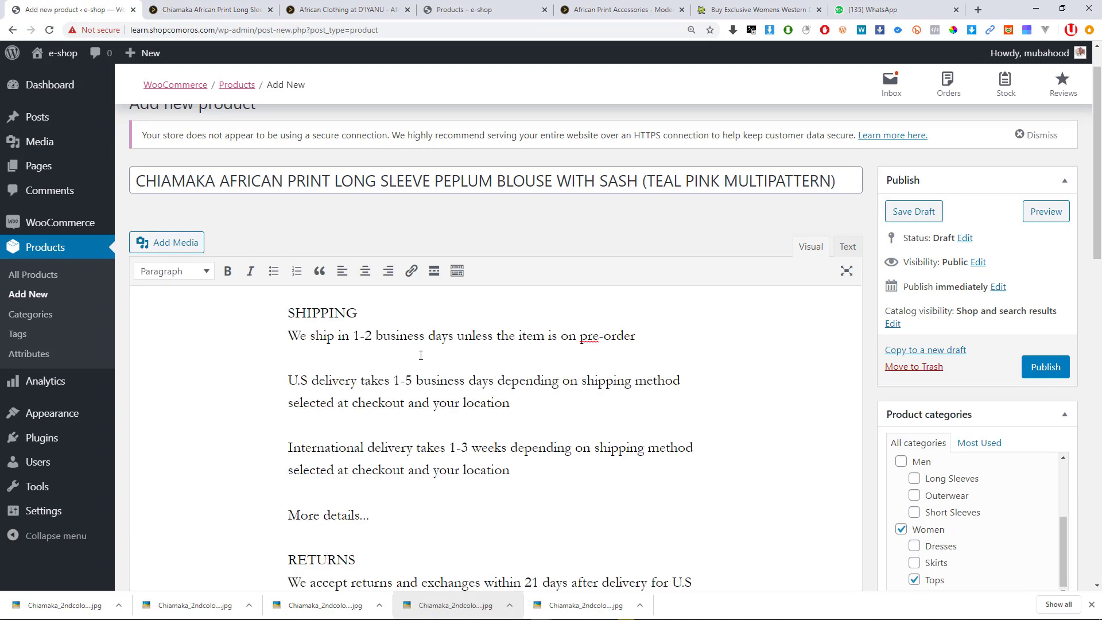
key("ctrl+z")
Paste the shipping and returns text with its formatting into the main description, and clear the description again.
key("ctrl+v")
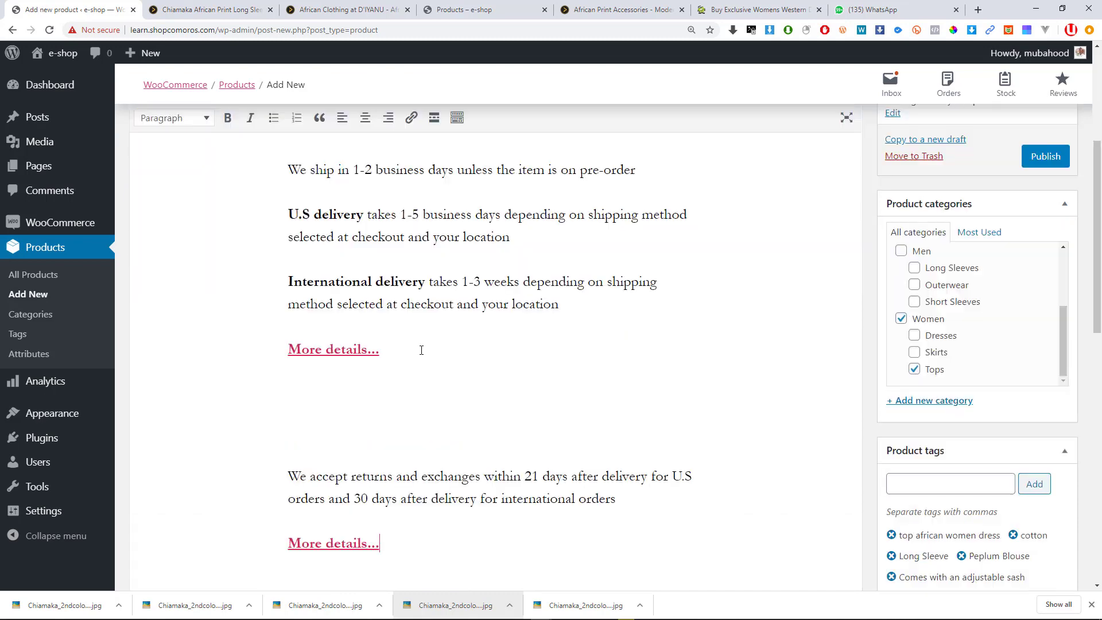
scroll(432, 353, "up", 5)
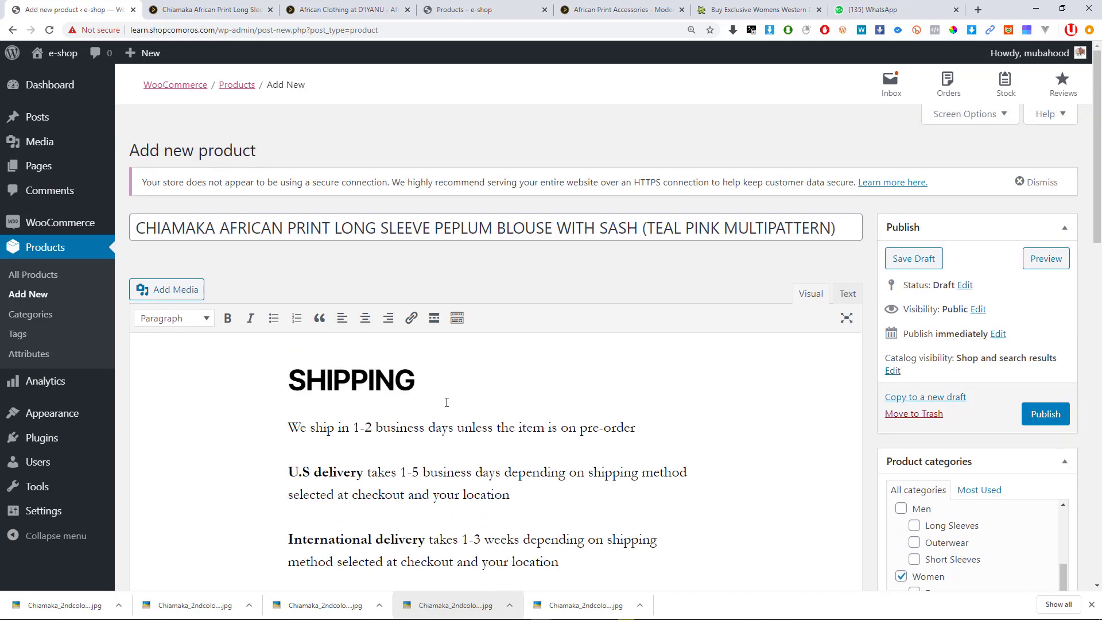
key("ctrl+a")
key("Delete")
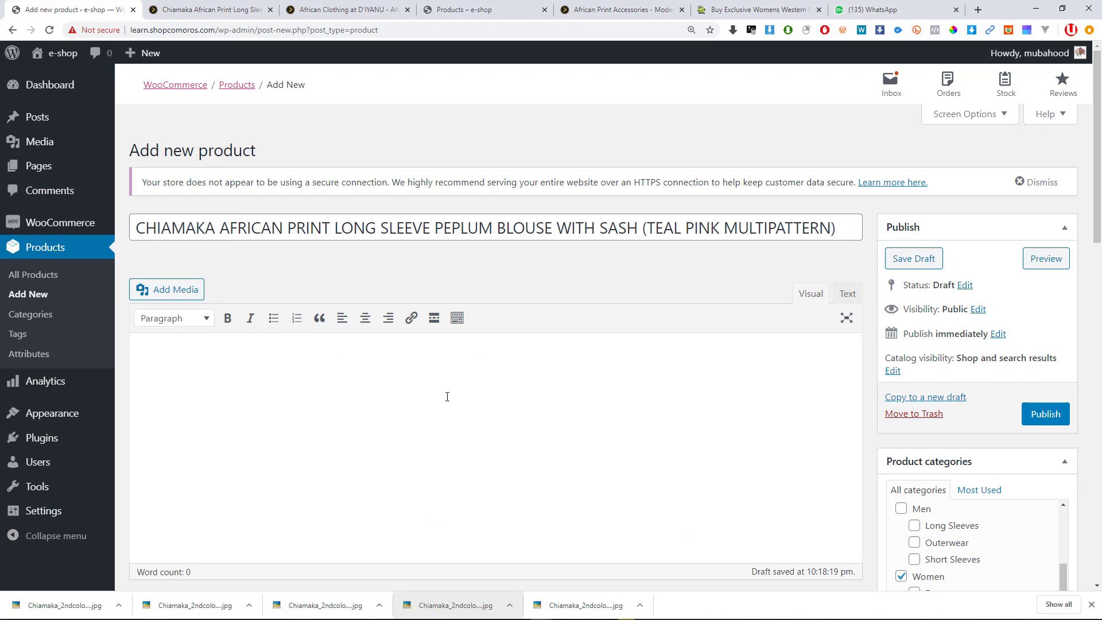
key("ctrl+z")
key("Delete")
Fill the new product's main description with the copied D'IYANU shipping and returns text, keeping its original formatting.
left_click(207, 10)
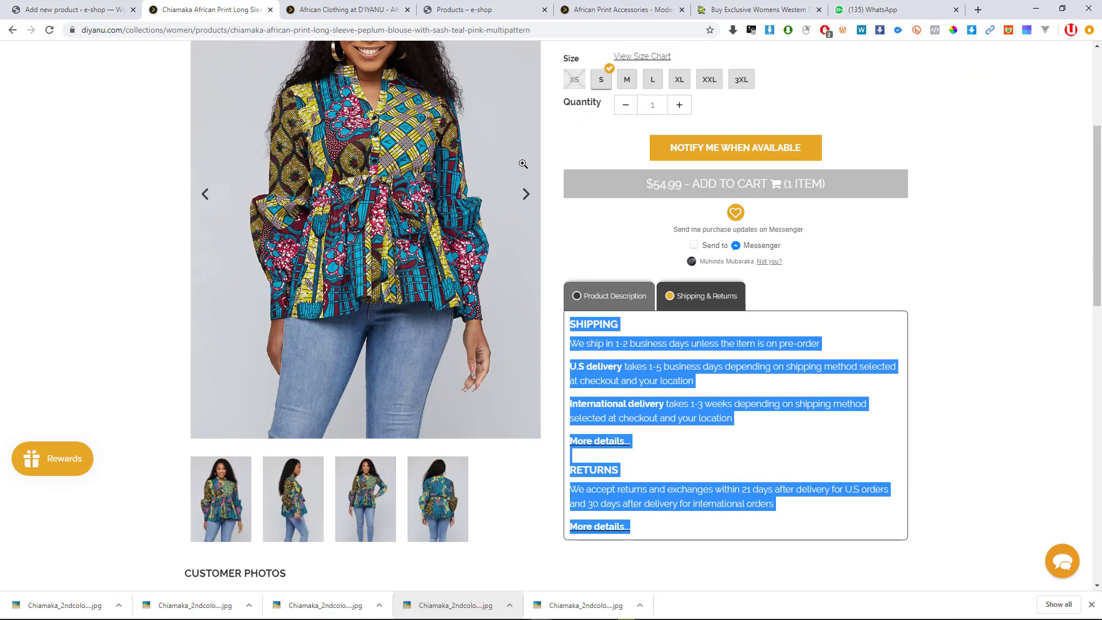
left_click(86, 10)
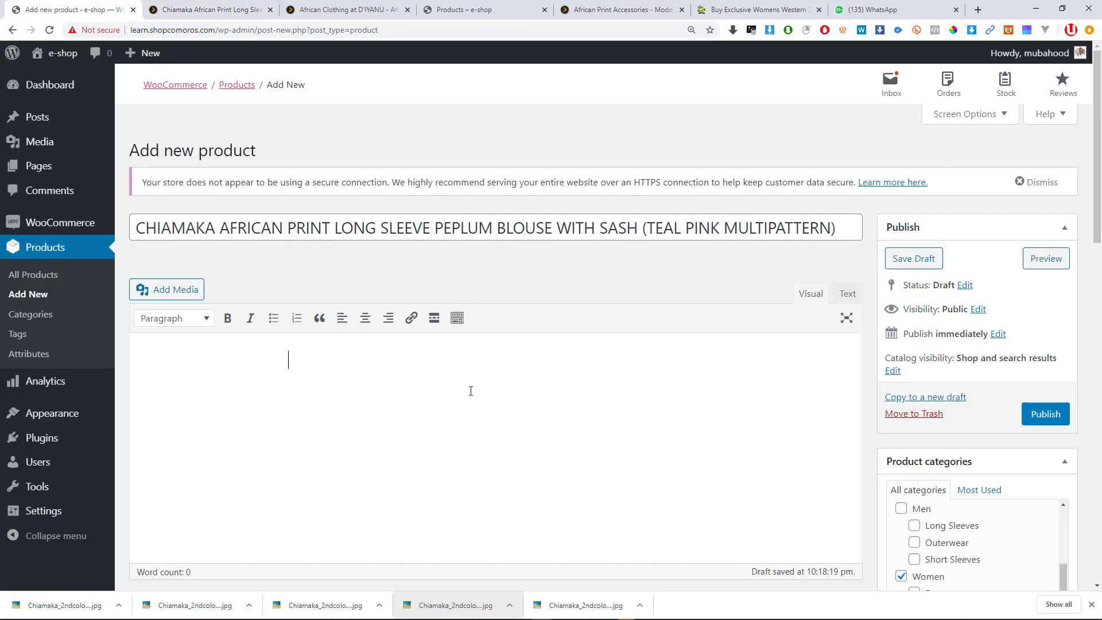
key("ctrl+v")
scroll(471, 391, "up", 5)
scroll(471, 391, "down", 3)
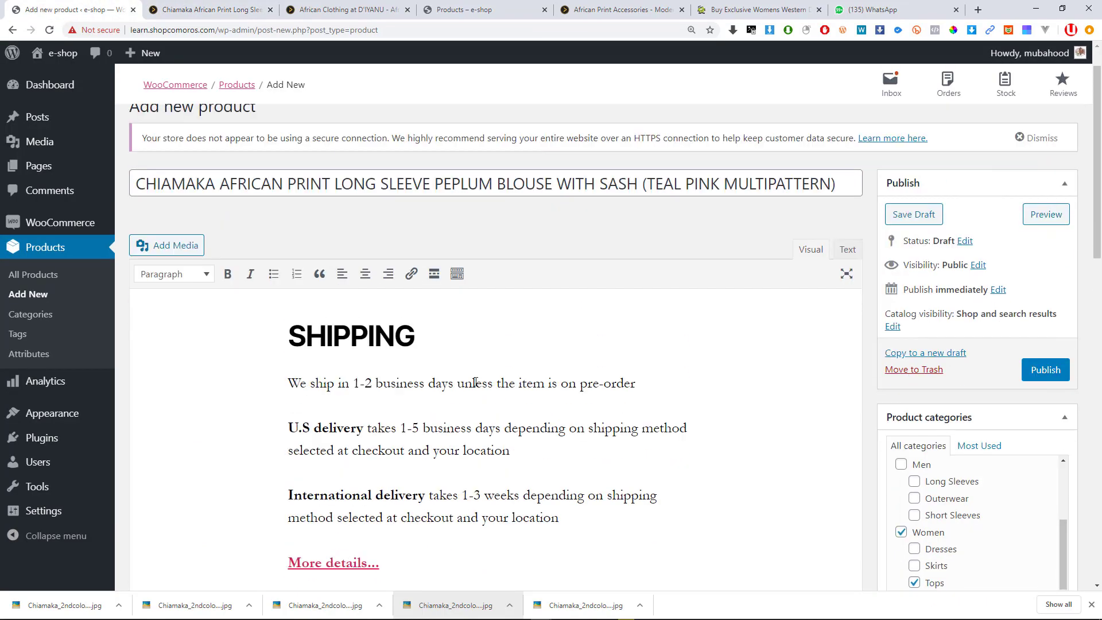
scroll(360, 263, "up", 3)
Examine the SHIPPING and RETURNS headings, the delivery paragraphs and the first "More details..." link in the main description.
left_click(348, 328)
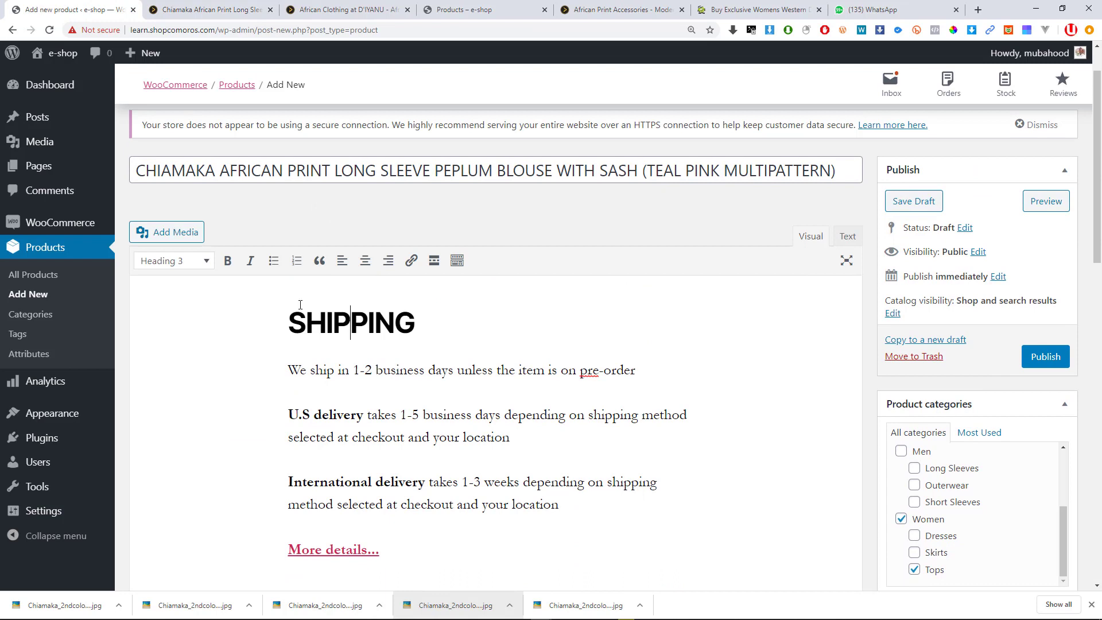
scroll(374, 274, "down", 1)
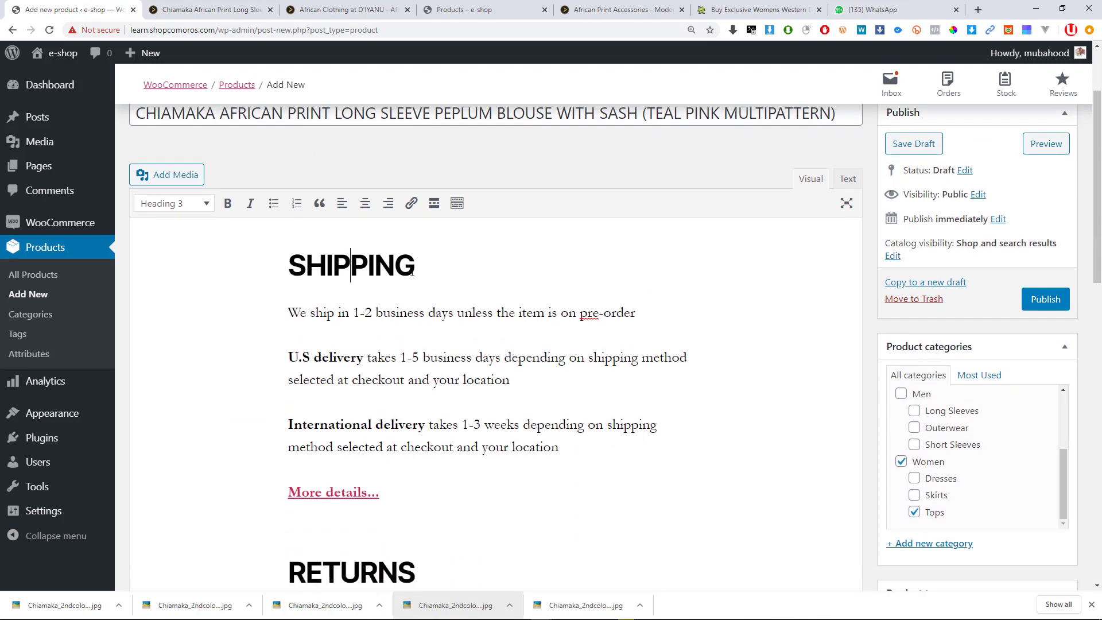
left_click_drag(413, 270, 326, 266)
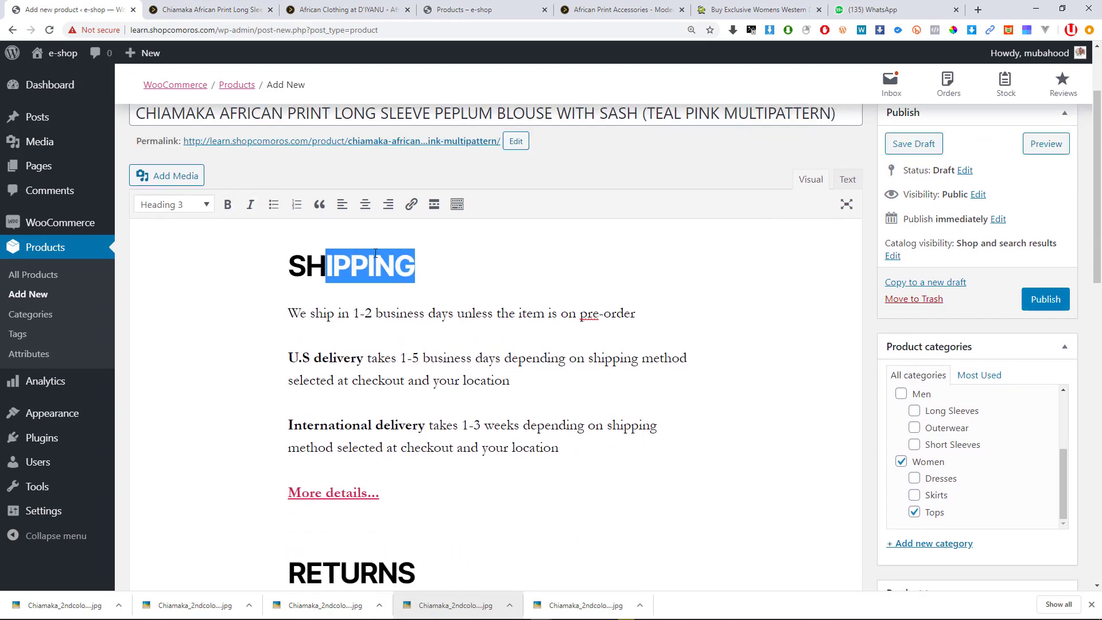
scroll(563, 335, "down", 6)
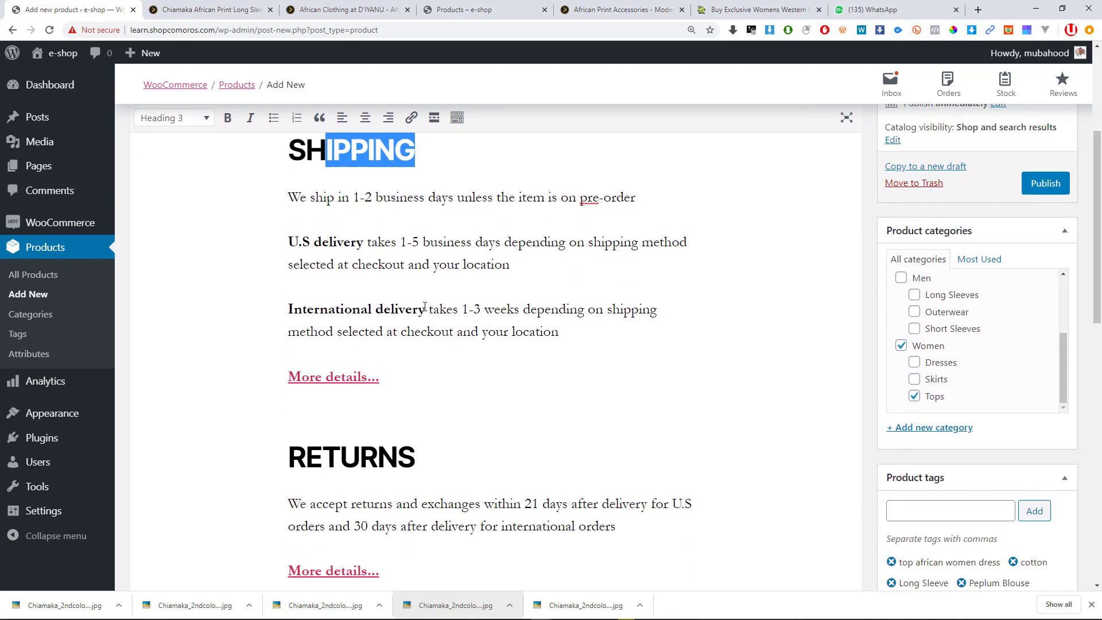
scroll(337, 271, "up", 2)
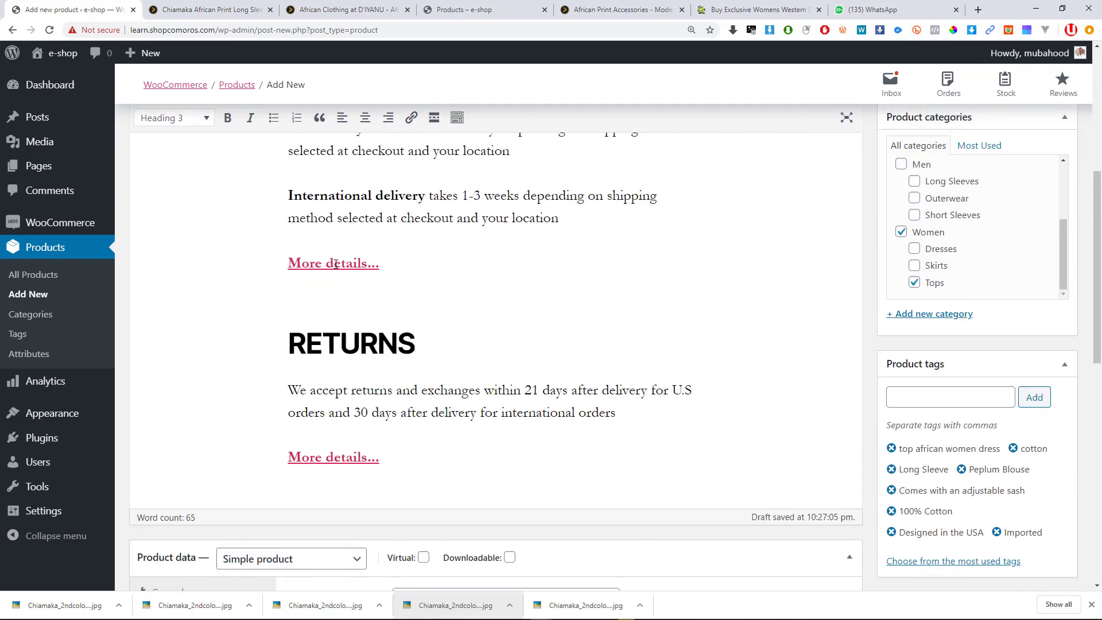
left_click(336, 264)
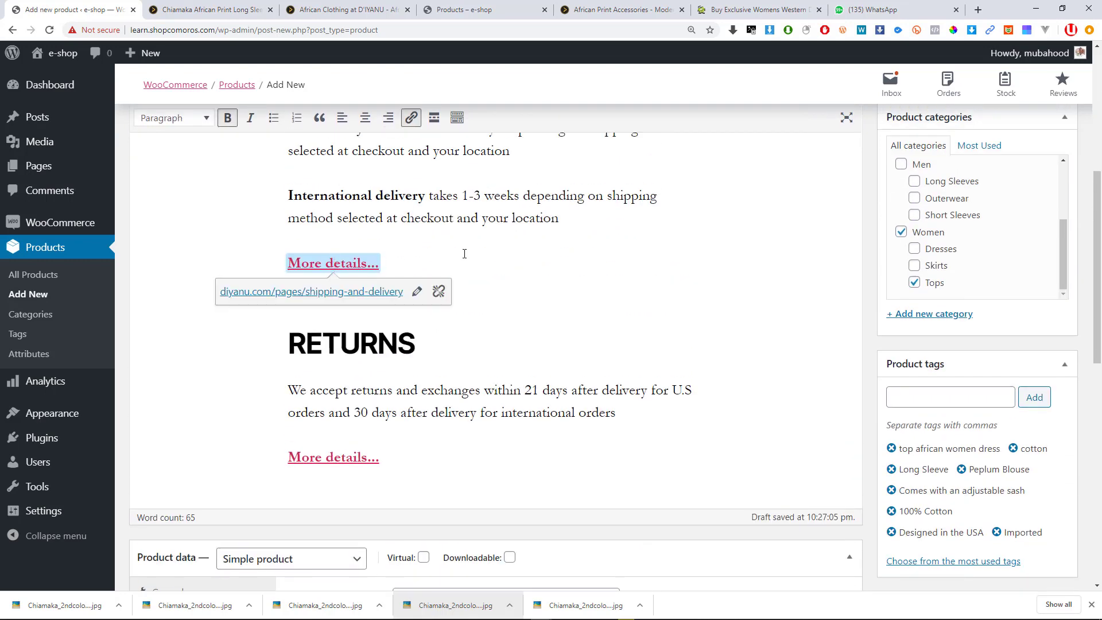
left_click(517, 385)
scroll(489, 356, "down", 1)
scroll(512, 343, "up", 6)
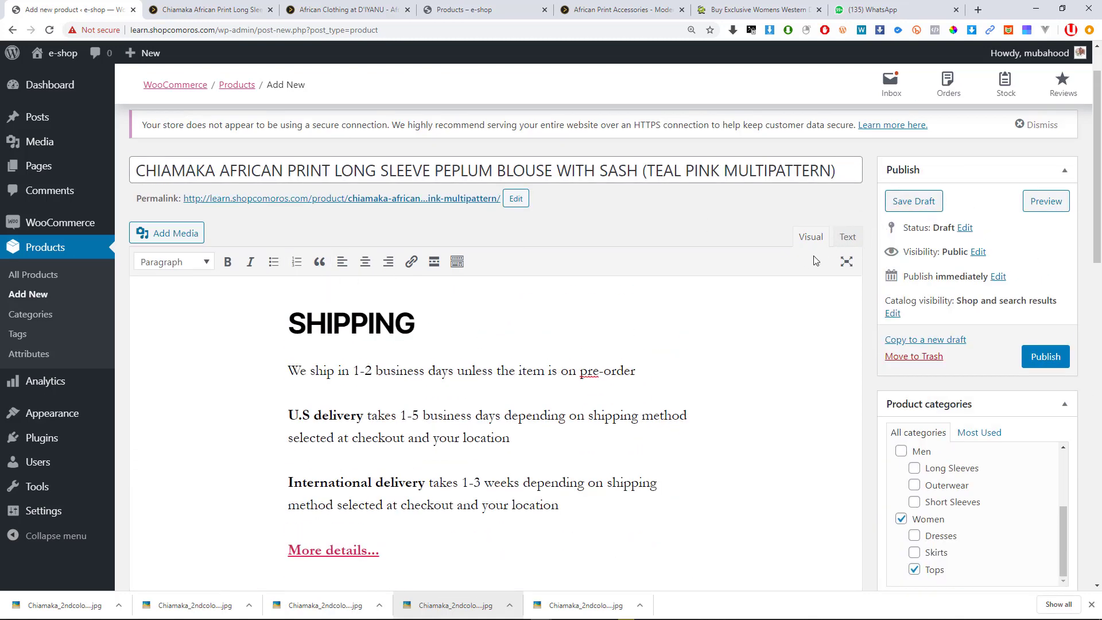
scroll(746, 267, "down", 7)
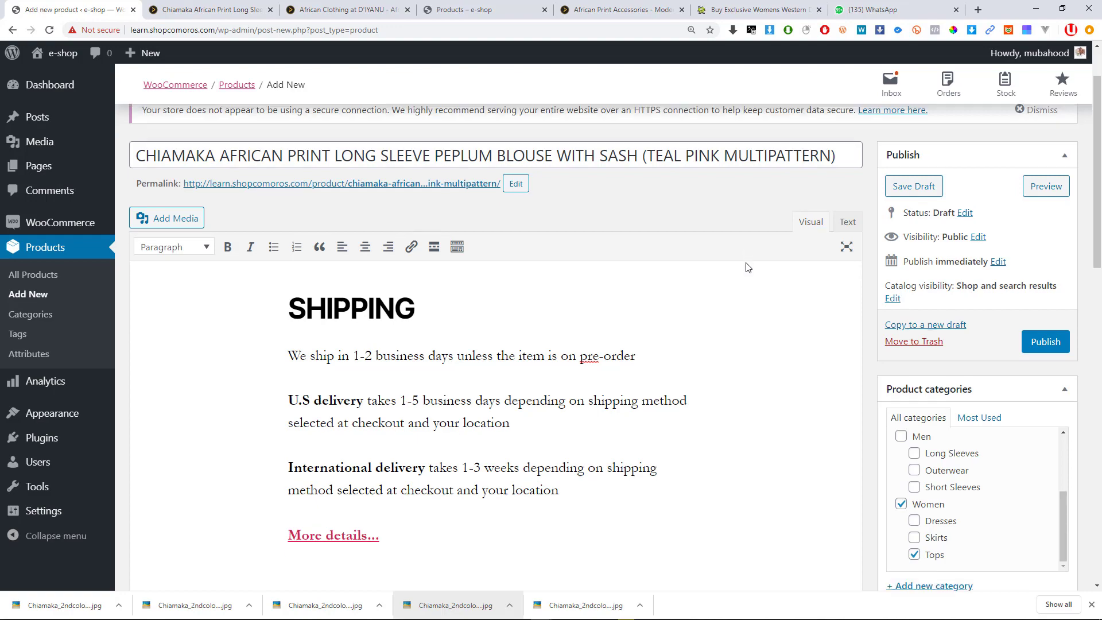
scroll(492, 342, "up", 4)
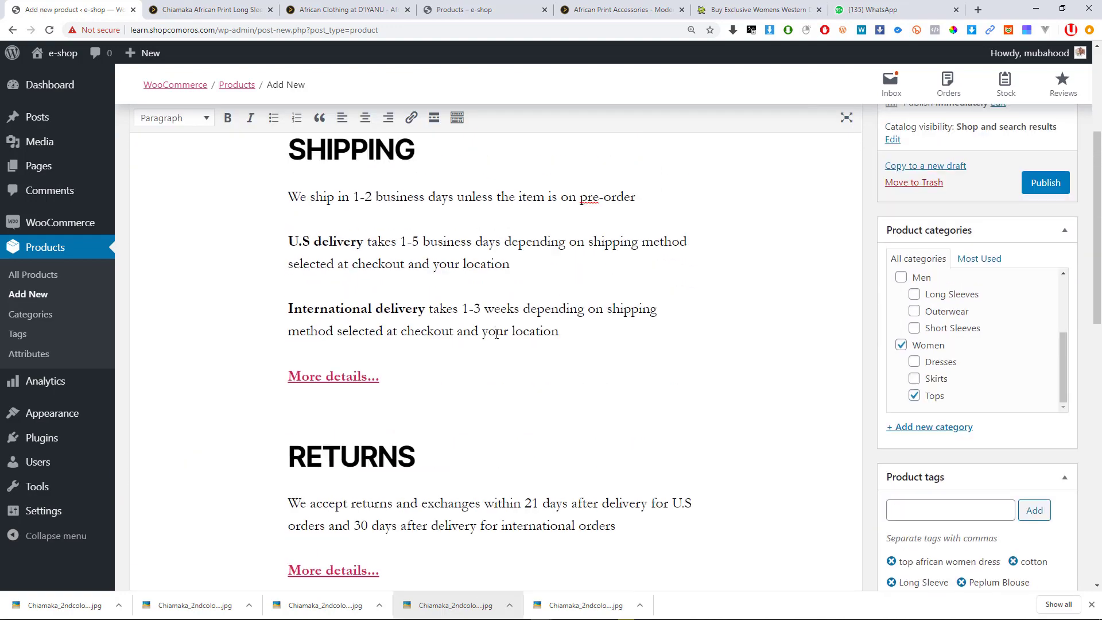
scroll(497, 335, "down", 3)
scroll(378, 389, "down", 1)
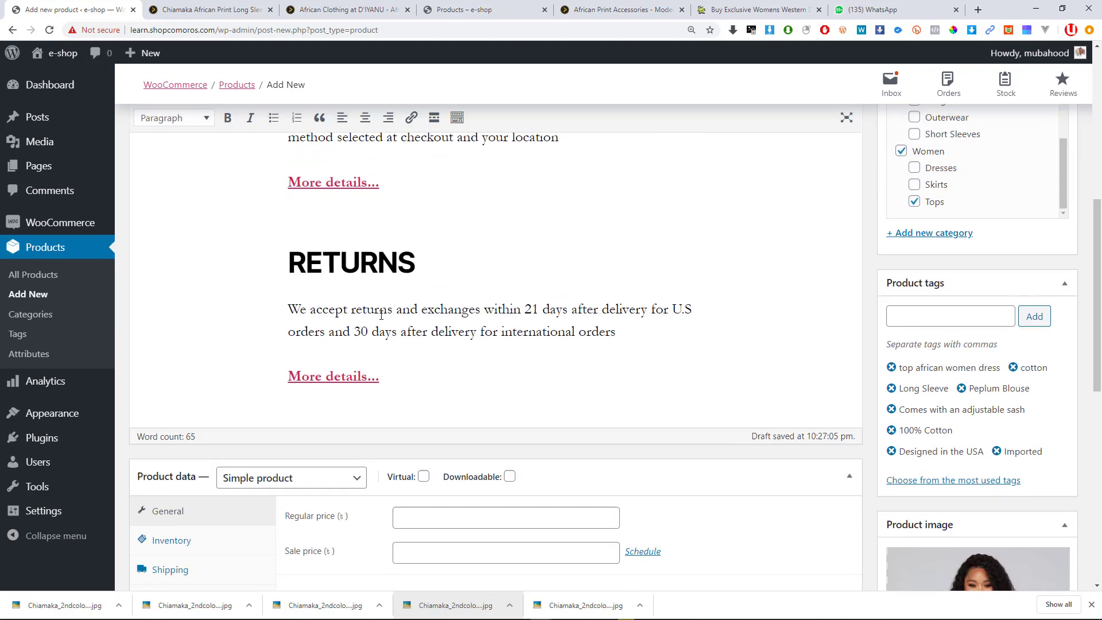
Copy the blouse's Product Description text from its D'IYANU page for the product short description.
scroll(382, 312, "down", 8)
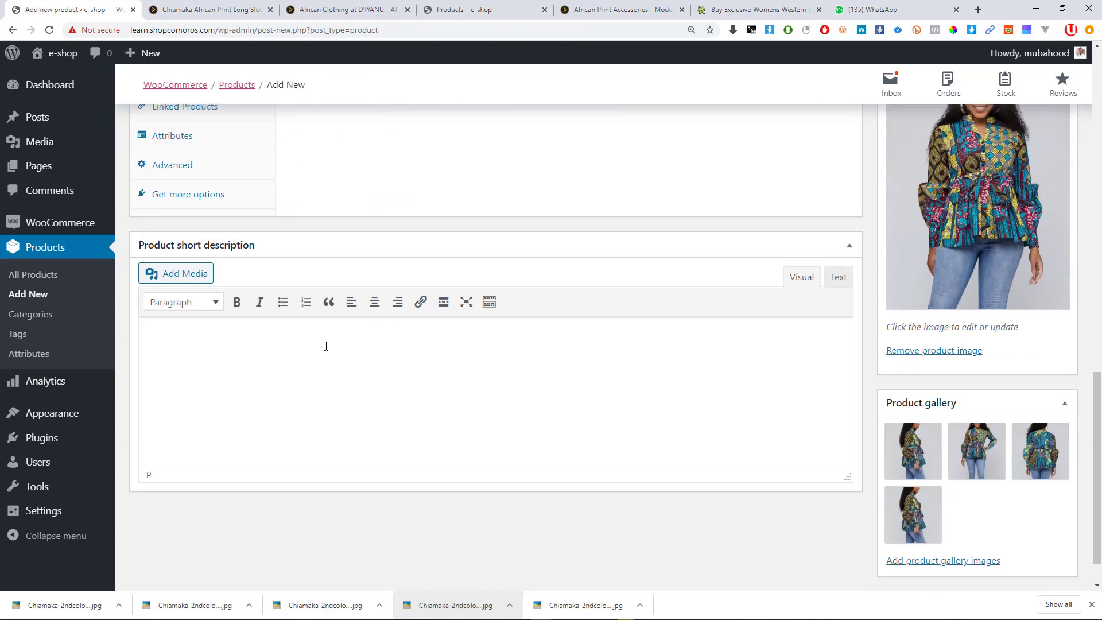
scroll(297, 392, "up", 3)
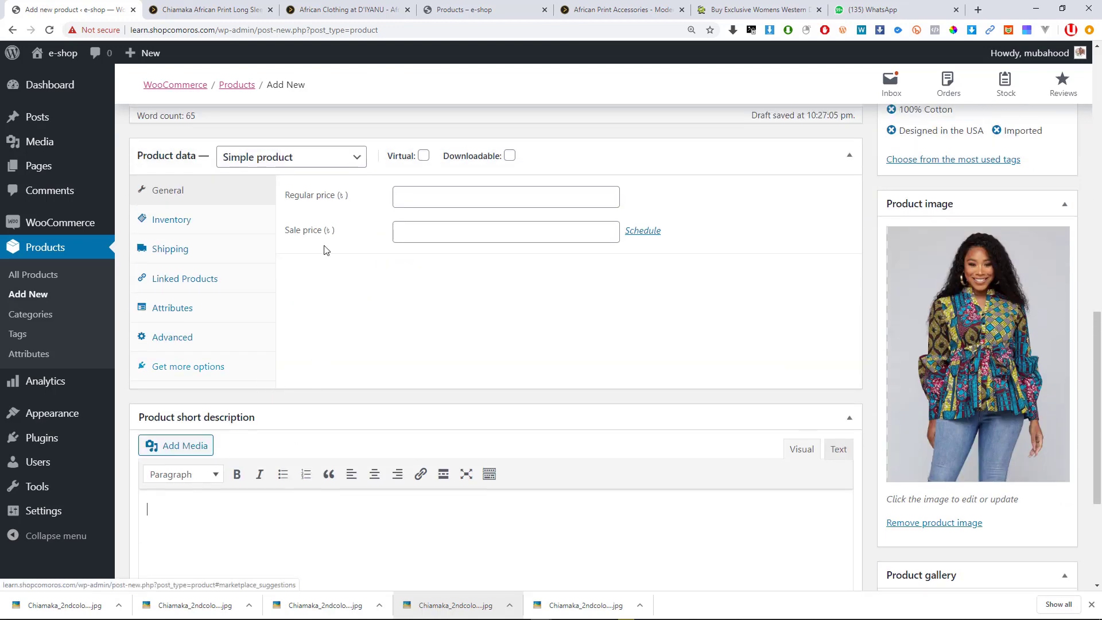
left_click(212, 10)
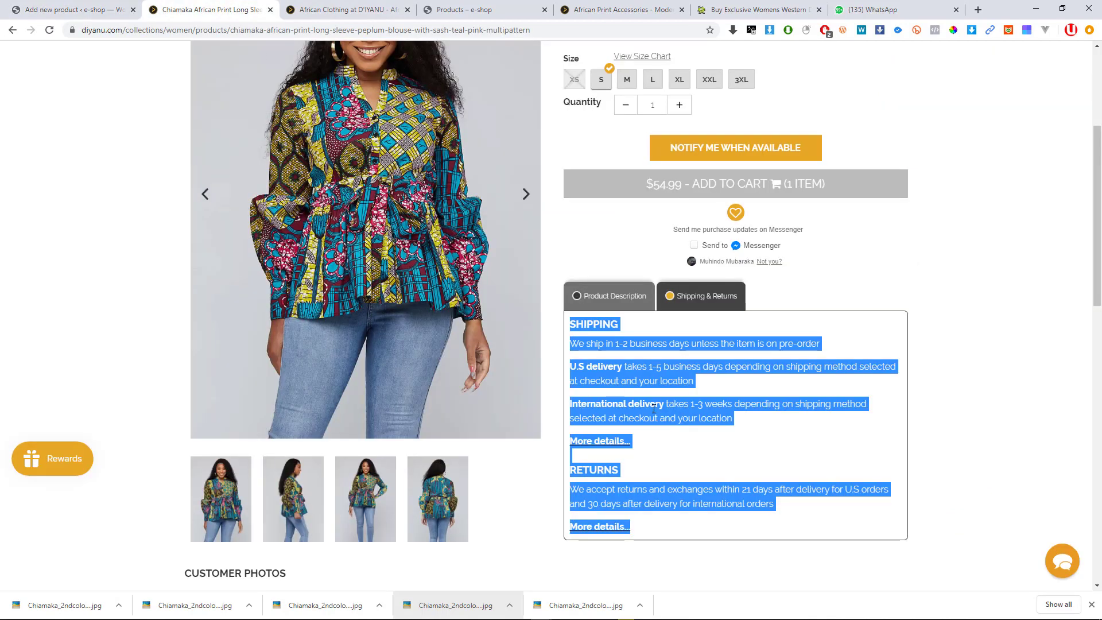
left_click(594, 296)
scroll(616, 379, "down", 3)
left_click_drag(680, 425, 573, 153)
Paste the copied blouse description, with its care instructions and model details, into the product short description.
left_click(86, 9)
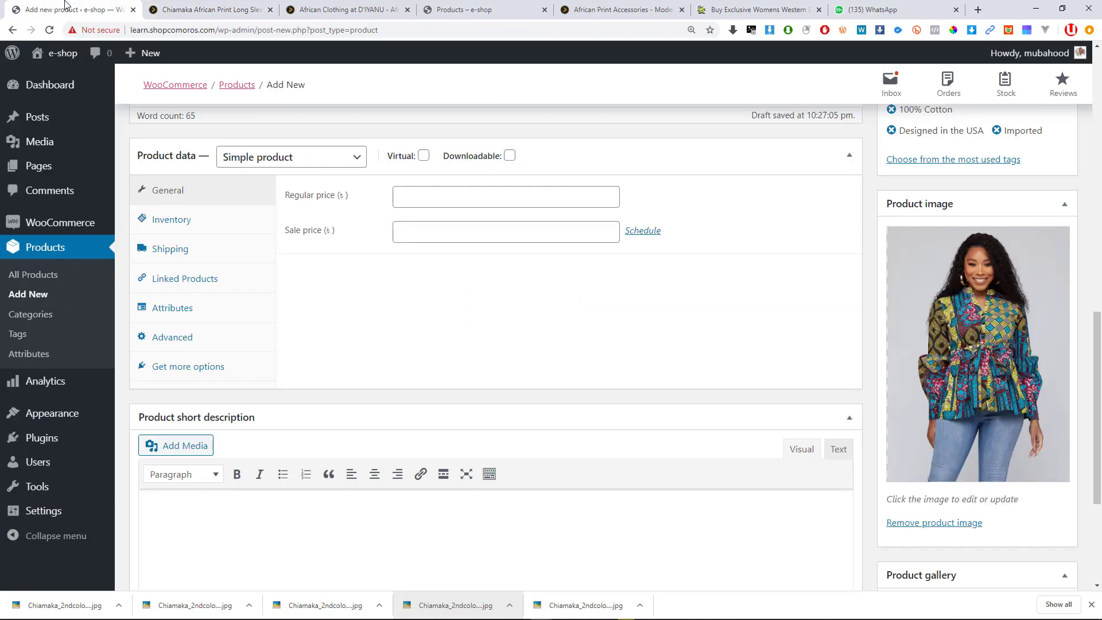
scroll(362, 494, "down", 3)
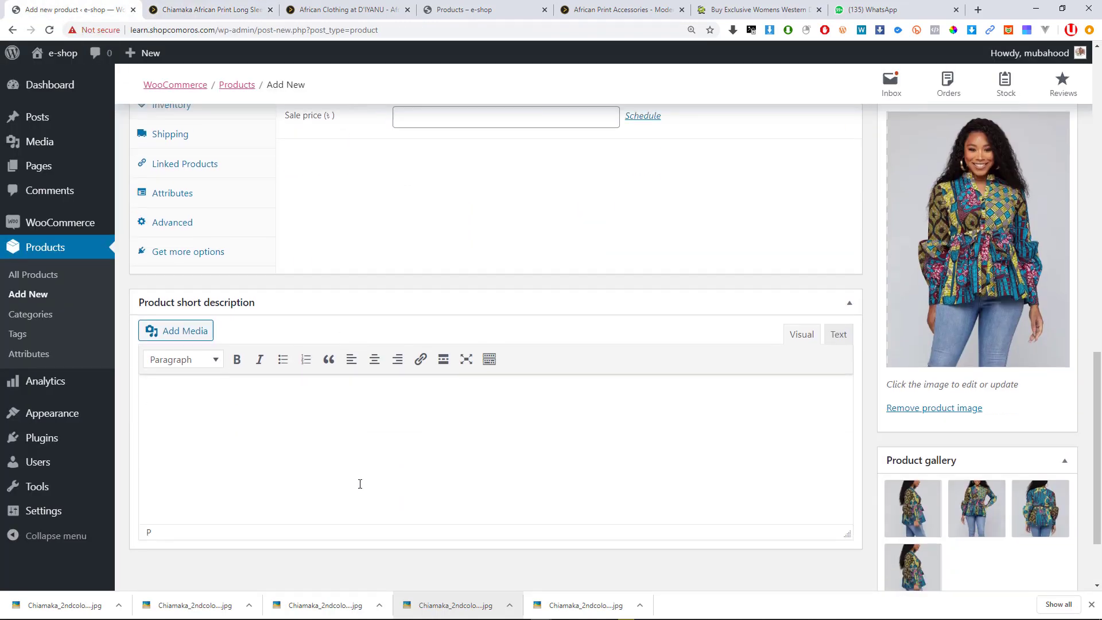
key("ctrl+v")
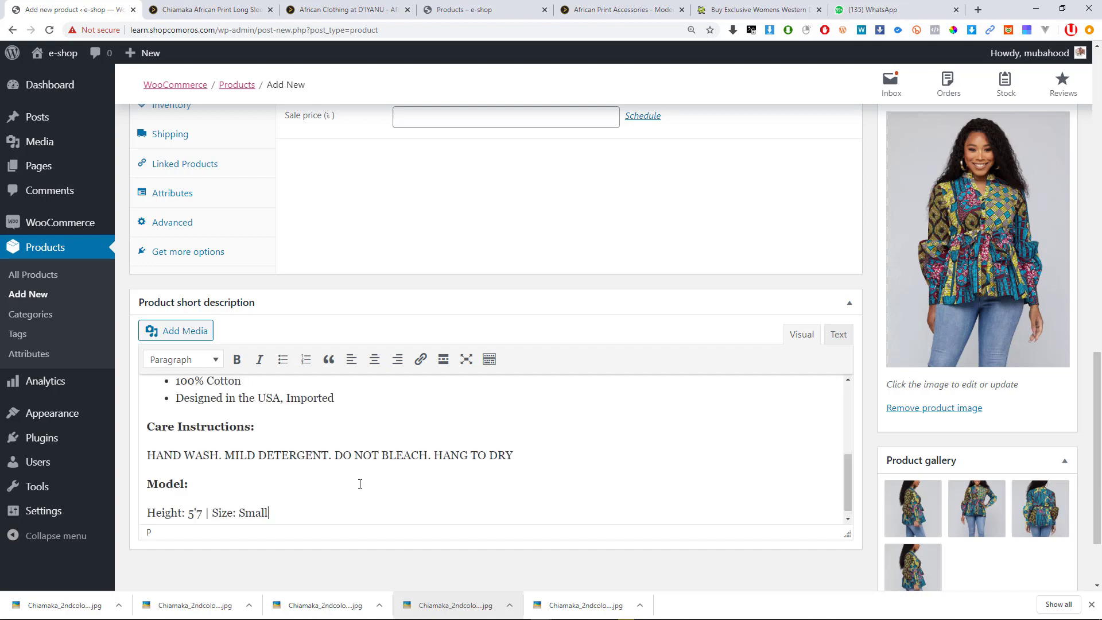
Review both product descriptions, the available product types and the General pricing fields in the product data.
scroll(360, 483, "up", 5)
scroll(361, 483, "up", 15)
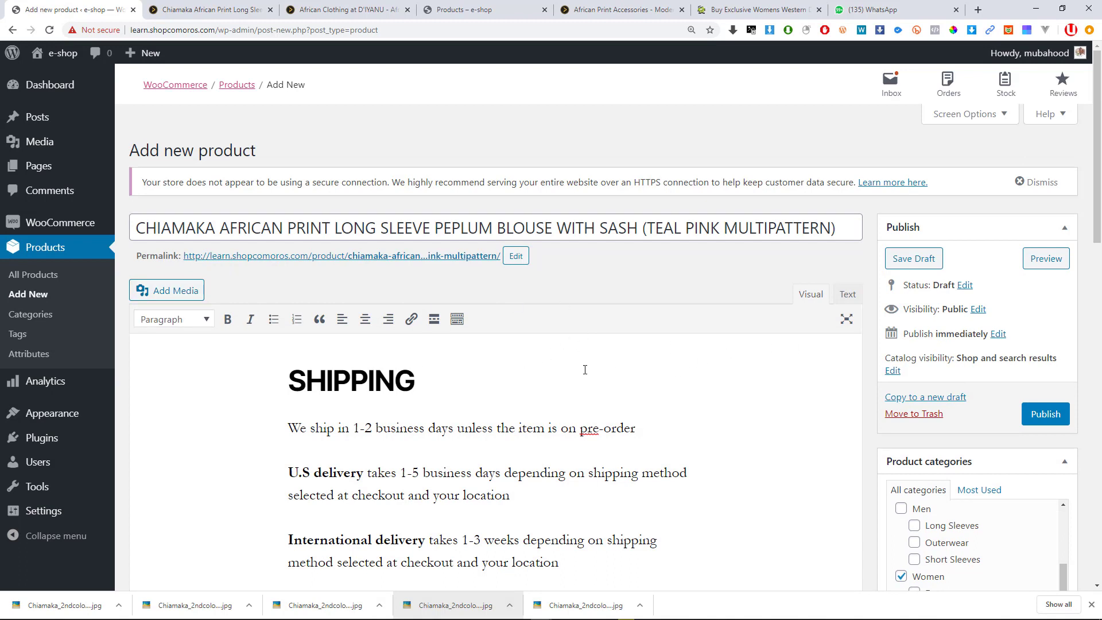
scroll(446, 399, "down", 10)
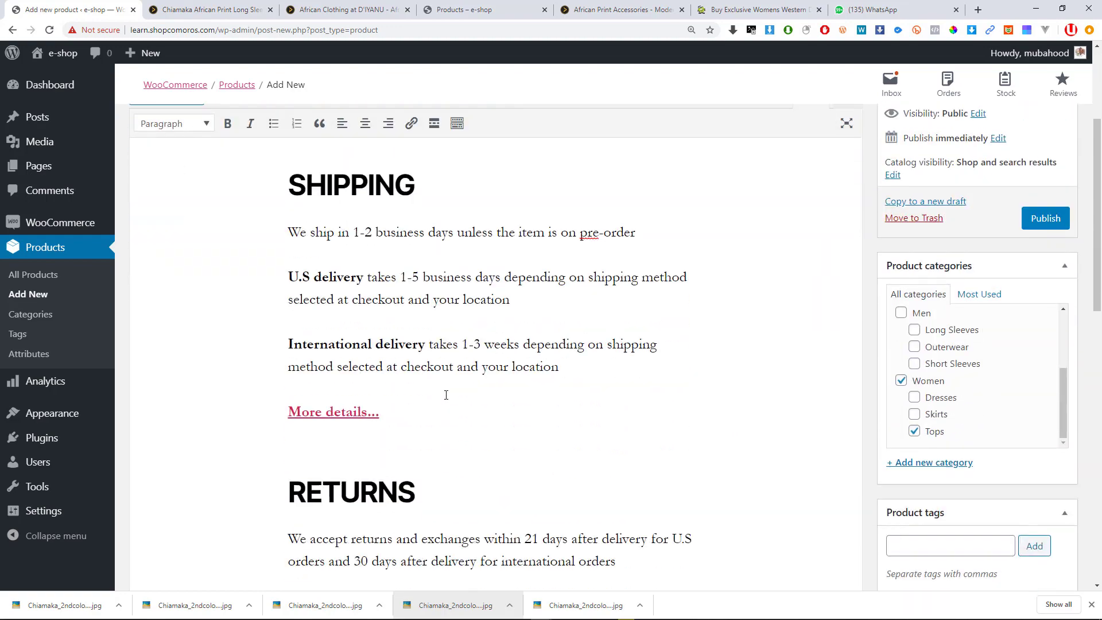
scroll(283, 425, "down", 4)
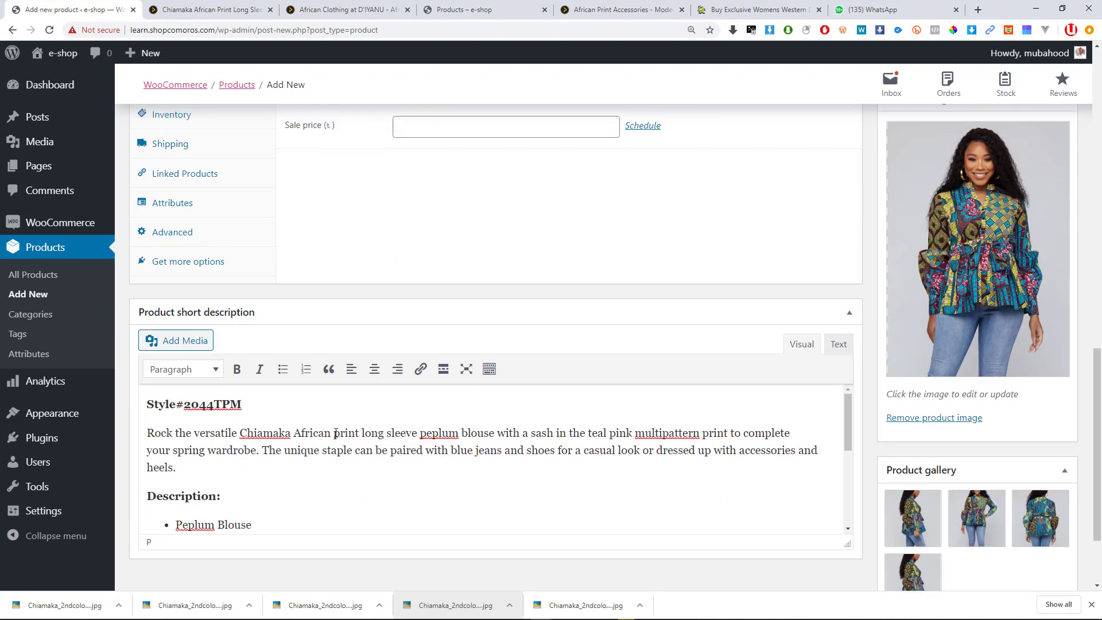
scroll(340, 418, "up", 4)
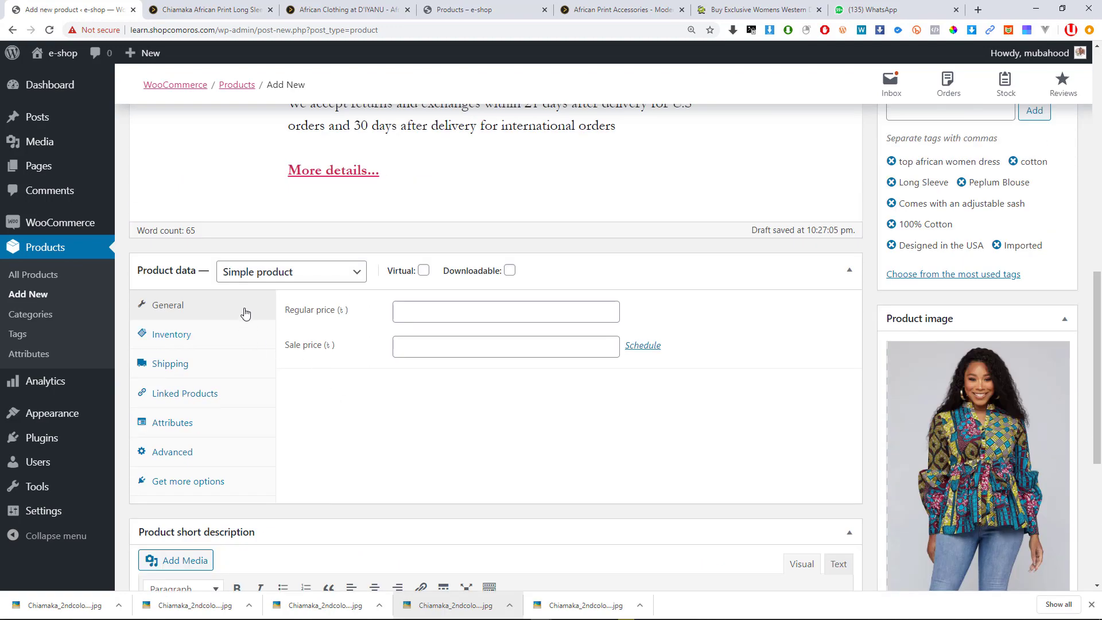
left_click(264, 279)
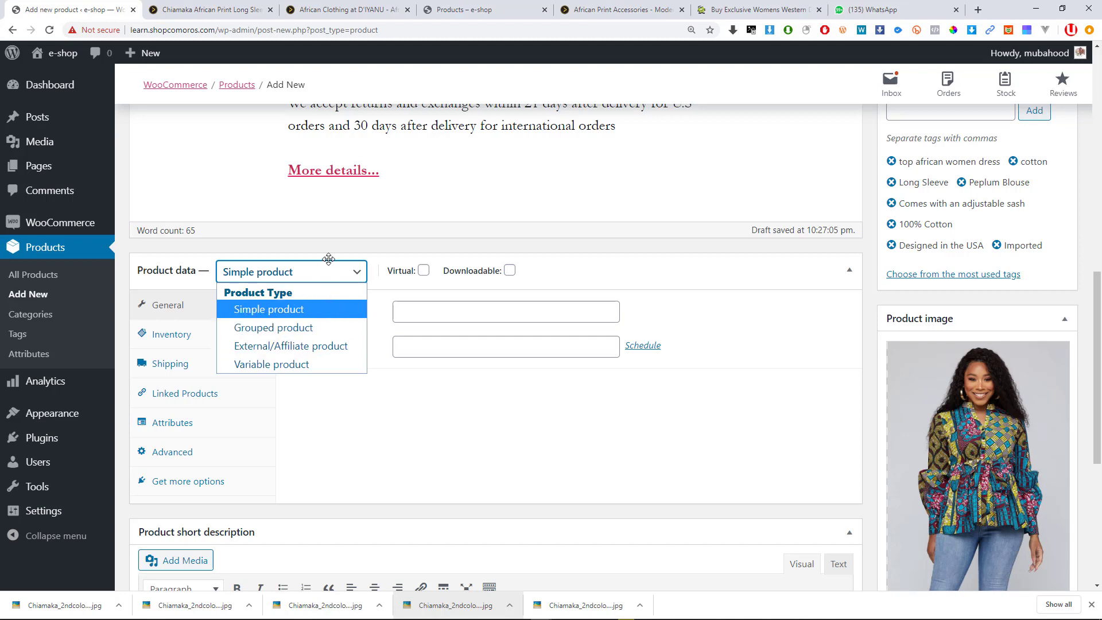
left_click(330, 277)
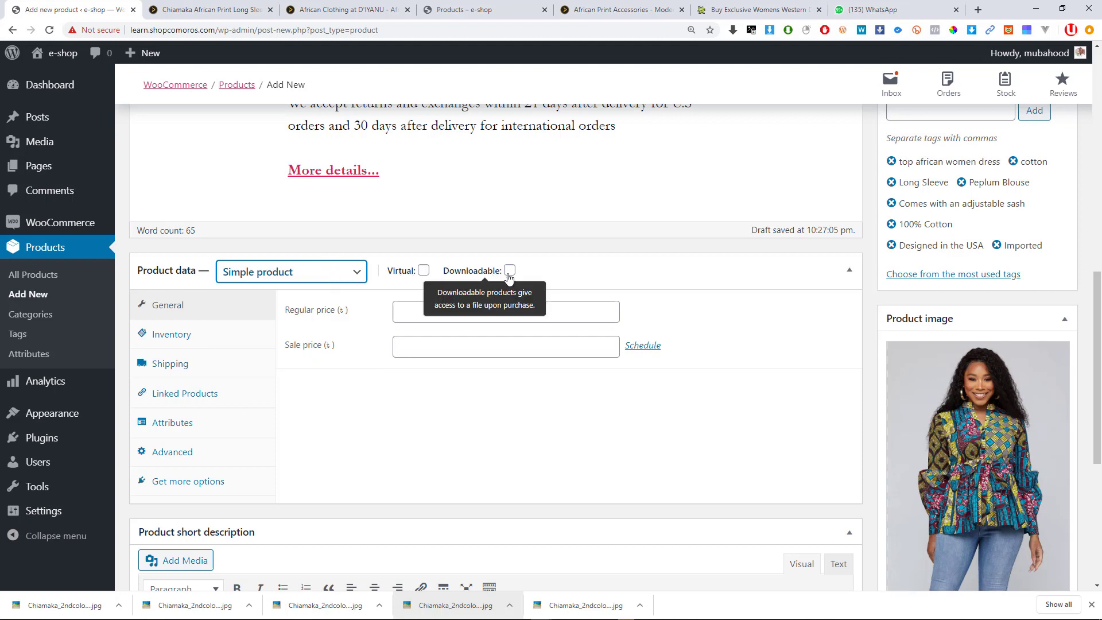
left_click(195, 313)
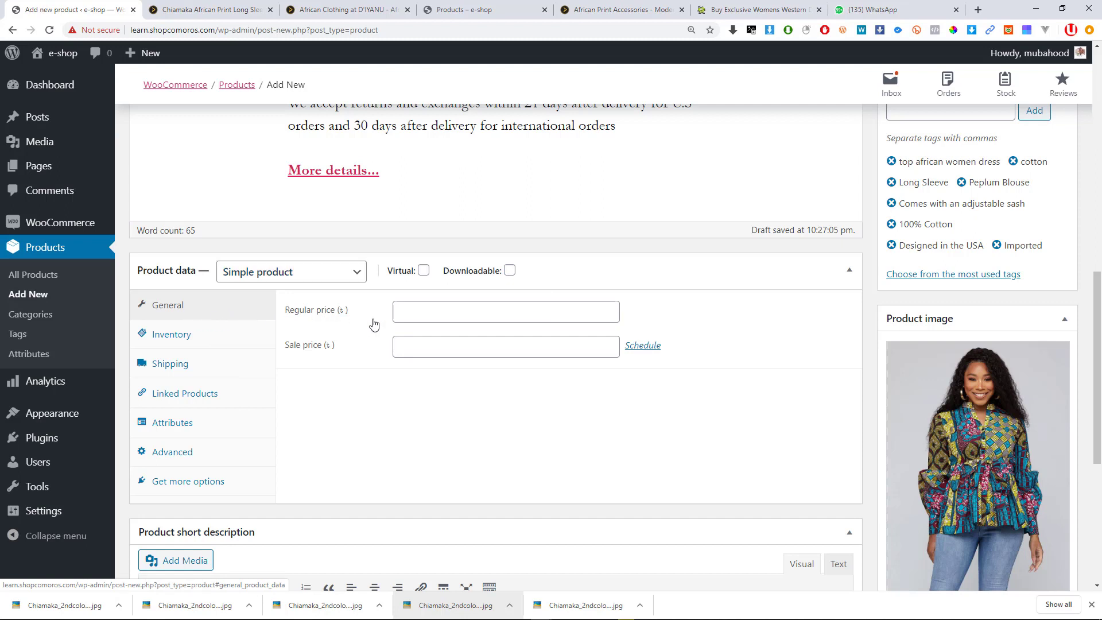
Copy the blouse's price, 54.99 without the dollar sign, from its D'IYANU page for the product's regular price.
left_click(443, 310)
left_click(318, 447)
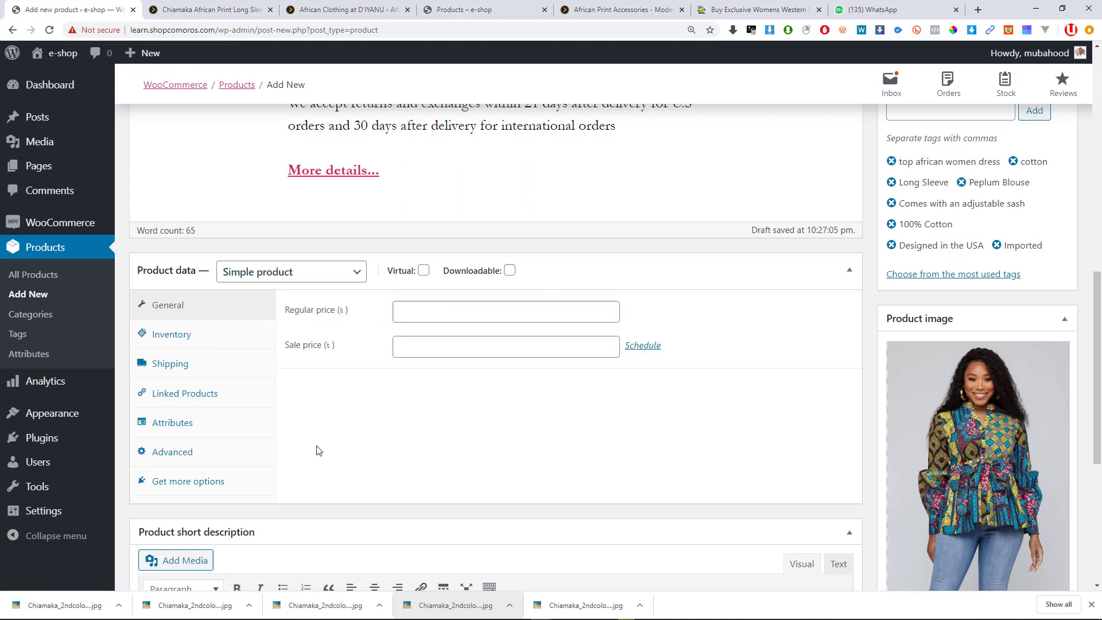
left_click(179, 8)
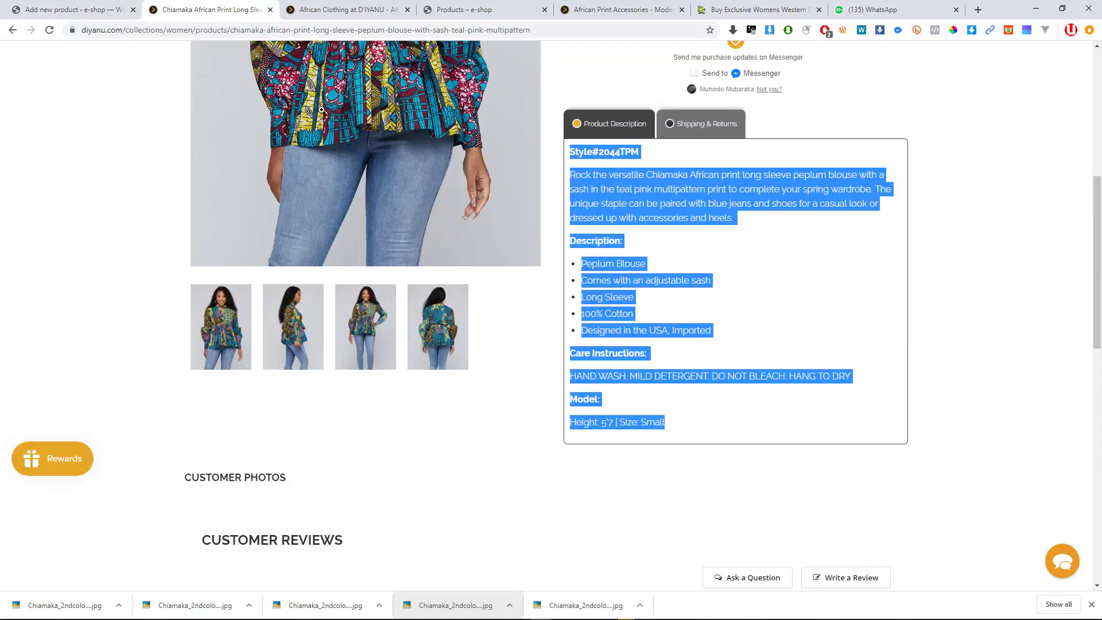
scroll(463, 422, "up", 5)
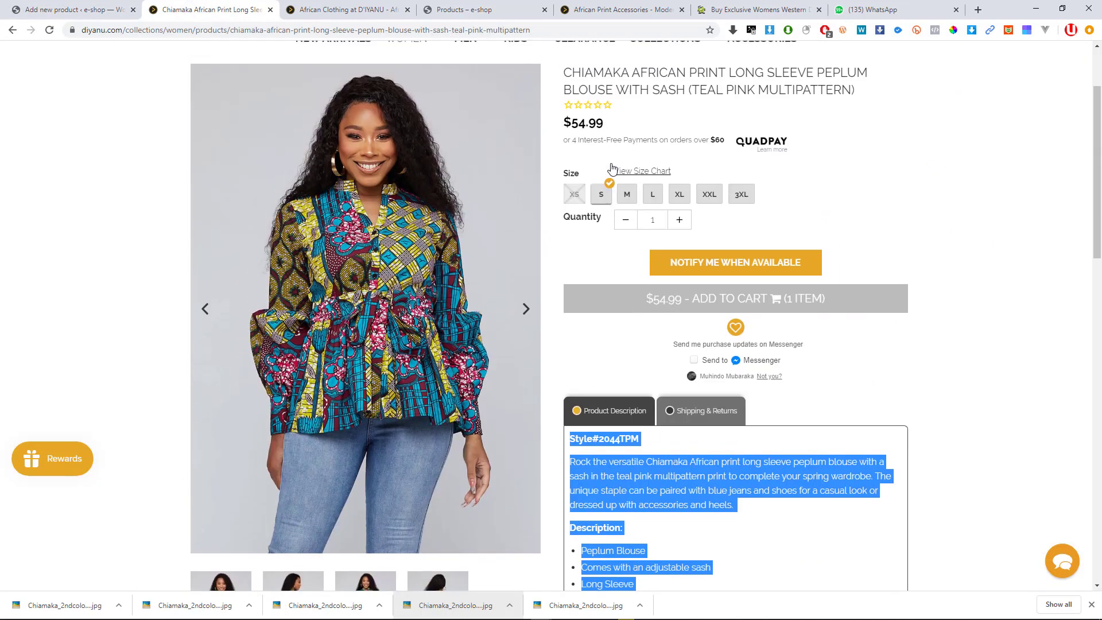
left_click_drag(604, 123, 569, 124)
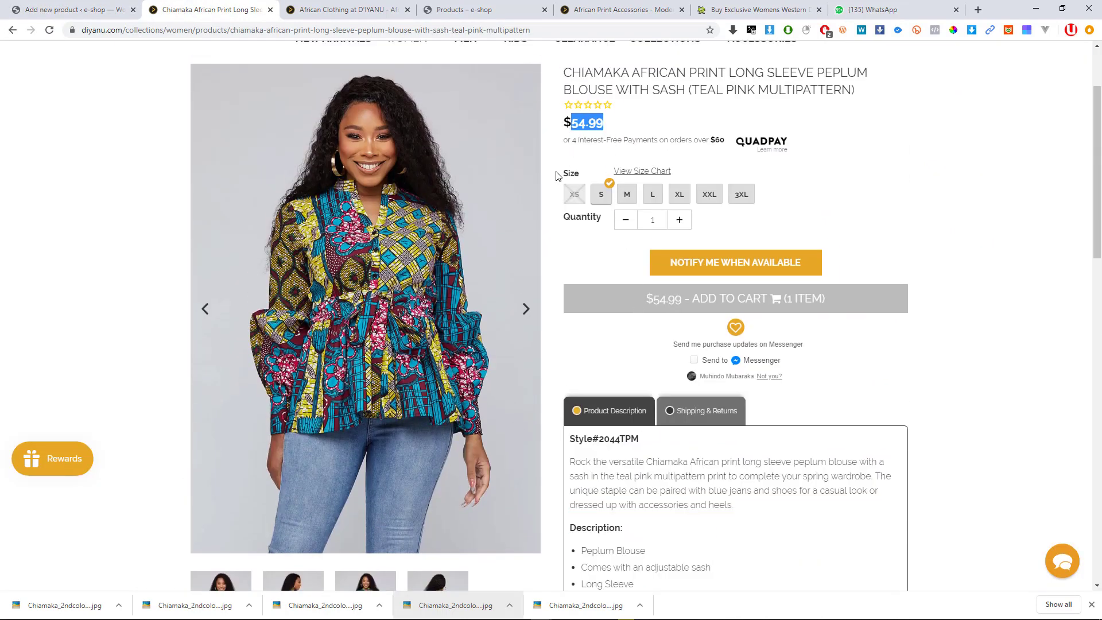
Convert 54.99 United States dollars to Bangladeshi taka with a Google search for "usd to bdt" and copy the converted amount.
left_click(786, 5)
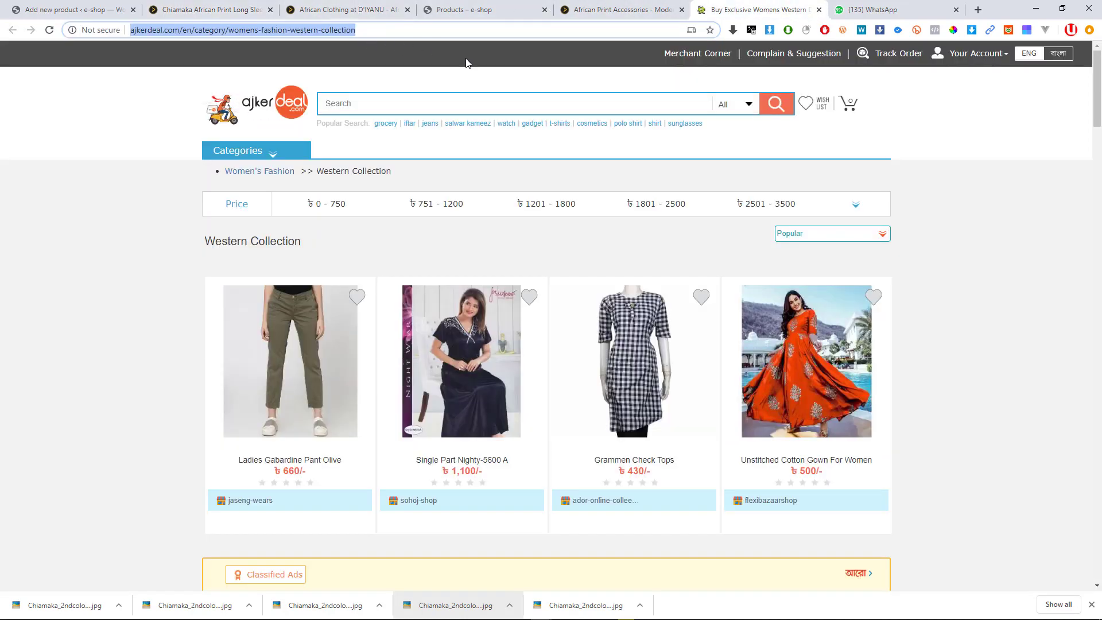
type("usd ")
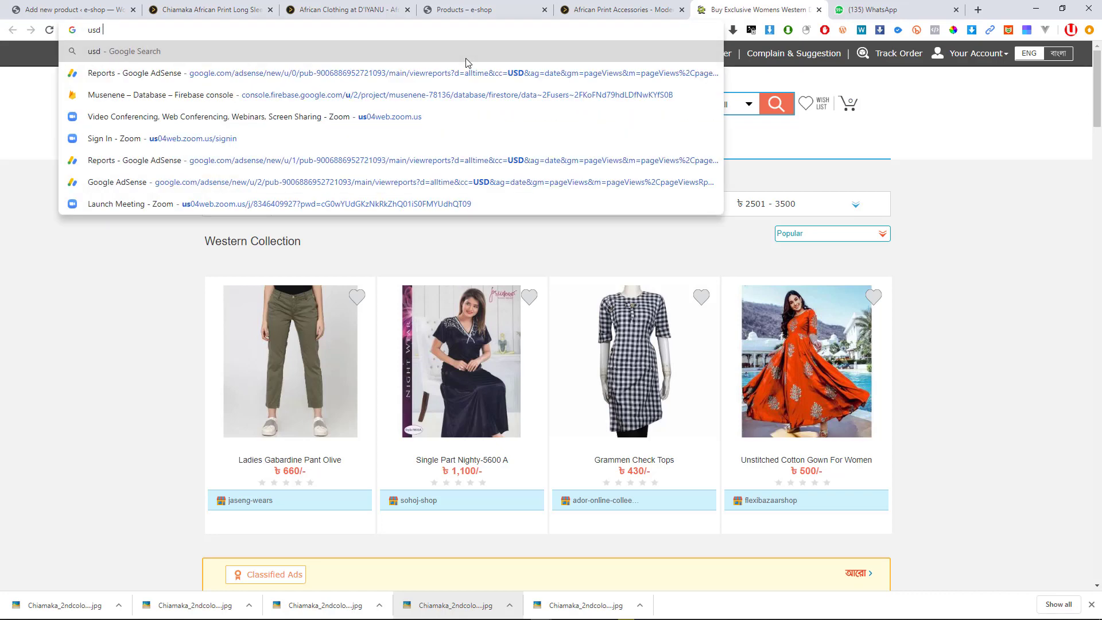
type("to bdt")
key("Return")
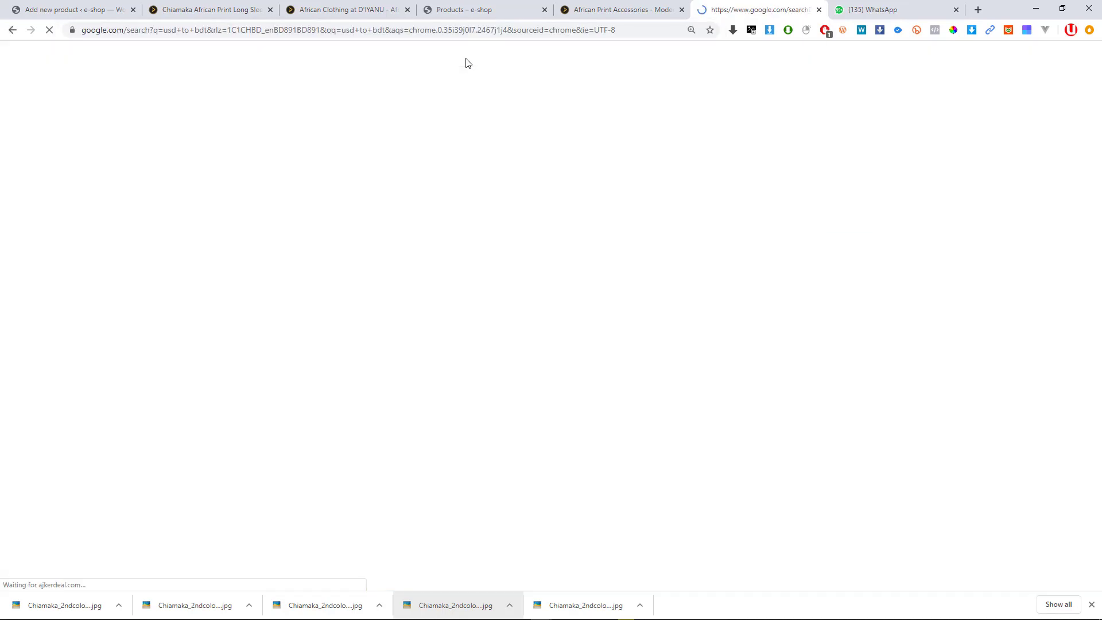
left_click(140, 272)
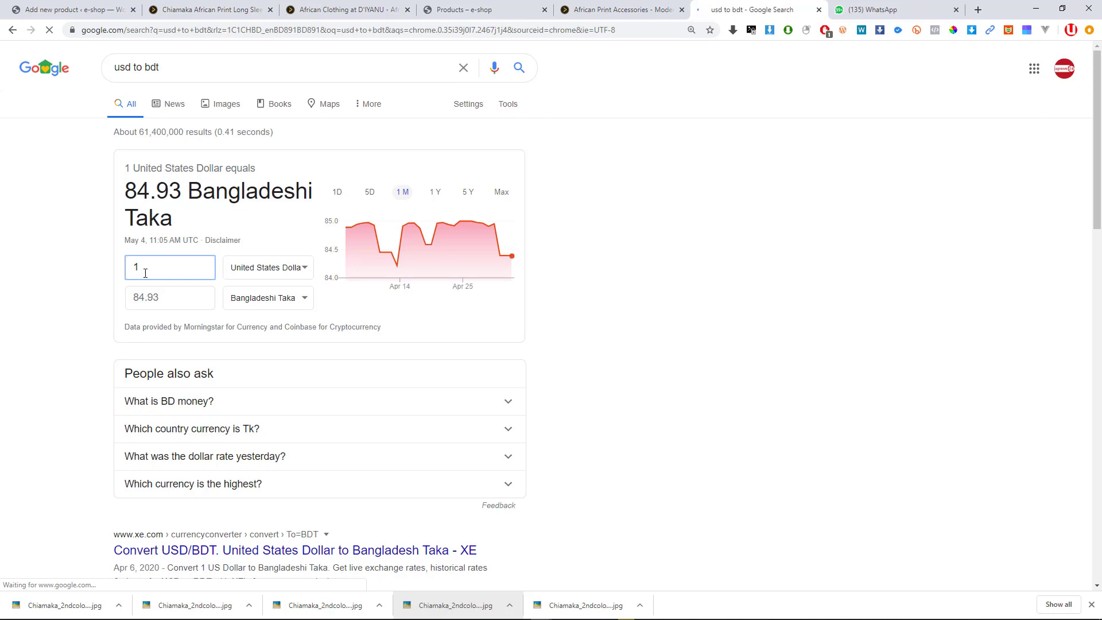
double_click(145, 274)
type("54.99")
left_click(182, 294)
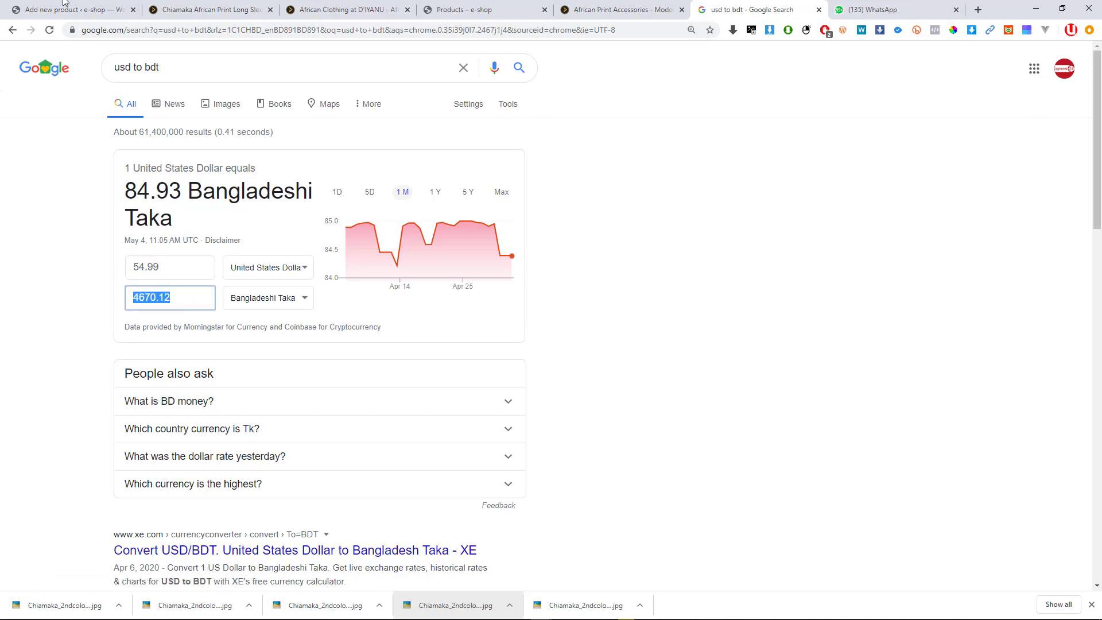
Set the blouse's regular price to 4670.12 in the General product data of the WooCommerce product.
left_click(63, 3)
left_click(438, 310)
type("4670.12")
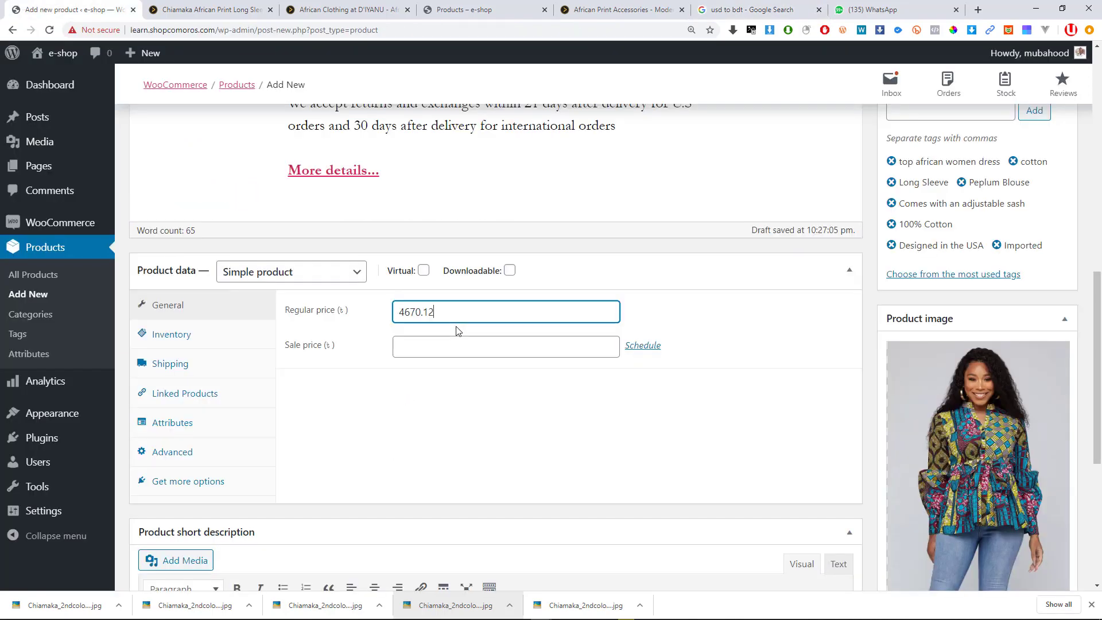
Review the blouse's price, sizes and purchase options on its D'IYANU page.
left_click(228, 7)
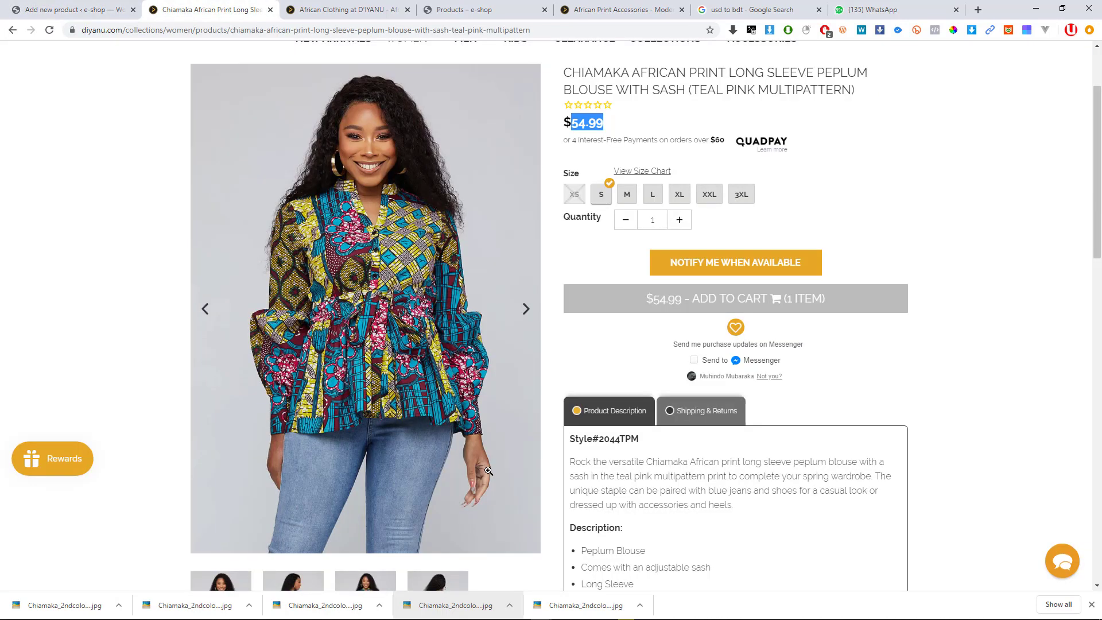
scroll(636, 417, "up", 2)
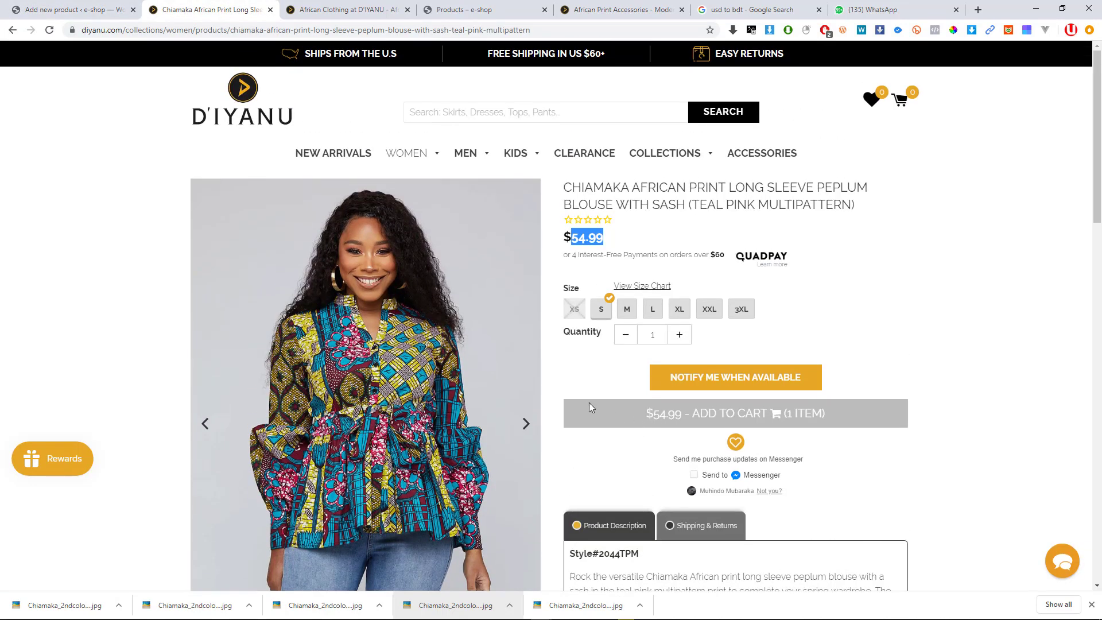
Return to the new product form and set the regular price to 5000 and the sale price to 4670.12.
scroll(589, 402, "down", 2)
scroll(591, 408, "down", 4)
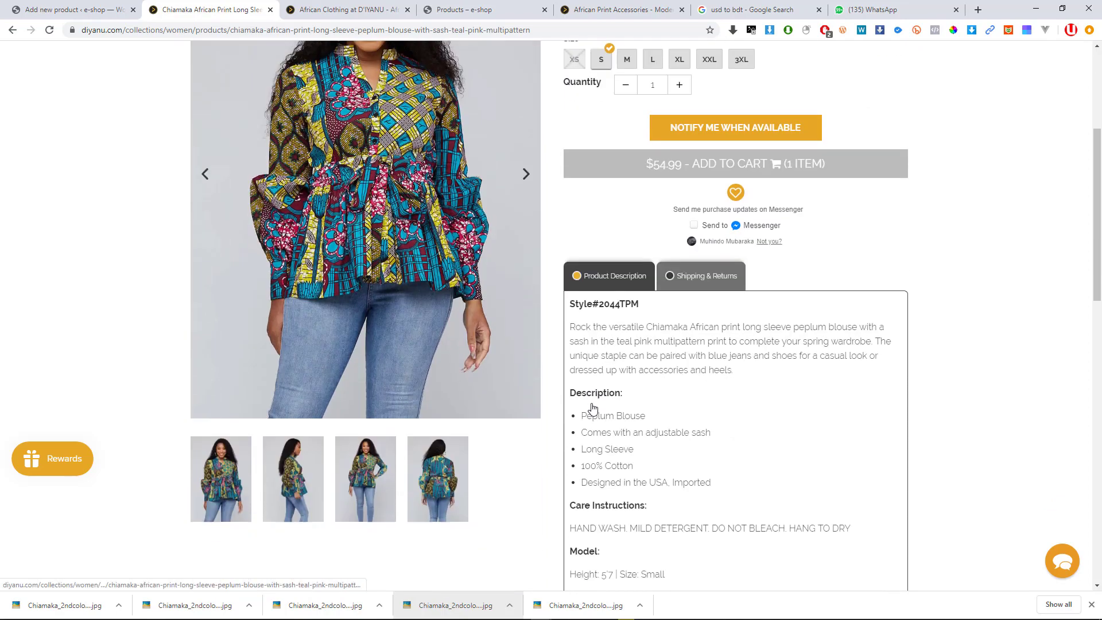
left_click(105, 5)
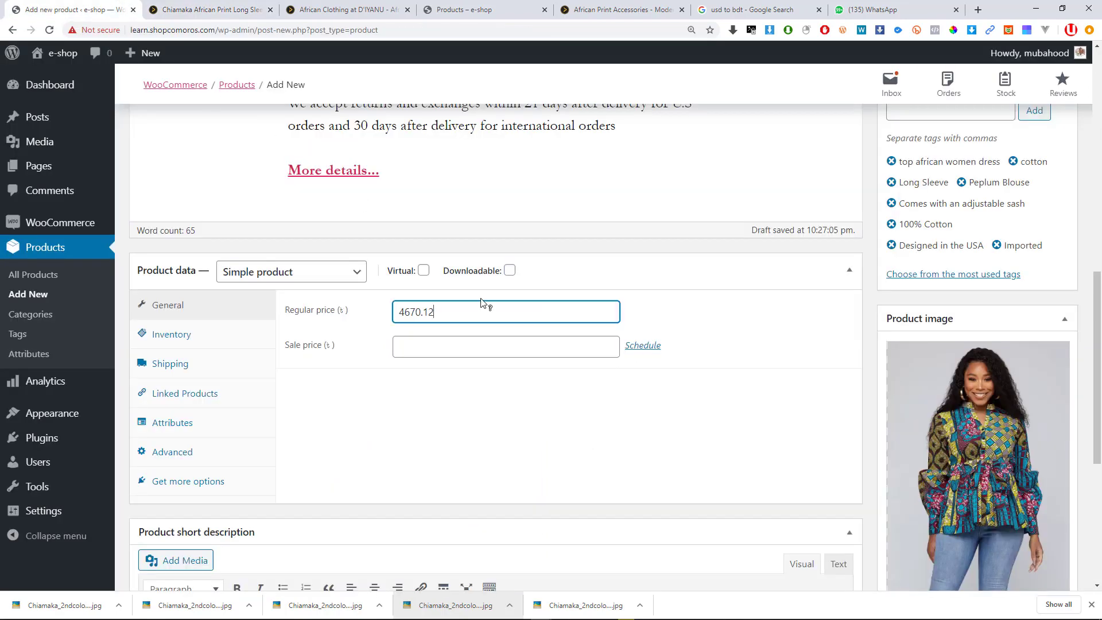
left_click_drag(453, 311, 361, 312)
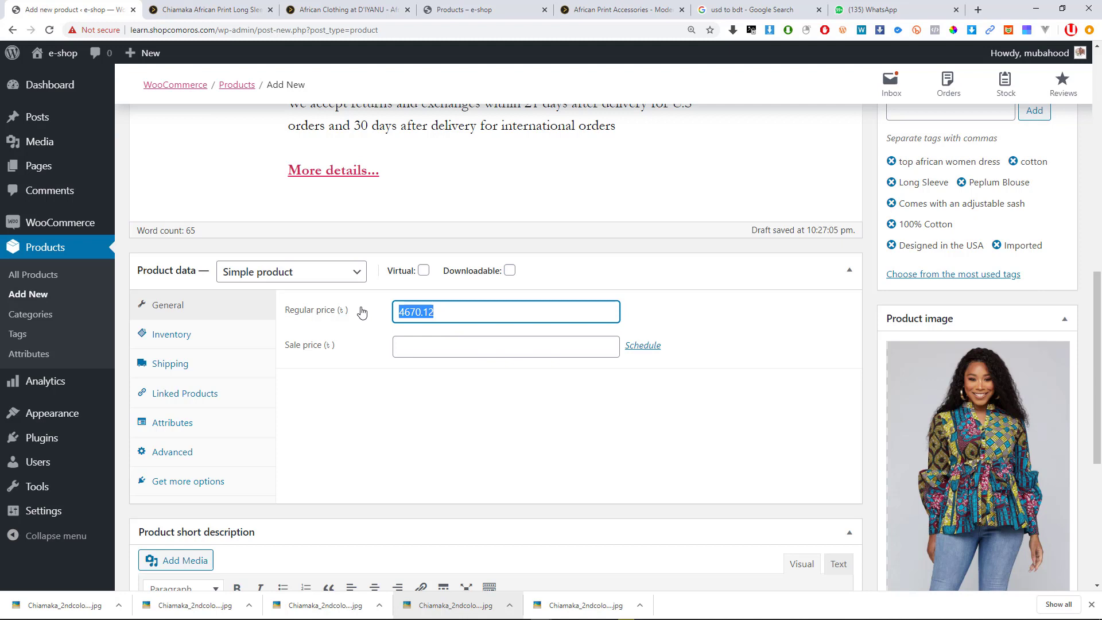
left_click(441, 346)
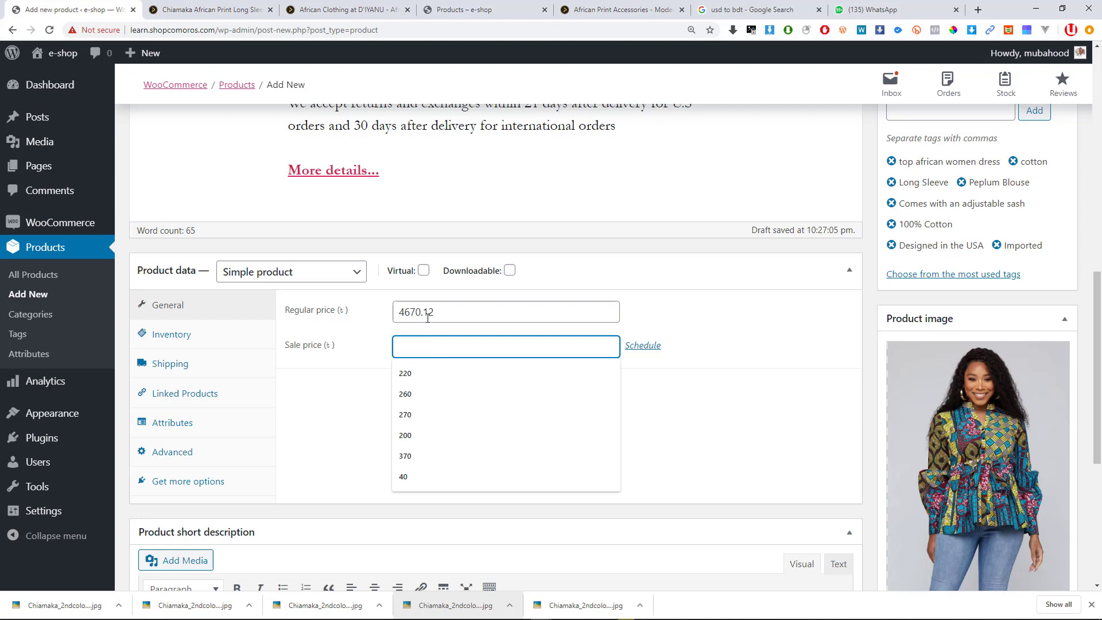
left_click_drag(436, 318, 350, 319)
key("ctrl+c")
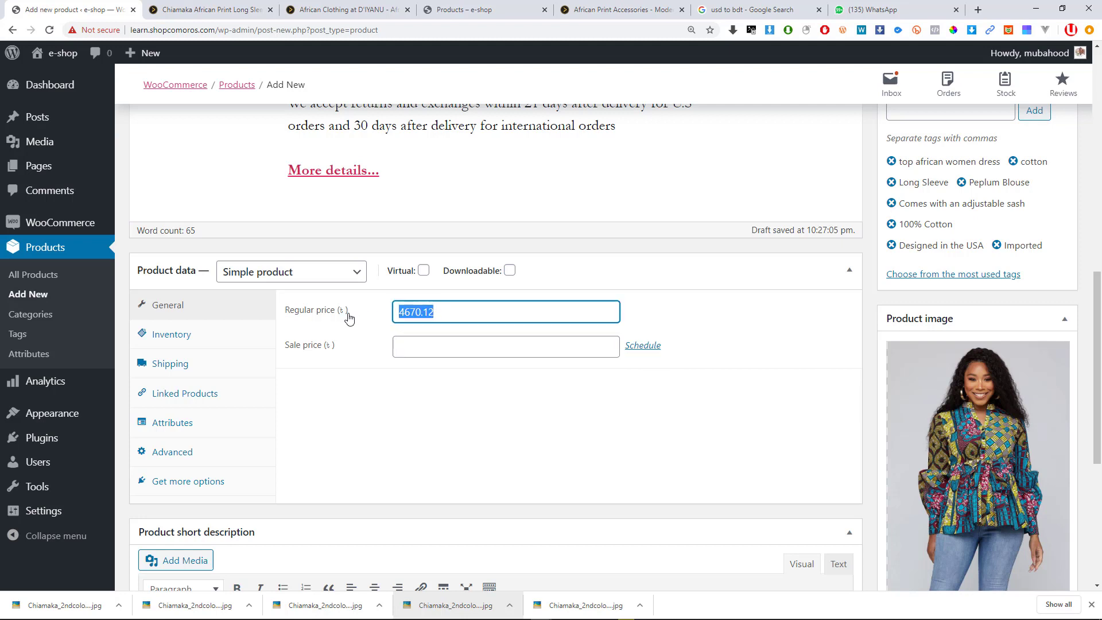
type("5000")
key("Tab")
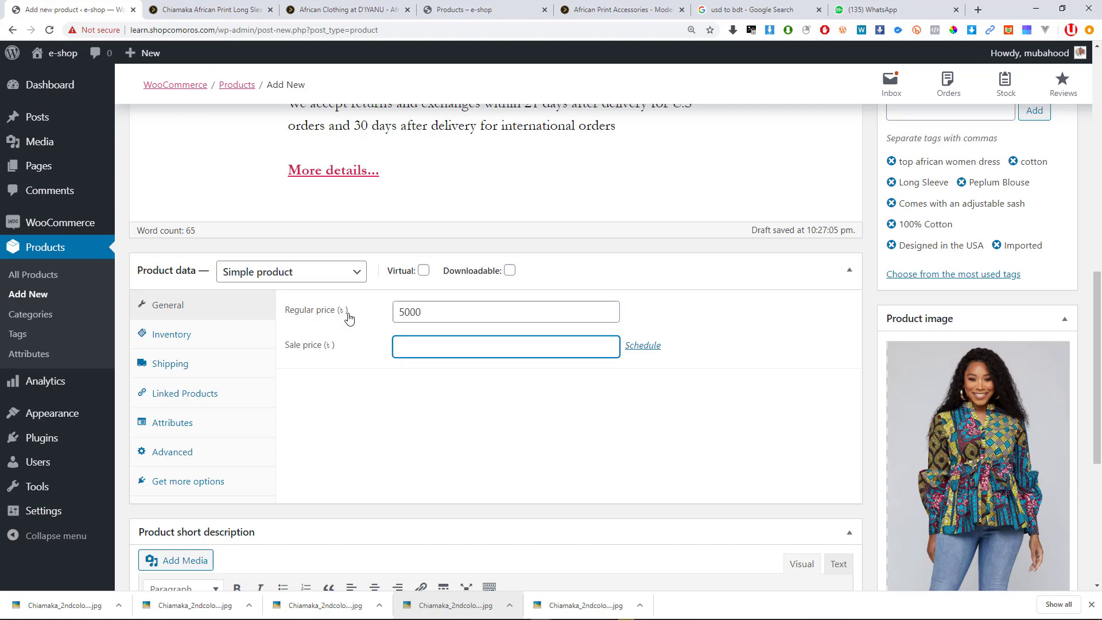
key("ctrl+v")
left_click_drag(433, 350, 440, 348)
left_click(404, 391)
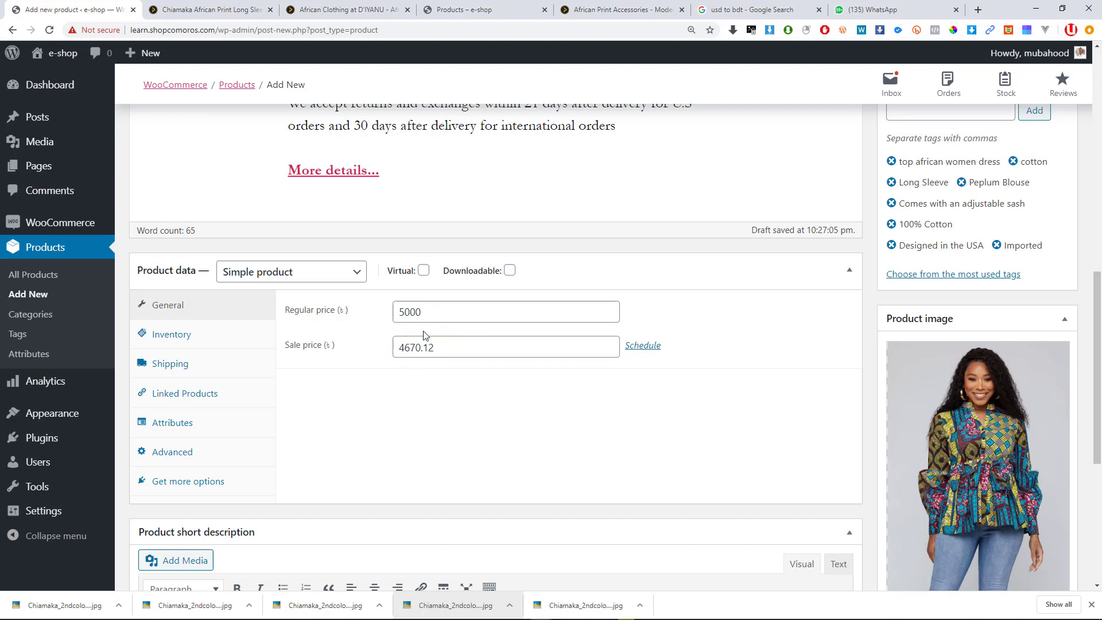
Try sale prices above the regular price, such as 46270.12, and restore the sale price to 4670.12.
left_click(401, 349)
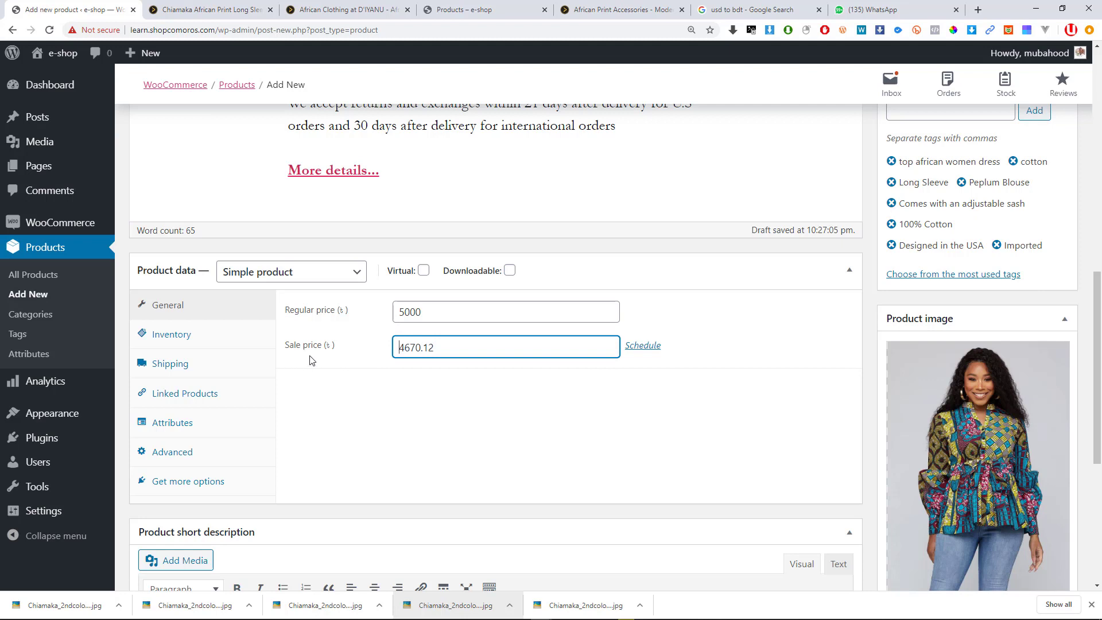
type("3")
left_click(375, 406)
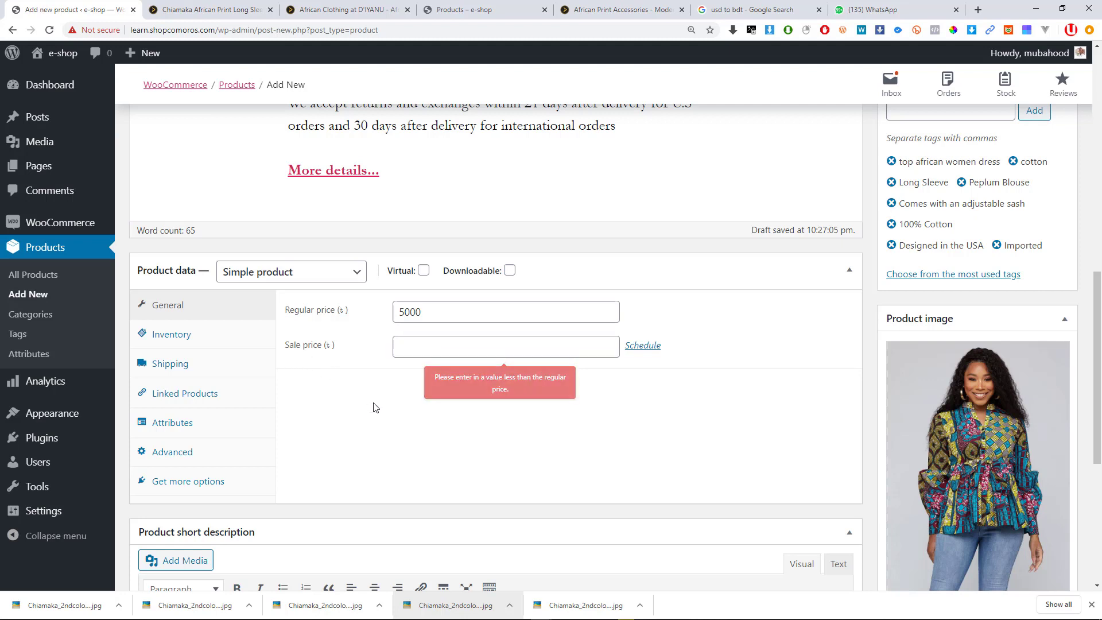
left_click(423, 351)
left_click(423, 351)
key("ctrl+v")
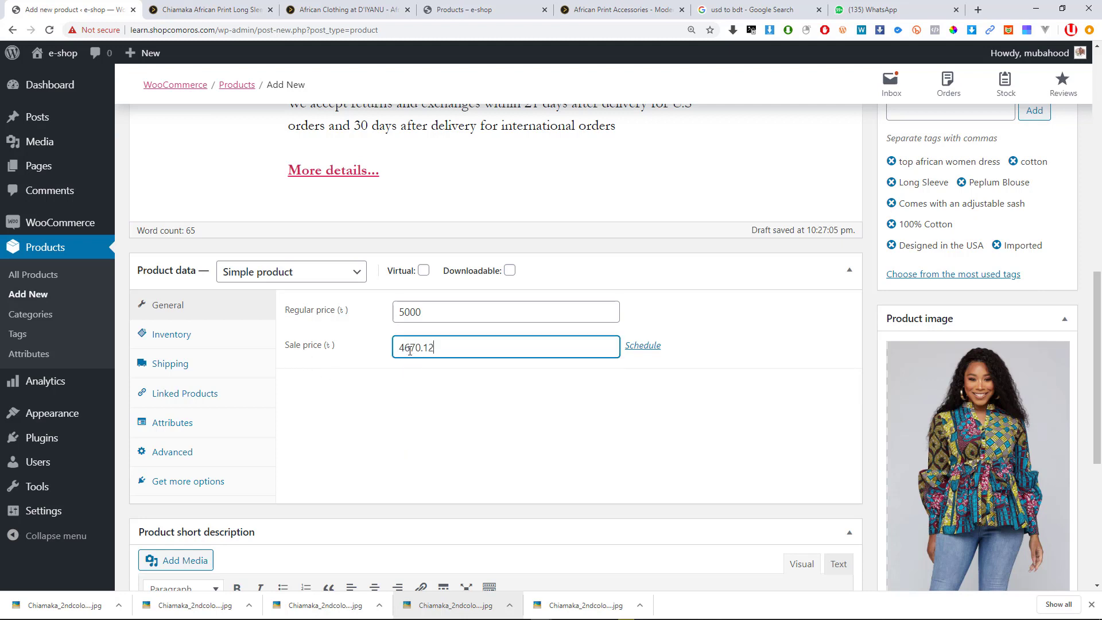
left_click(408, 354)
type("2")
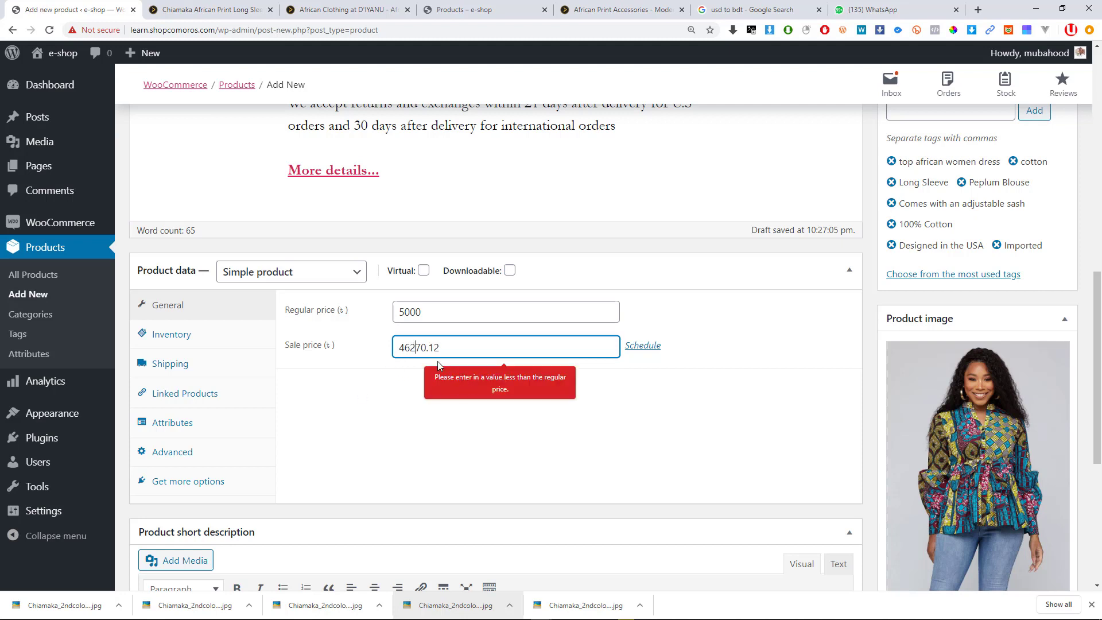
left_click_drag(445, 347, 344, 348)
key("ctrl+v")
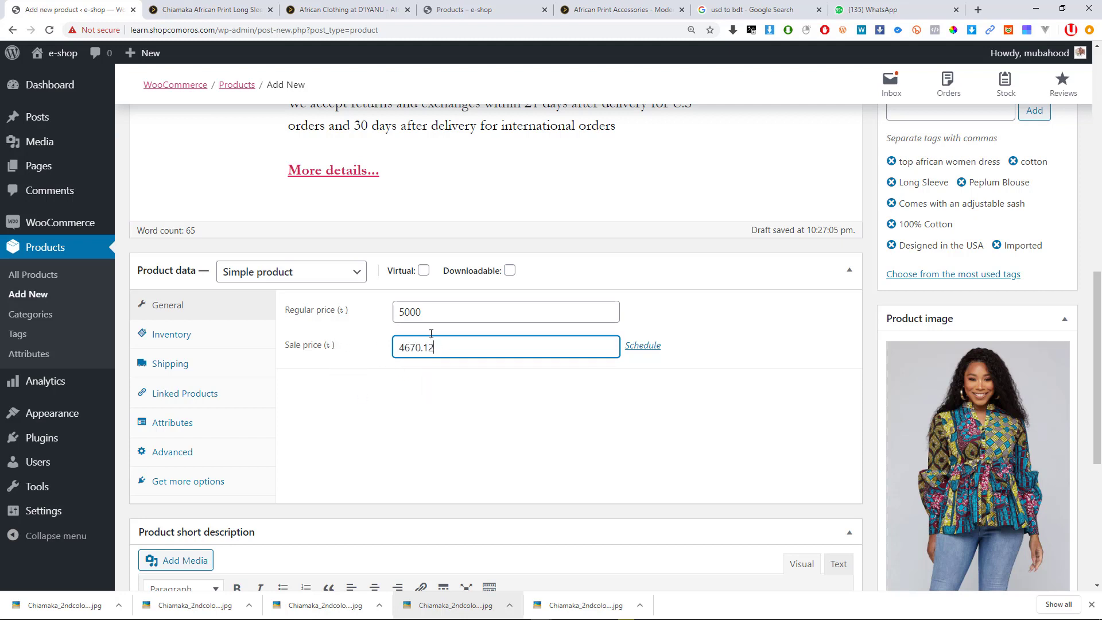
Open the sale price date schedule and cancel it without entering any dates.
left_click_drag(423, 310, 366, 305)
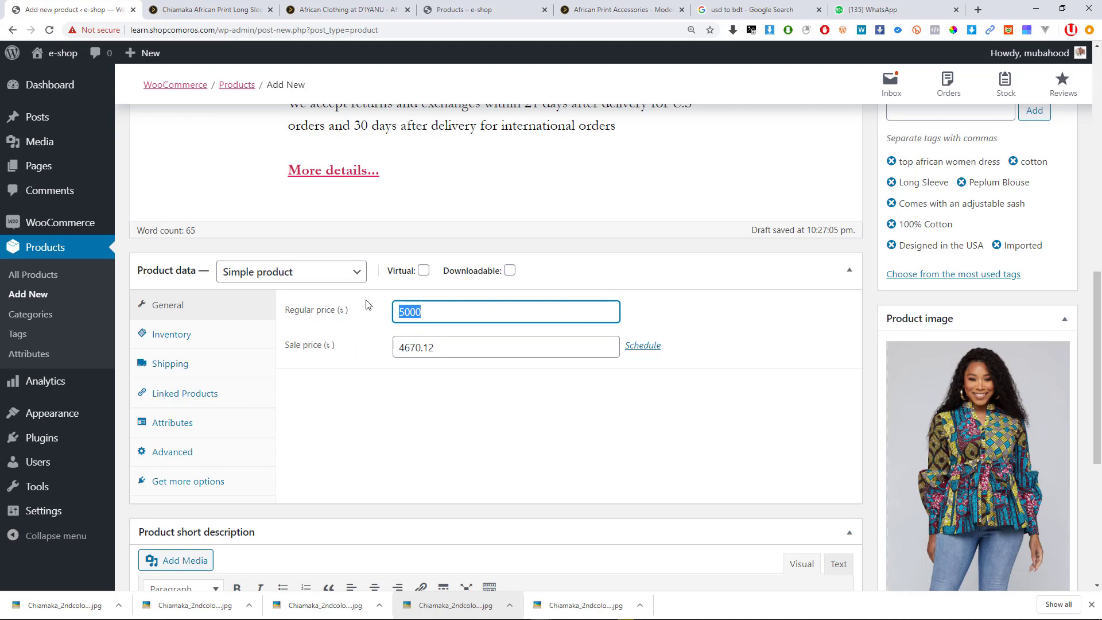
left_click(419, 348)
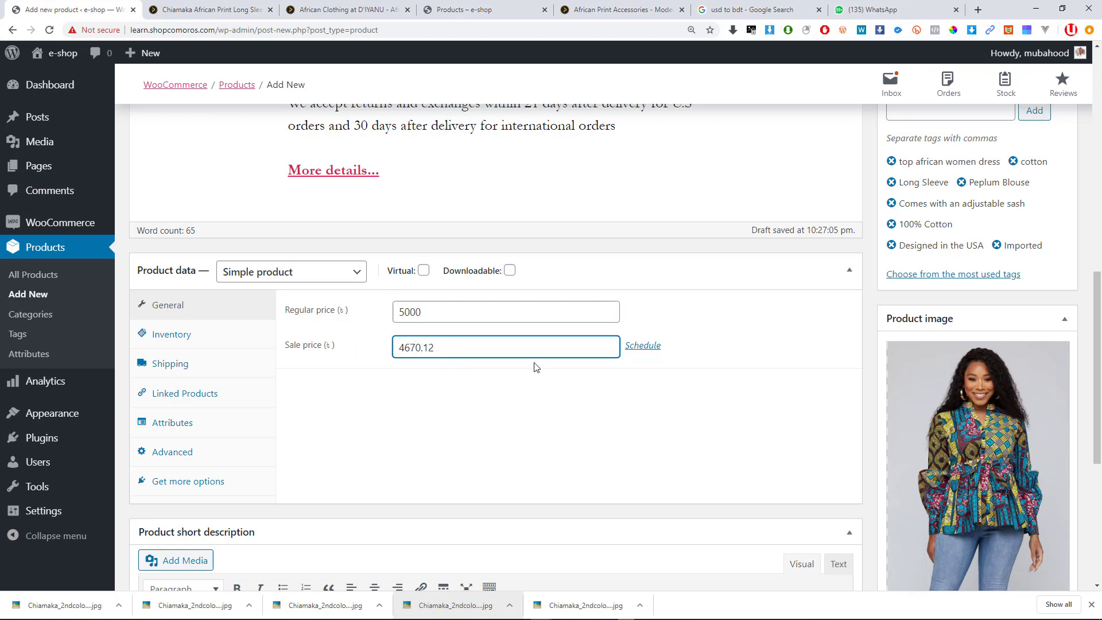
left_click(643, 346)
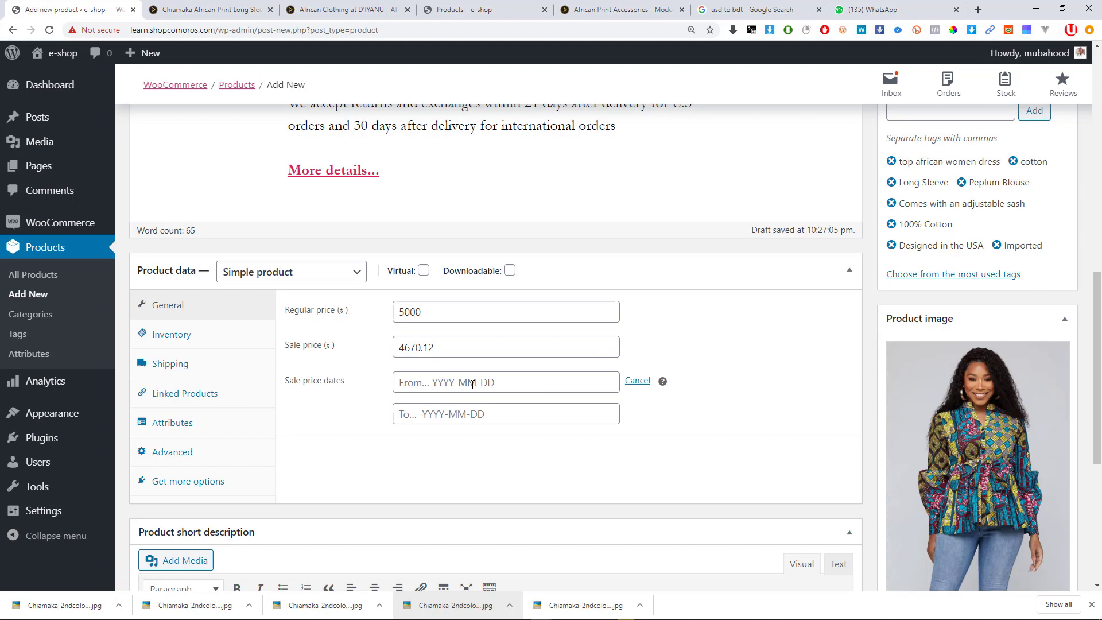
left_click(636, 382)
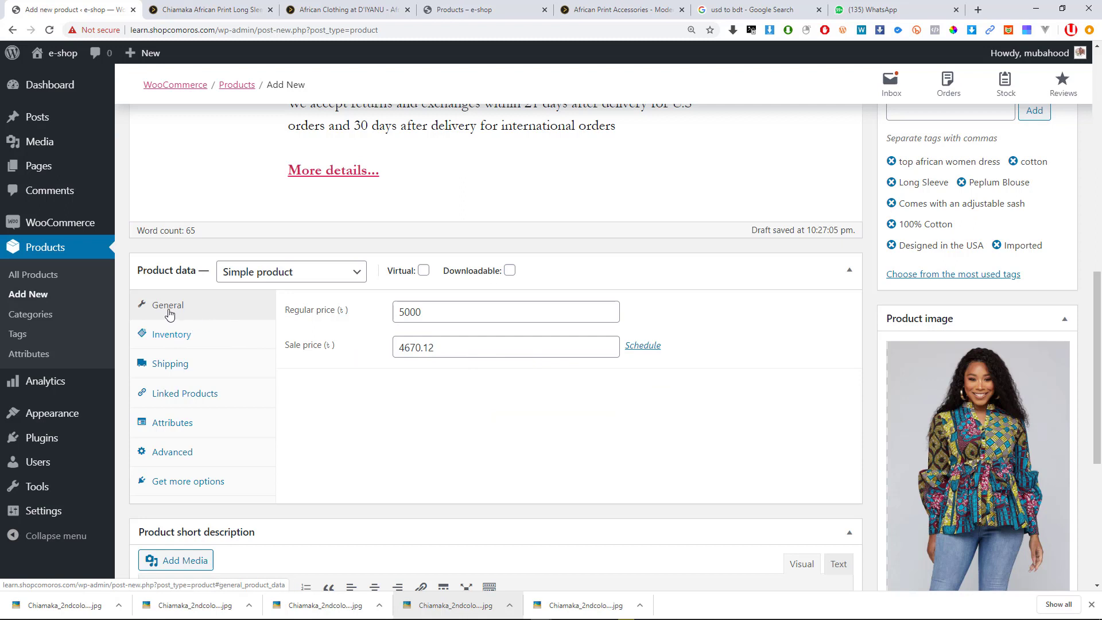
Enter dress110 as the SKU in the product's inventory settings.
left_click(171, 342)
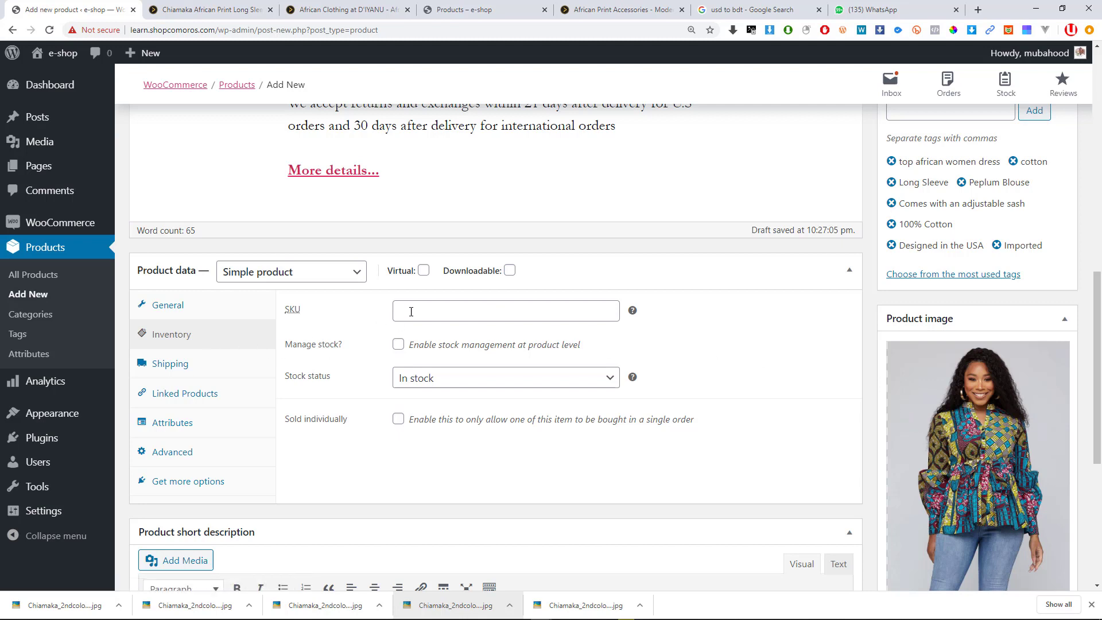
left_click(431, 312)
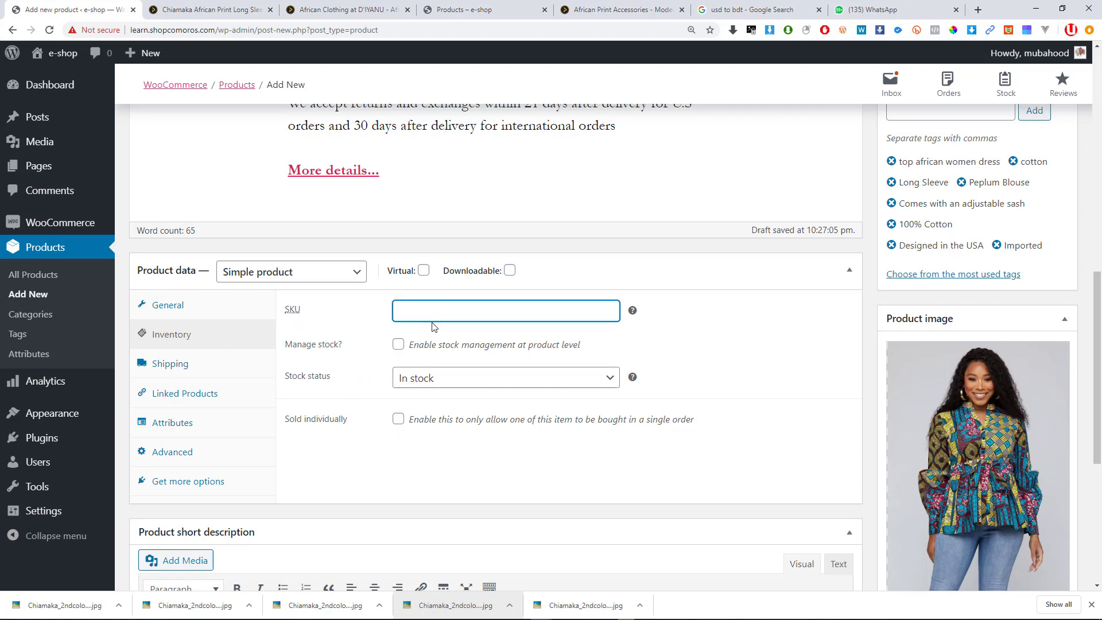
key("Tab")
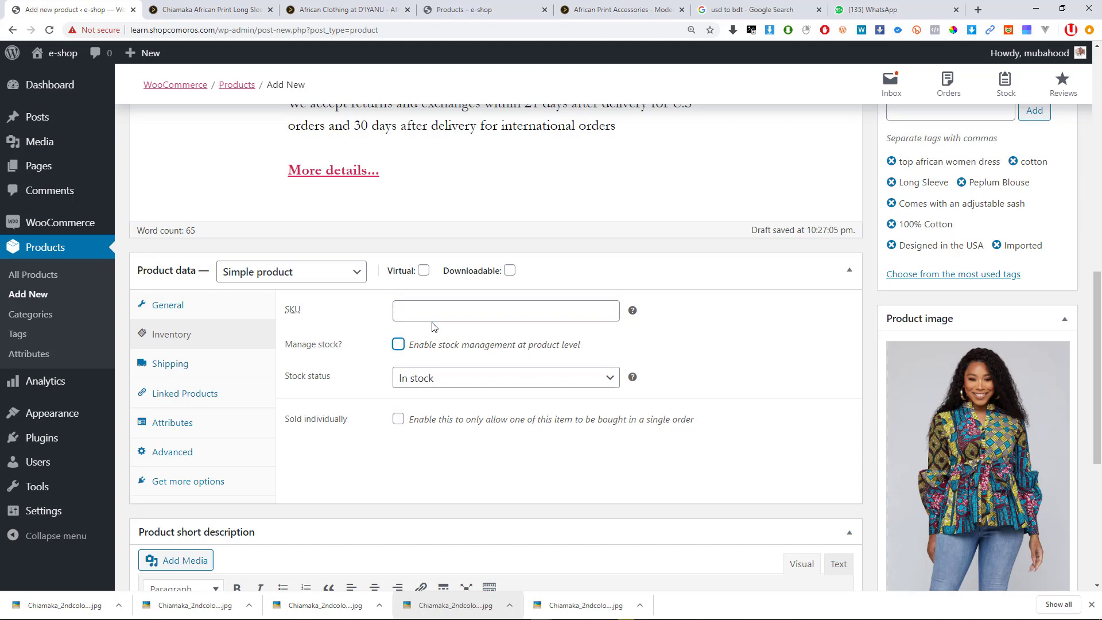
left_click(435, 316)
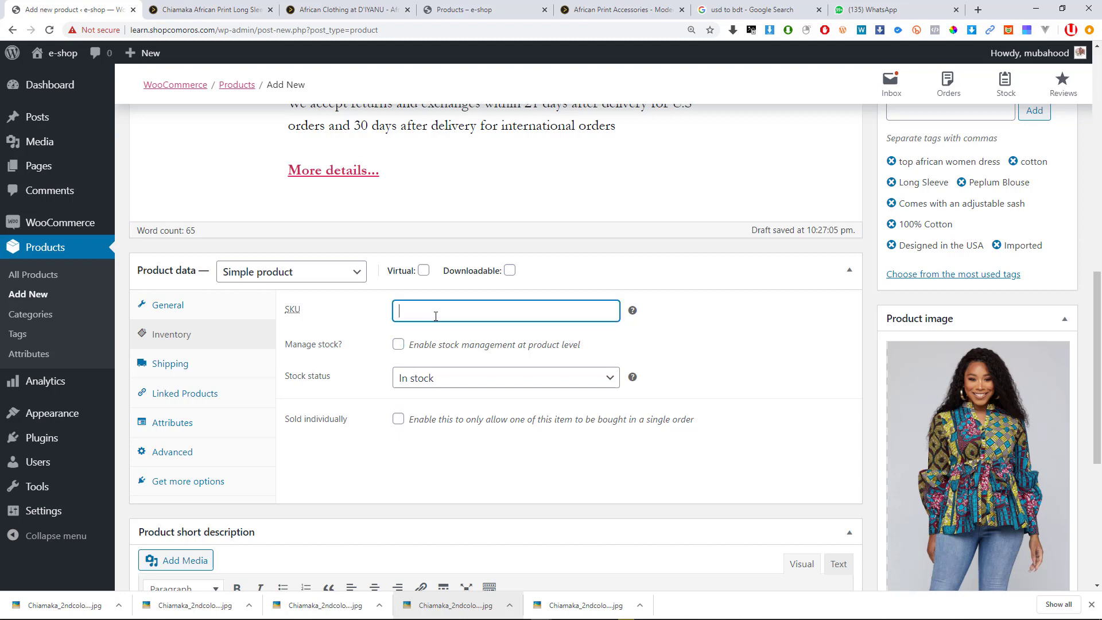
type("dress110")
Enable stock management at product level and set the stock quantity to 15.
left_click(400, 346)
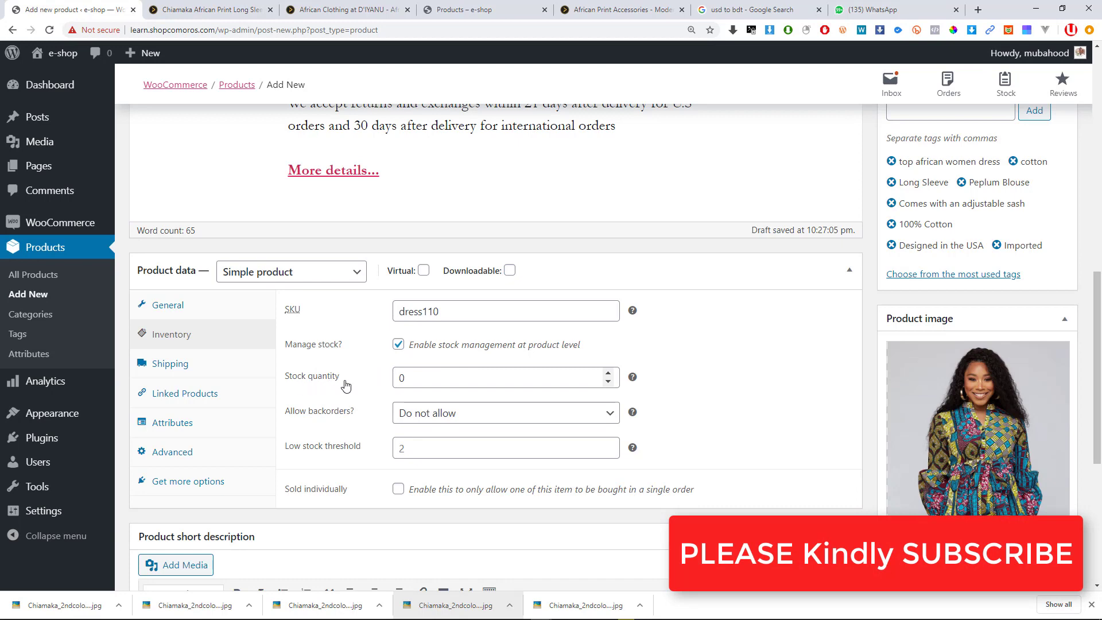
left_click(400, 379)
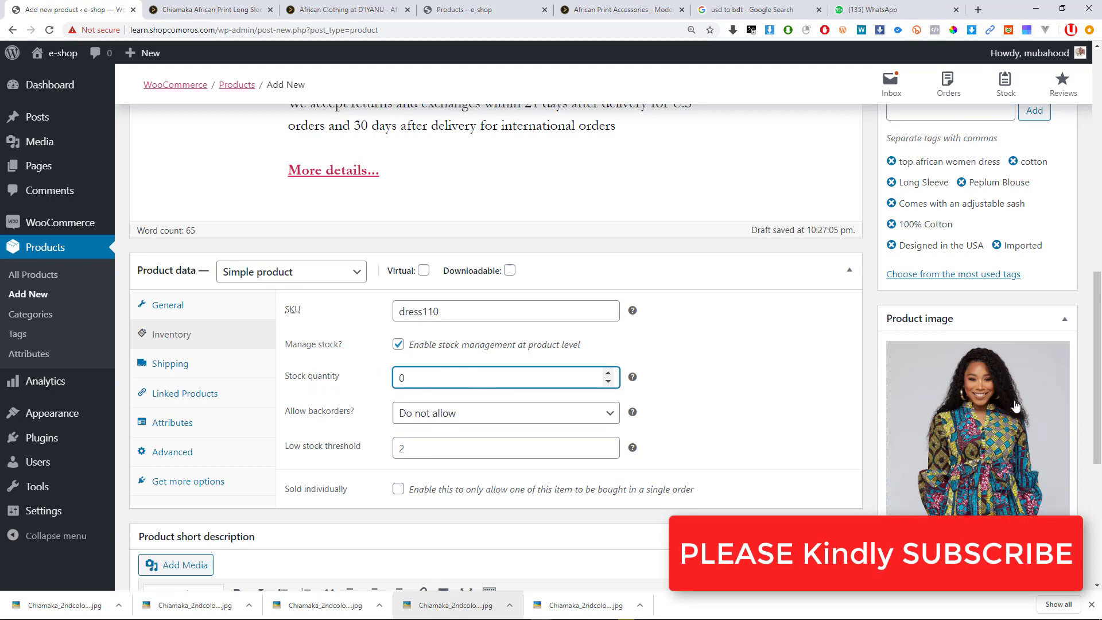
scroll(481, 416, "down", 2)
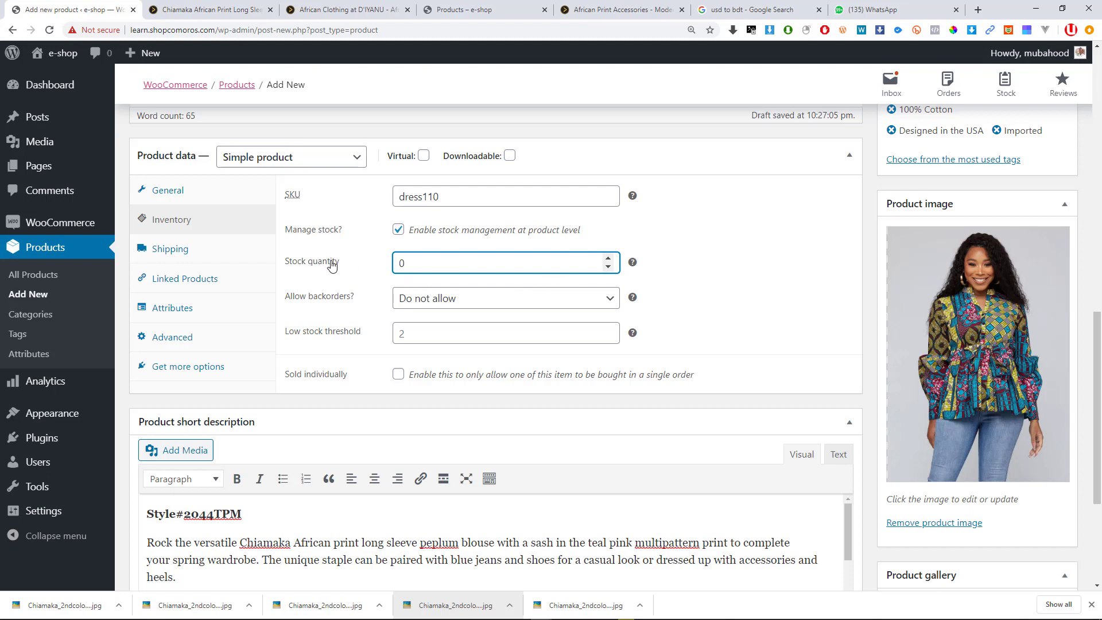
key("ctrl+a")
Try the backorder options "Allow, but notify customer" and "Allow", and return the setting to "Do not allow".
left_click(524, 307)
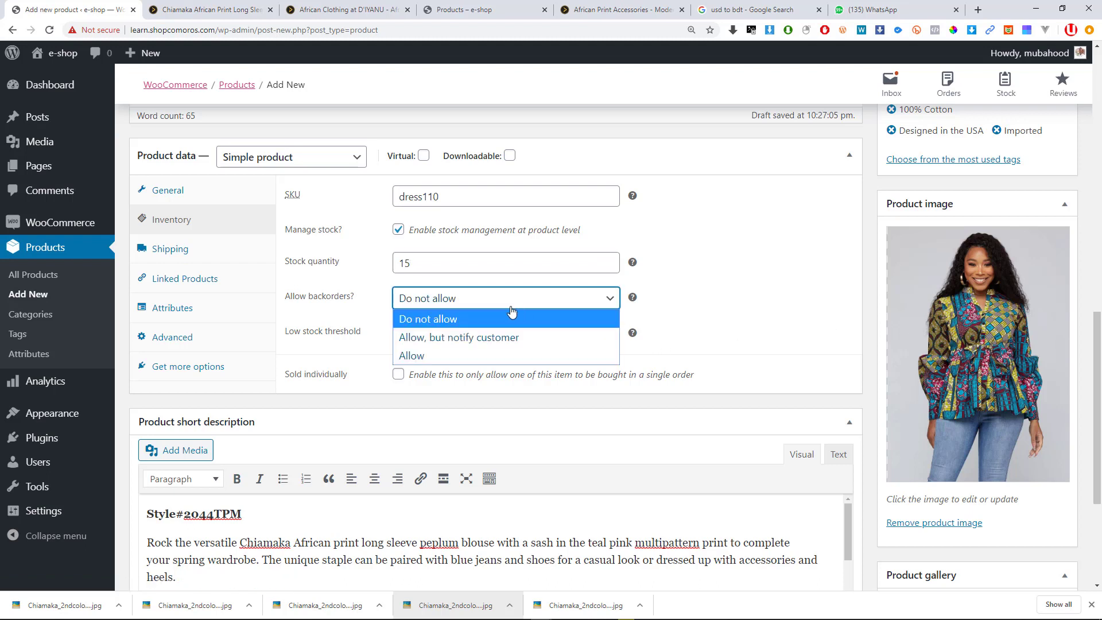
left_click(459, 321)
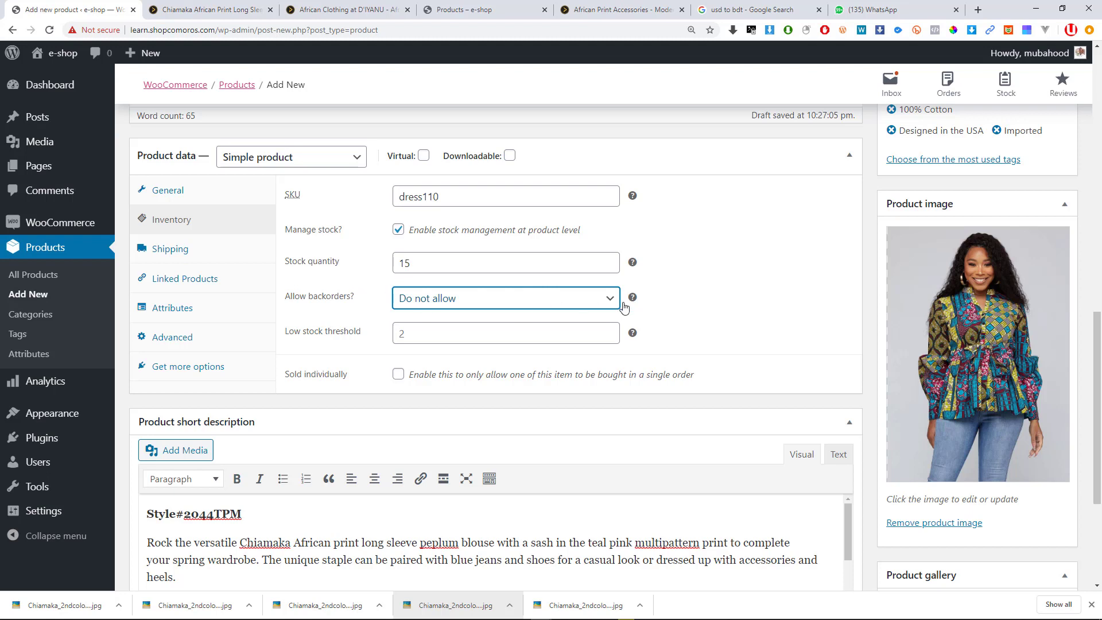
left_click(716, 307)
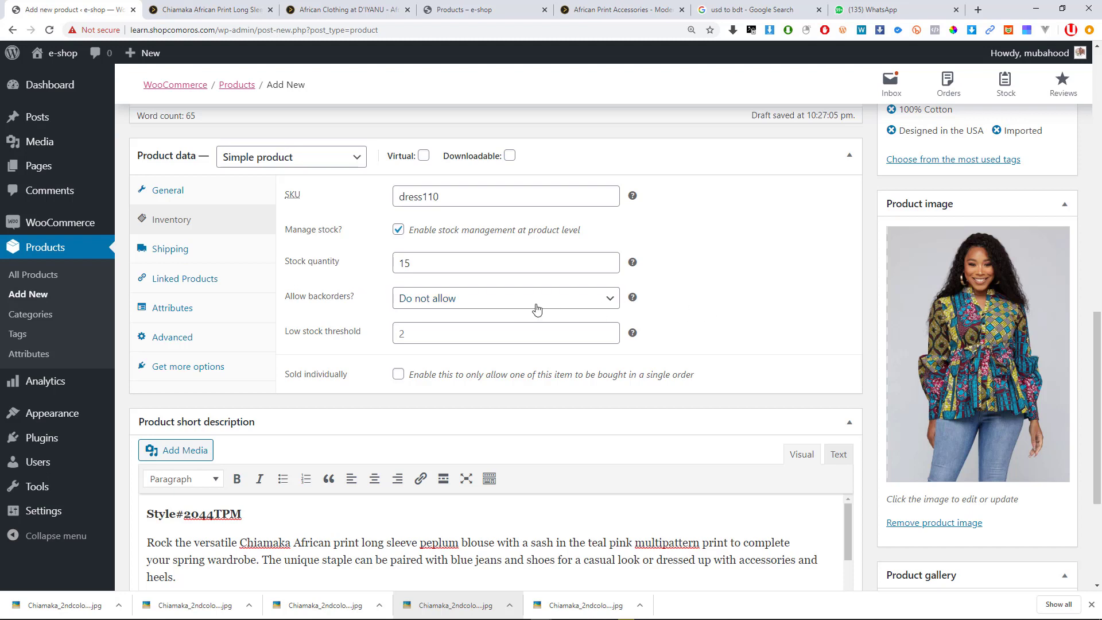
left_click(435, 300)
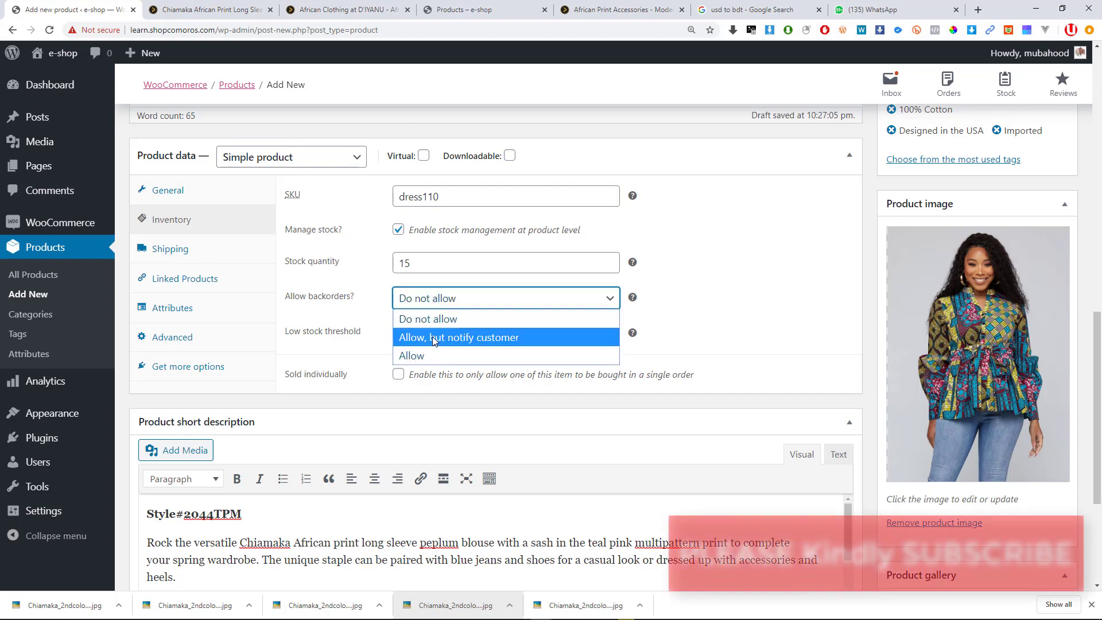
left_click(450, 335)
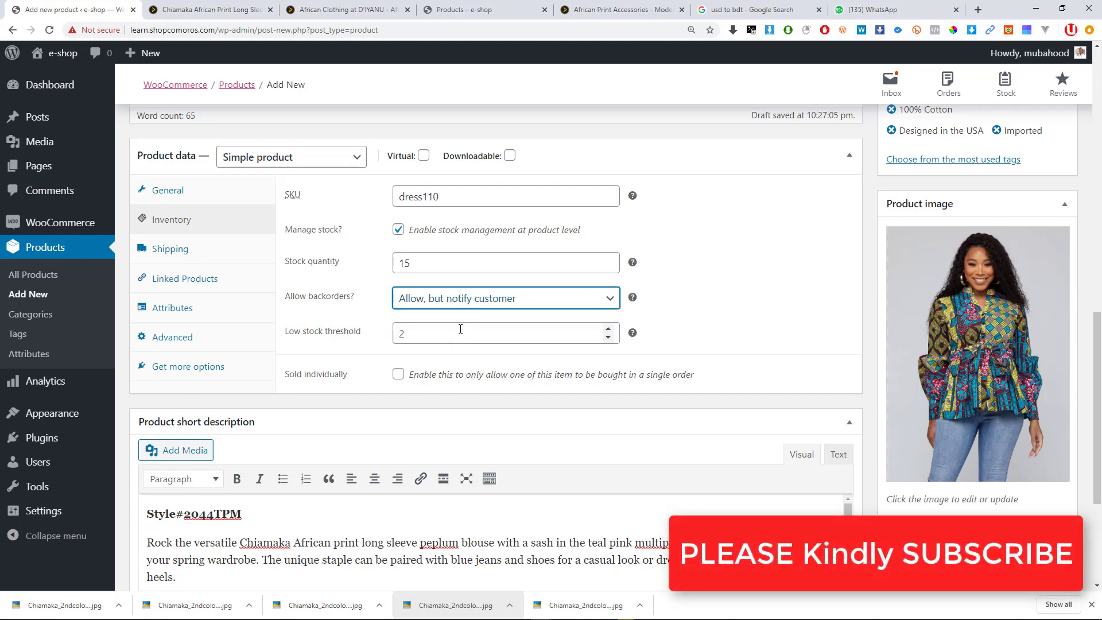
left_click(670, 304)
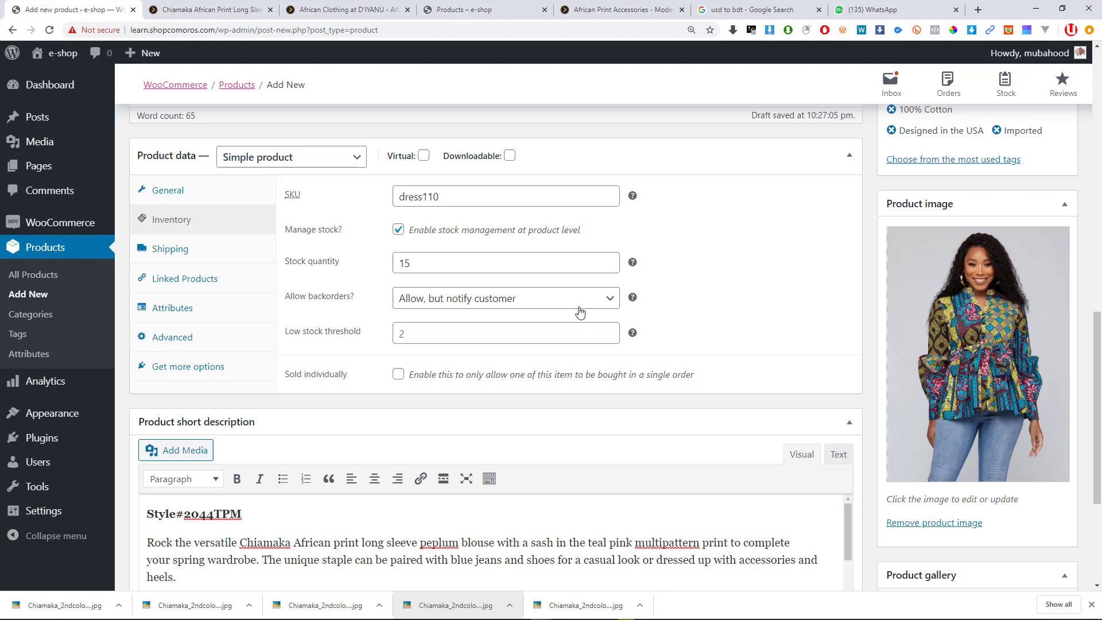
left_click(503, 303)
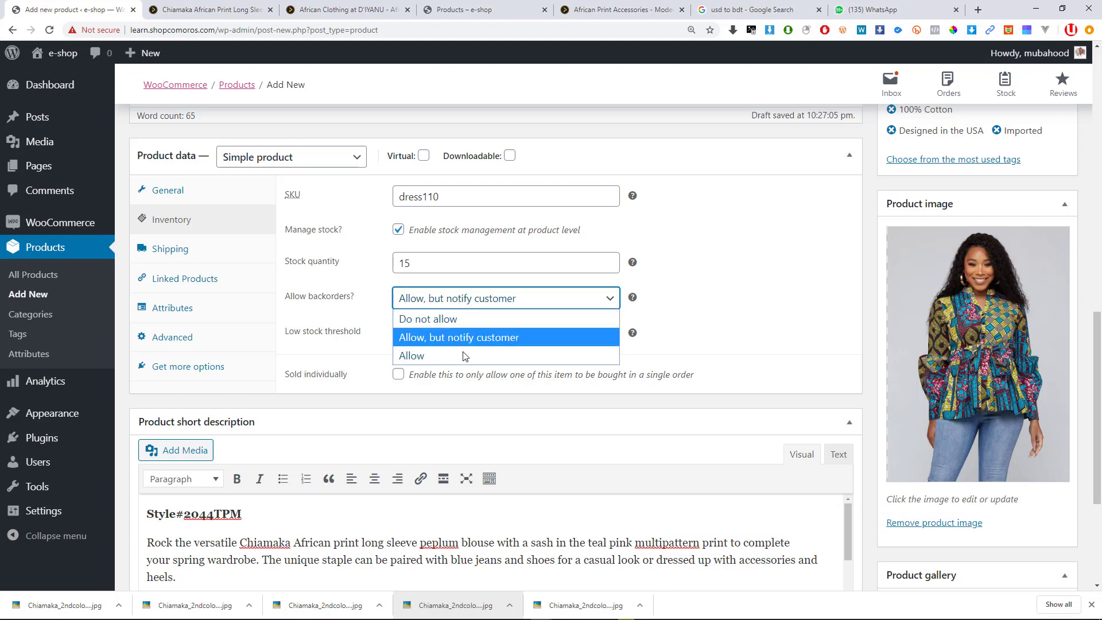
left_click(524, 355)
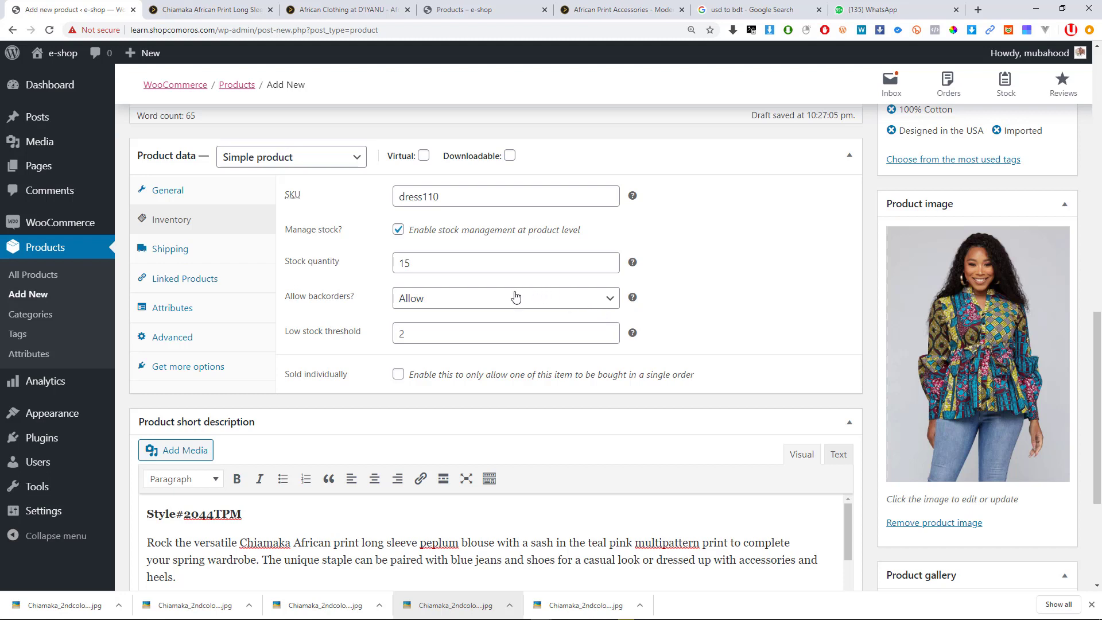
left_click(496, 304)
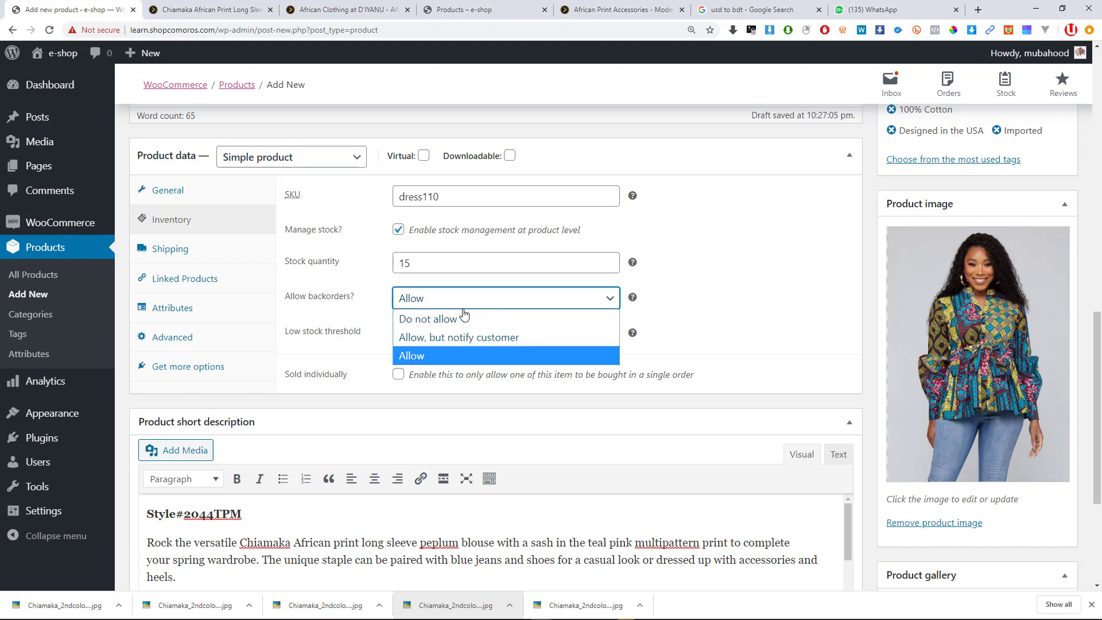
left_click(446, 314)
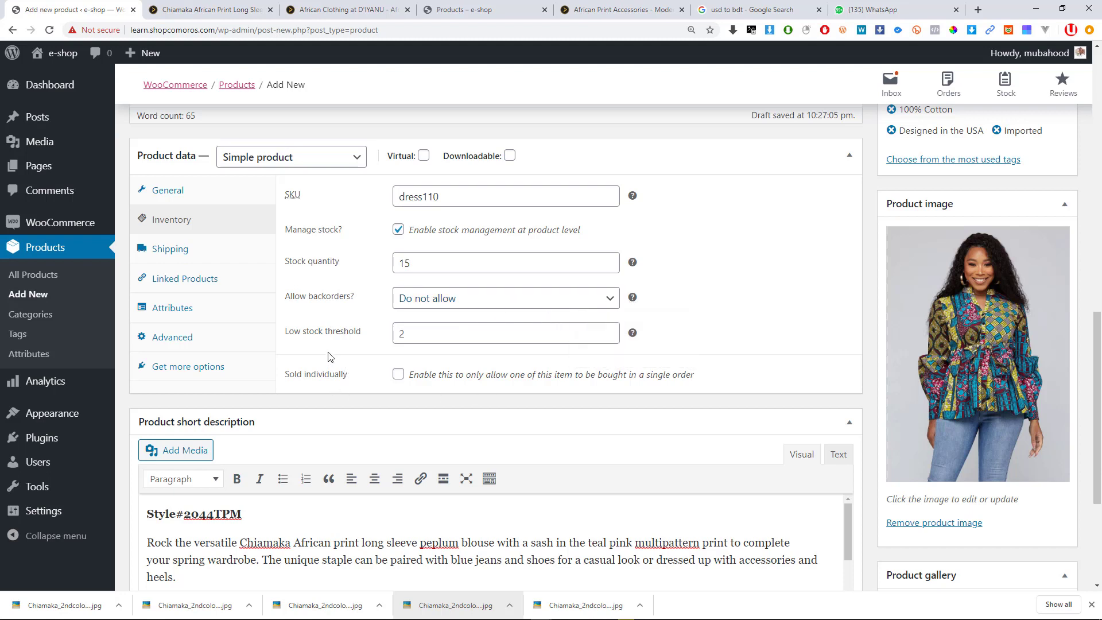
Set the product's low stock threshold to 1.
left_click(396, 341)
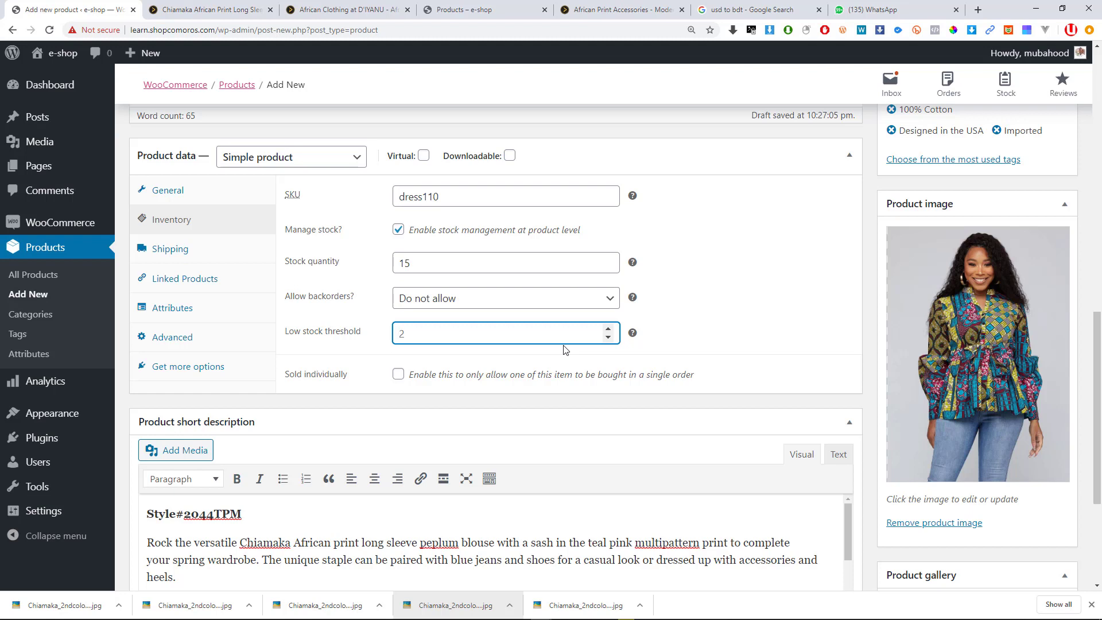
type("0")
key("BackSpace")
type("2")
key("BackSpace")
type("1")
left_click(725, 307)
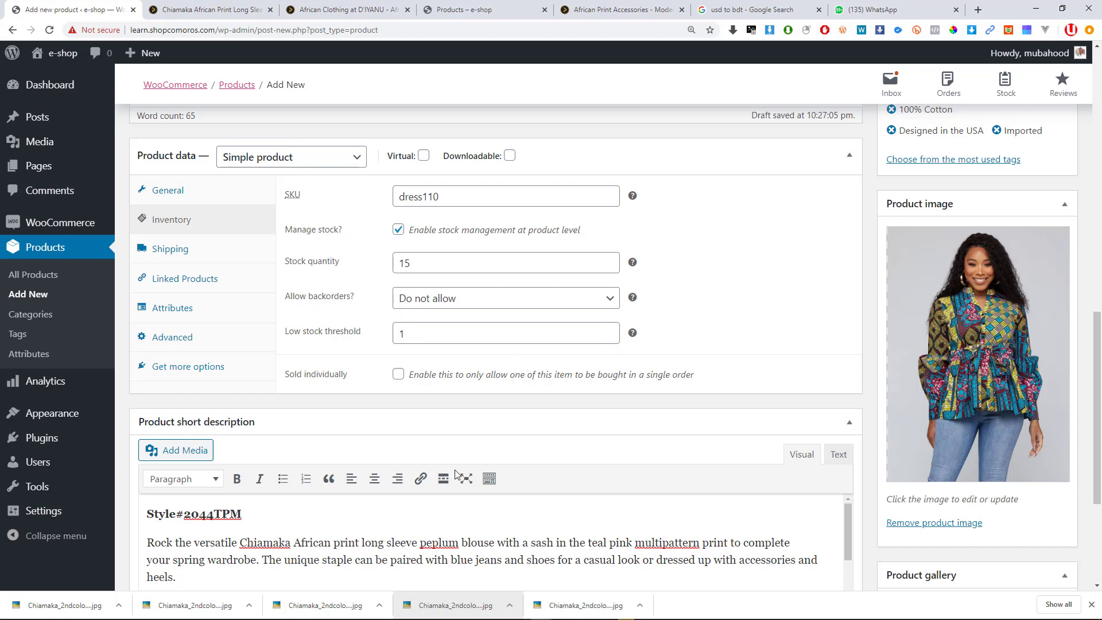
Enable the Sold individually option so that only one of this item can be bought in a single order.
left_click(403, 334)
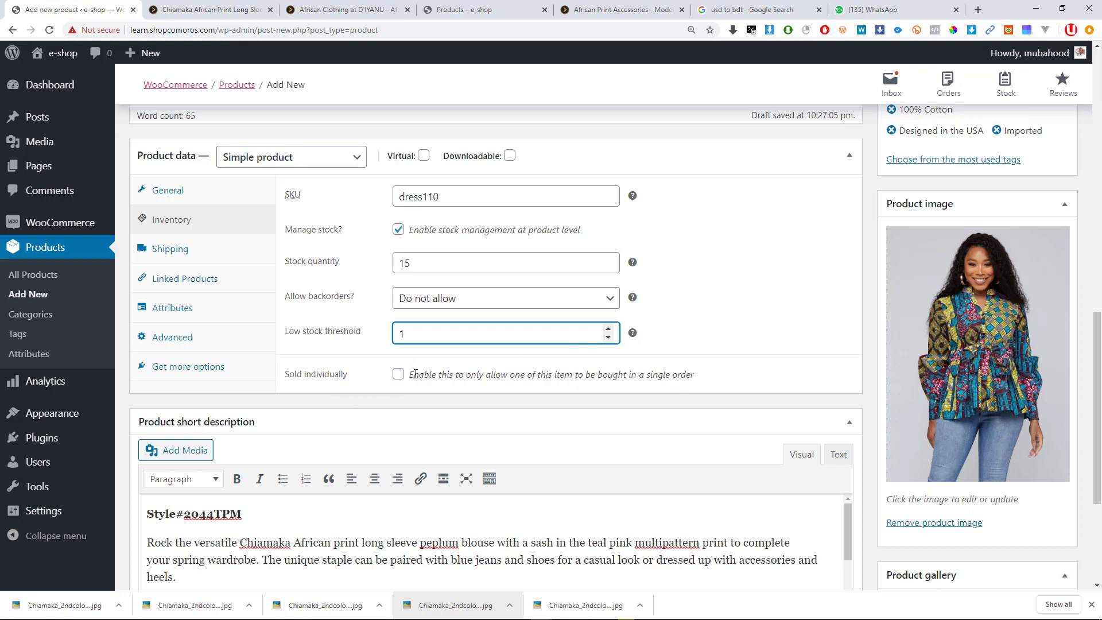
left_click(399, 376)
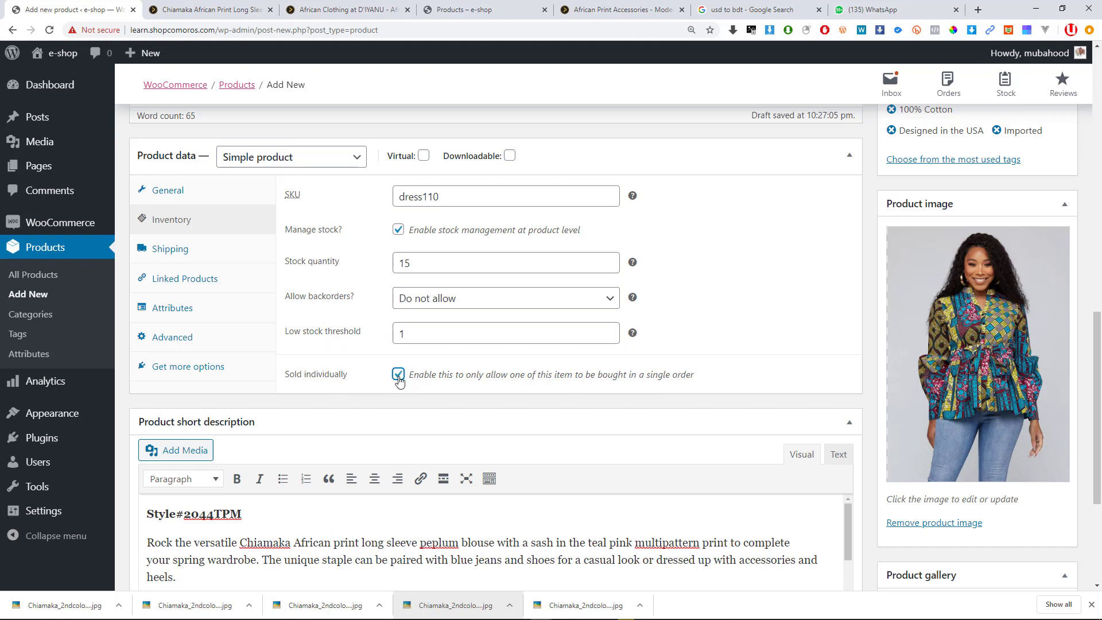
left_click(398, 375)
left_click(399, 375)
Try a low stock threshold of 3 for the product and return it to 1.
left_click(409, 334)
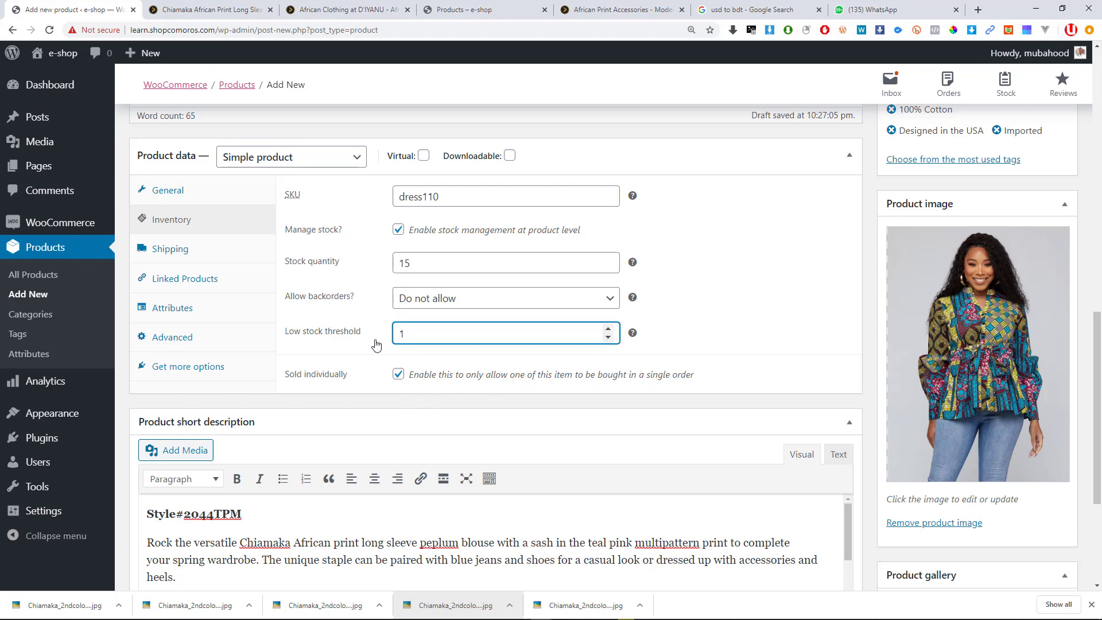
key("BackSpace")
type("3")
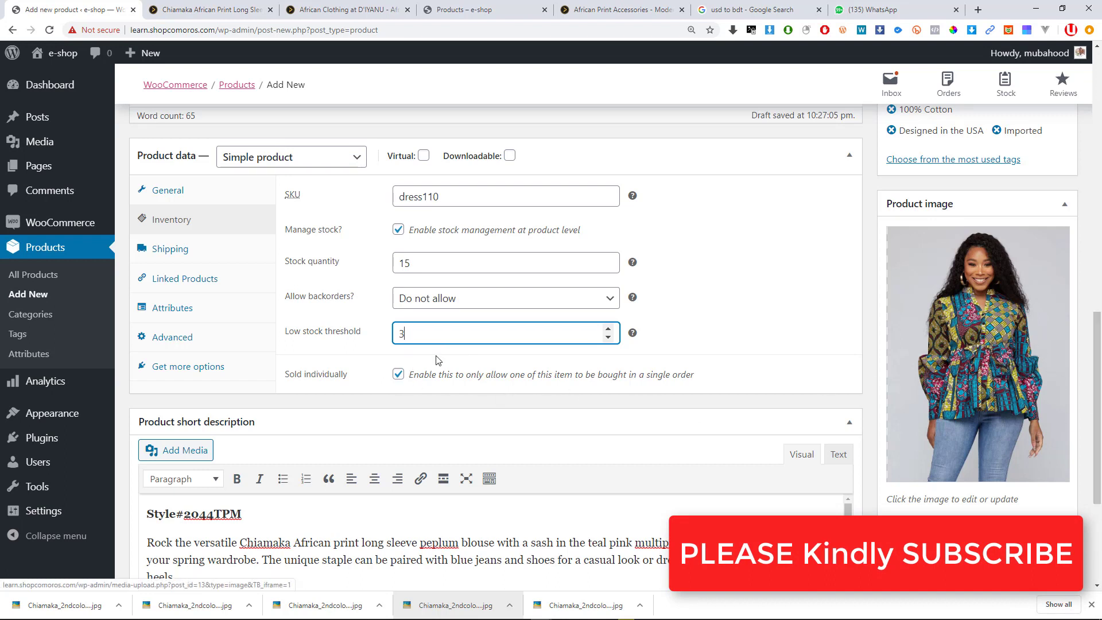
left_click_drag(428, 337, 312, 339)
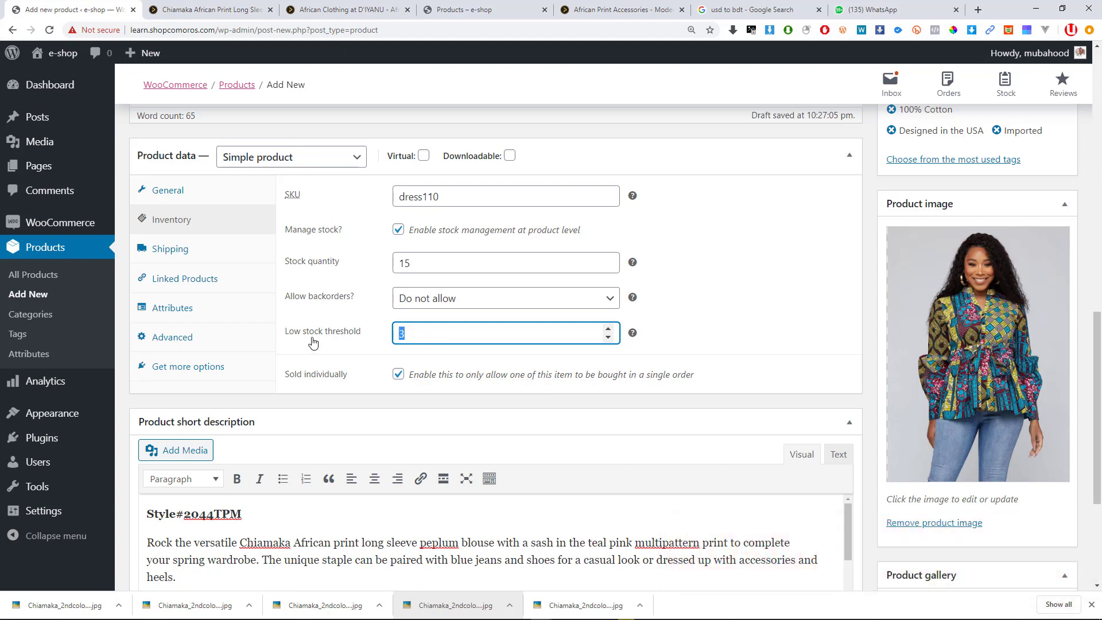
type("1")
left_click(398, 376)
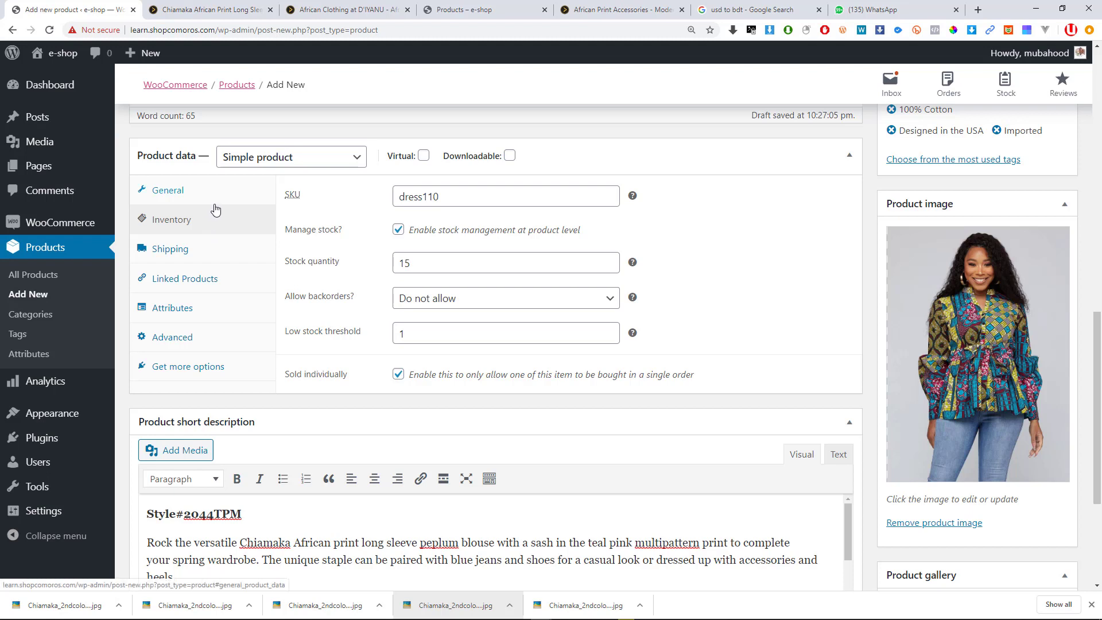
Review the weight, dimensions and shipping class options in the product's shipping settings.
left_click(210, 253)
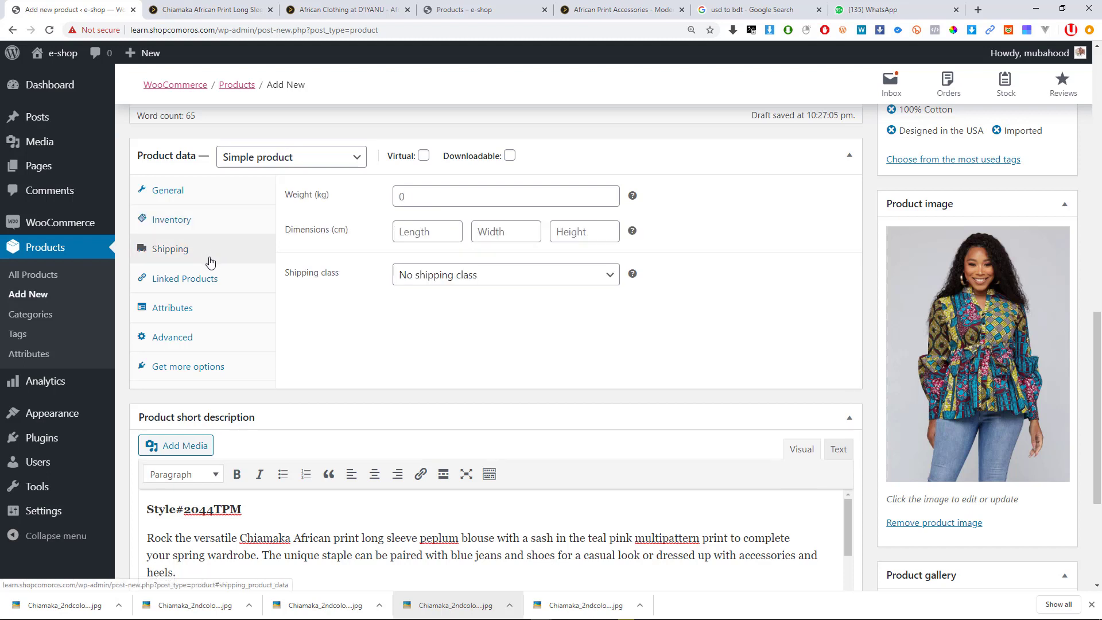
left_click(463, 200)
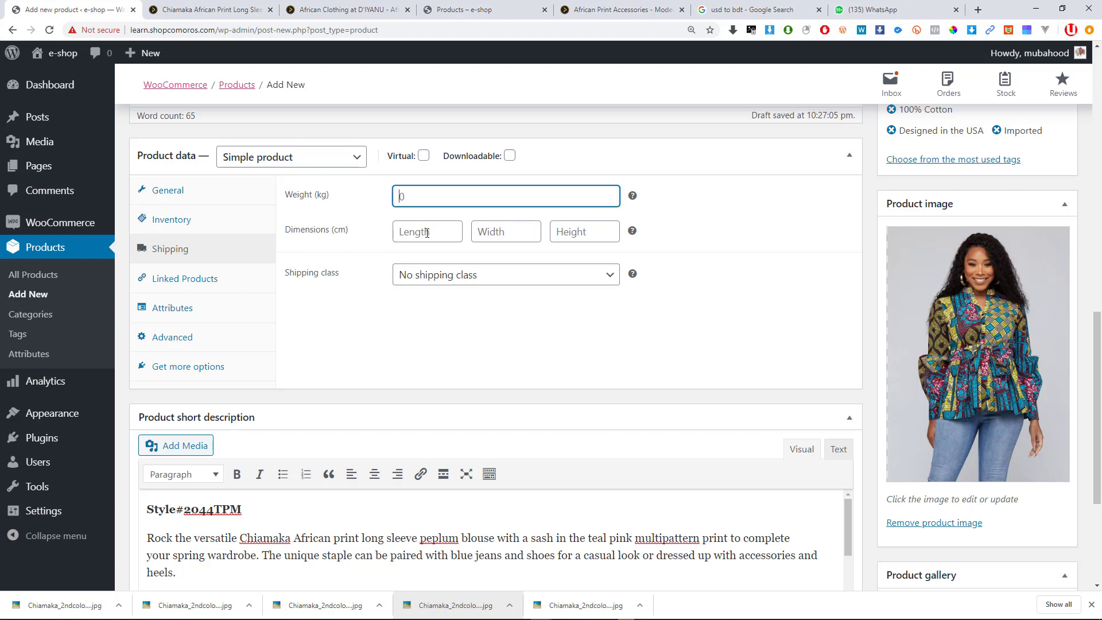
left_click(451, 281)
left_click(451, 282)
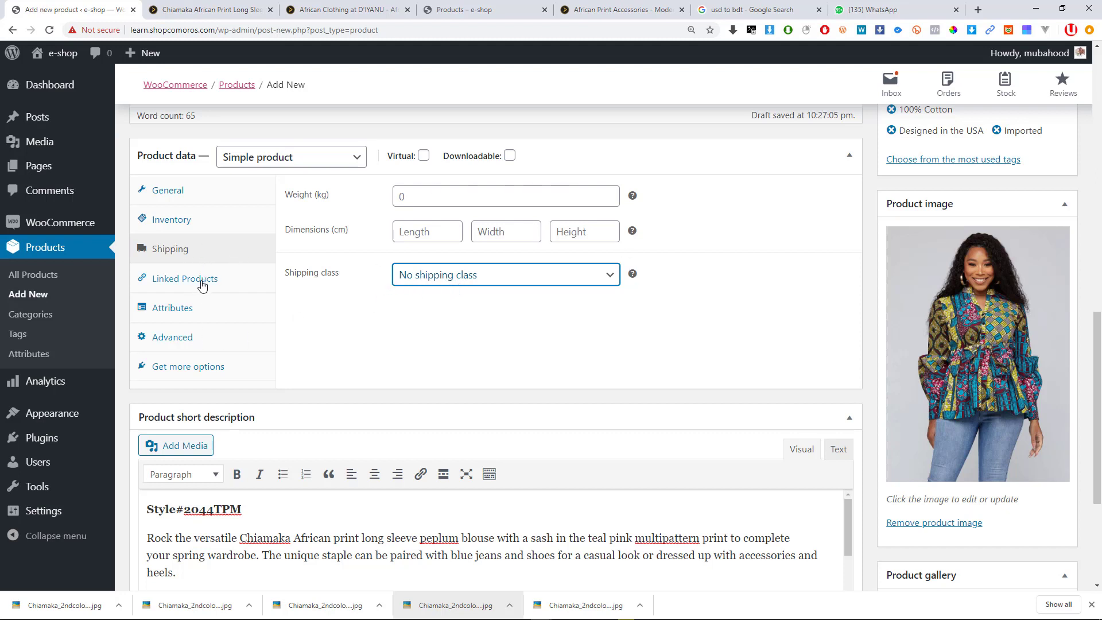
Examine the upsells and cross-sells product search fields in the linked products settings.
left_click(223, 285)
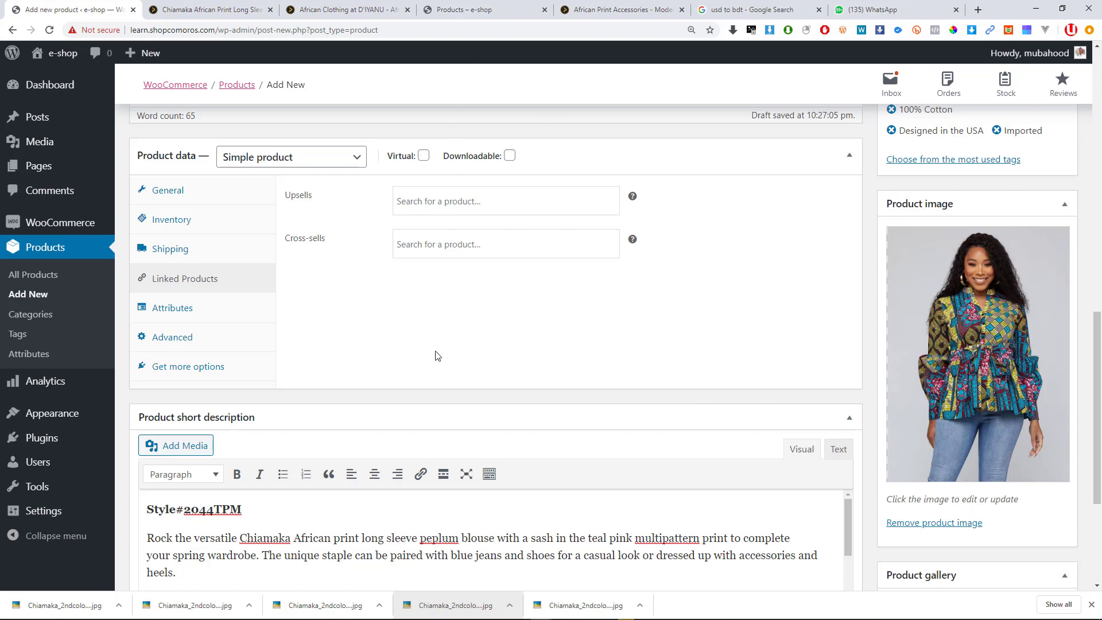
left_click(514, 241)
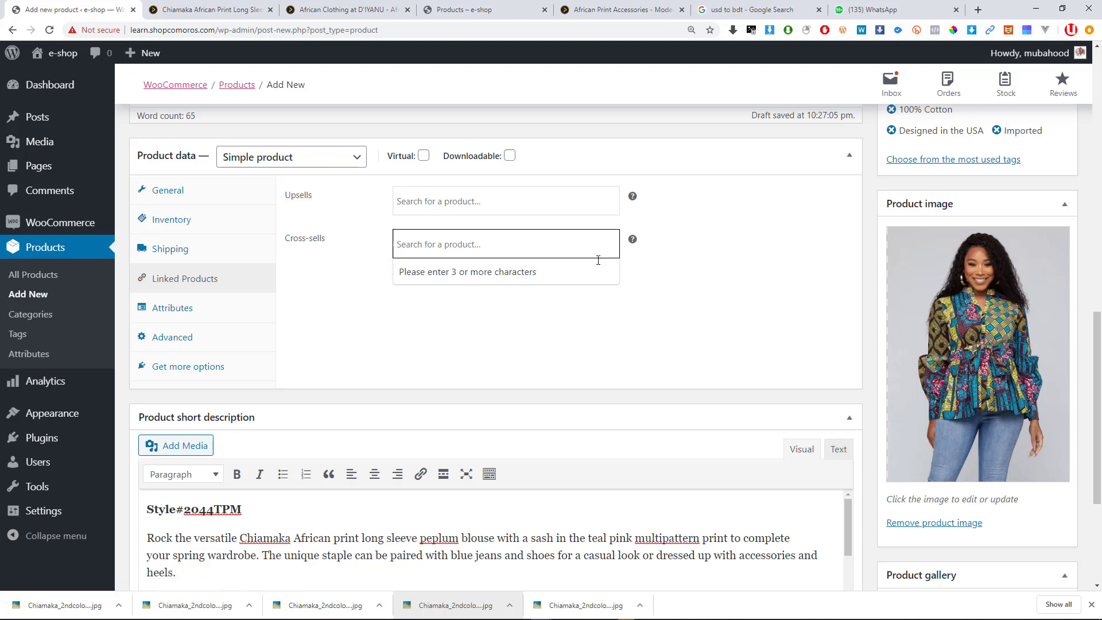
left_click(443, 210)
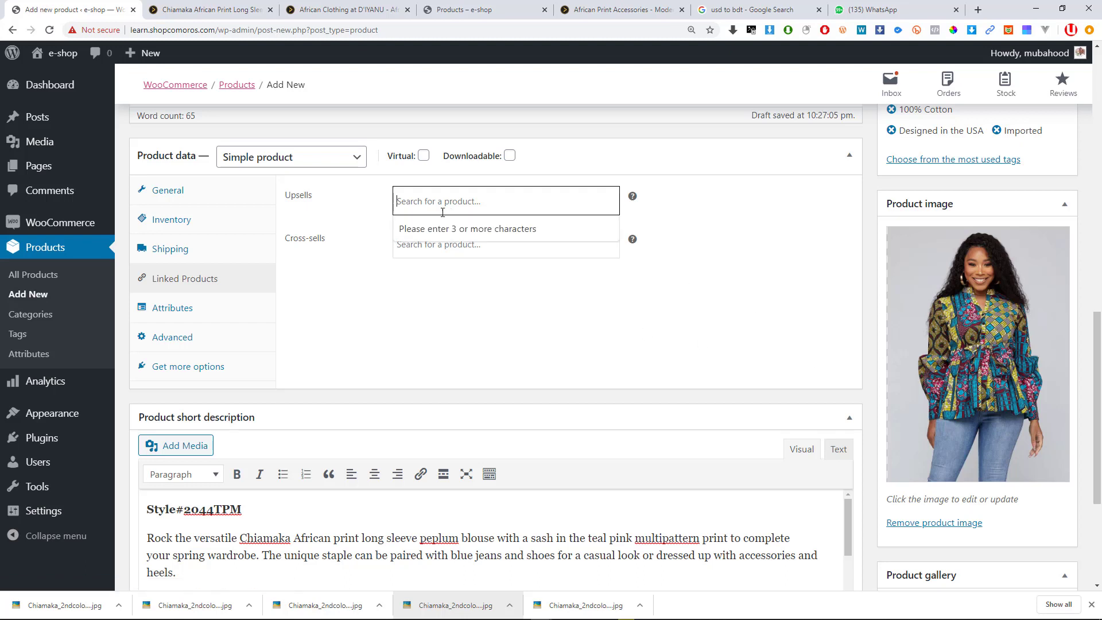
left_click(407, 248)
left_click(402, 244)
left_click(441, 198)
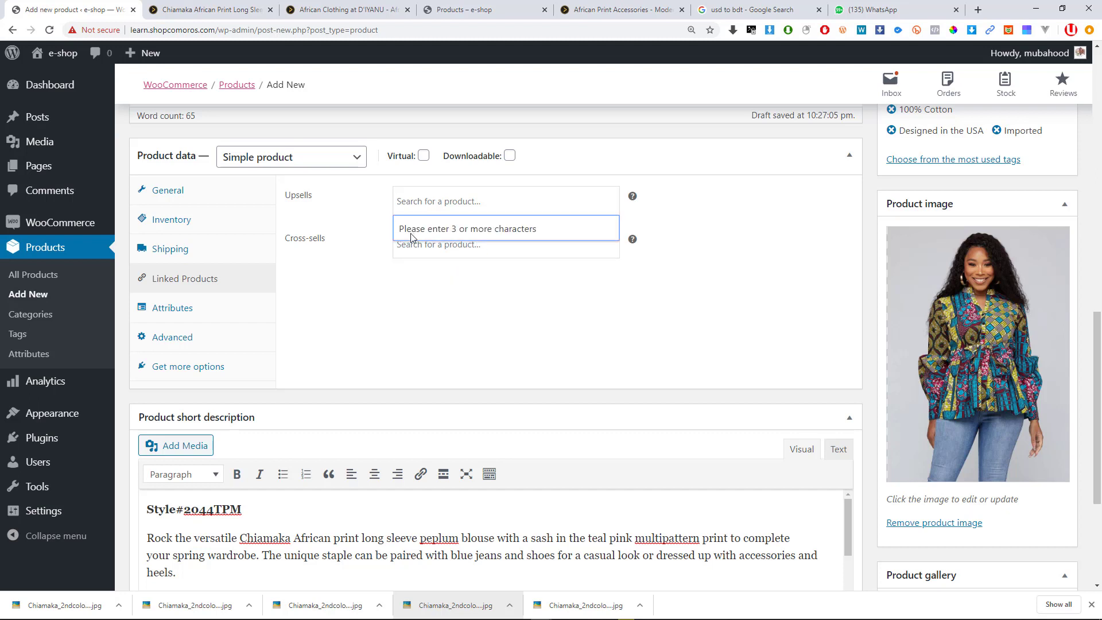
left_click(413, 244)
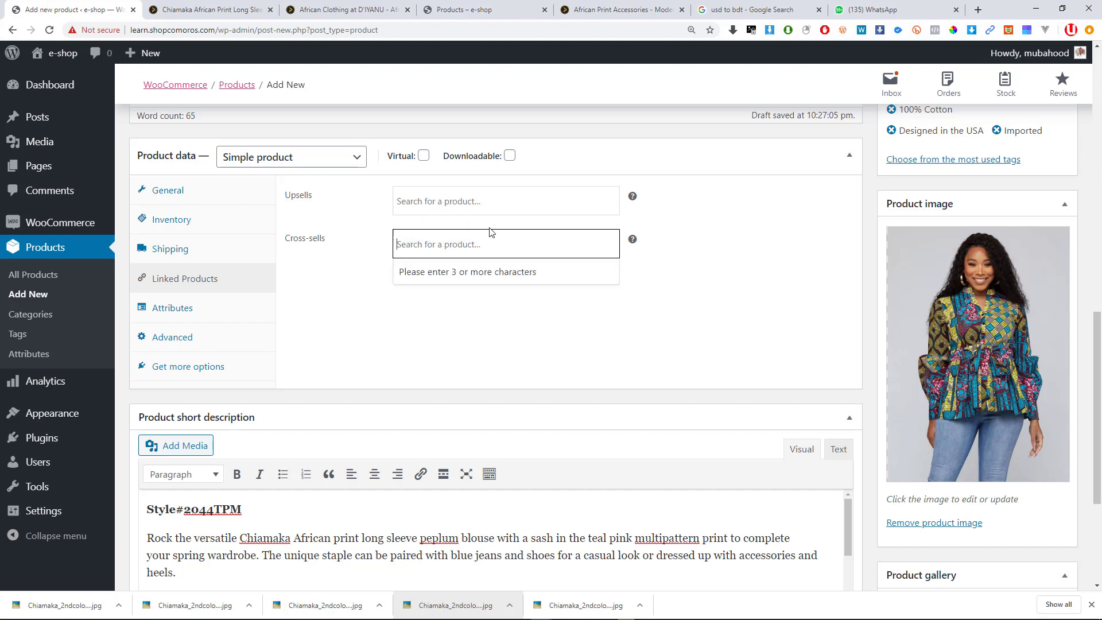
Examine the product's custom attribute settings alongside the tags and categories already assigned.
left_click(178, 309)
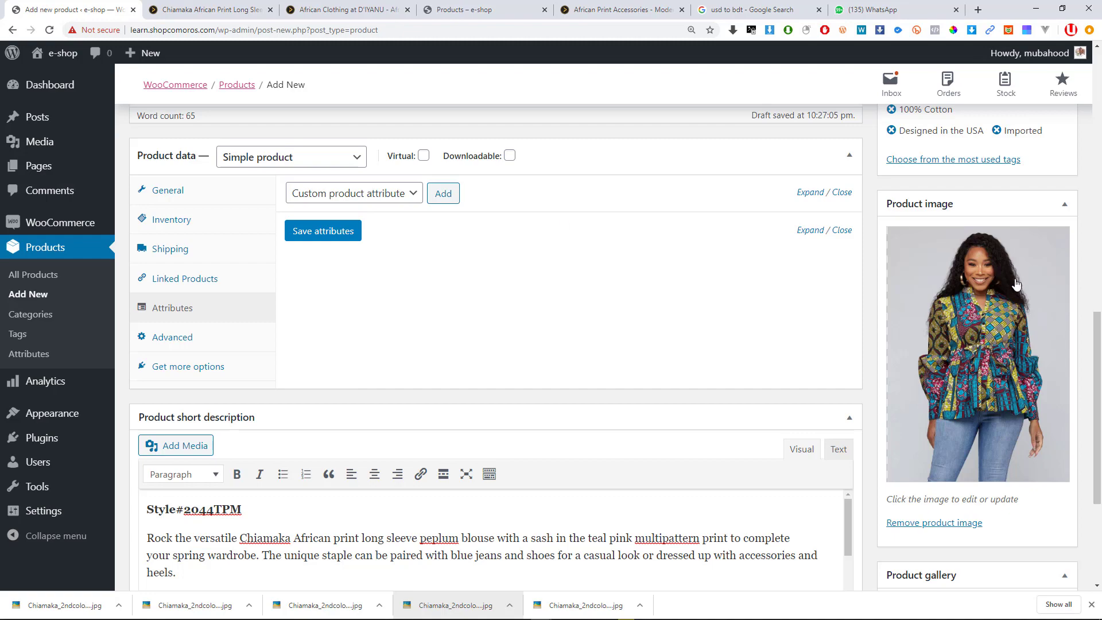
scroll(989, 374, "up", 5)
scroll(1002, 306, "up", 1)
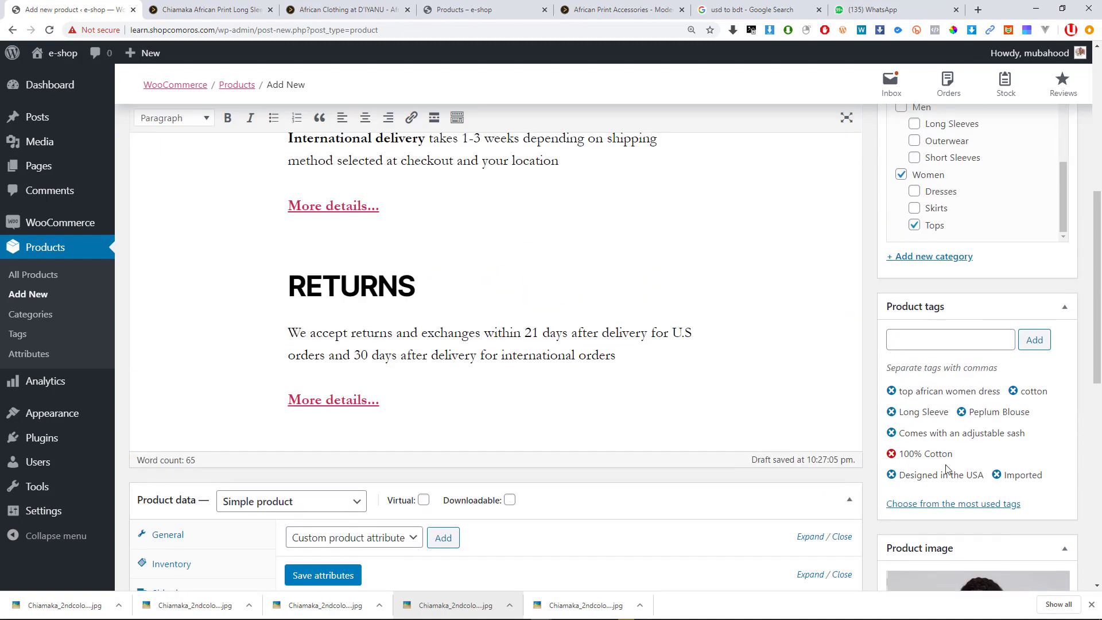
scroll(941, 347, "up", 1)
scroll(939, 345, "down", 5)
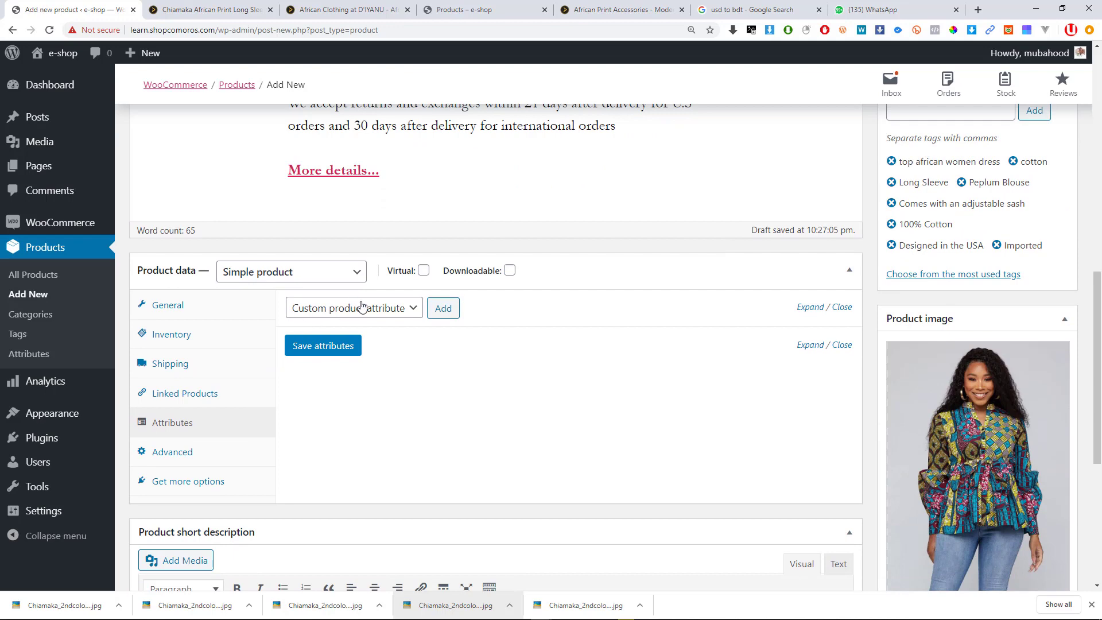
scroll(334, 413, "down", 3)
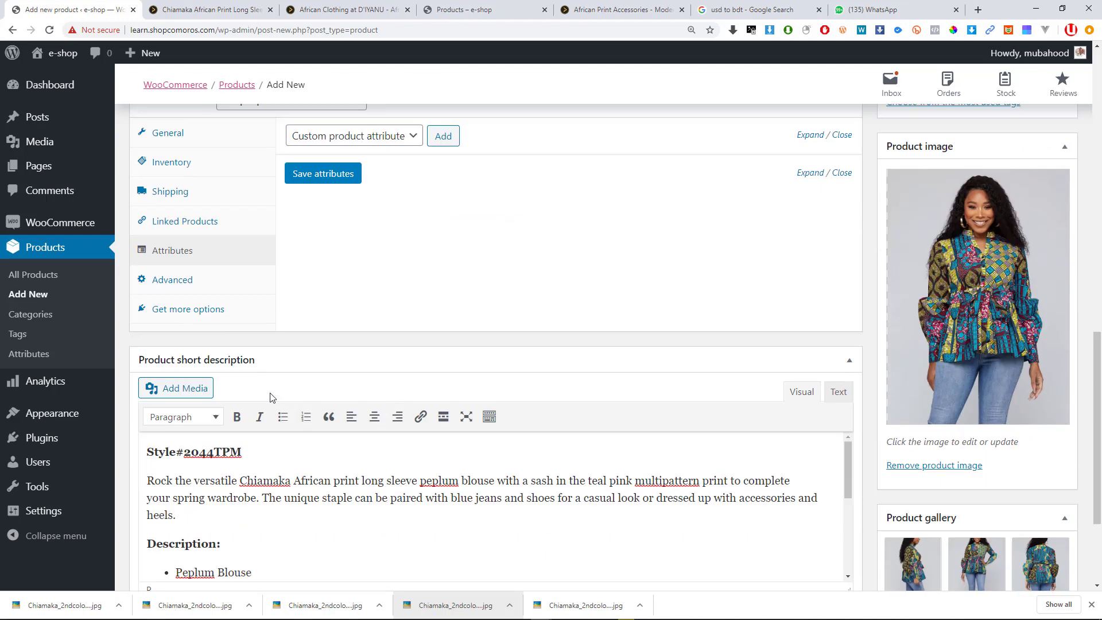
Enter the purchase note "- Due to current lockdown of COVID-19, your product delivery may delay for 2 -3 days." in the advanced settings.
left_click(203, 288)
scroll(482, 318, "up", 1)
scroll(529, 323, "up", 2)
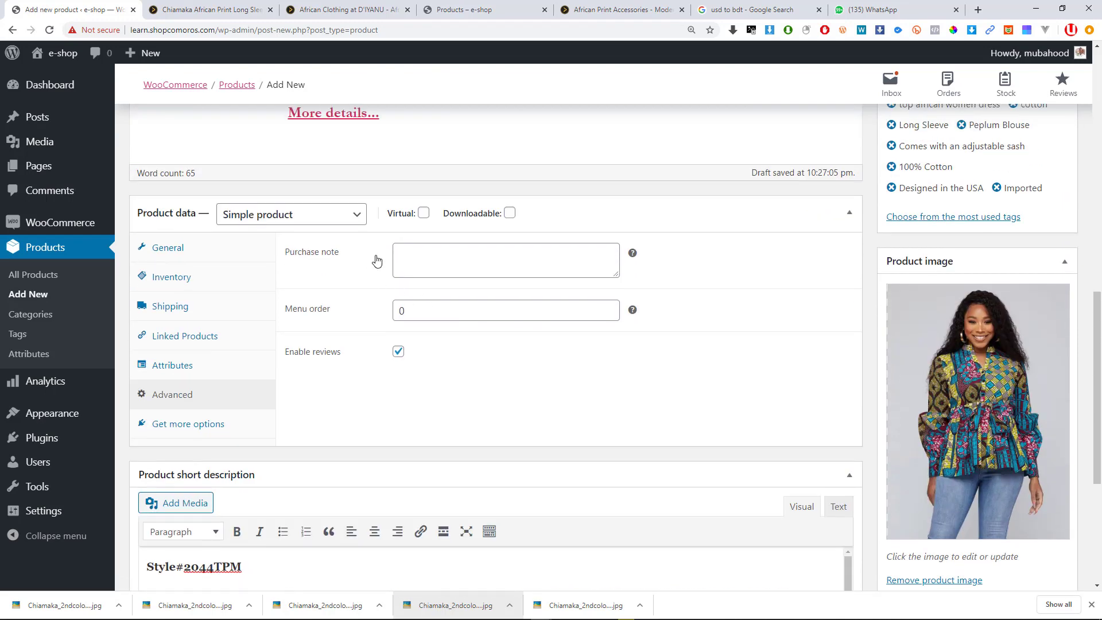
left_click(465, 257)
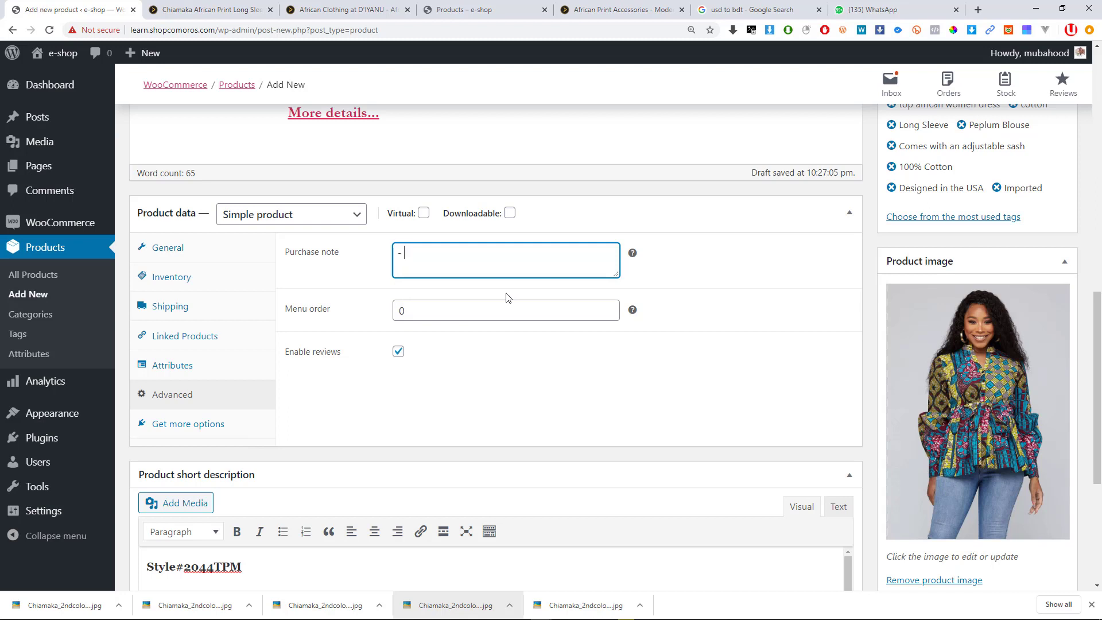
type("Due to current lockdown o")
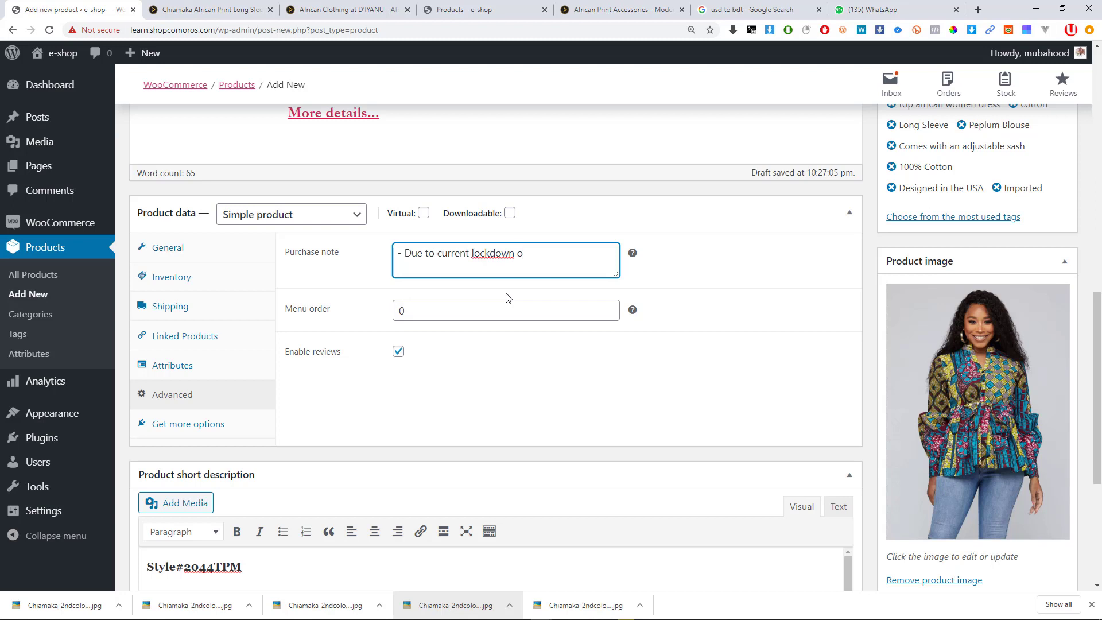
type("f COVID-19, your produc")
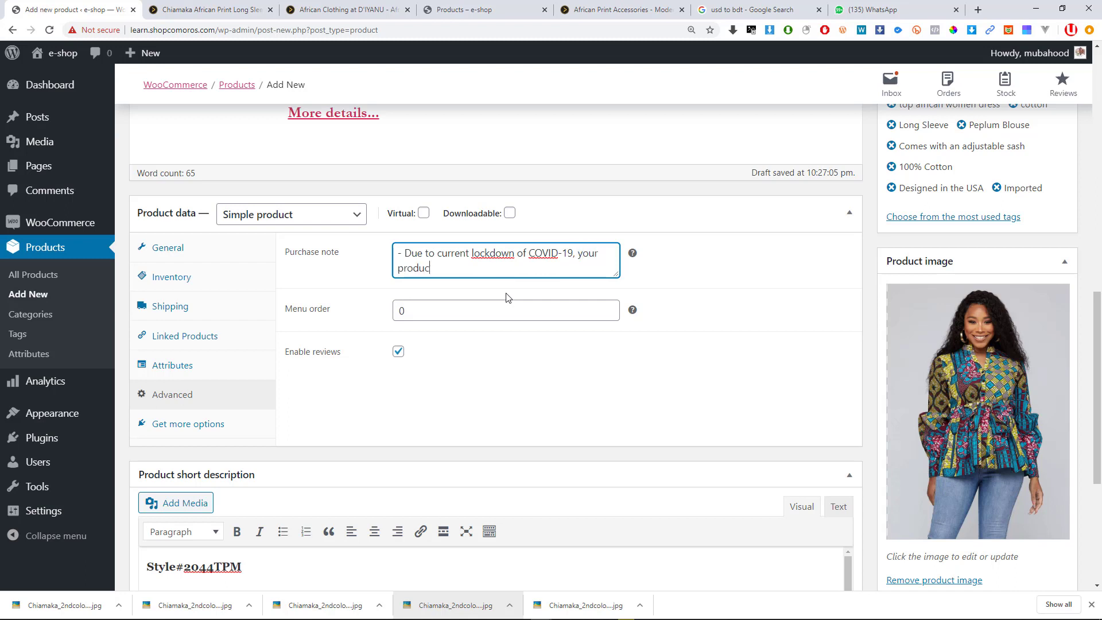
type("t delivery may delay for 2 -3 days.")
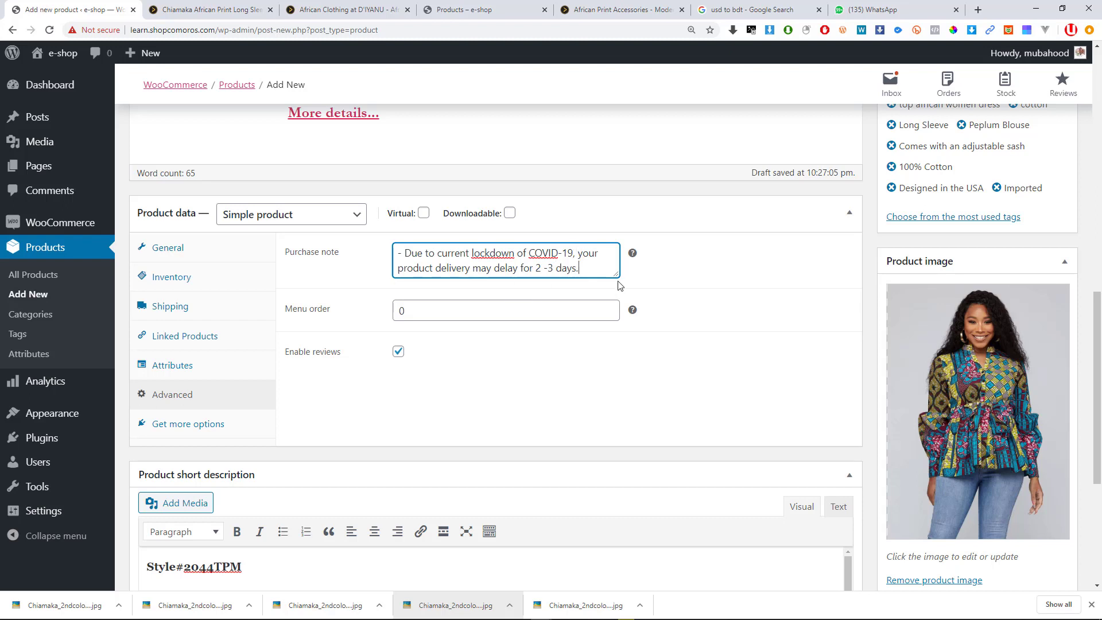
Enlarge the purchase note field and replace the word "lockdown" with the spelling suggestion "lock-down".
left_click_drag(617, 275, 617, 344)
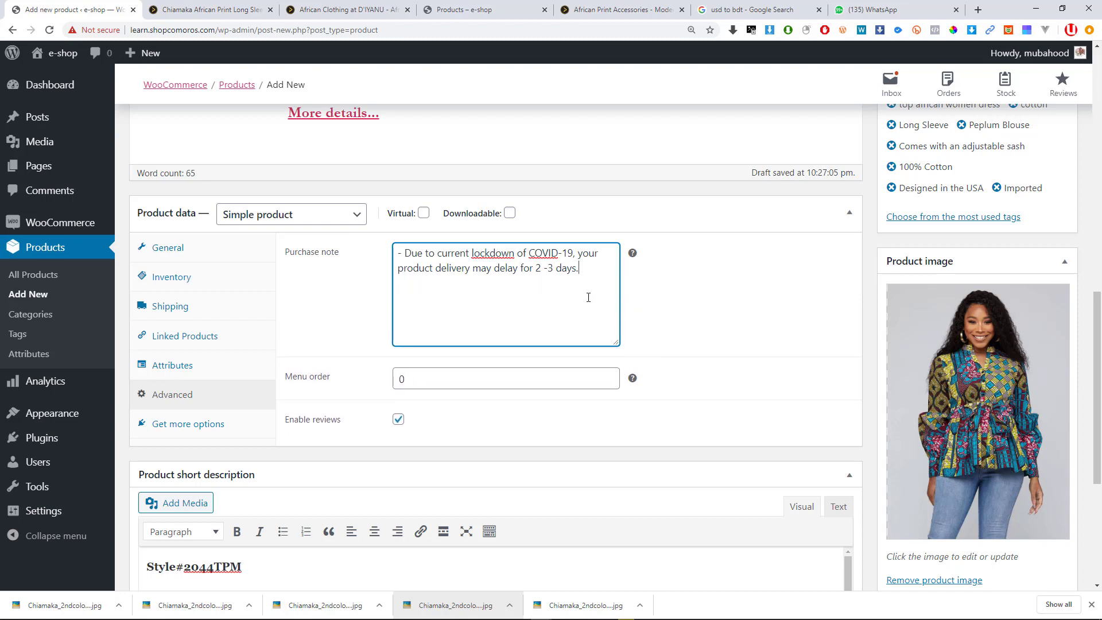
left_click_drag(602, 270, 353, 238)
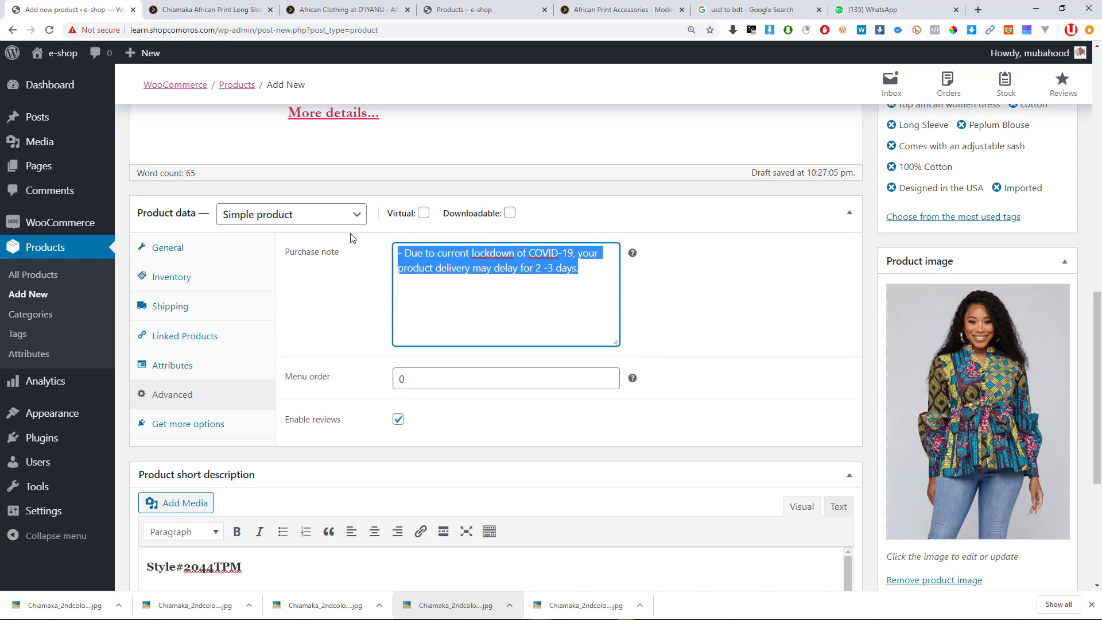
left_click(570, 306)
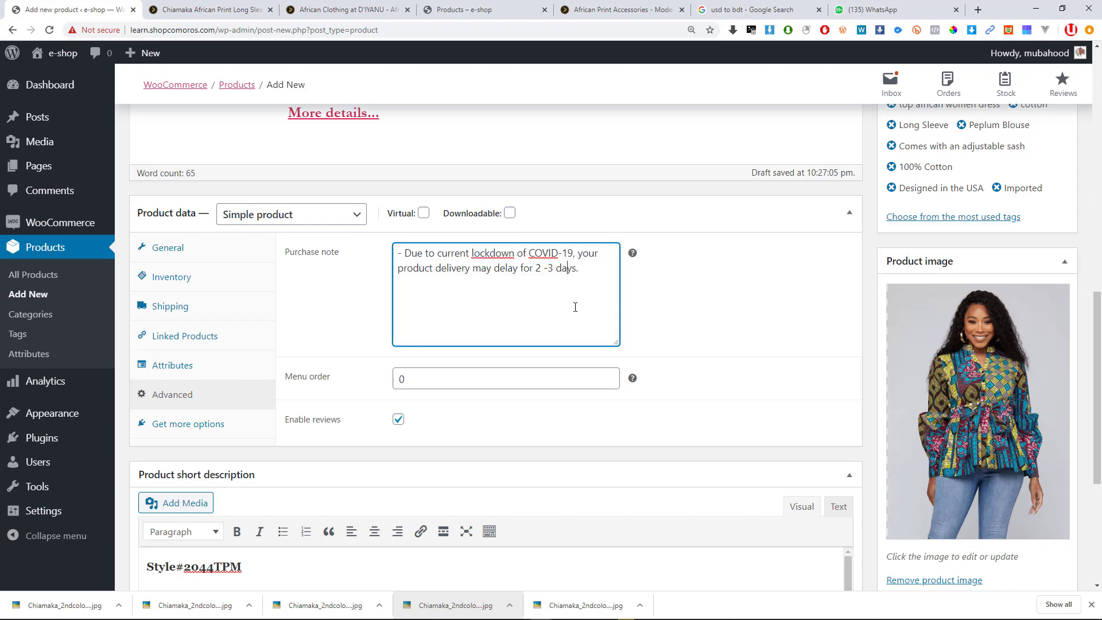
left_click_drag(593, 271, 365, 244)
left_click(499, 268)
right_click(498, 257)
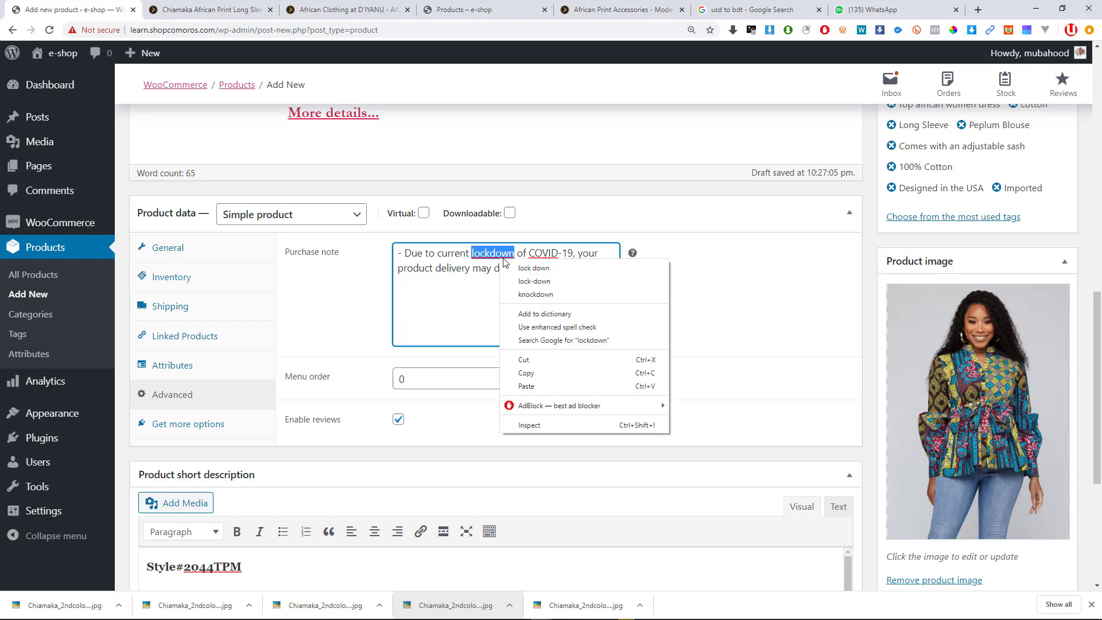
left_click(540, 280)
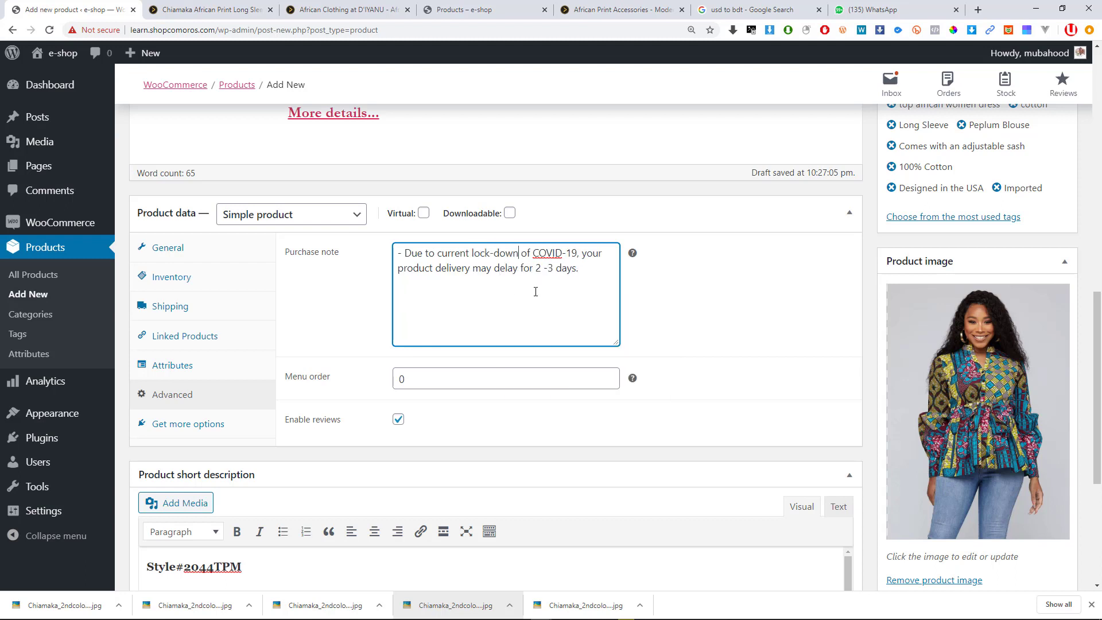
Start a new line below the purchase note text and shrink the note field.
left_click(538, 327)
type("-")
left_click_drag(615, 345, 616, 284)
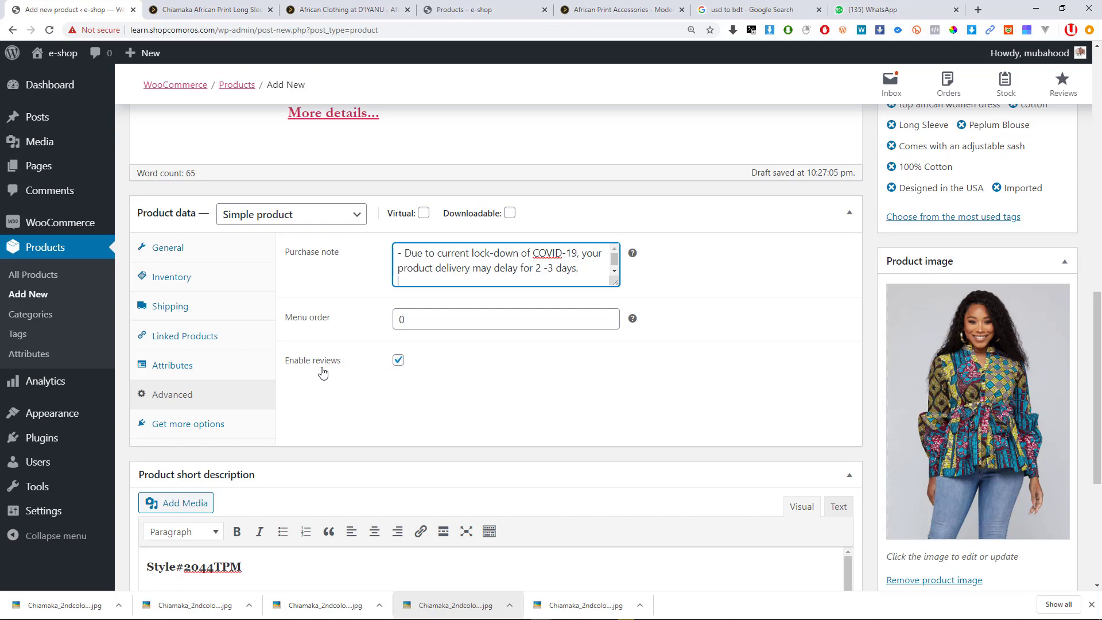
Dismiss the recommended extensions Name Your Price, One Page Checkout, Min/Max Quantities and Additional Variation Images from the product data.
scroll(325, 373, "down", 1)
scroll(325, 373, "down", 1)
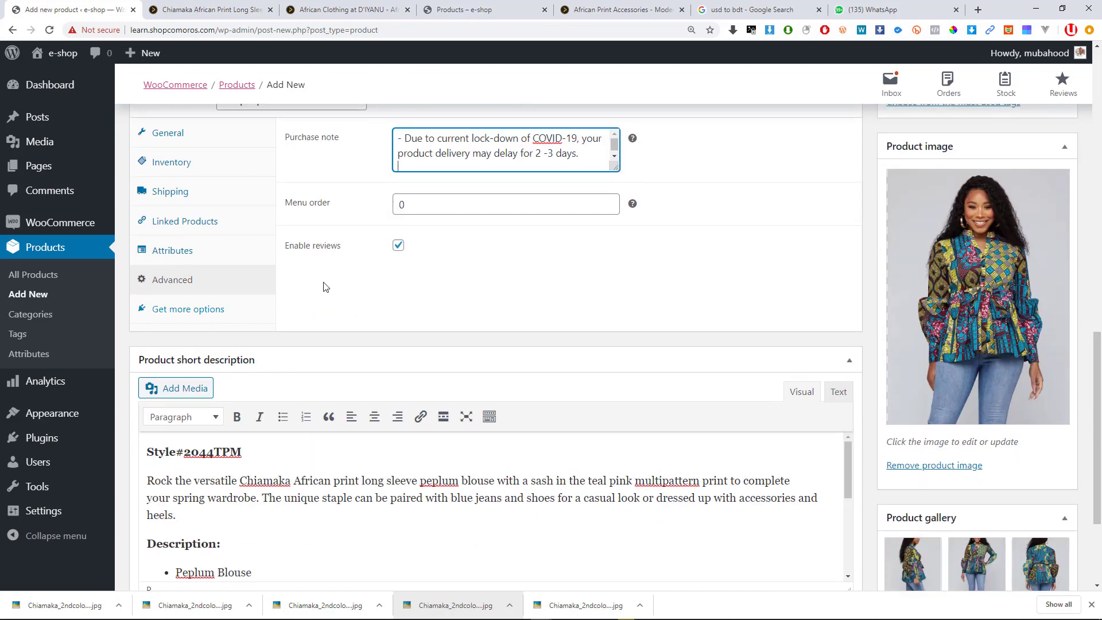
left_click(213, 314)
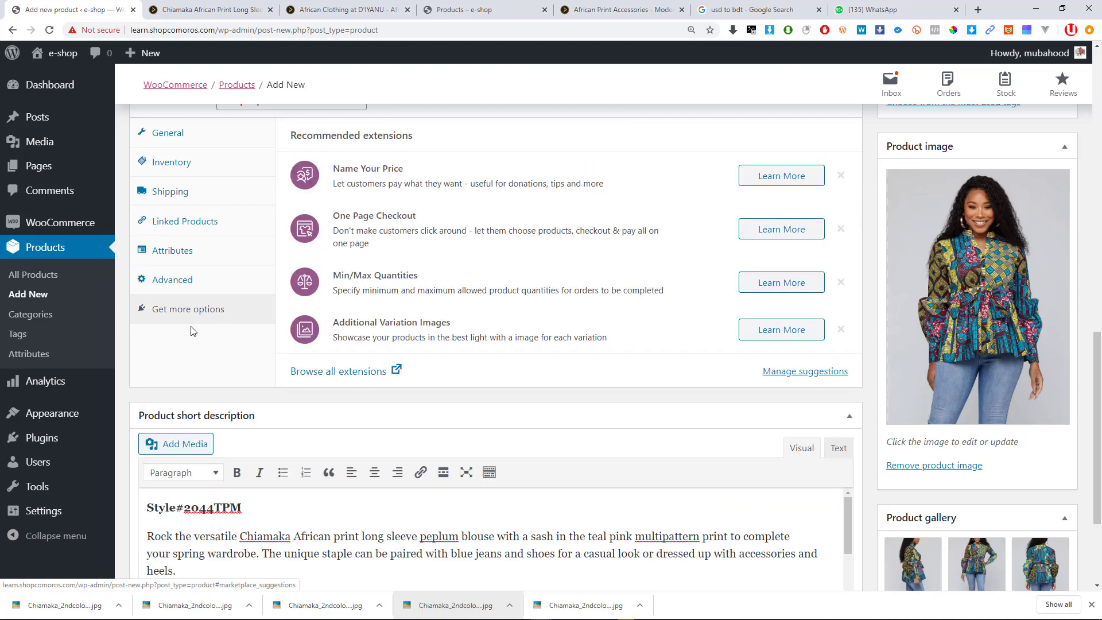
scroll(205, 322, "up", 2)
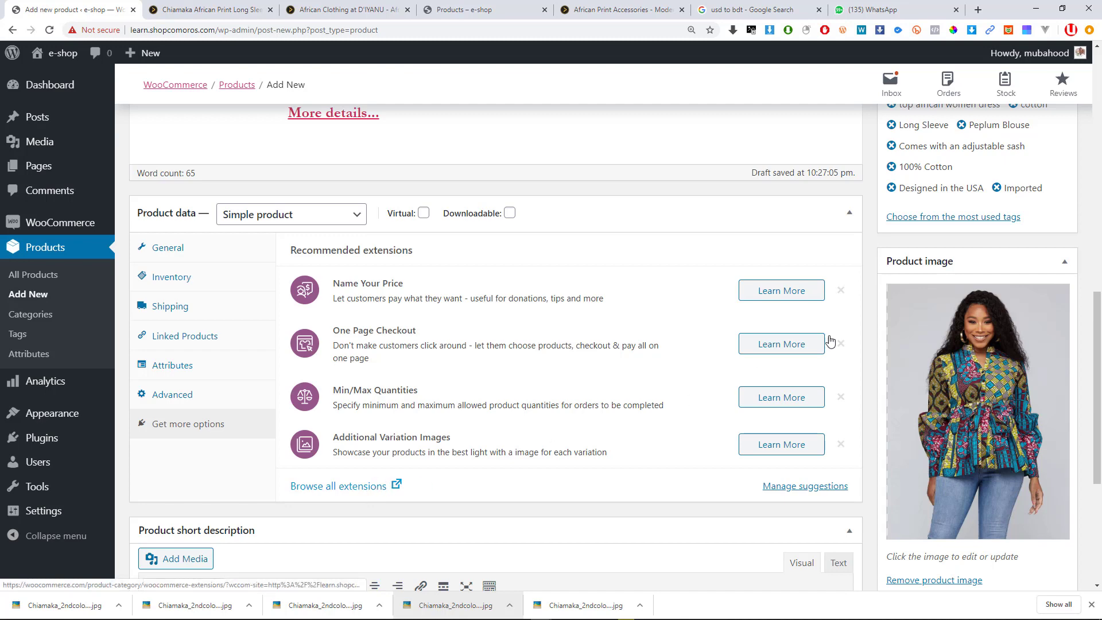
left_click(841, 293)
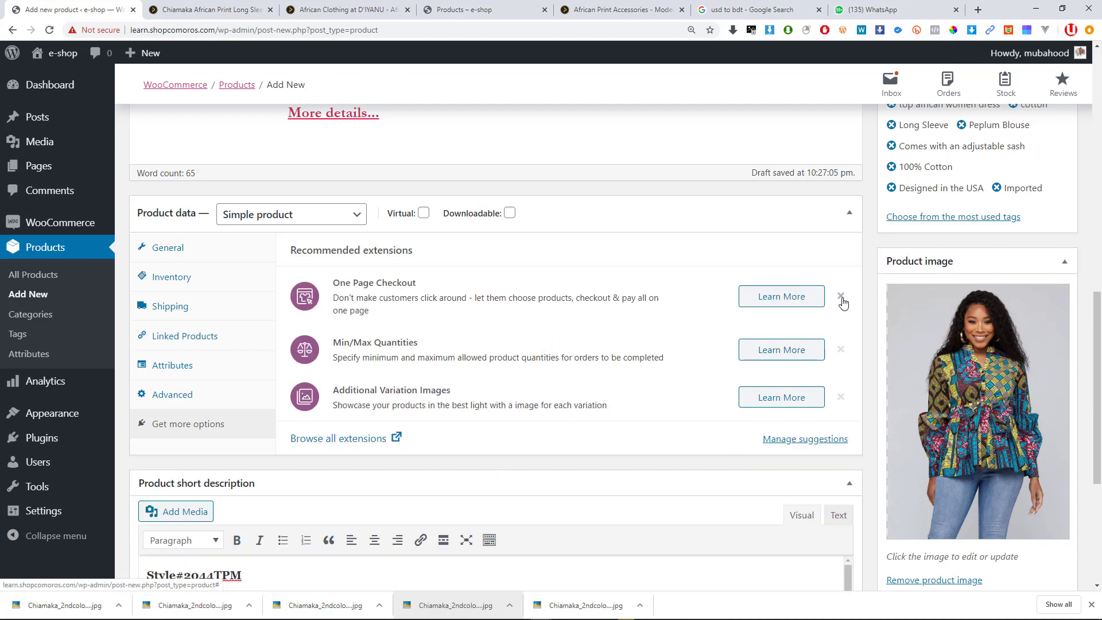
left_click(840, 298)
left_click(842, 293)
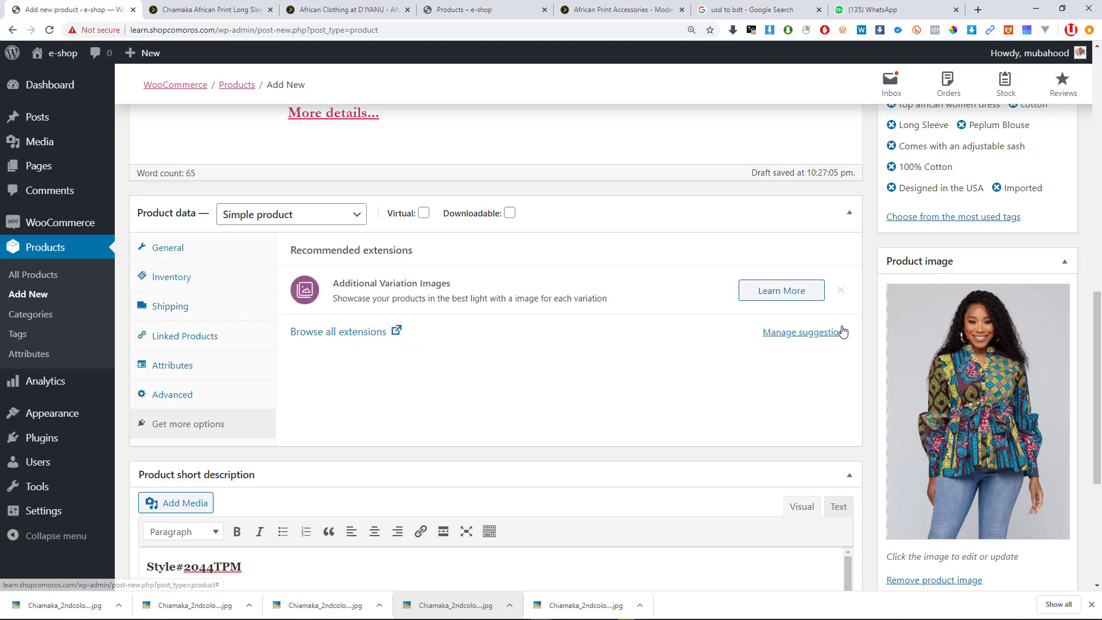
left_click(845, 294)
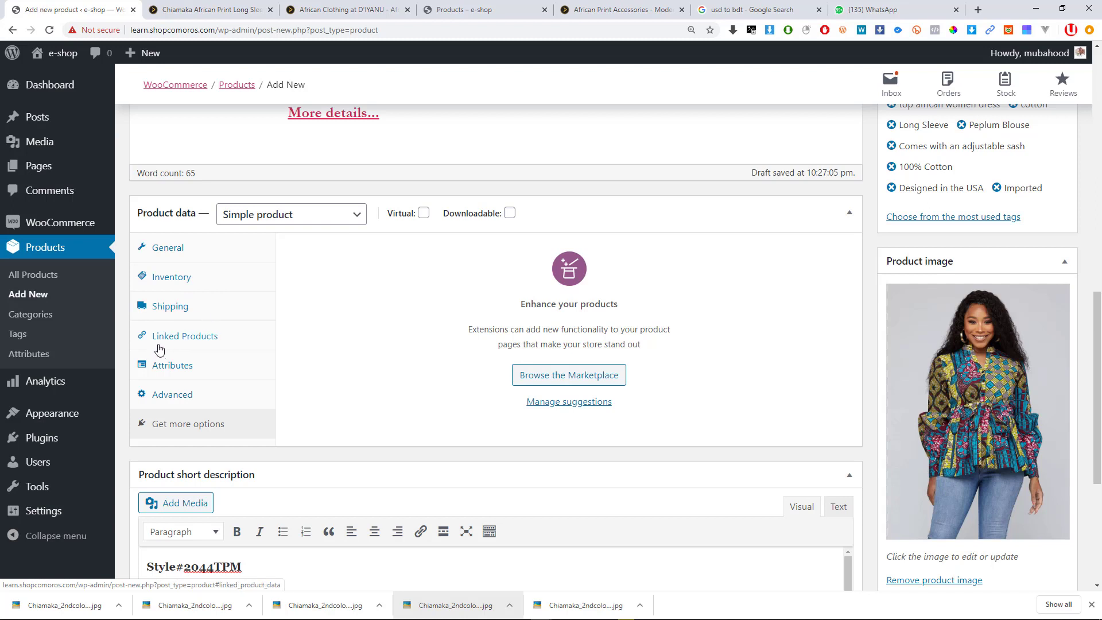
Check the product's attributes settings and publish the blouse product.
left_click(205, 372)
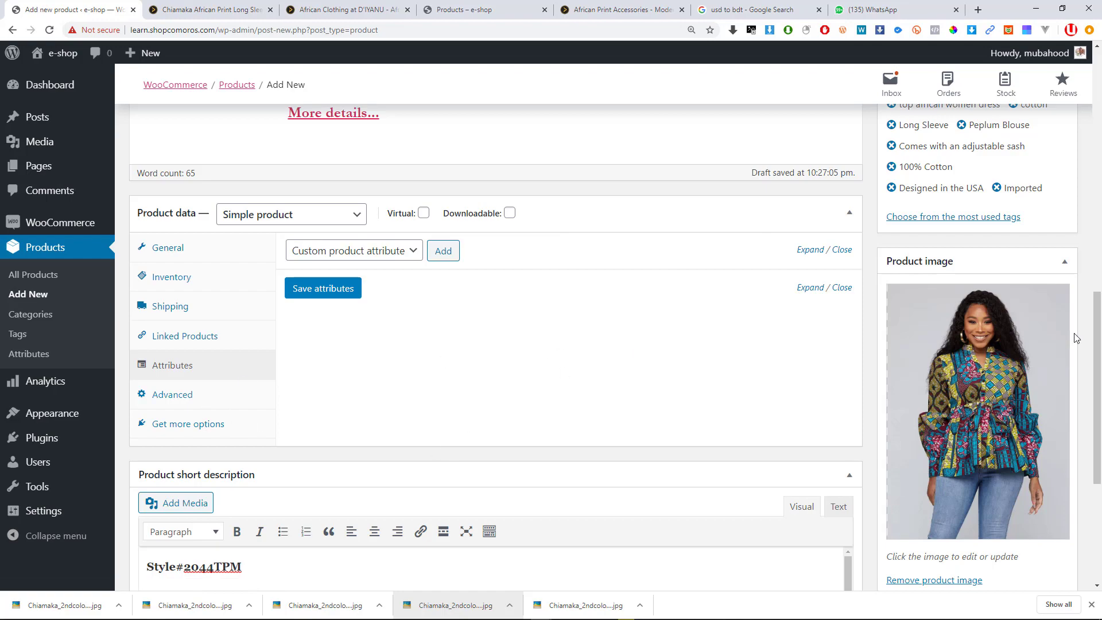
scroll(939, 356, "up", 5)
scroll(938, 356, "up", 5)
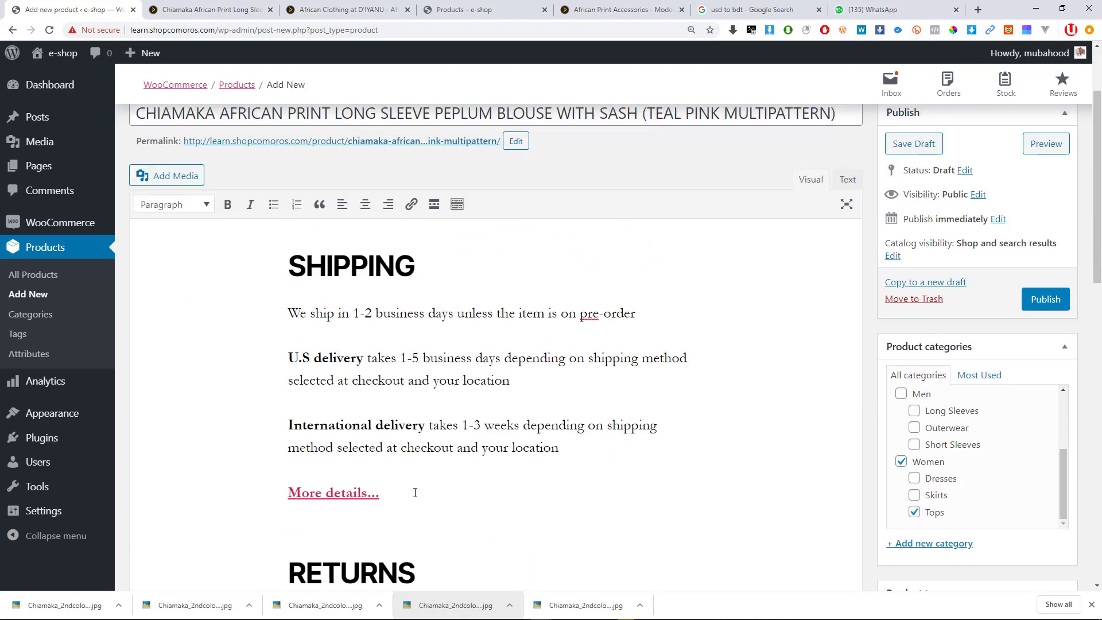
scroll(413, 490, "down", 8)
scroll(421, 491, "down", 6)
scroll(421, 488, "up", 12)
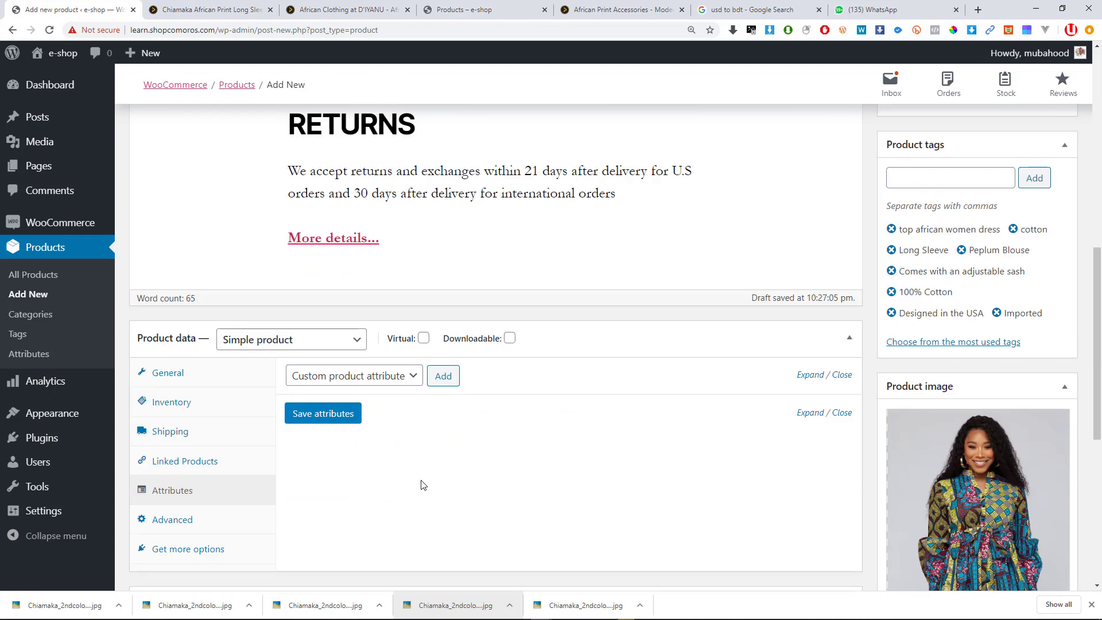
scroll(430, 474, "up", 4)
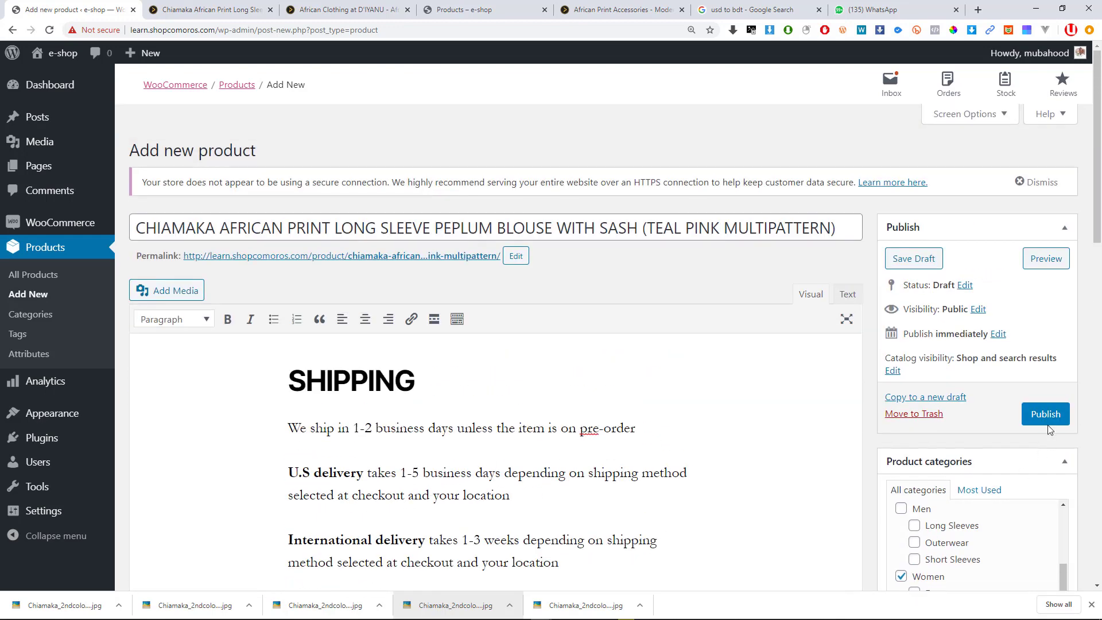
left_click(1046, 416)
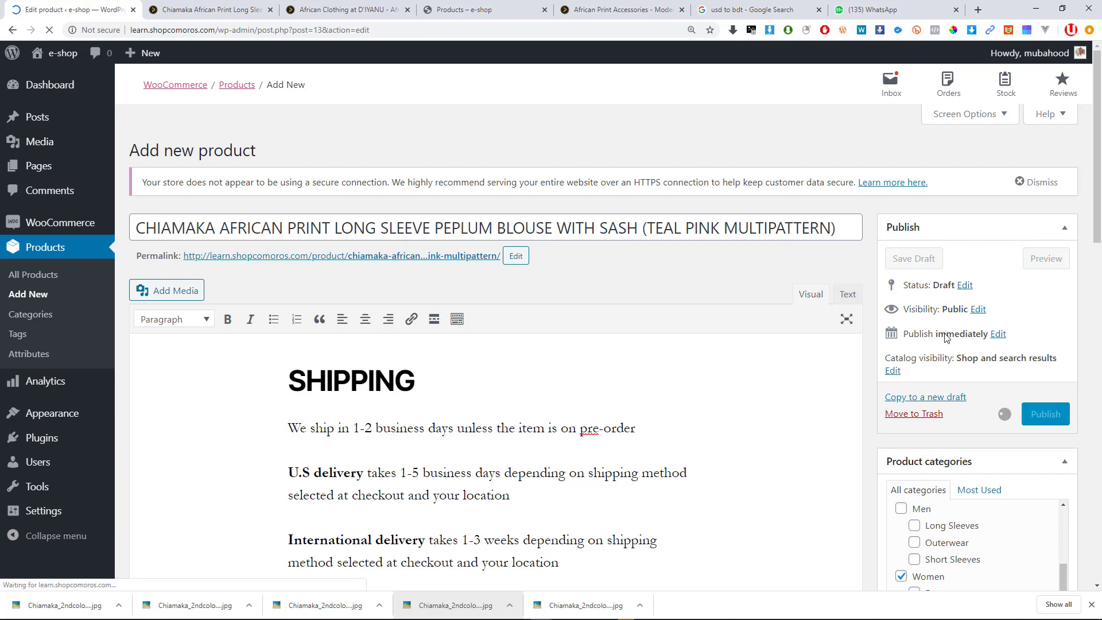
scroll(281, 312, "down", 4)
scroll(512, 325, "up", 4)
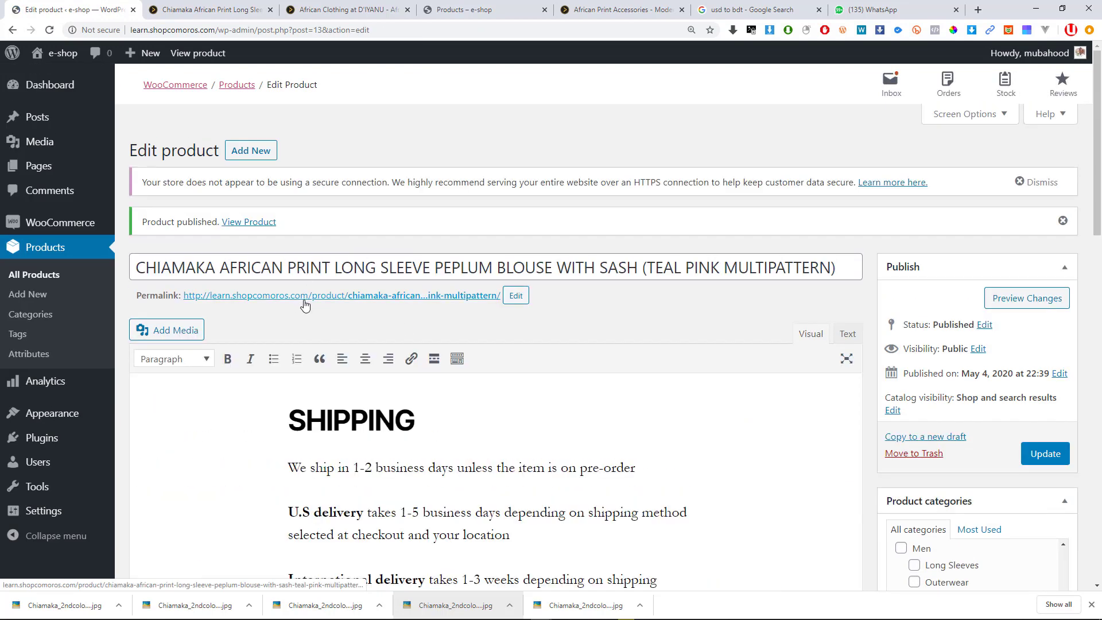
Open the published product's permalink in a new browser tab and switch to it.
scroll(320, 271, "down", 1)
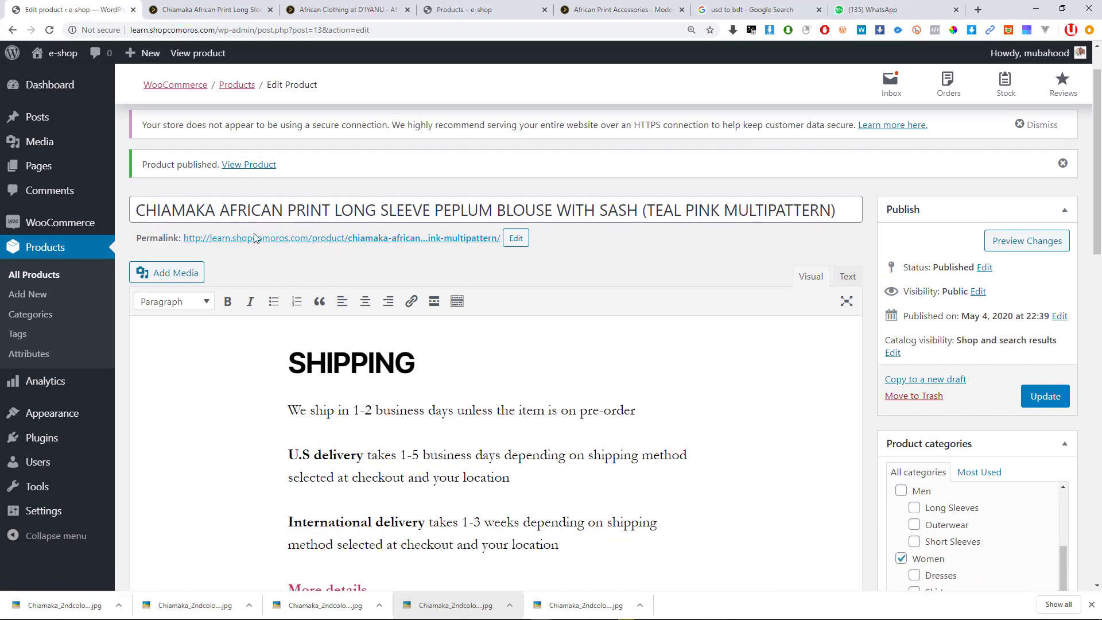
left_click(281, 239, "ctrl")
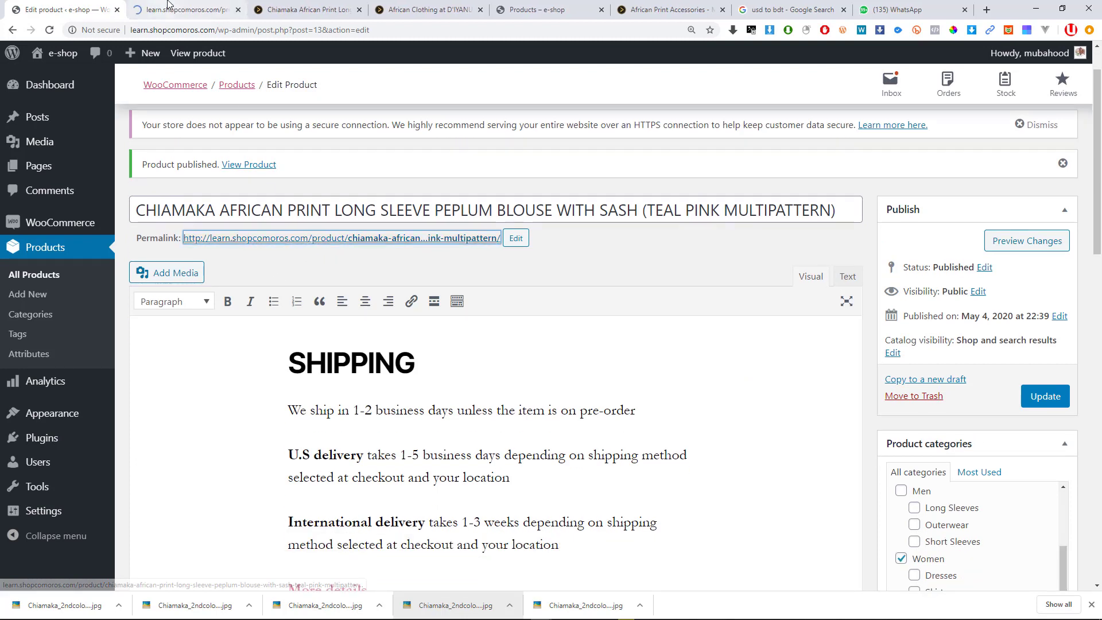
left_click(179, 17)
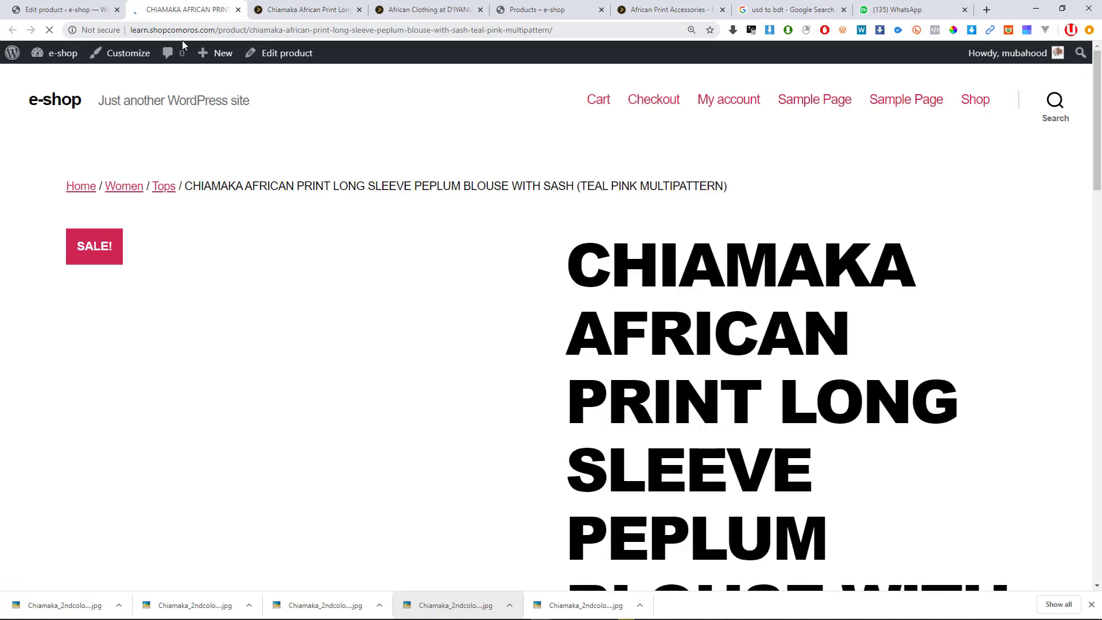
Look over the title, main image and gallery on the product page, resetting the page zoom to 100%.
scroll(682, 411, "down", 9)
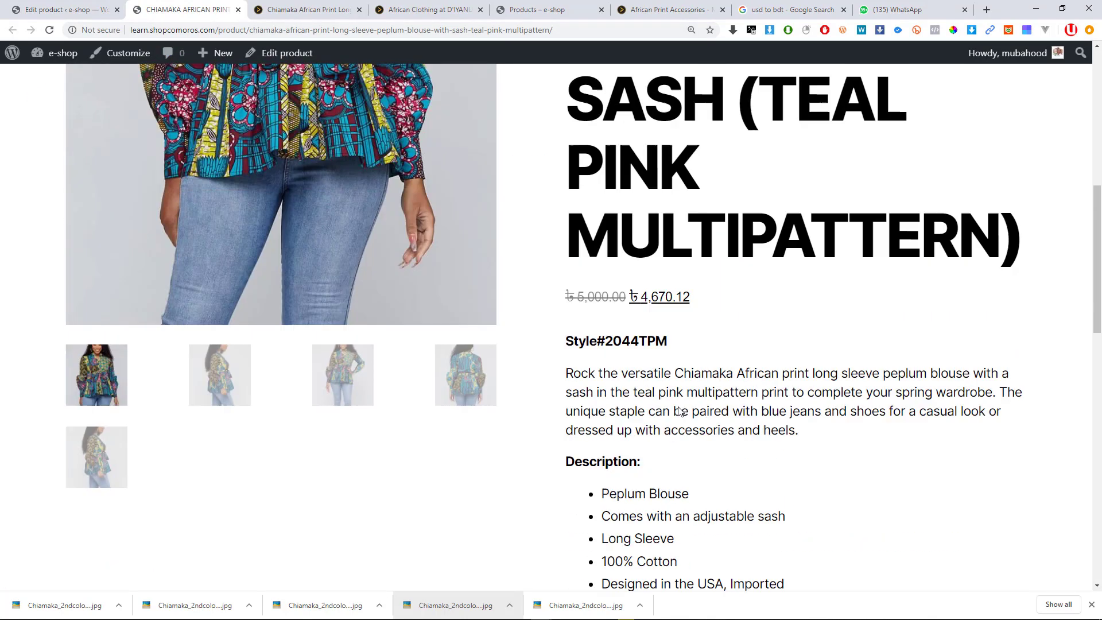
scroll(682, 412, "up", 9)
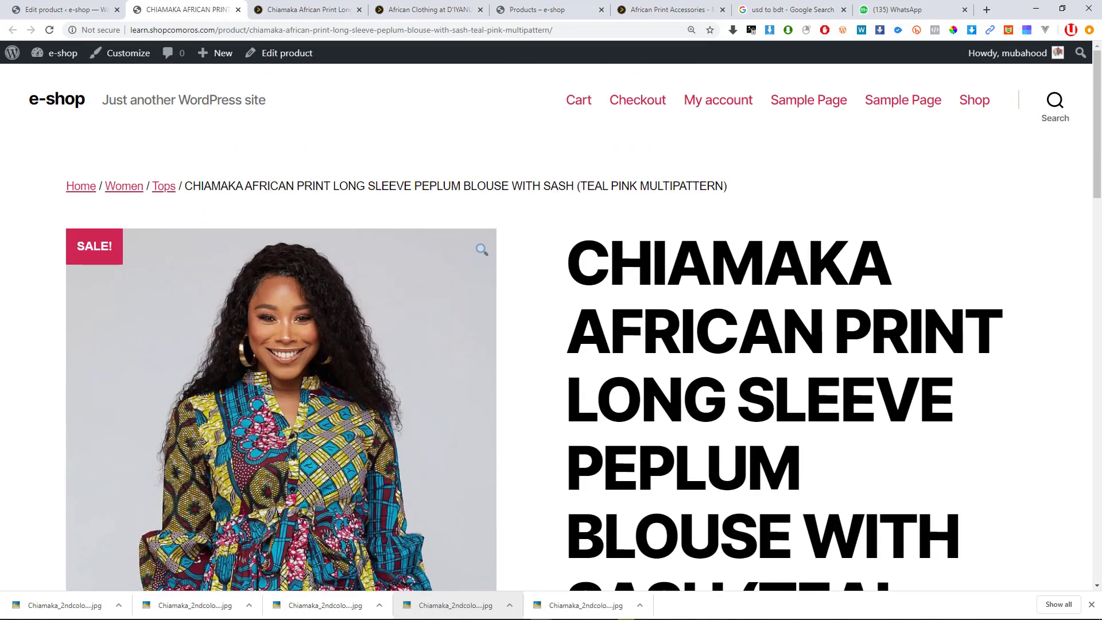
scroll(682, 381, "down", 3)
scroll(682, 381, "up", 1)
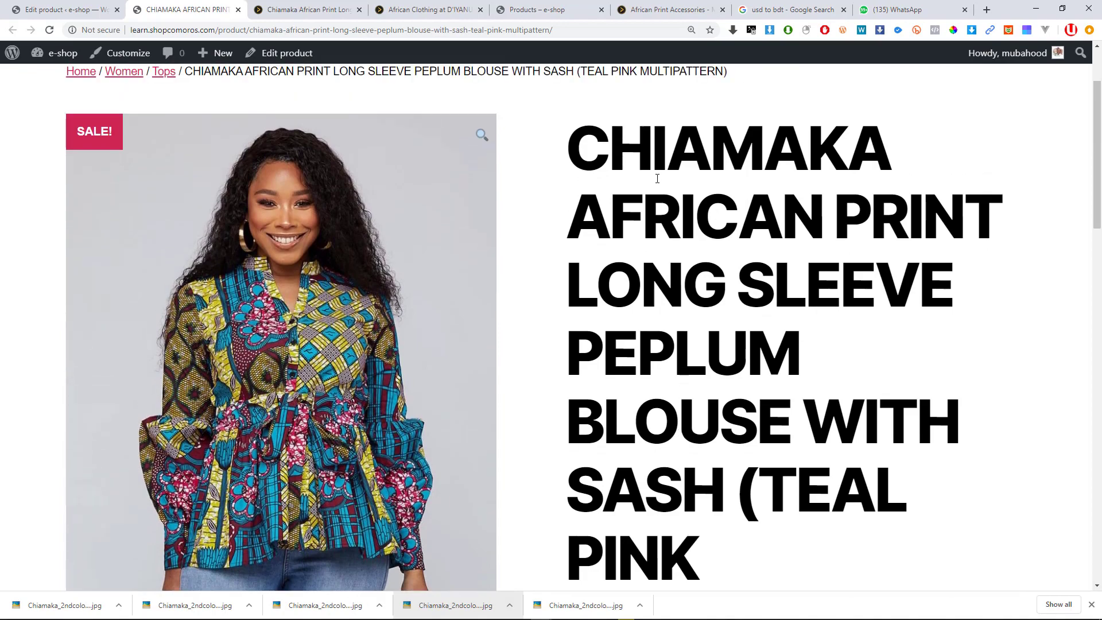
scroll(742, 236, "up", 1)
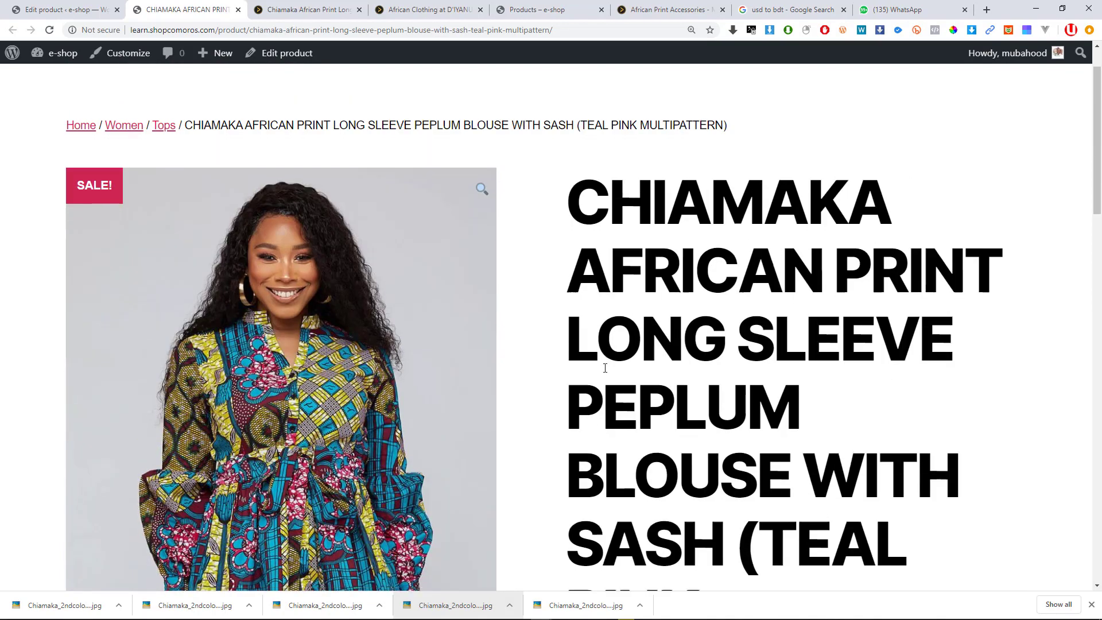
scroll(607, 367, "down", 7)
scroll(607, 372, "up", 6)
scroll(607, 372, "down", 4)
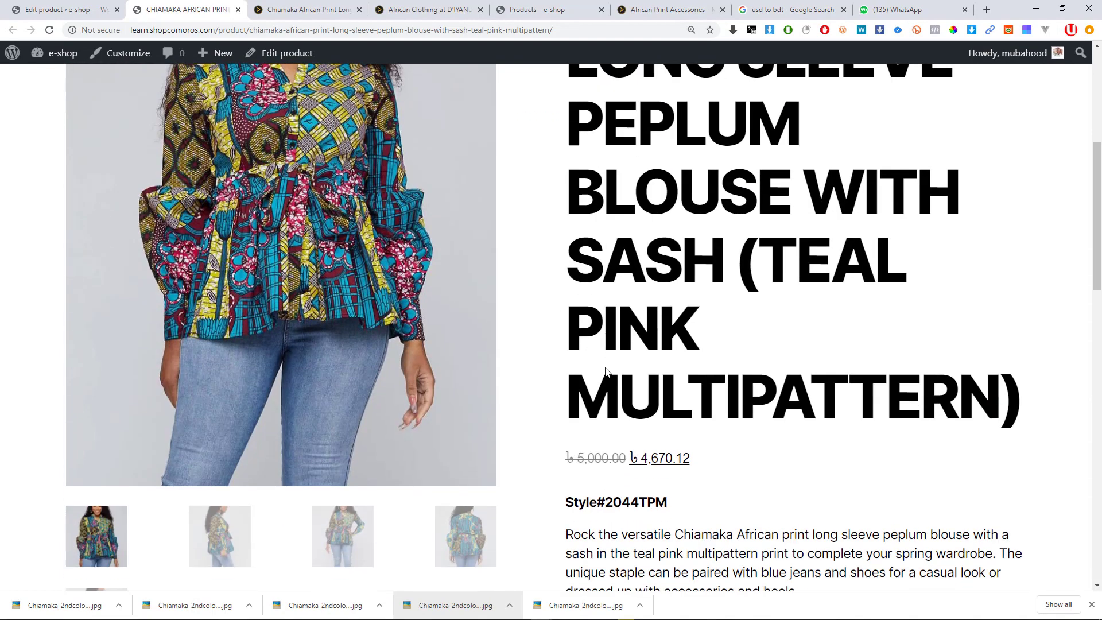
key("ctrl+0")
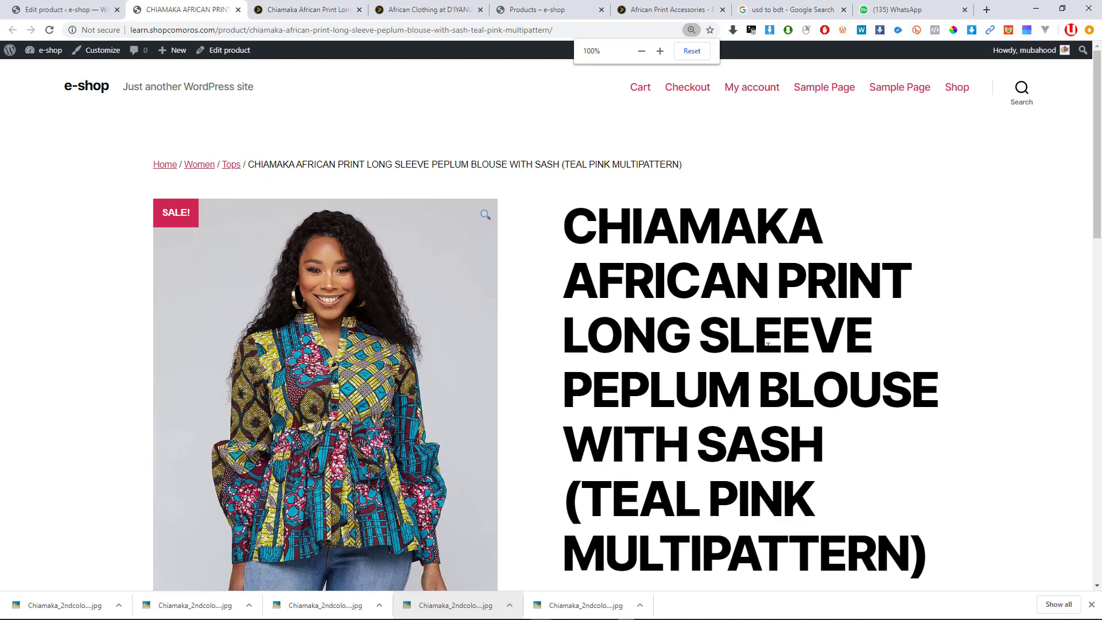
scroll(768, 348, "down", 2)
scroll(768, 349, "up", 1)
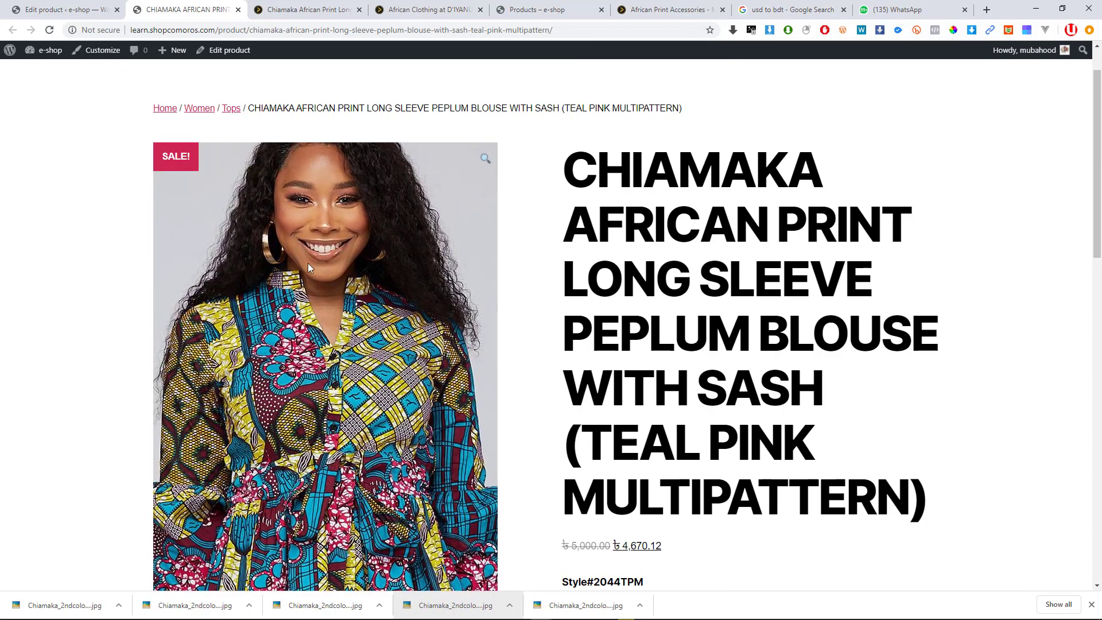
Examine the regular price, sale price and short description on the product page.
scroll(617, 376, "down", 3)
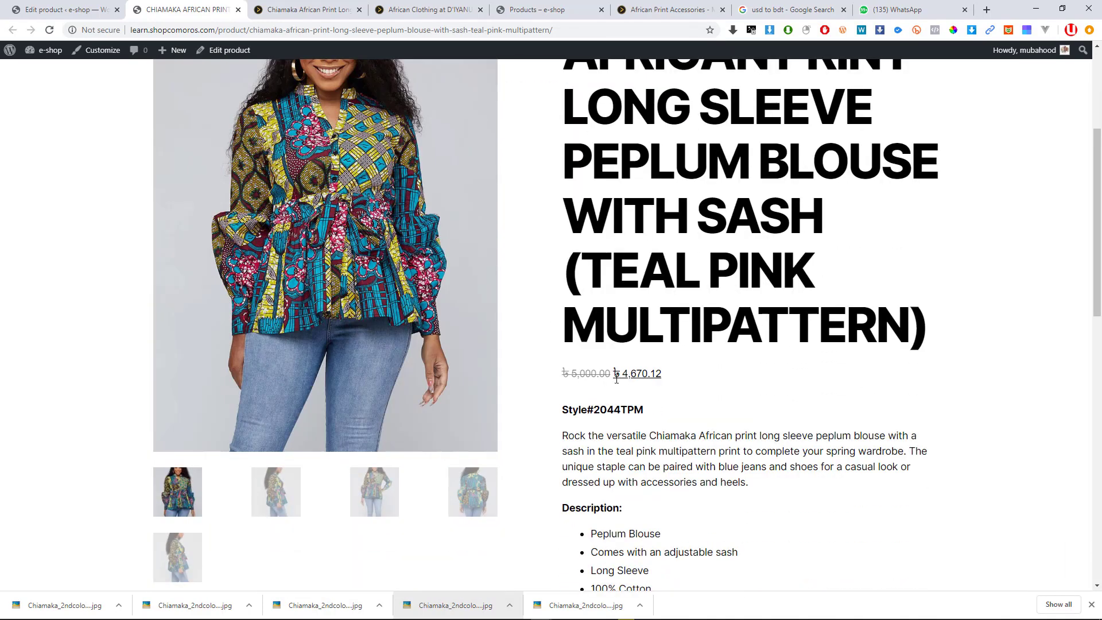
left_click_drag(613, 374, 566, 373)
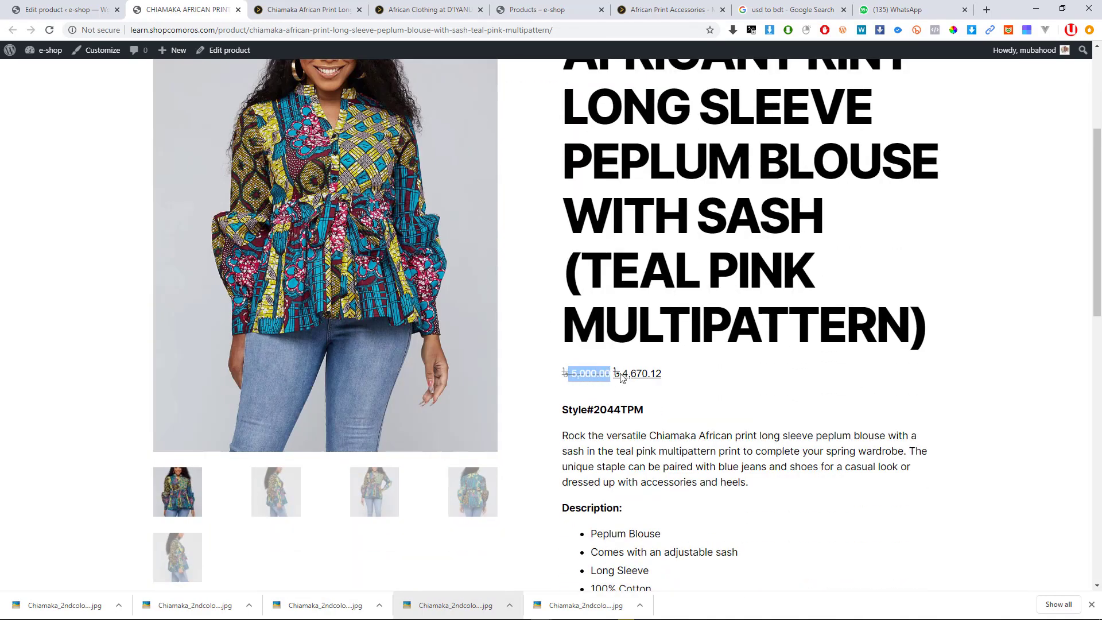
left_click(640, 374)
left_click_drag(636, 374, 621, 377)
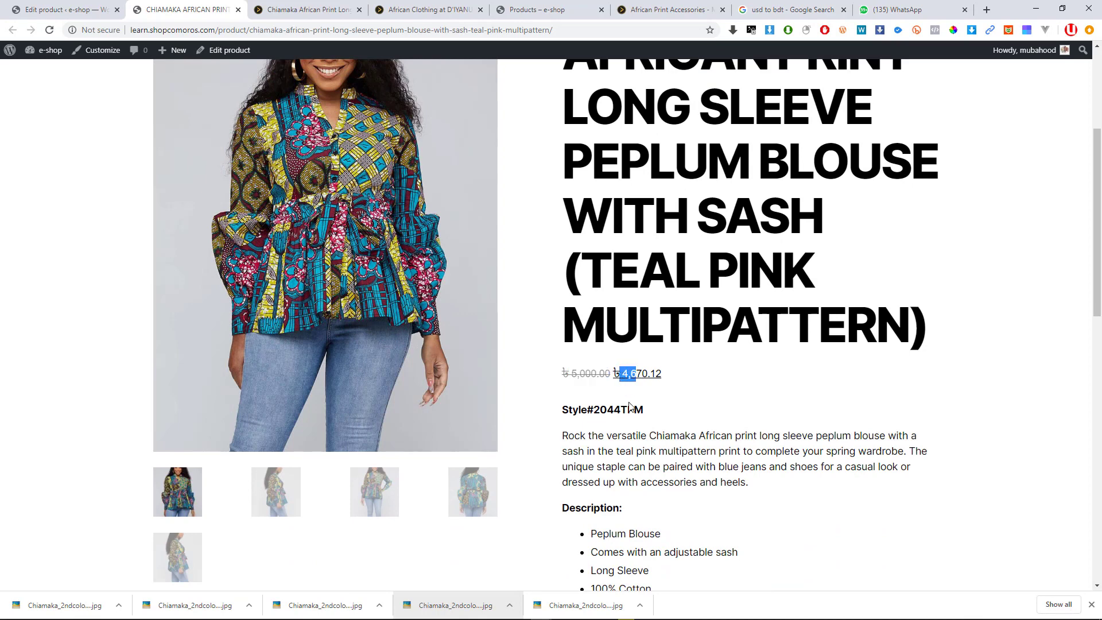
scroll(630, 406, "down", 2)
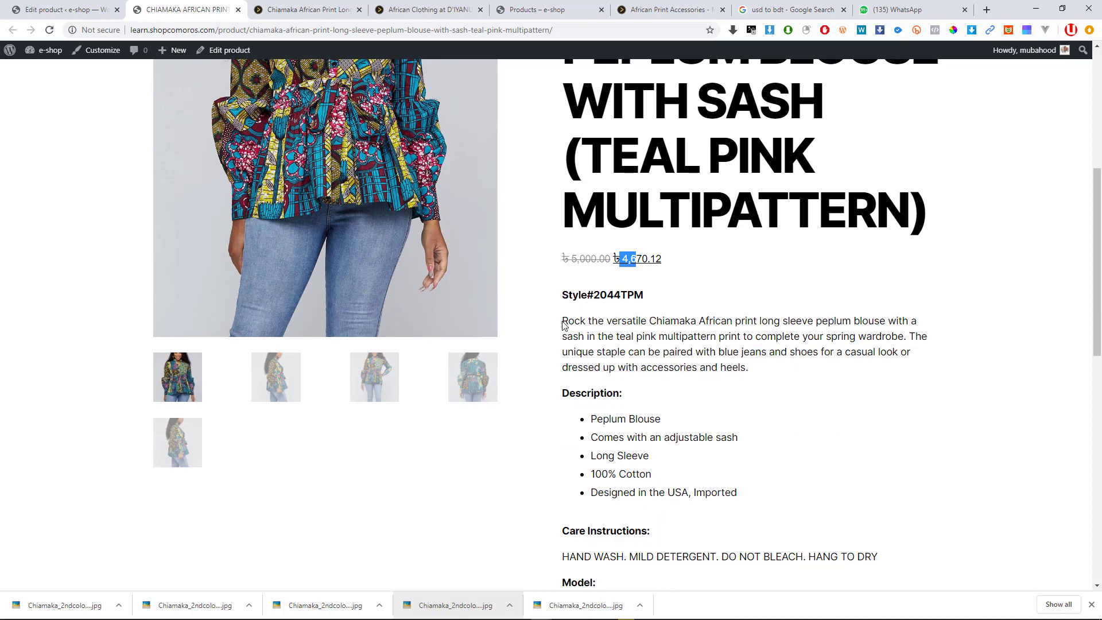
left_click_drag(561, 296, 608, 300)
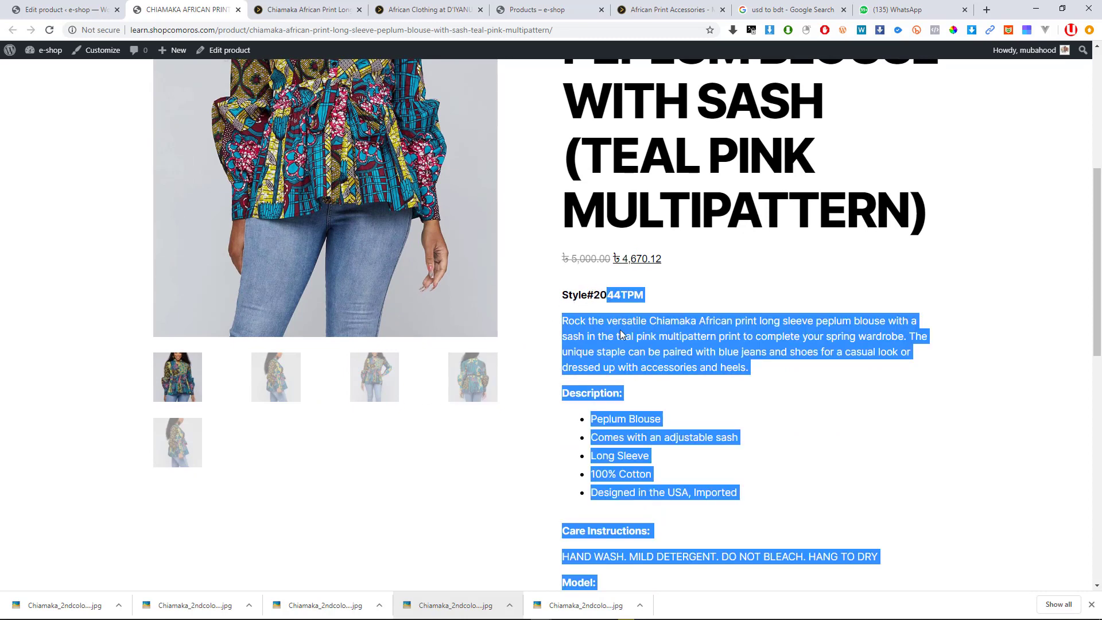
left_click(623, 334)
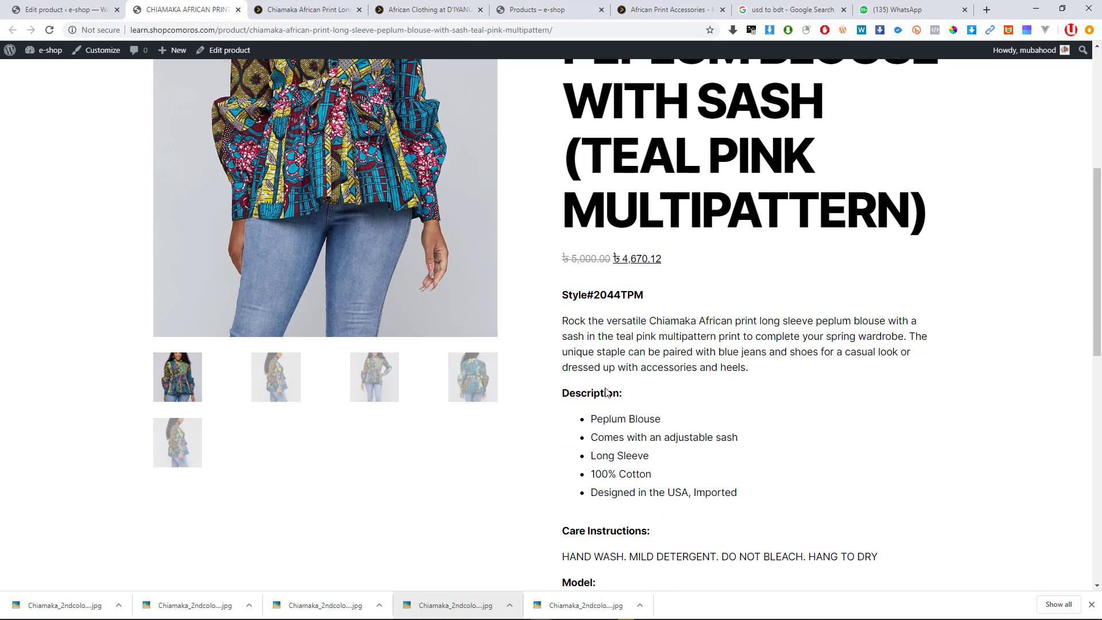
Review the stock status, SKU, categories, tags and the shipping and returns description on the product page.
scroll(612, 510, "down", 5)
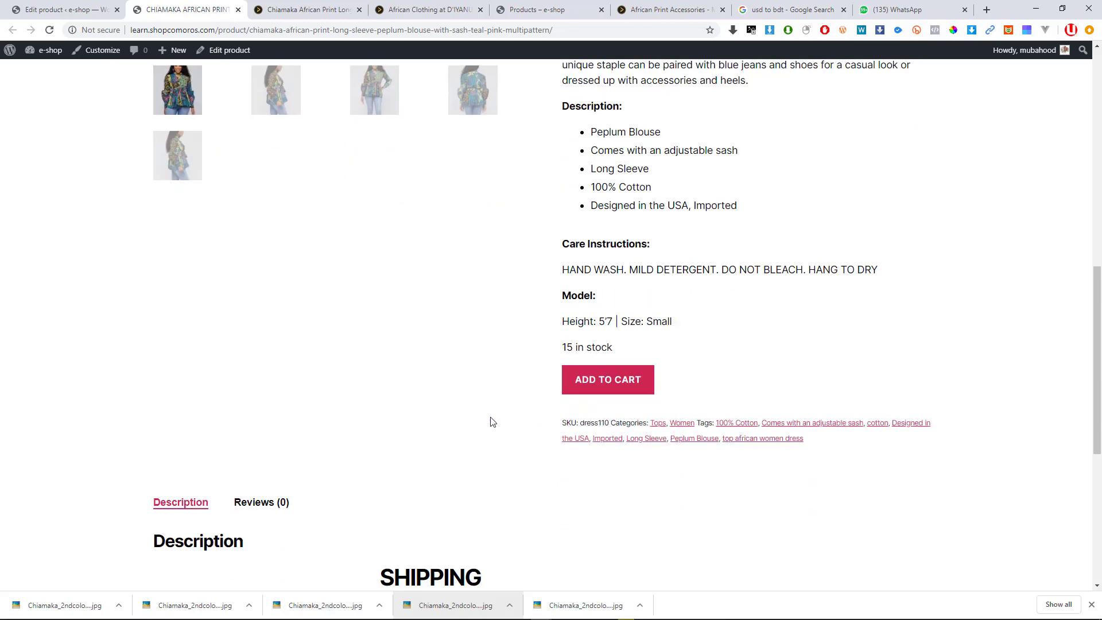
scroll(491, 422, "up", 3)
scroll(543, 390, "down", 5)
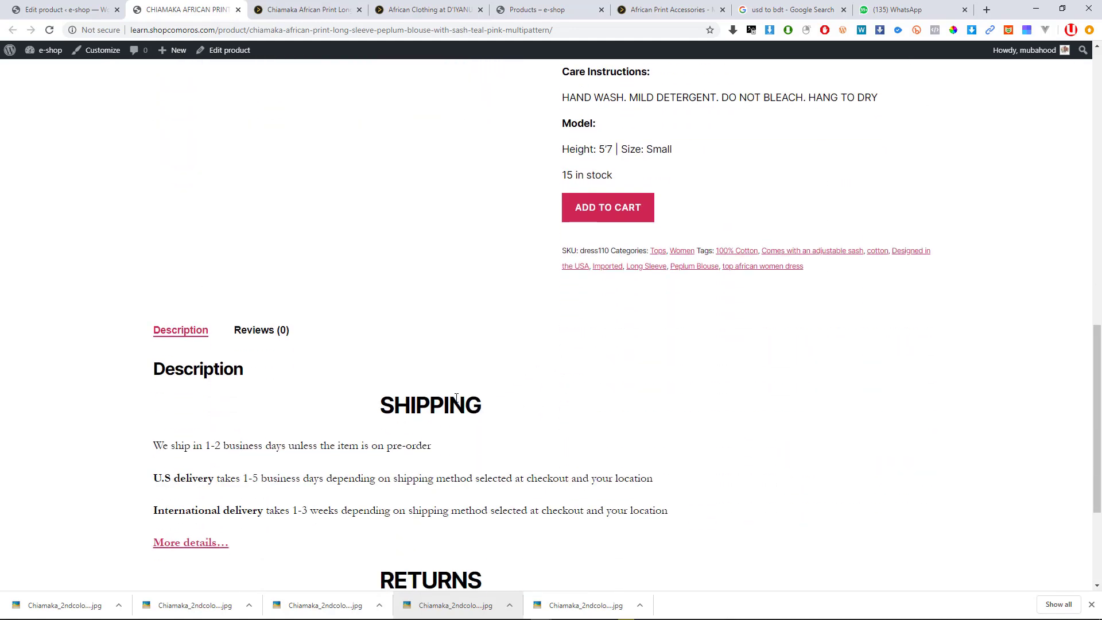
scroll(322, 418, "down", 1)
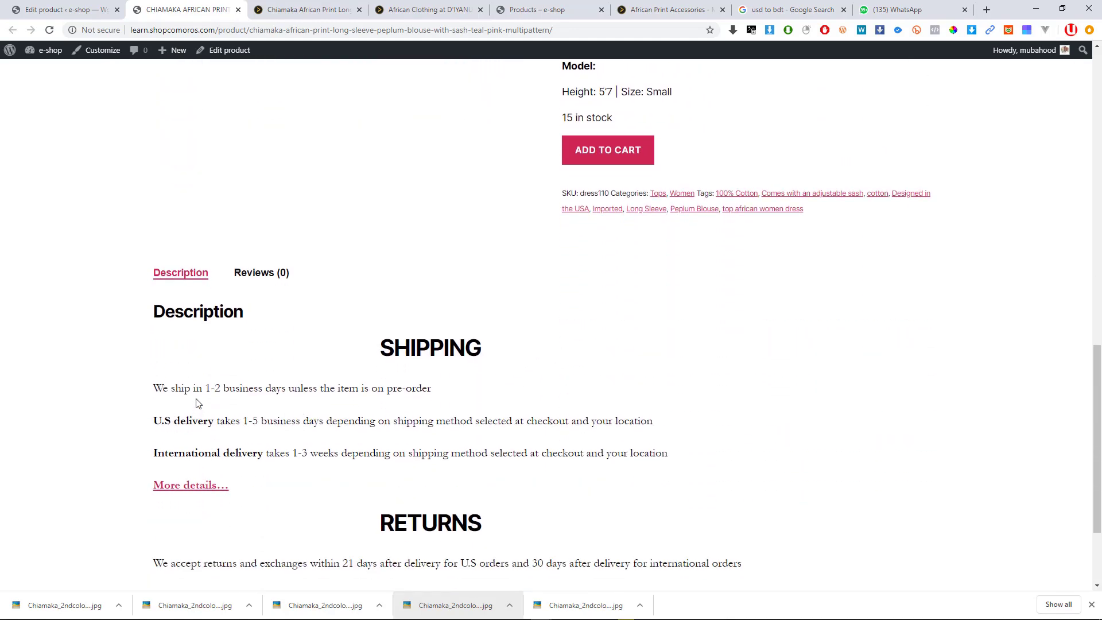
scroll(210, 405, "down", 1)
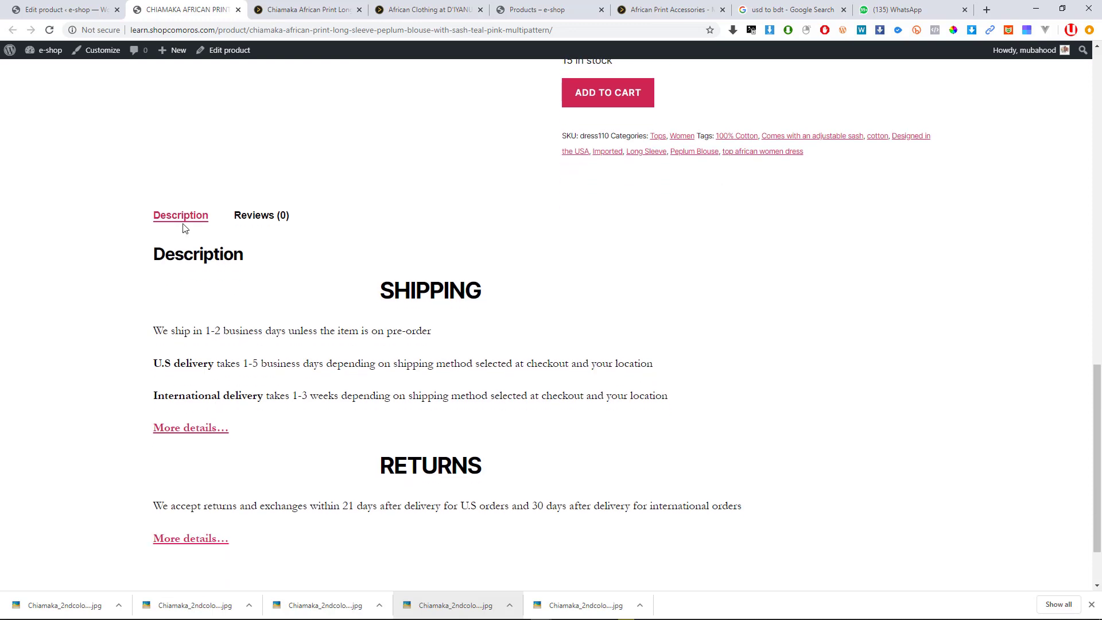
scroll(189, 253, "down", 1)
scroll(207, 272, "up", 3)
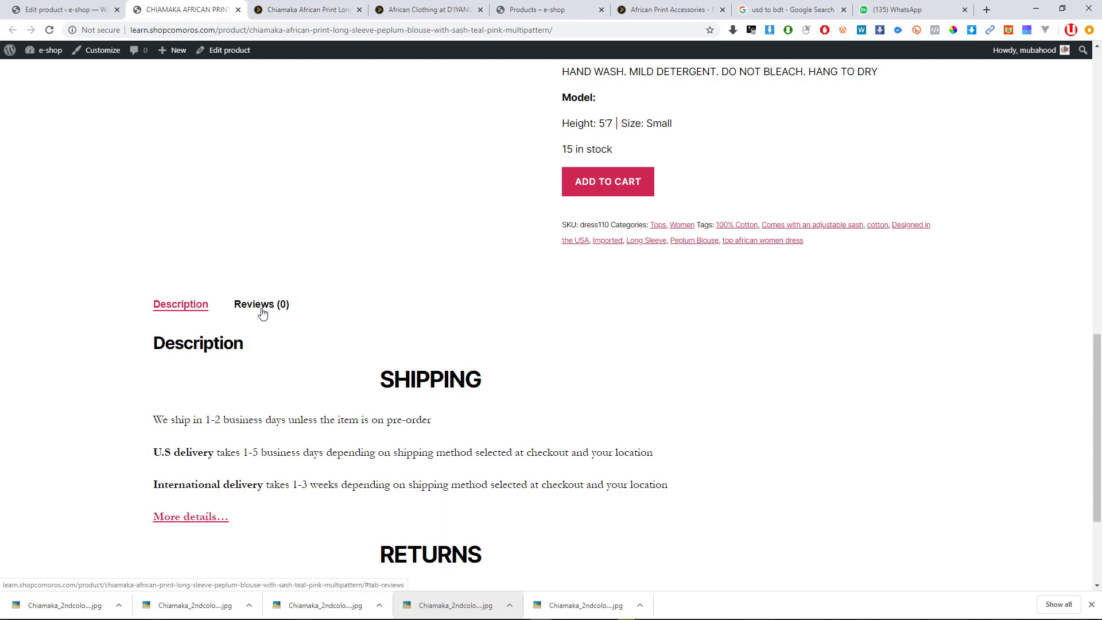
Show the product's reviews, choose a four-star rating and place the cursor in the review text field.
left_click(280, 313)
scroll(275, 315, "down", 2)
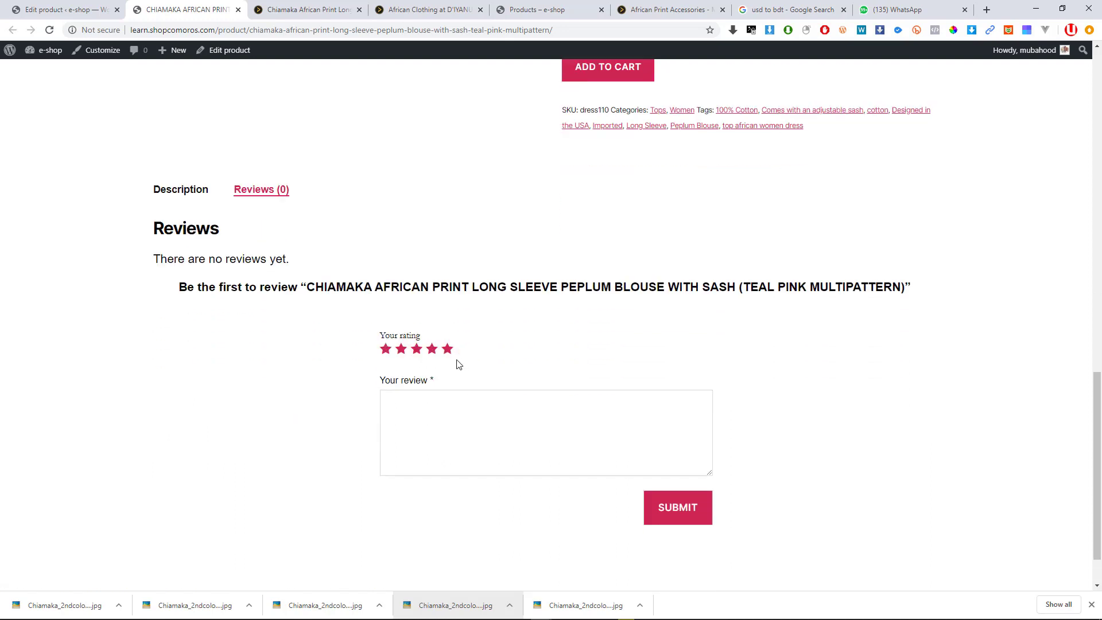
left_click(432, 351)
left_click(420, 410)
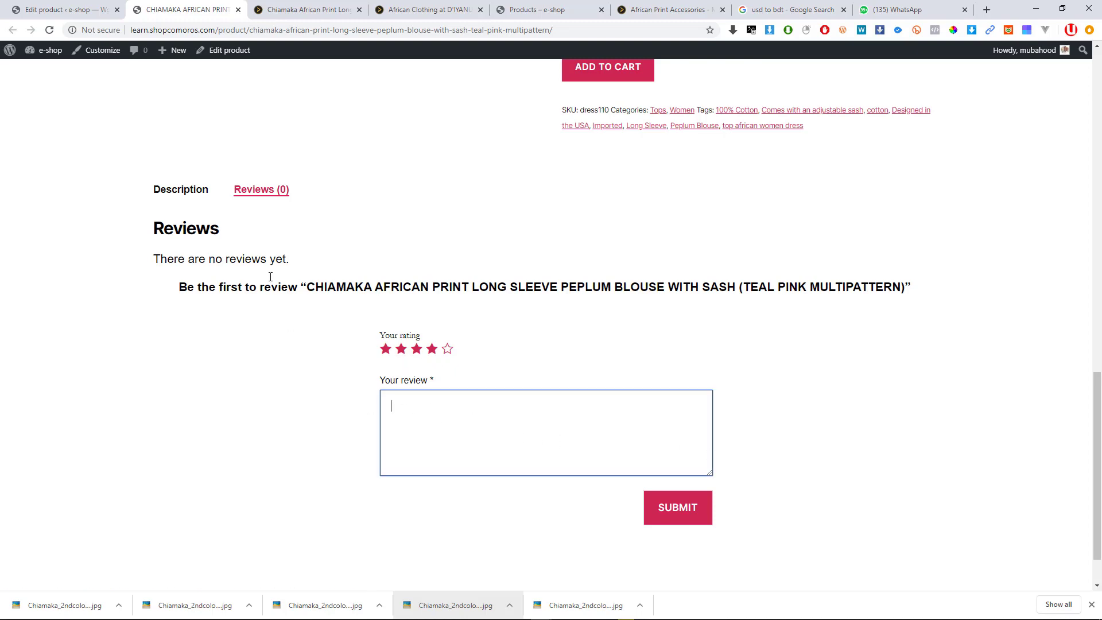
View the main product image full screen, zoom in to inspect the blouse and zoom back out.
scroll(581, 438, "up", 14)
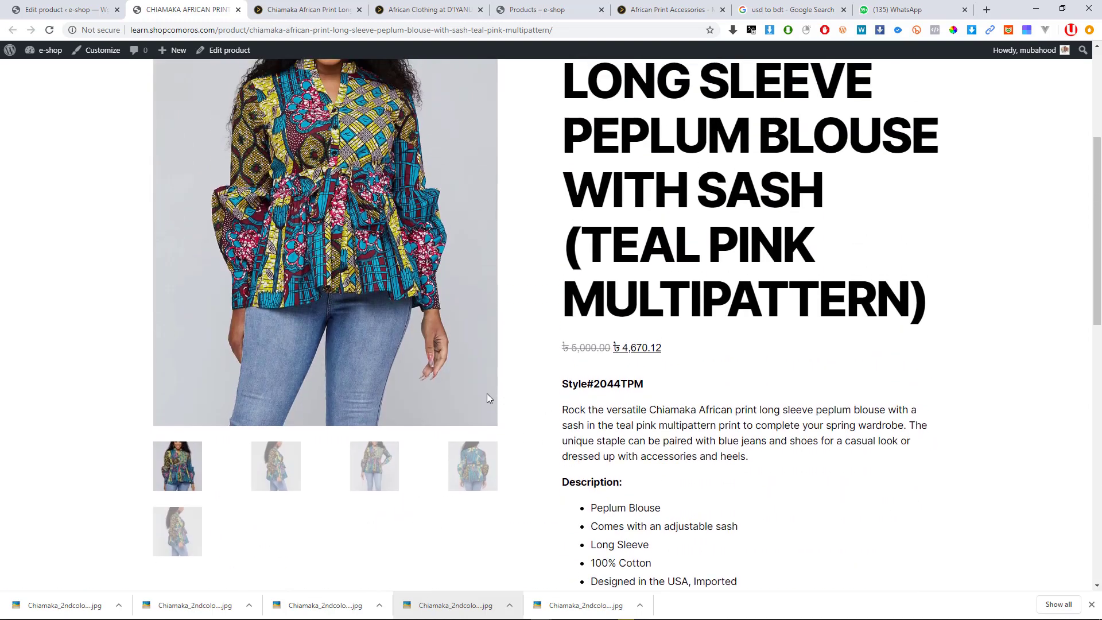
scroll(488, 397, "up", 4)
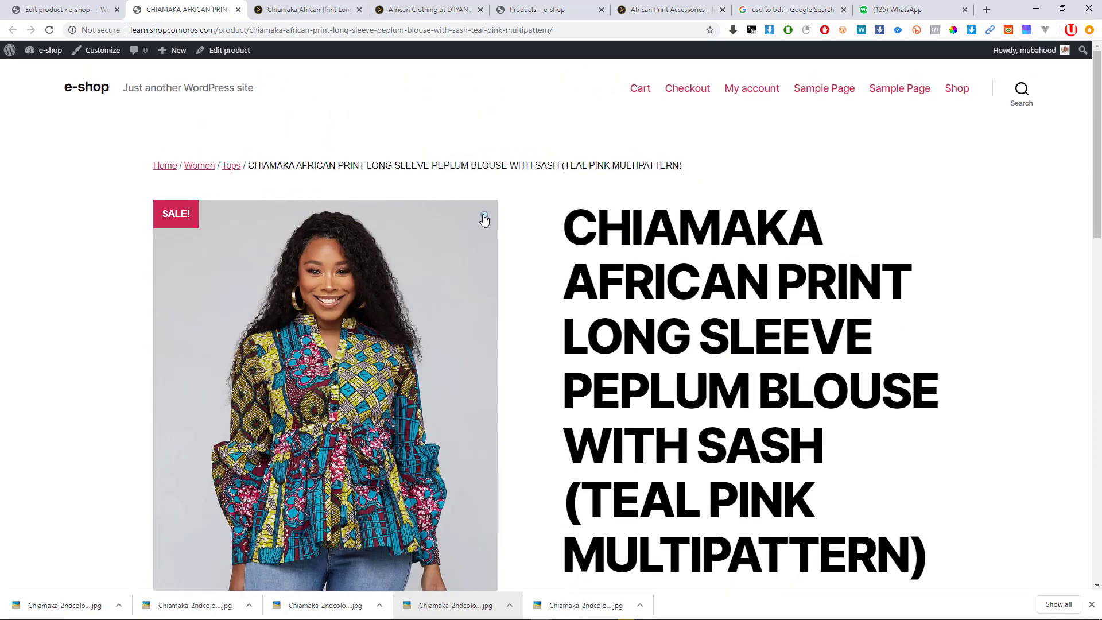
left_click(484, 218)
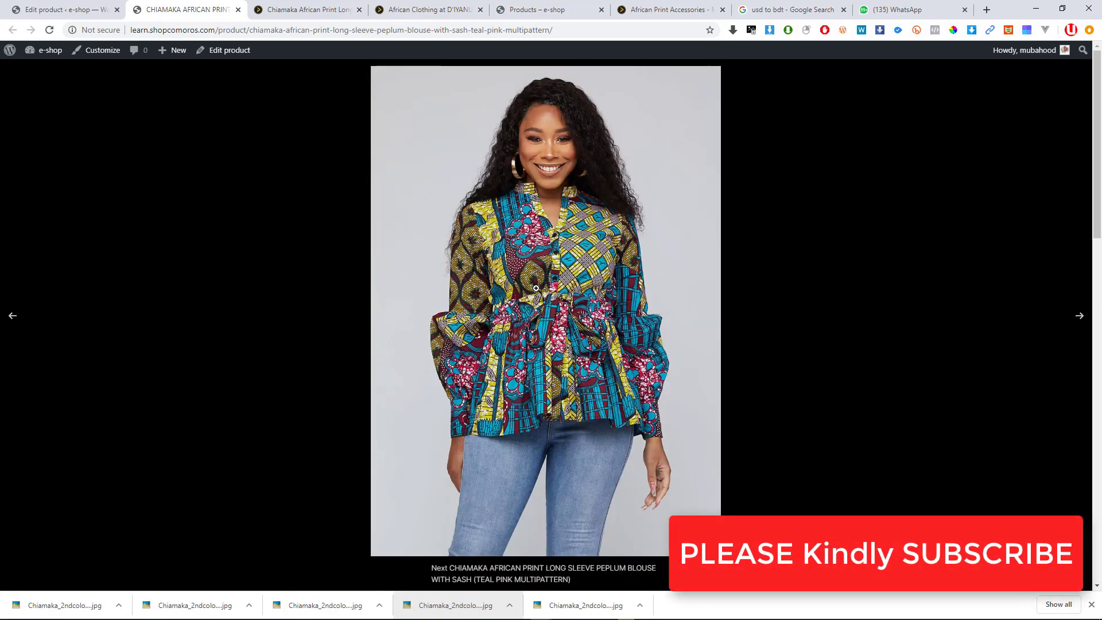
left_click(553, 306)
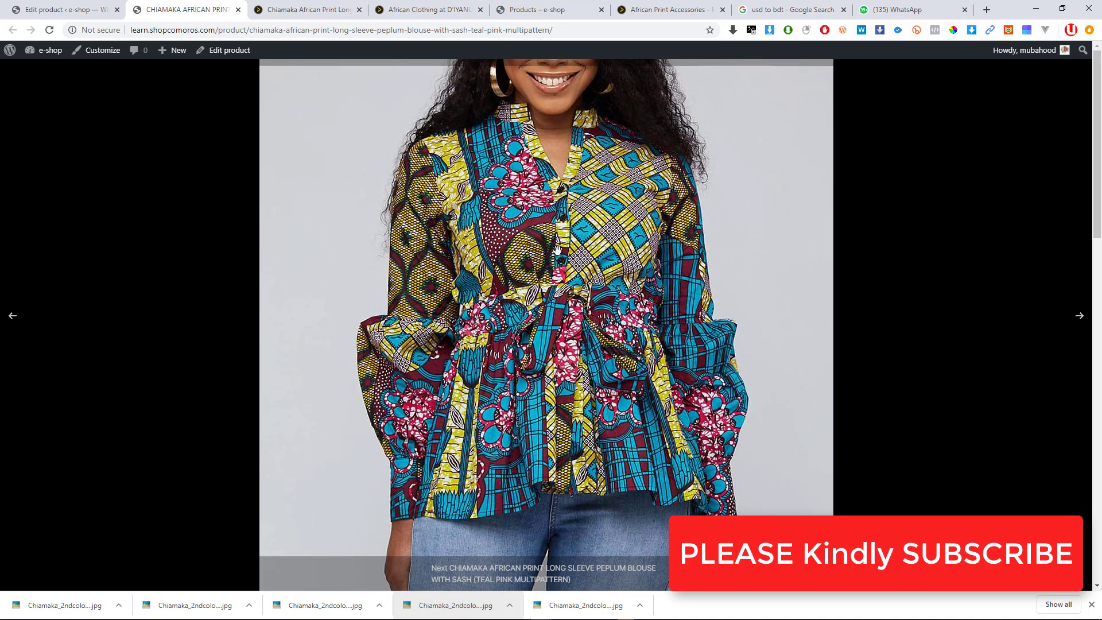
left_click_drag(557, 251, 556, 313)
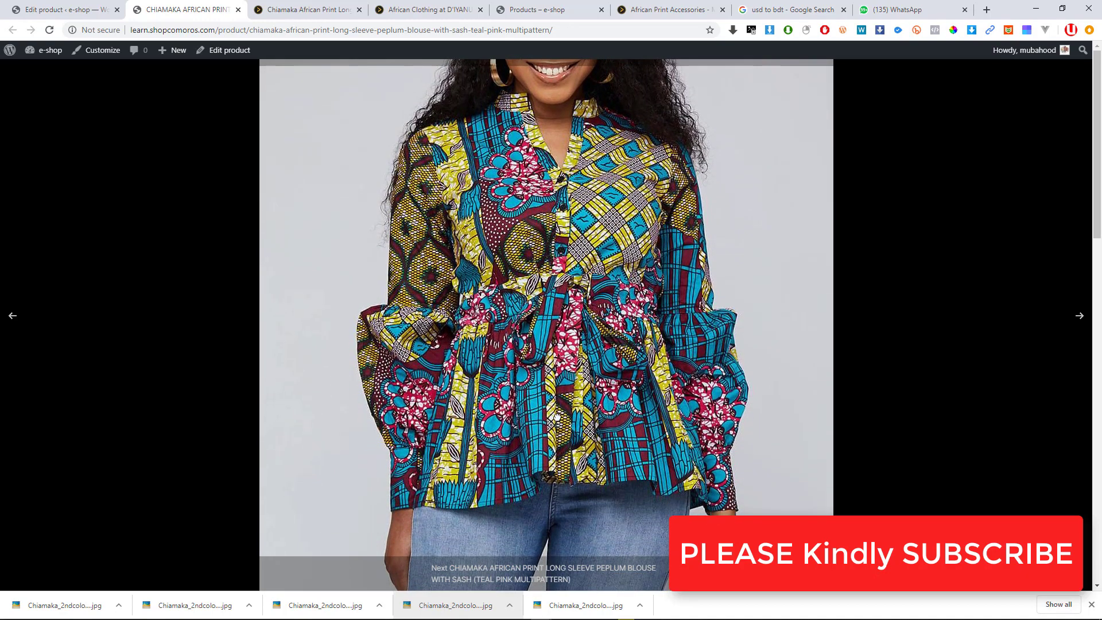
left_click_drag(558, 419, 561, 342)
left_click(541, 378)
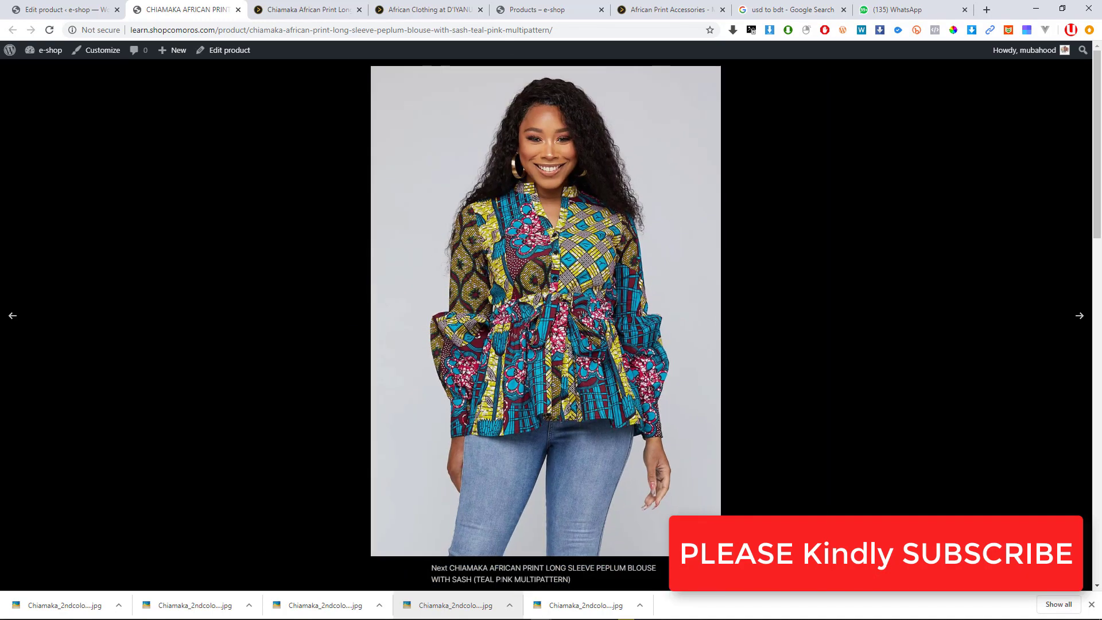
View the second gallery image full screen and zoom in to inspect the blouse from the side, from collar to hem.
left_click(1078, 324)
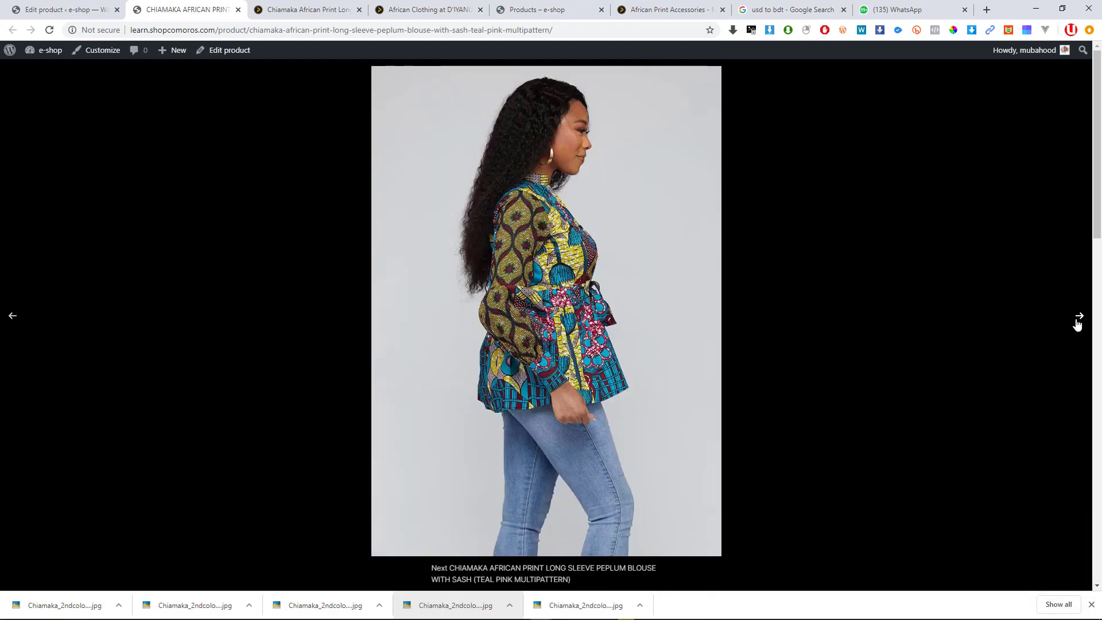
left_click(505, 260)
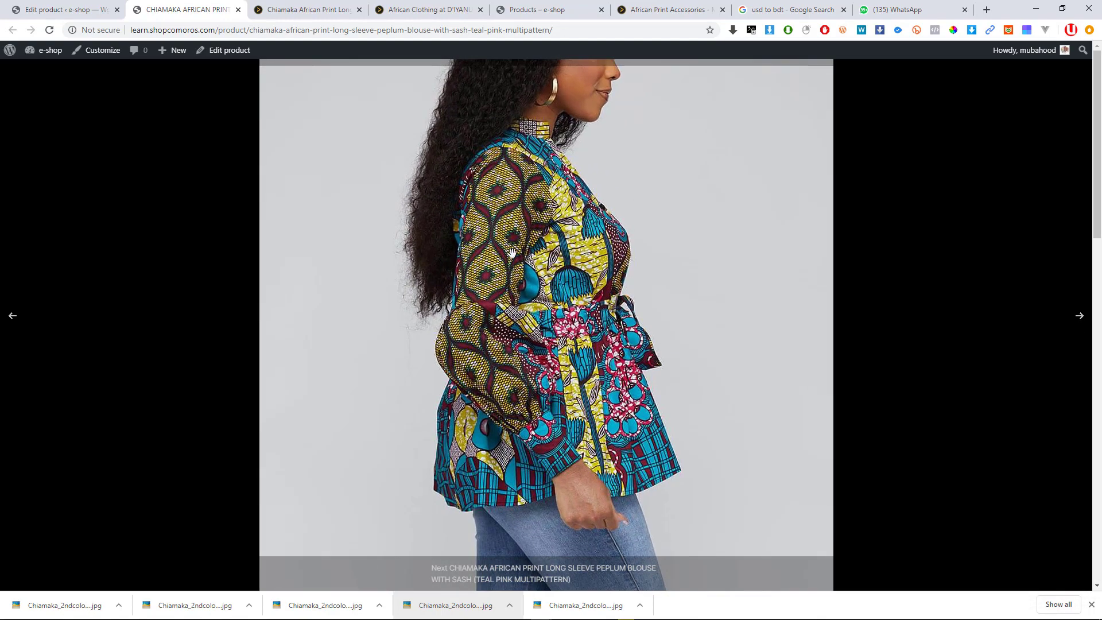
left_click_drag(544, 183, 549, 322)
left_click_drag(565, 485, 574, 232)
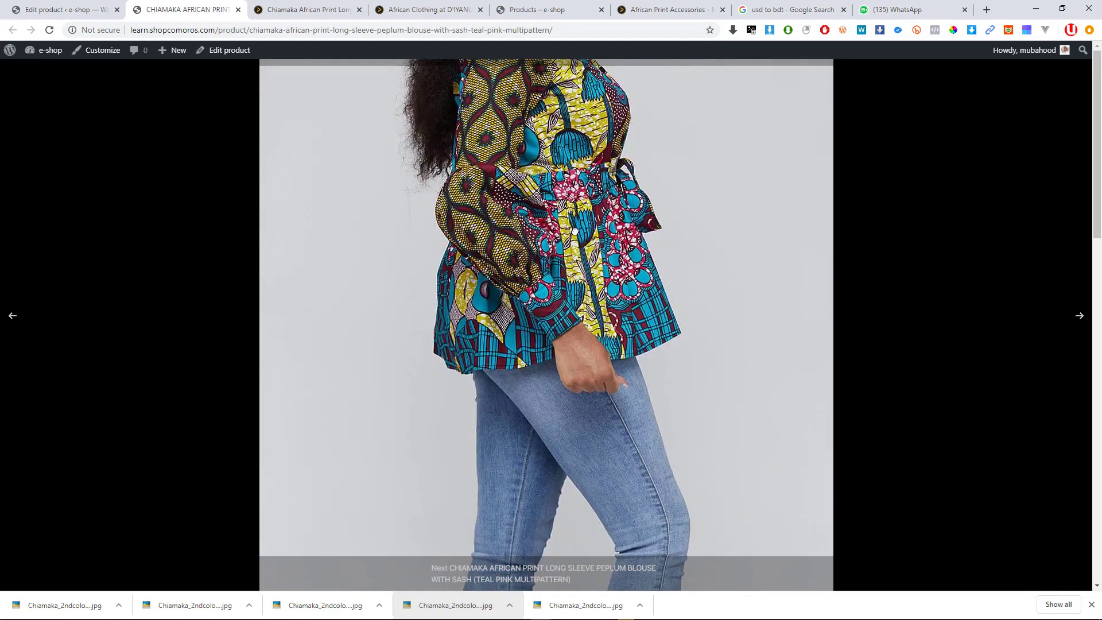
left_click(702, 319)
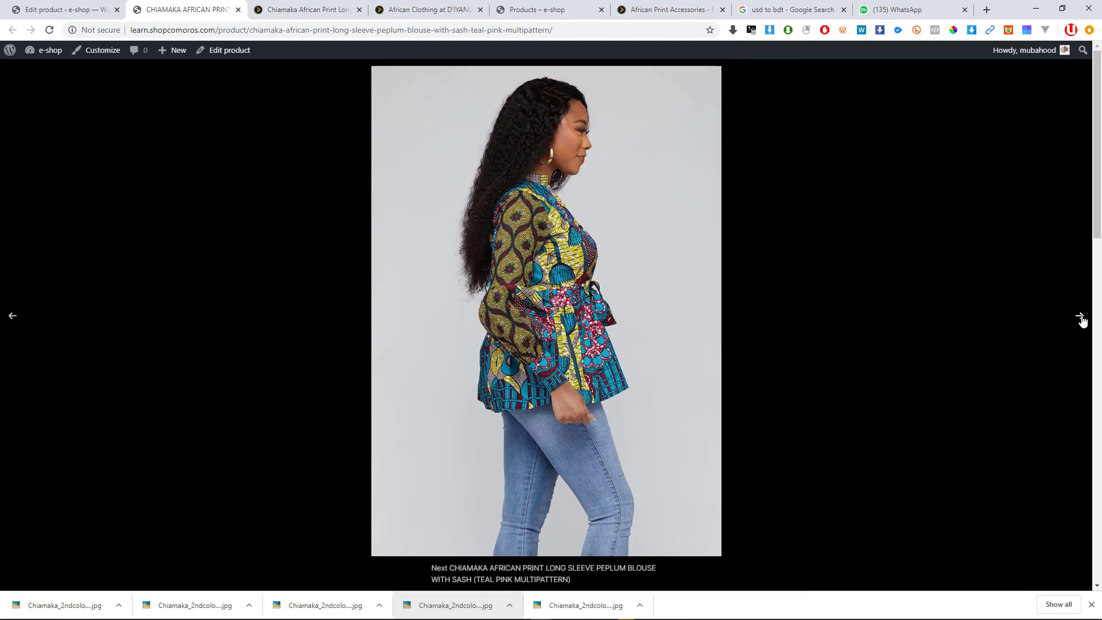
Browse the remaining full-screen gallery images, zooming in on the front and back views, and close the image viewer.
left_click(1080, 317)
left_click(591, 250)
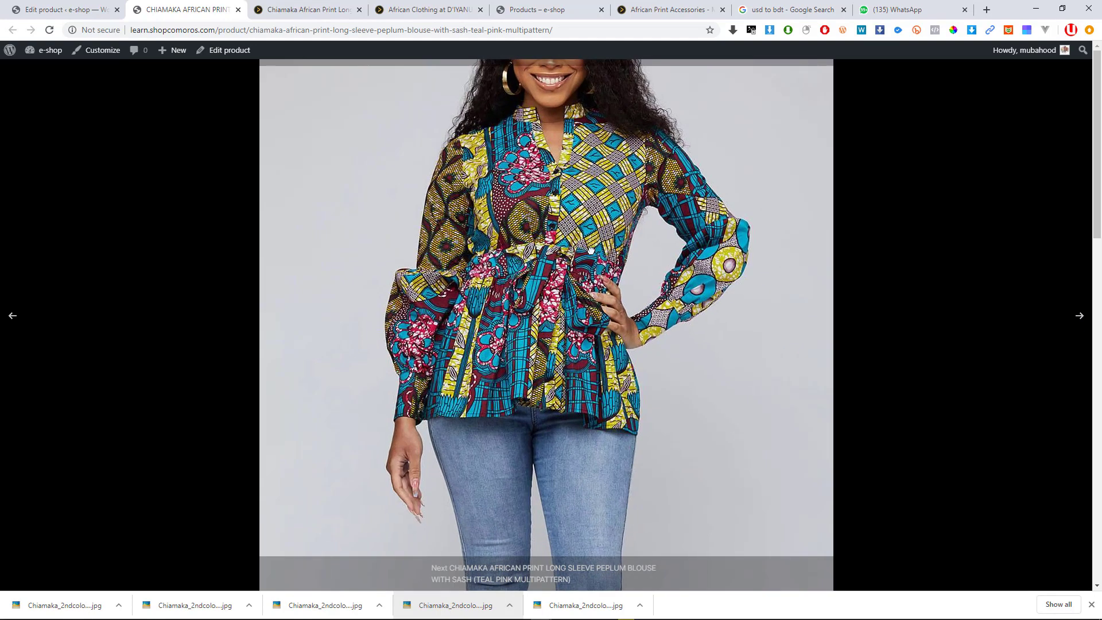
left_click(591, 250)
left_click(1079, 316)
left_click(561, 299)
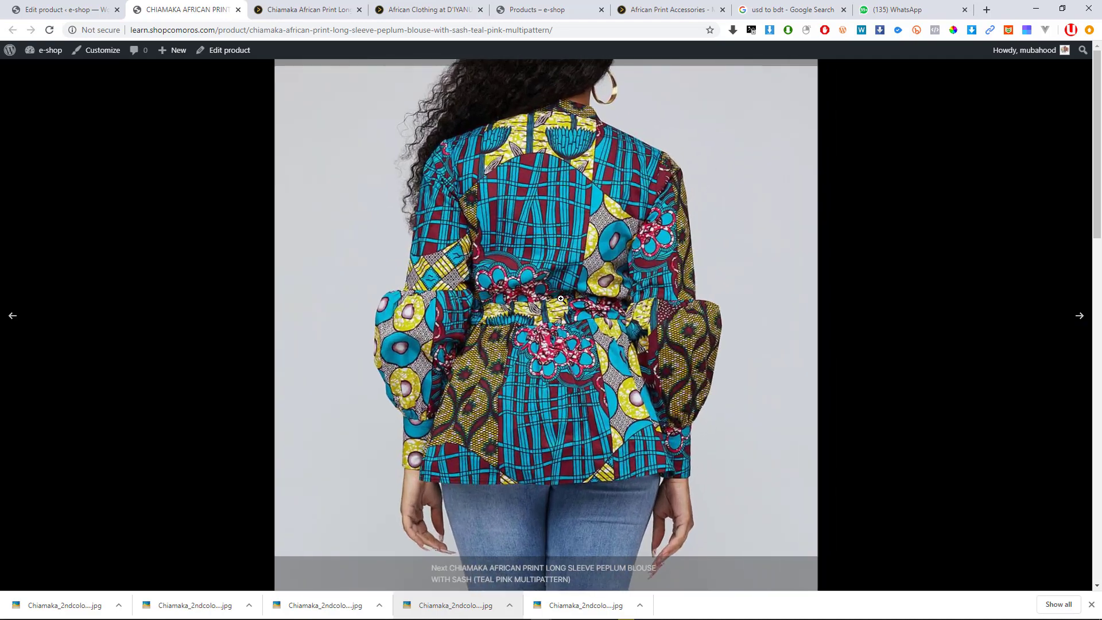
left_click(862, 300)
left_click(1079, 316)
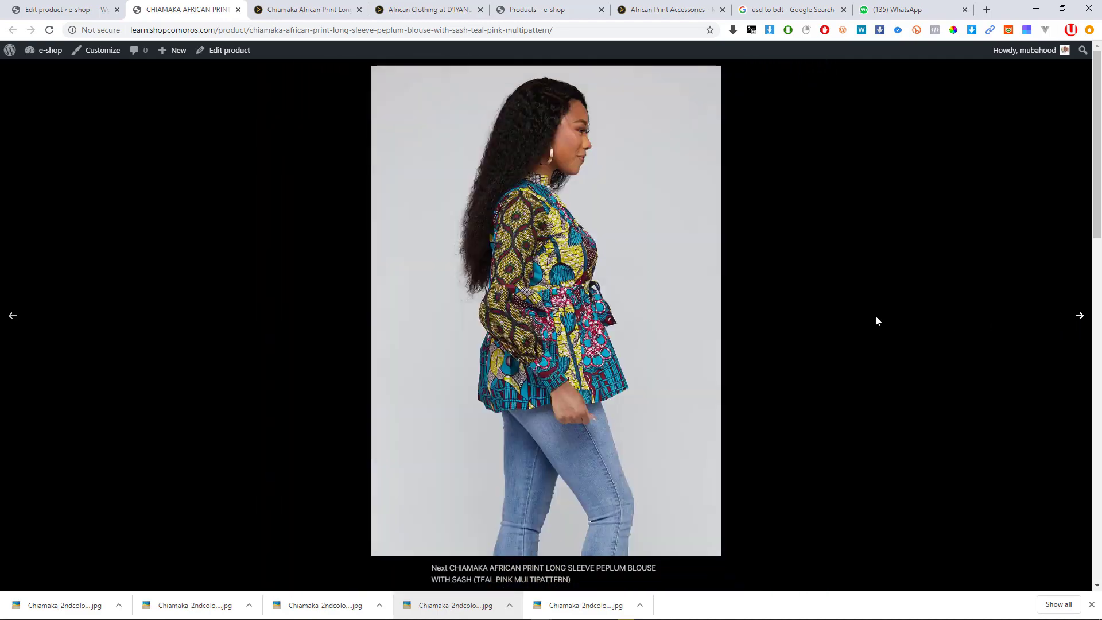
left_click(570, 247)
left_click(997, 198)
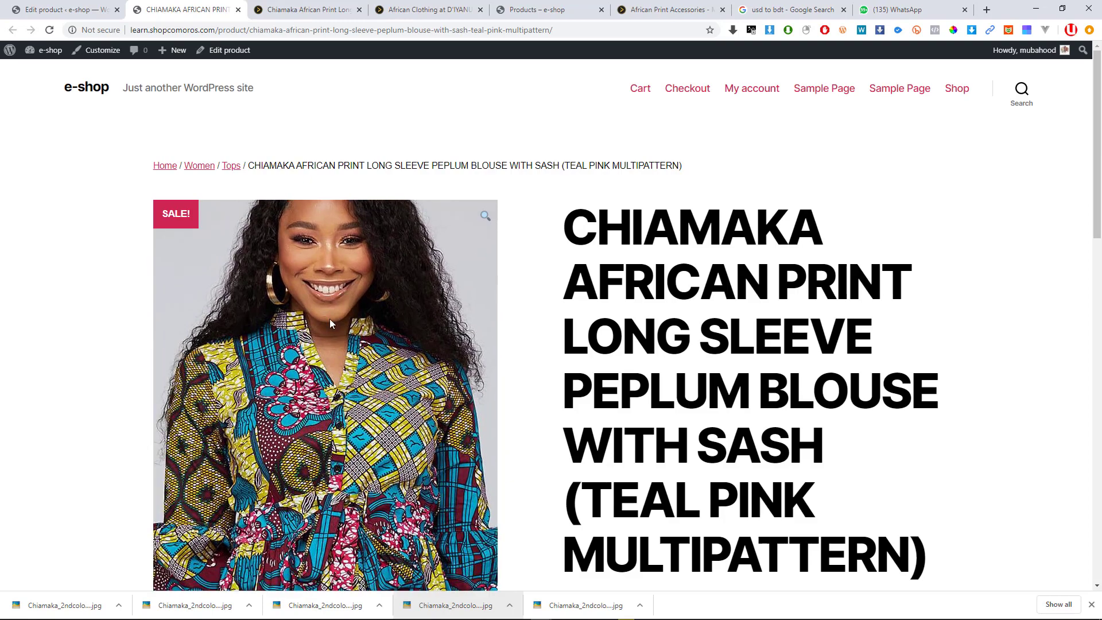
Go through the blouse's product details and view the shop's listing of products tagged "cotton".
scroll(402, 474, "down", 1)
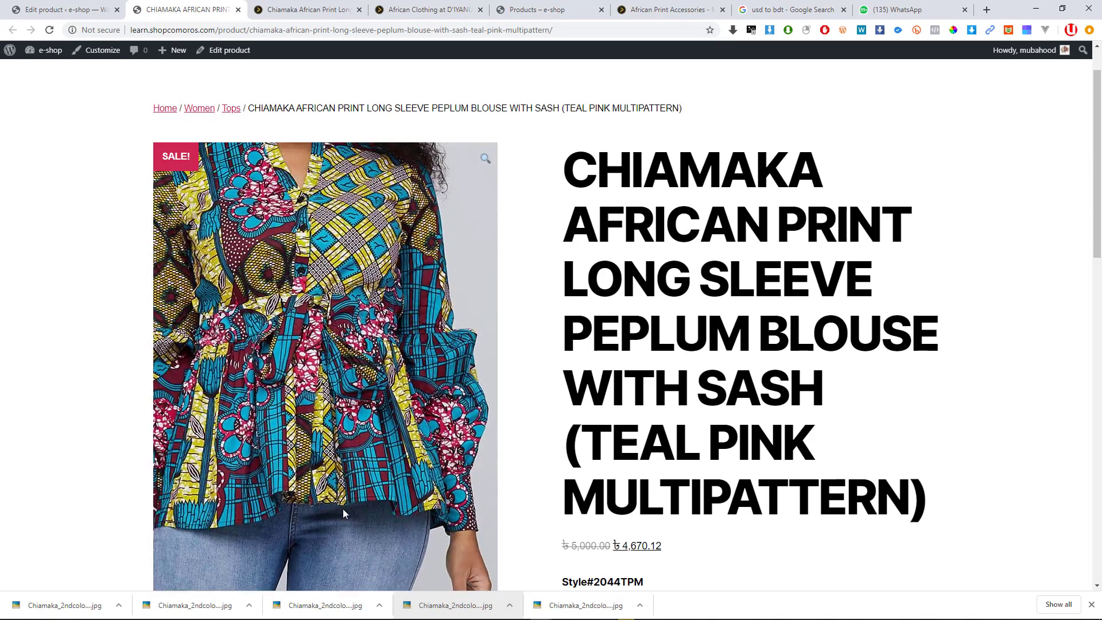
scroll(825, 357, "down", 3)
scroll(549, 368, "down", 3)
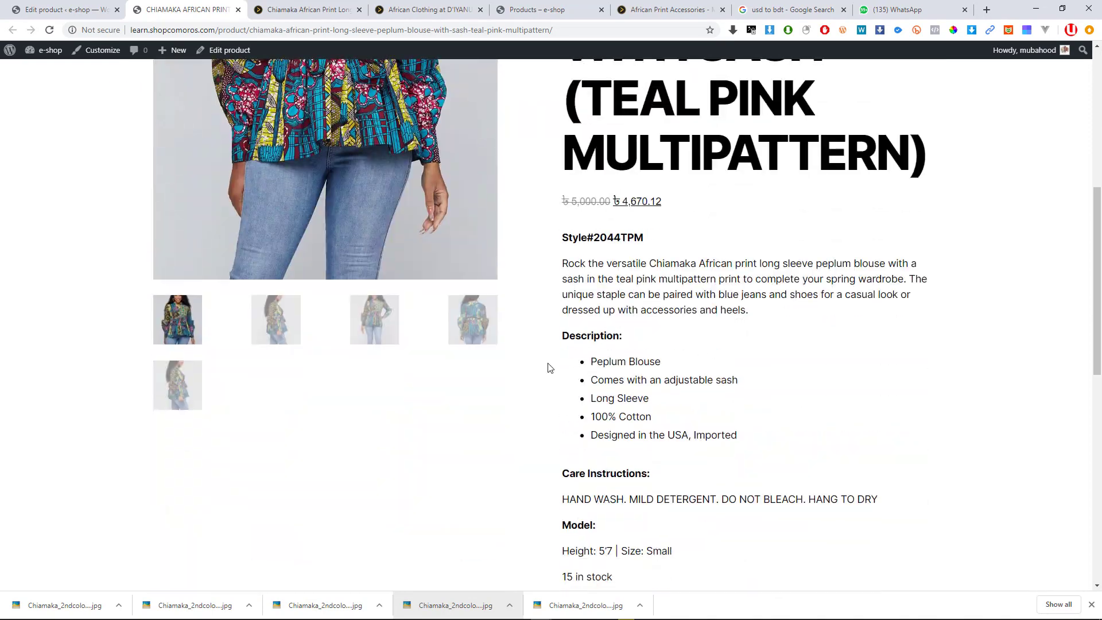
scroll(465, 377, "down", 5)
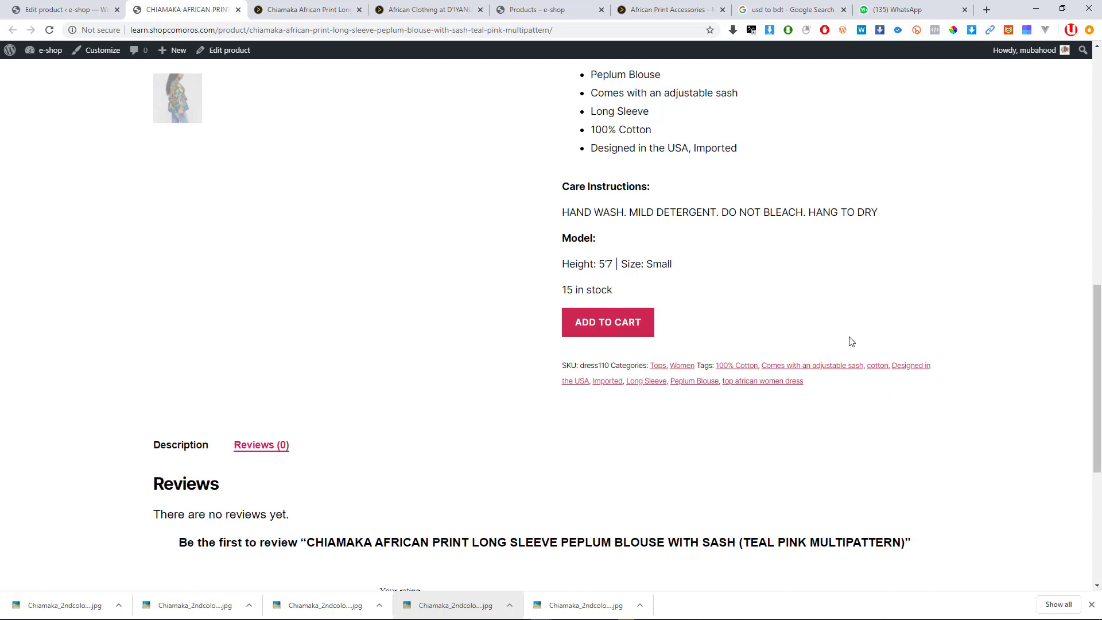
left_click(877, 366)
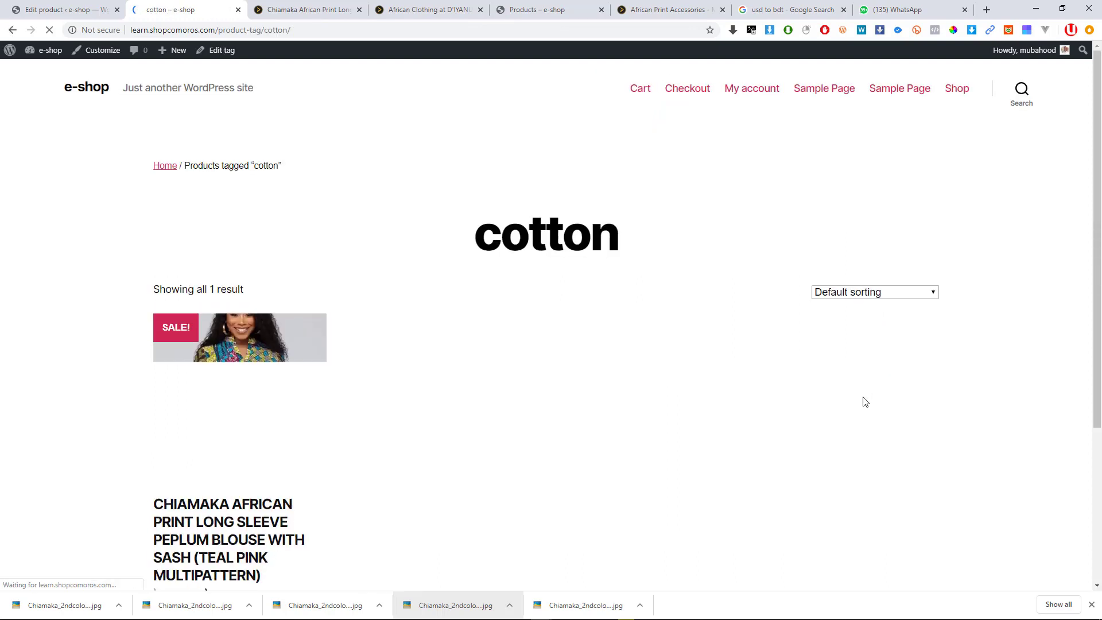
scroll(319, 369, "down", 3)
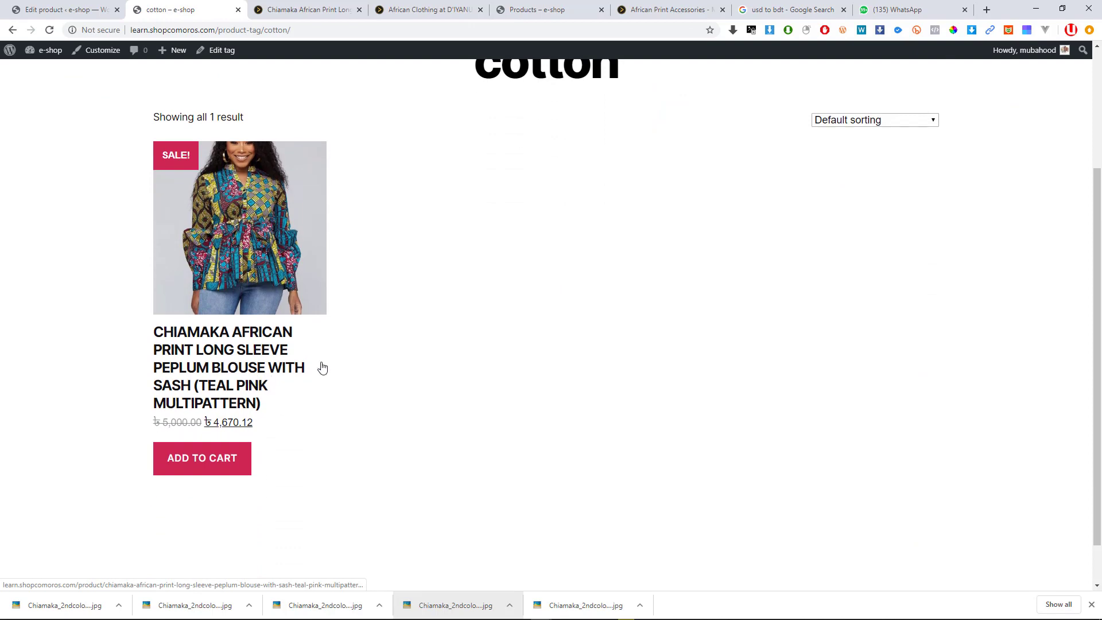
scroll(471, 363, "up", 3)
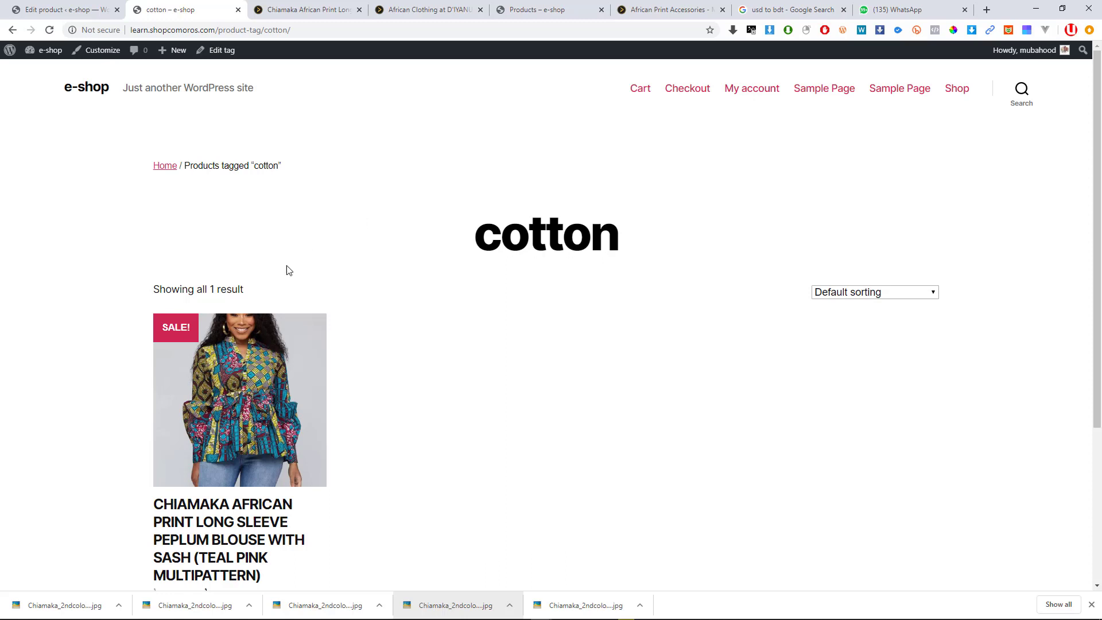
Open the blouse from the cotton tag listing and review its product page down to the shipping and returns description.
scroll(245, 528, "down", 2)
left_click(224, 441)
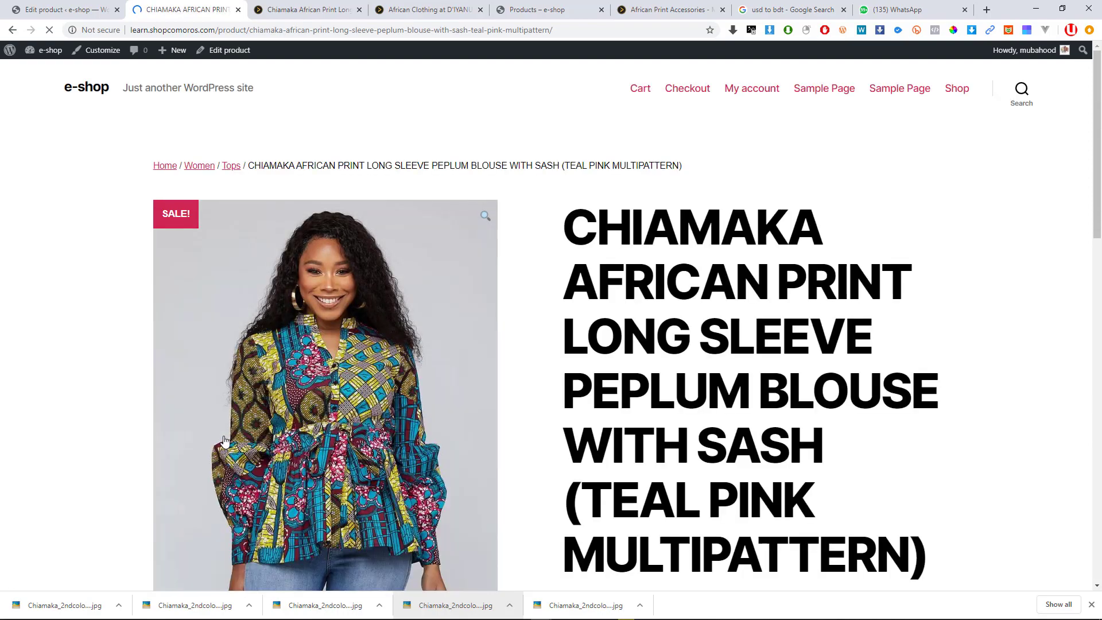
scroll(229, 436, "down", 5)
scroll(385, 445, "up", 2)
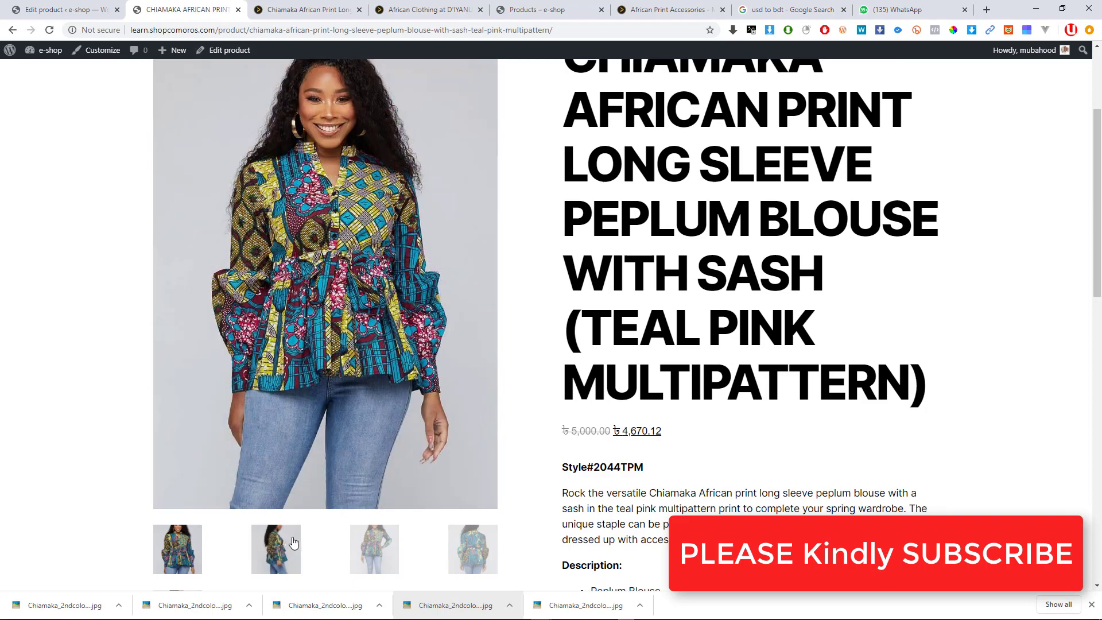
scroll(511, 492, "down", 10)
scroll(528, 476, "down", 3)
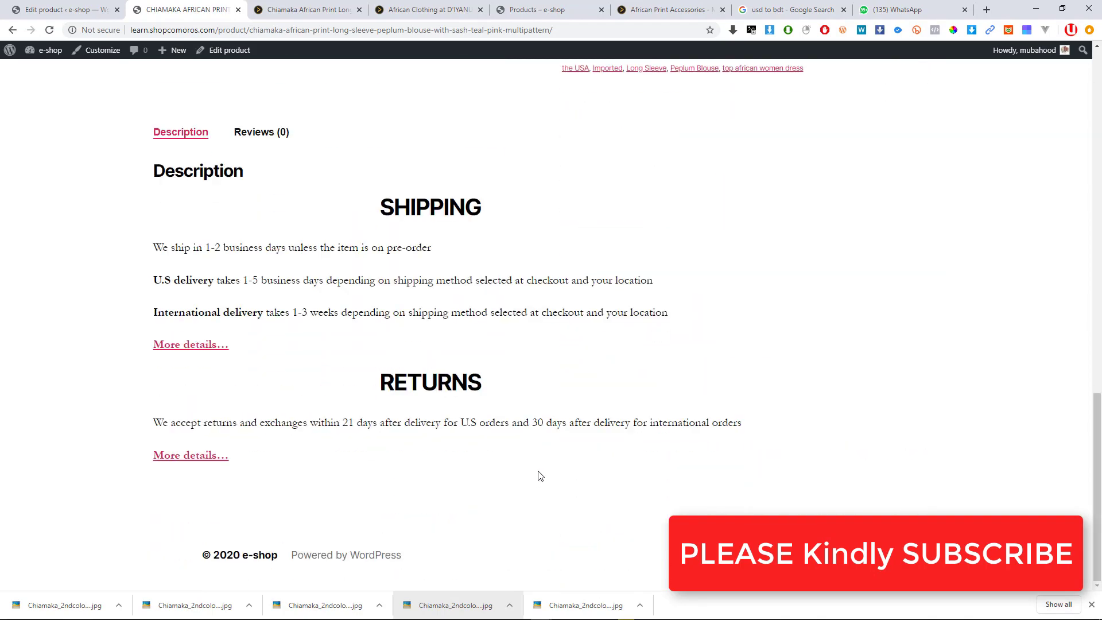
scroll(545, 430, "up", 12)
Return to the product editor and show the Attributes settings in the blouse's product data.
left_click(70, 9)
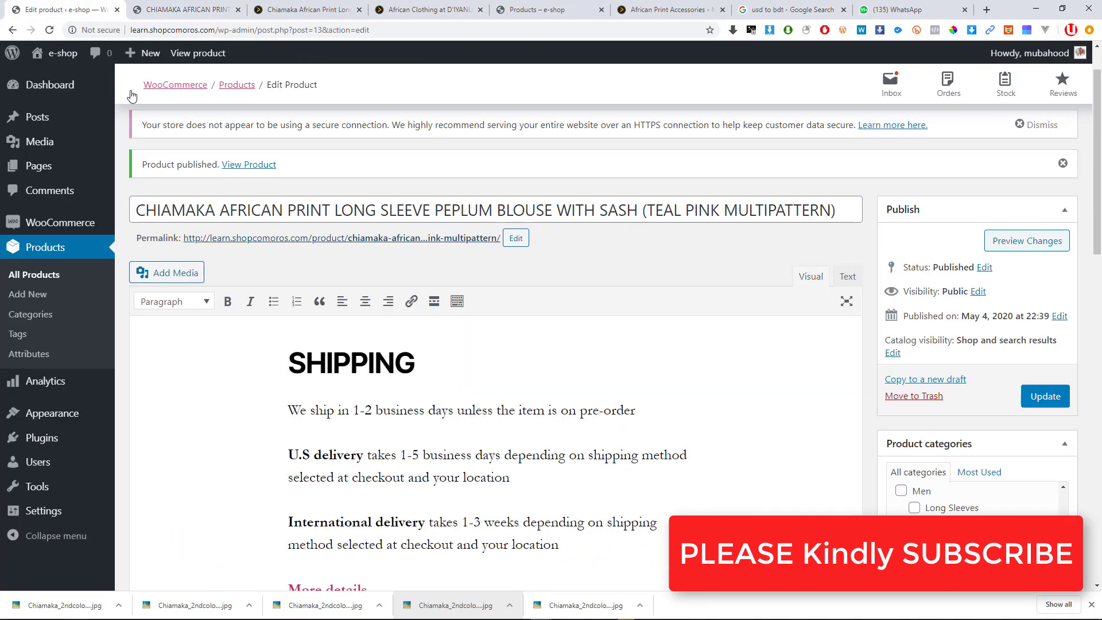
scroll(241, 266, "down", 10)
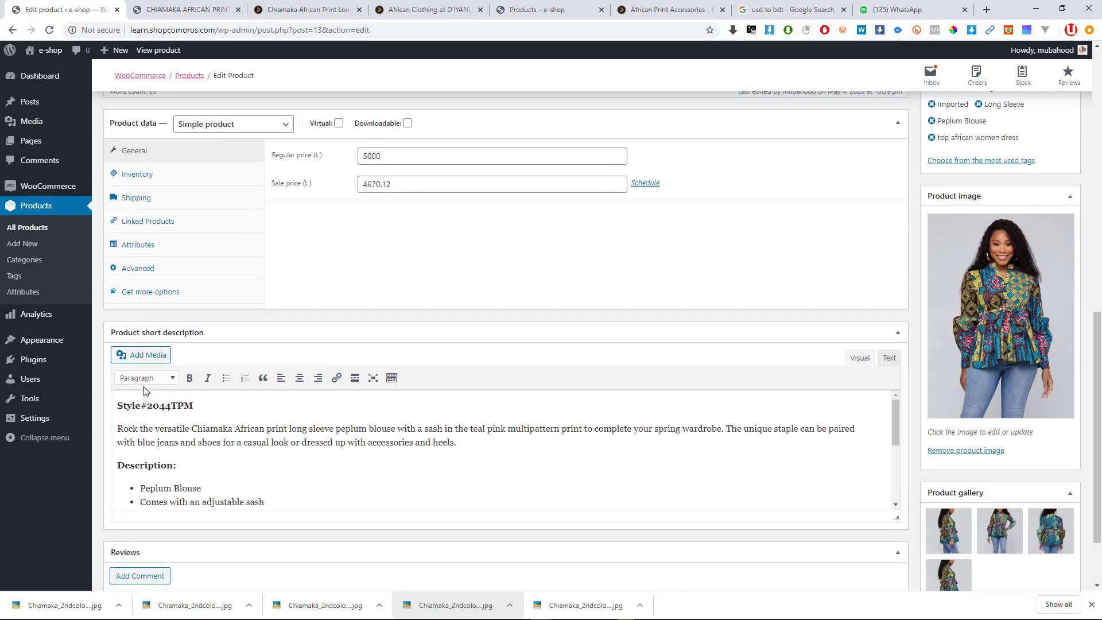
left_click(140, 246)
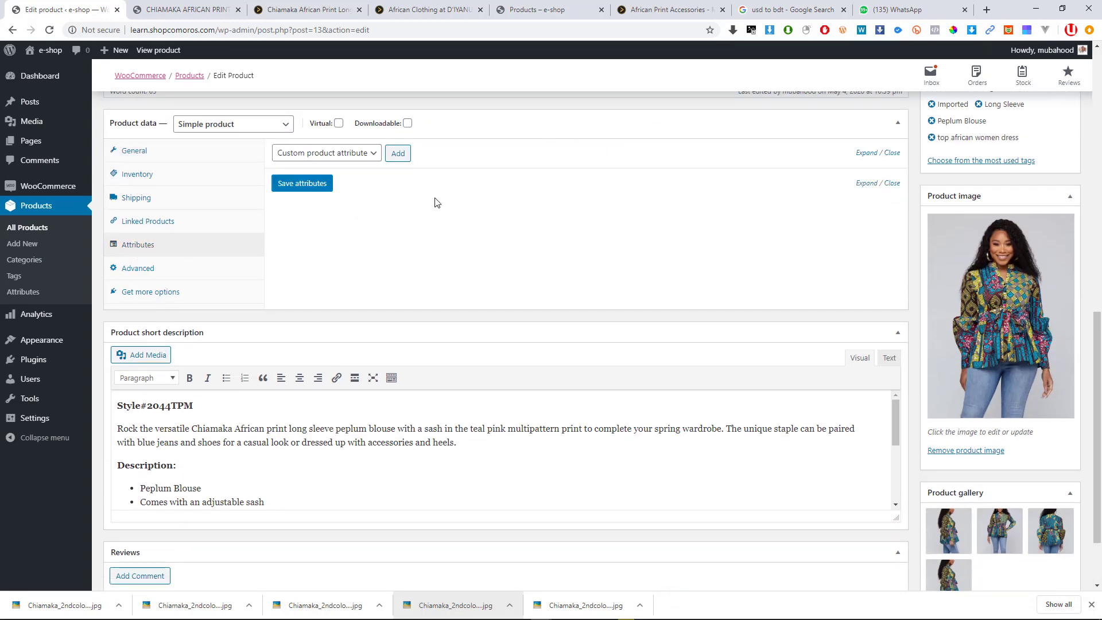
key("ctrl+plus")
key("ctrl+plus")
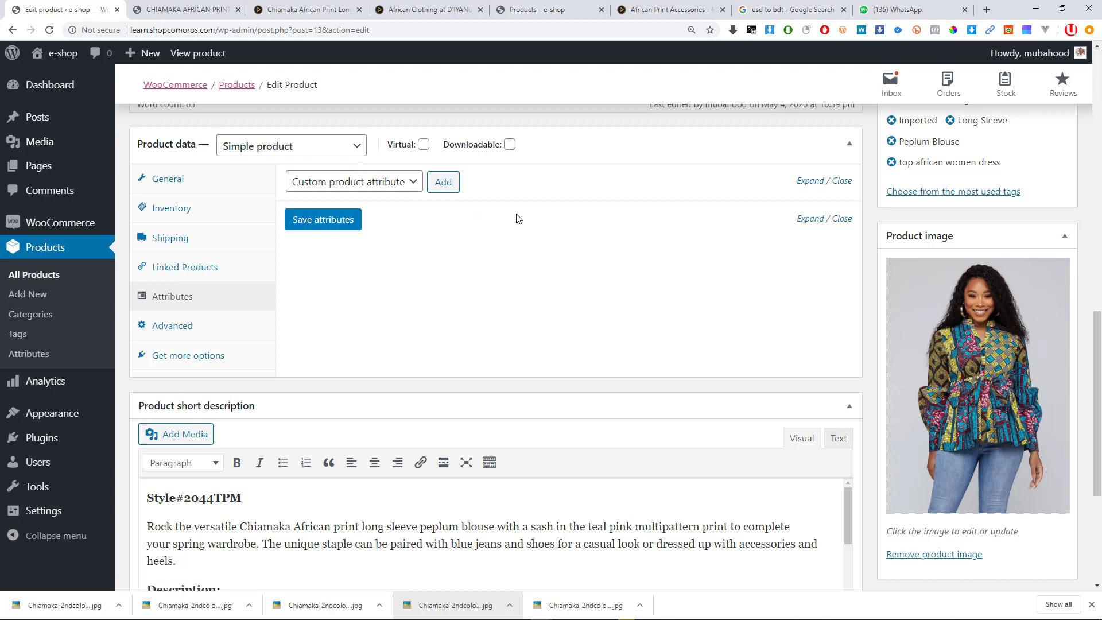
key("ctrl+plus")
key("ctrl+plus")
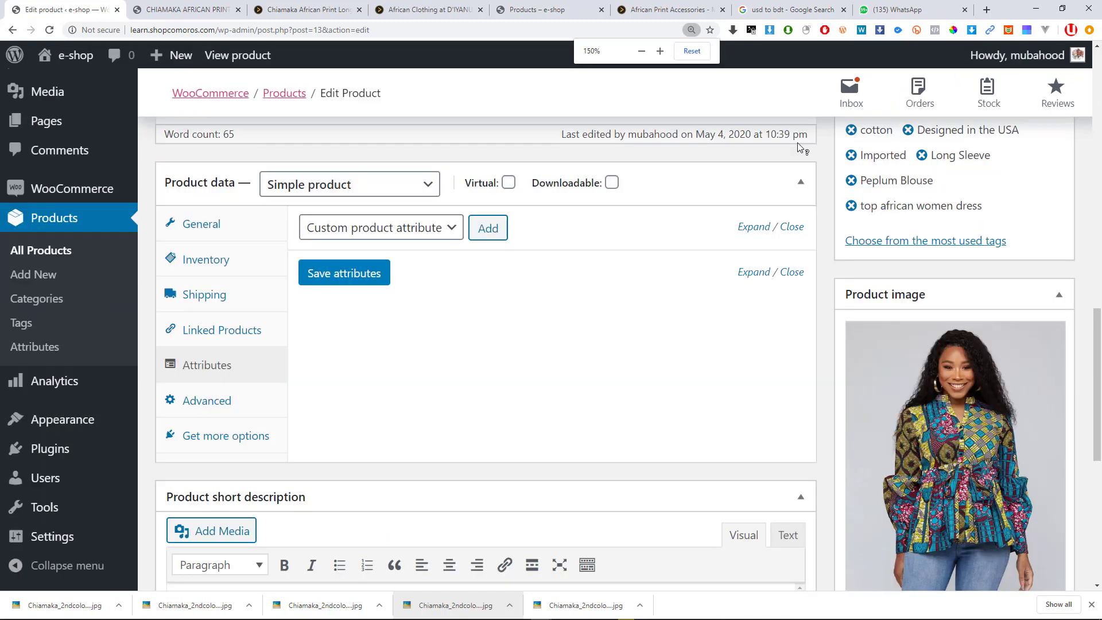
key("ctrl+minus")
key("ctrl+minus")
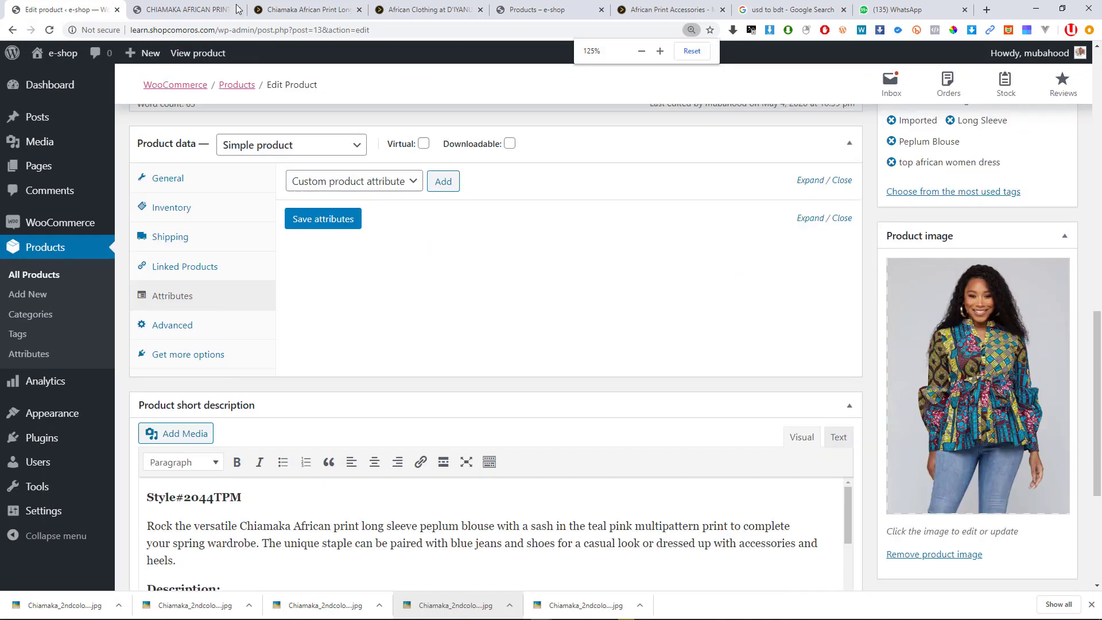
On the D'IYANU source page, review the blouse's customer reviews, related products and customer questions.
left_click(184, 9)
left_click_drag(314, 9, 195, 9)
scroll(665, 388, "down", 7)
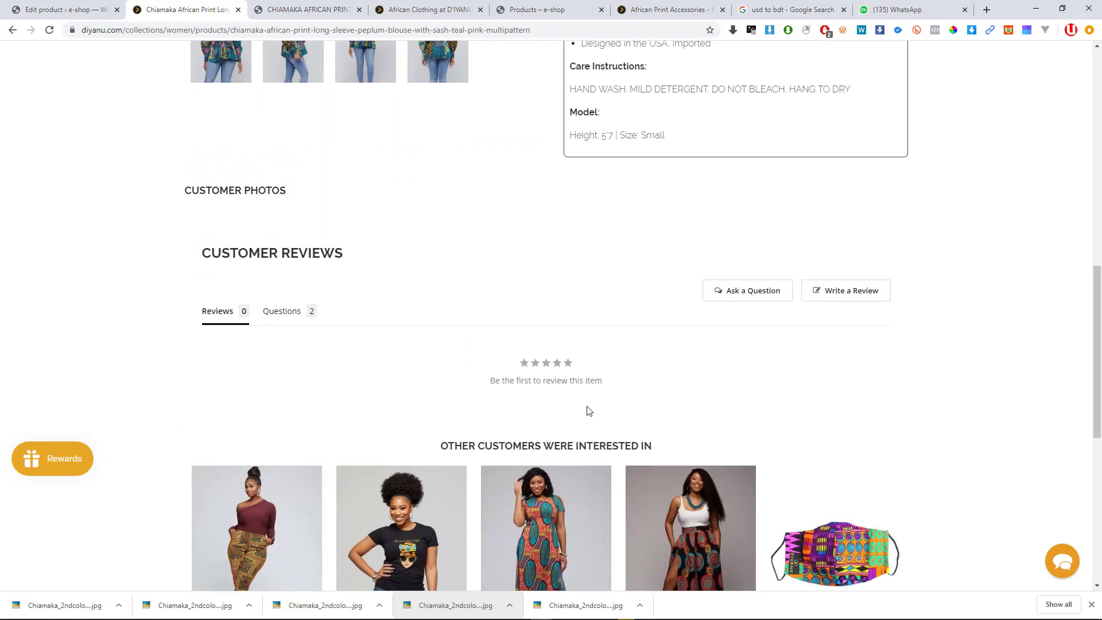
scroll(530, 386, "down", 3)
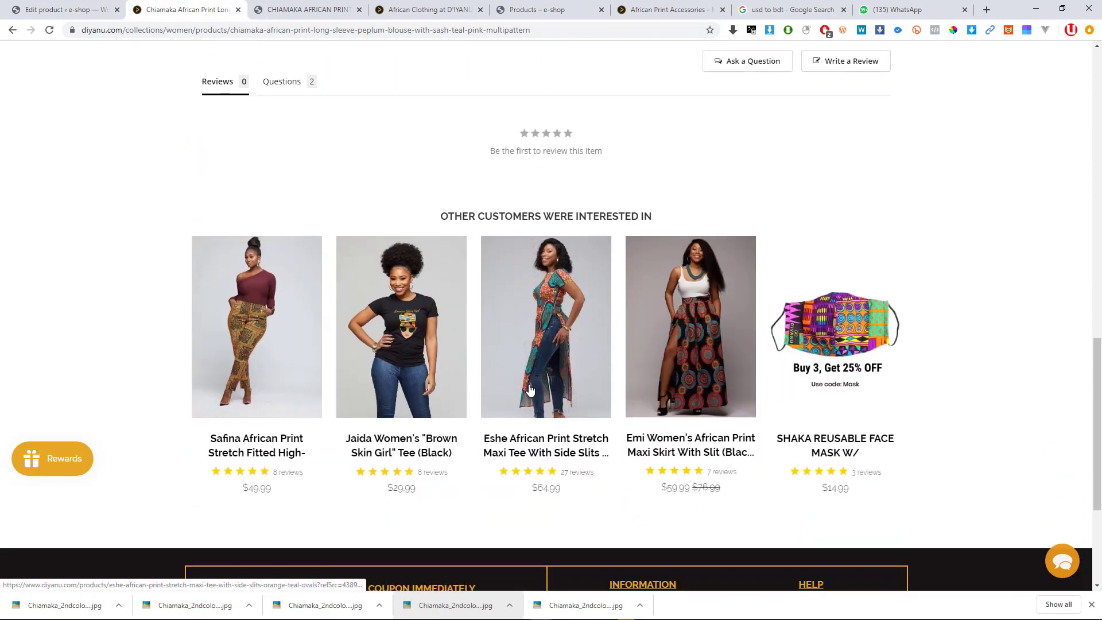
scroll(381, 307, "up", 3)
left_click(277, 252)
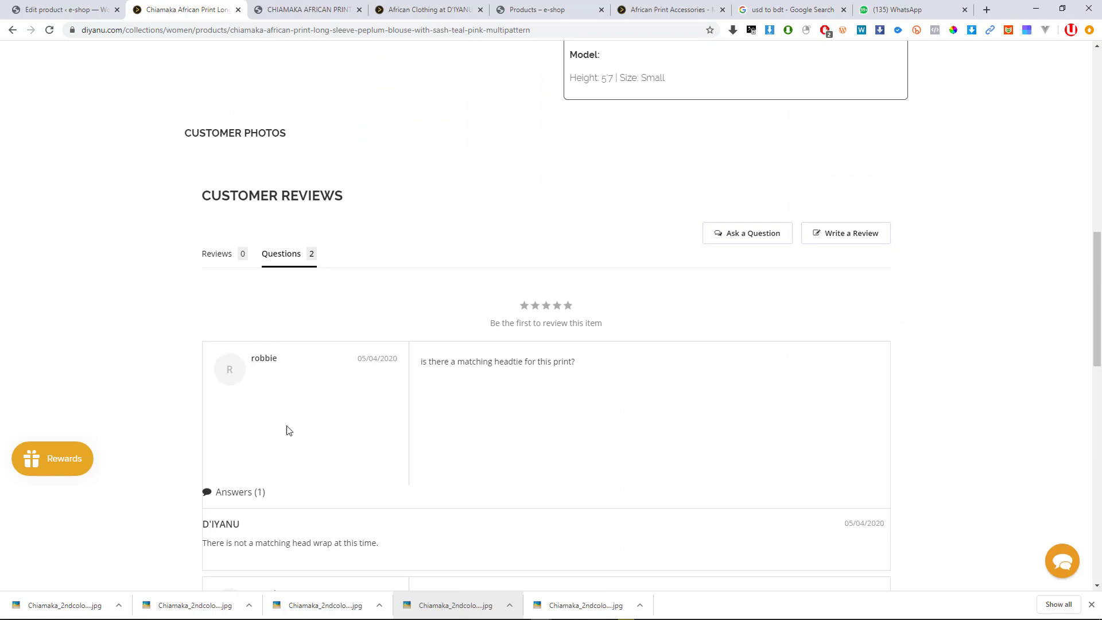
scroll(320, 463, "down", 2)
Find the Model entry in the source page's product description and select its label.
scroll(468, 434, "up", 8)
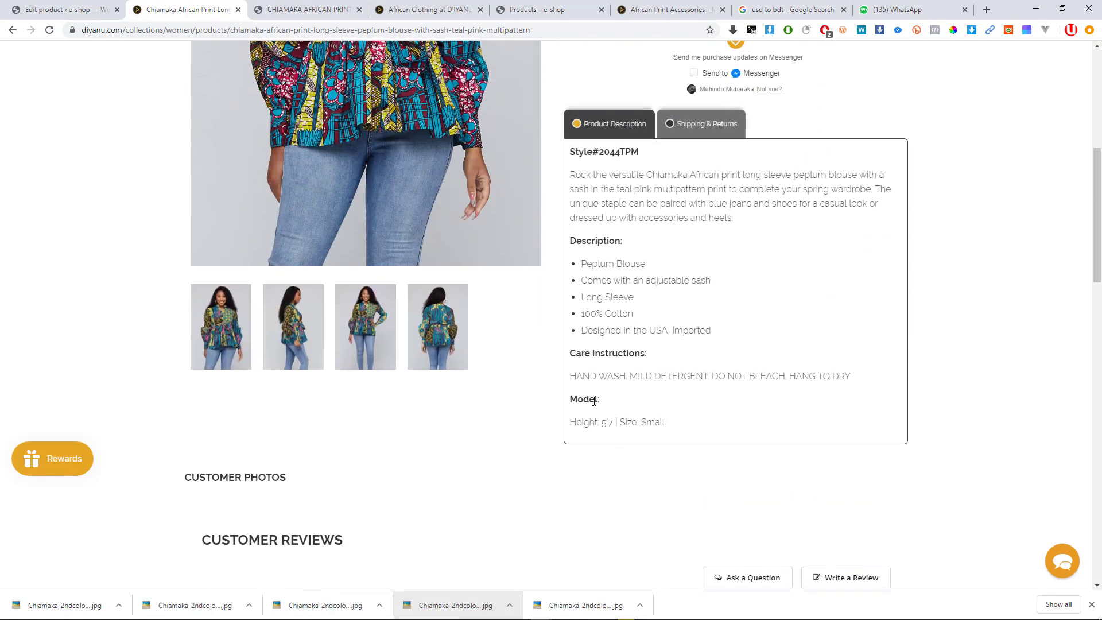
scroll(617, 338, "up", 1)
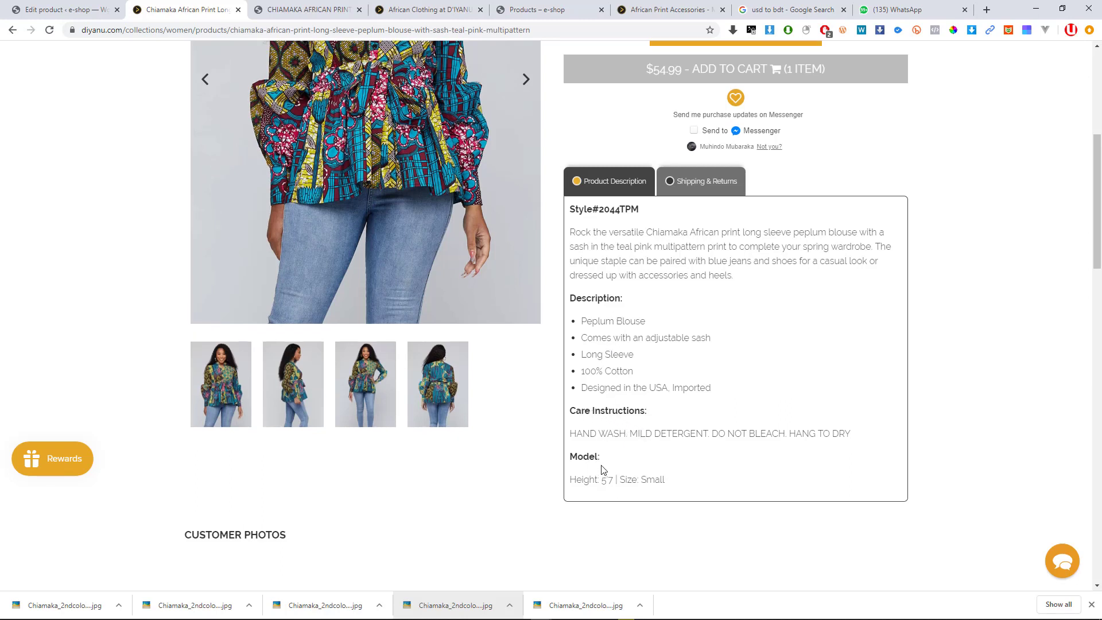
scroll(660, 443, "up", 1)
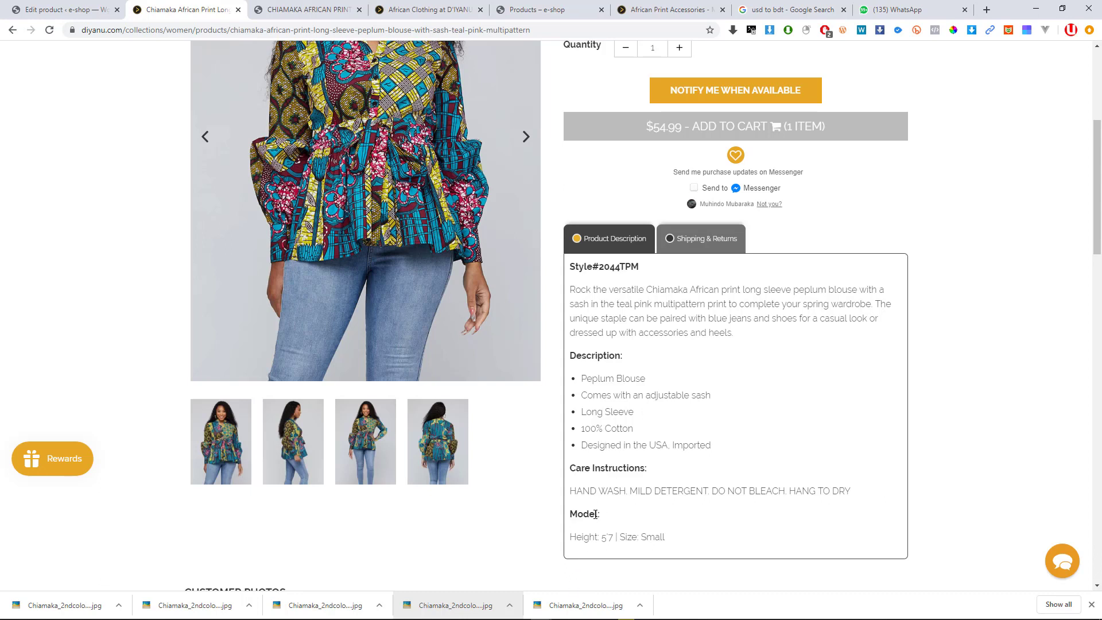
left_click_drag(597, 515, 570, 514)
Back in the product editor, add a custom product attribute and name it "Model".
left_click(38, 8)
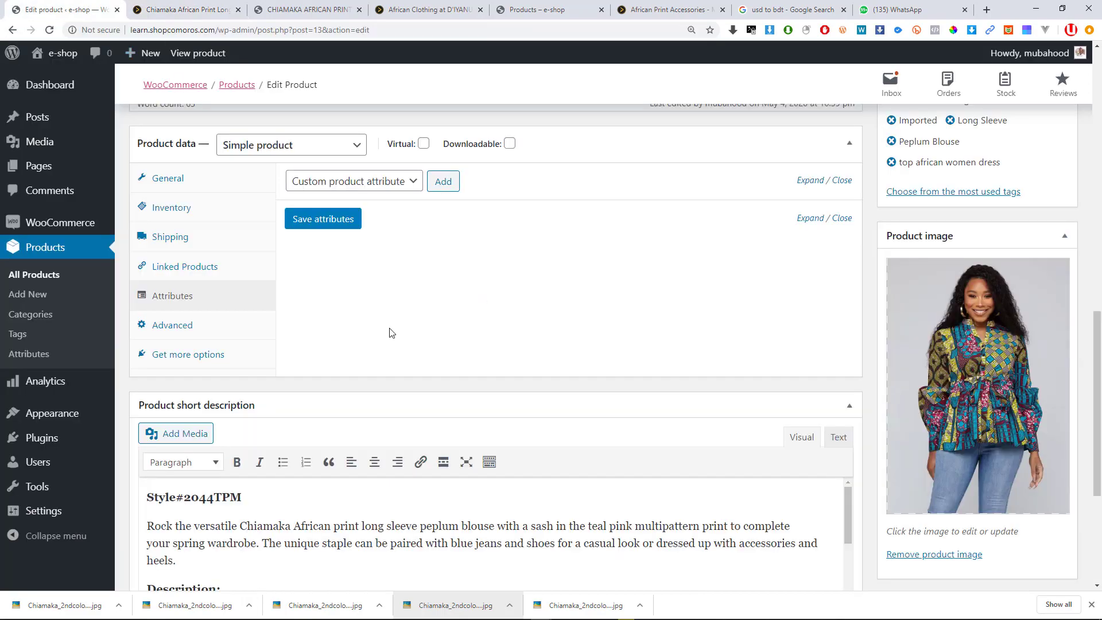
scroll(391, 333, "down", 3)
scroll(402, 322, "up", 5)
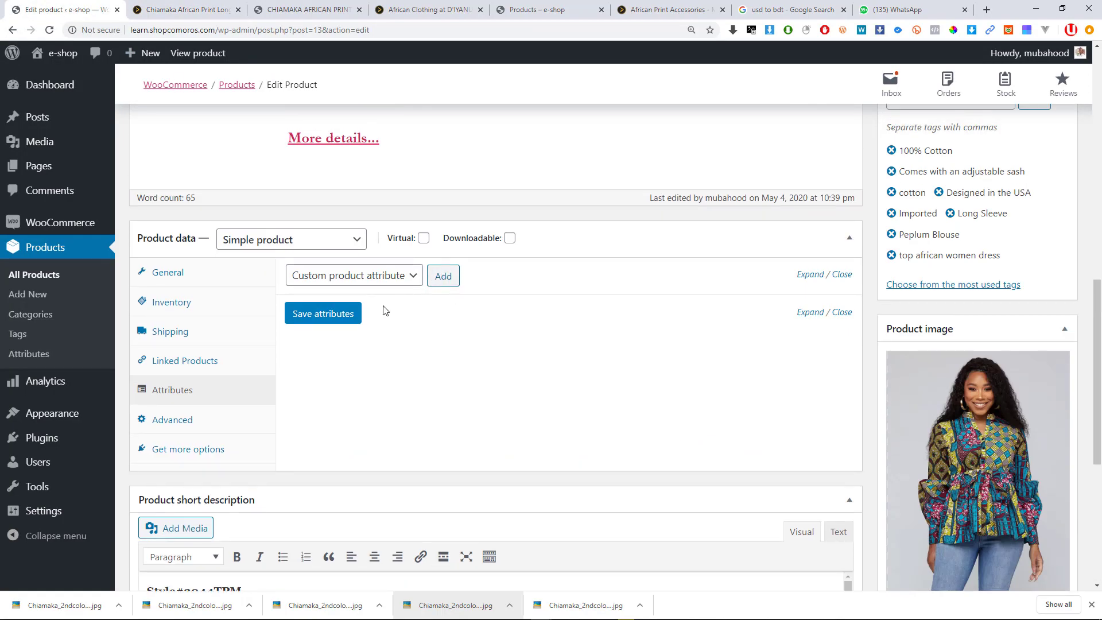
left_click(355, 315)
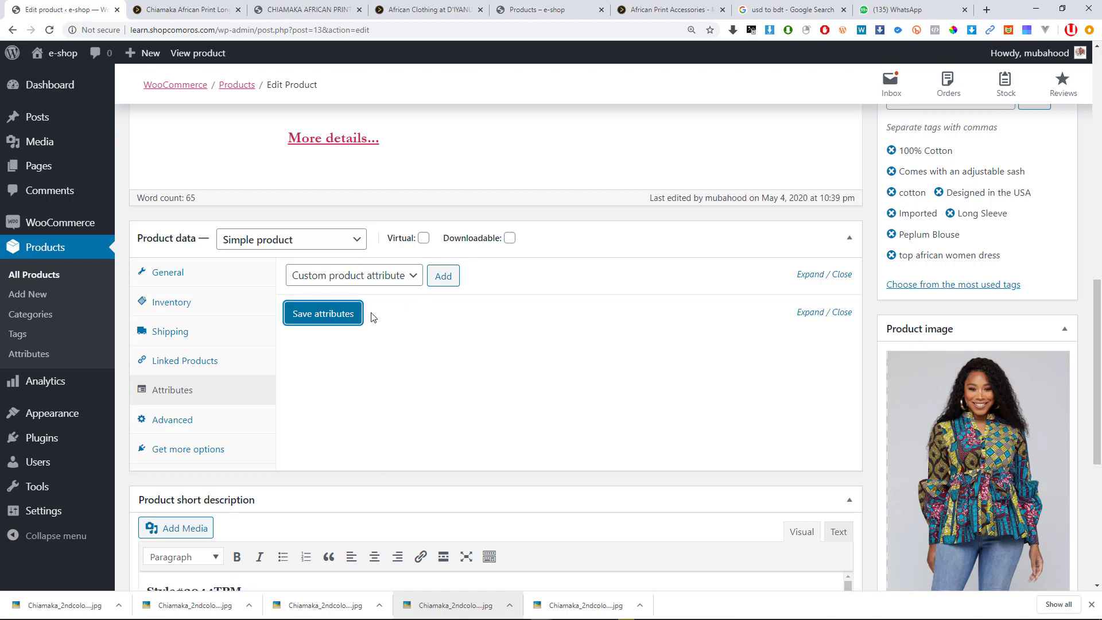
left_click(452, 279)
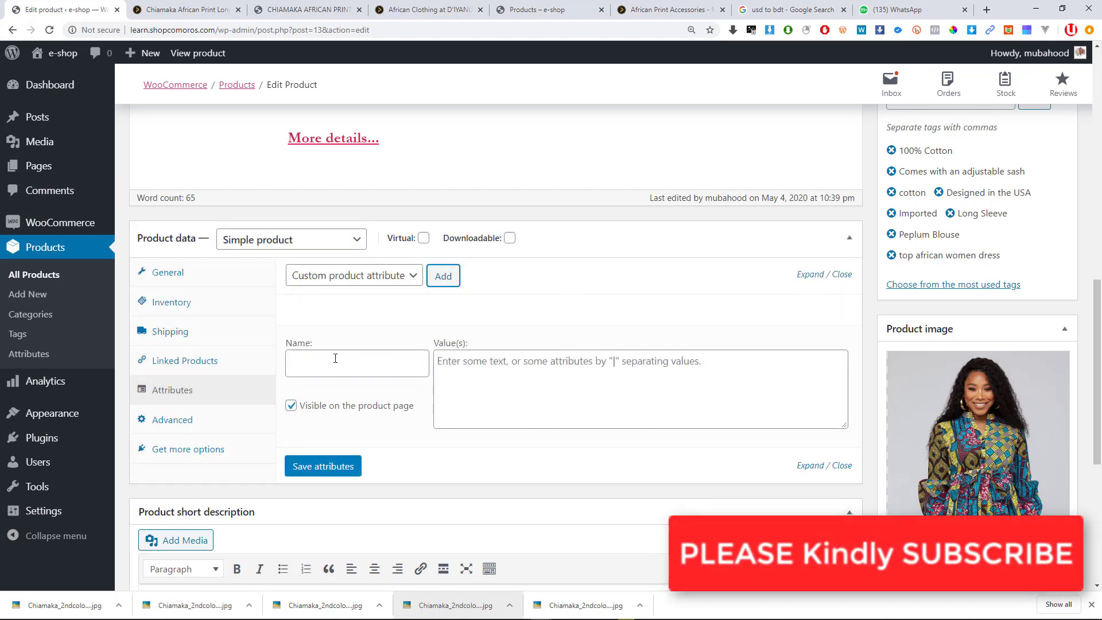
left_click(335, 358)
type("Model")
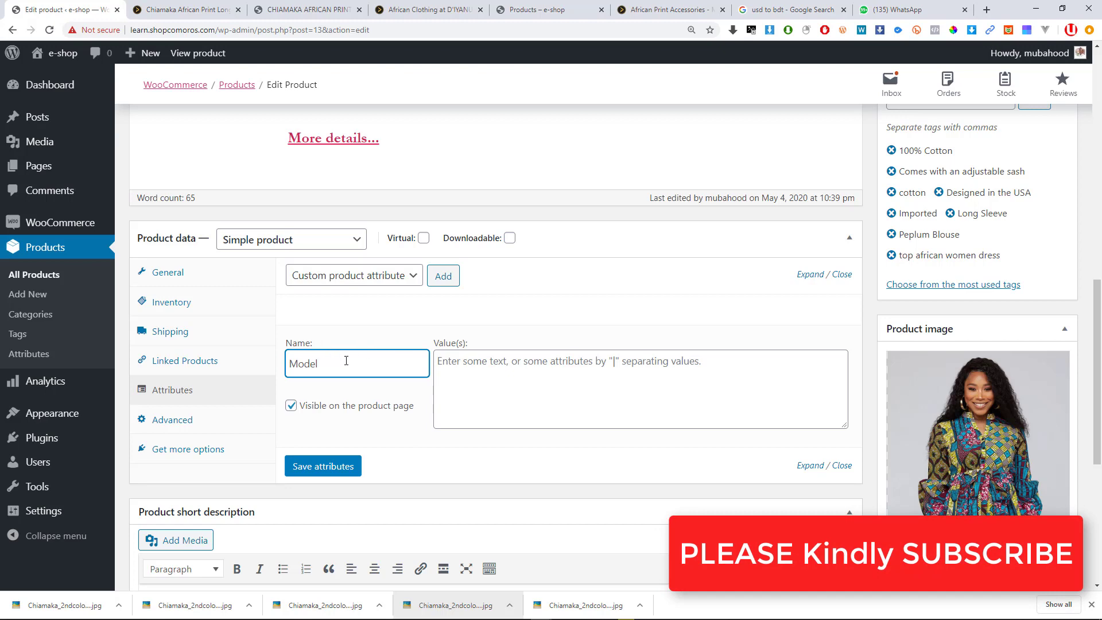
Check the Model details on the D'IYANU source page, and rename the custom attribute in the product editor to "Height".
left_click(191, 7)
left_click_drag(666, 537, 601, 538)
left_click(624, 542)
left_click(576, 536)
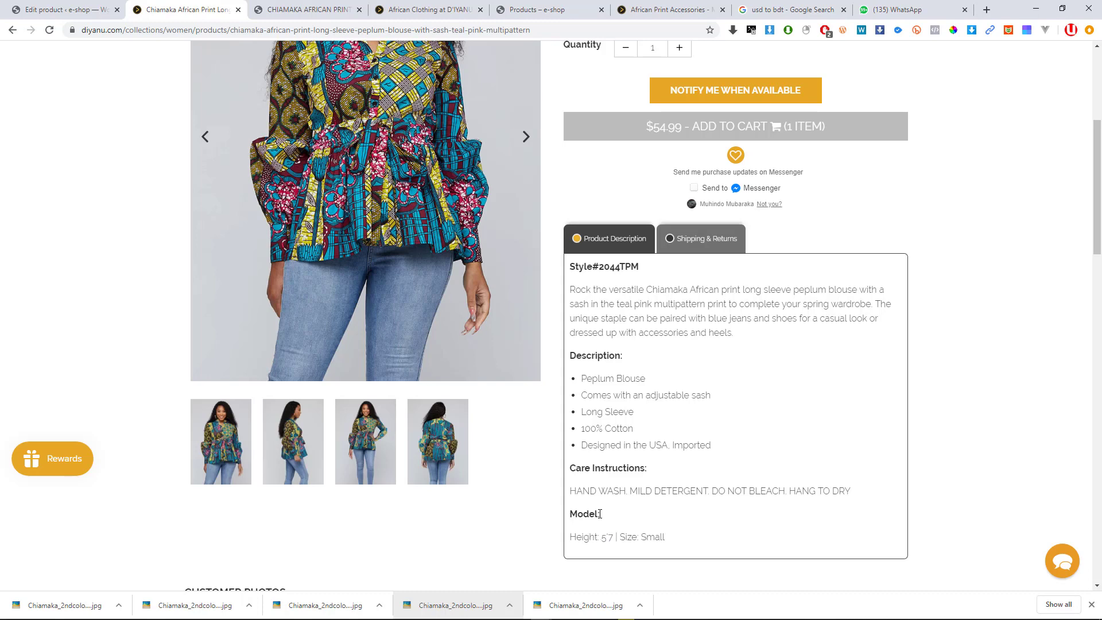
left_click(95, 7)
left_click_drag(349, 363, 120, 400)
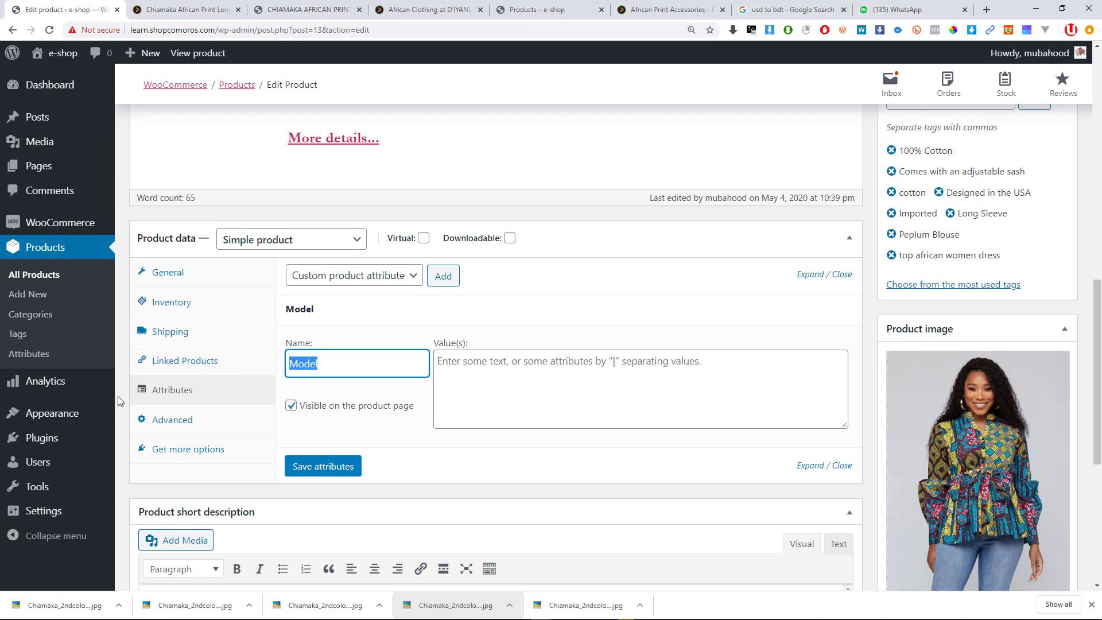
type("sIZE")
key("ctrl+a")
key("BackSpace")
type("S")
key("ctrl+a")
type("Heigh")
key("Tab")
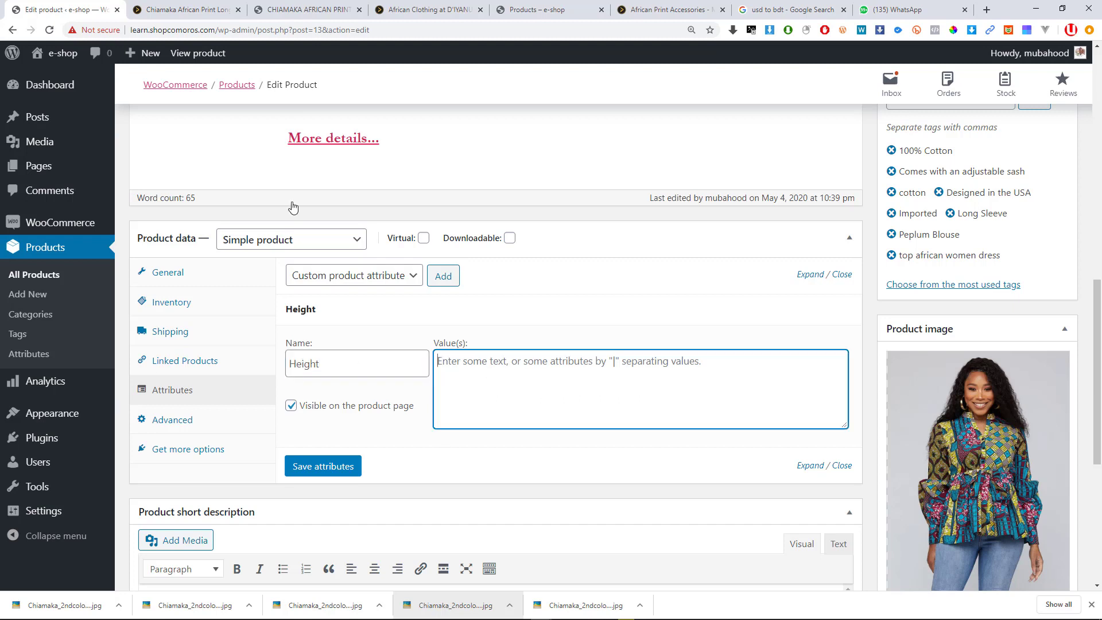
Copy the model height 5'7 from the source page into the Height attribute's value, save the attributes and review the saved entry.
left_click(183, 9)
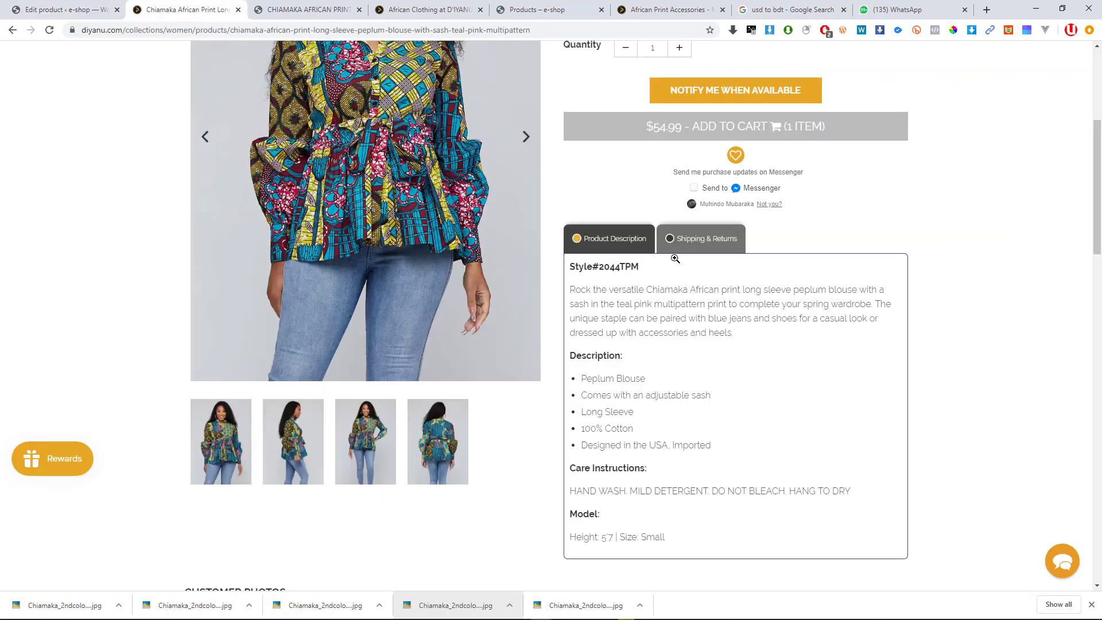
double_click(607, 537)
key("ctrl+c")
left_click(63, 10)
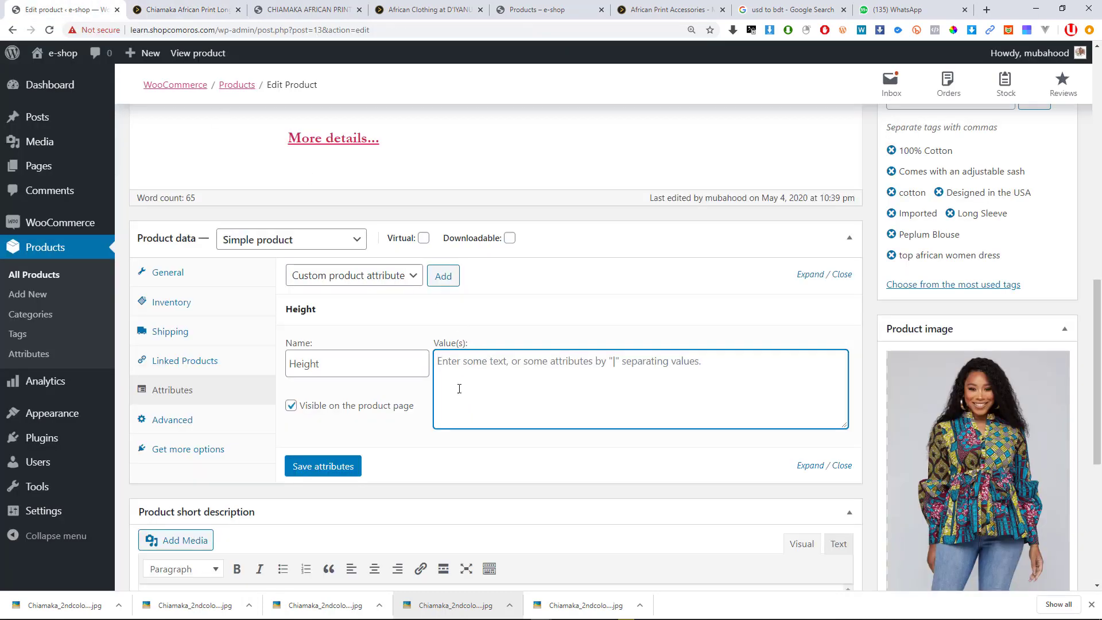
key("ctrl+v")
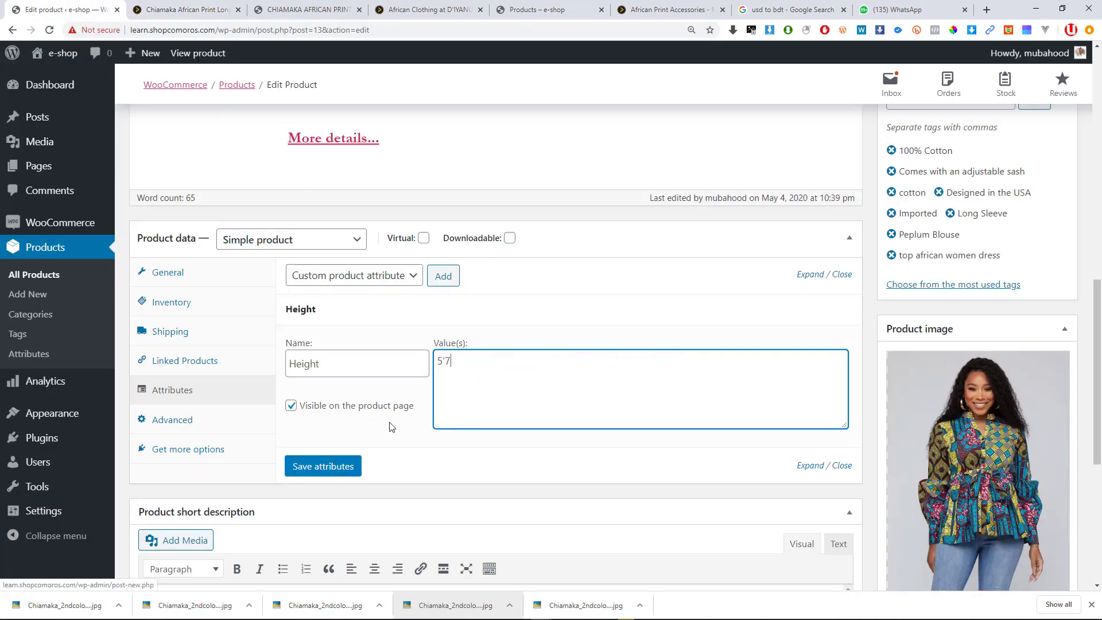
left_click(345, 470)
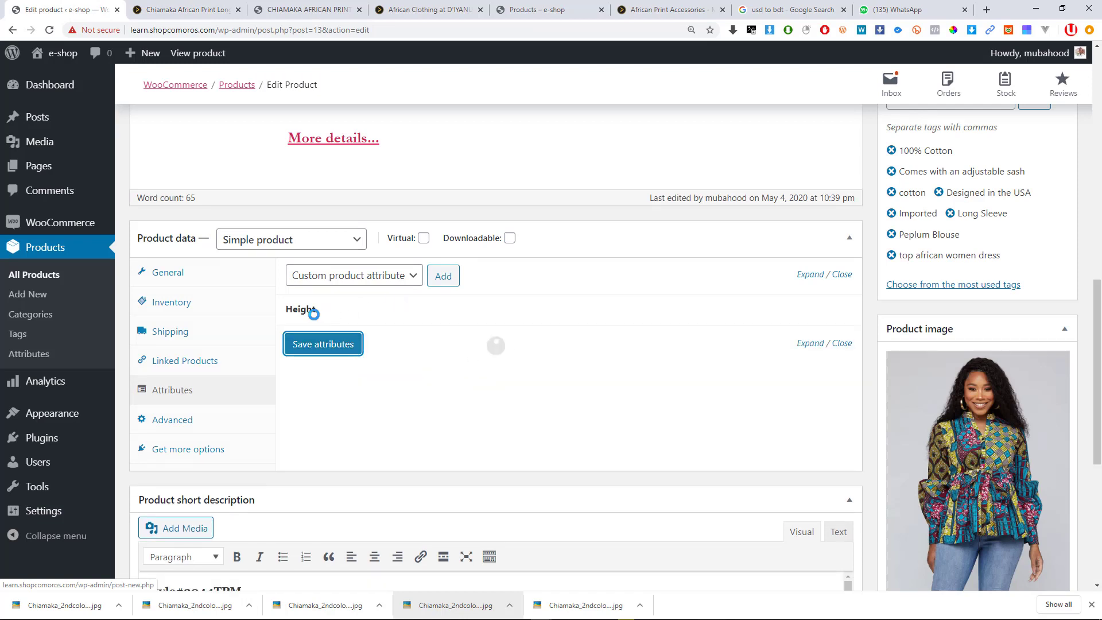
mouse_move(802, 312)
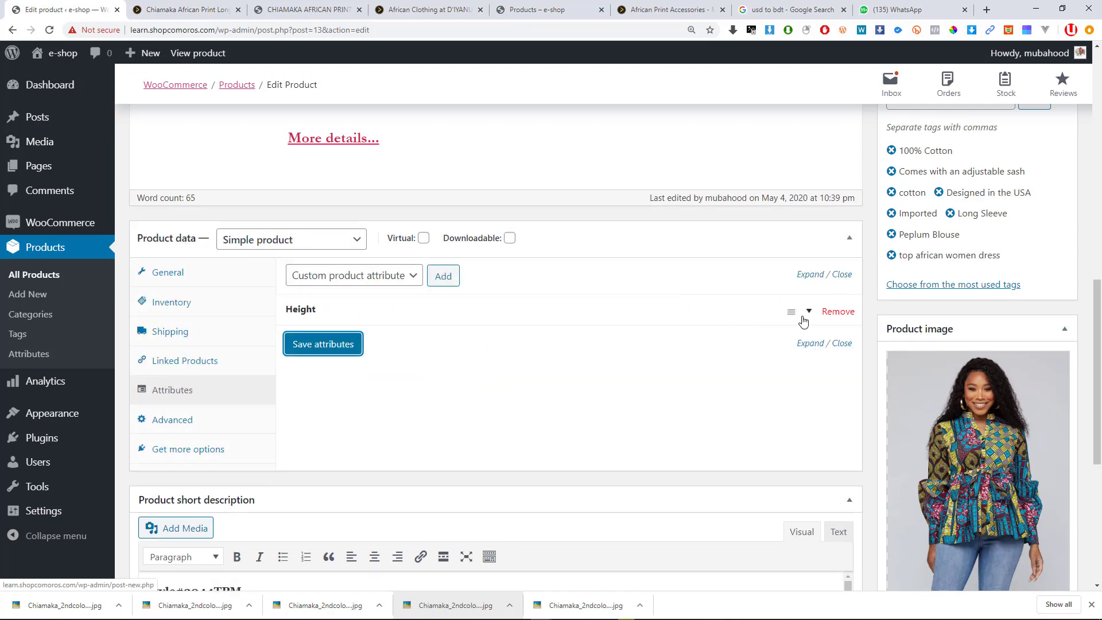
left_click(810, 316)
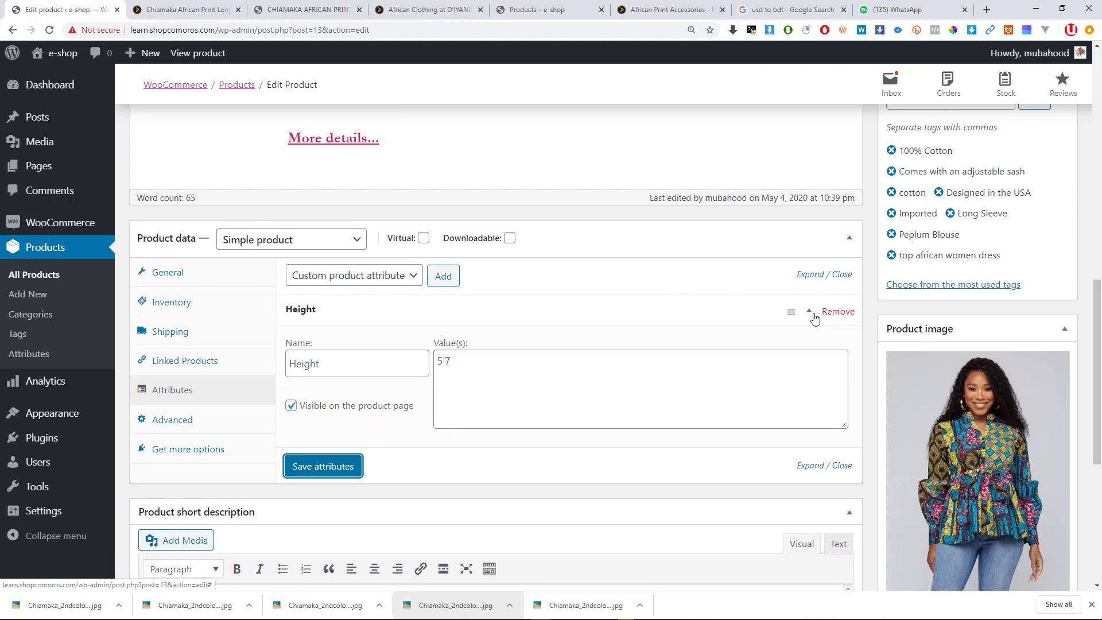
left_click(812, 318)
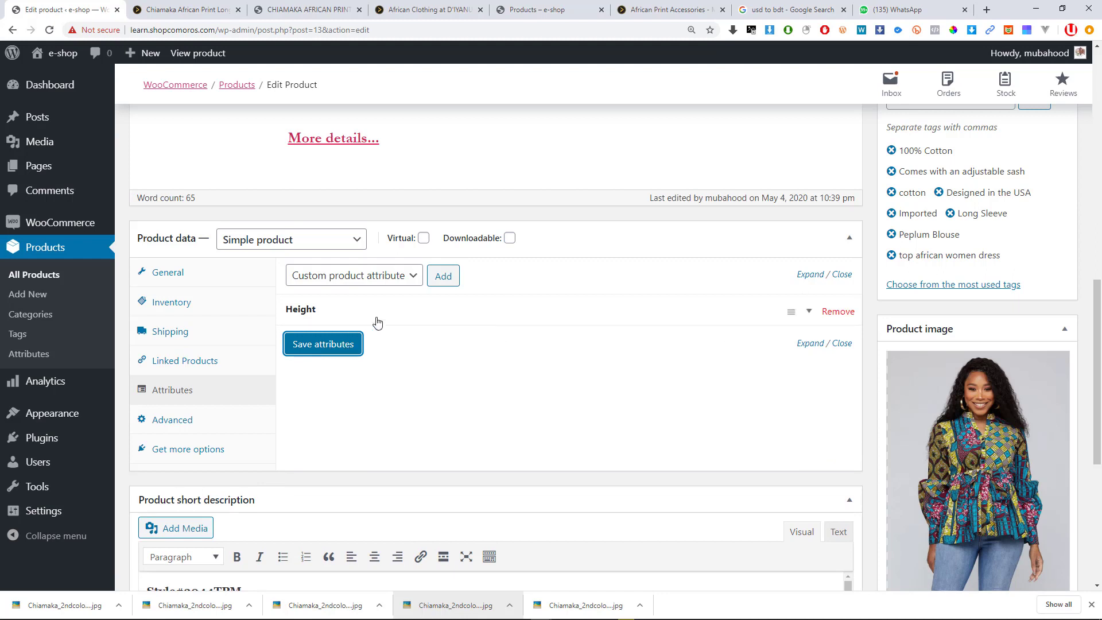
Add a custom product attribute named "Width" with the value 4.5 and save the attributes.
left_click(443, 276)
left_click(338, 388)
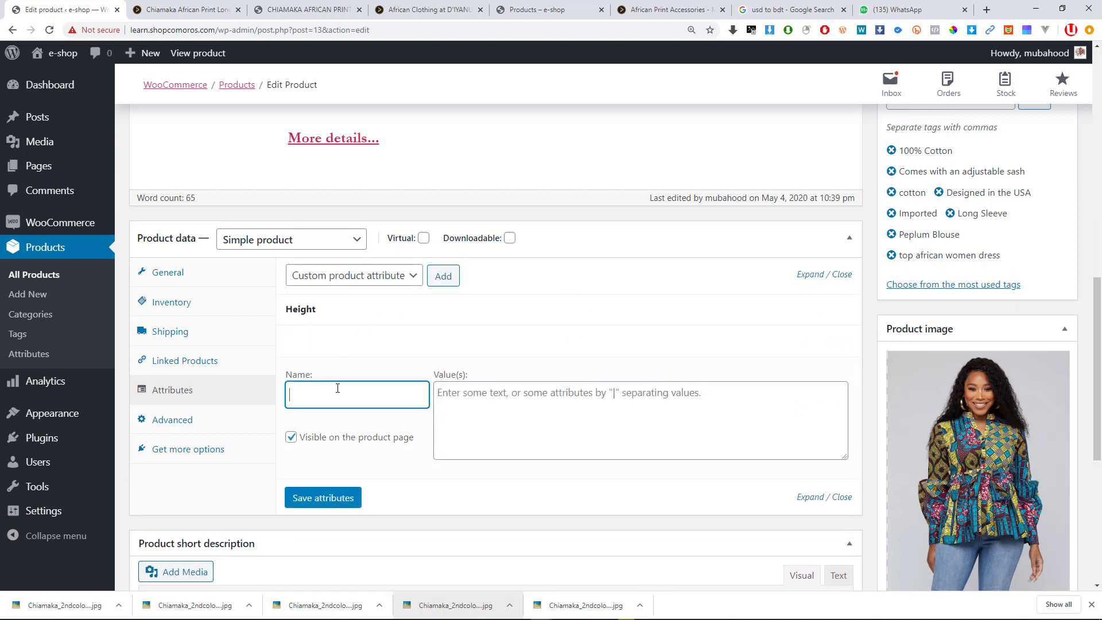
type("Width")
key("Tab")
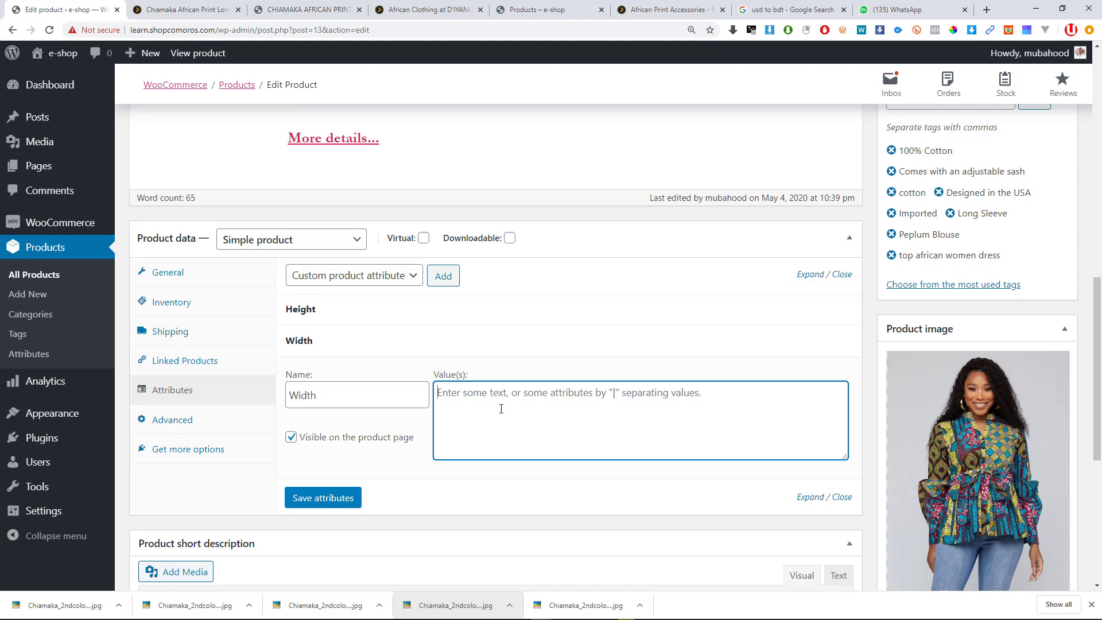
type("4")
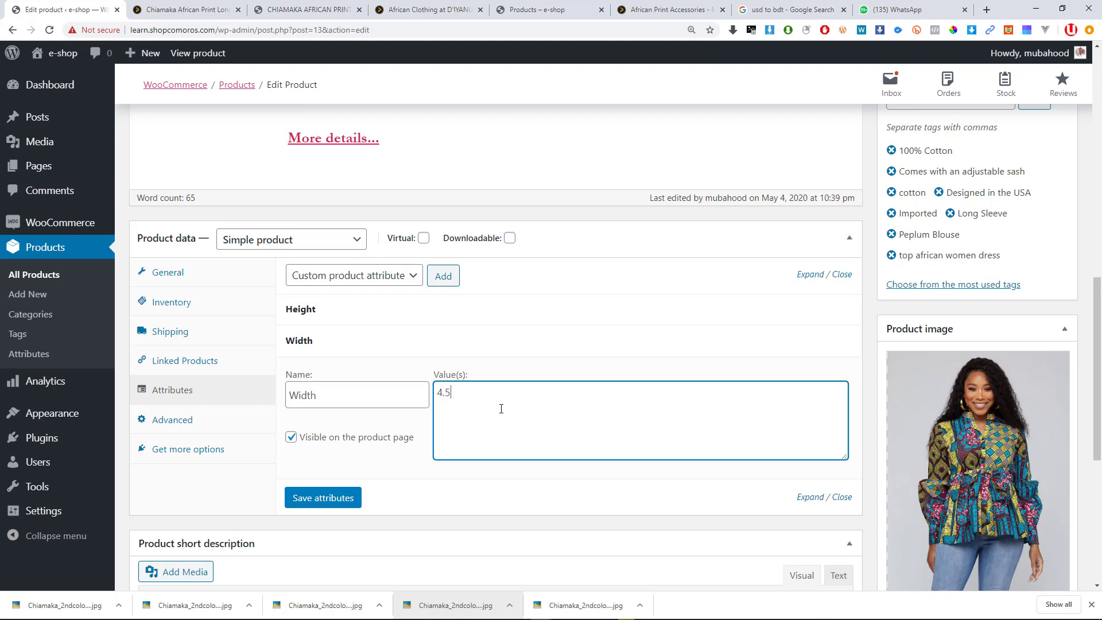
type(".5")
left_click(324, 498)
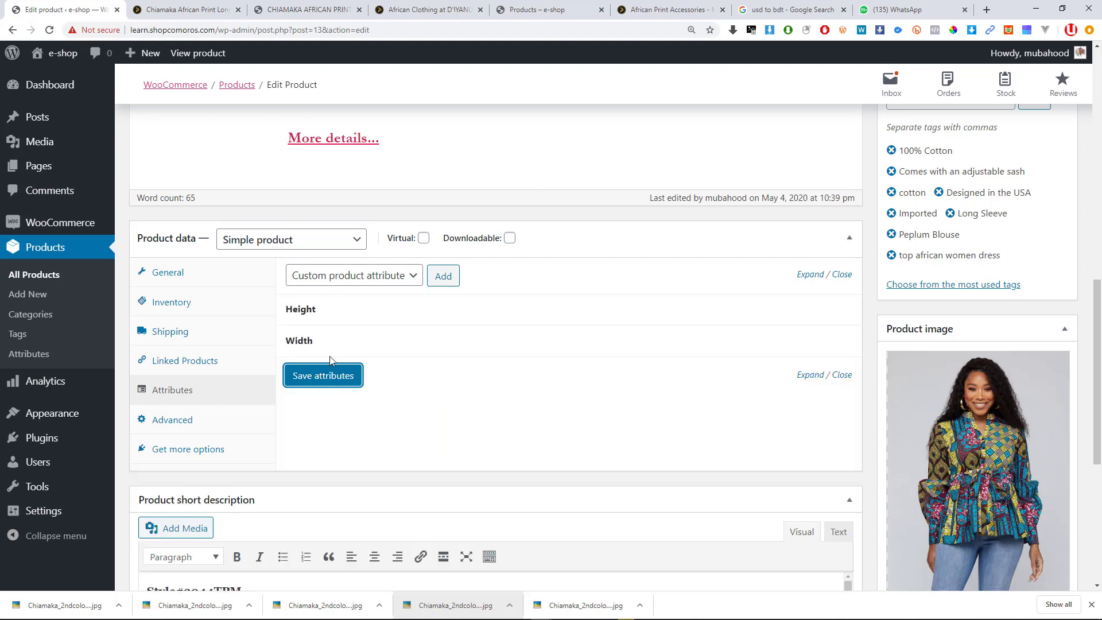
left_click(316, 382)
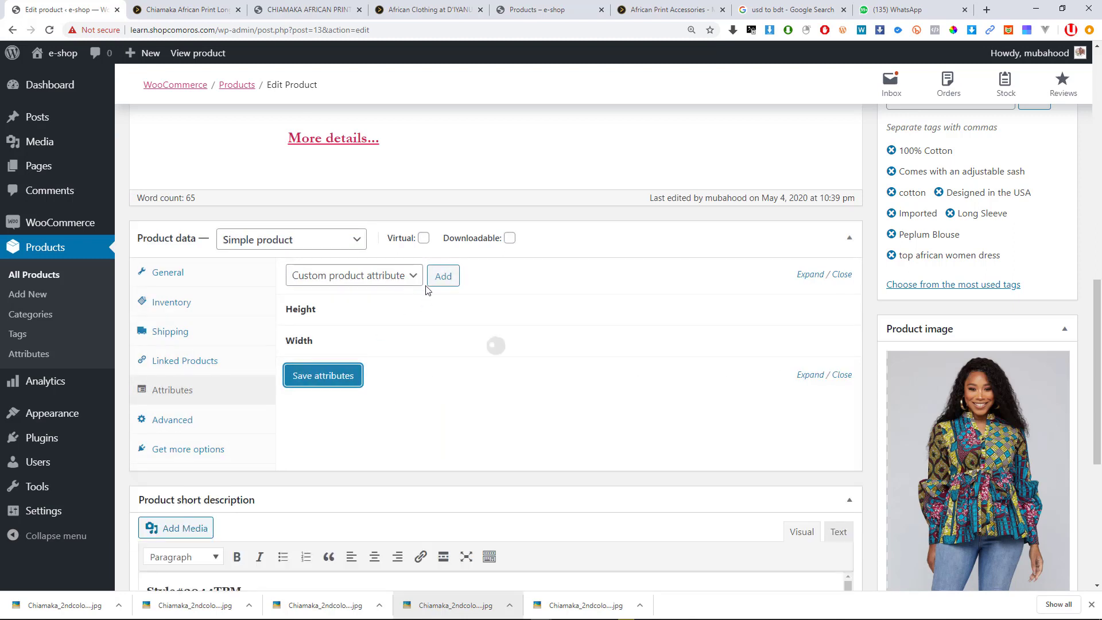
Add a custom product attribute named "Size" with the pipe-separated values small, lg, xl and xxl, and save the attributes.
left_click(443, 277)
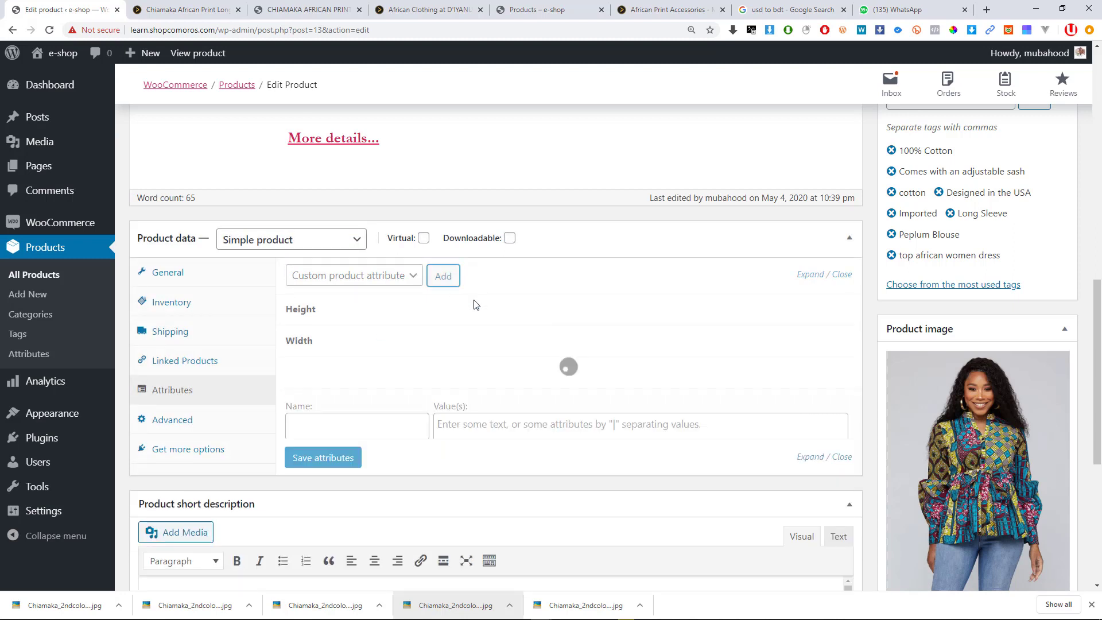
left_click(298, 428)
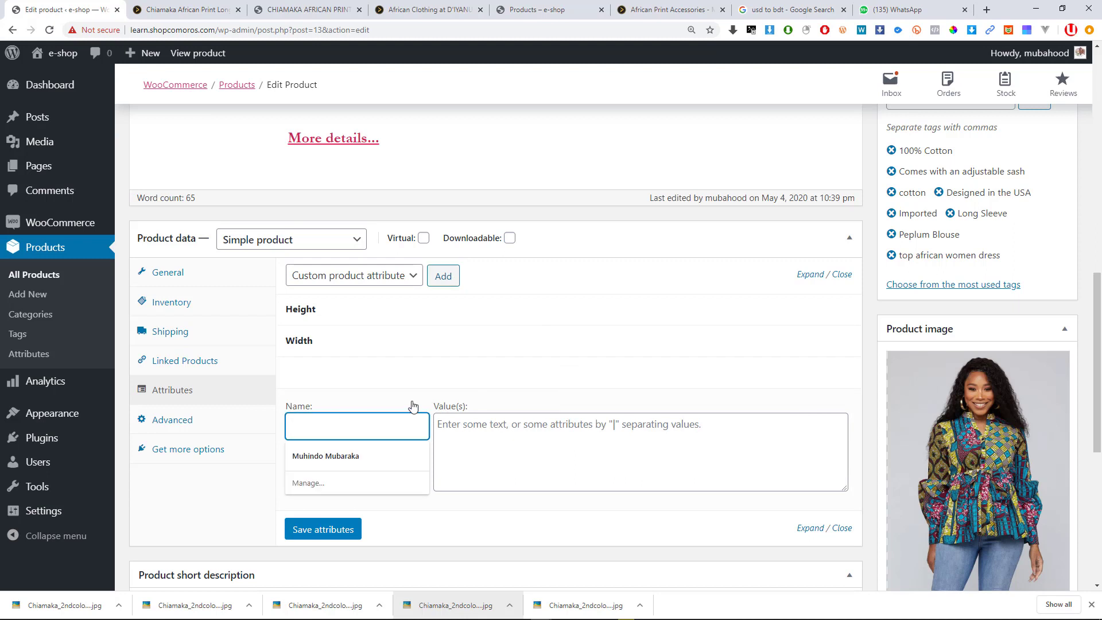
type("Size")
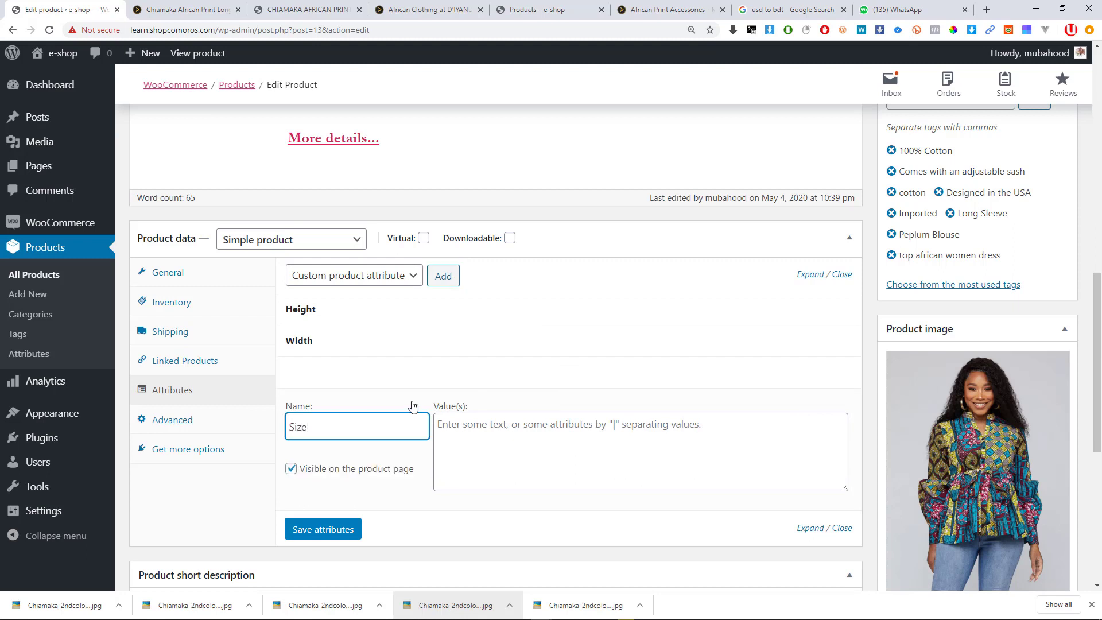
left_click(537, 446)
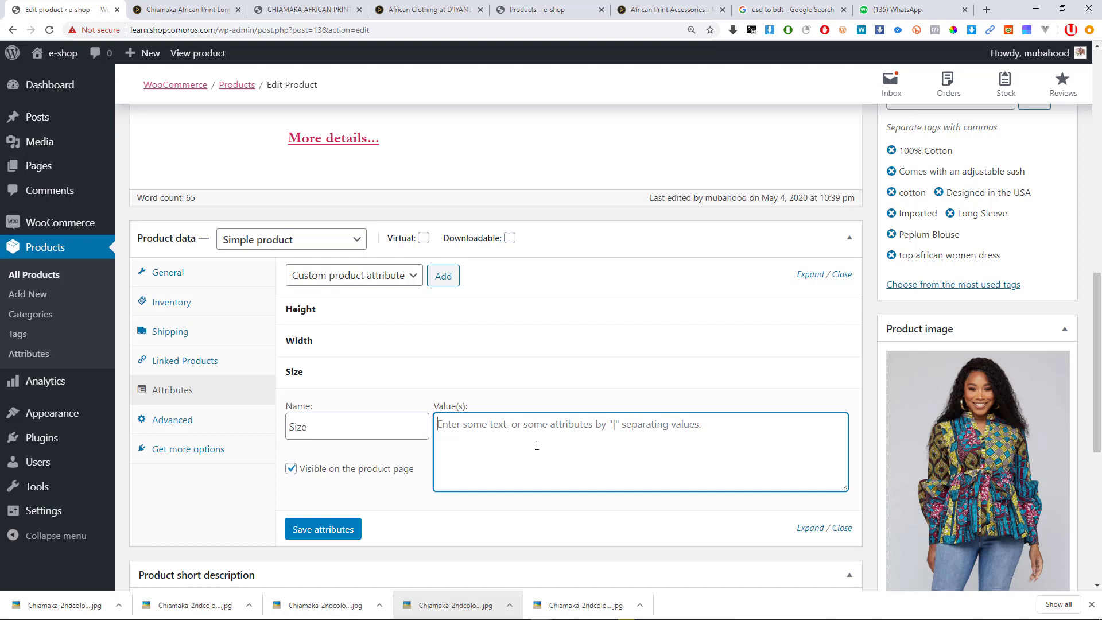
type("l")
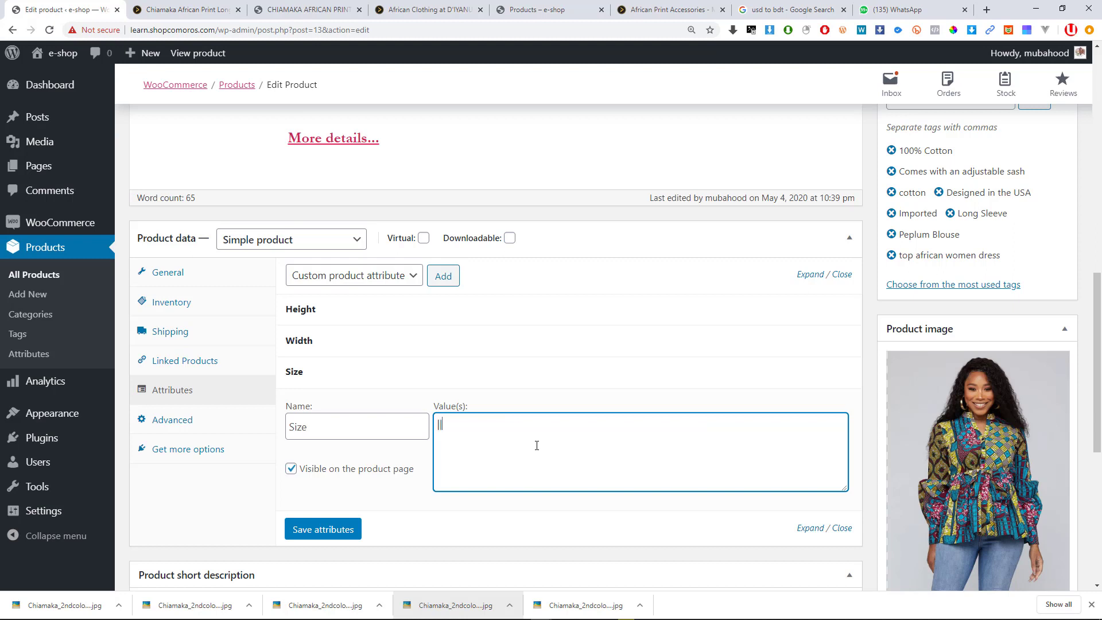
key("BackSpace")
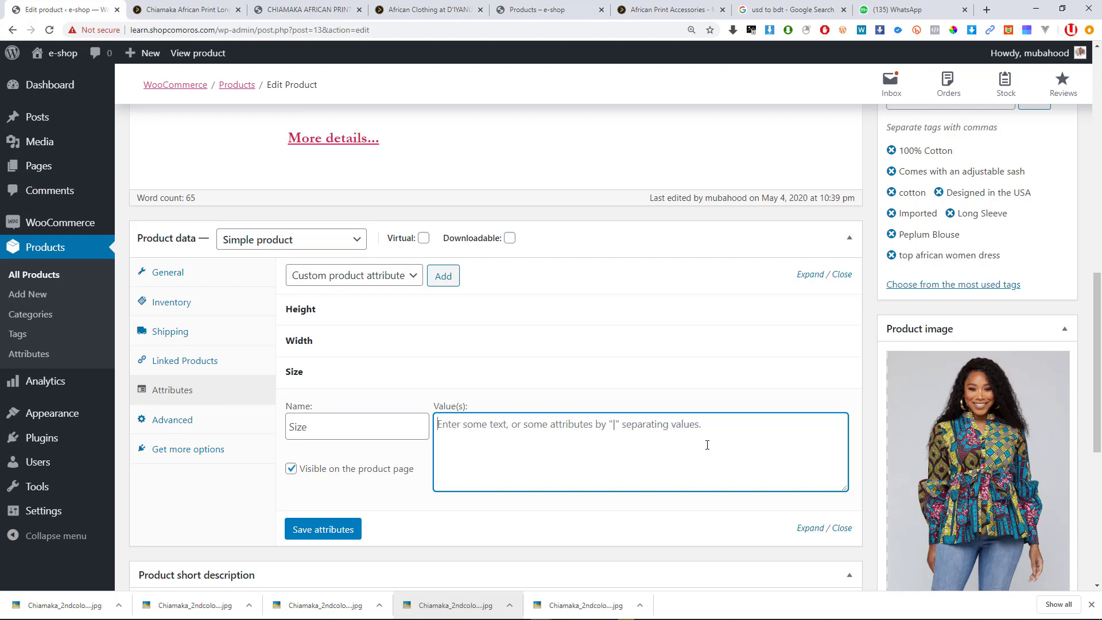
type("sm")
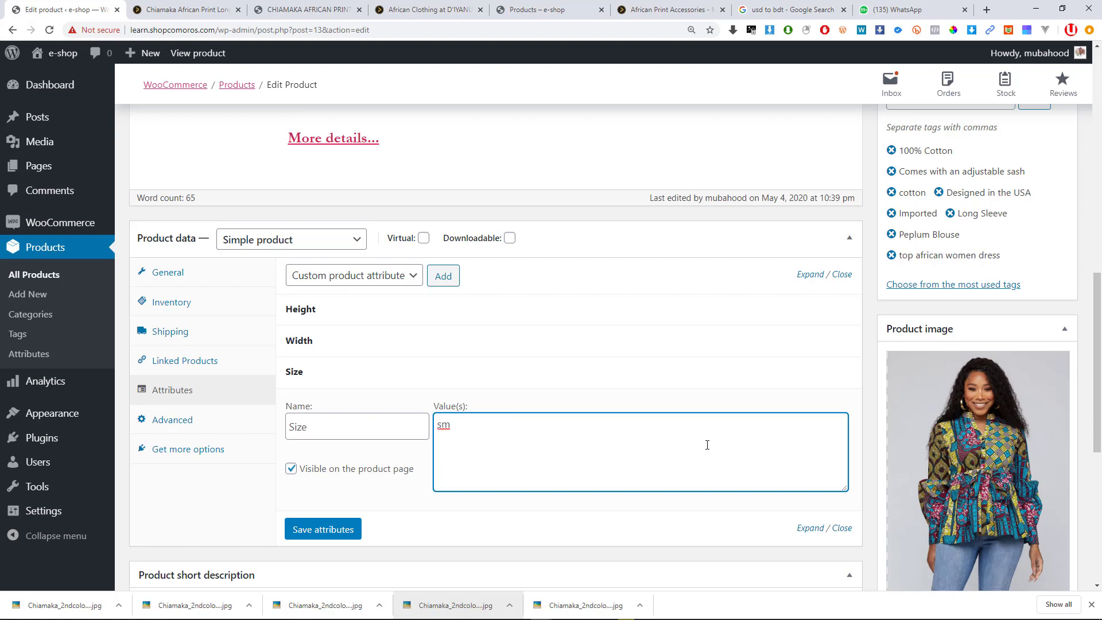
type("all")
type("lg")
type("|")
type("xl|xxl")
left_click(315, 531)
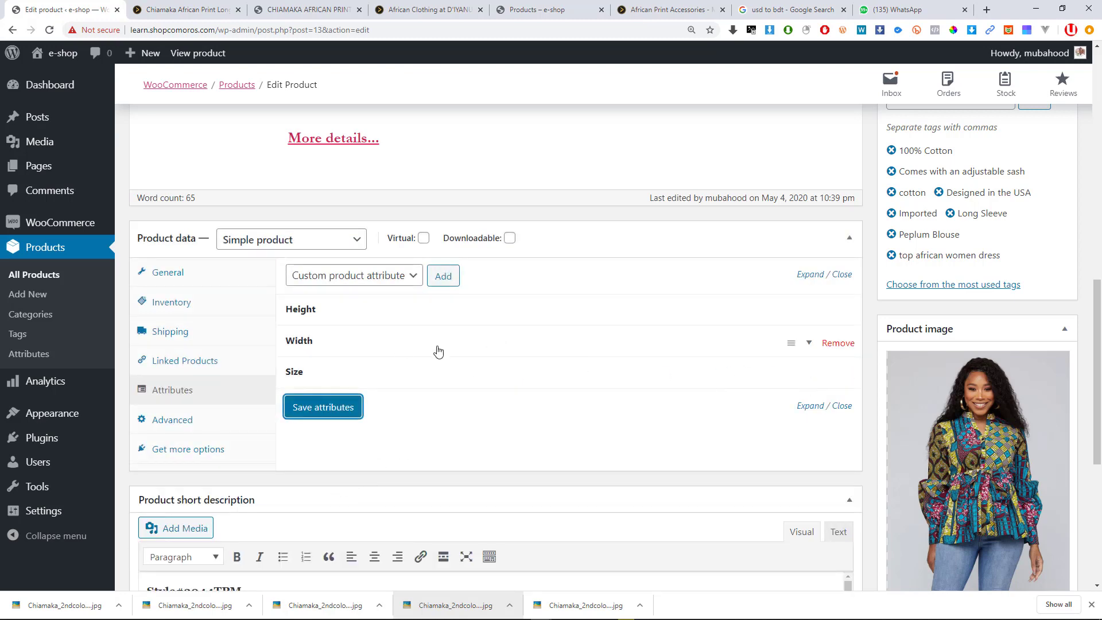
Glance at the source page's product description, add a custom attribute named "Material" with the value "Cotton" in the editor, and save.
left_click(189, 9)
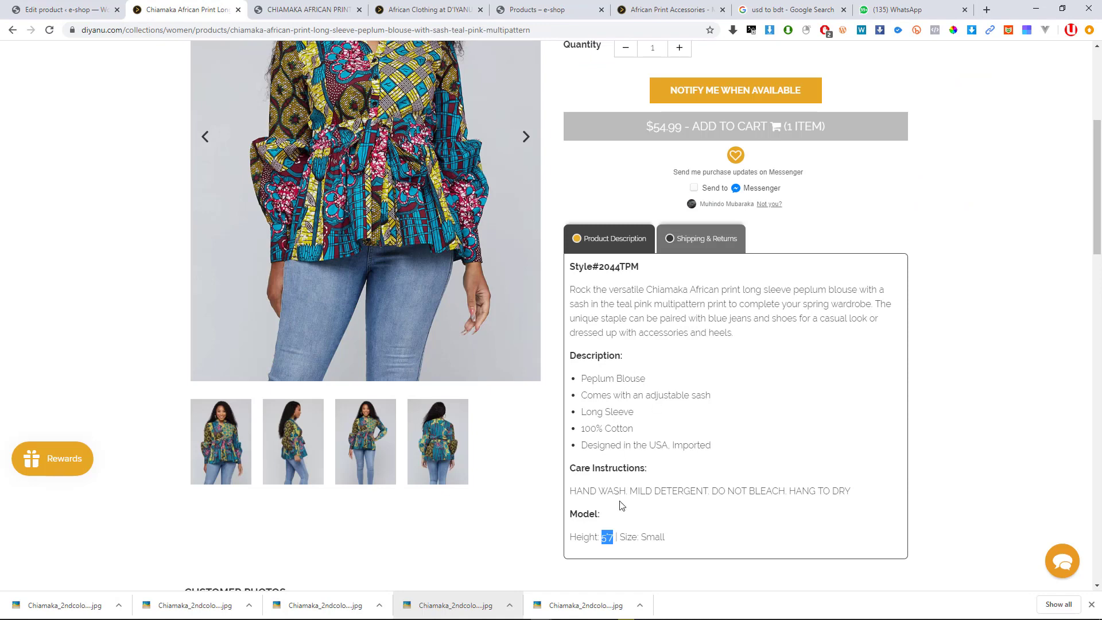
left_click(51, 4)
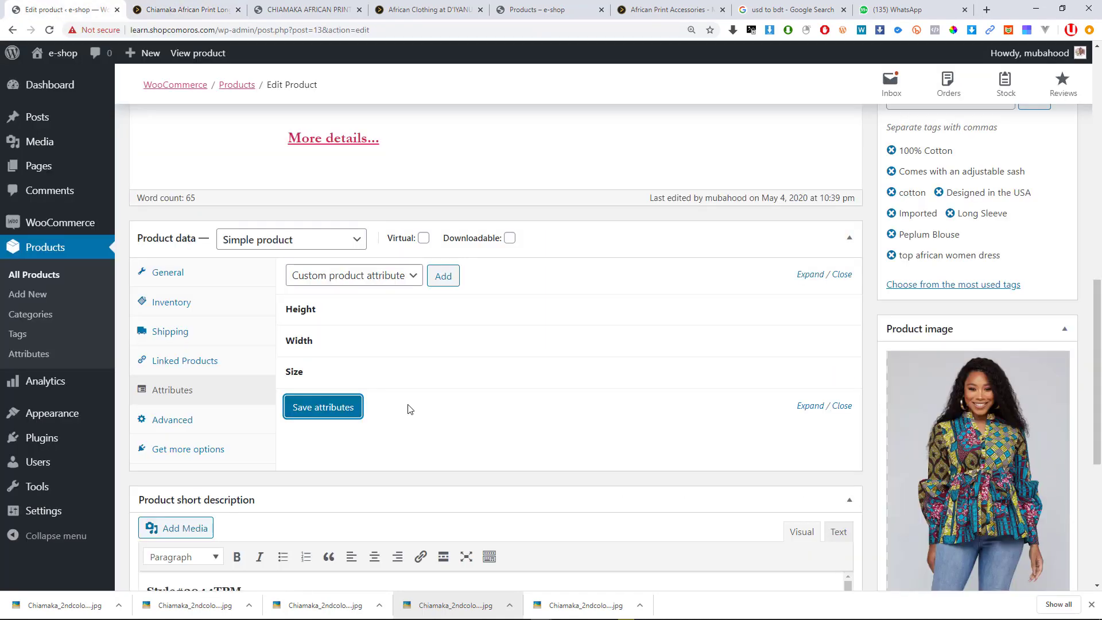
left_click(335, 400)
left_click(444, 275)
left_click(443, 276)
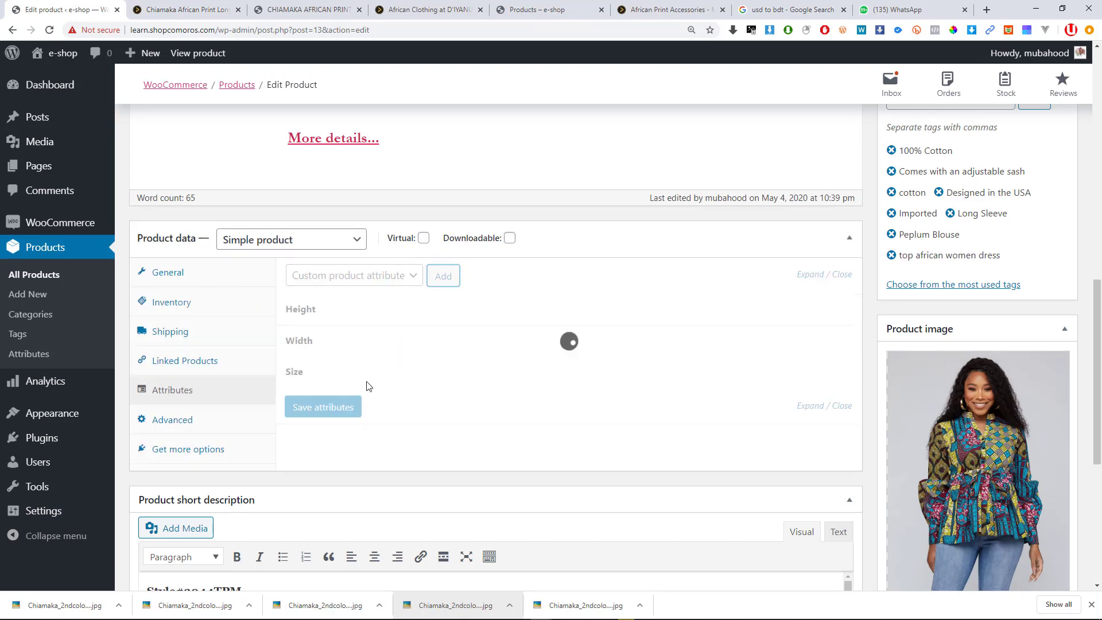
left_click(344, 457)
type("M")
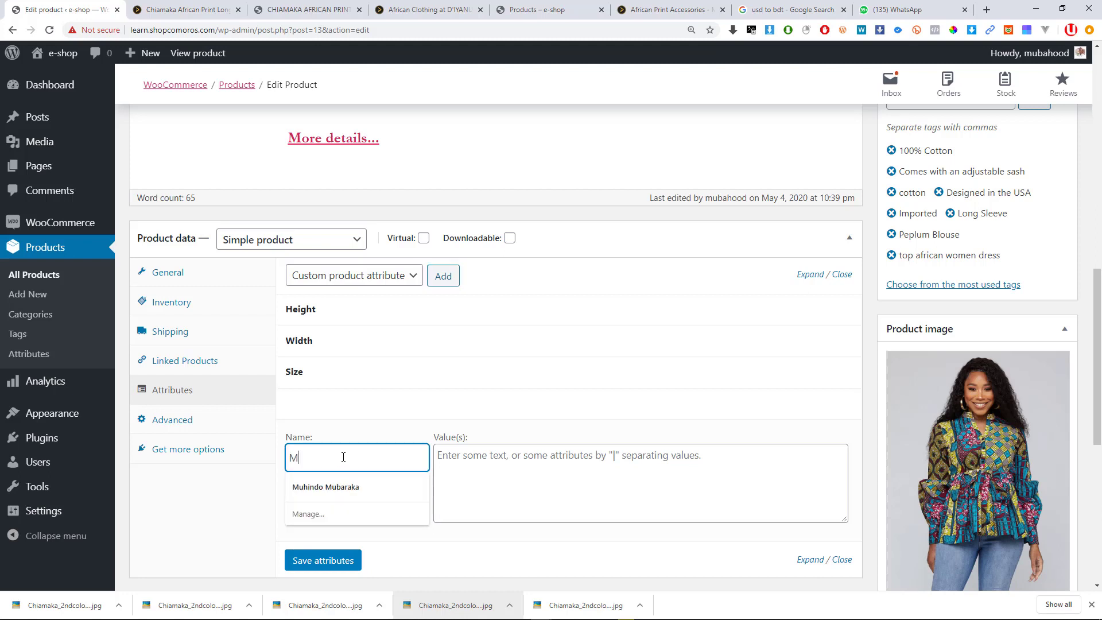
type("aterial")
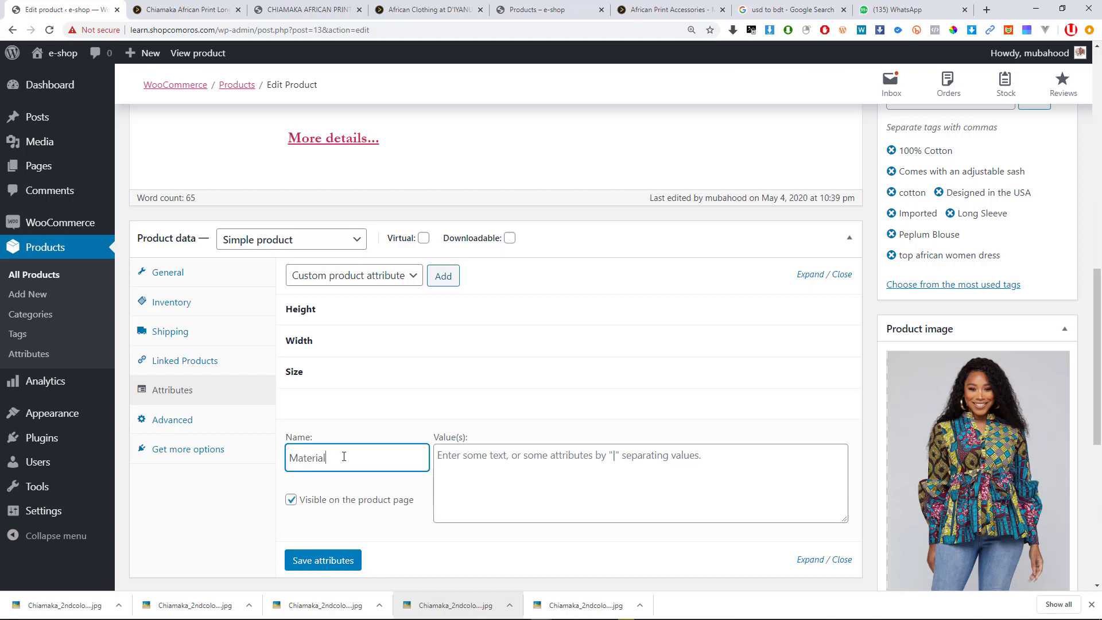
key("Tab")
type("Cotton")
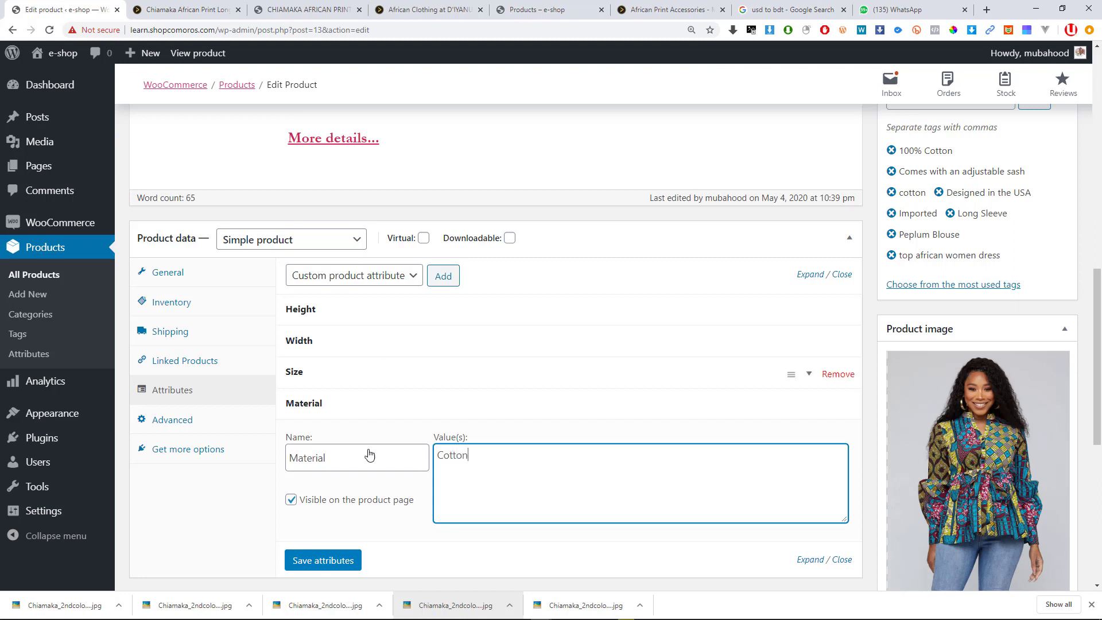
left_click(344, 562)
Add a custom product attribute named "Color" with the values "Brown|White" and save the attributes.
left_click(443, 278)
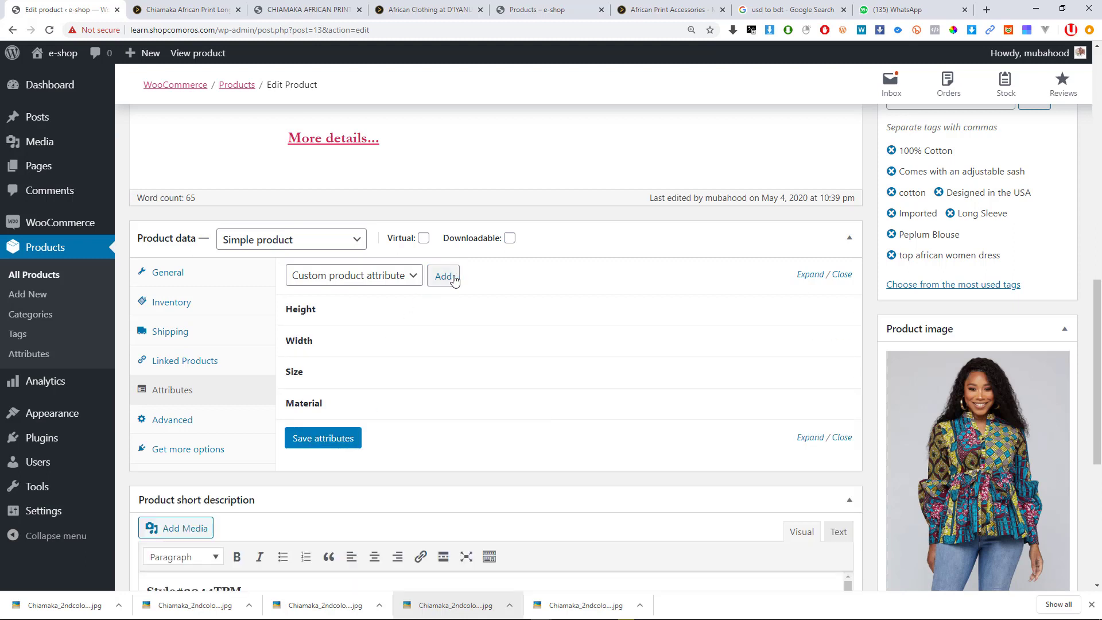
left_click(350, 489)
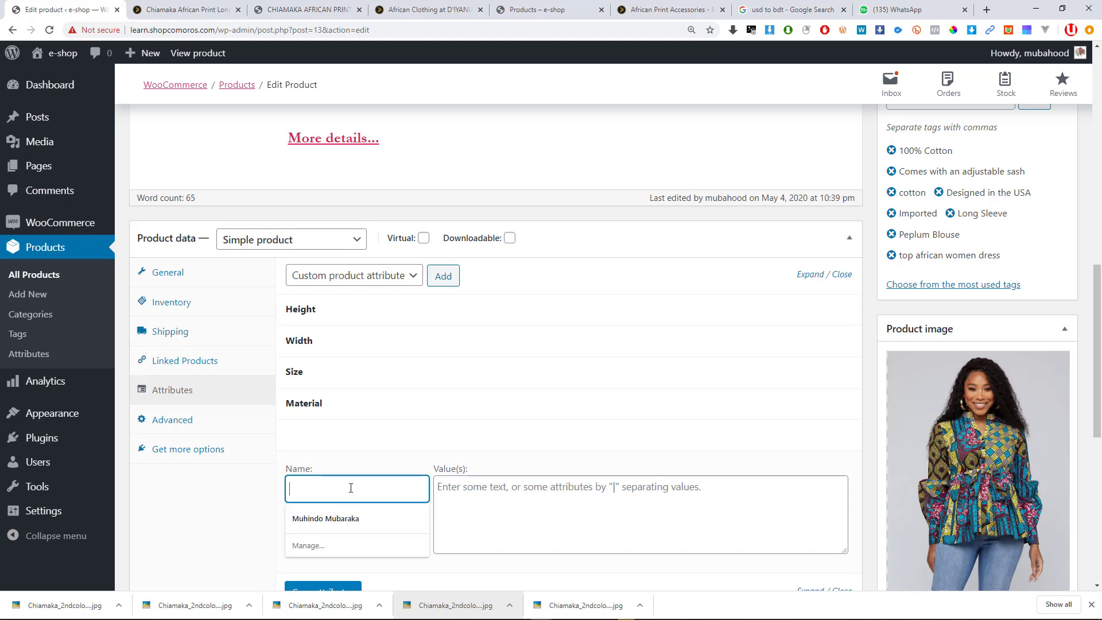
type("Color")
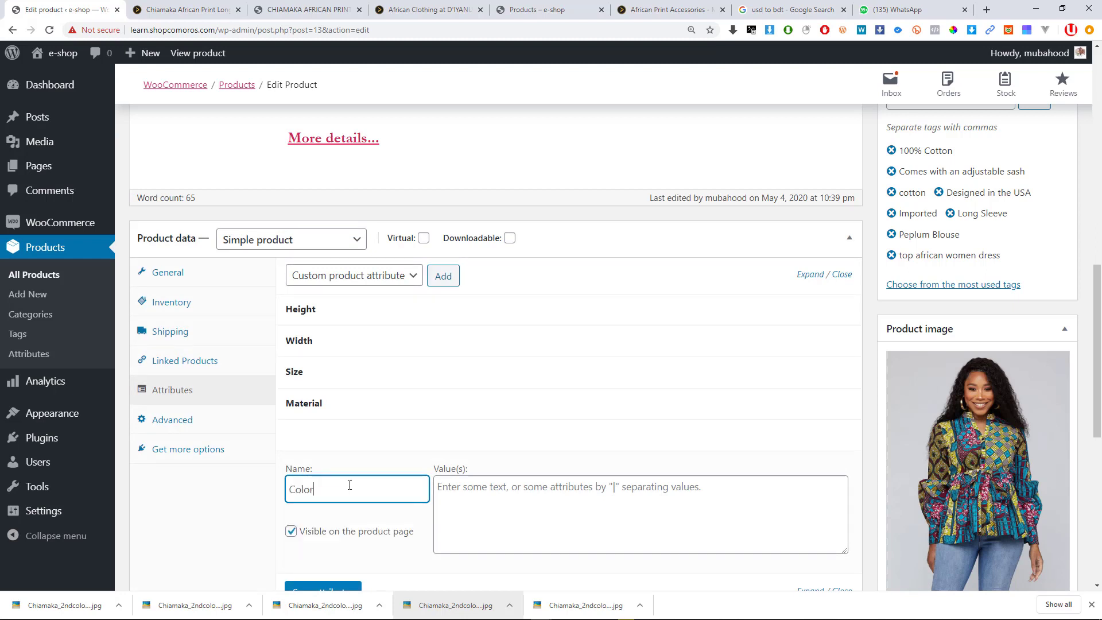
key("Tab")
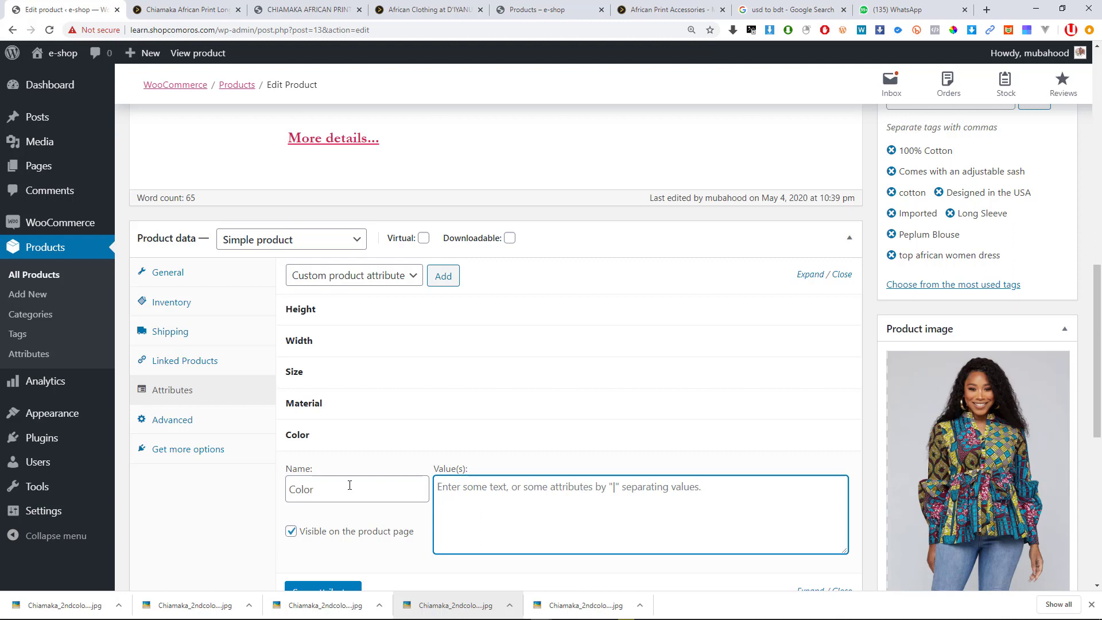
type("W")
key("BackSpace")
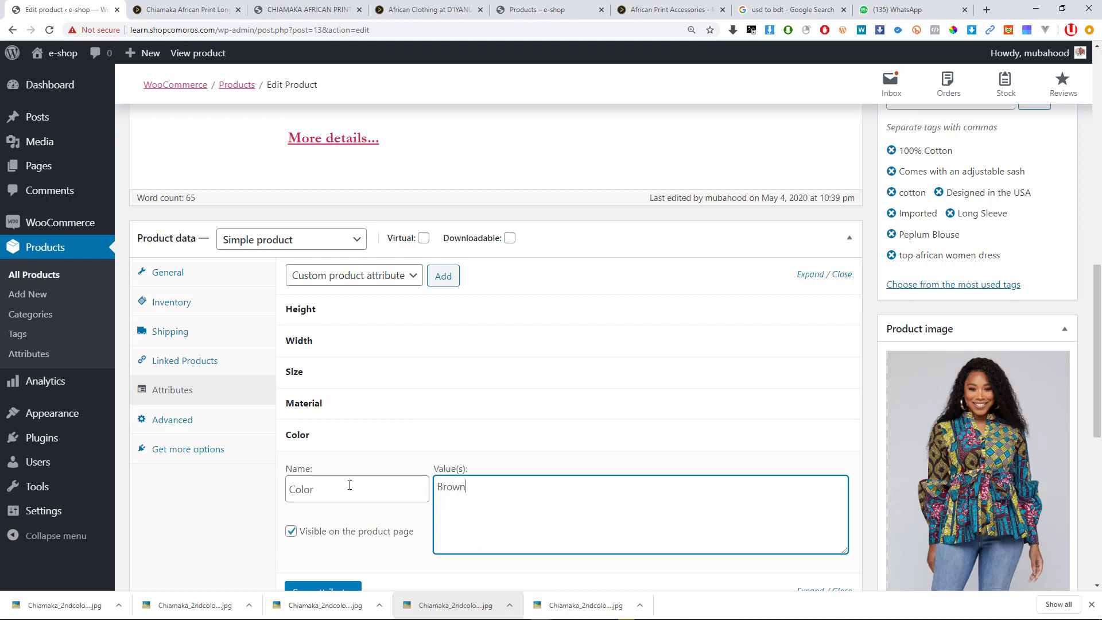
type("|White")
scroll(321, 490, "down", 2)
left_click(320, 490)
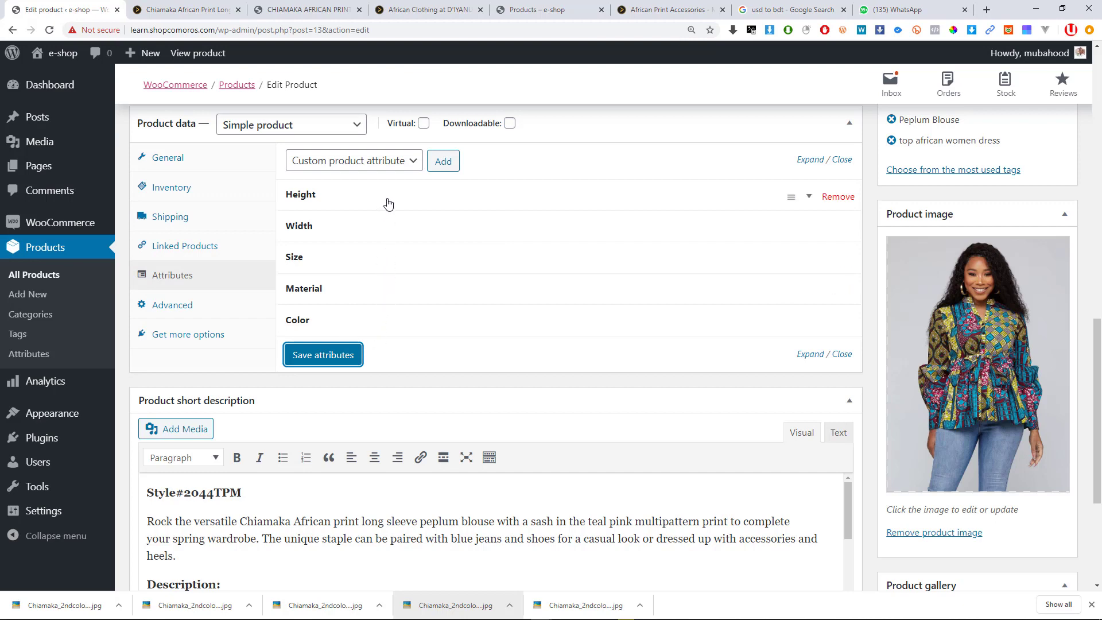
Look over the saved attribute list and update the published product.
scroll(528, 302, "up", 3)
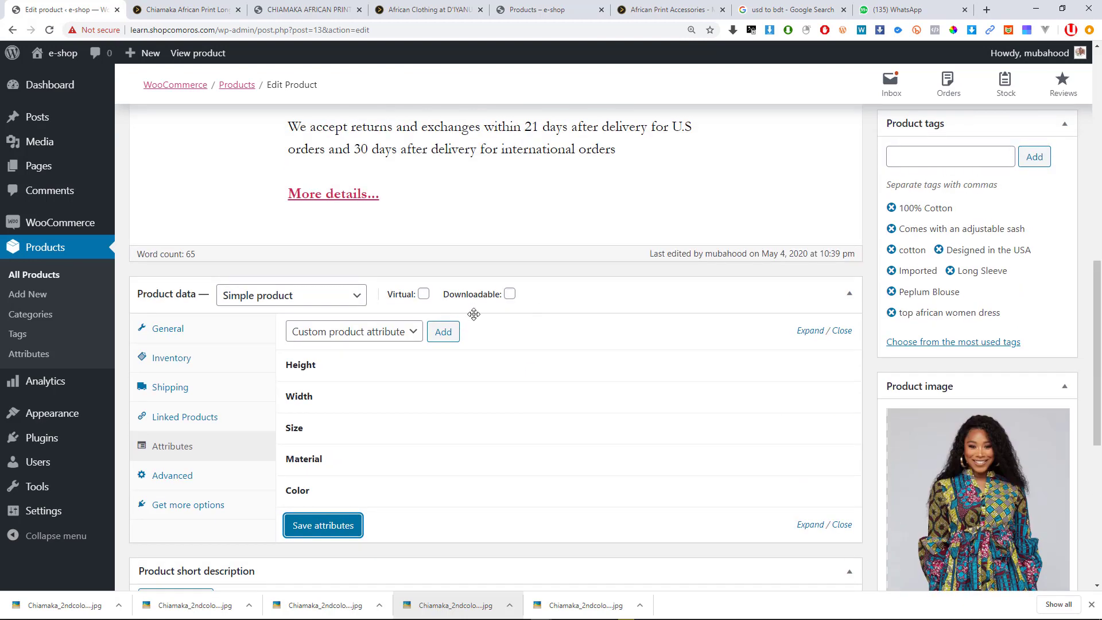
scroll(411, 442, "down", 2)
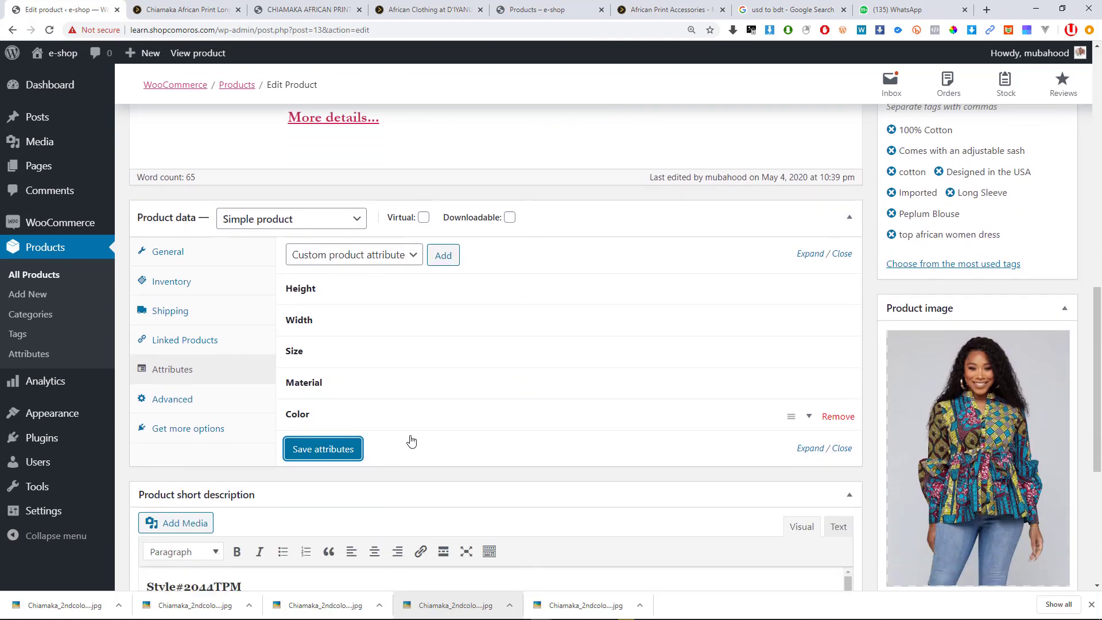
scroll(433, 400, "up", 2)
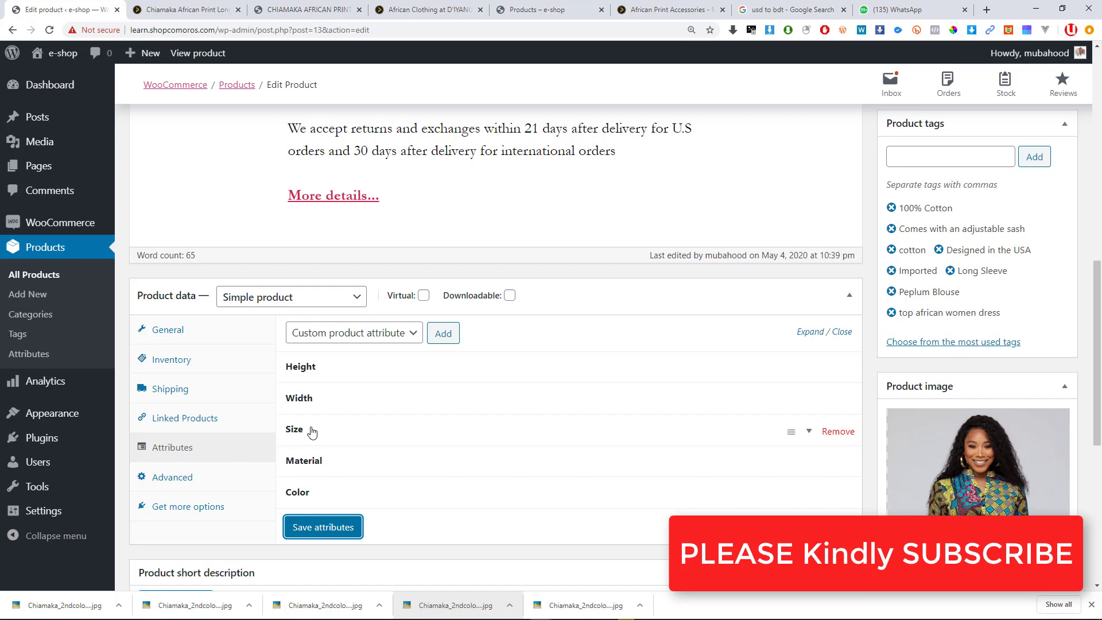
scroll(1027, 223, "up", 5)
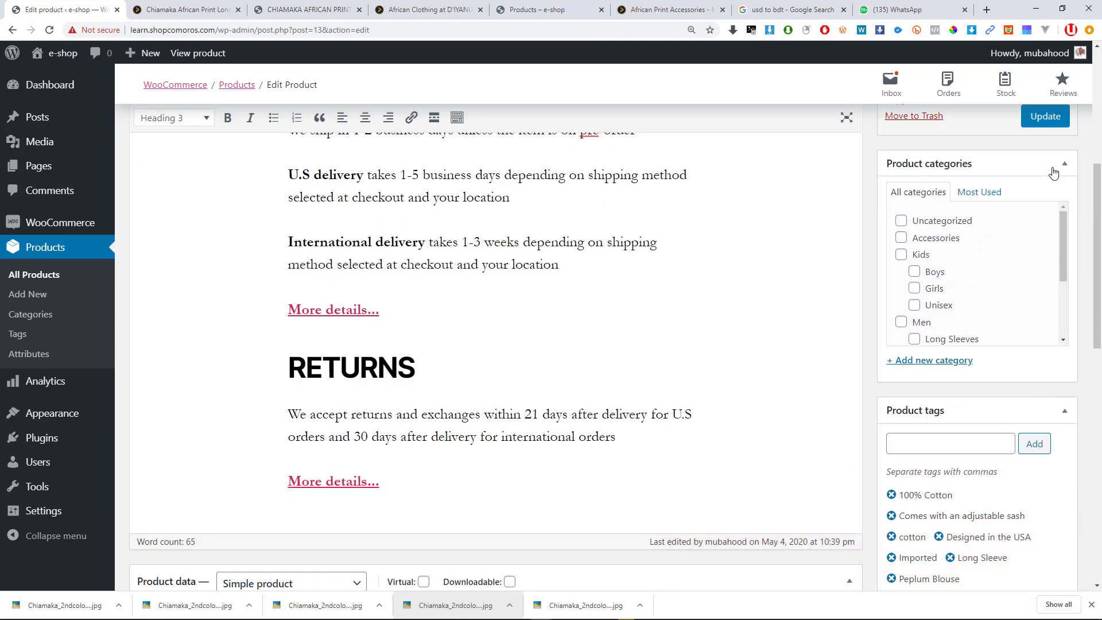
left_click(1045, 117)
scroll(871, 194, "up", 2)
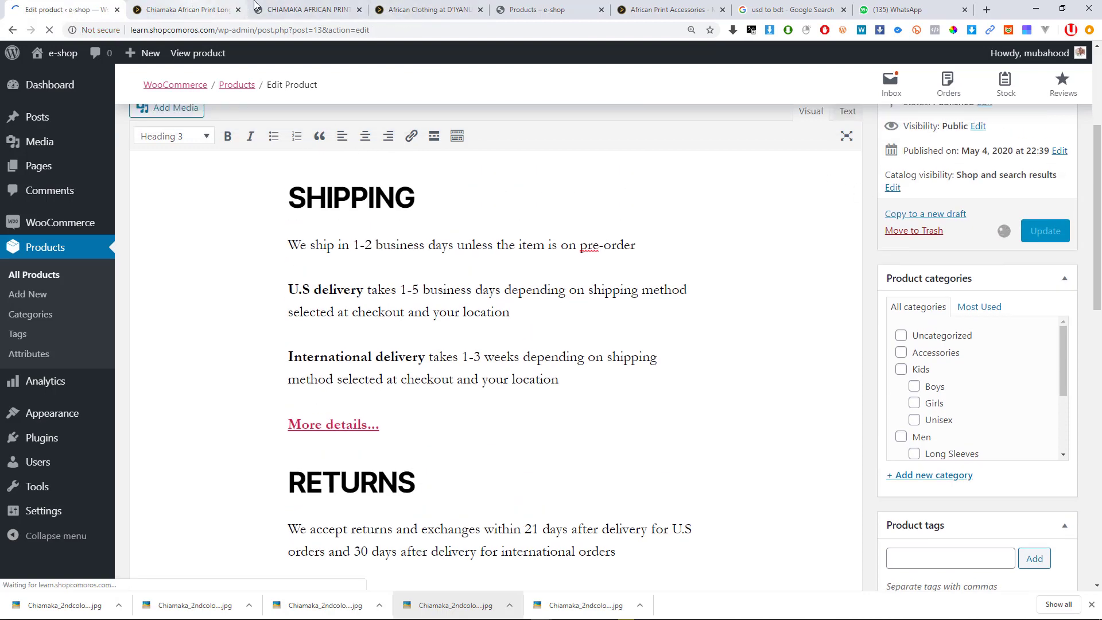
Move the blouse's shop page next to the editor, reload it and review its price, details, tags and shipping description.
left_click_drag(291, 7, 172, 9)
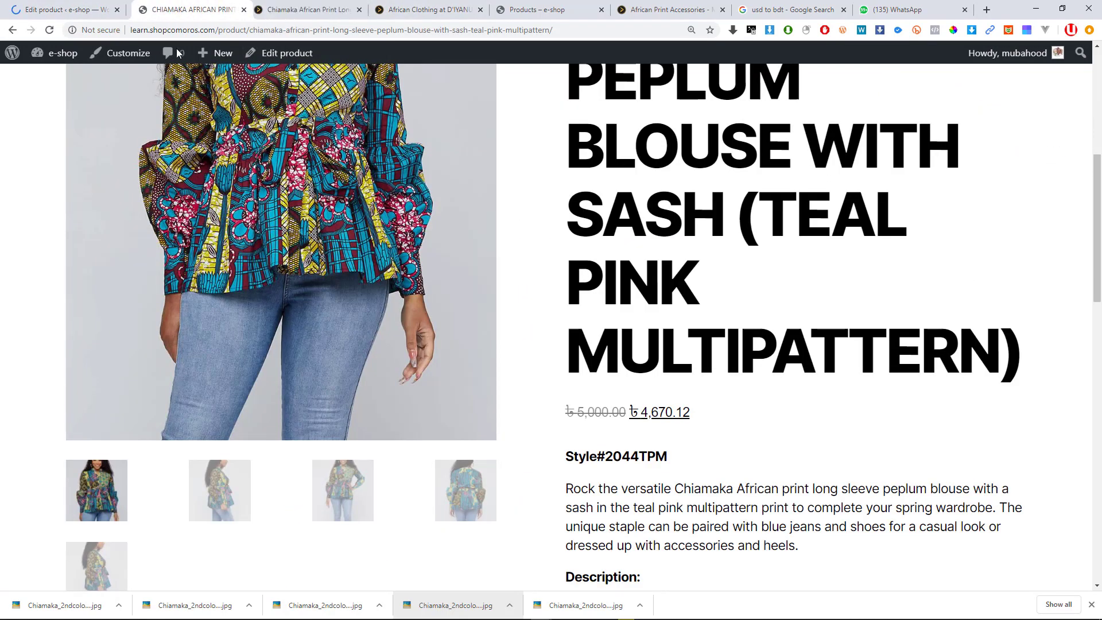
left_click(49, 31)
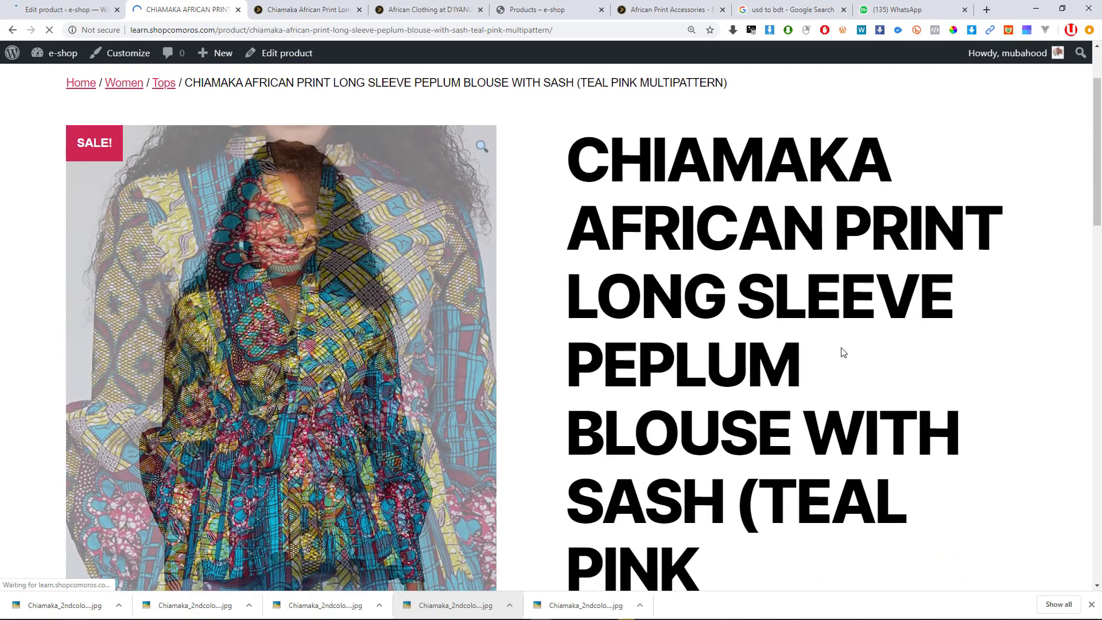
scroll(259, 211, "up", 7)
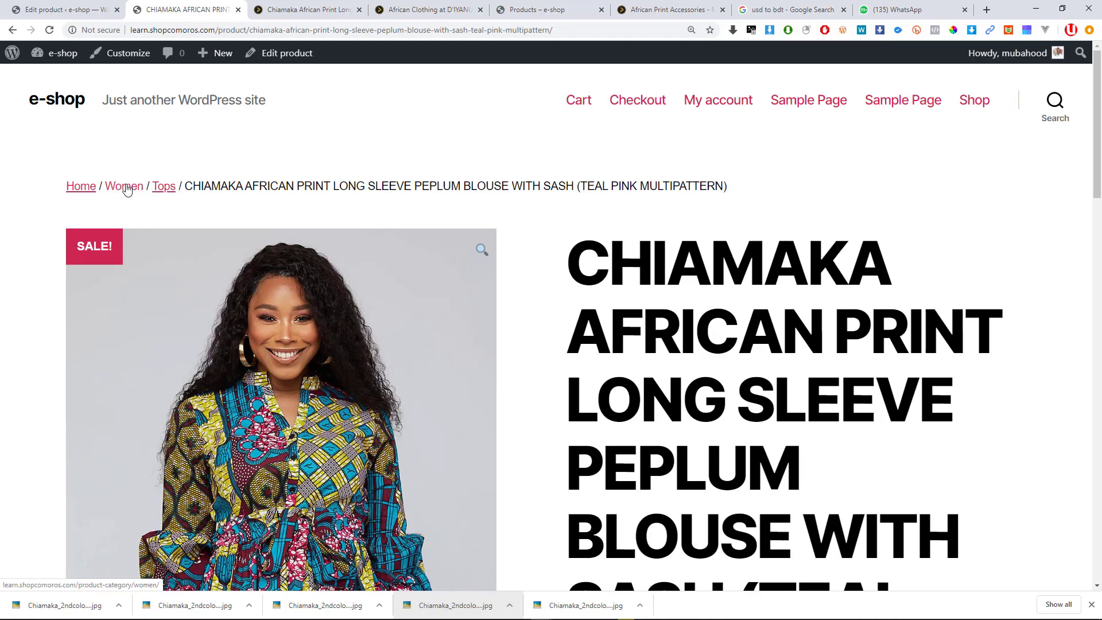
scroll(571, 207, "down", 10)
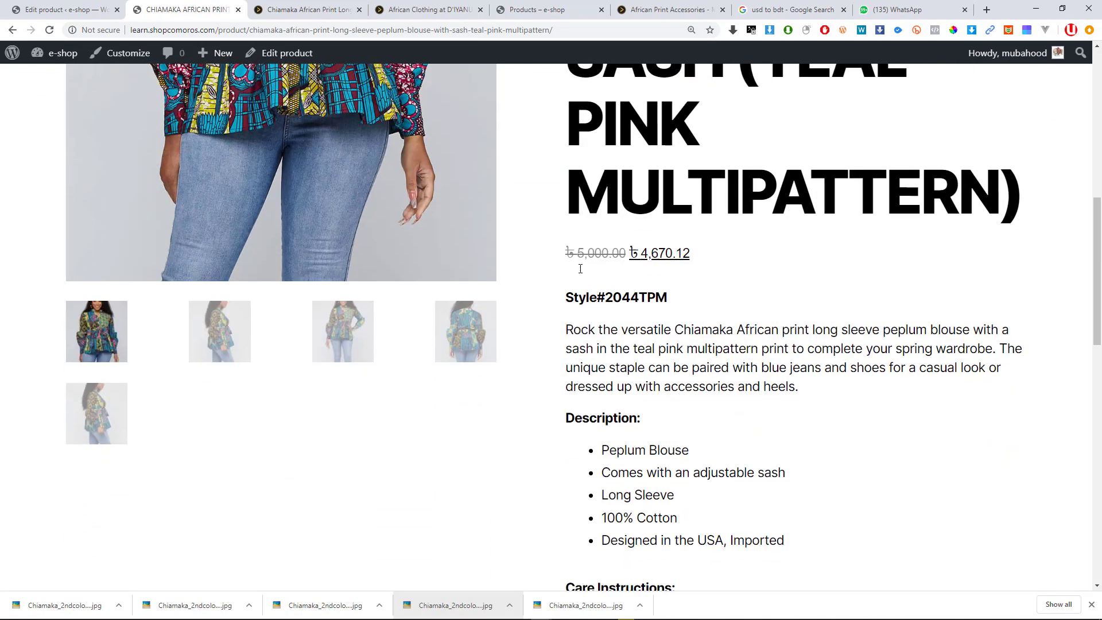
scroll(581, 270, "down", 7)
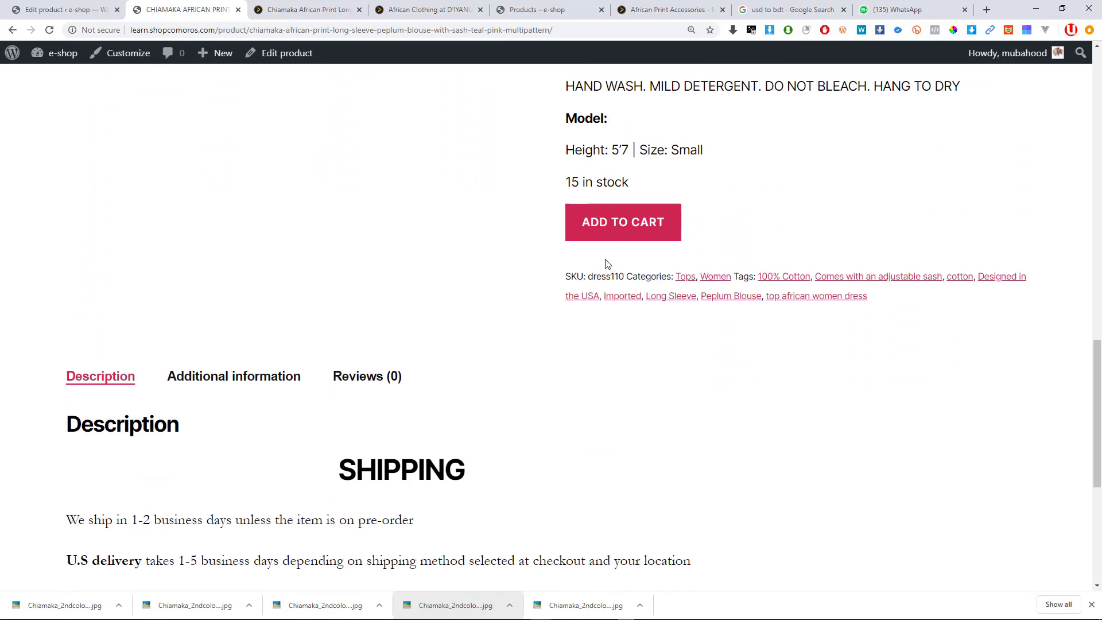
scroll(620, 287, "up", 3)
scroll(619, 387, "down", 5)
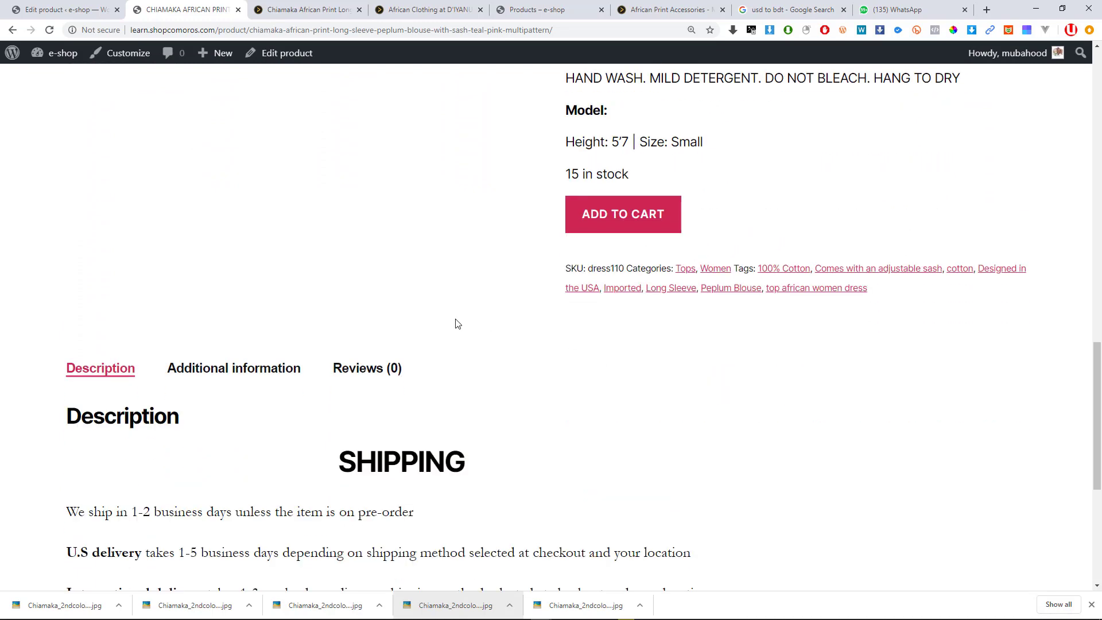
scroll(198, 252, "down", 1)
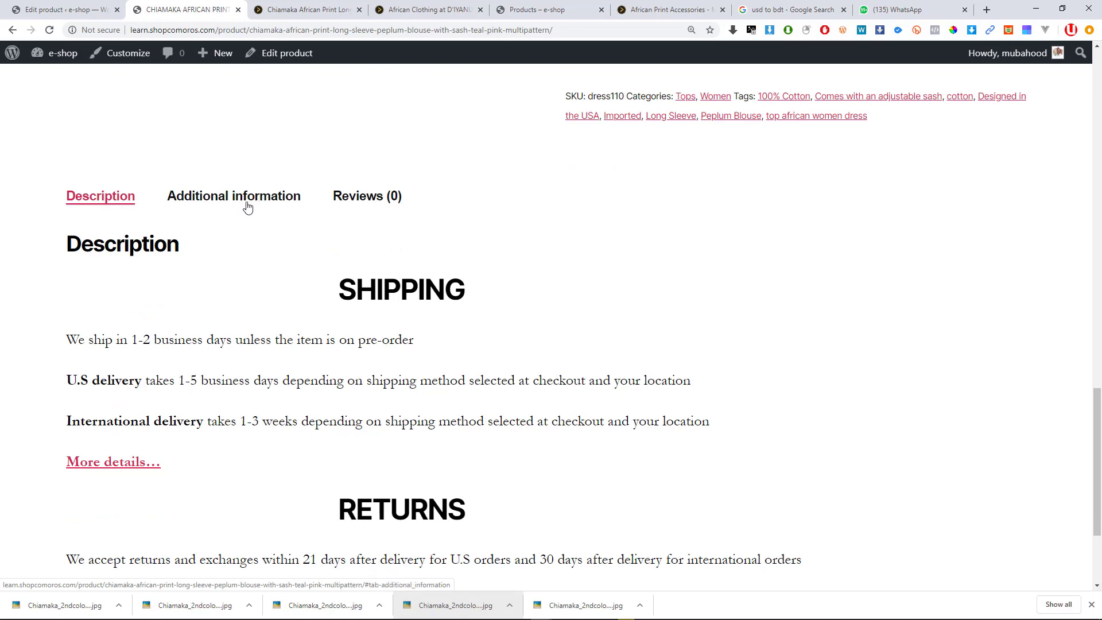
scroll(248, 208, "down", 3)
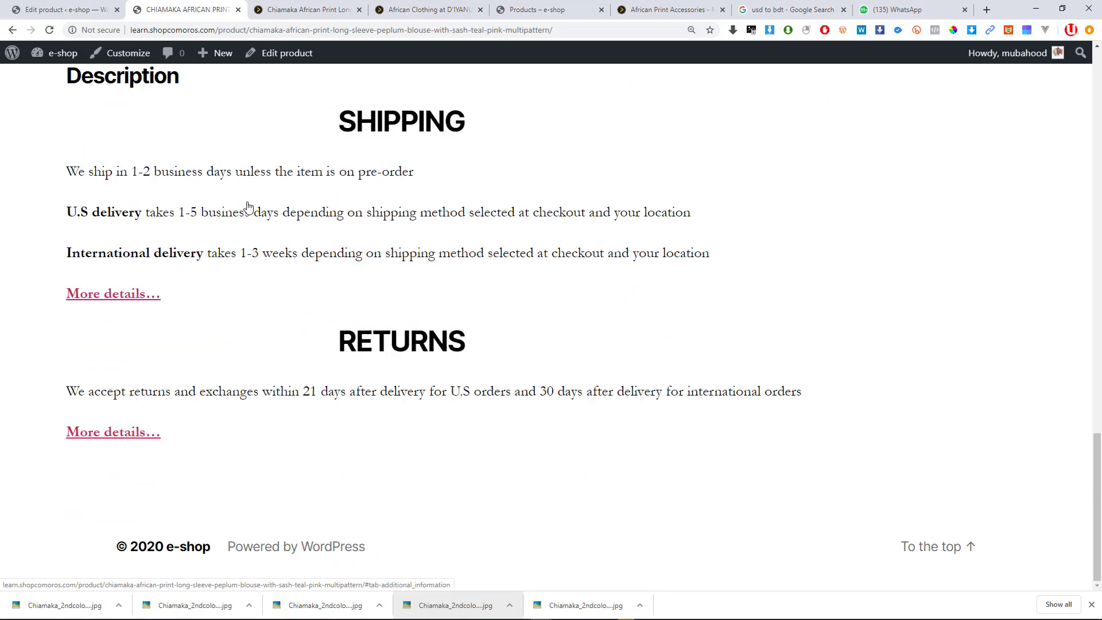
Show the blouse's additional information and check the listed height, width, size, material and color attributes.
scroll(247, 212, "up", 5)
left_click(262, 321)
scroll(264, 318, "down", 2)
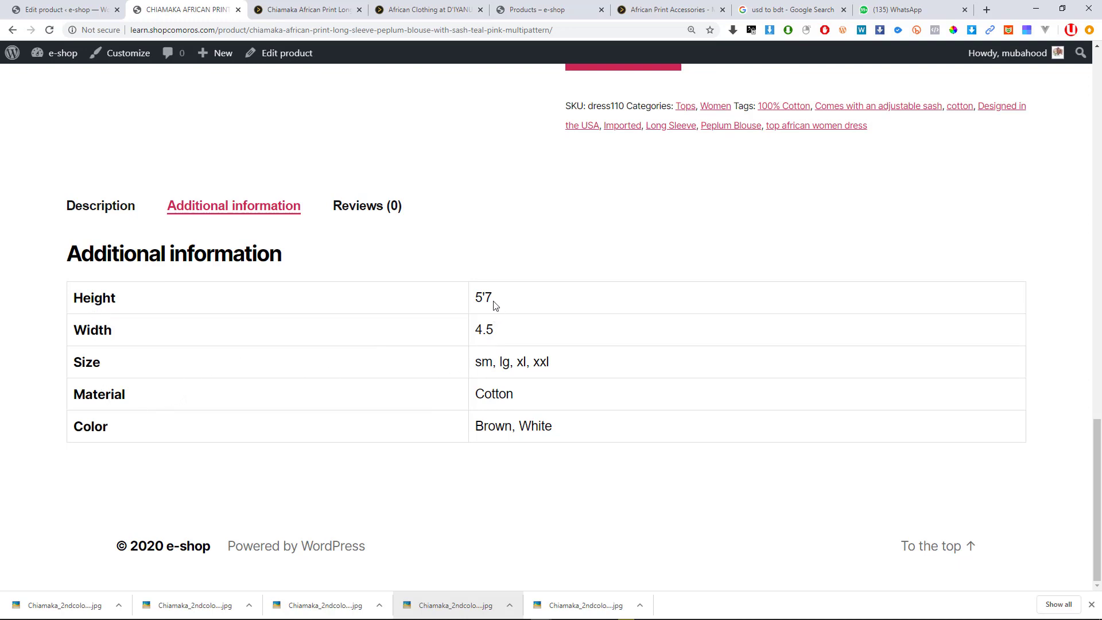
left_click_drag(495, 304, 470, 304)
left_click(486, 330)
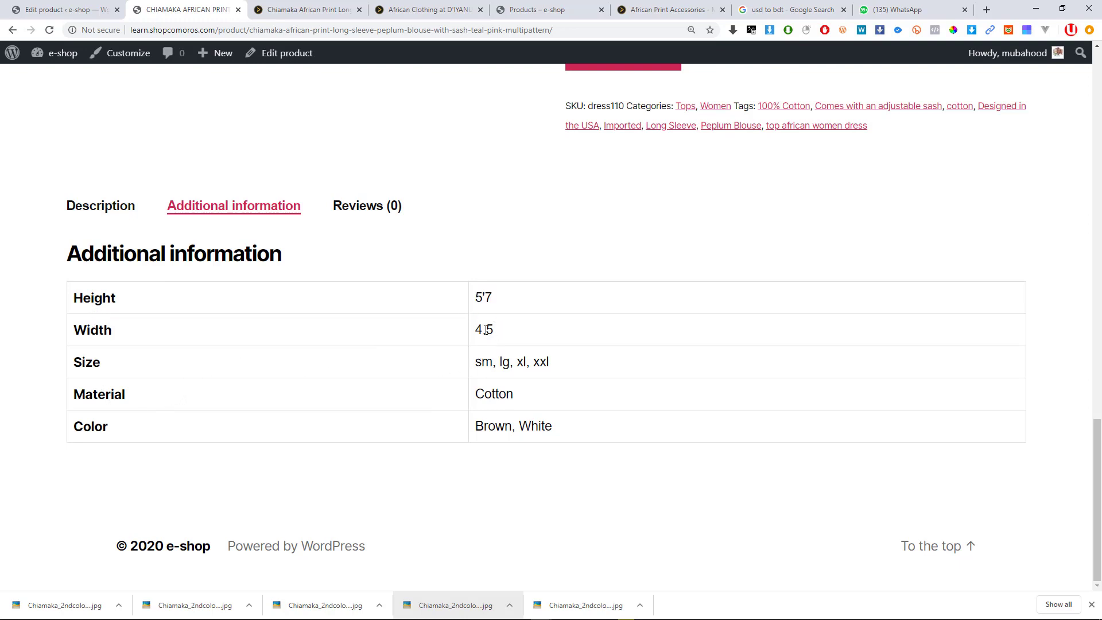
double_click(489, 367)
left_click(518, 368)
scroll(508, 454, "up", 2)
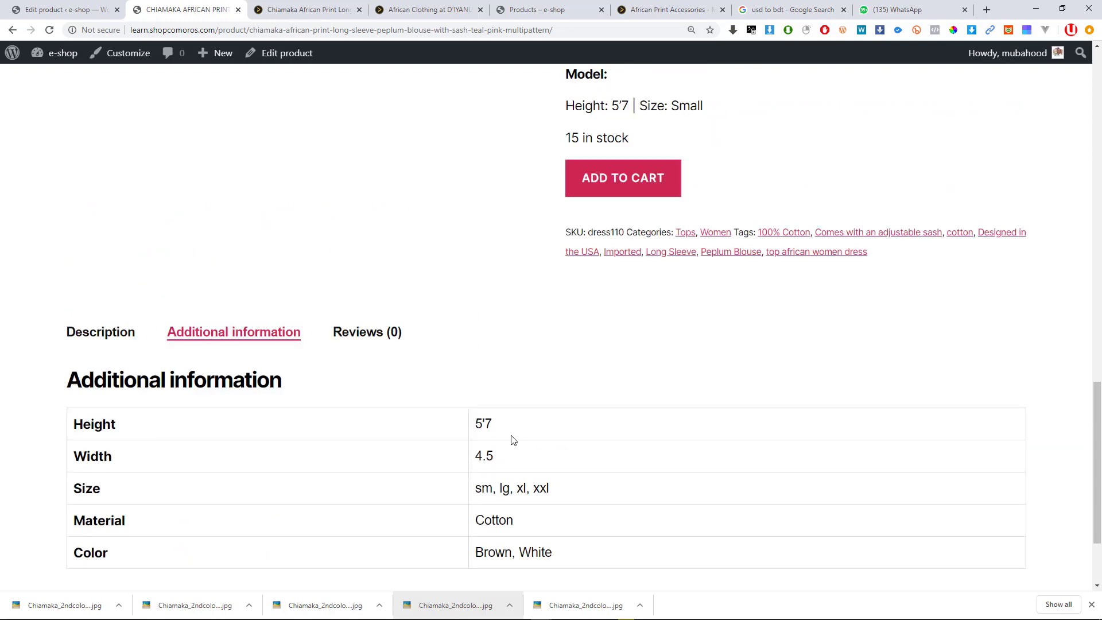
scroll(513, 440, "up", 1)
scroll(555, 369, "down", 2)
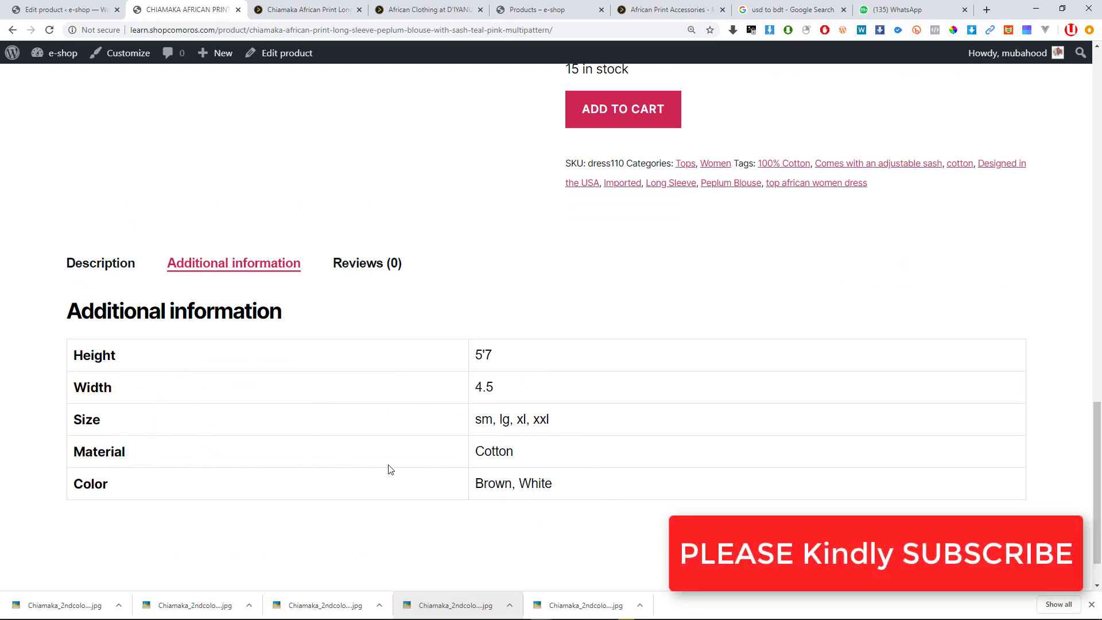
Go to the store's Shop page and examine how the blouse is listed there.
scroll(386, 467, "up", 10)
scroll(685, 361, "up", 5)
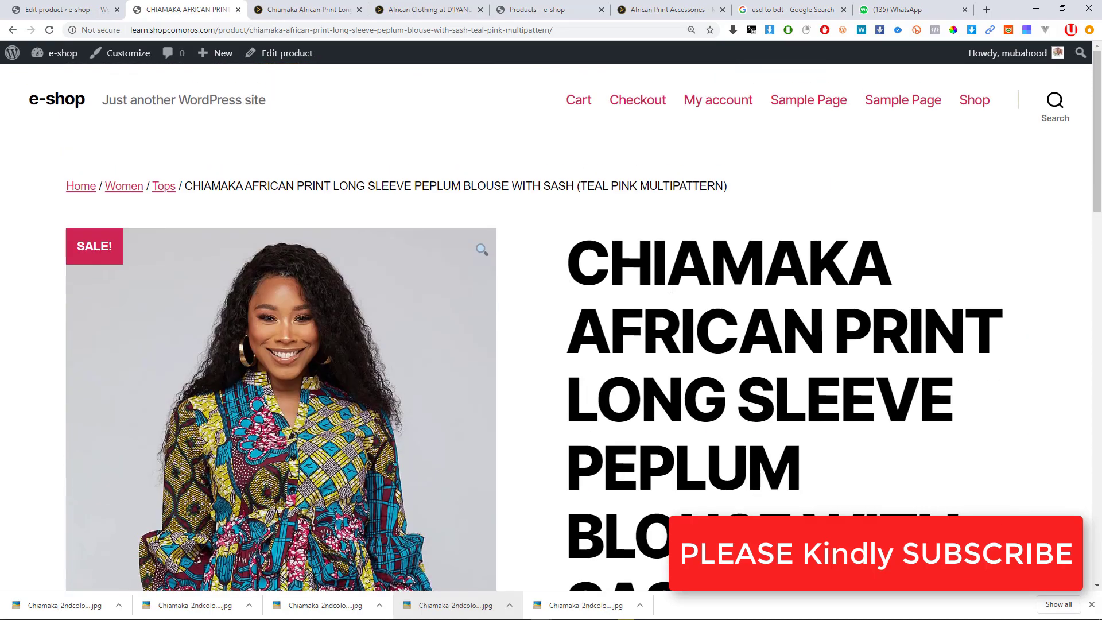
left_click(975, 102)
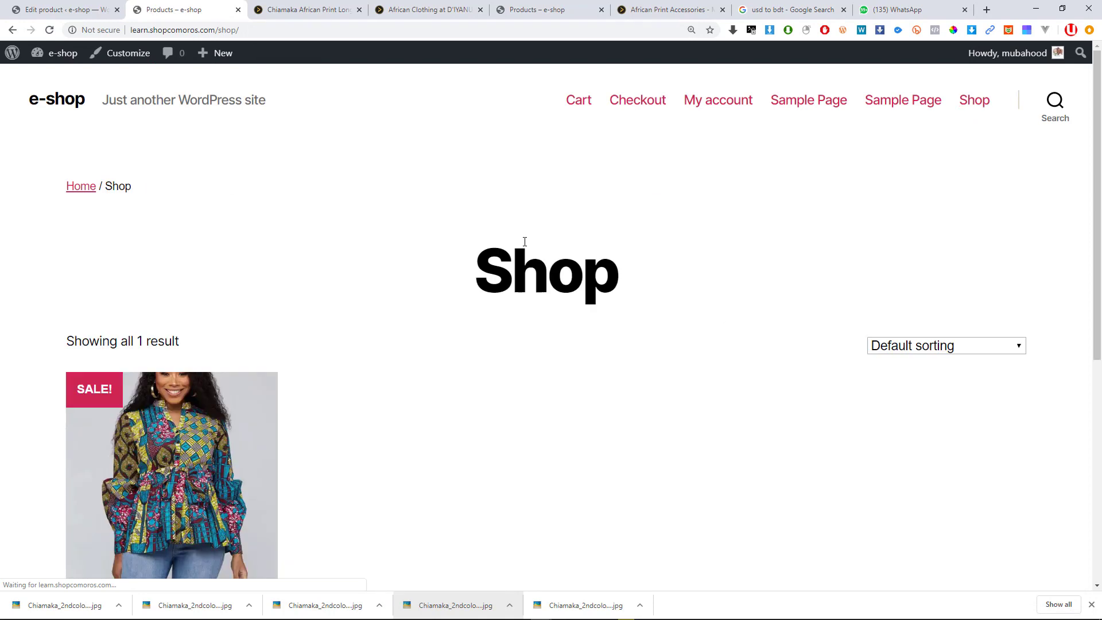
scroll(529, 255, "down", 5)
scroll(144, 356, "down", 2)
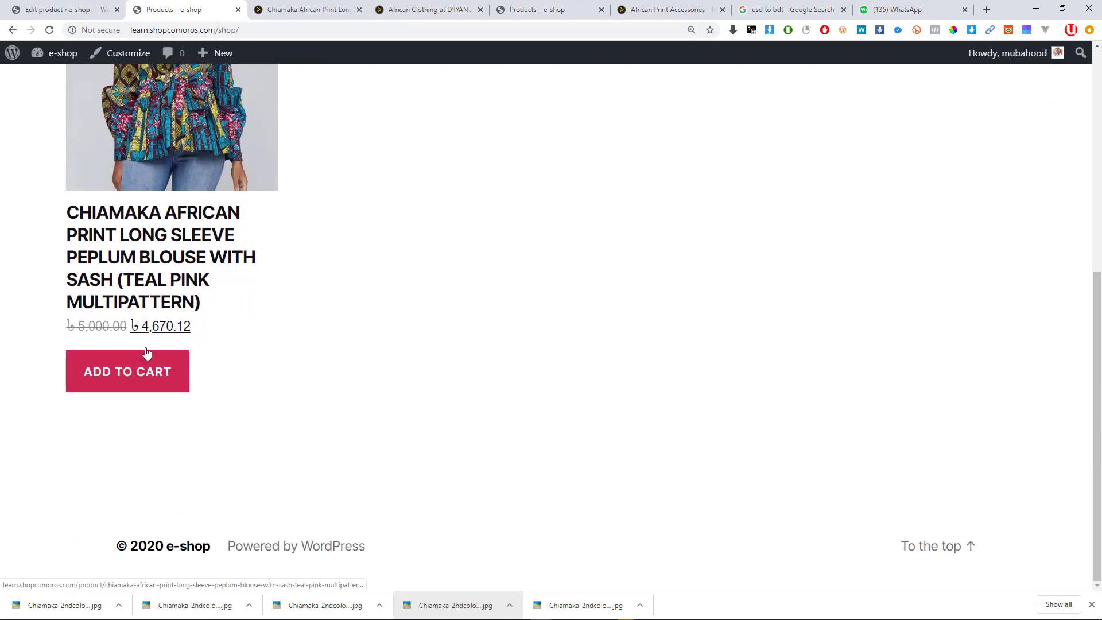
scroll(147, 351, "up", 6)
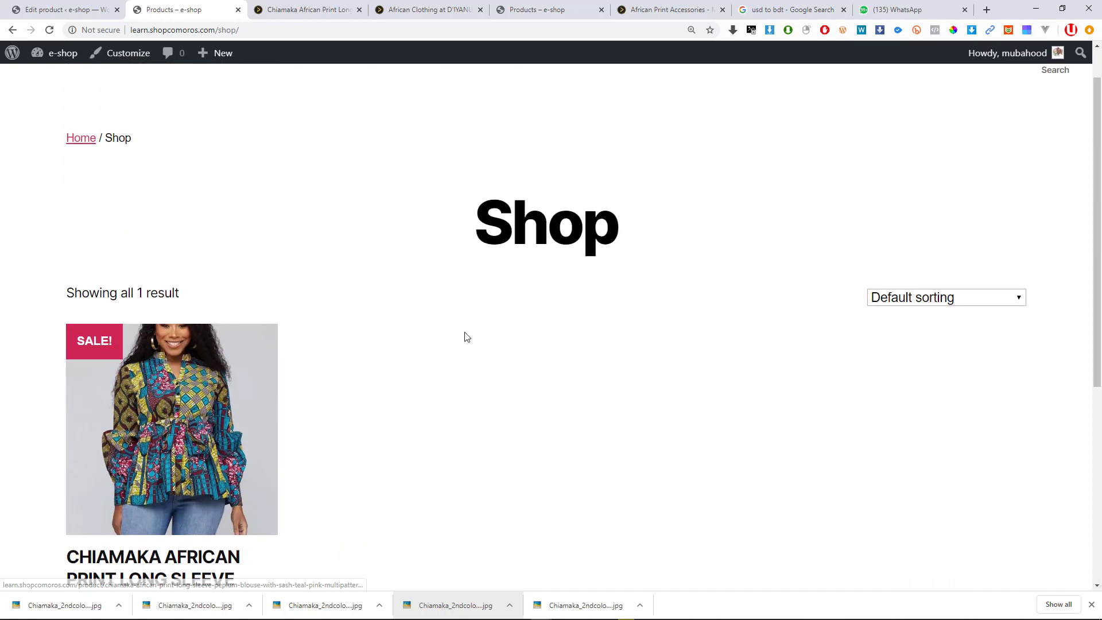
scroll(462, 337, "up", 2)
scroll(396, 349, "down", 4)
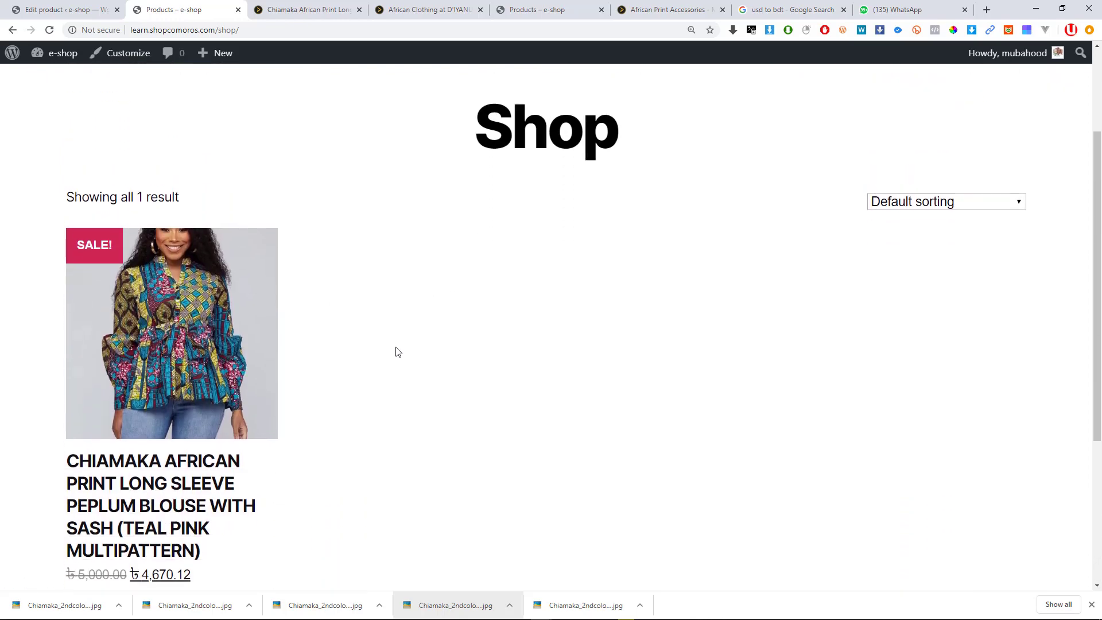
scroll(344, 336, "up", 4)
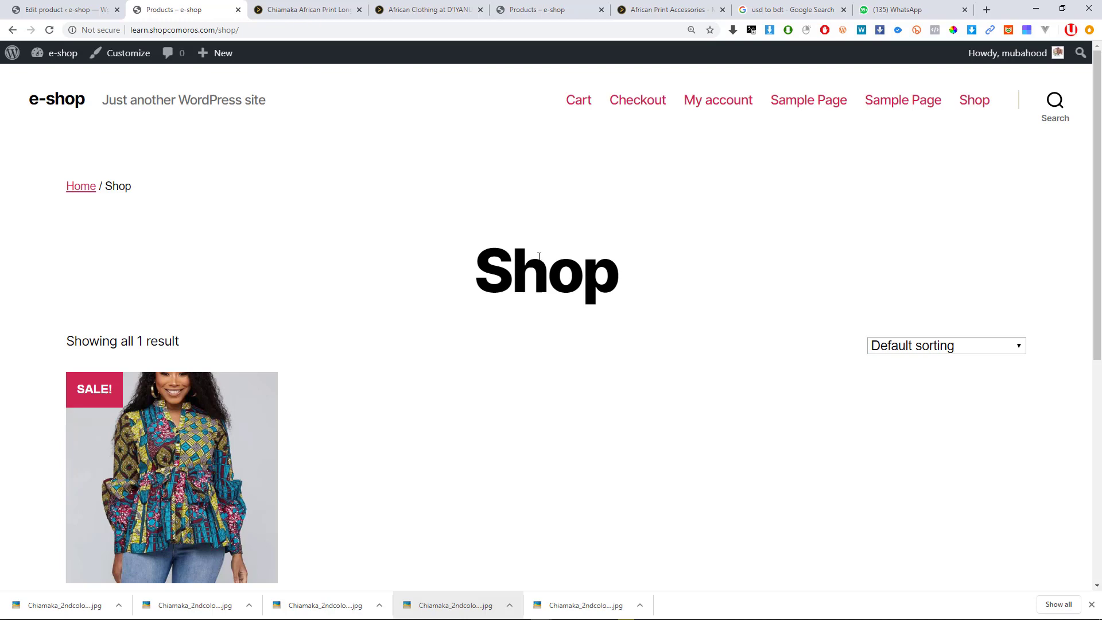
Return to the product editor and open the site's theme management page in a new browser tab.
left_click(81, 8)
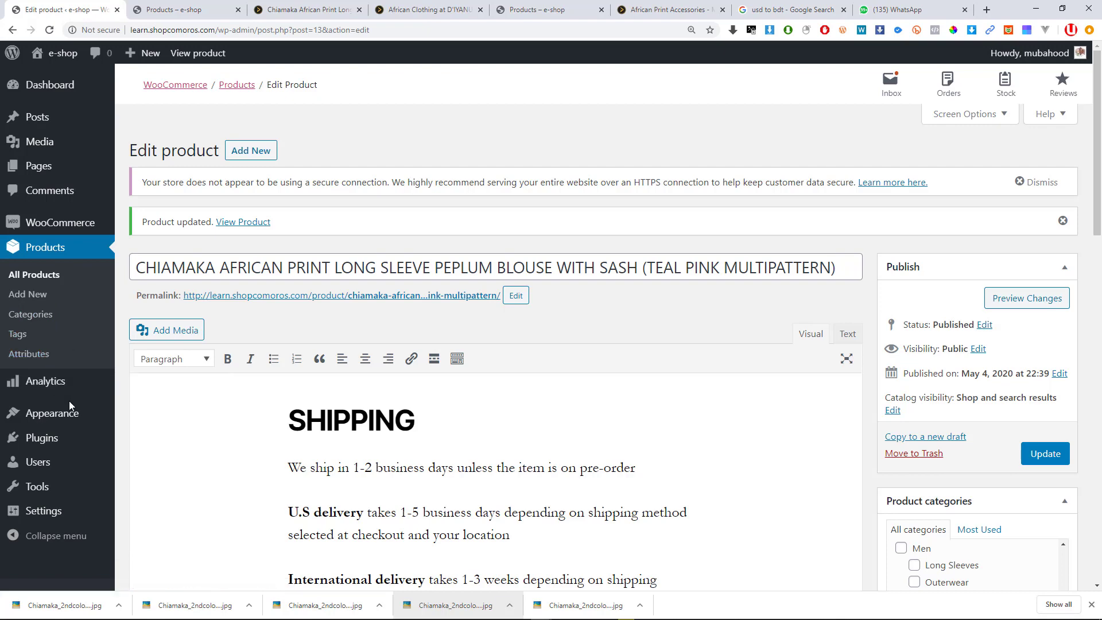
left_click(172, 9)
left_click(50, 6)
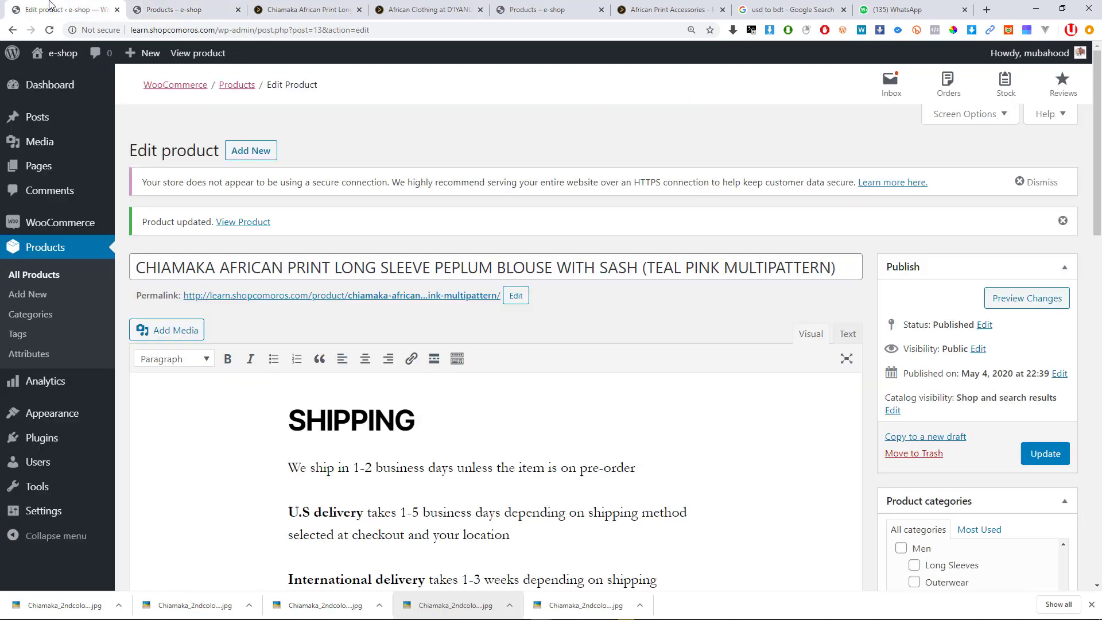
middle_click(67, 415)
left_click(152, 9)
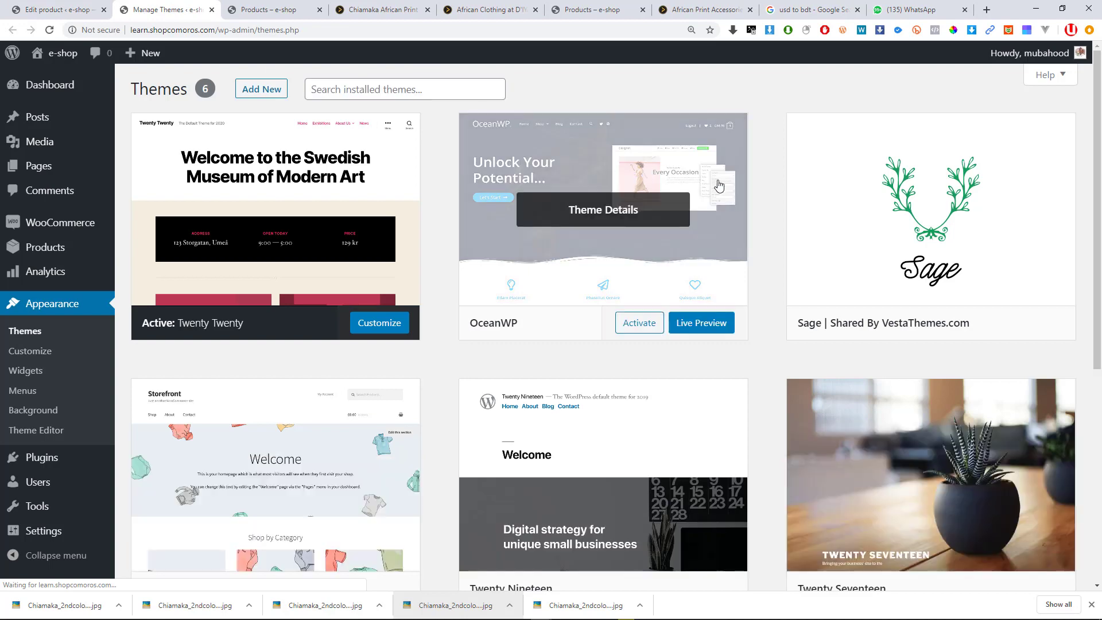
Delete the installed Storefront theme and confirm the deletion.
scroll(516, 260, "down", 3)
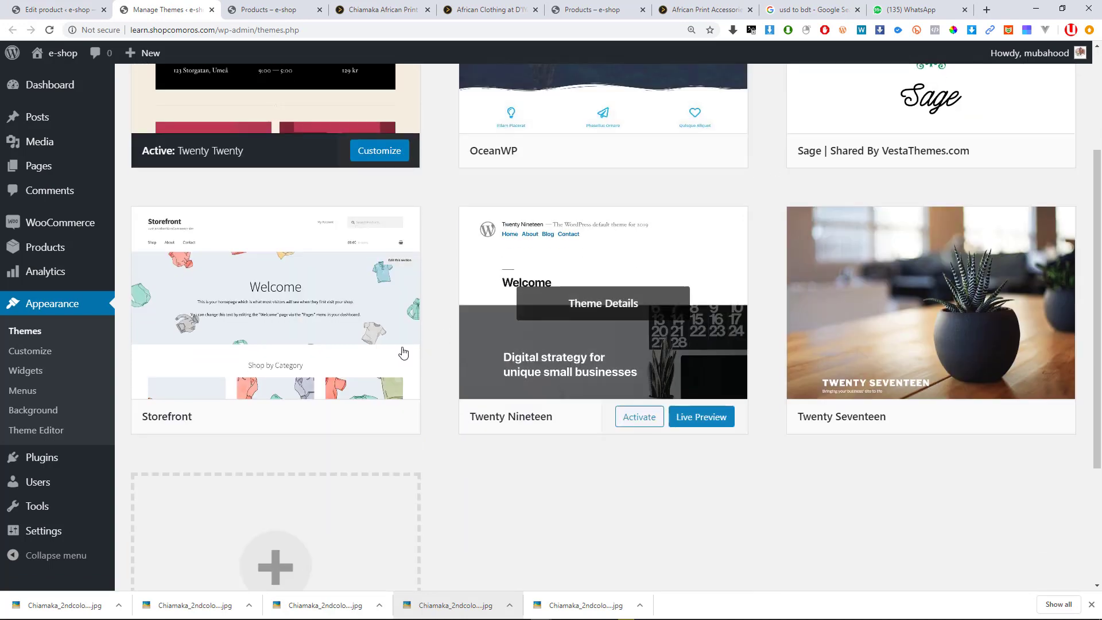
left_click(296, 368)
left_click(1057, 563)
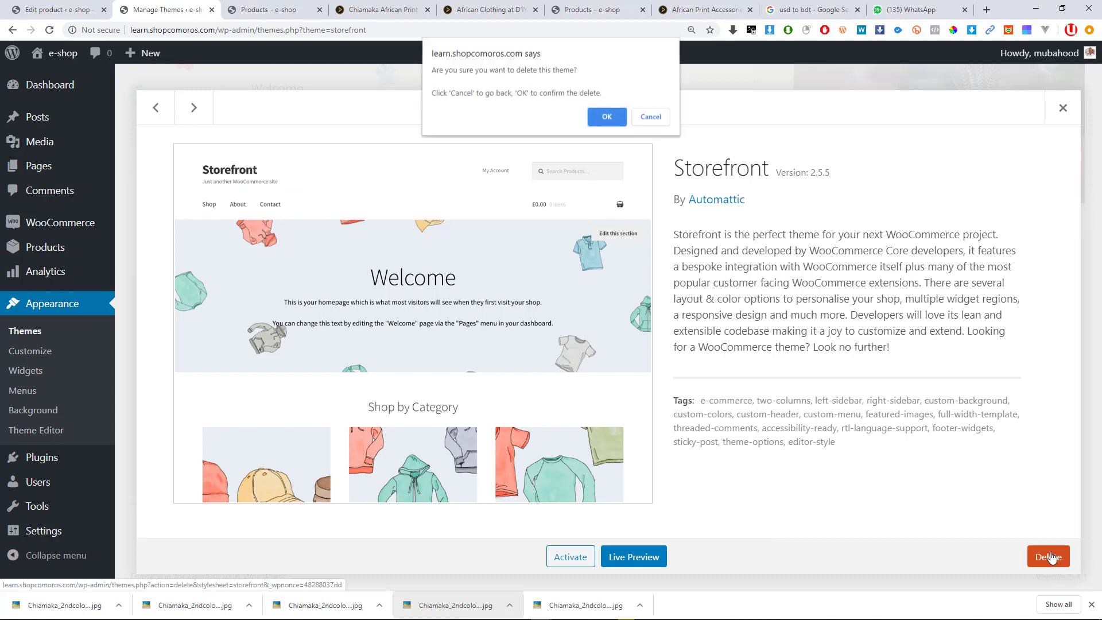
left_click(608, 119)
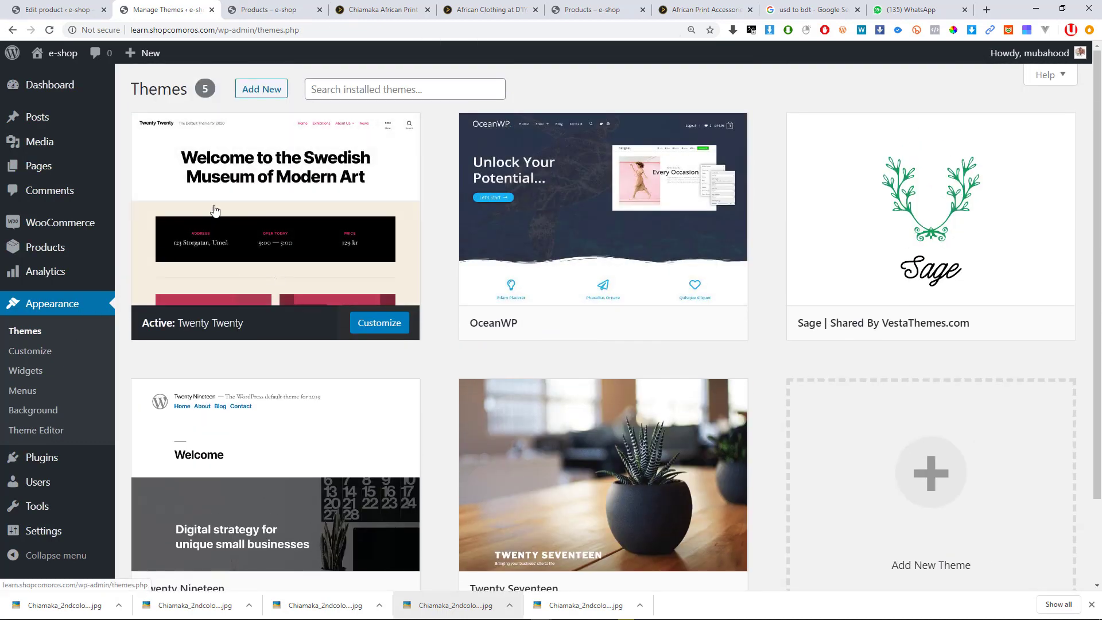
Search the WordPress theme directory for "storefront" and install the Storefront theme.
left_click(262, 94)
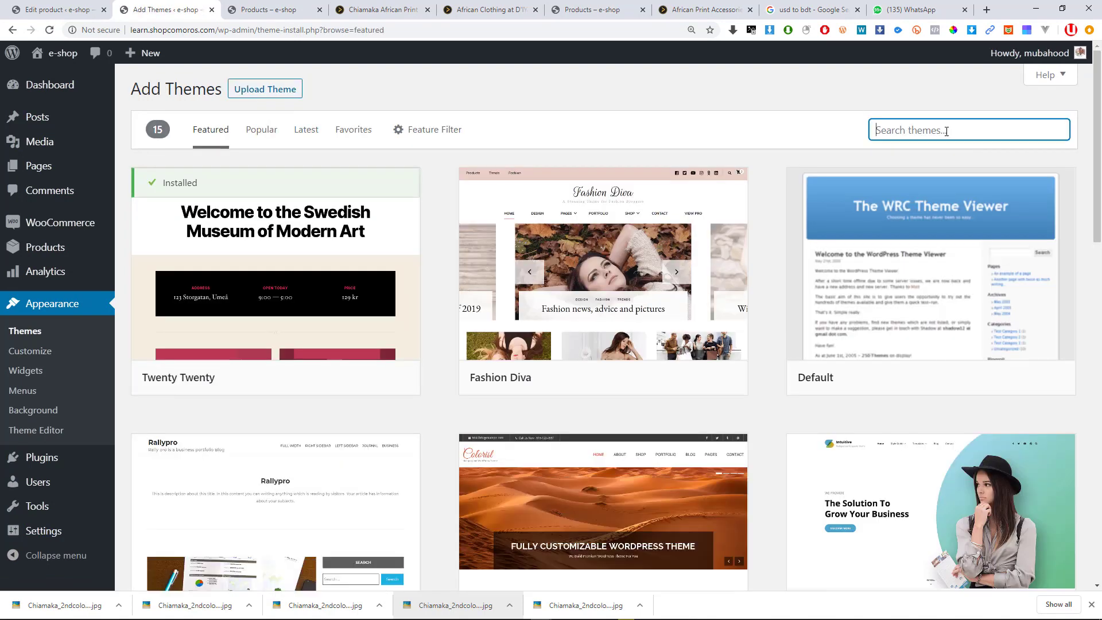
left_click(947, 130)
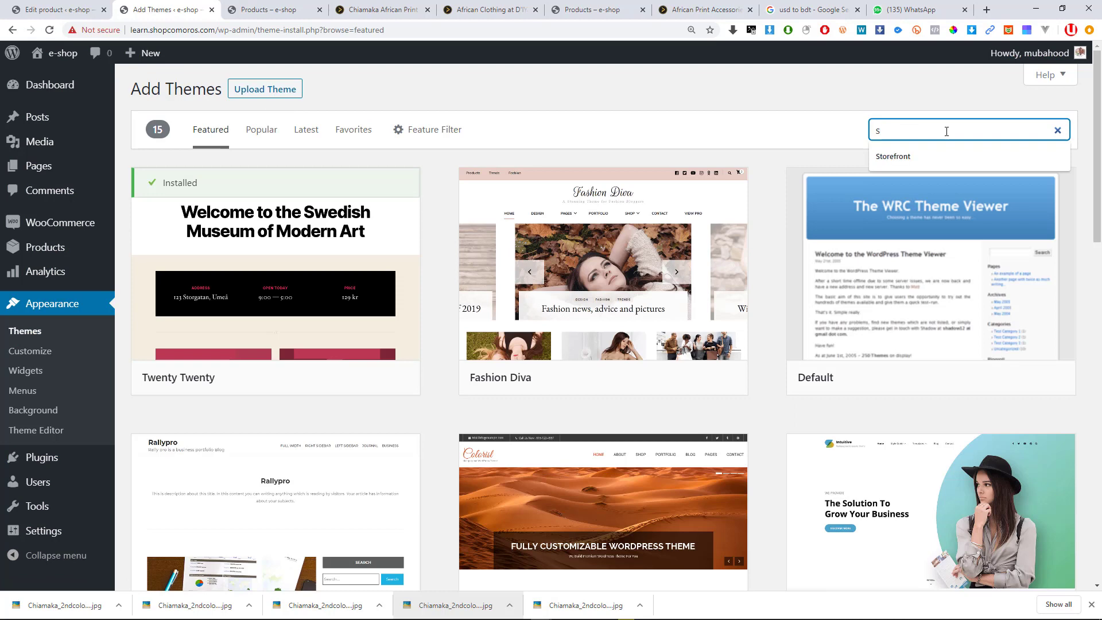
type("tor")
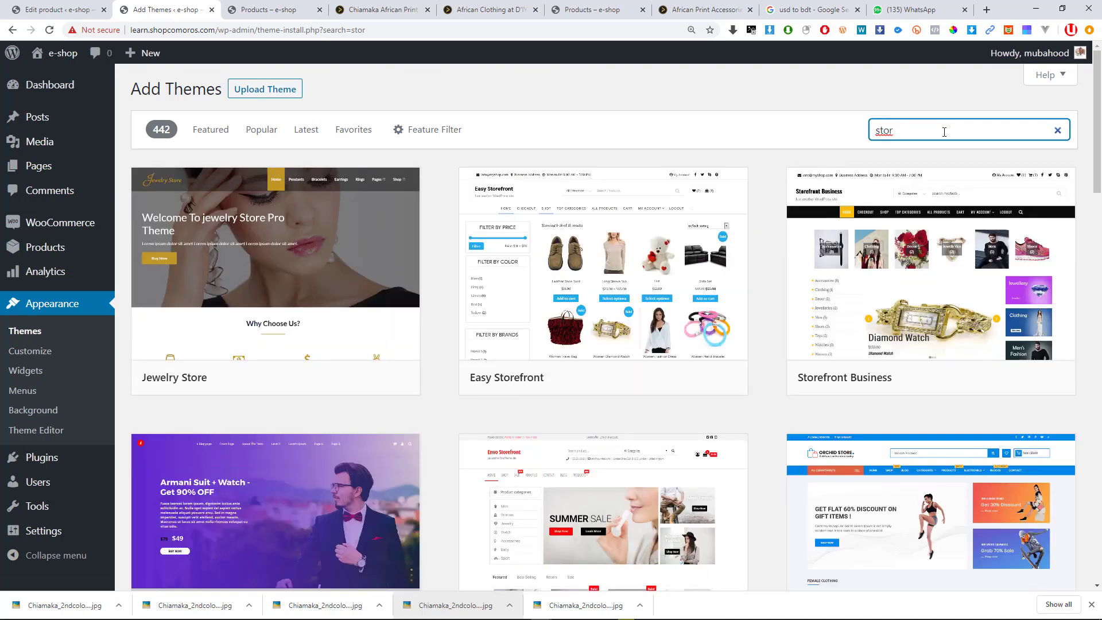
type("ef")
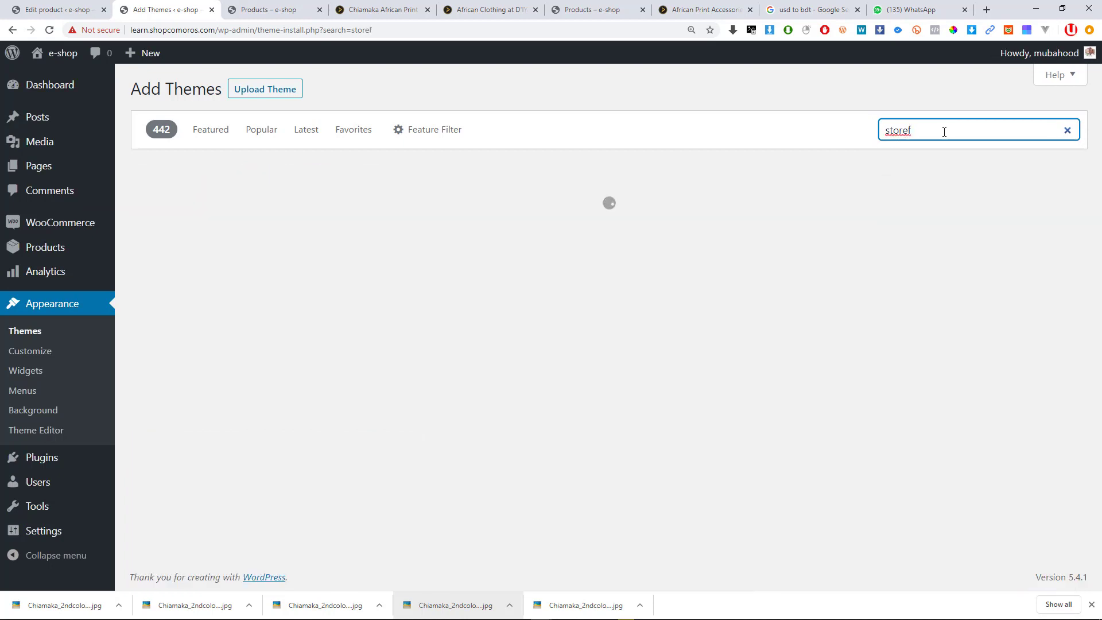
type("ront")
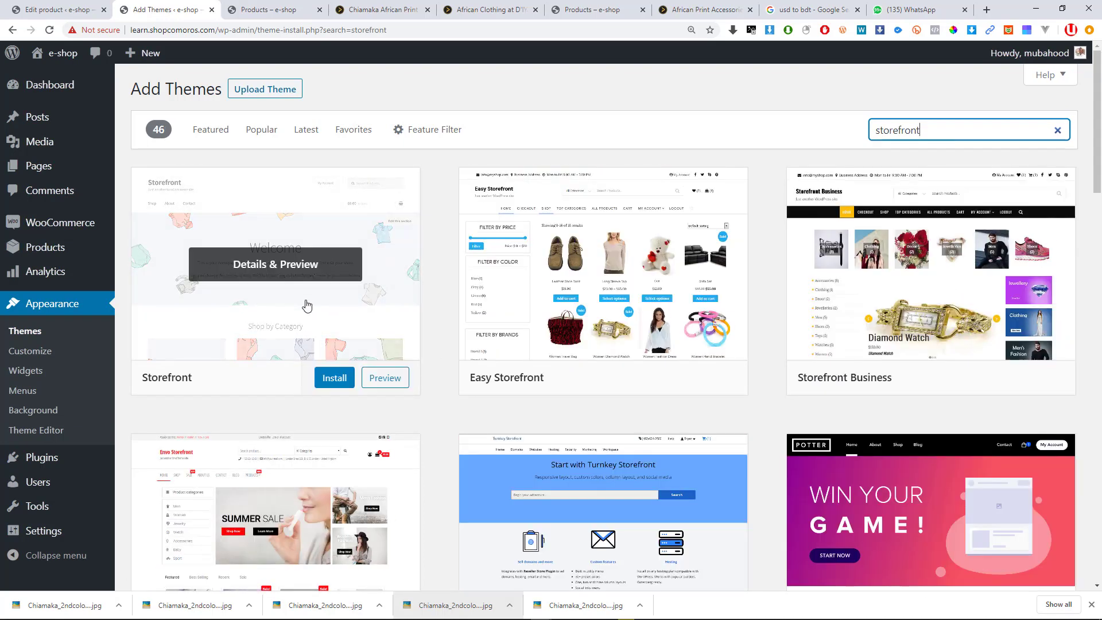
left_click(334, 379)
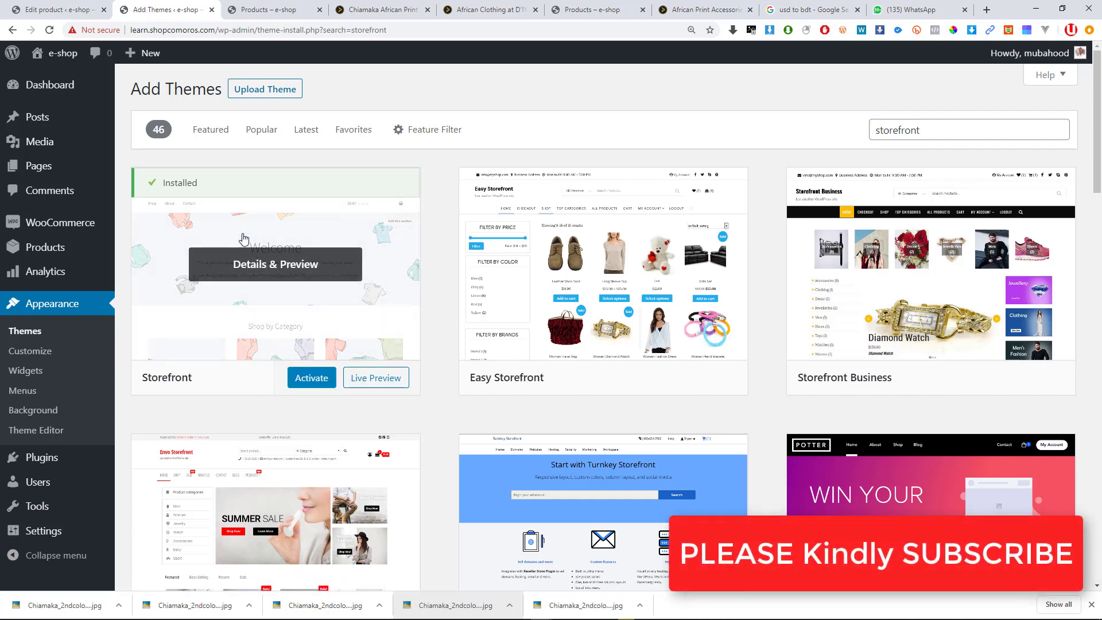
Activate the newly installed Storefront theme and reload the store's Shop page.
left_click(311, 380)
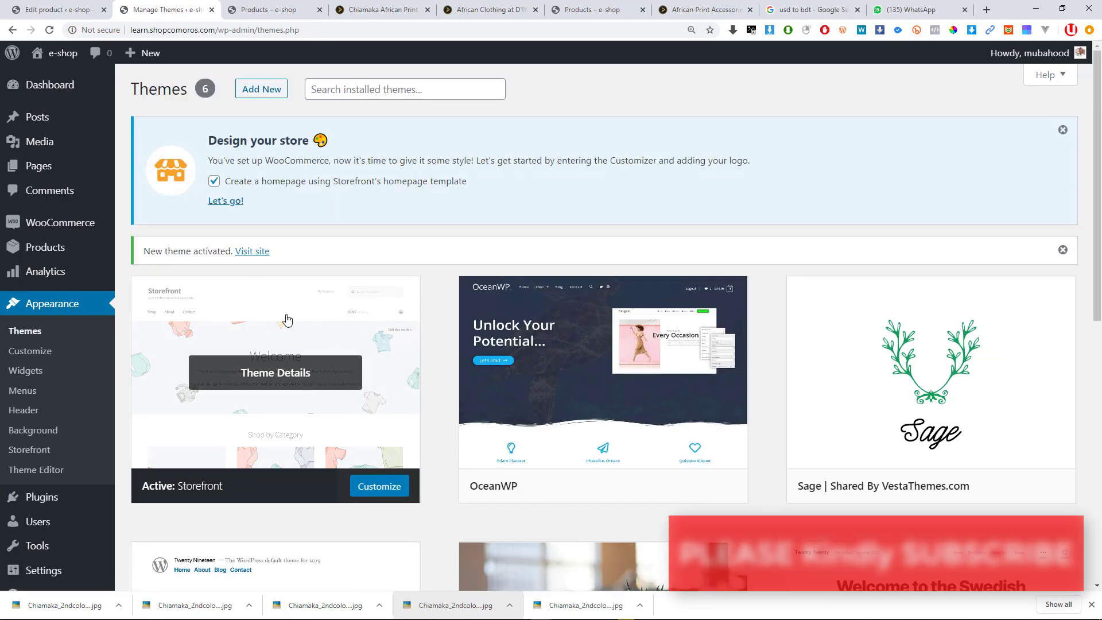
left_click(251, 10)
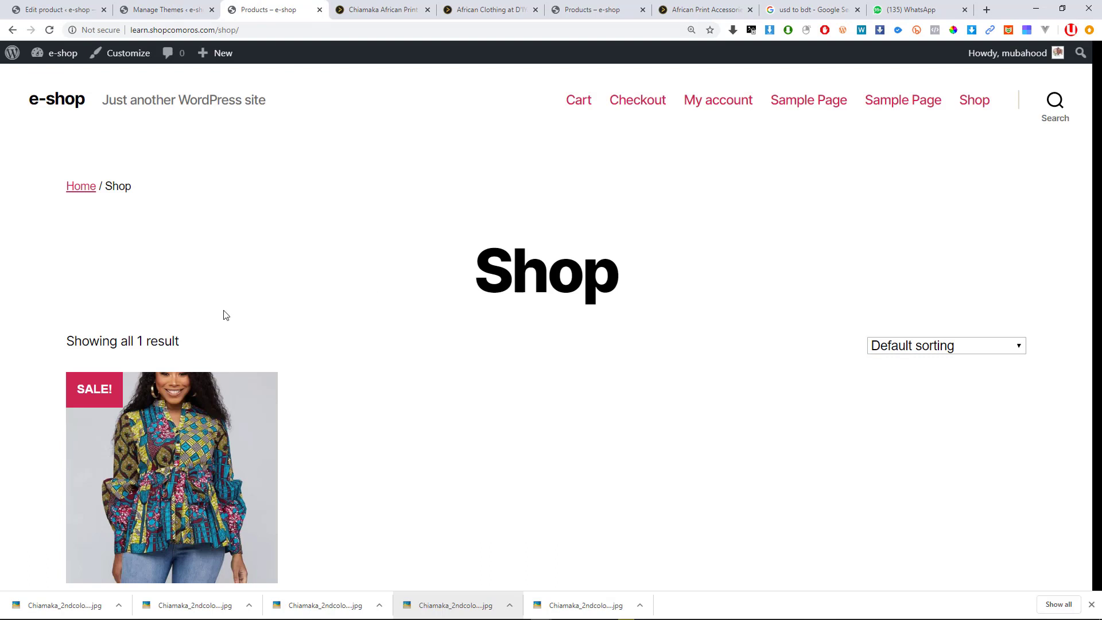
left_click(49, 30)
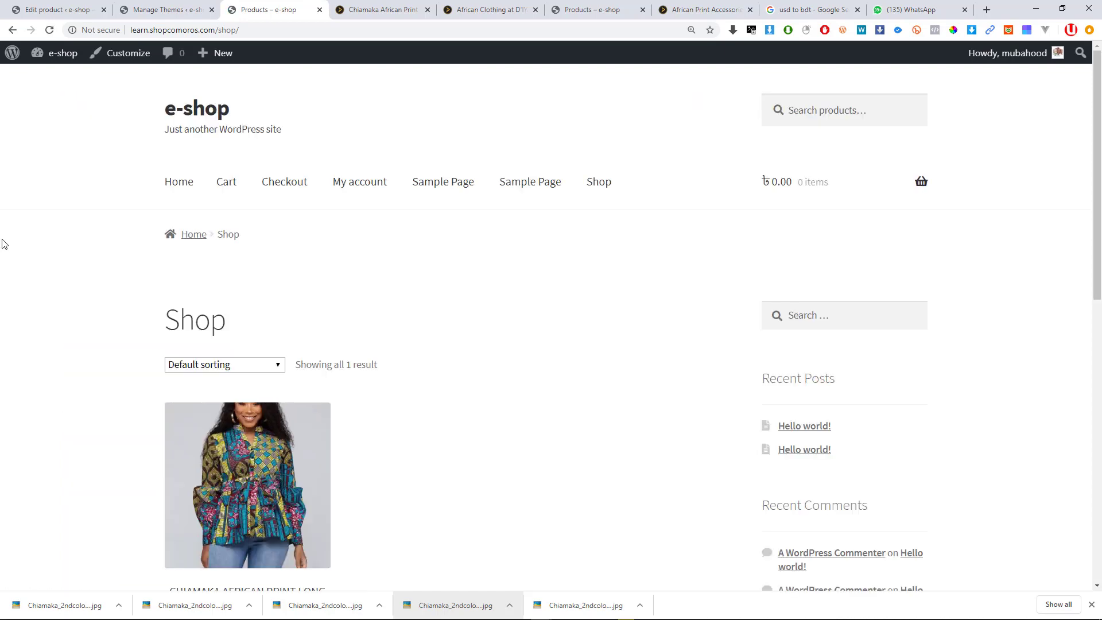
Examine how the Shop page presents the blouse listing and sidebar under the Storefront theme.
scroll(3, 244, "down", 5)
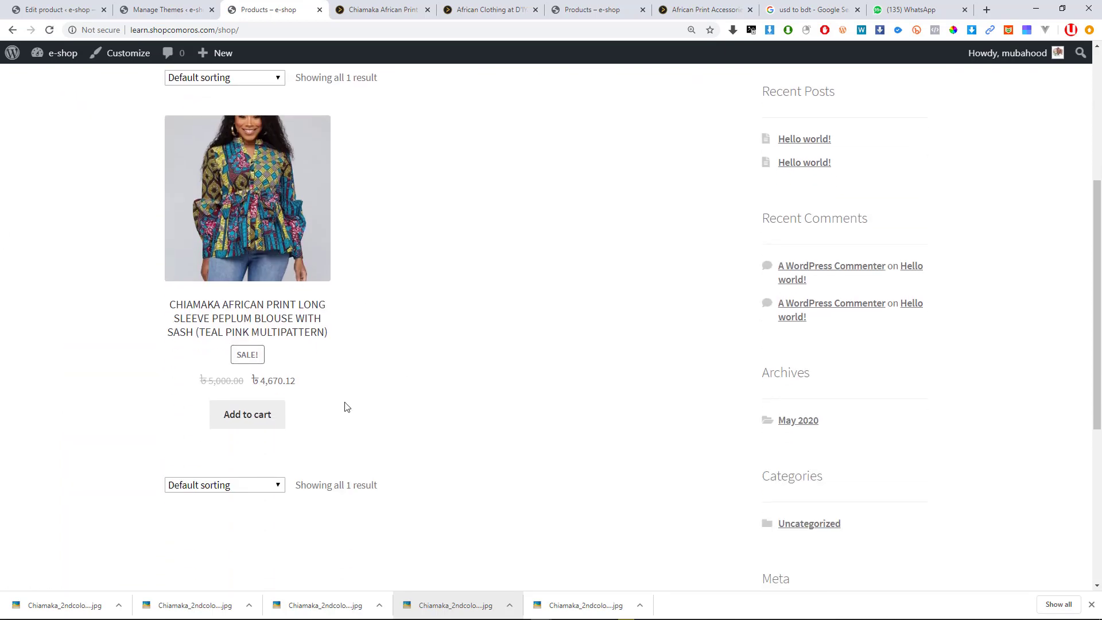
scroll(597, 373, "up", 4)
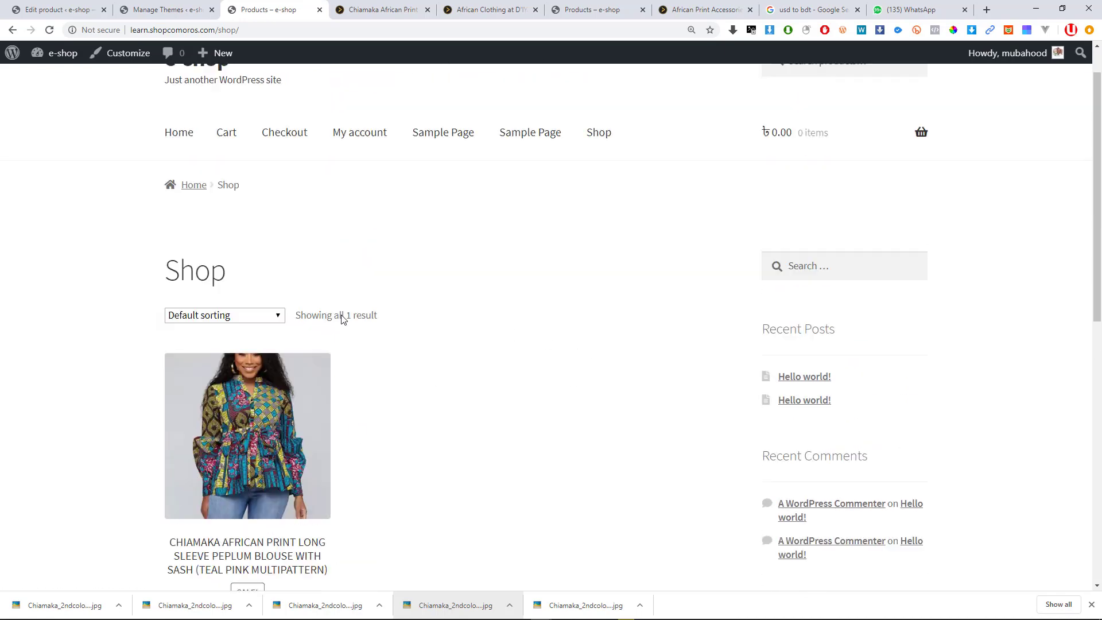
scroll(343, 319, "up", 1)
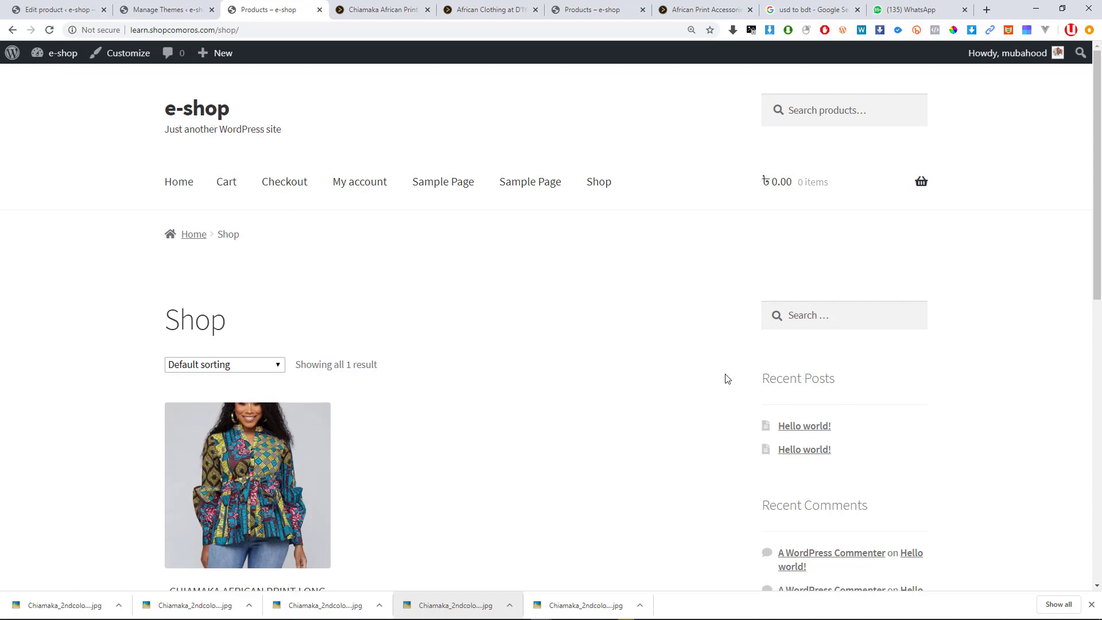
scroll(480, 308, "down", 5)
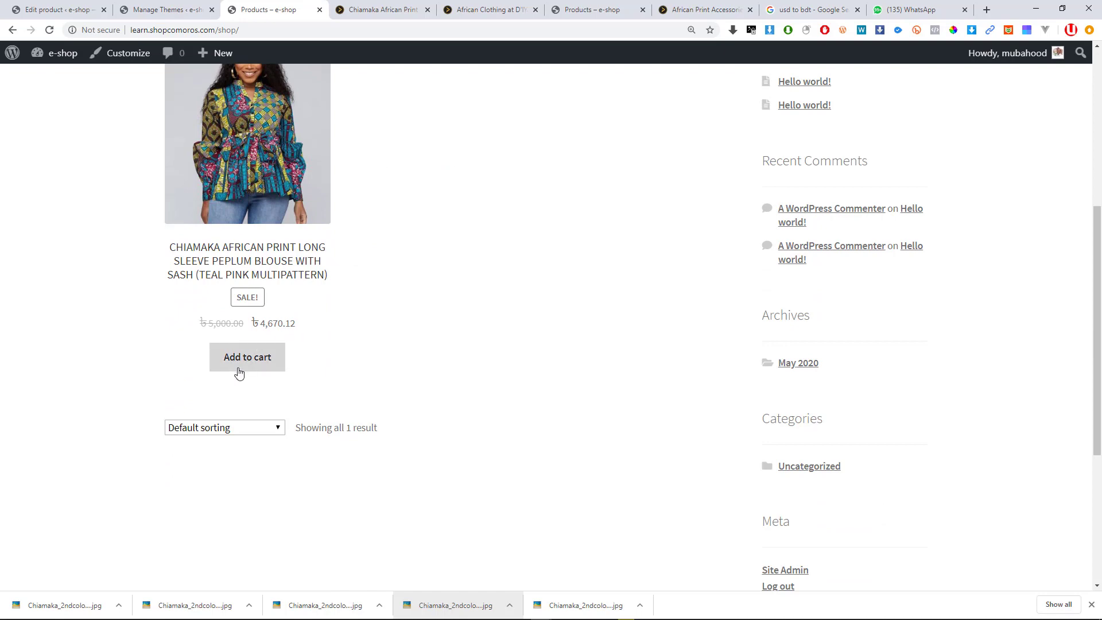
scroll(413, 337, "up", 5)
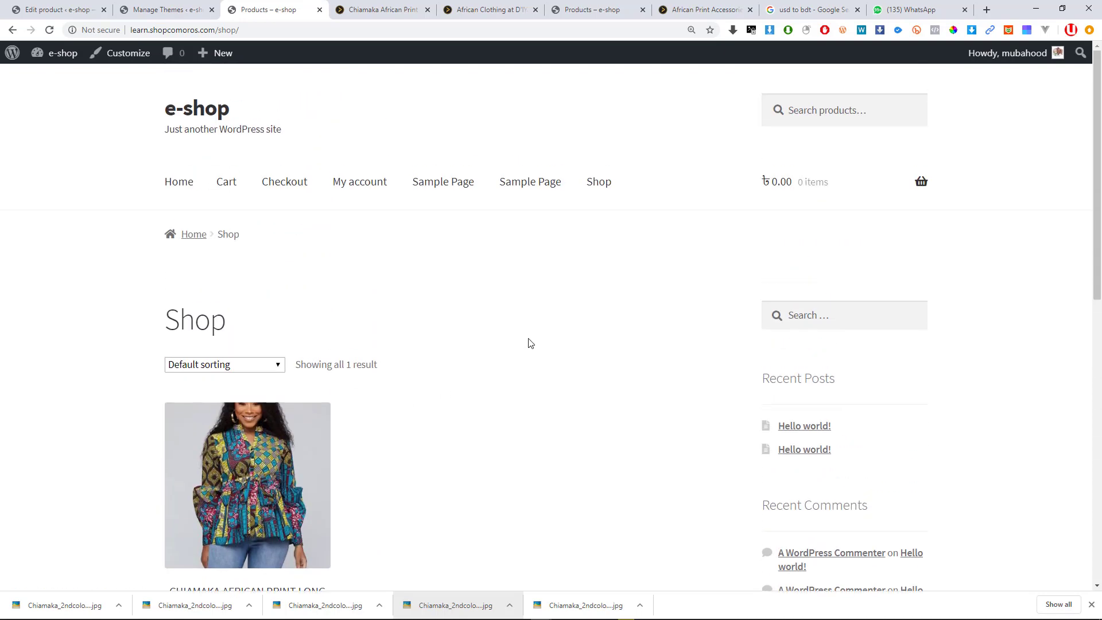
left_click(607, 187)
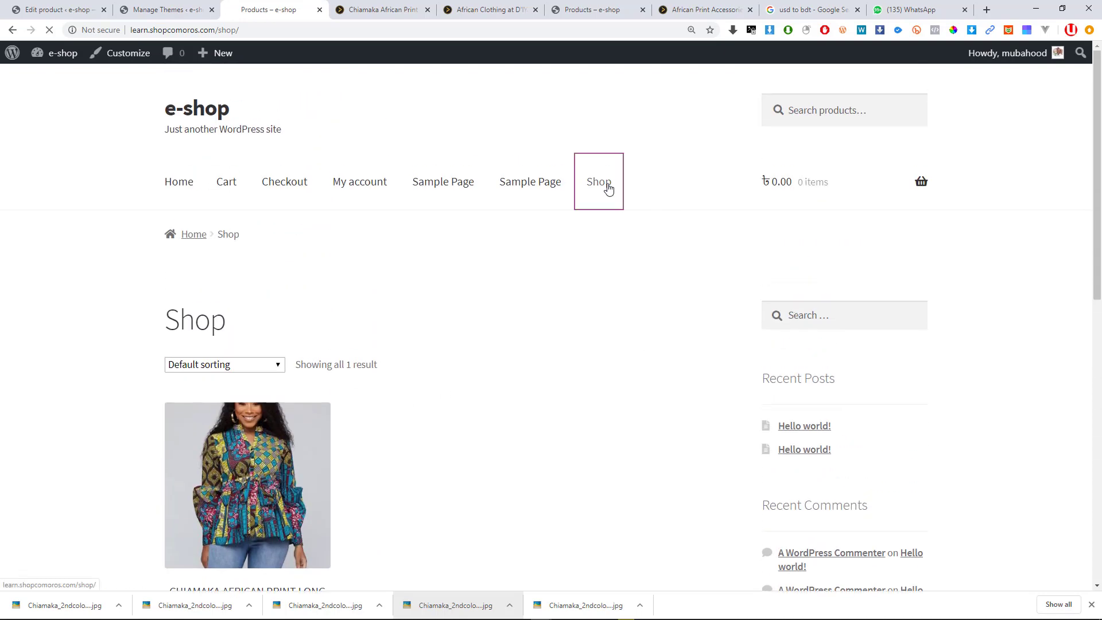
scroll(568, 307, "down", 3)
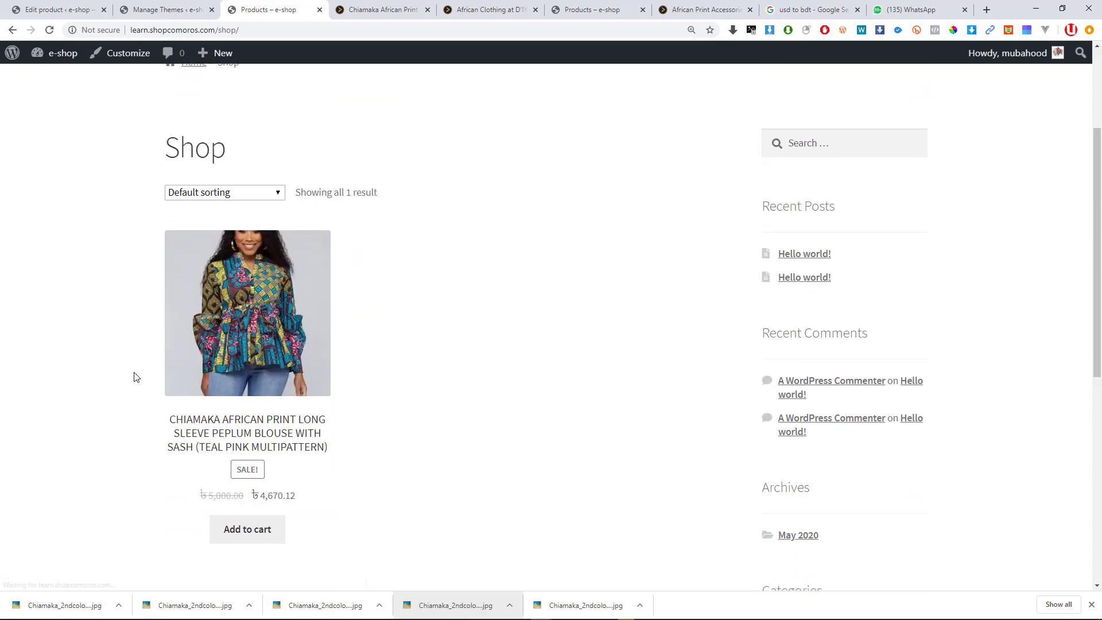
Open the blouse's product page and look through its gallery photos in the enlarged view.
left_click(238, 352)
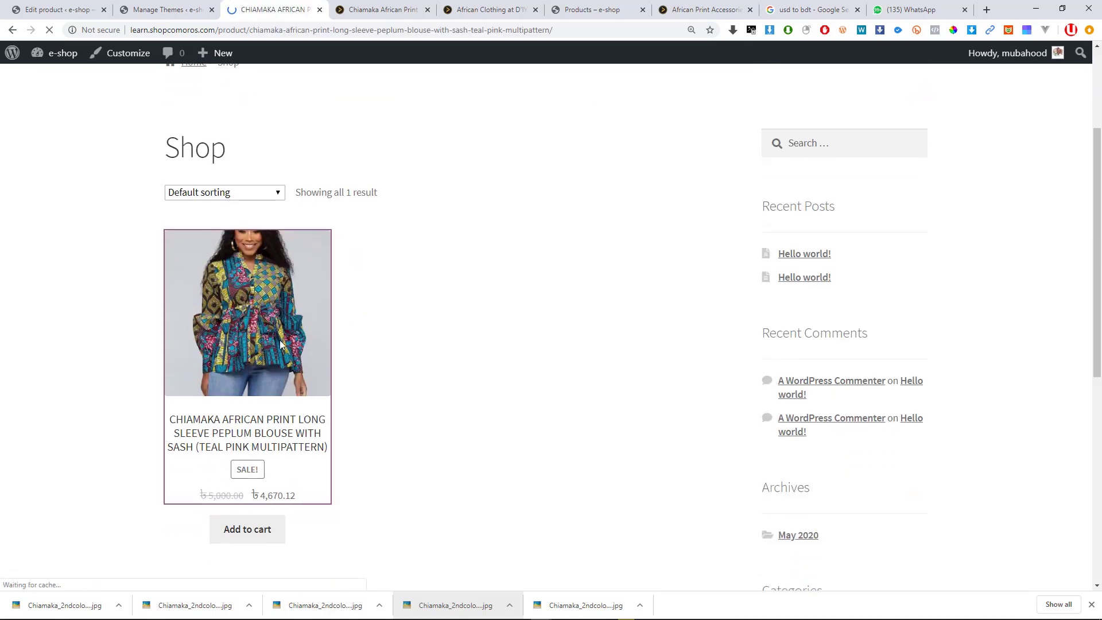
scroll(522, 368, "down", 2)
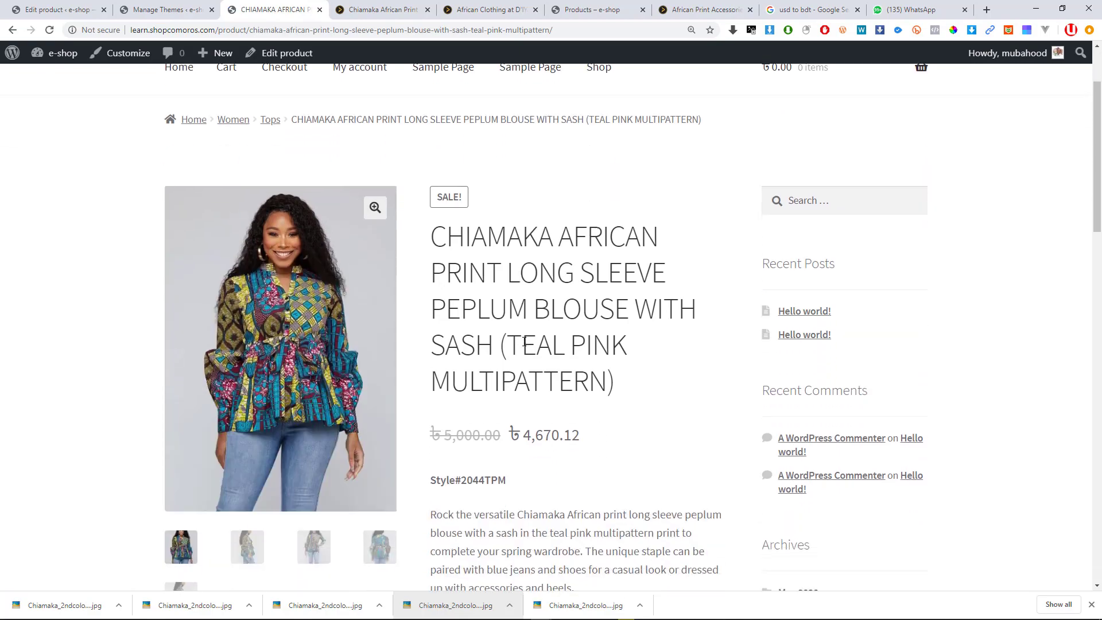
left_click(375, 208)
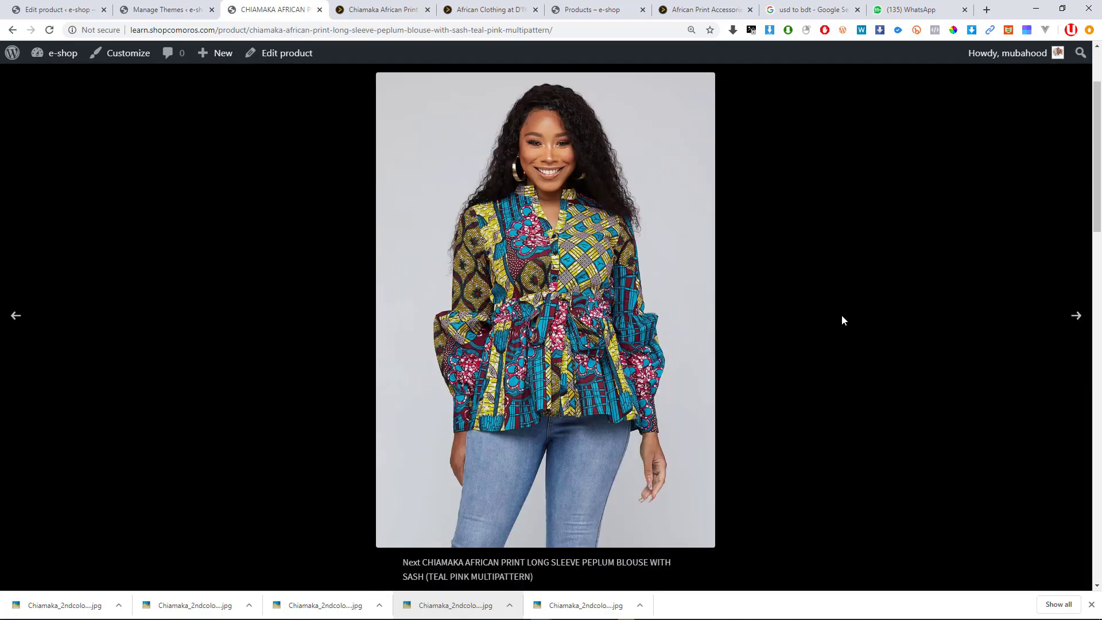
left_click_drag(437, 313, 402, 315)
left_click_drag(678, 311, 459, 313)
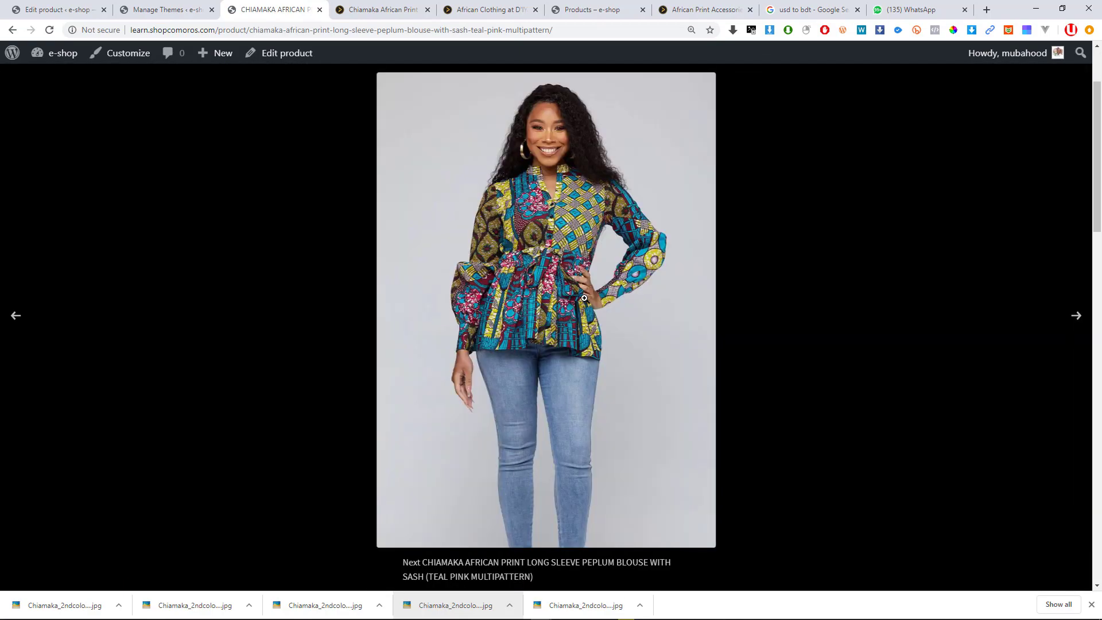
left_click(588, 299)
Examine the blouse's short description, stock status, SKU, categories and tags on the product page.
scroll(978, 240, "down", 4)
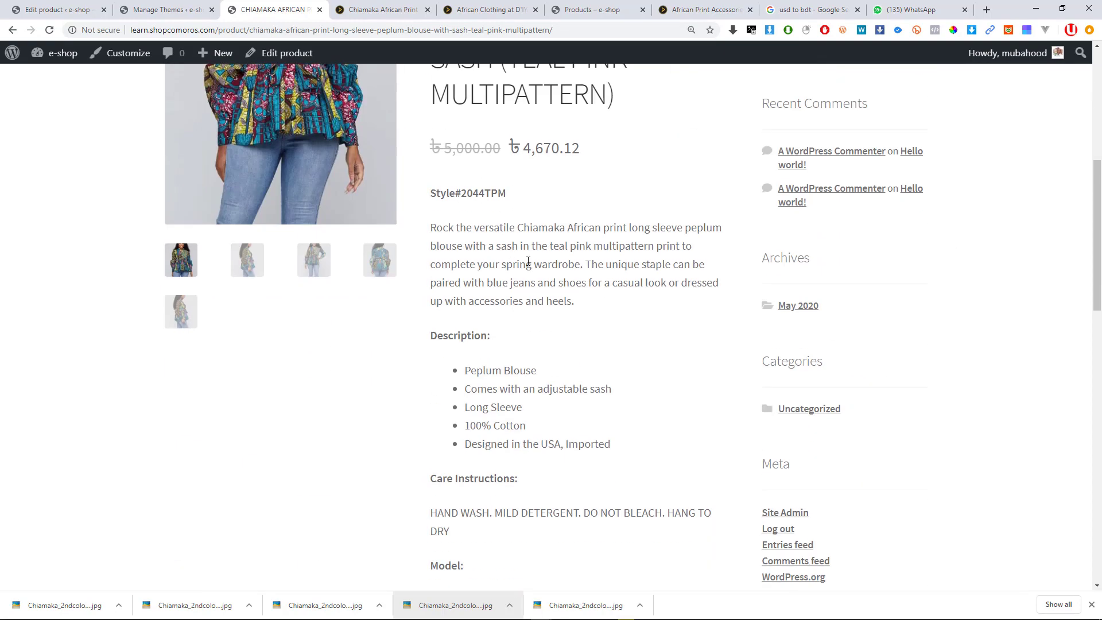
scroll(550, 412, "down", 7)
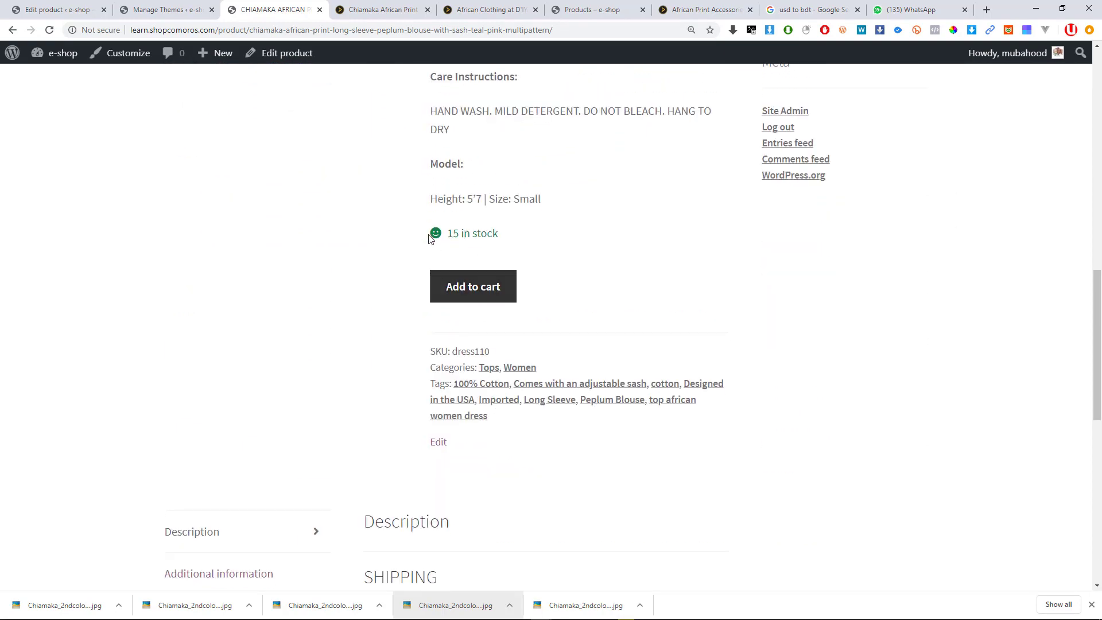
left_click_drag(428, 235, 463, 234)
left_click(510, 234)
left_click_drag(503, 240, 447, 240)
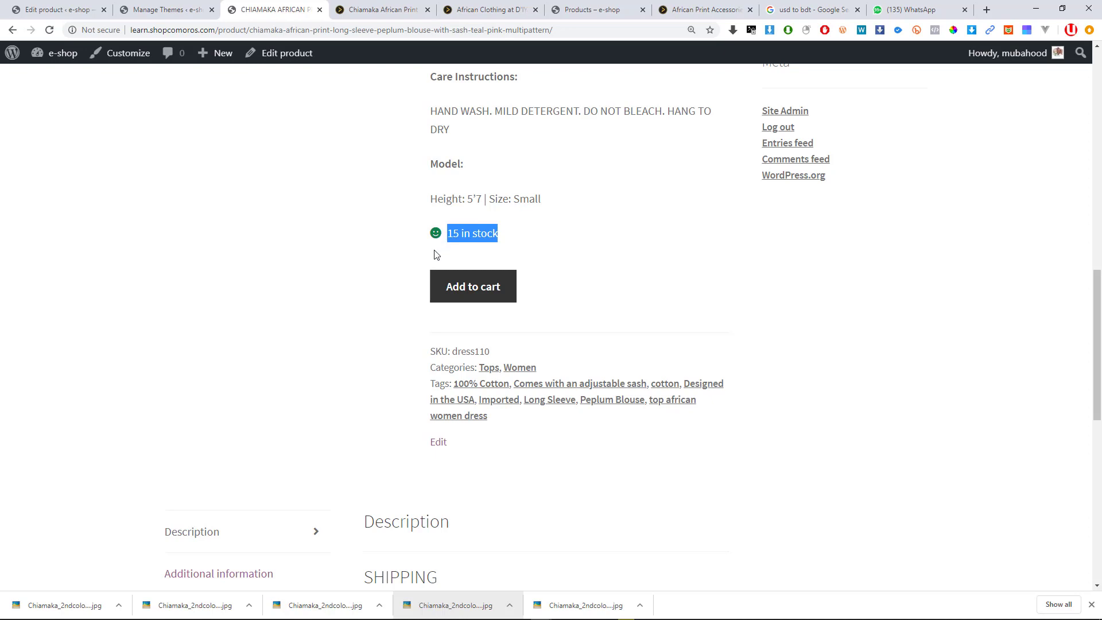
scroll(455, 269, "down", 3)
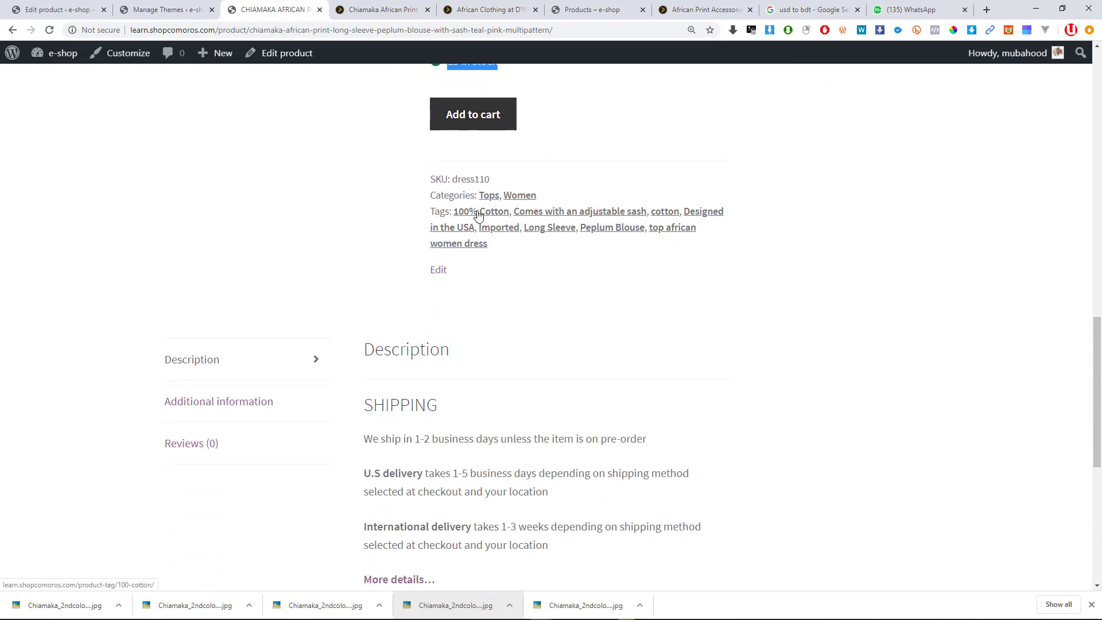
scroll(287, 367, "down", 1)
scroll(270, 345, "down", 1)
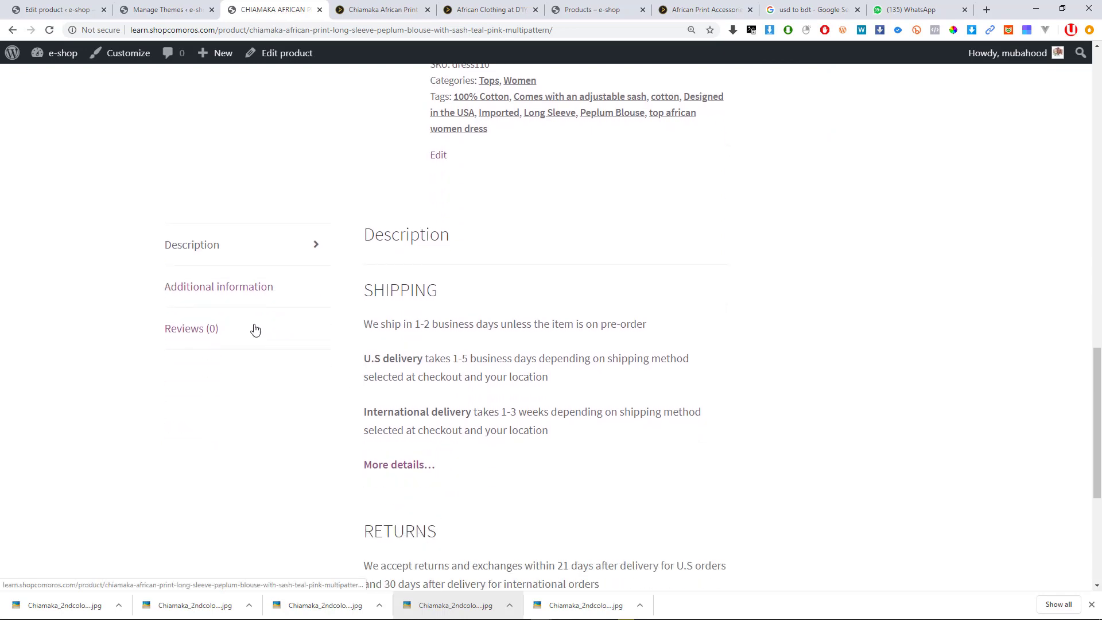
View the blouse's additional information and reviews, and return to its description.
left_click(230, 288)
left_click(215, 325)
left_click(220, 301)
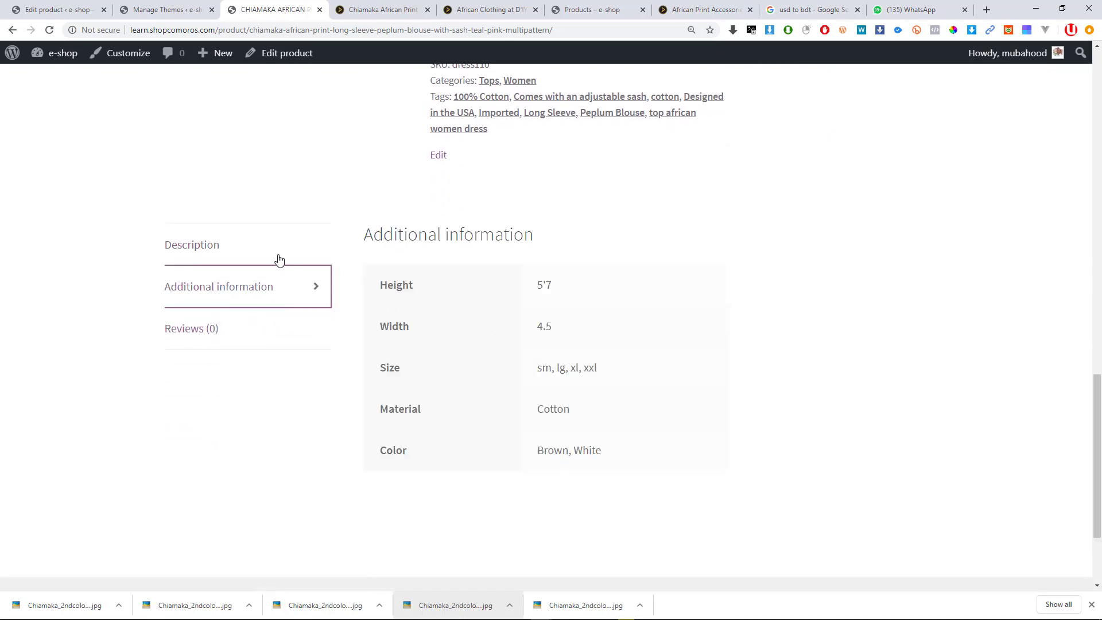
left_click(248, 329)
left_click(243, 253)
Check the shipping and returns text and footer of the product page, and open the store's home page.
scroll(605, 374, "down", 5)
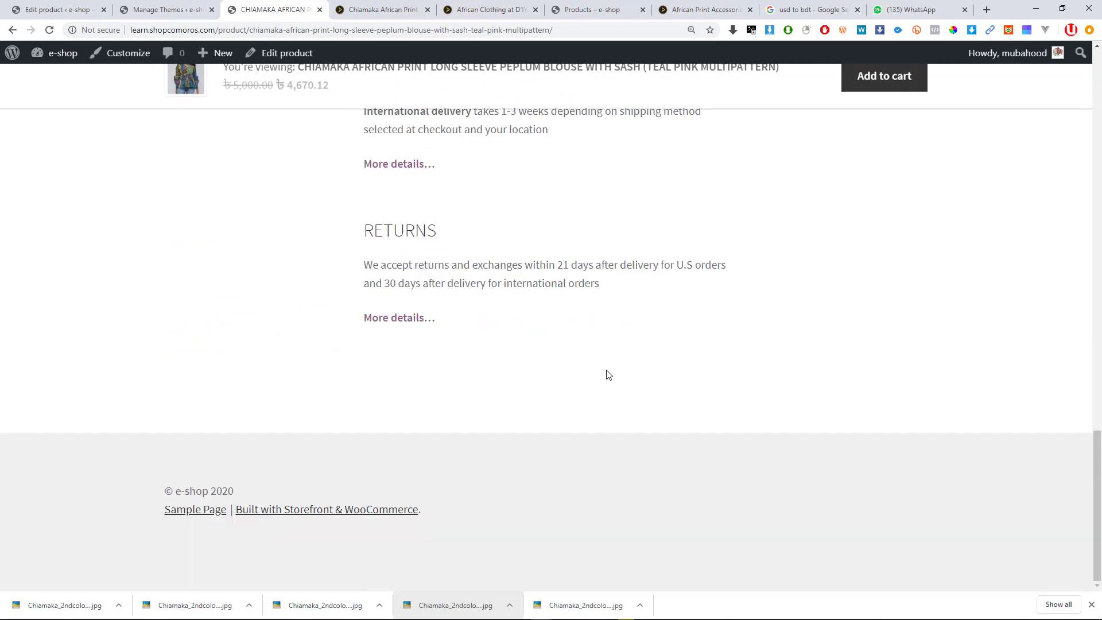
scroll(474, 386, "up", 8)
scroll(475, 386, "down", 7)
scroll(563, 283, "down", 1)
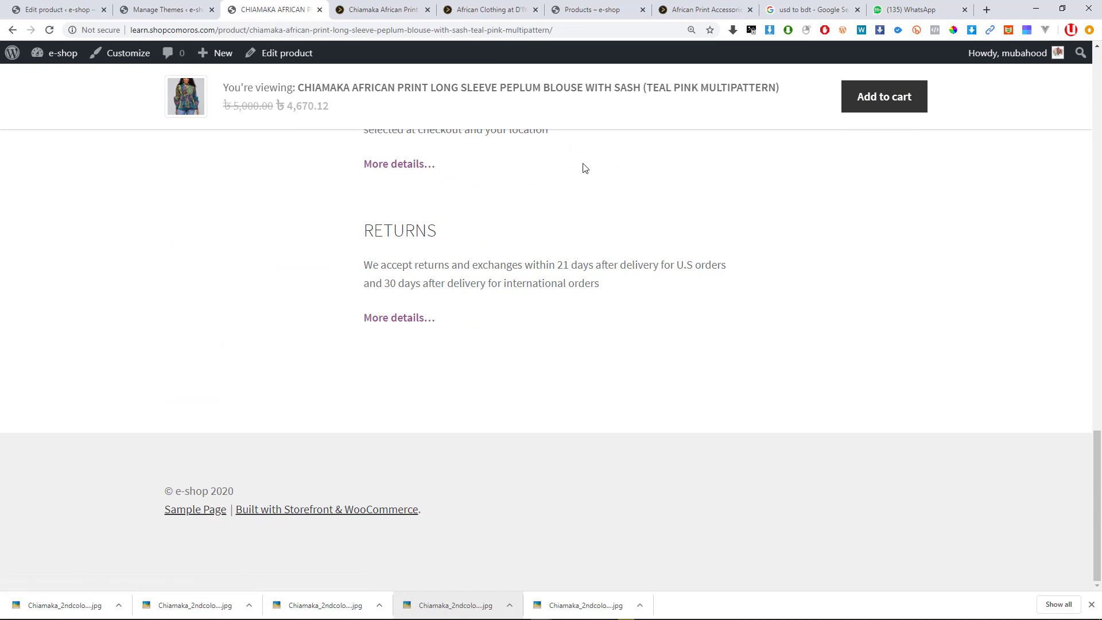
scroll(475, 342, "up", 15)
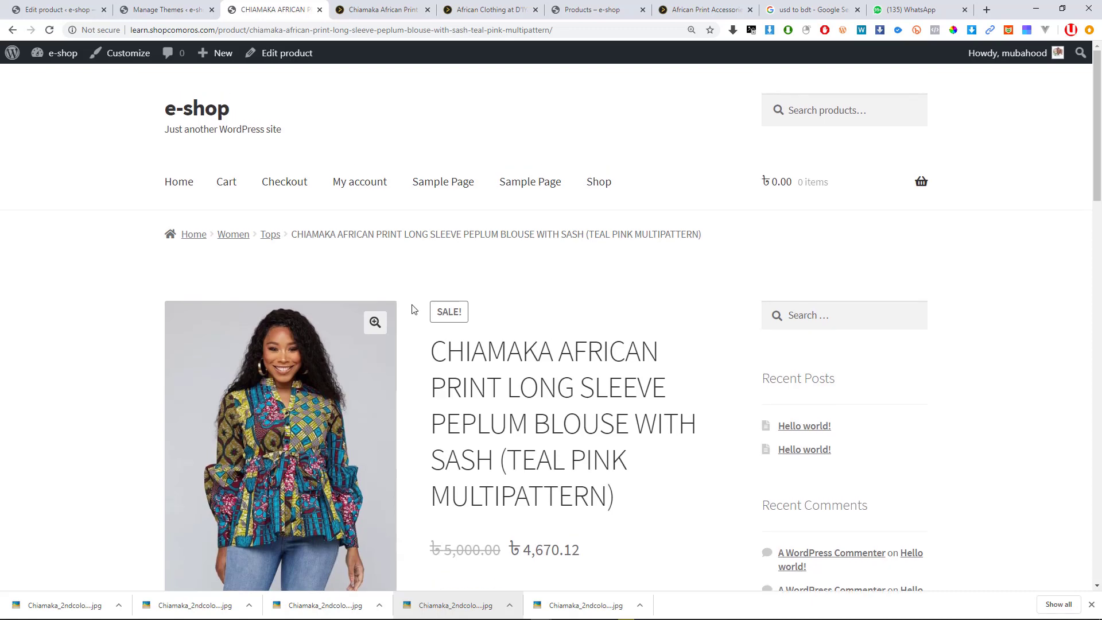
left_click(185, 189)
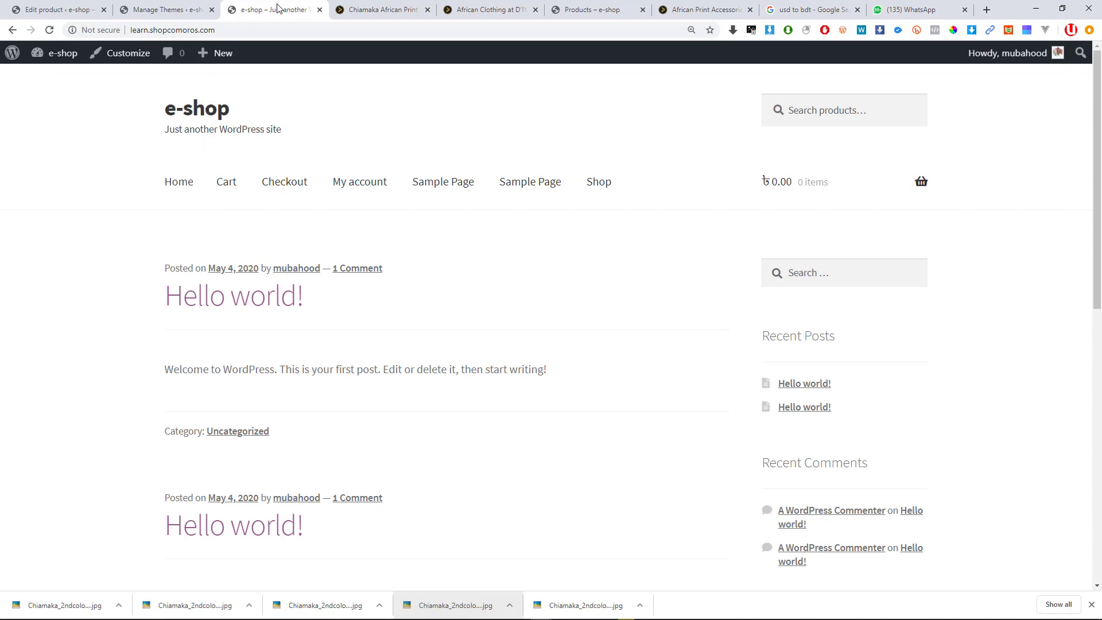
Return to the product editor, start a new product and move its browser tab next to the D'IYANU product tab.
left_click(63, 4)
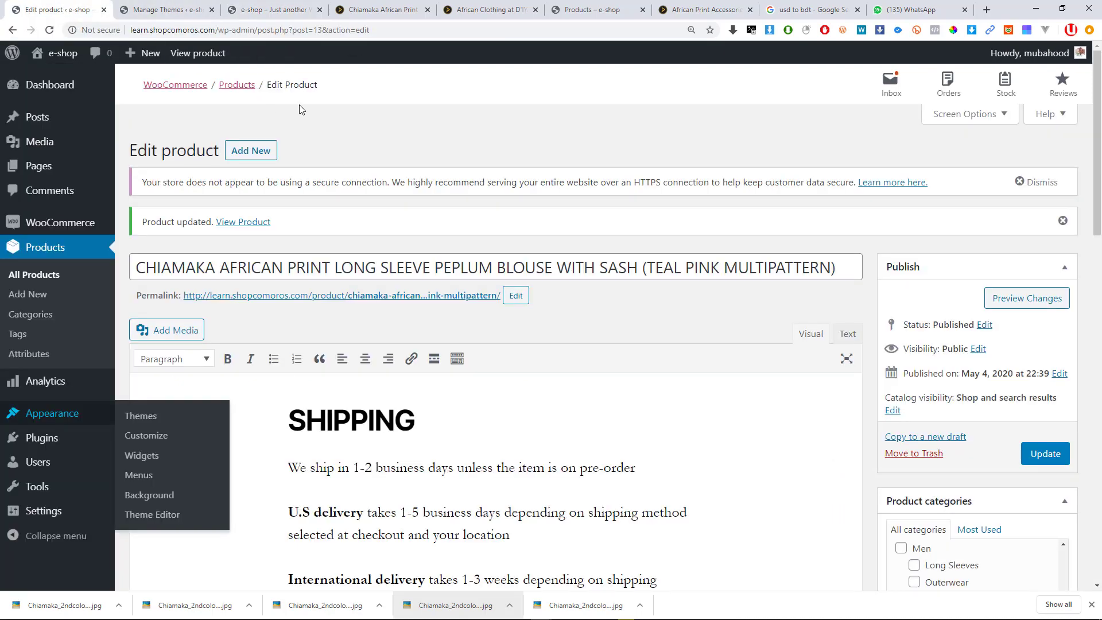
left_click(250, 151)
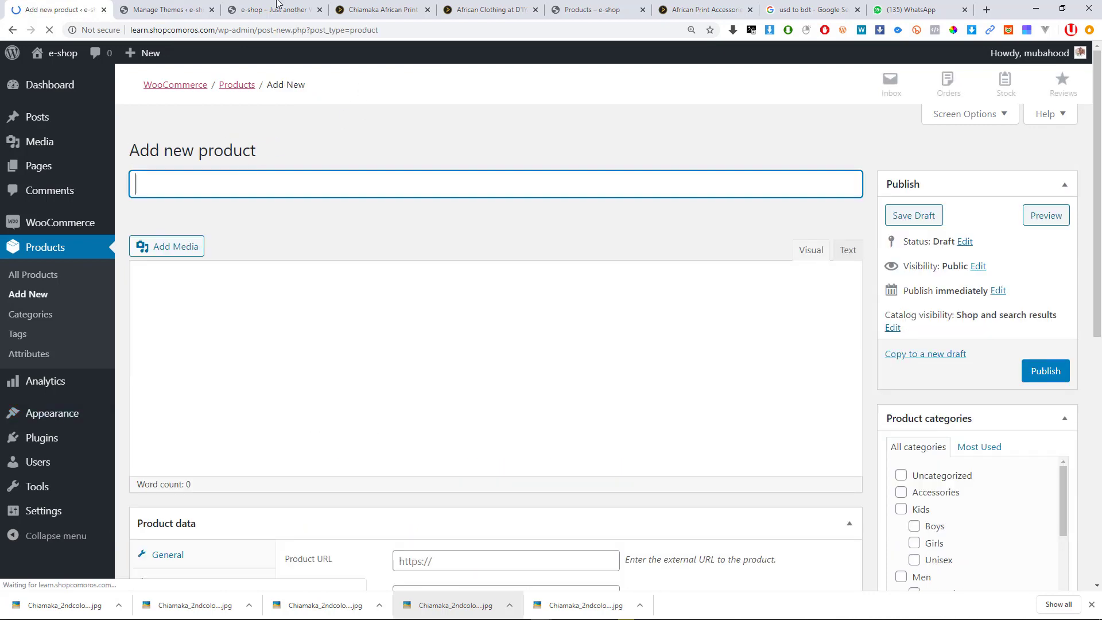
left_click_drag(220, 5, 290, 6)
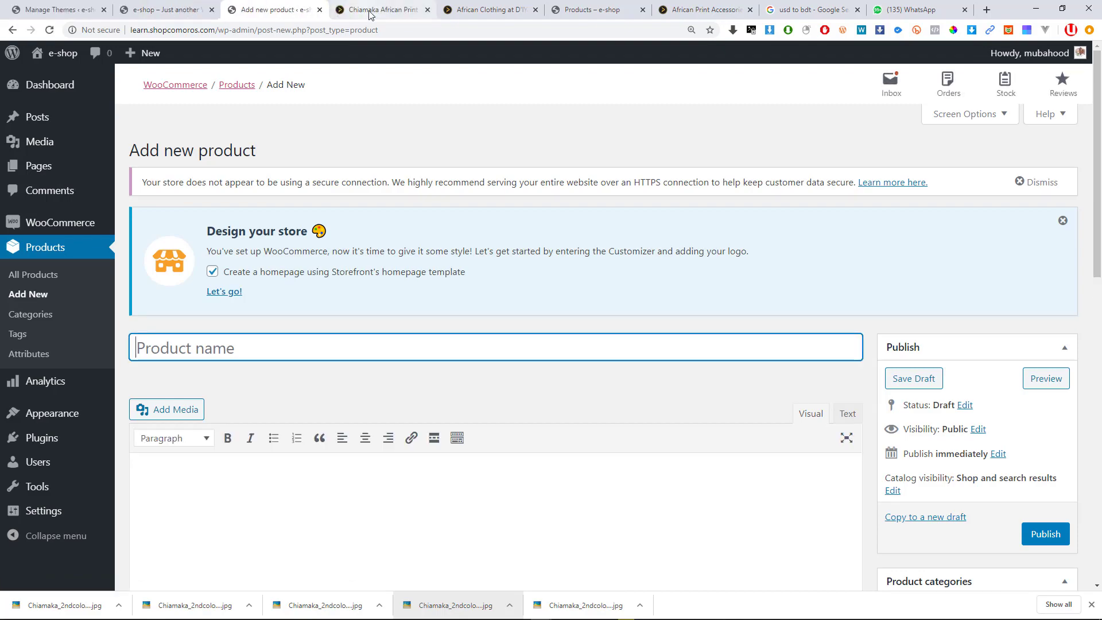
Switch to the D'IYANU blouse page and open that site's kids' clothing collection.
left_click(379, 10)
scroll(586, 374, "up", 5)
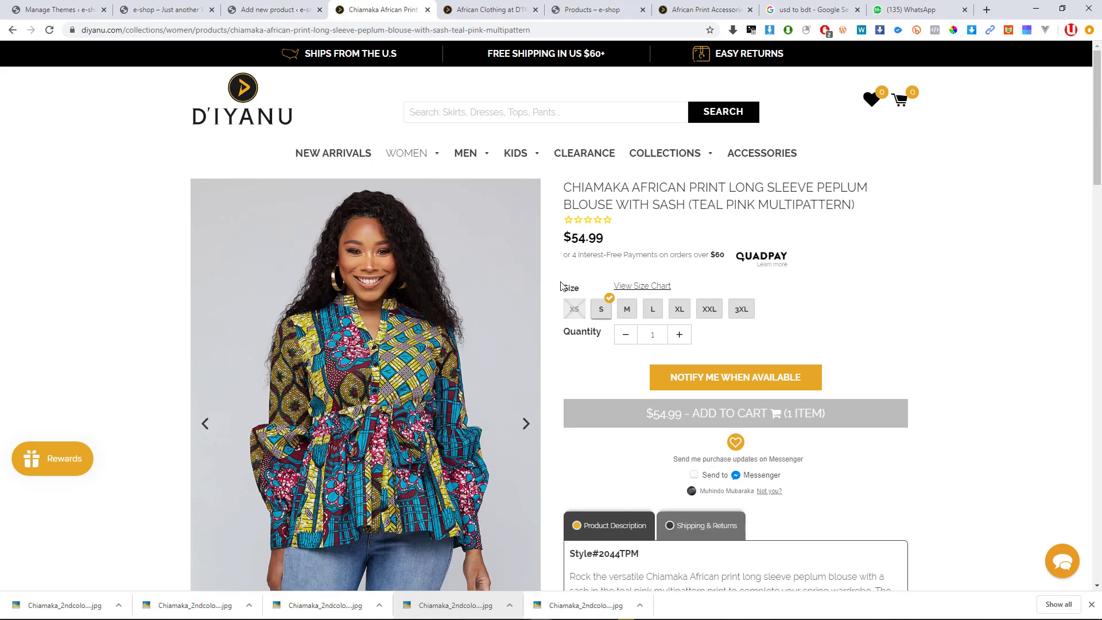
scroll(805, 361, "down", 4)
scroll(684, 294, "up", 4)
mouse_move(516, 154)
left_click(513, 183)
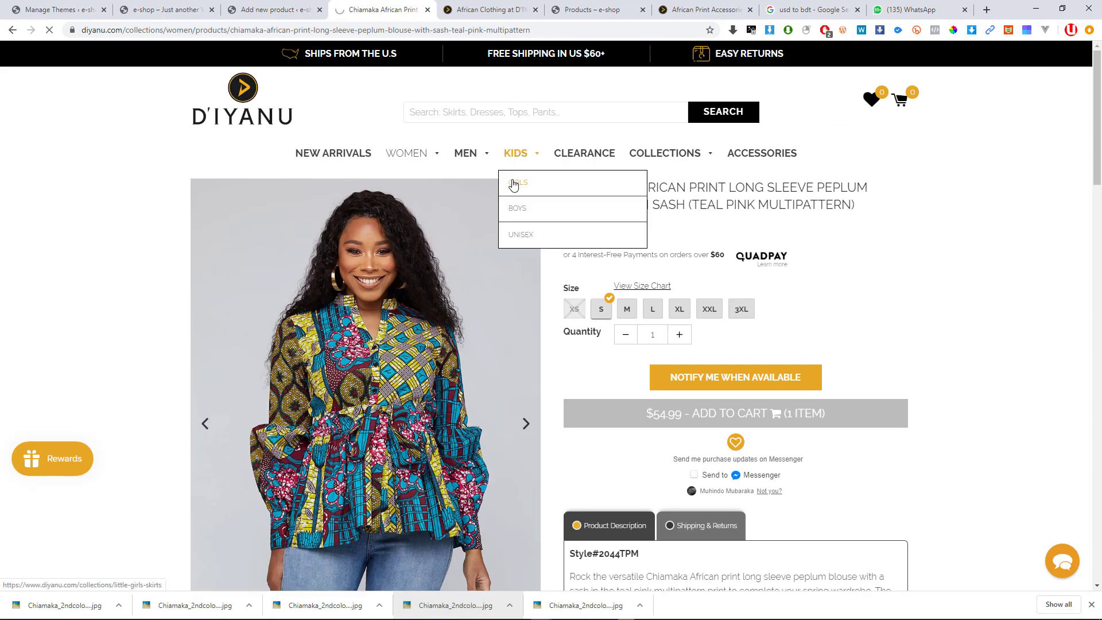
mouse_move(468, 153)
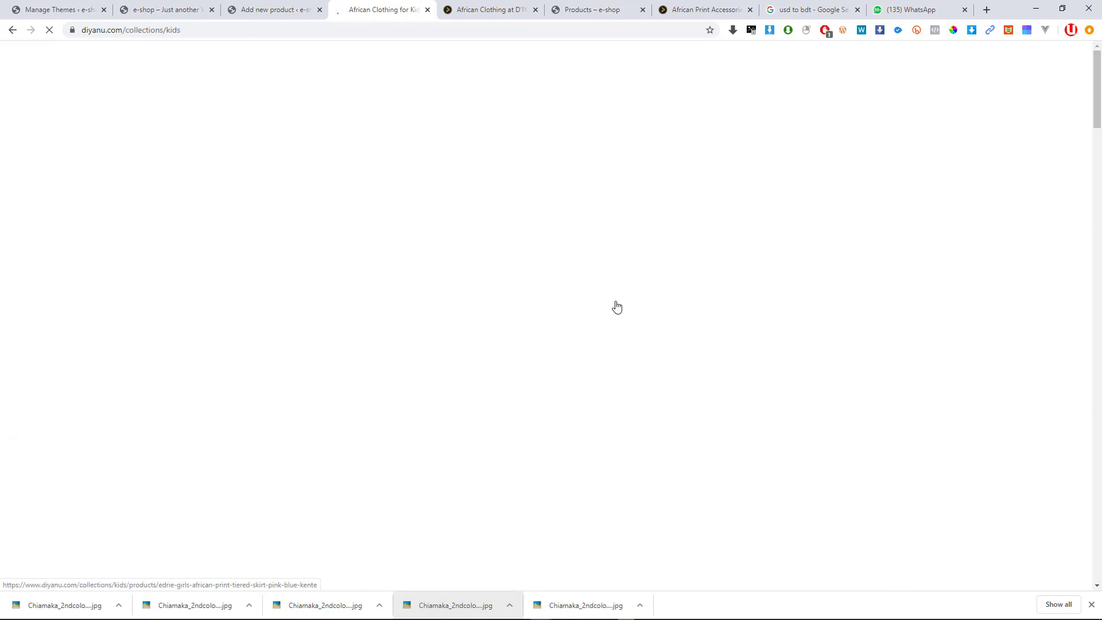
Open the Edrie Girls' African Print Tiered Skirt (Pink Blue Kente) from the kids' collection and copy its product title.
scroll(620, 313, "down", 3)
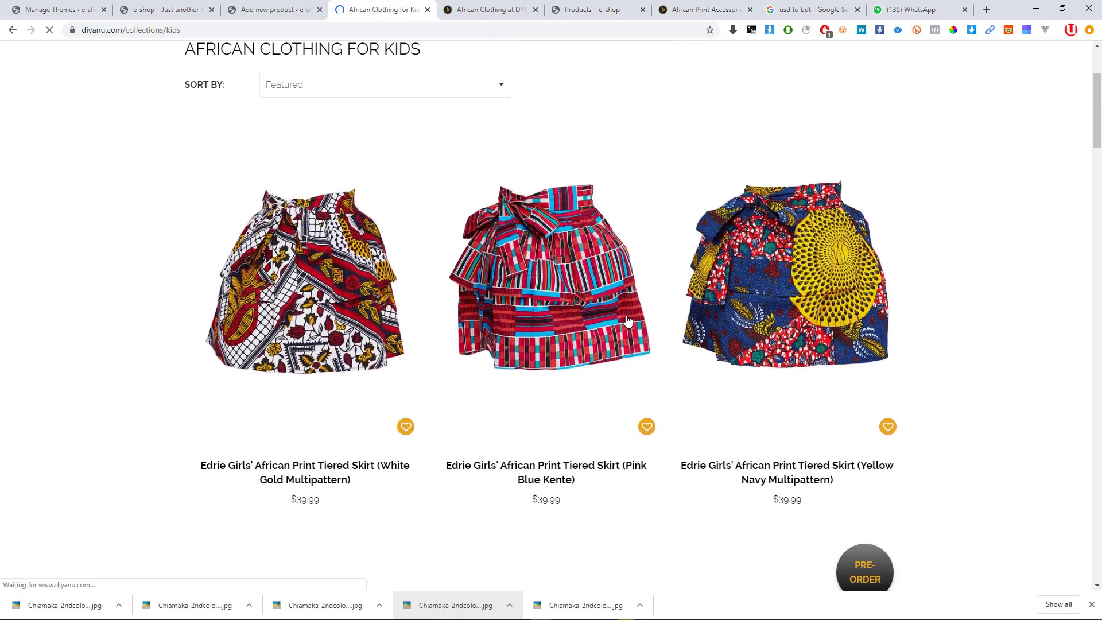
scroll(630, 321, "down", 6)
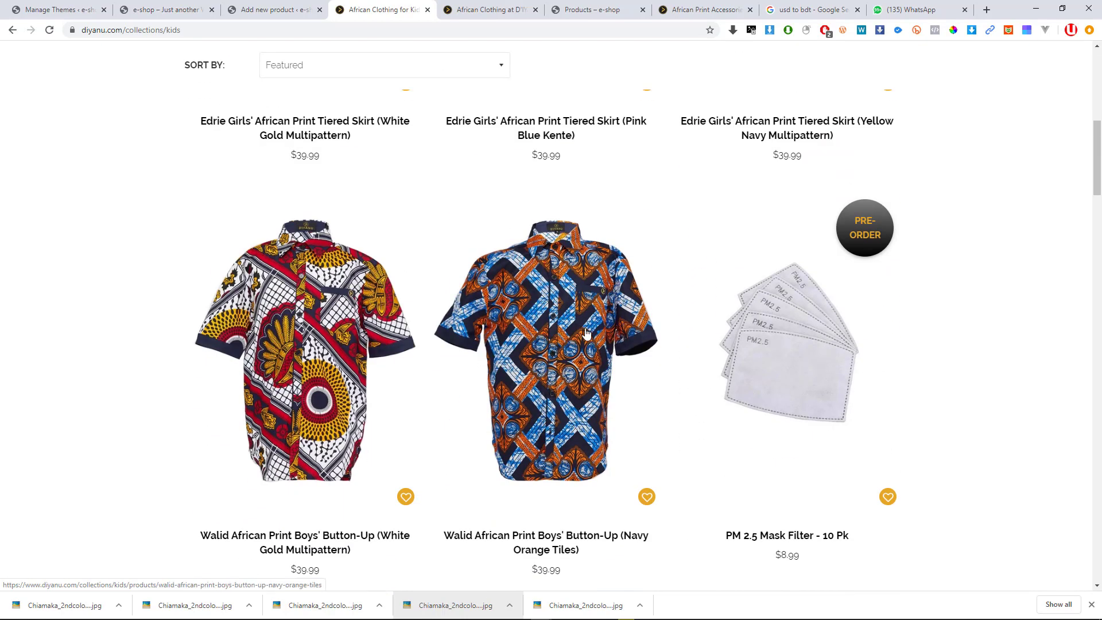
scroll(428, 344, "up", 3)
scroll(481, 328, "up", 4)
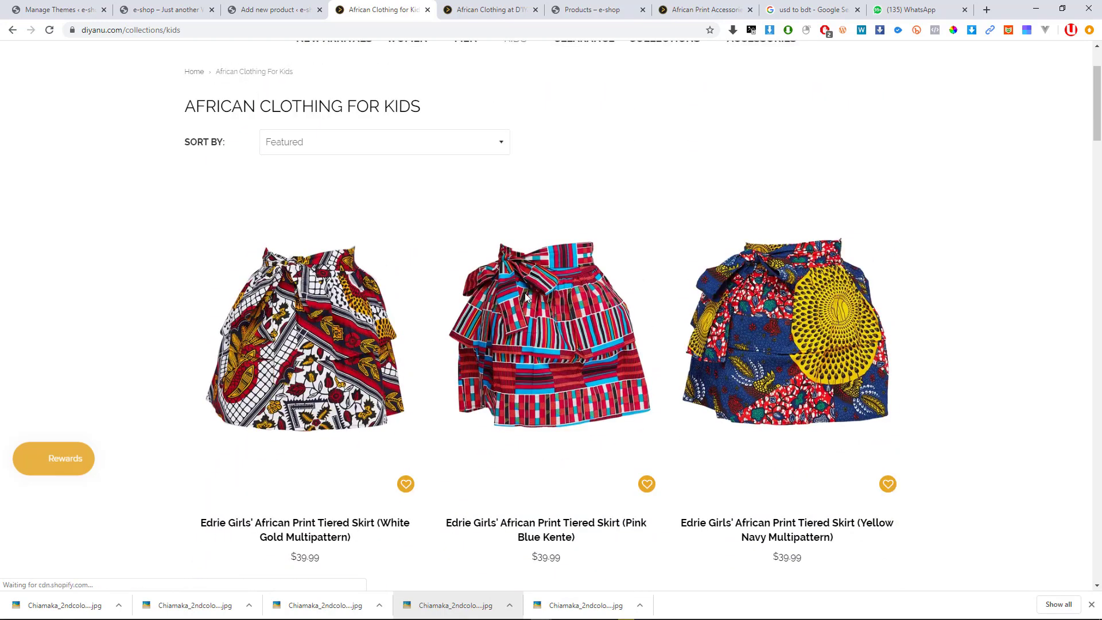
left_click(546, 304)
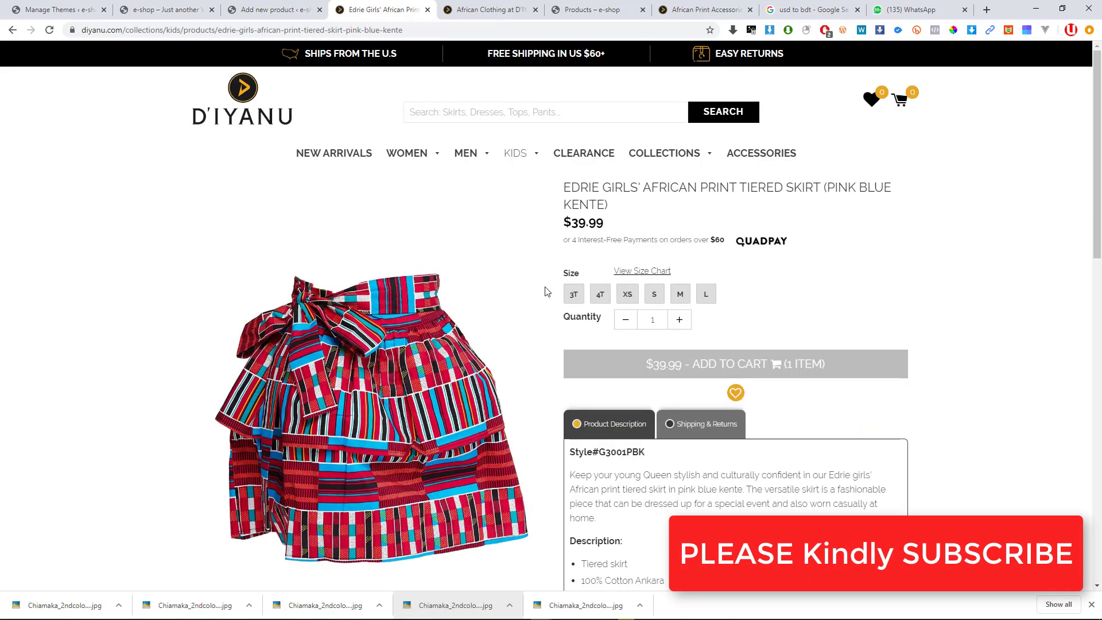
left_click_drag(621, 206, 557, 193)
key("ctrl+c")
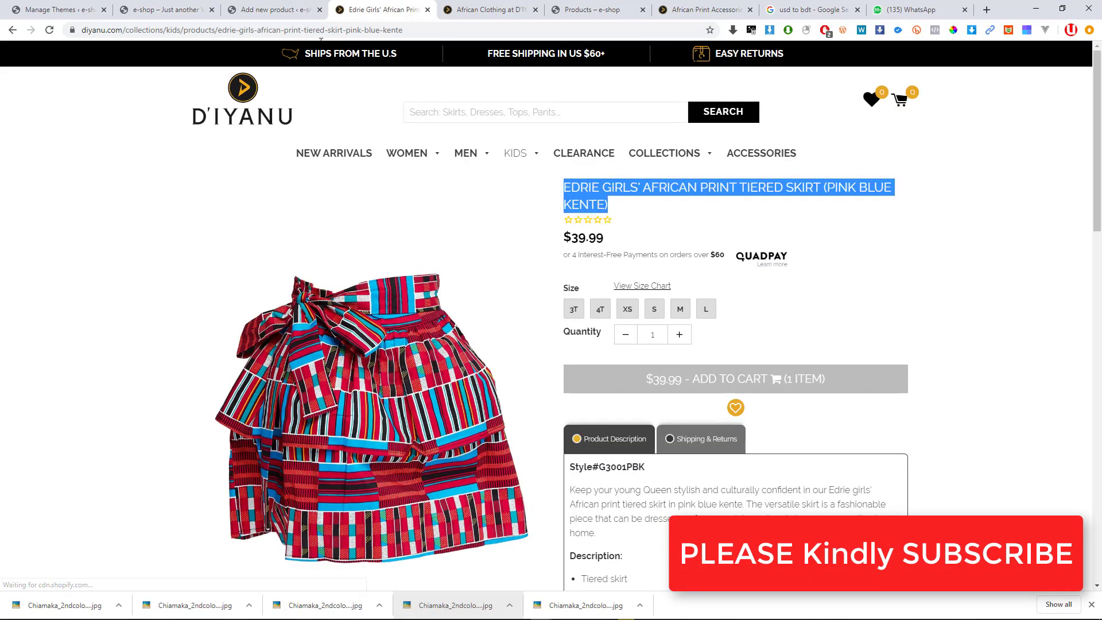
Name the new product in the store's product editor "EDRIE GIRLS' AFRICAN PRINT TIERED SKIRT (PINK BLUE KENTE)" using the copied title.
left_click(284, 6)
left_click(323, 347)
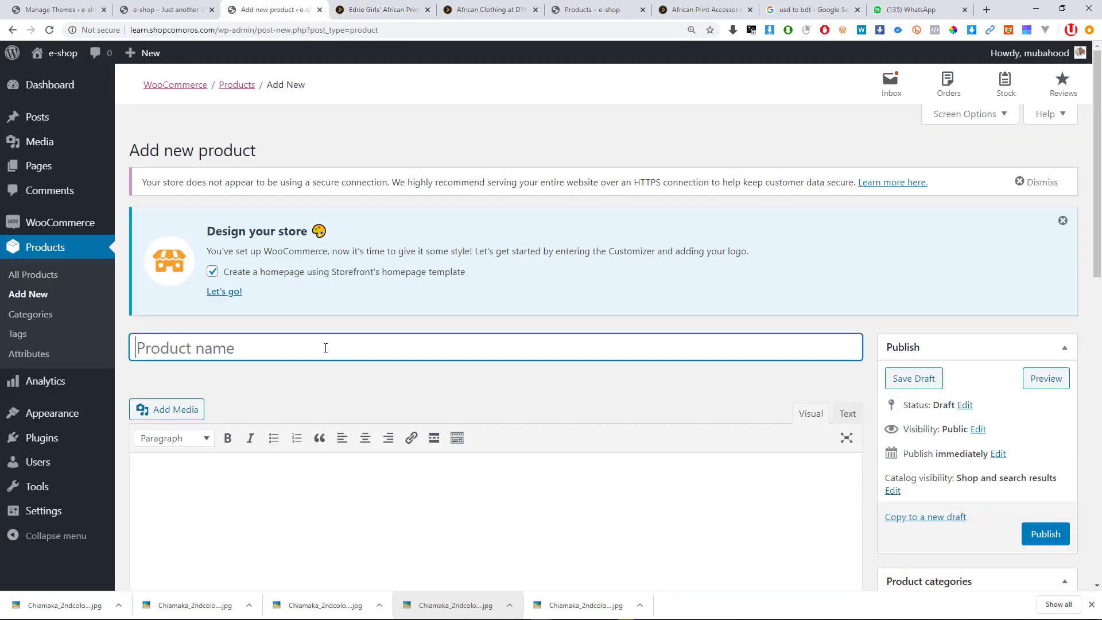
key("ctrl+v")
Save the enlarged skirt photo from the D'IYANU product page as g3001-3_1000x.webp in the woo folder, and close the image viewer.
left_click(380, 9)
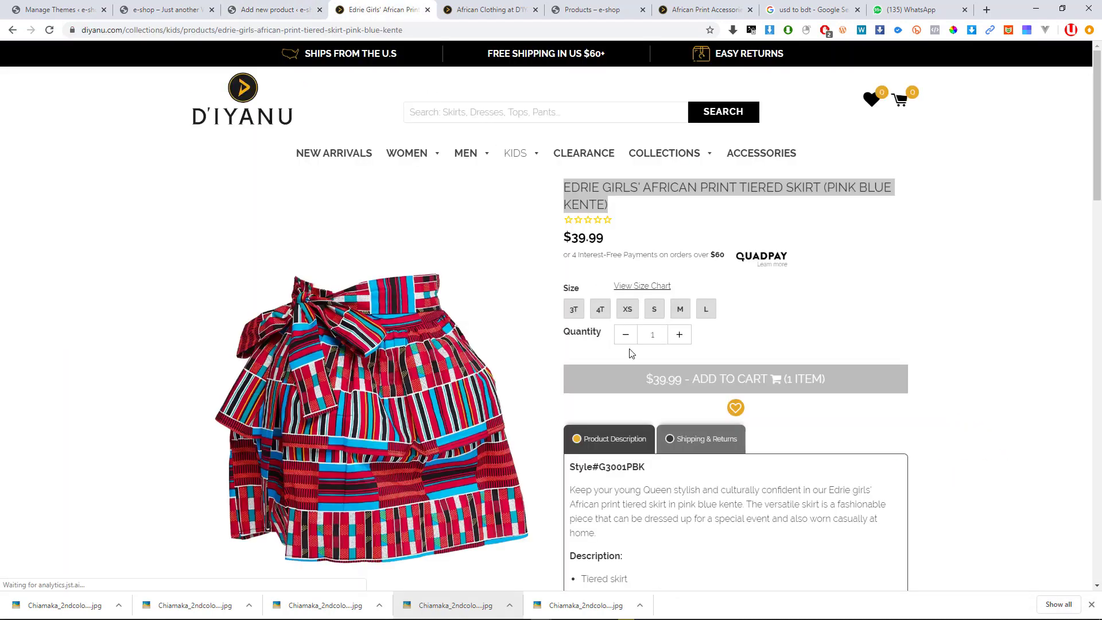
scroll(630, 352, "down", 2)
left_click(312, 262)
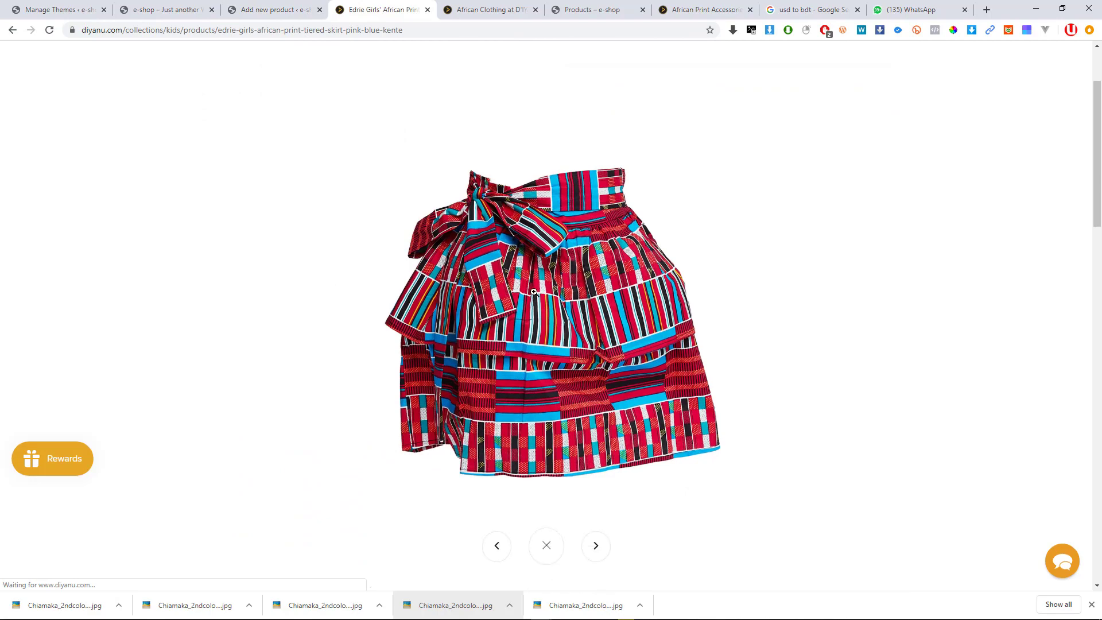
right_click(534, 291)
left_click(569, 312)
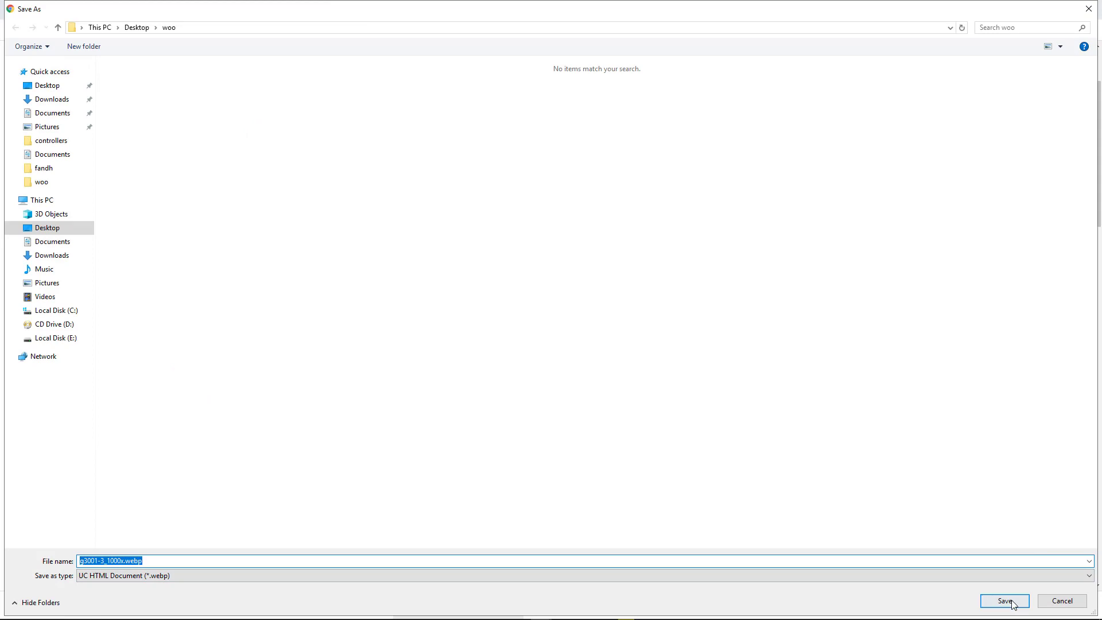
left_click(1014, 599)
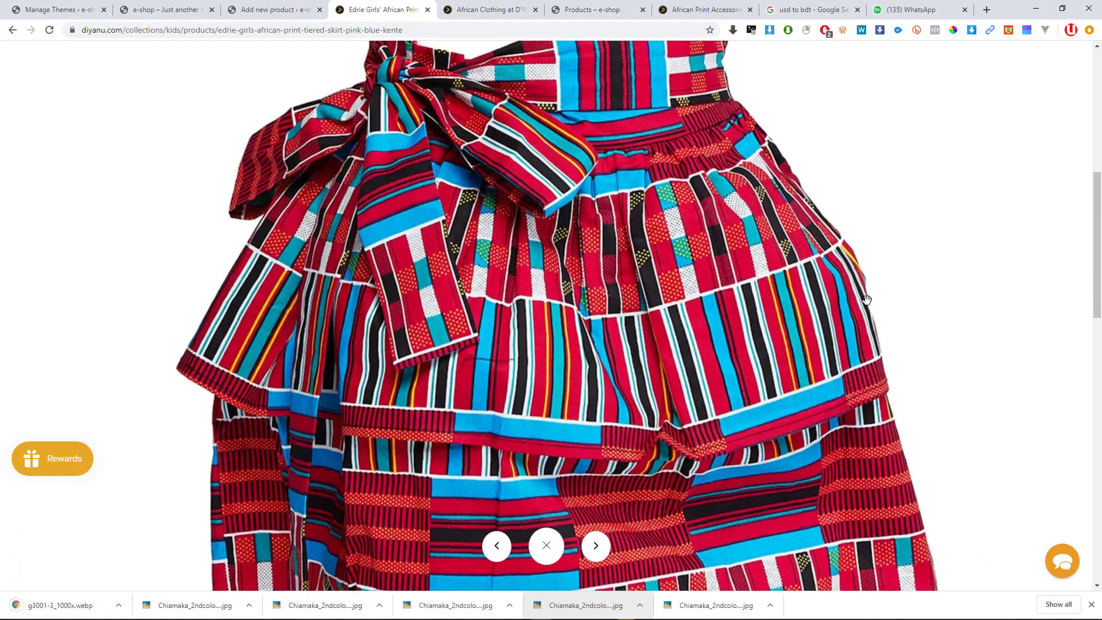
key("Escape")
scroll(384, 118, "up", 5)
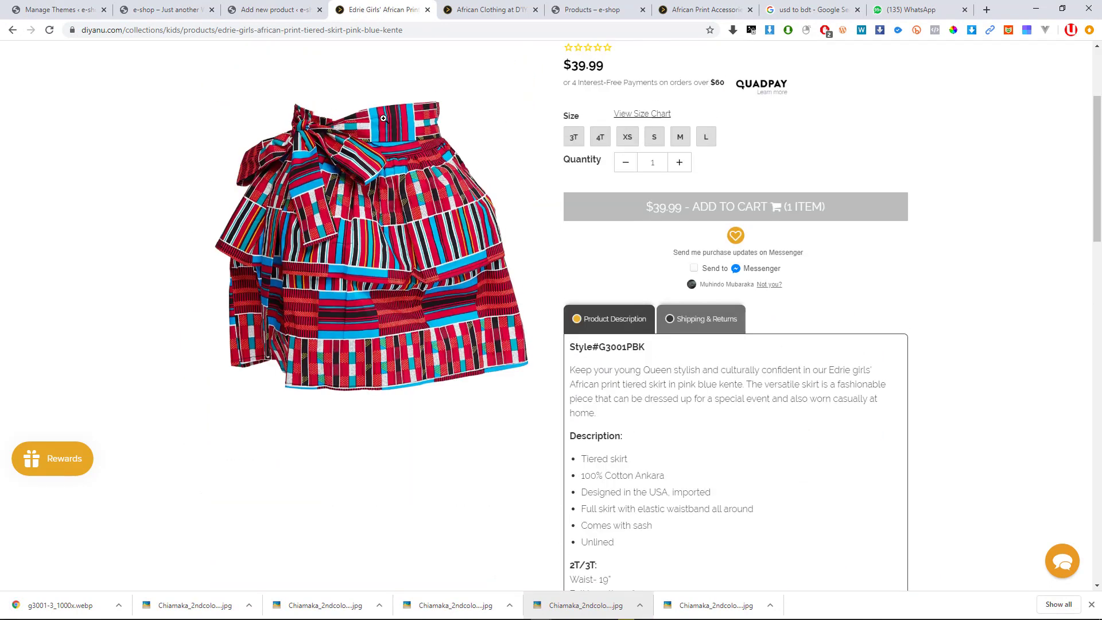
Return to the store's home page and look over its header, posts and sidebar.
left_click(273, 9)
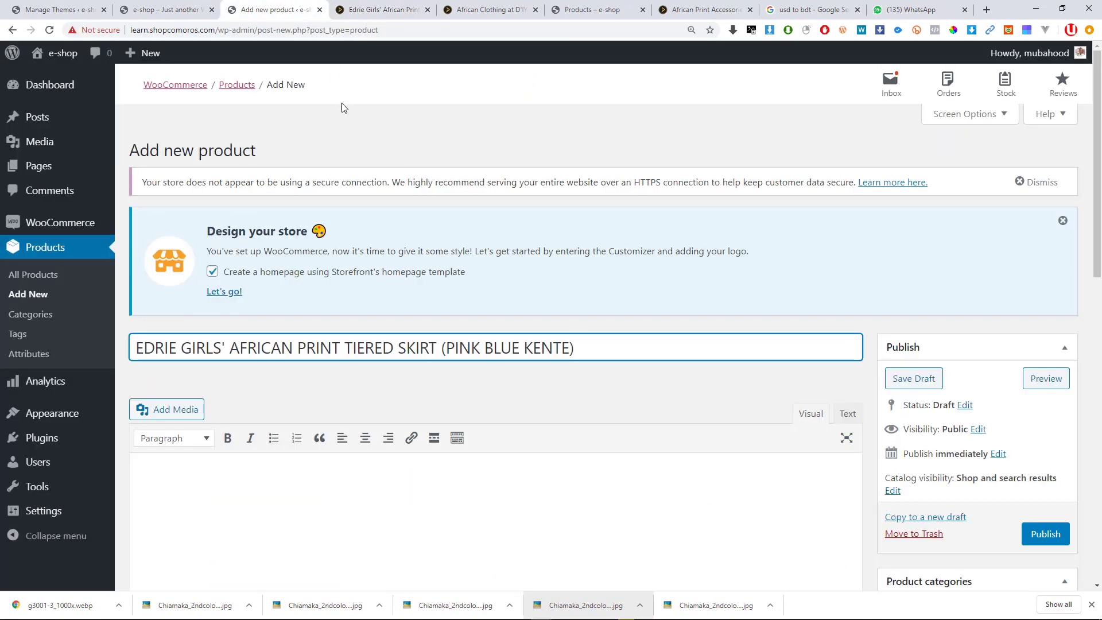
left_click(162, 9)
scroll(384, 329, "down", 3)
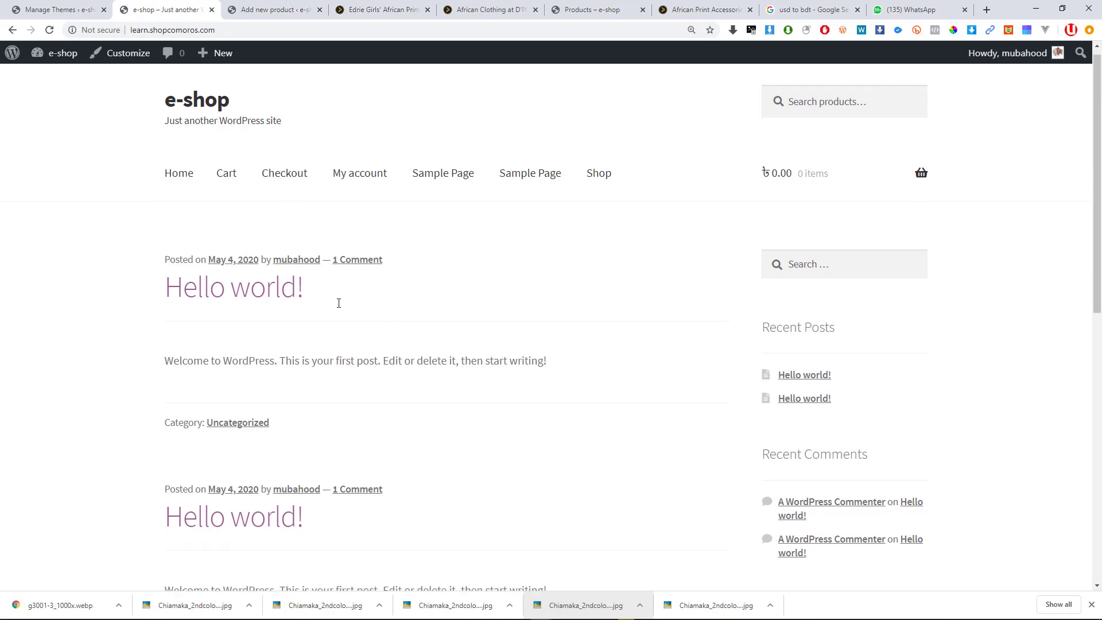
scroll(307, 322, "up", 2)
scroll(304, 315, "up", 1)
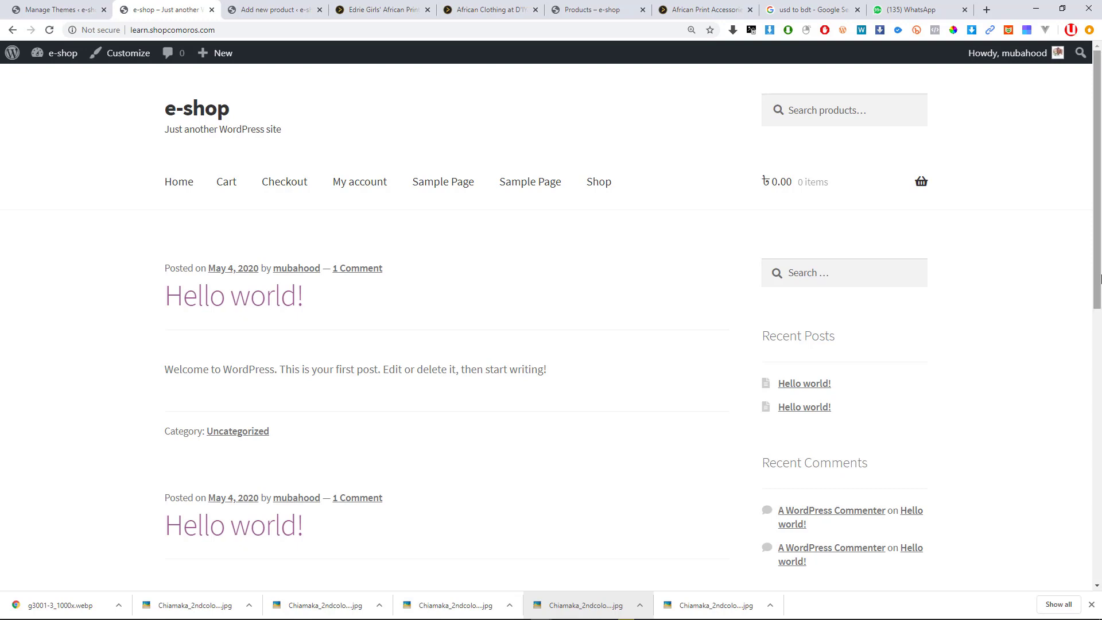
Open the store's Shop page and examine the blouse listing, its sale price, the sidebar and the footer.
left_click(604, 186)
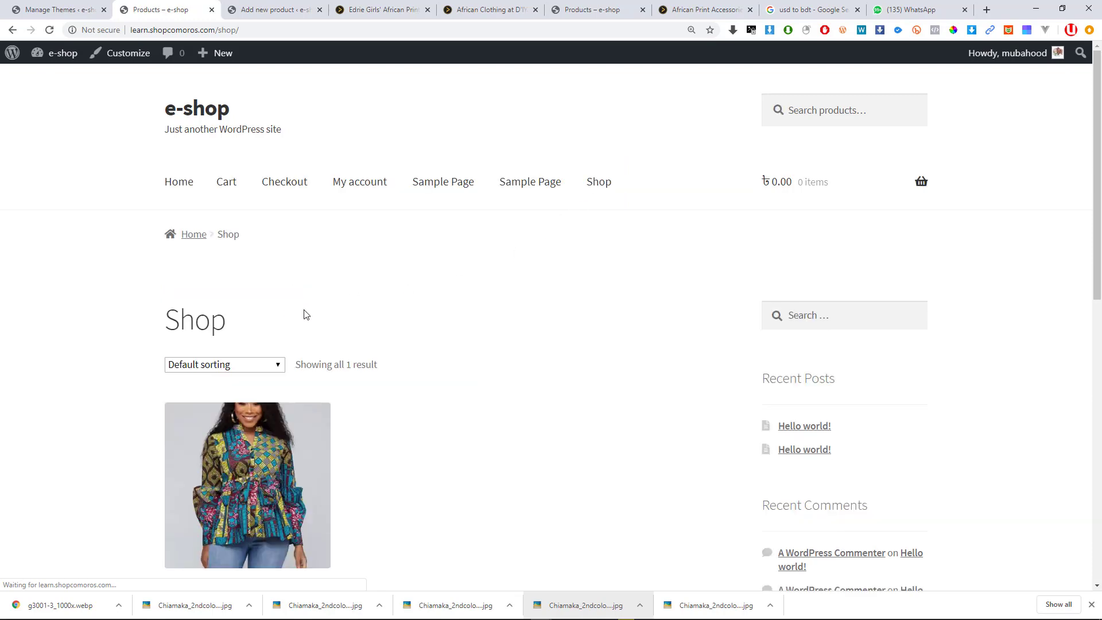
scroll(305, 313, "down", 4)
scroll(308, 321, "up", 1)
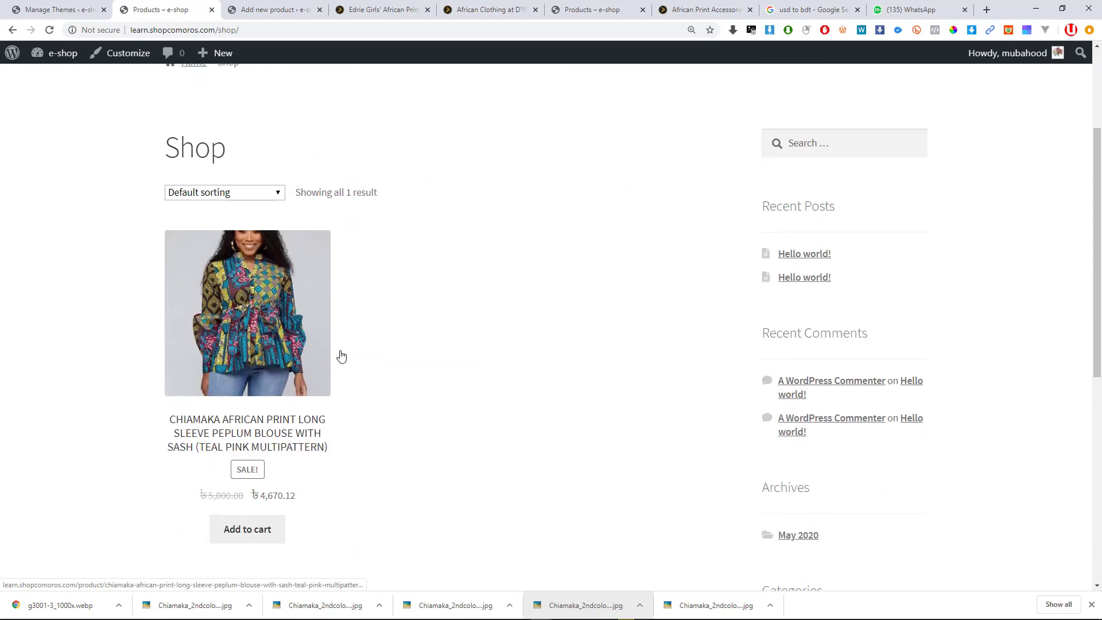
scroll(462, 352, "up", 3)
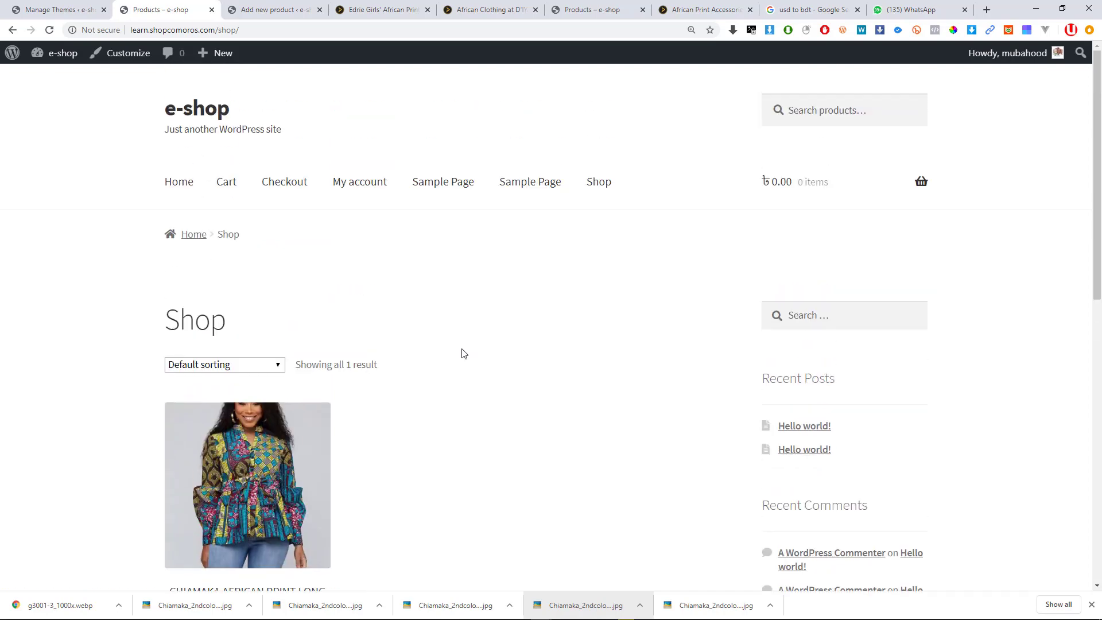
scroll(407, 360, "down", 4)
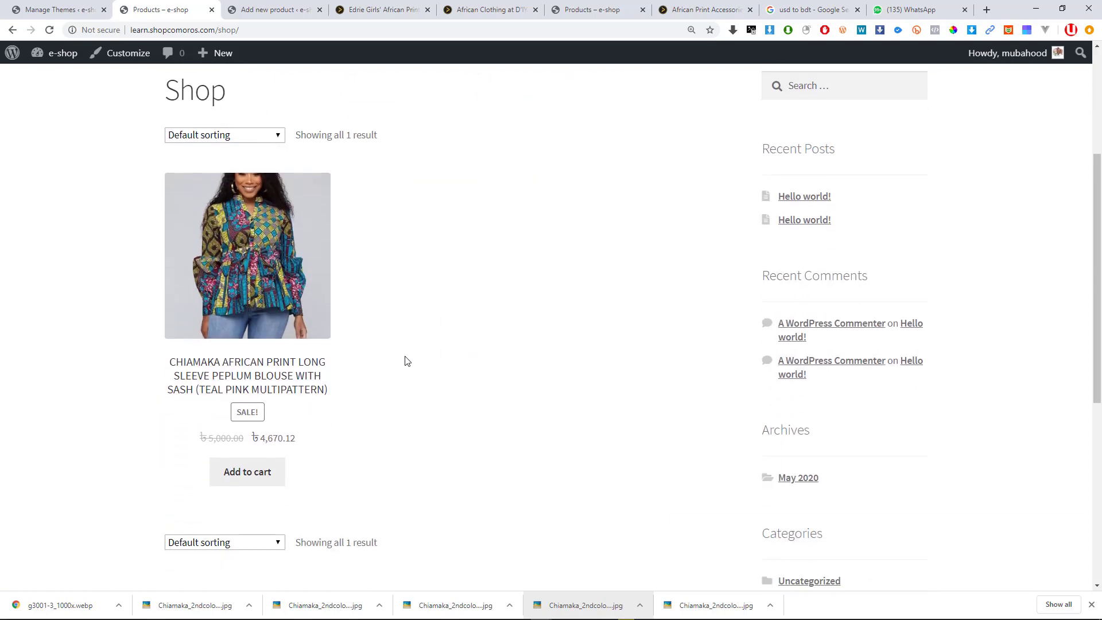
scroll(530, 142, "up", 1)
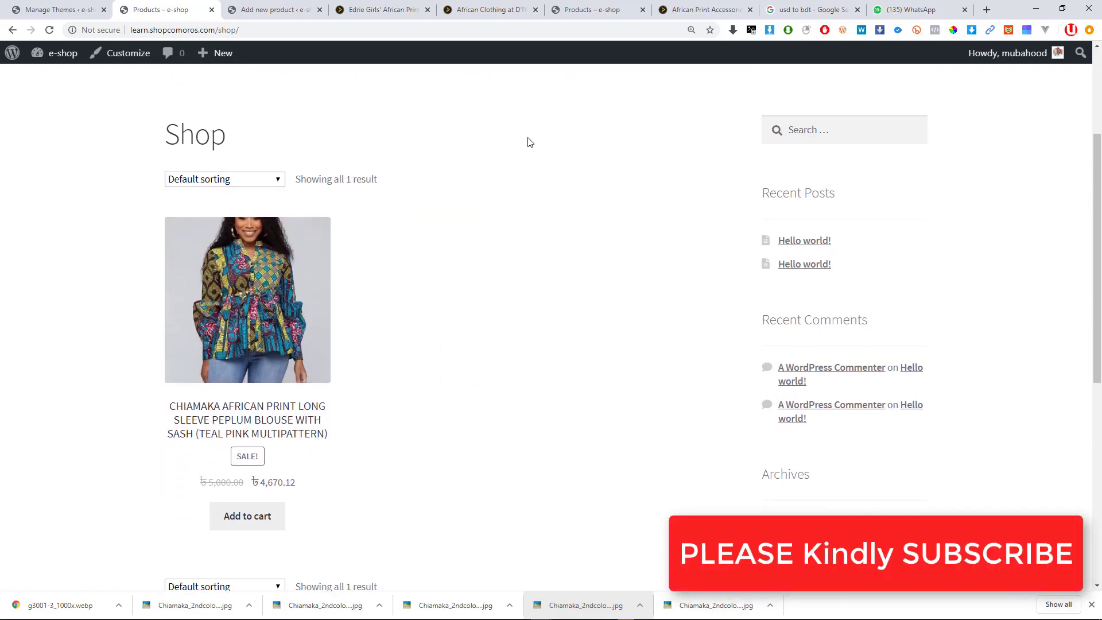
scroll(153, 350, "up", 1)
scroll(214, 381, "down", 2)
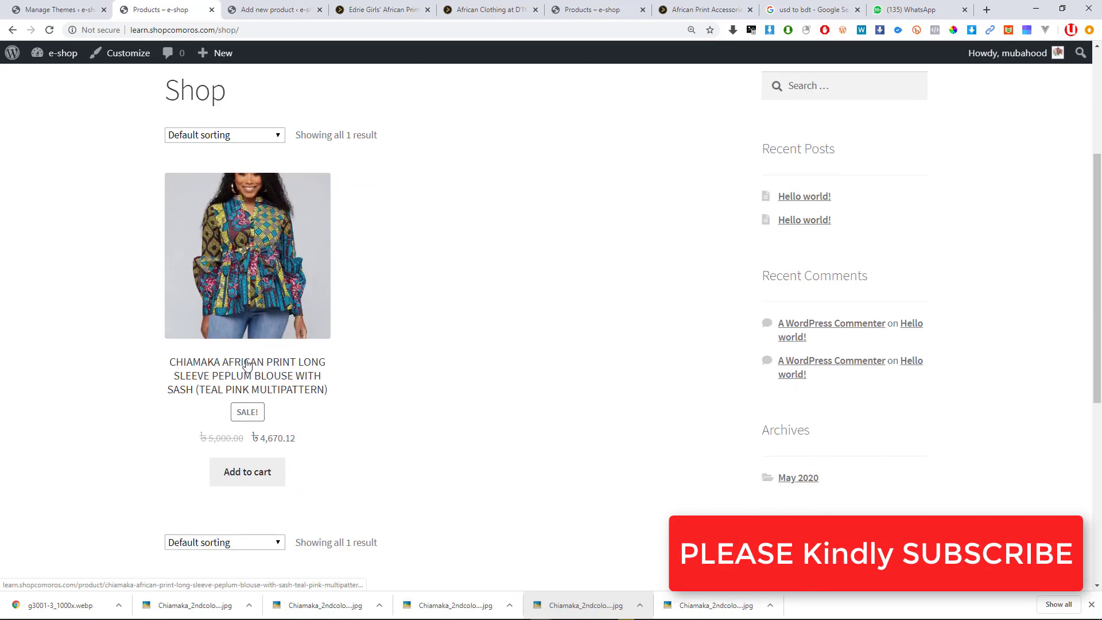
scroll(240, 316, "down", 6)
scroll(241, 321, "up", 6)
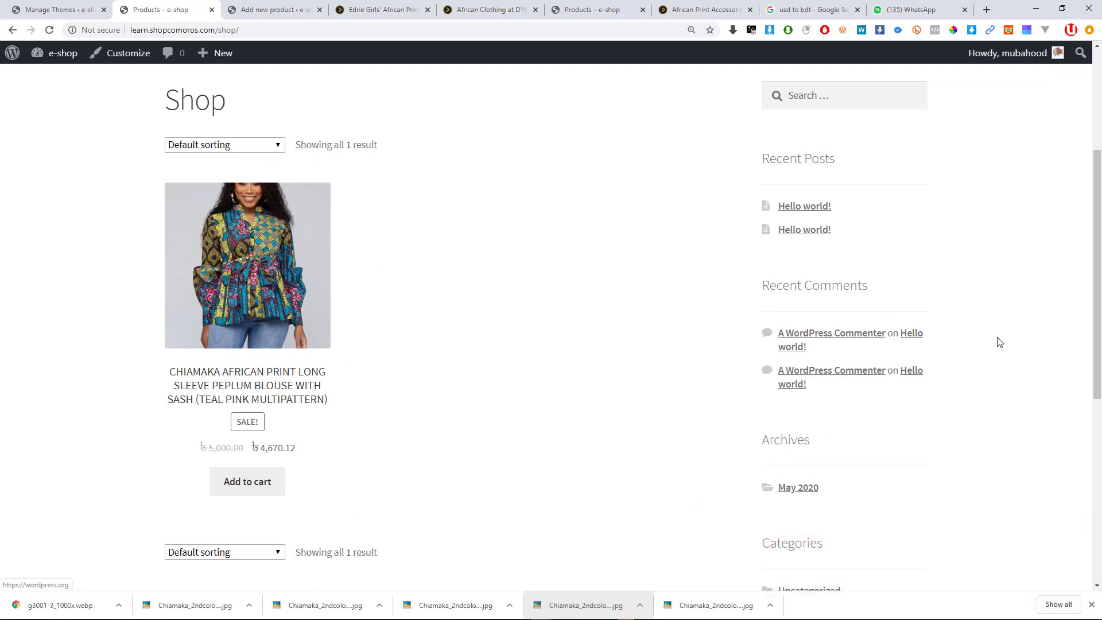
scroll(283, 283, "up", 4)
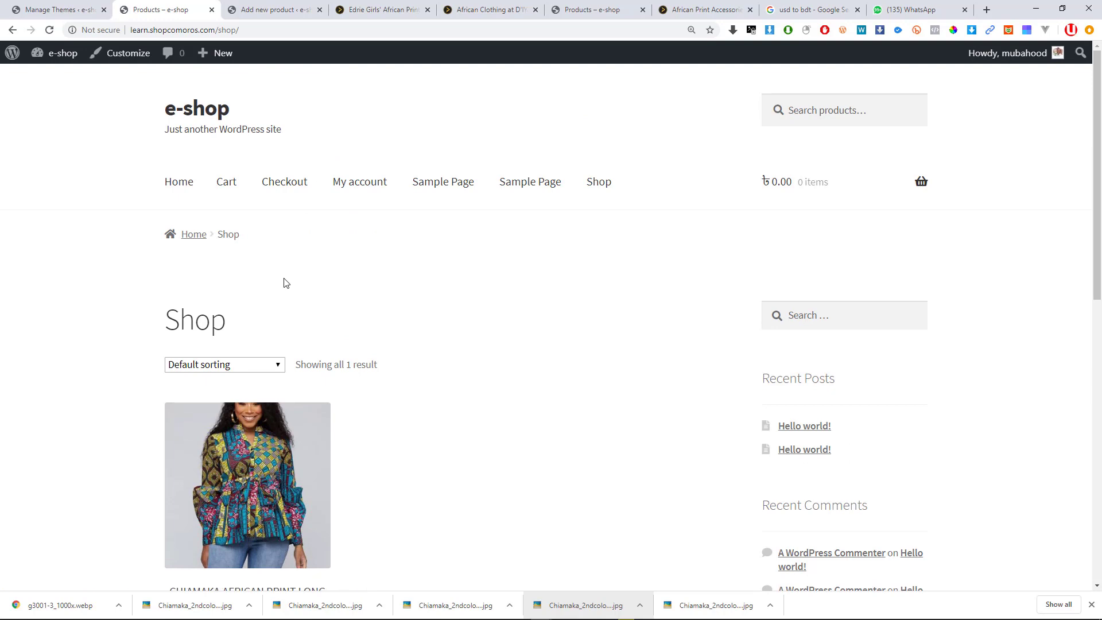
Check which sorting options the Shop page offers for its product listing.
scroll(284, 278, "down", 3)
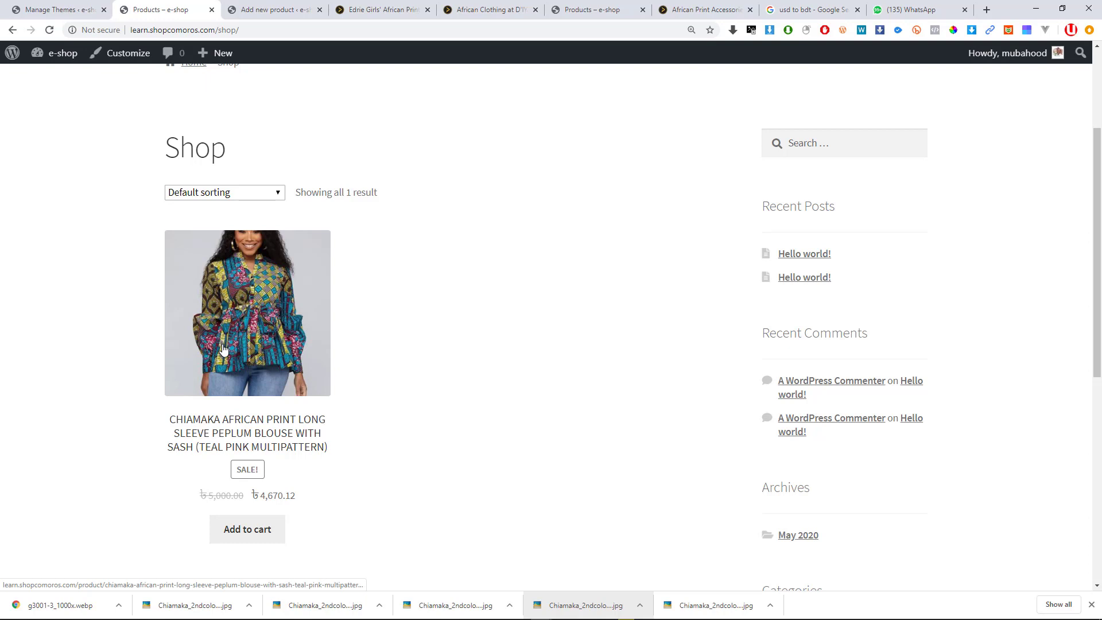
left_click(239, 193)
left_click(69, 253)
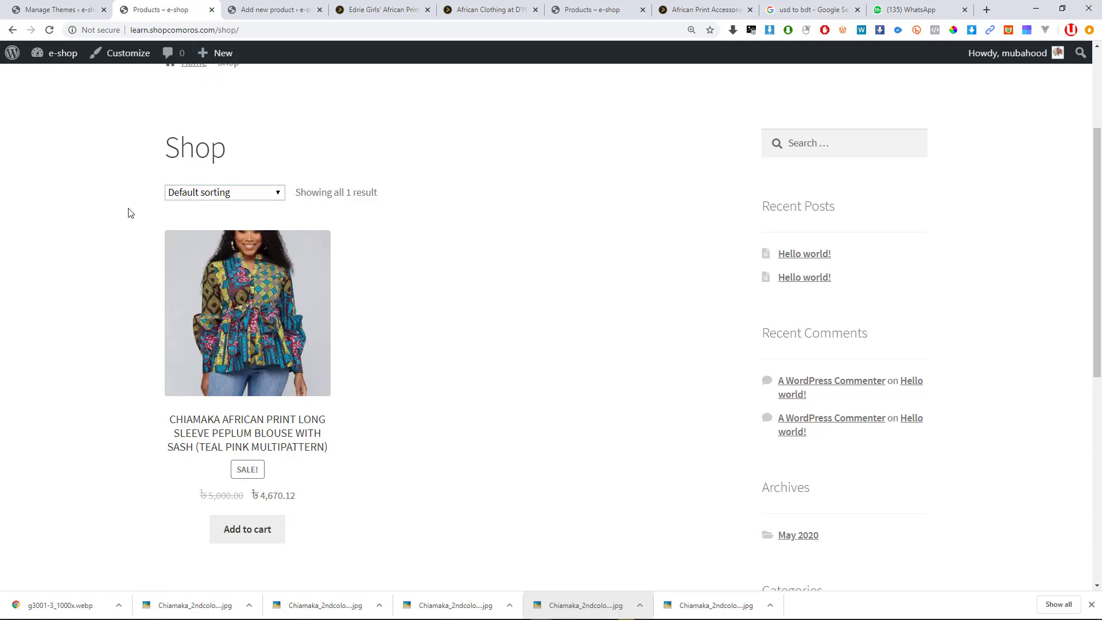
scroll(338, 191, "up", 2)
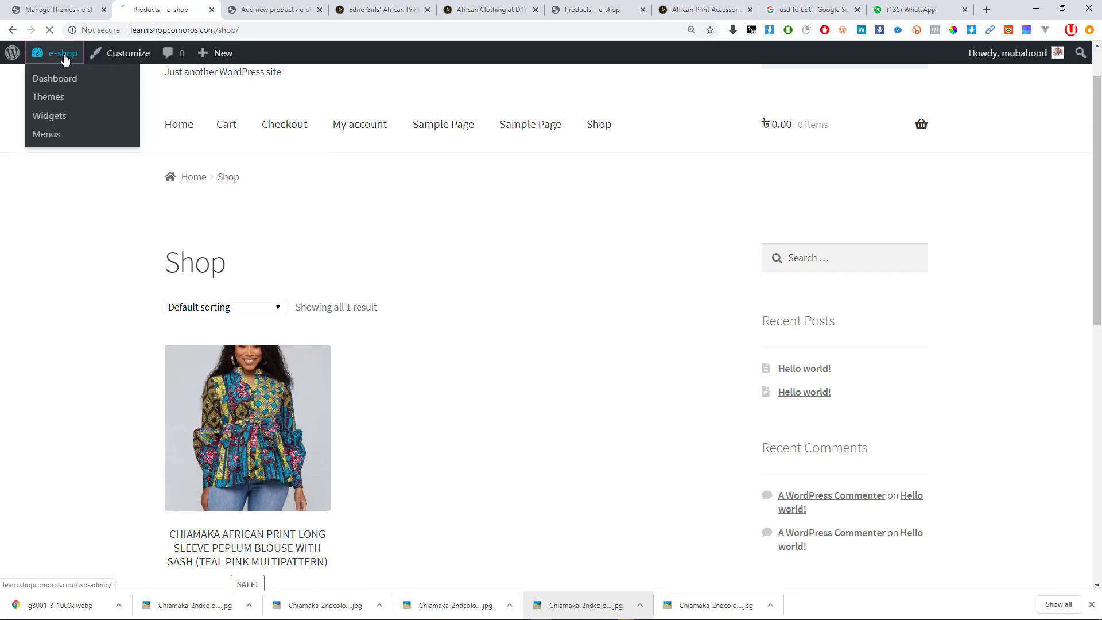
Review the installed plugins in the store's admin area and open the page for adding new plugins.
left_click(91, 84)
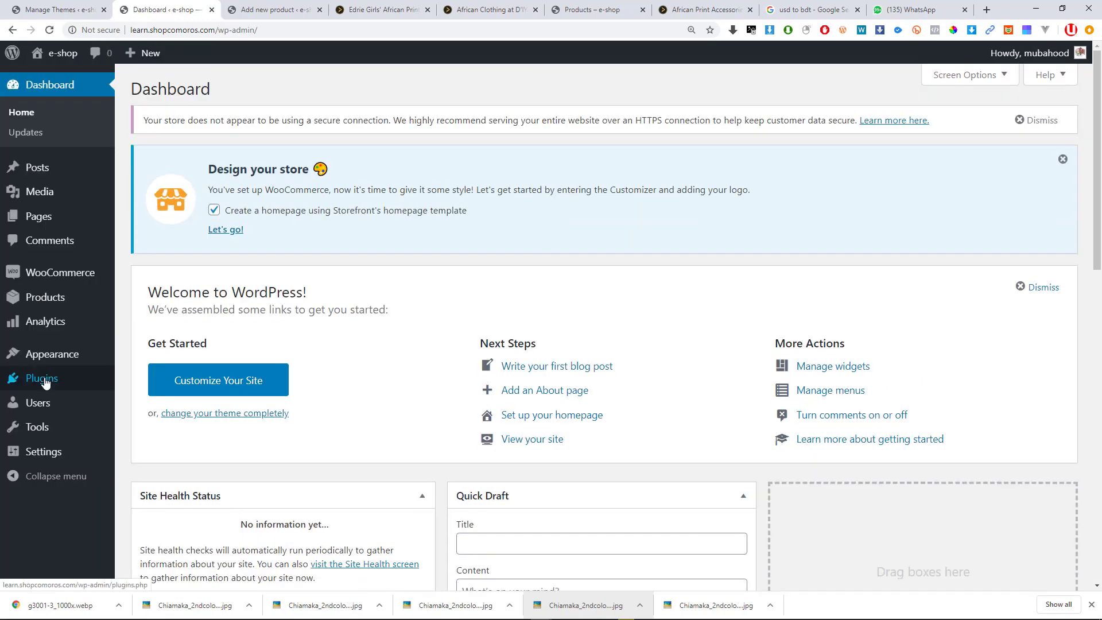
left_click(45, 381)
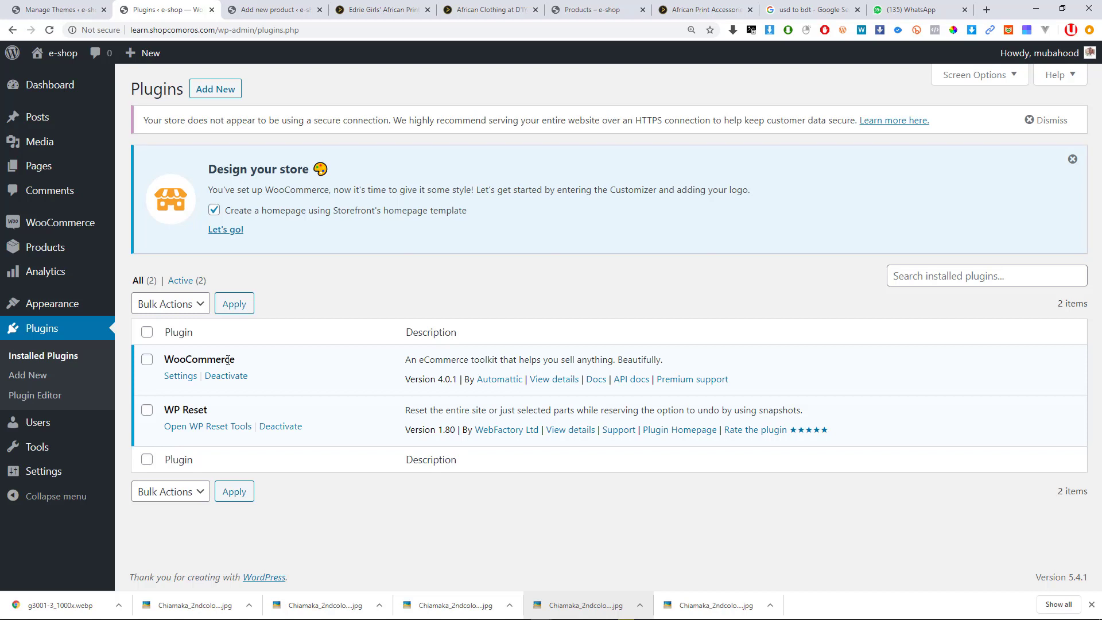
mouse_move(51, 228)
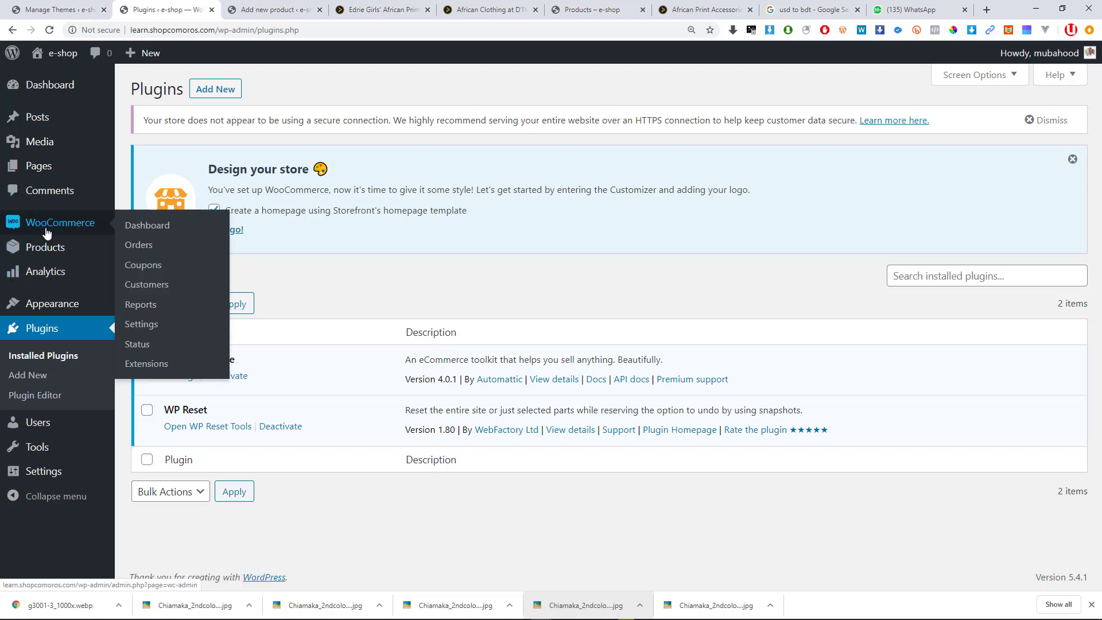
mouse_move(40, 255)
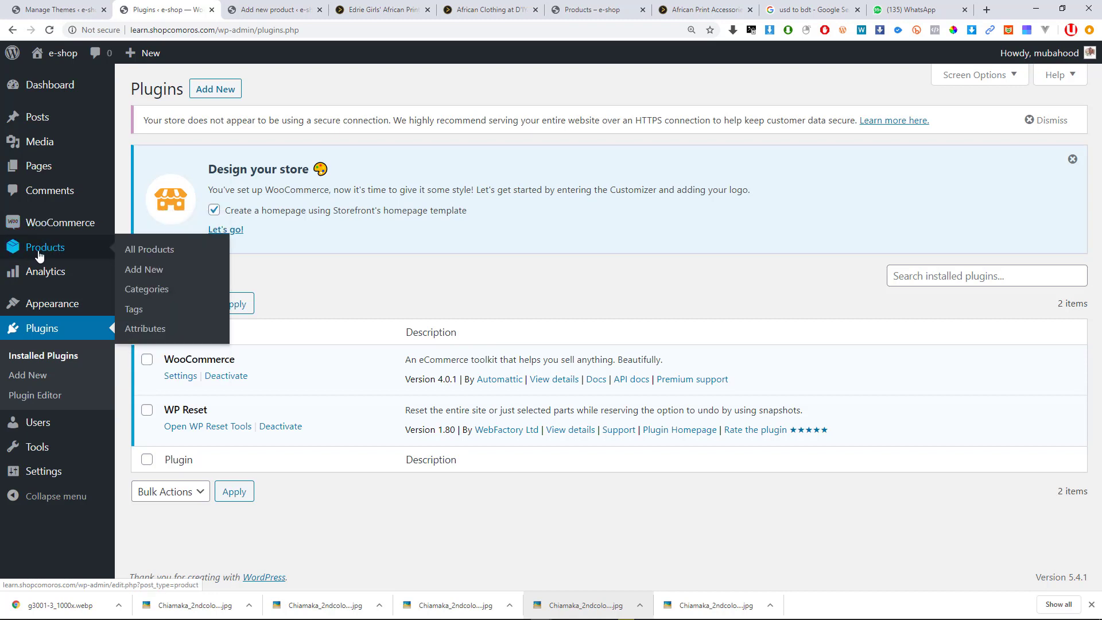
mouse_move(41, 278)
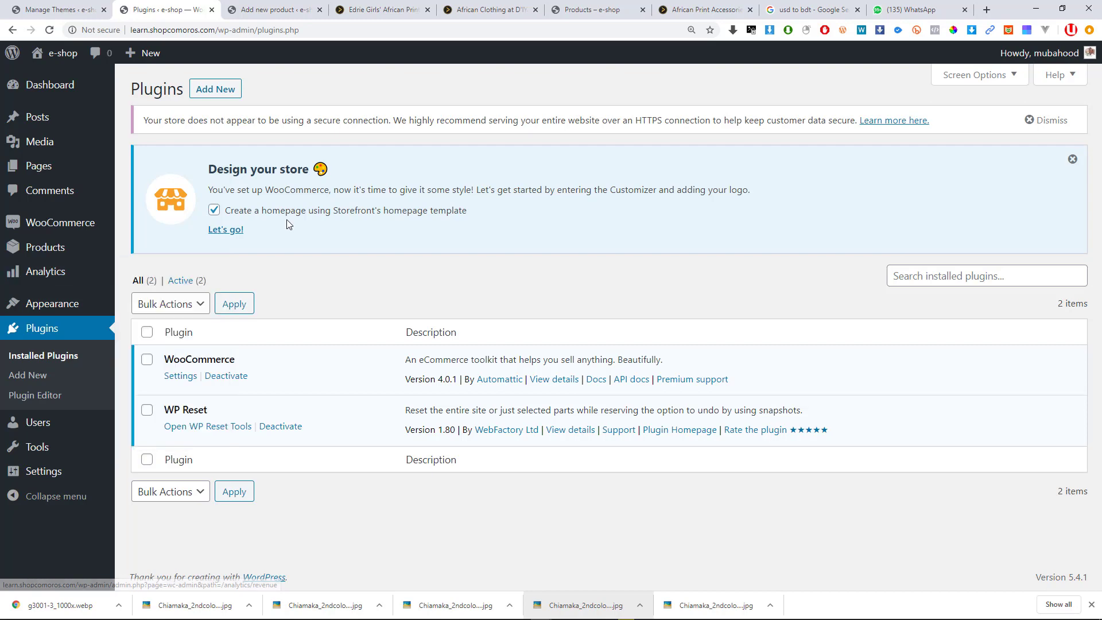
left_click(216, 91)
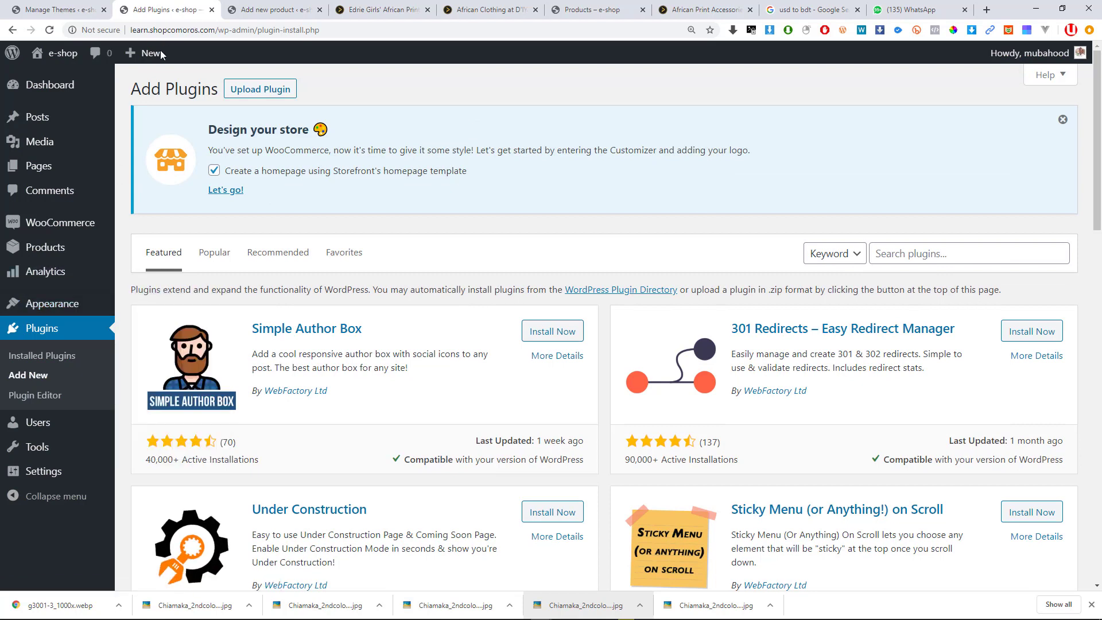
Open a blank new product form and examine its description, category, product data, tag and image fields.
mouse_move(158, 53)
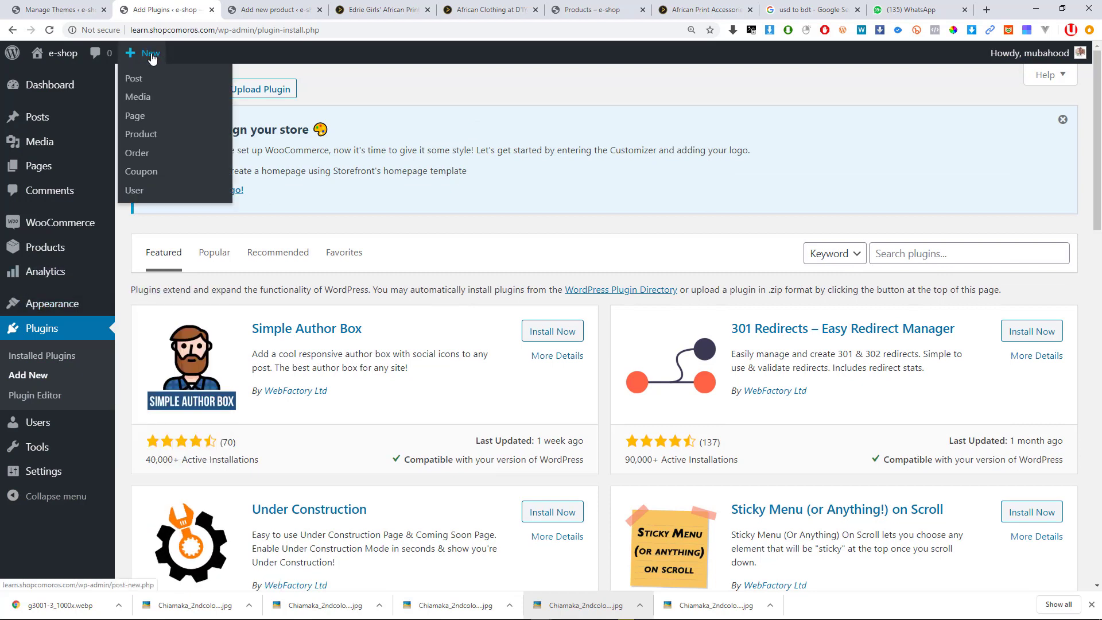
left_click(146, 137)
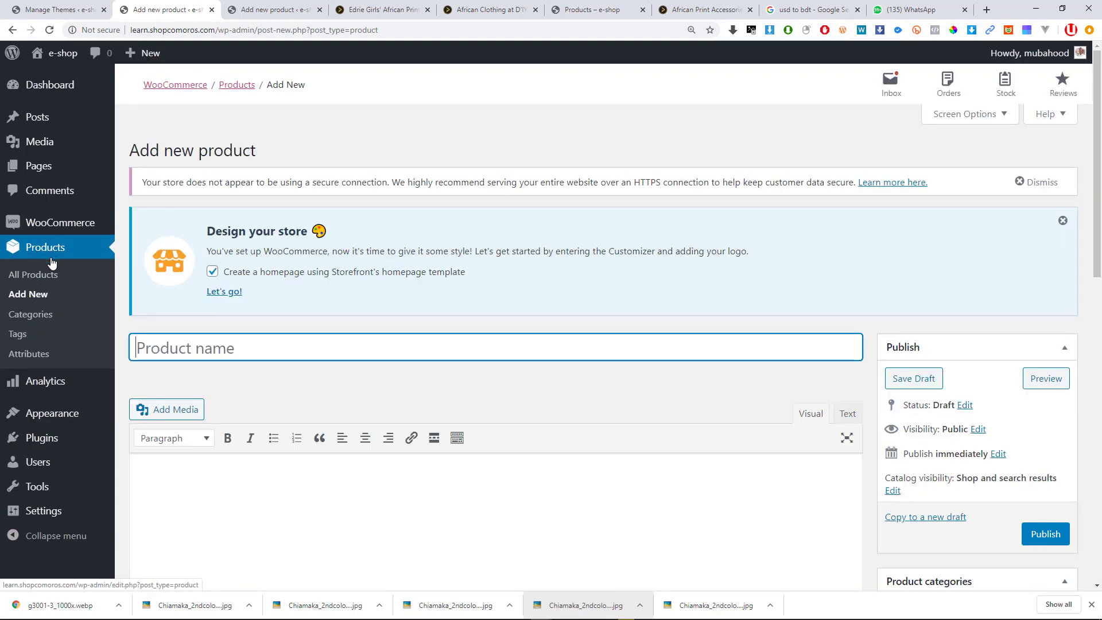
scroll(18, 319, "down", 5)
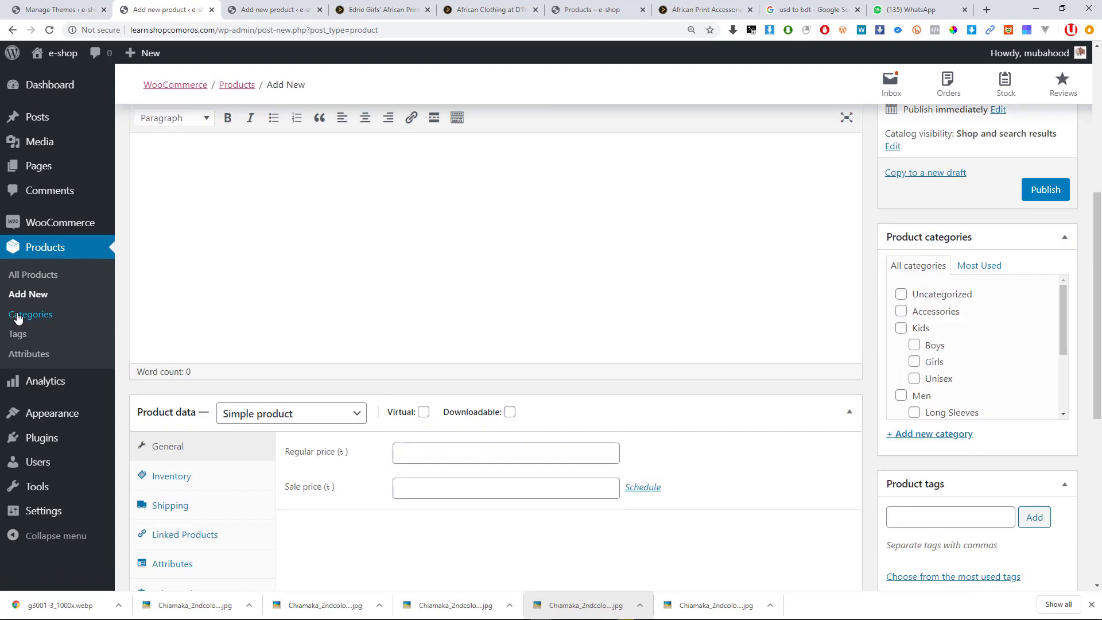
scroll(873, 393, "up", 3)
scroll(850, 389, "down", 5)
scroll(956, 337, "up", 5)
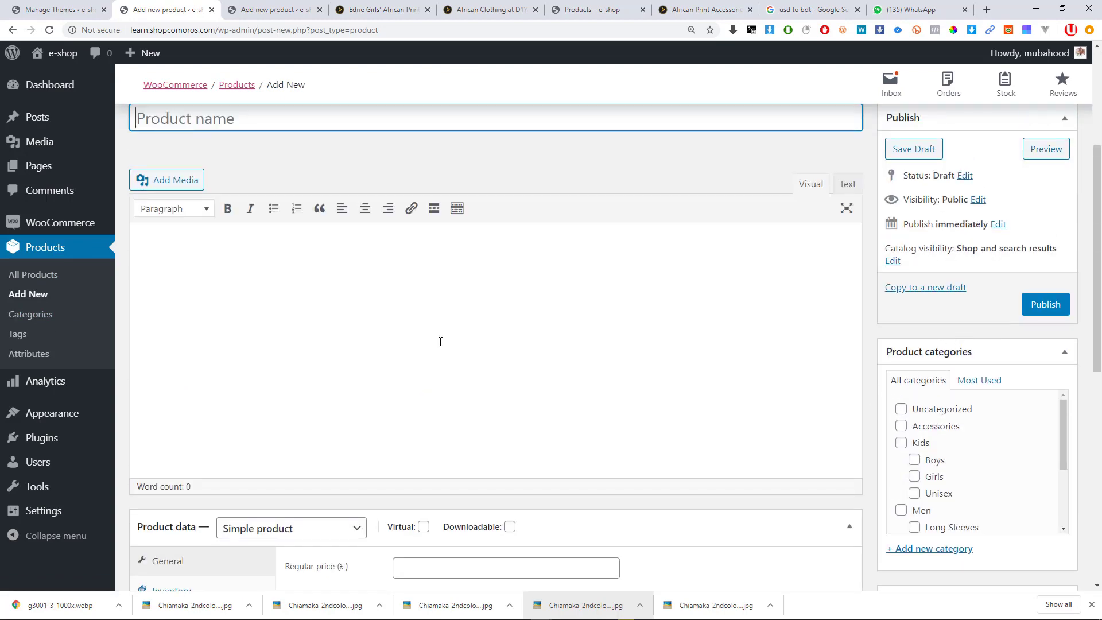
scroll(912, 287, "down", 4)
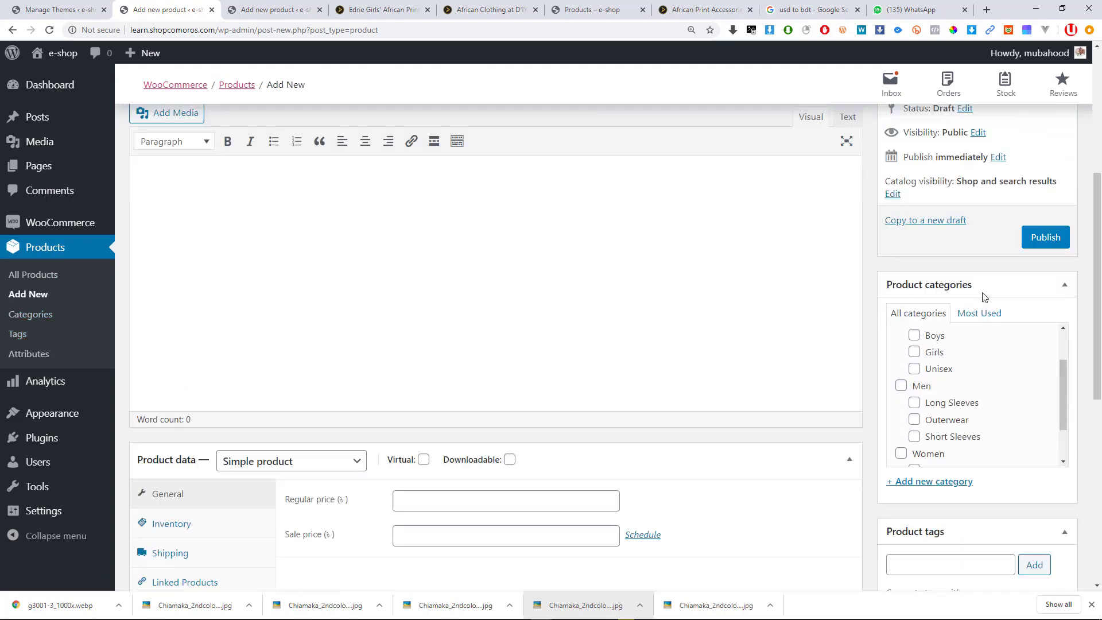
scroll(406, 433, "down", 2)
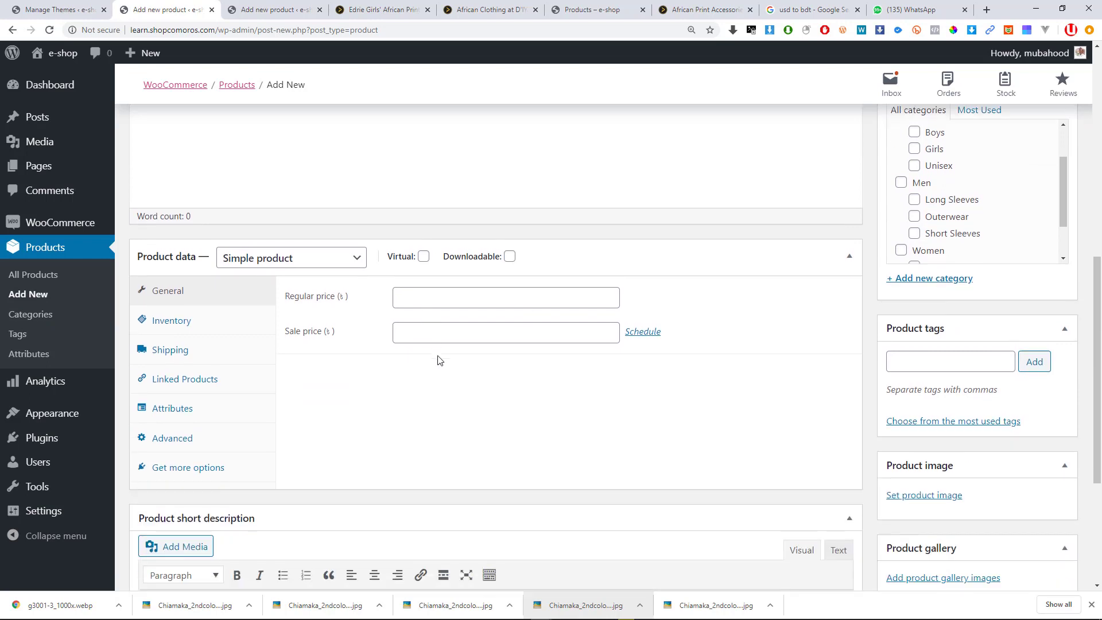
scroll(853, 393, "down", 1)
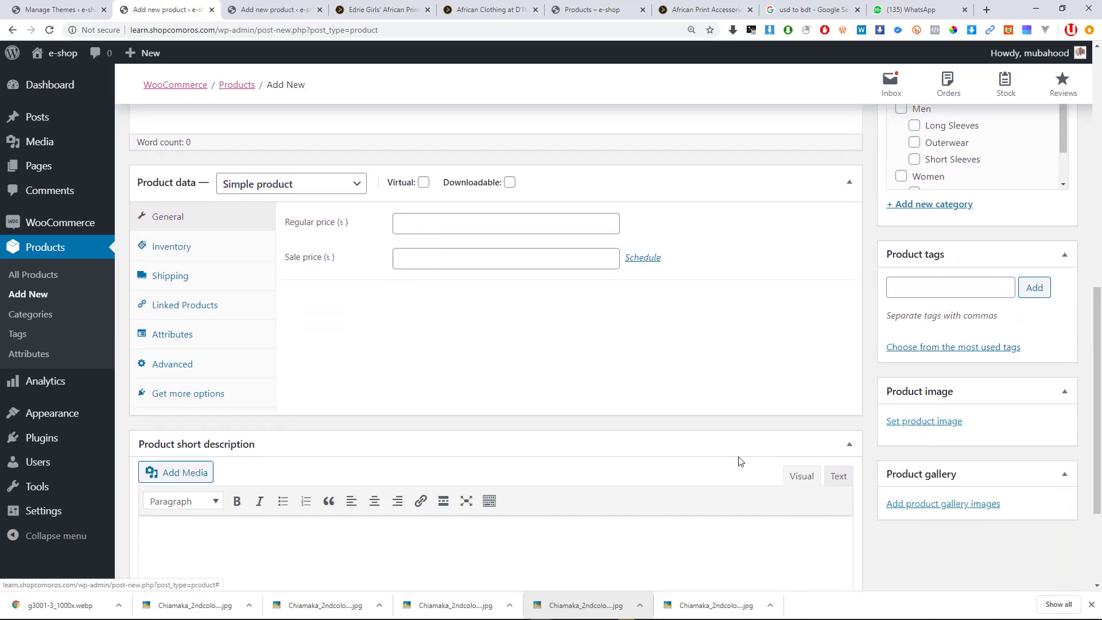
scroll(402, 356, "up", 1)
Open the list of all products and dismiss the "Design your store" notice.
left_click(57, 248)
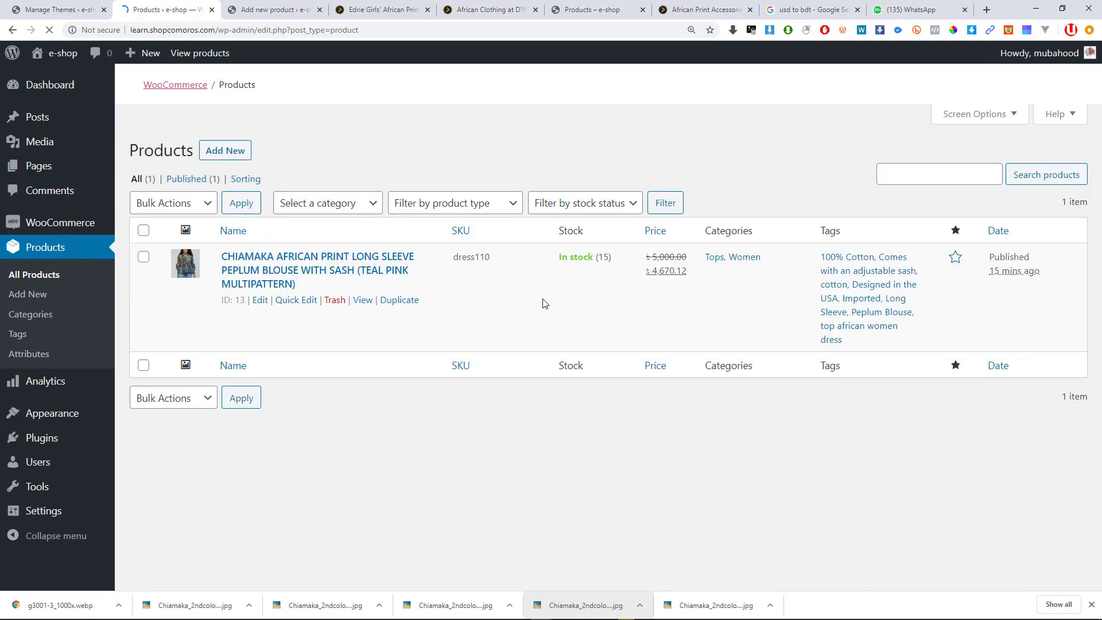
scroll(289, 430, "down", 1)
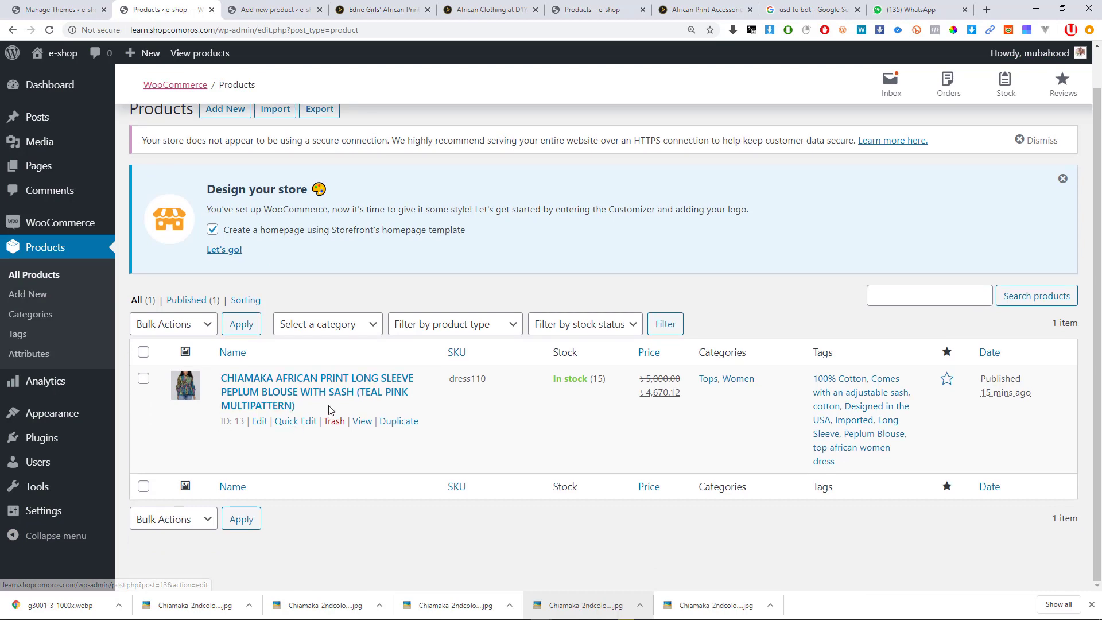
scroll(402, 389, "up", 1)
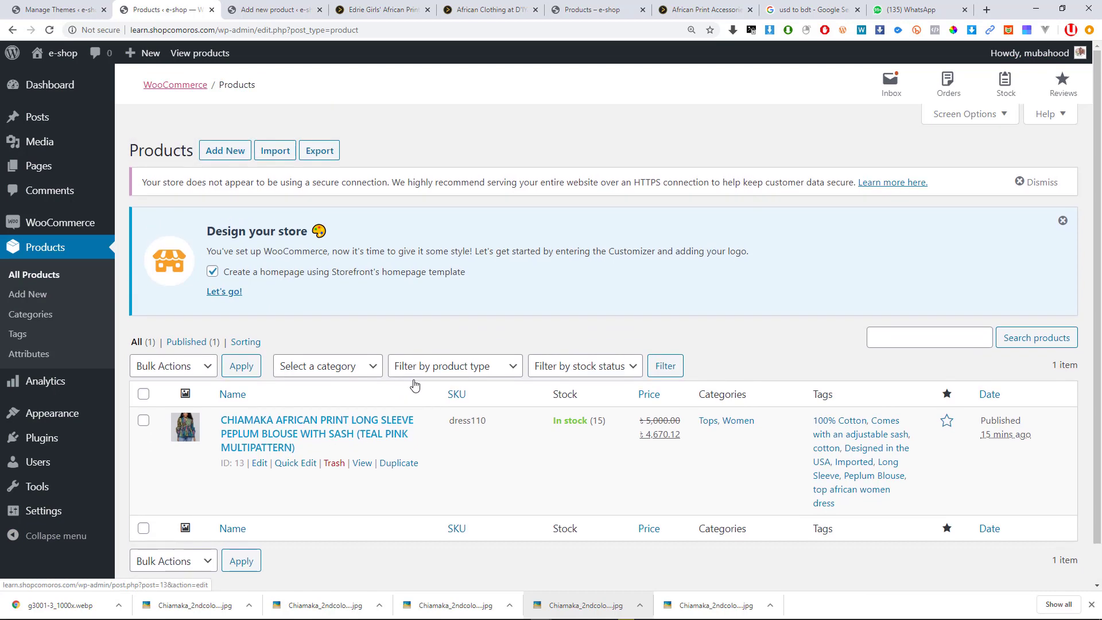
left_click(1062, 222)
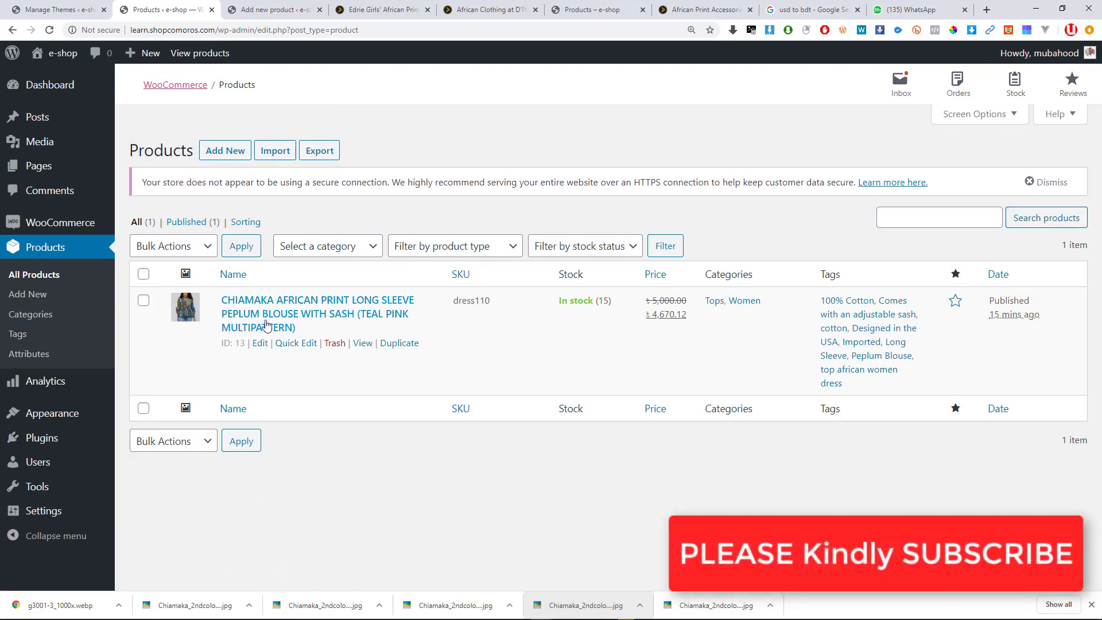